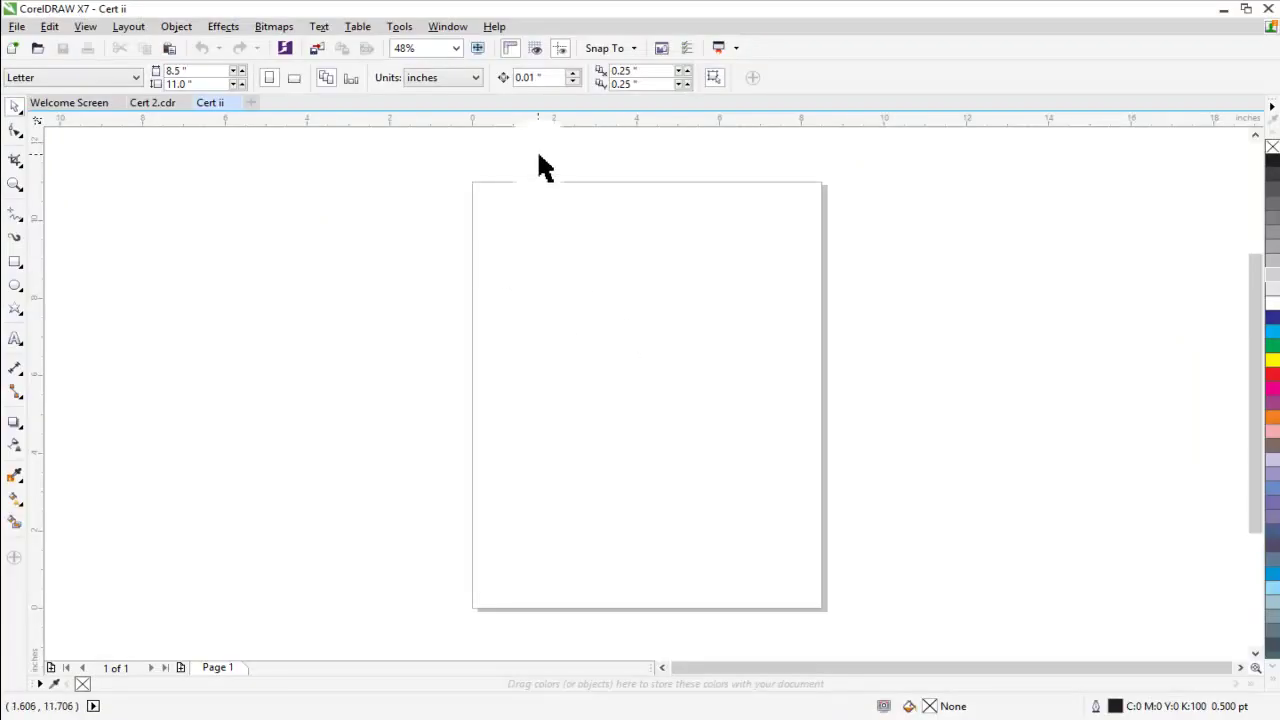
Step: Set millimetre units, landscape orientation and a 330 × 230 mm page size
{"action": "left_click", "coordinate": [457, 79]}
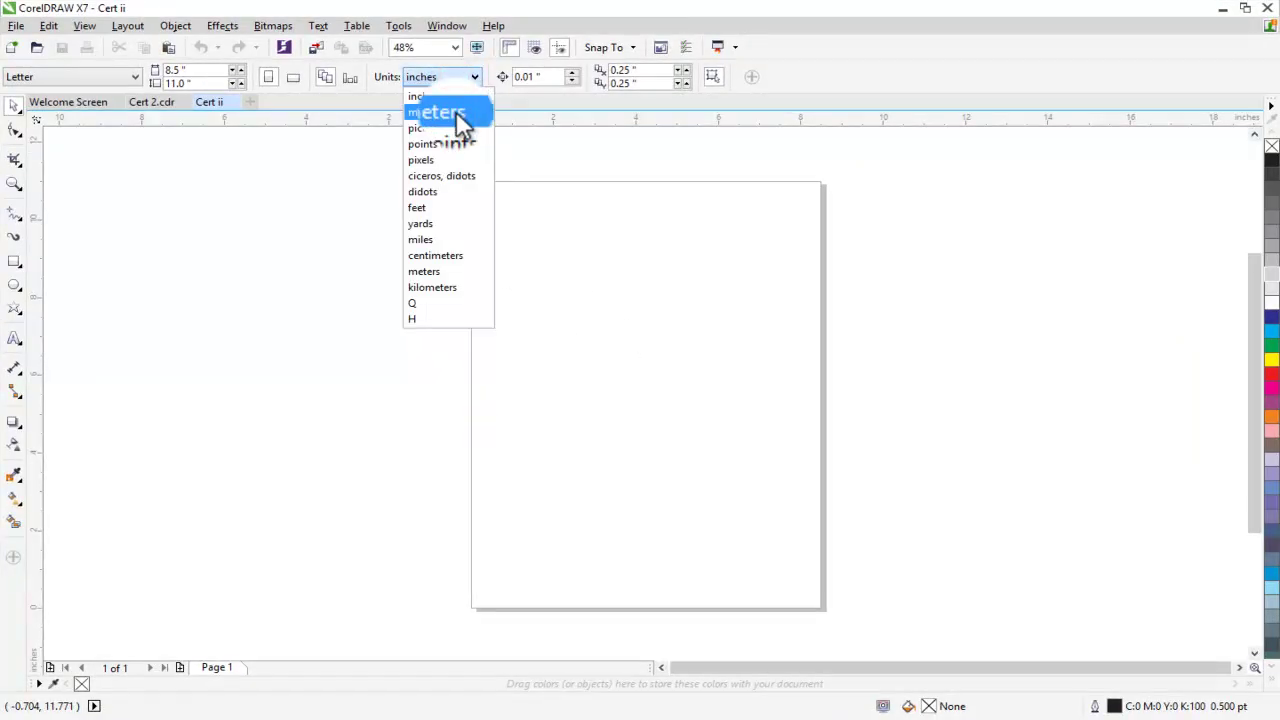
{"action": "left_click", "coordinate": [457, 113]}
{"action": "left_click", "coordinate": [292, 78]}
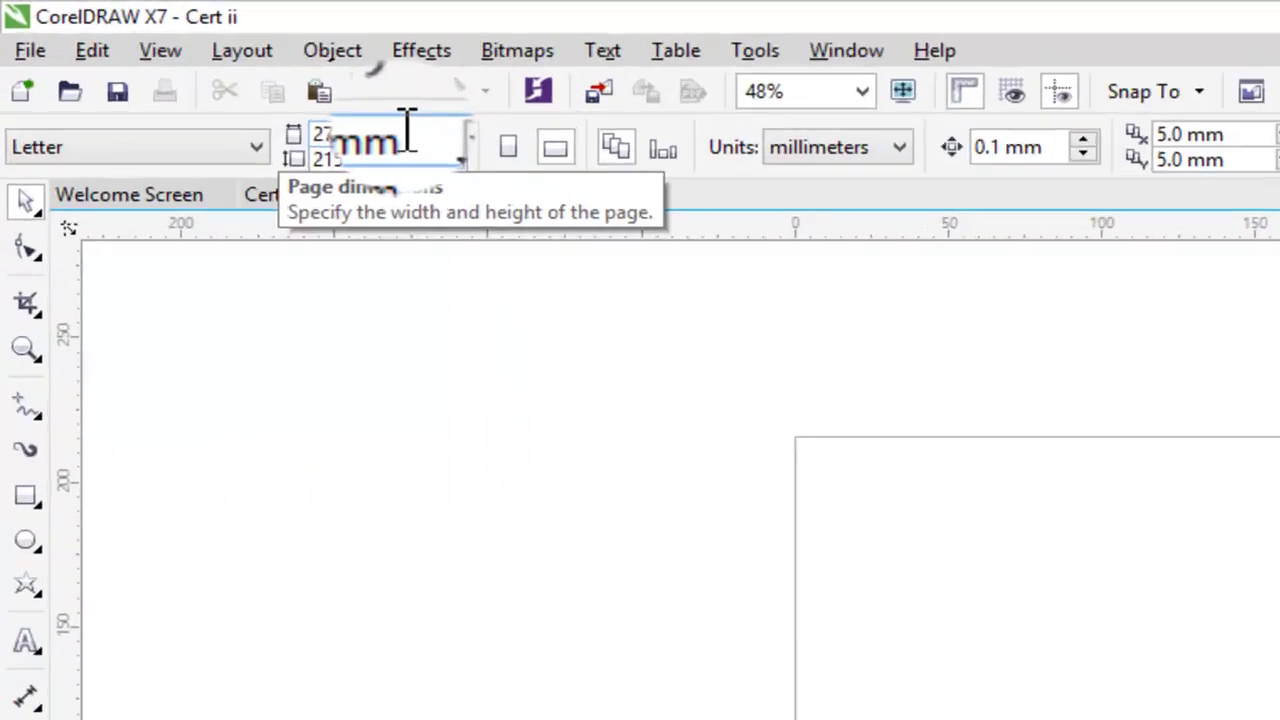
{"action": "left_click", "coordinate": [205, 70]}
{"action": "type", "text": "330"}
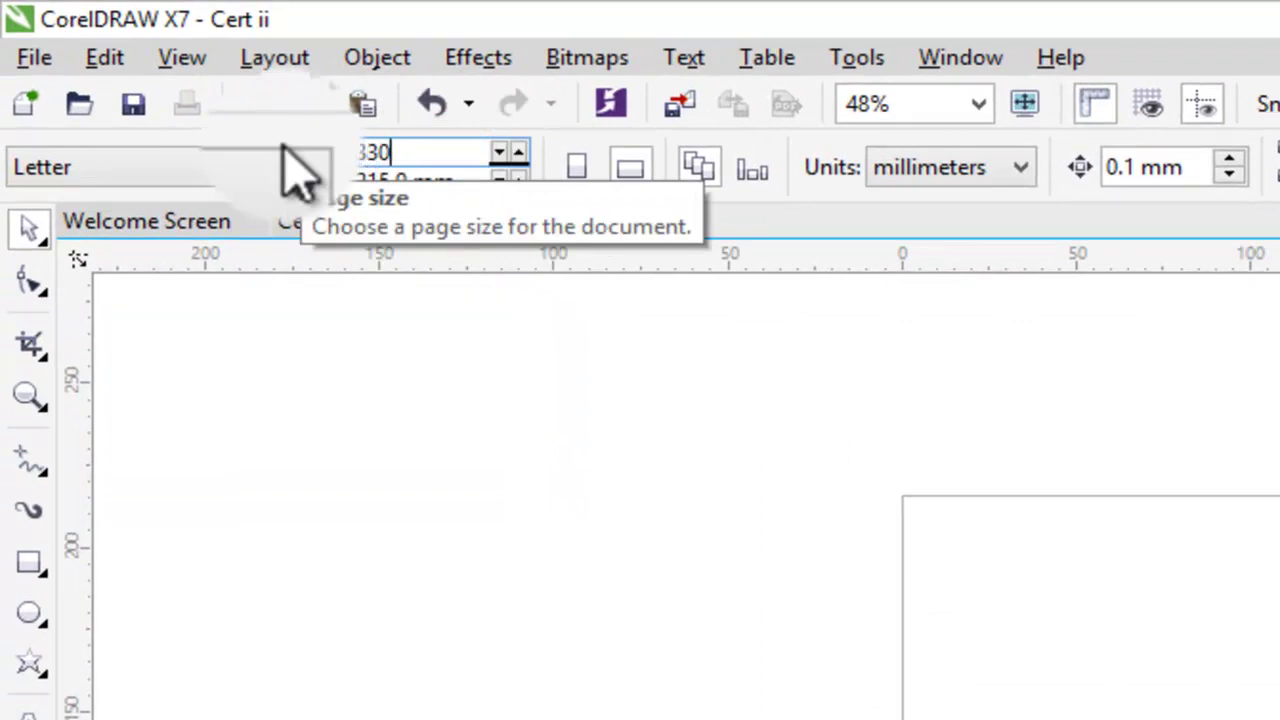
{"action": "key", "text": "Return"}
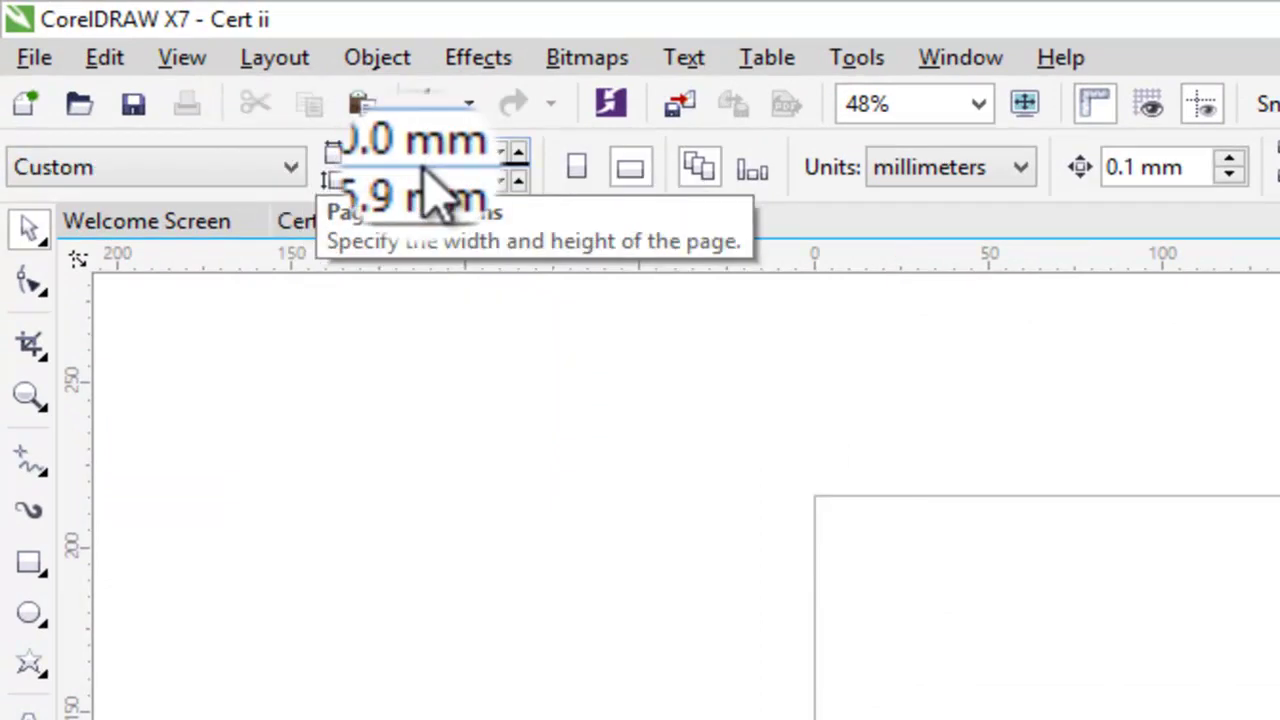
{"action": "left_click", "coordinate": [455, 180]}
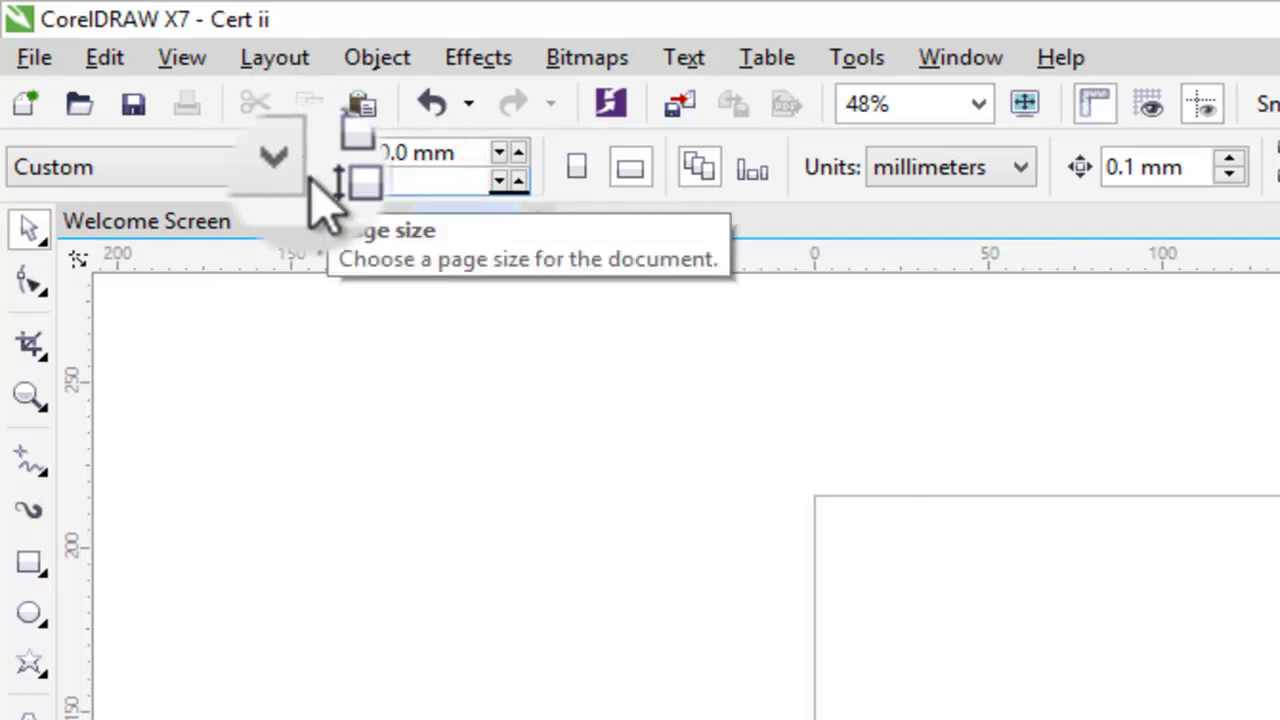
{"action": "left_click", "coordinate": [300, 171]}
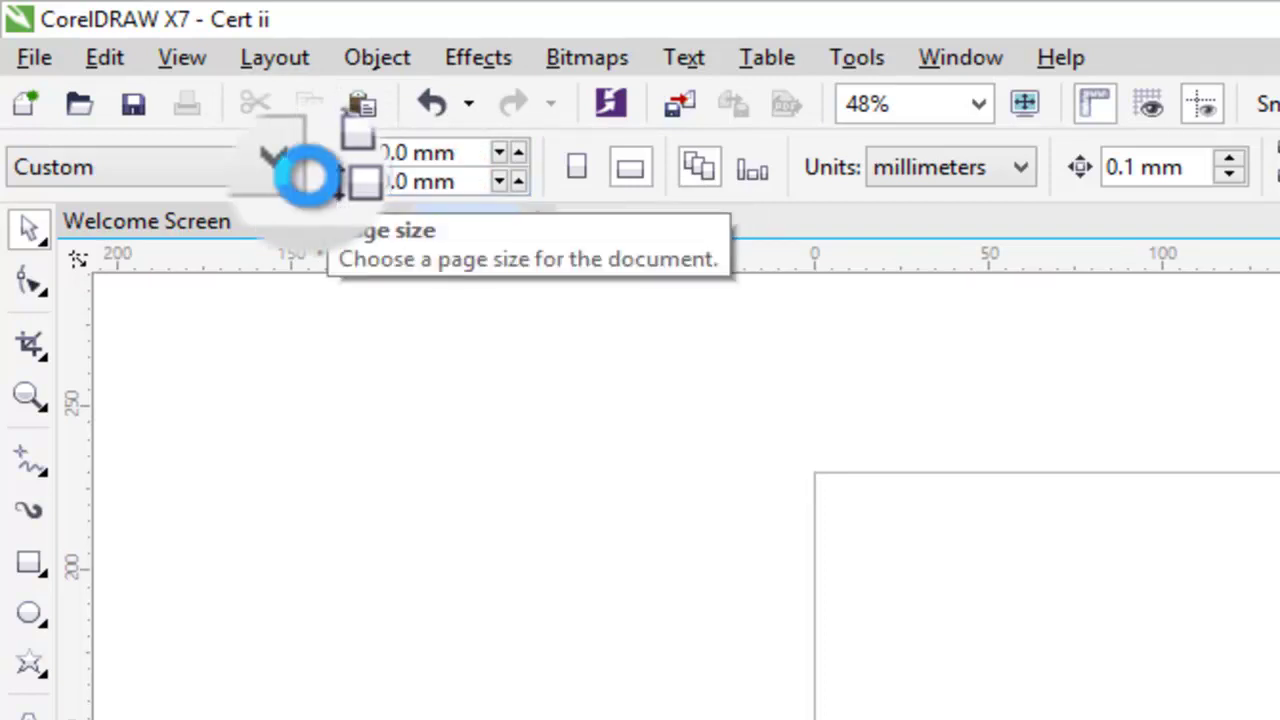
{"action": "left_click", "coordinate": [719, 497]}
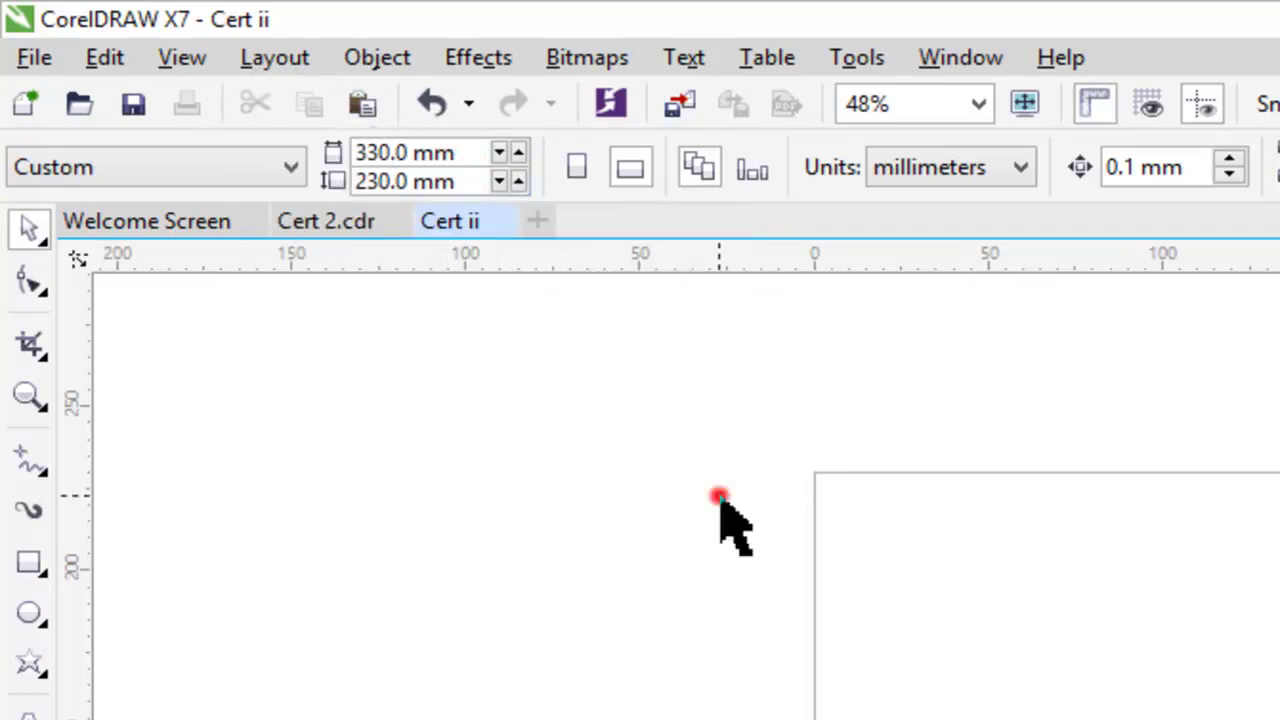
Step: Create a page-sized rectangle and select it
{"action": "left_click", "coordinate": [33, 562]}
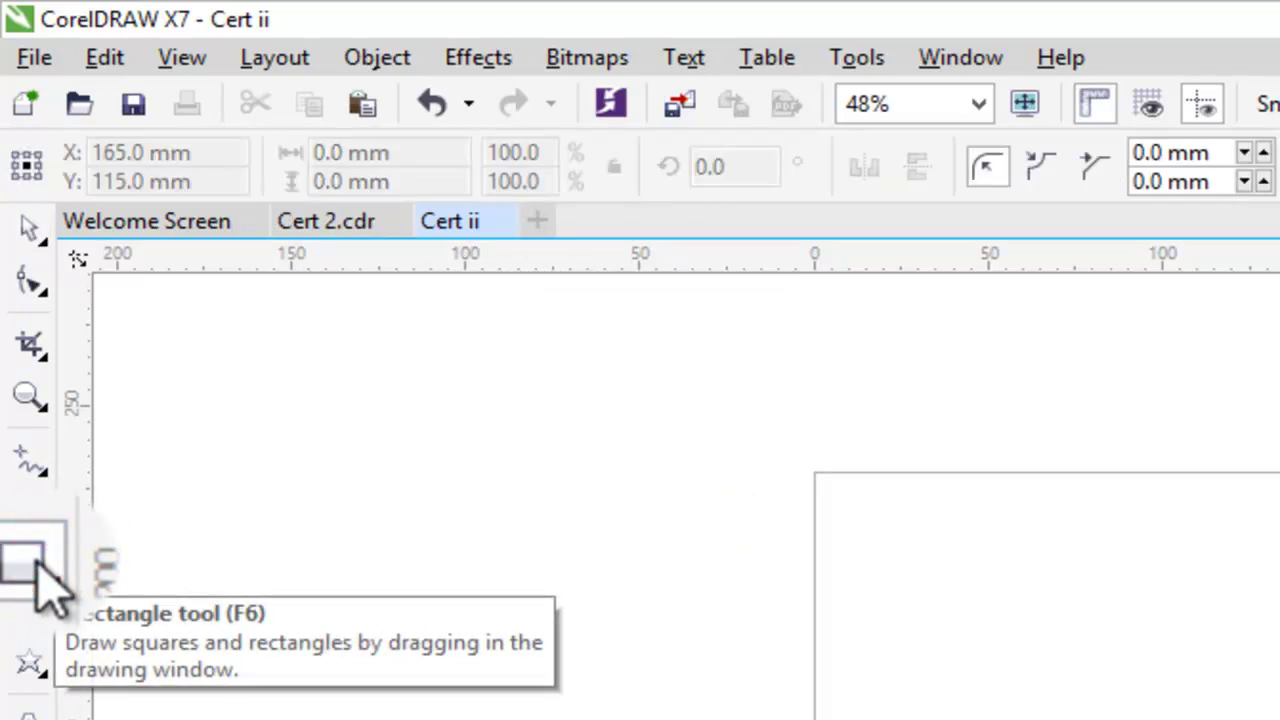
{"action": "double_click", "coordinate": [33, 562]}
{"action": "left_click", "coordinate": [30, 230]}
{"action": "left_click", "coordinate": [725, 620]}
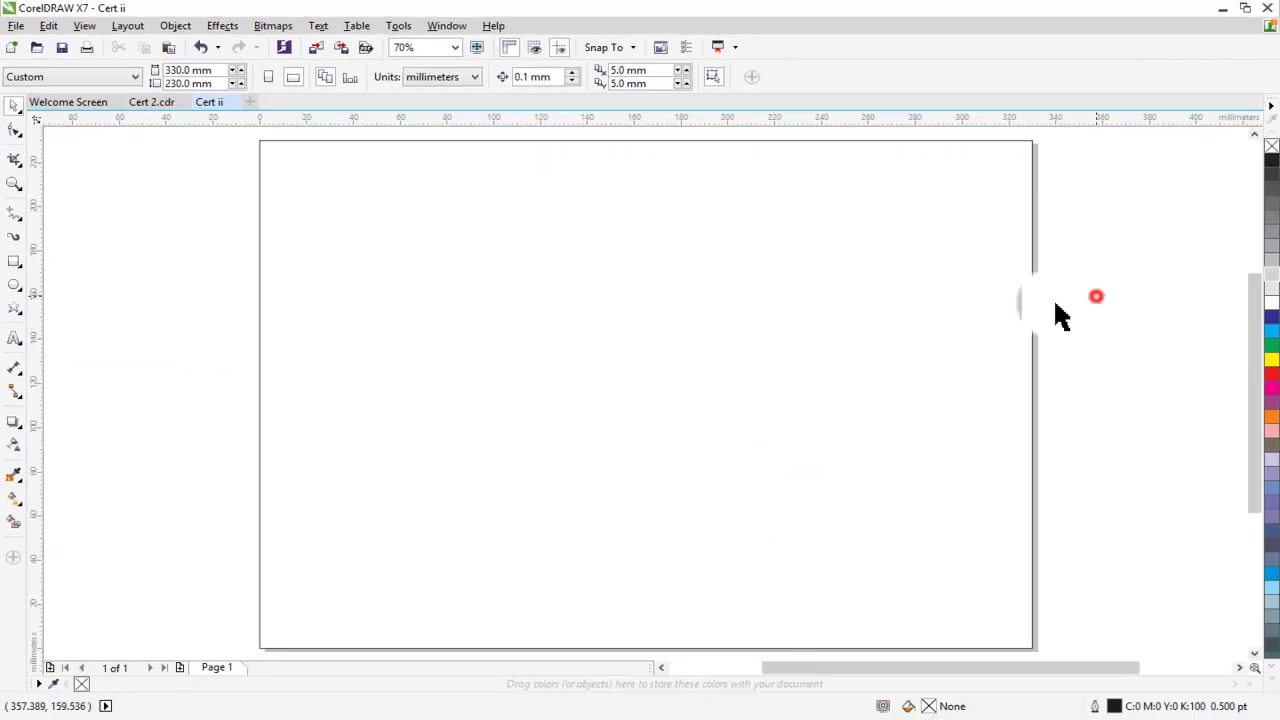
{"action": "left_click", "coordinate": [856, 352]}
Step: Fill the rectangle with a widened radial gradient from white centre to light grey edges
{"action": "left_click", "coordinate": [14, 497]}
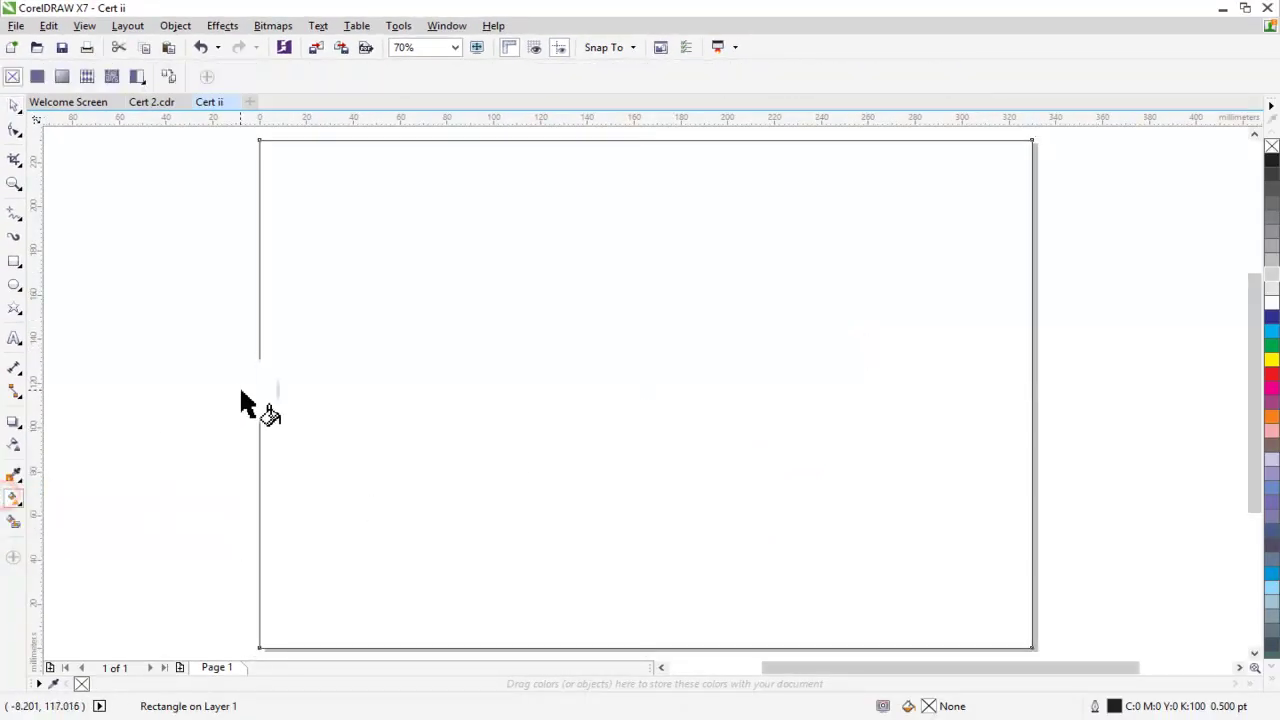
{"action": "left_click_drag", "start_coordinate": [239, 389], "coordinate": [1062, 402]}
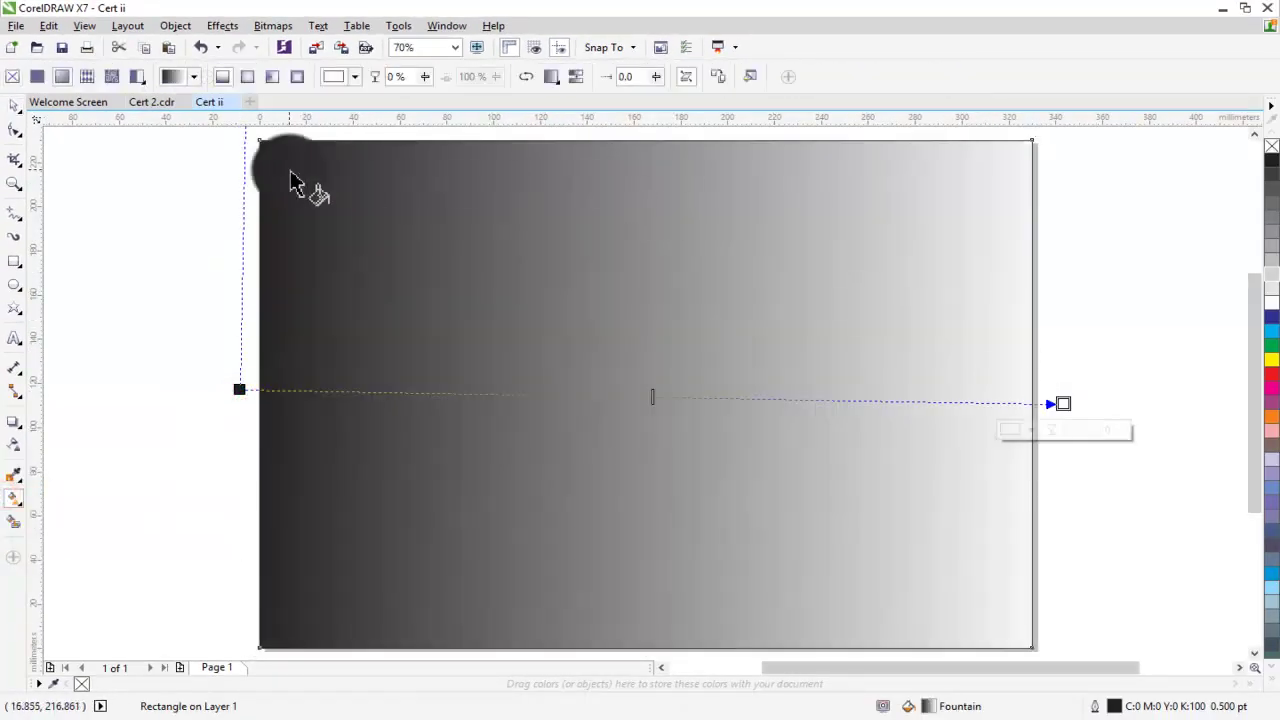
{"action": "left_click", "coordinate": [247, 77]}
{"action": "left_click", "coordinate": [1063, 405]}
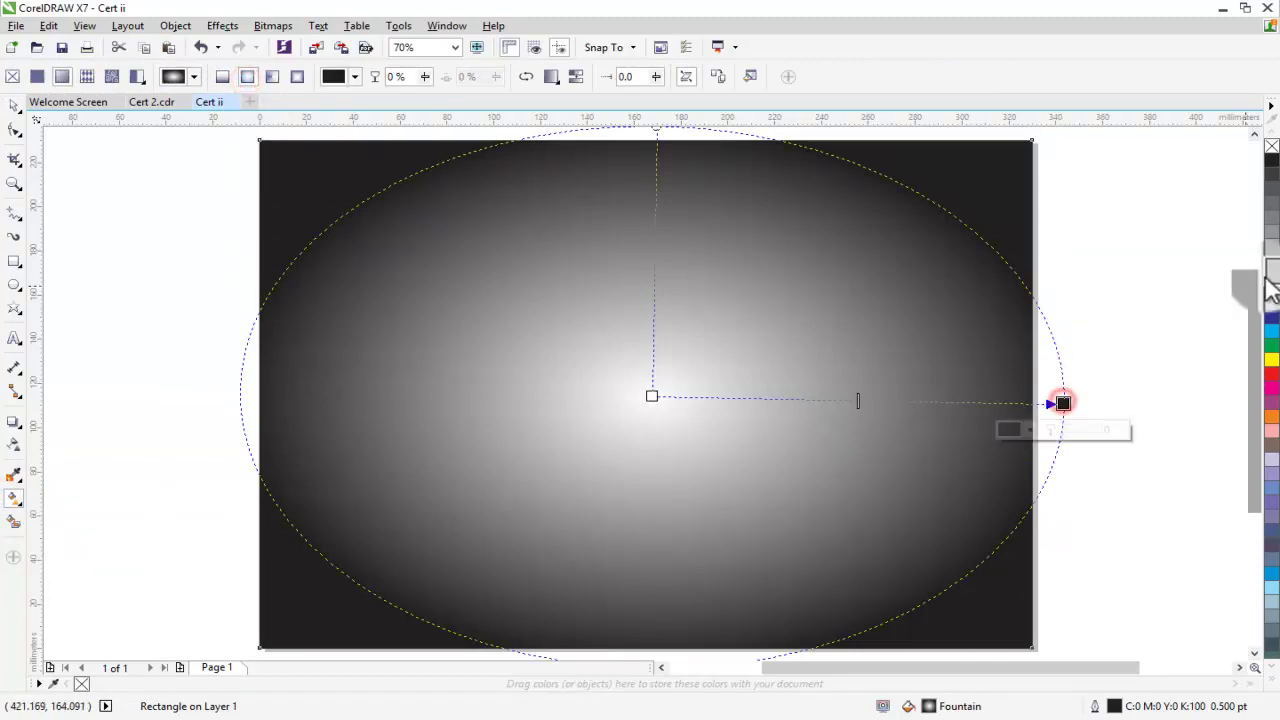
{"action": "left_click", "coordinate": [1271, 277]}
{"action": "left_click", "coordinate": [1057, 405]}
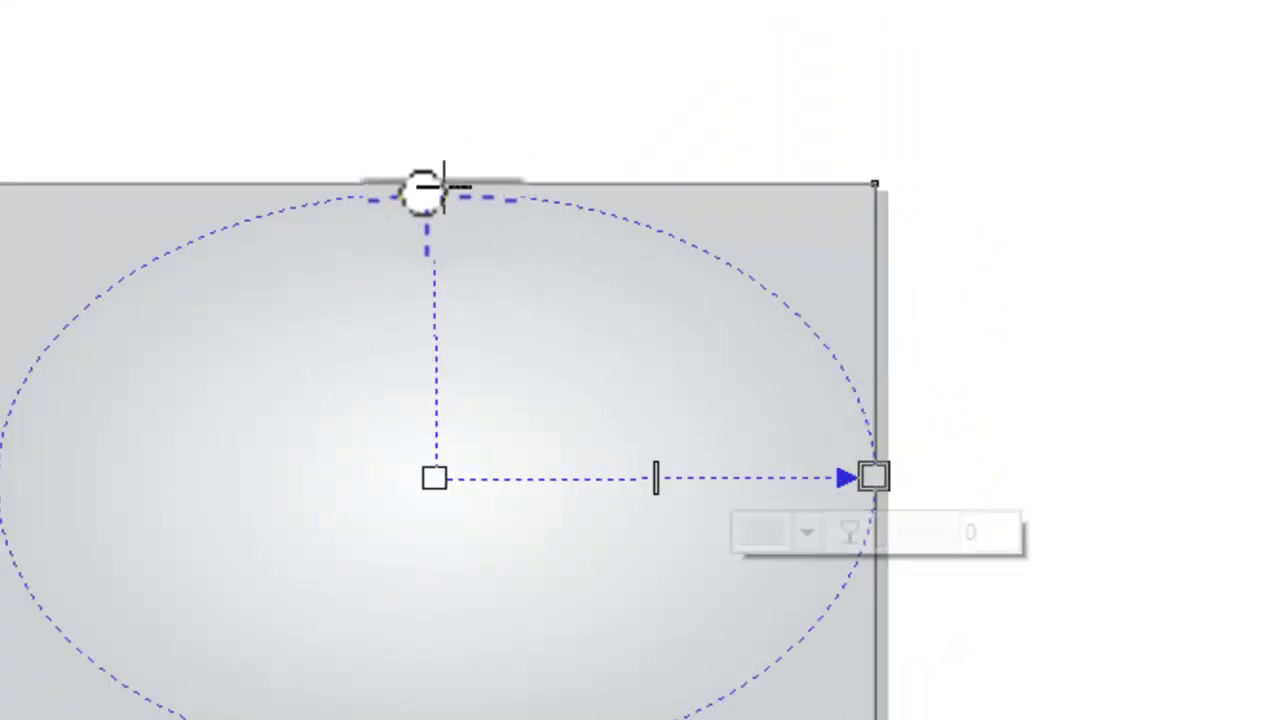
{"action": "left_click_drag", "start_coordinate": [432, 190], "coordinate": [435, 102]}
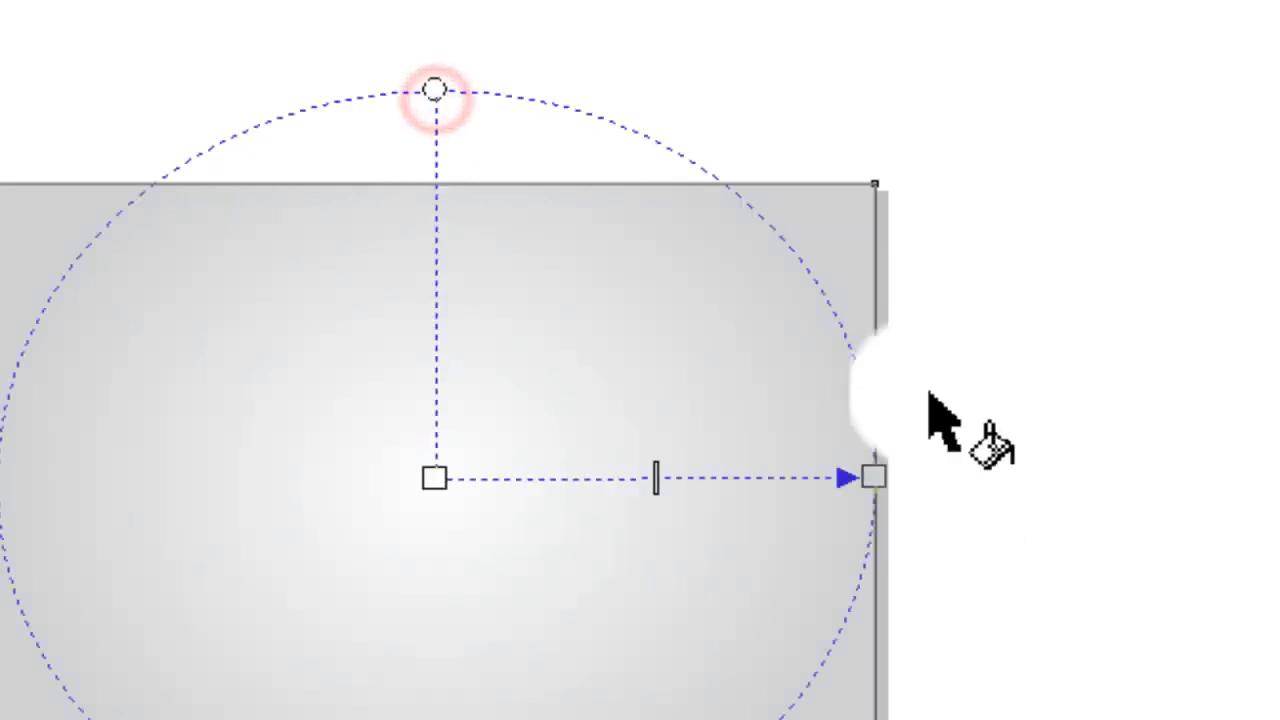
{"action": "left_click_drag", "start_coordinate": [873, 477], "coordinate": [912, 470]}
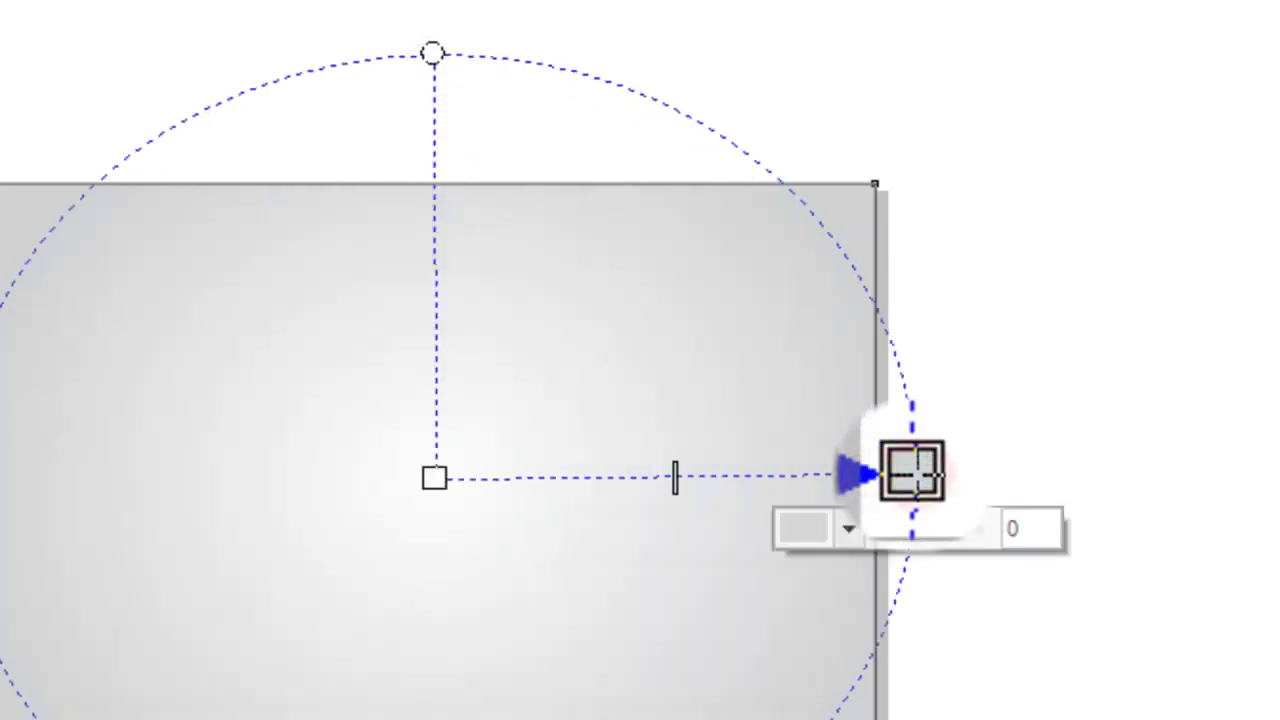
{"action": "left_click_drag", "start_coordinate": [912, 470], "coordinate": [928, 472]}
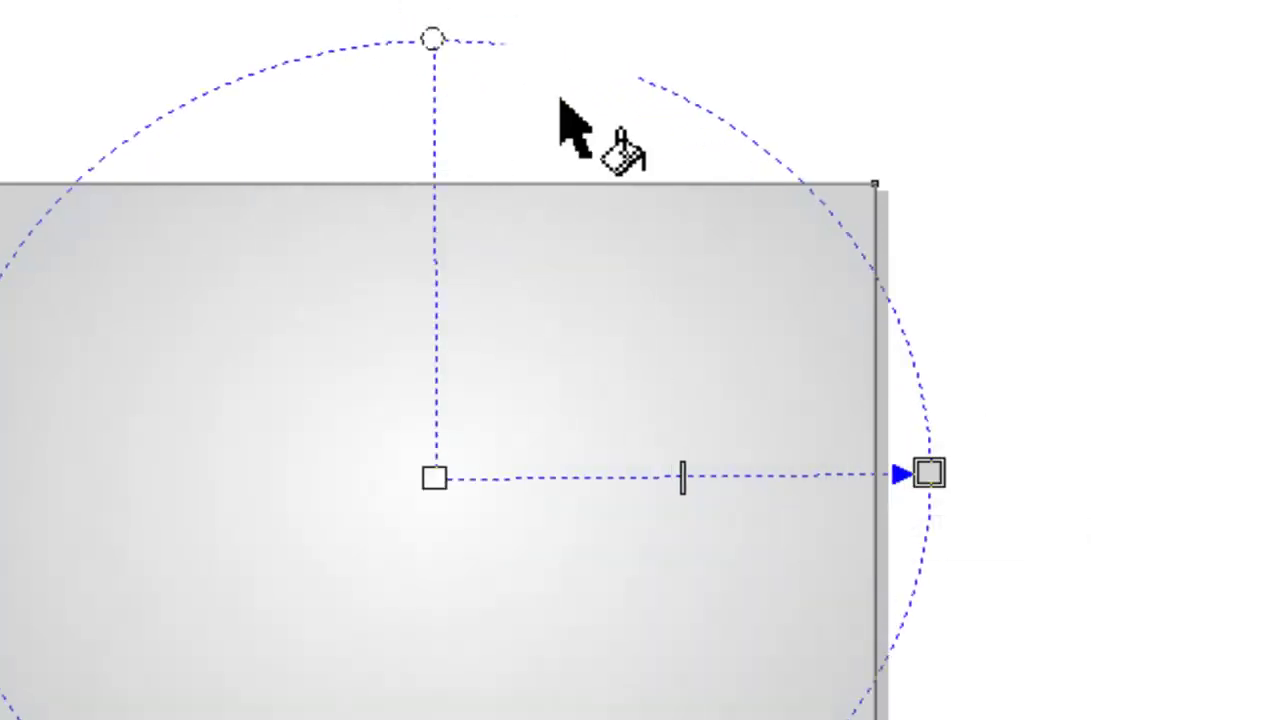
{"action": "left_click", "coordinate": [785, 112]}
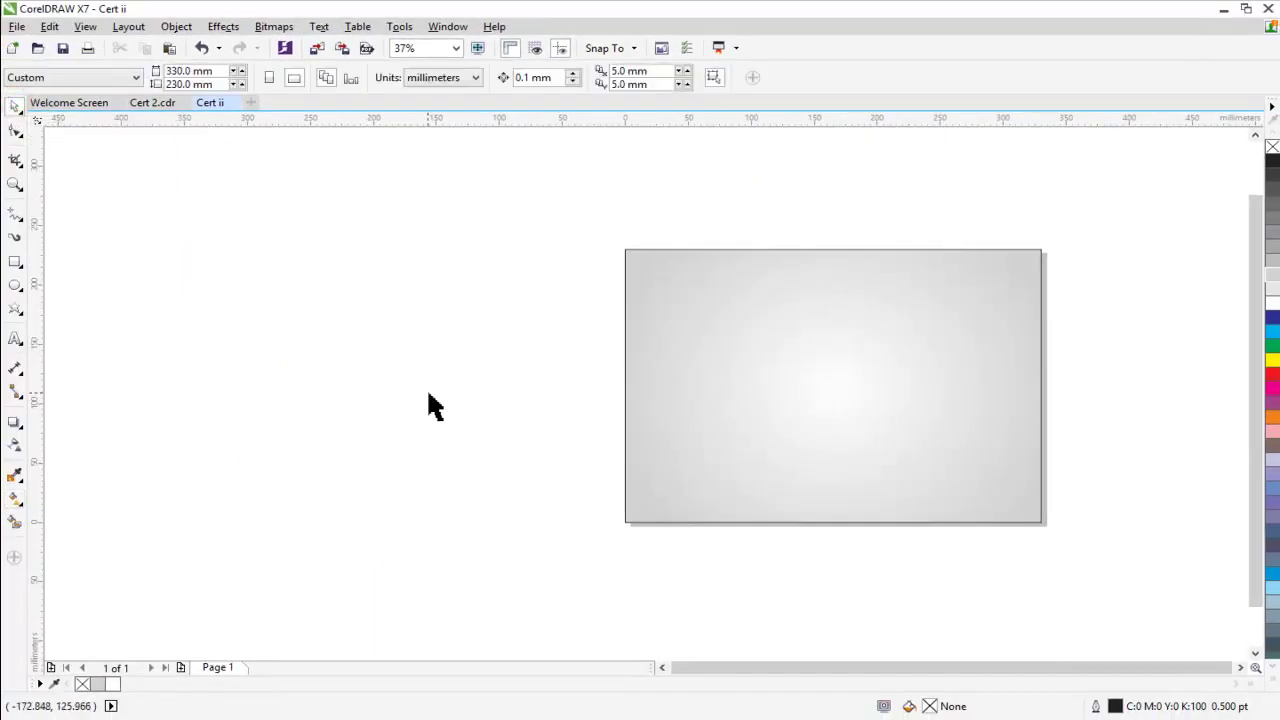
Step: Paste an in-place copy of the background rectangle
{"action": "left_click", "coordinate": [691, 400]}
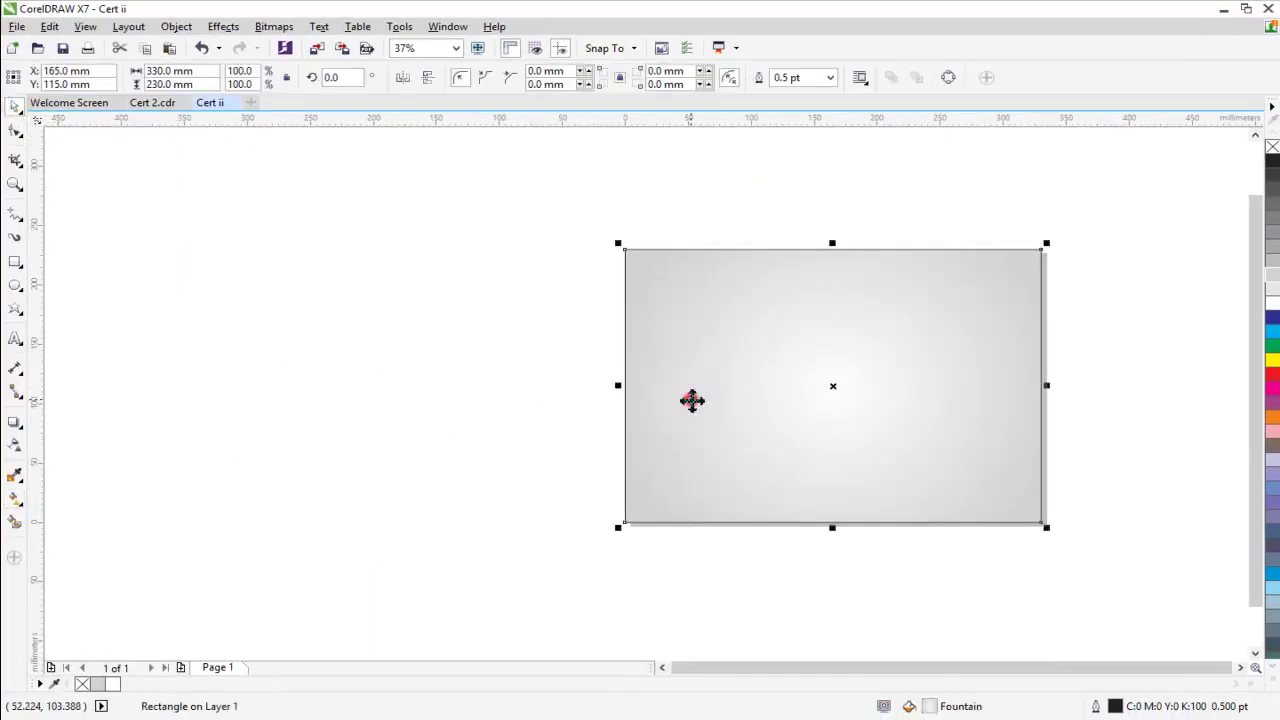
{"action": "key", "text": "shift+F2"}
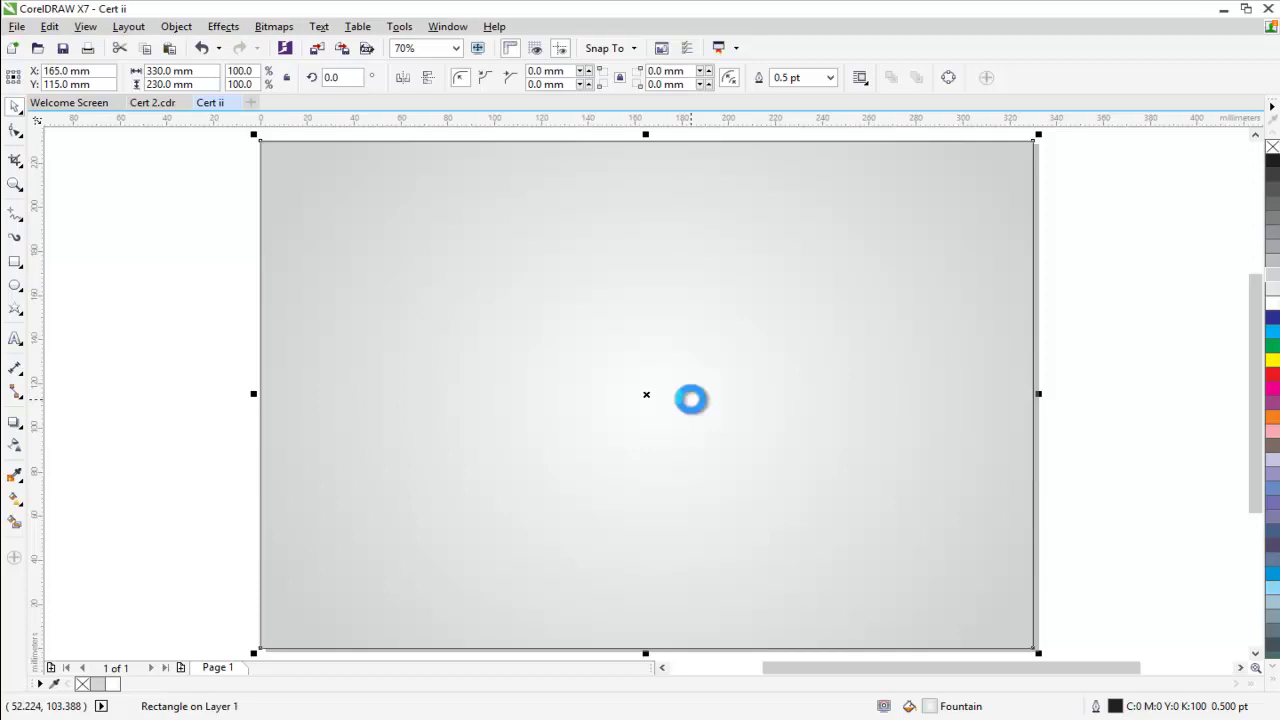
{"action": "key", "text": "ctrl+c"}
{"action": "key", "text": "ctrl+v"}
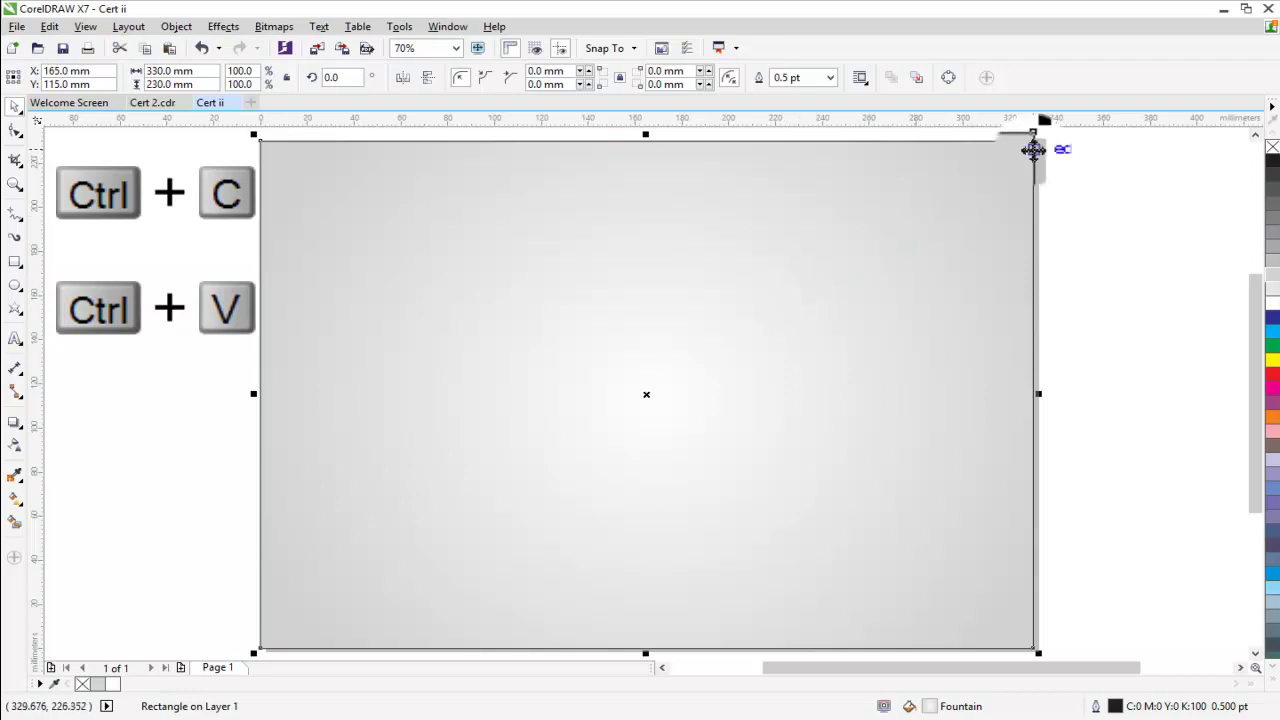
{"action": "left_click", "coordinate": [1020, 154]}
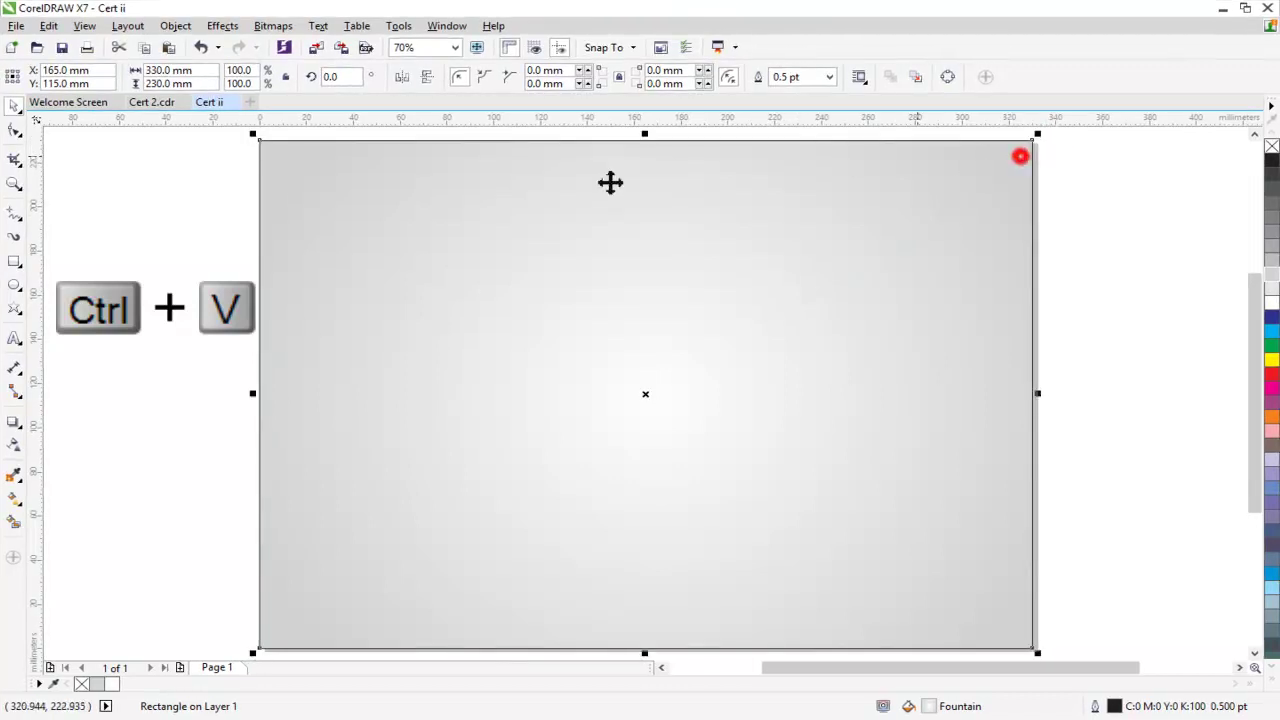
Step: Remove the copy's top-right node and slide its bottom-right node left, forming a triangle
{"action": "left_click", "coordinate": [12, 128]}
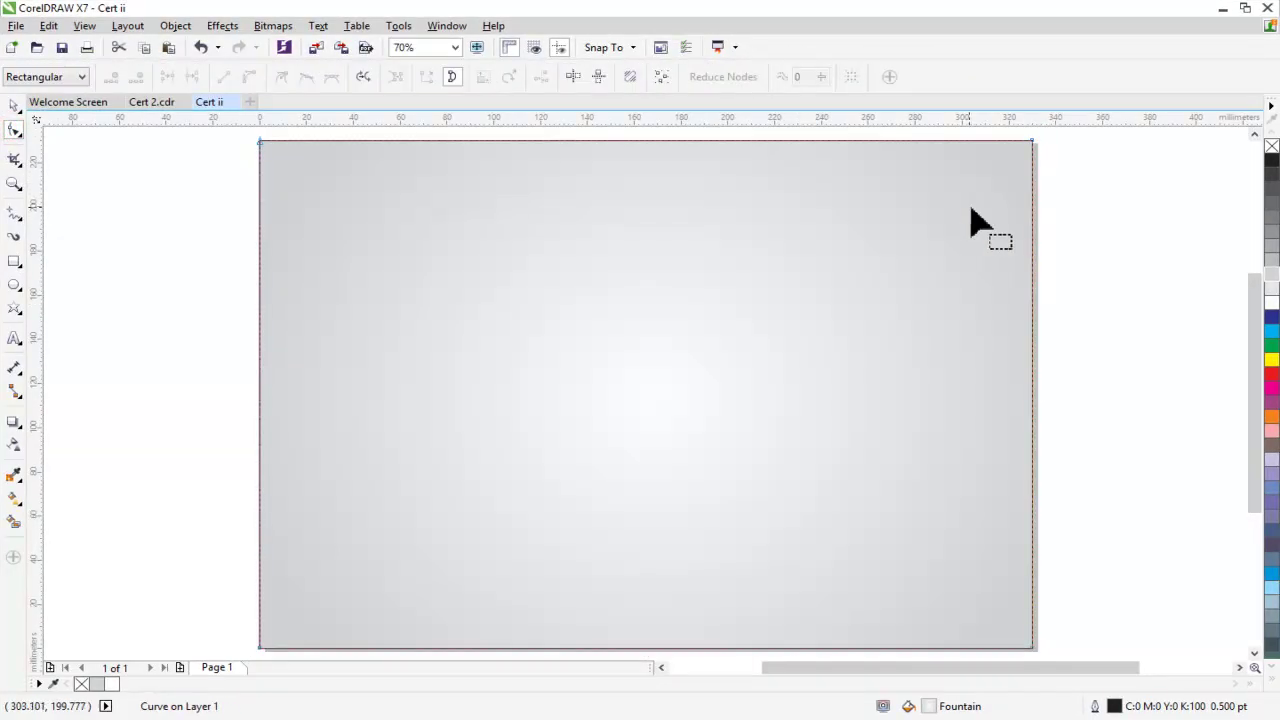
{"action": "left_click", "coordinate": [1031, 142]}
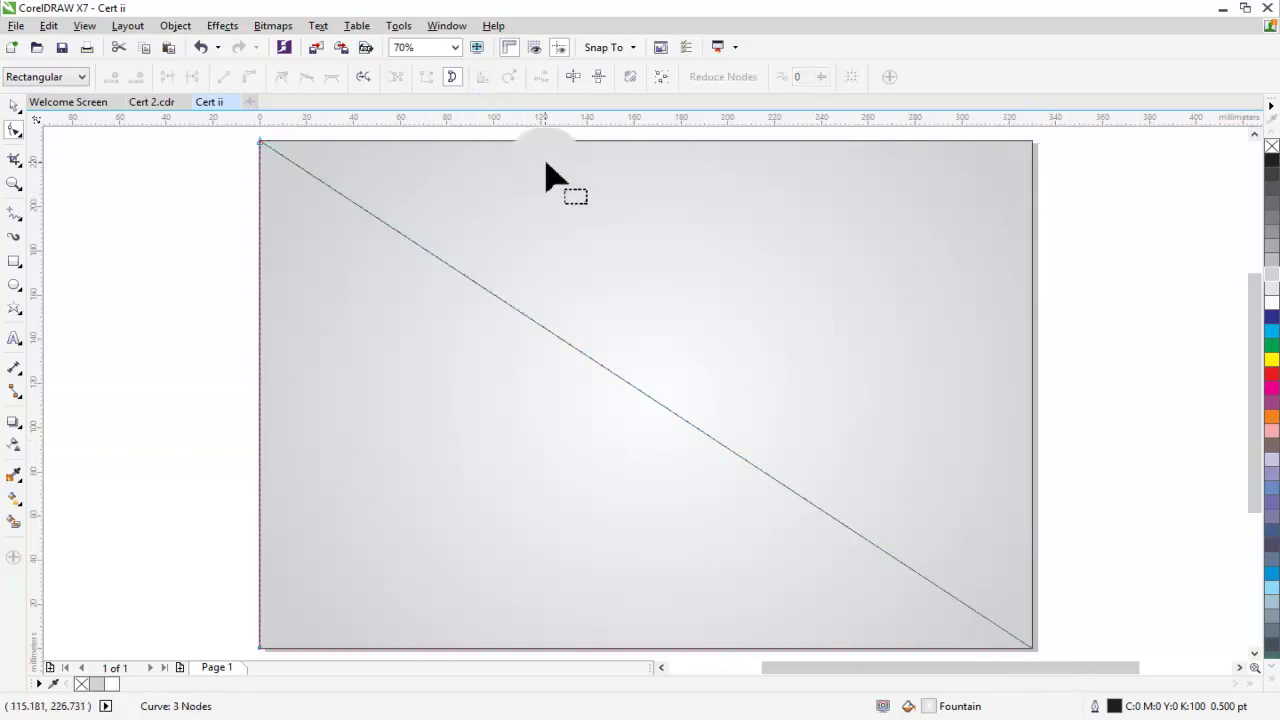
{"action": "scroll", "coordinate": [717, 305], "scroll_direction": "down", "scroll_amount": 2}
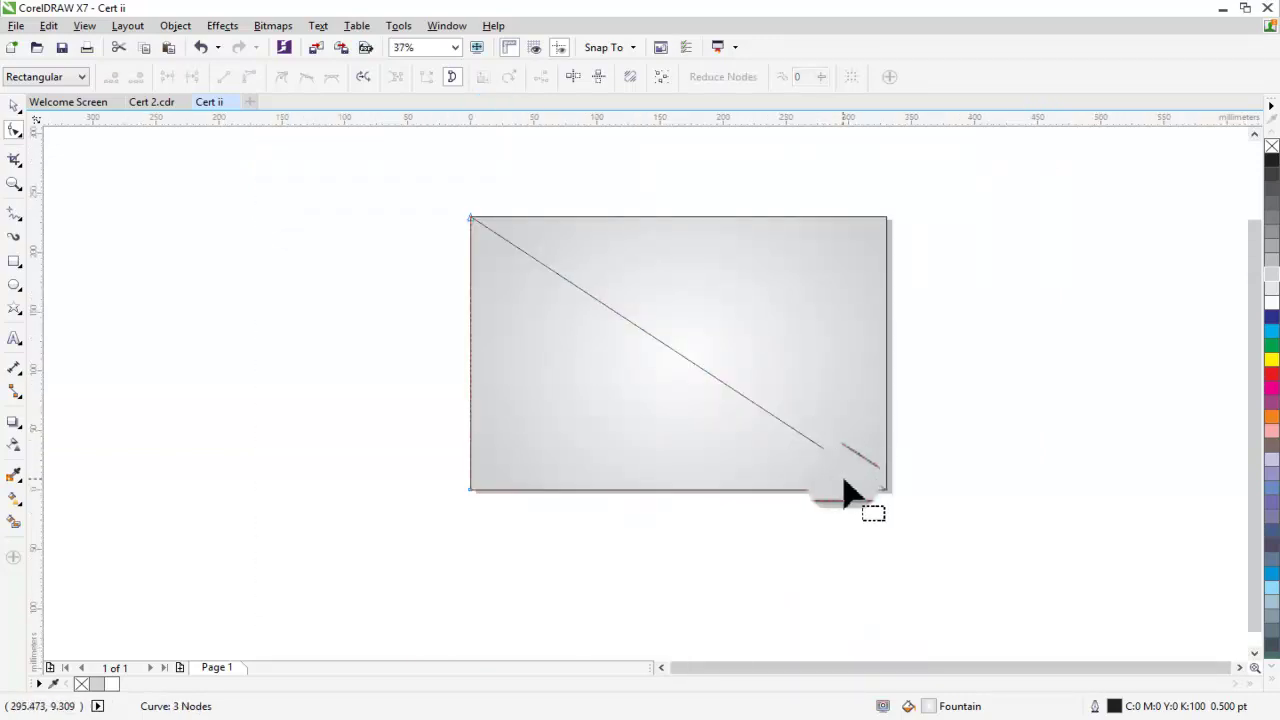
{"action": "key", "text": "z"}
{"action": "left_click_drag", "start_coordinate": [941, 484], "coordinate": [1002, 543]}
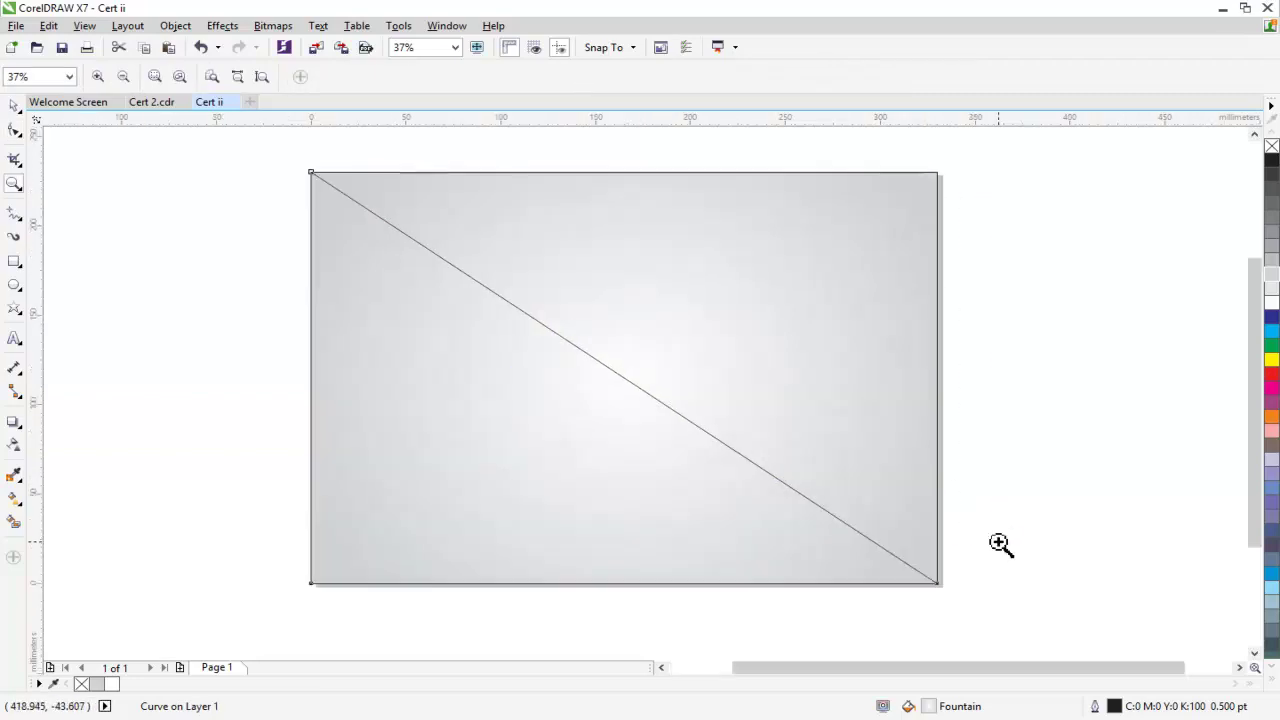
{"action": "left_click", "coordinate": [14, 106]}
{"action": "left_click_drag", "start_coordinate": [737, 480], "coordinate": [956, 622]}
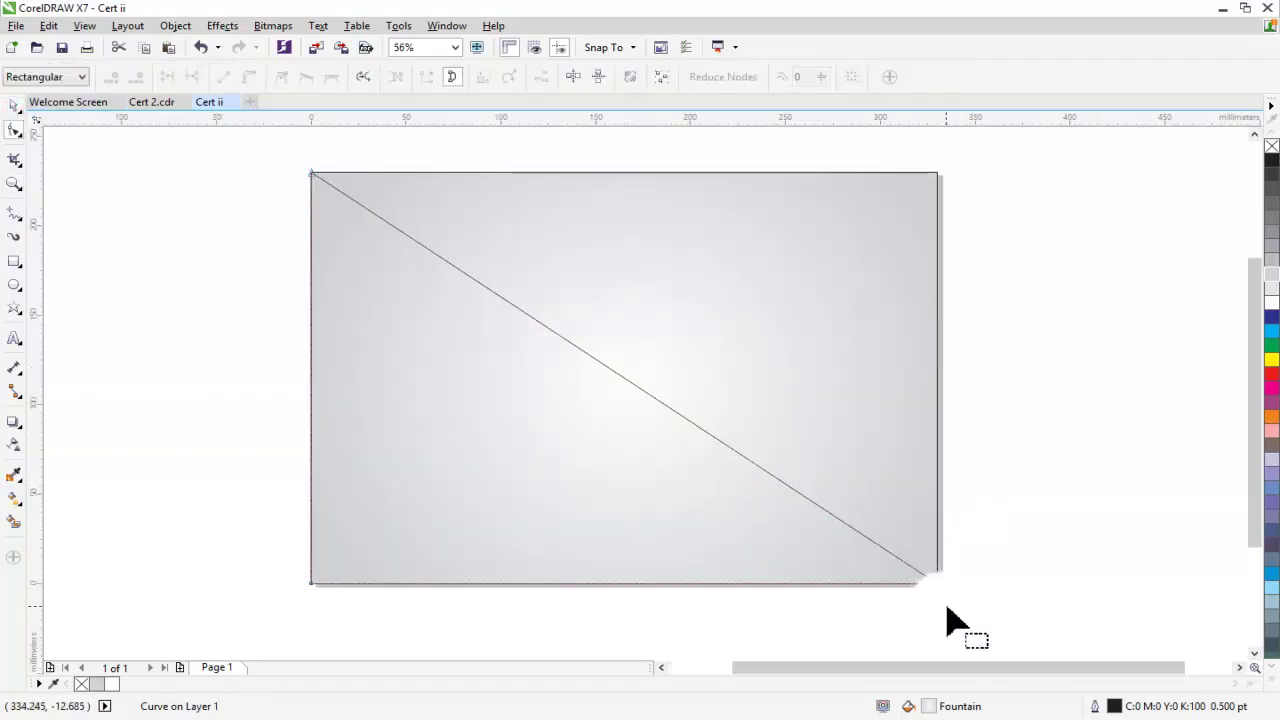
{"action": "left_click_drag", "start_coordinate": [974, 471], "coordinate": [746, 331]}
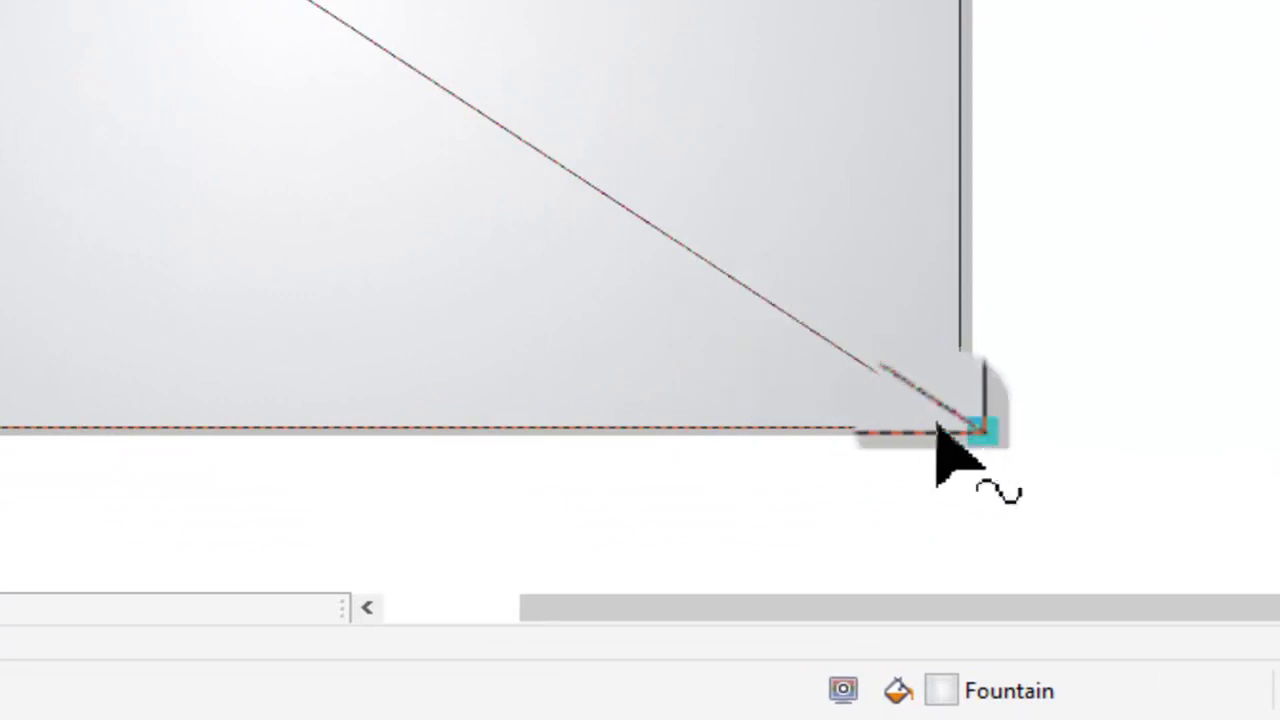
{"action": "mouse_move", "coordinate": [956, 422]}
{"action": "left_mouse_down"}
{"action": "mouse_move", "coordinate": [113, 424]}
{"action": "mouse_move", "coordinate": [166, 424]}
{"action": "left_mouse_up"}
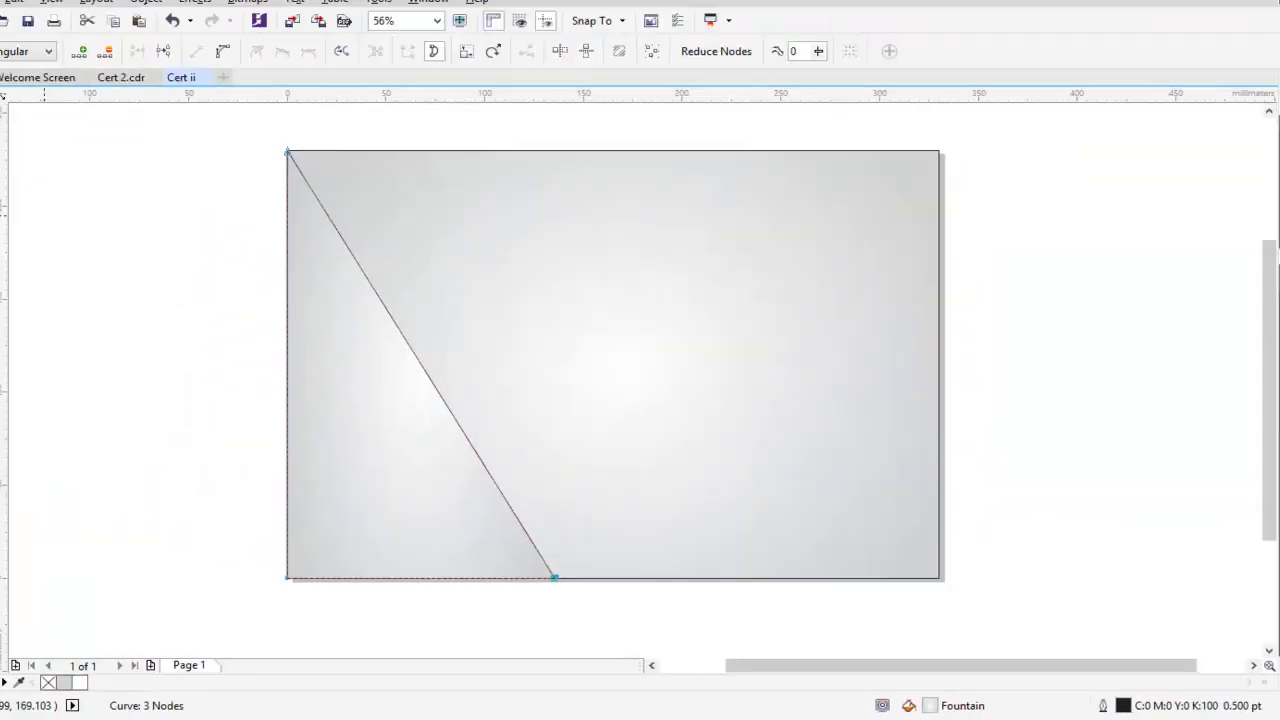
Step: Paste triangle copies and narrow each one, about 79%, into diagonal strips
{"action": "left_click", "coordinate": [18, 106]}
{"action": "key", "text": "ctrl+c"}
{"action": "key", "text": "ctrl+v"}
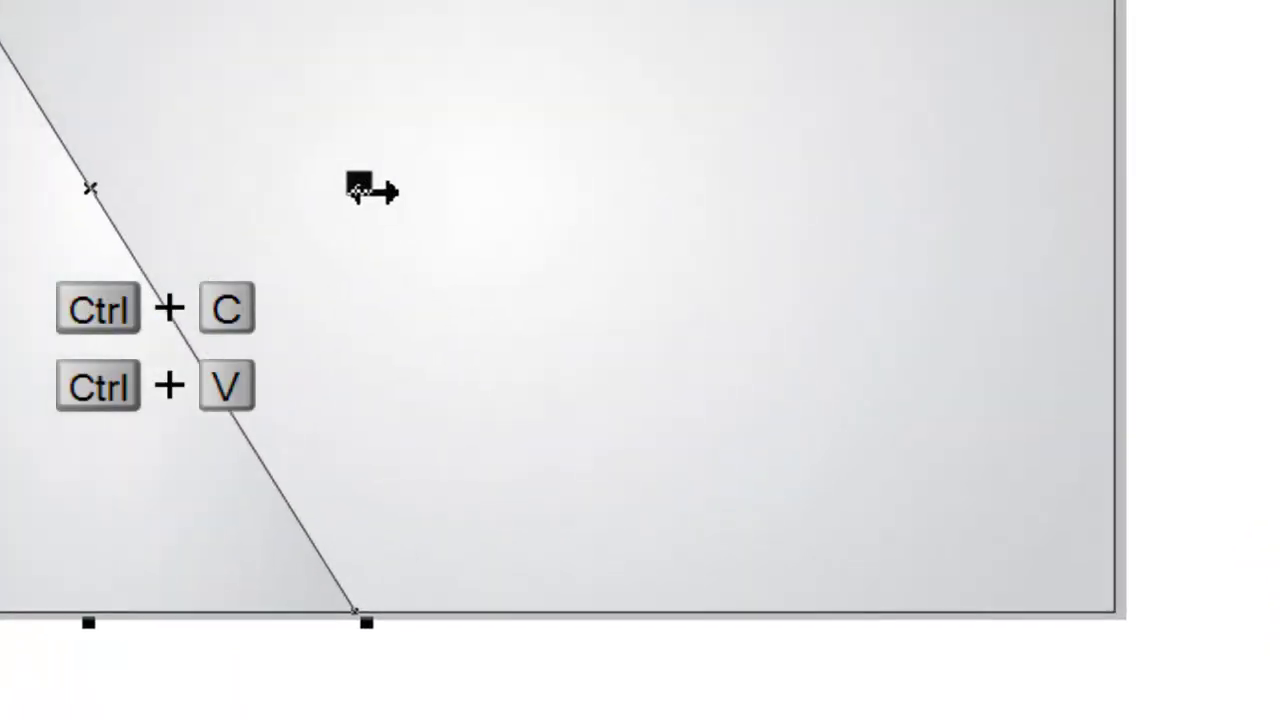
{"action": "left_click_drag", "start_coordinate": [575, 378], "coordinate": [525, 415]}
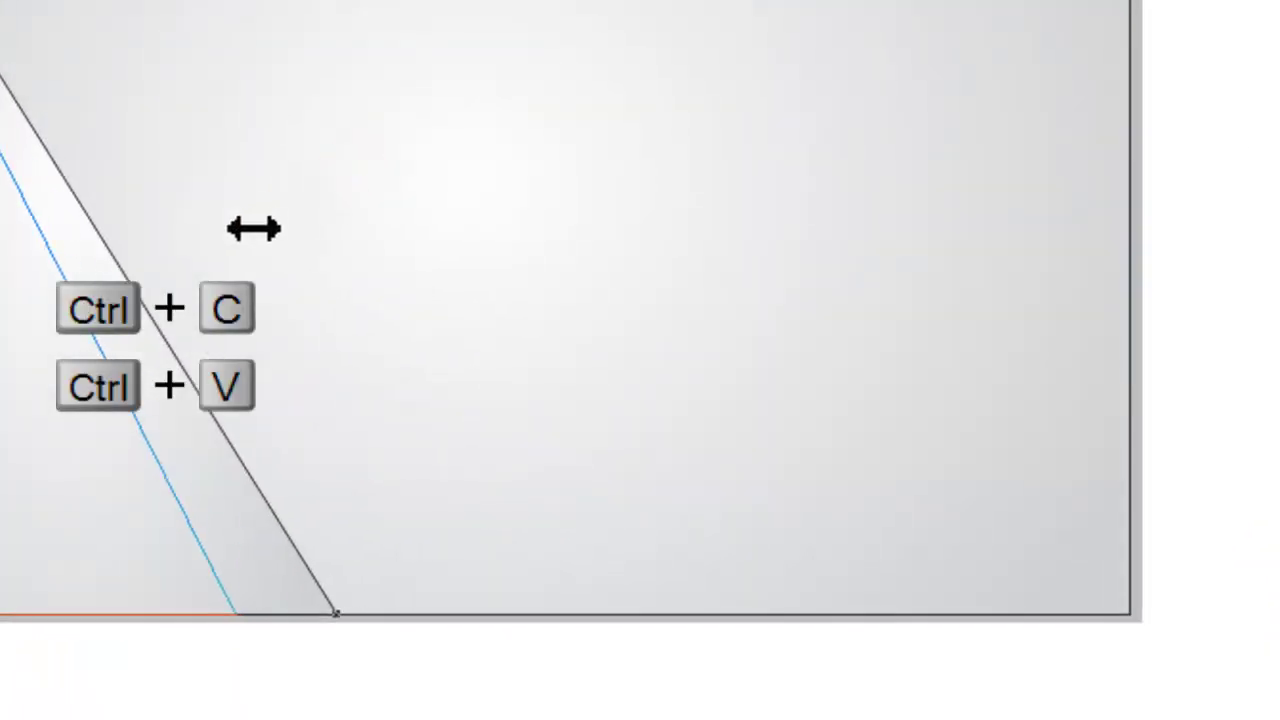
{"action": "left_click_drag", "start_coordinate": [236, 248], "coordinate": [189, 268]}
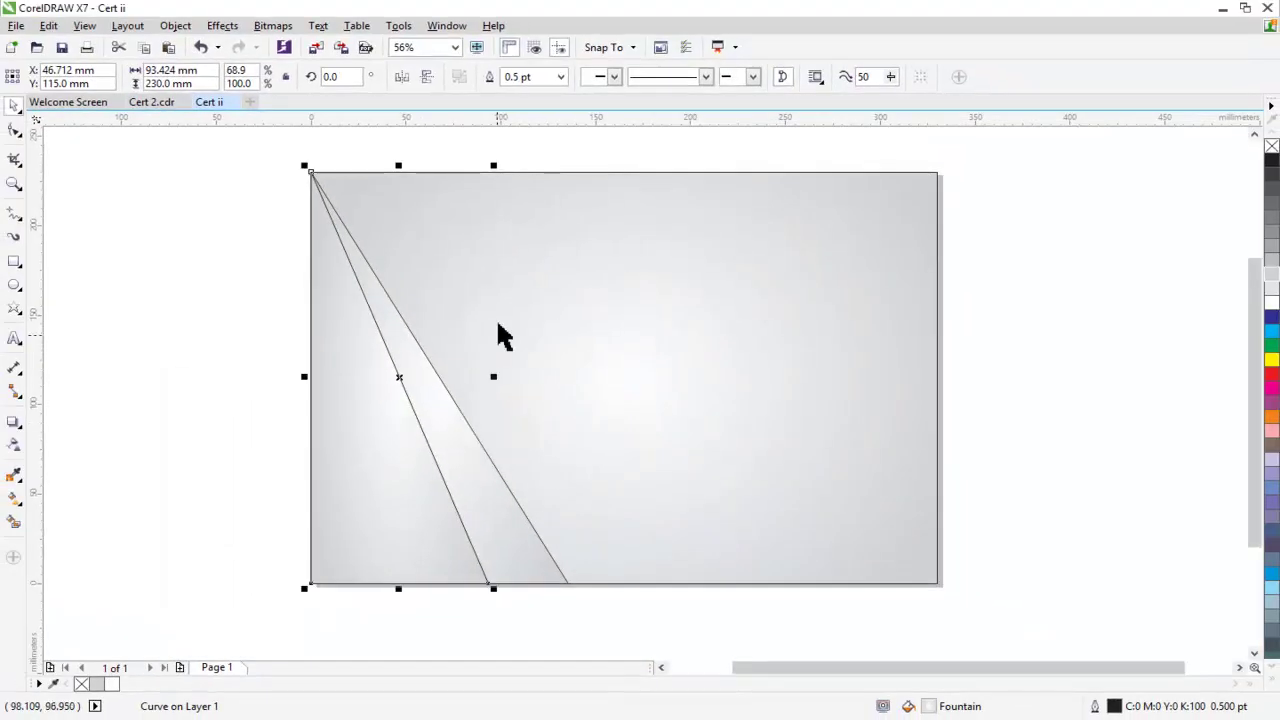
{"action": "left_click_drag", "start_coordinate": [493, 376], "coordinate": [450, 396]}
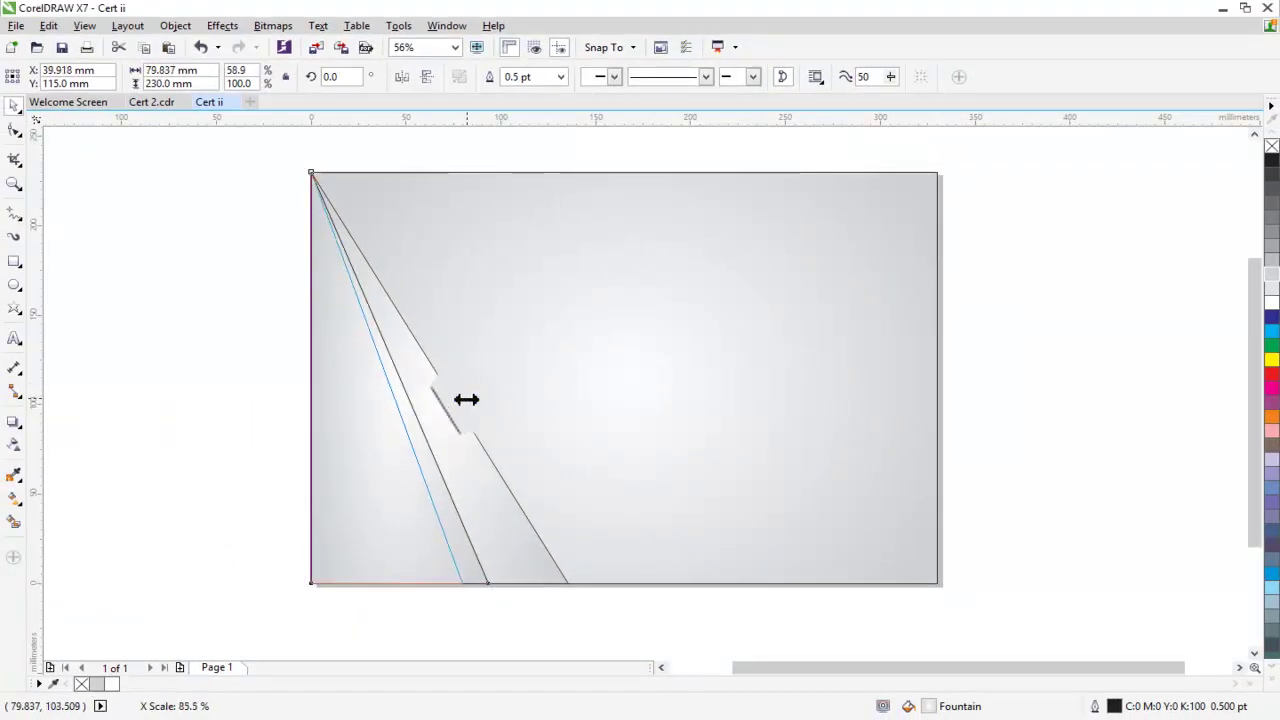
{"action": "mouse_move", "coordinate": [466, 399]}
{"action": "left_mouse_down"}
{"action": "mouse_move", "coordinate": [395, 440]}
{"action": "mouse_move", "coordinate": [400, 459]}
{"action": "left_mouse_up"}
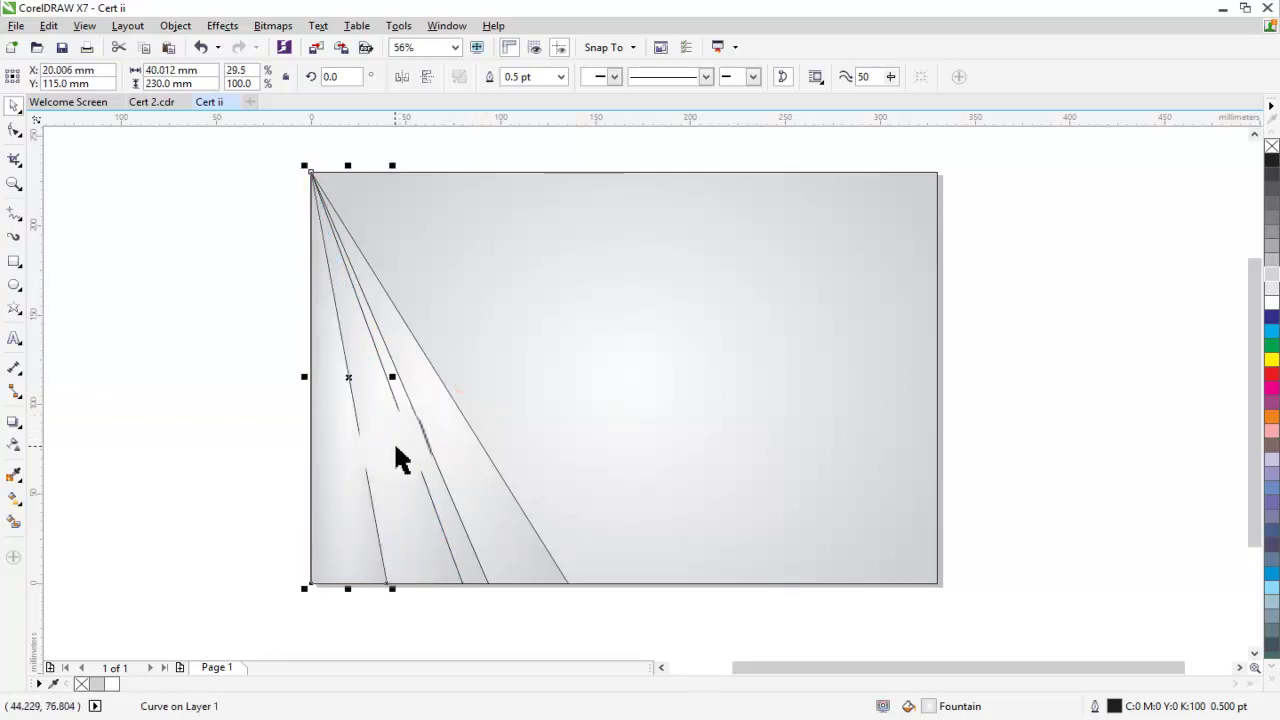
{"action": "left_click", "coordinate": [73, 199]}
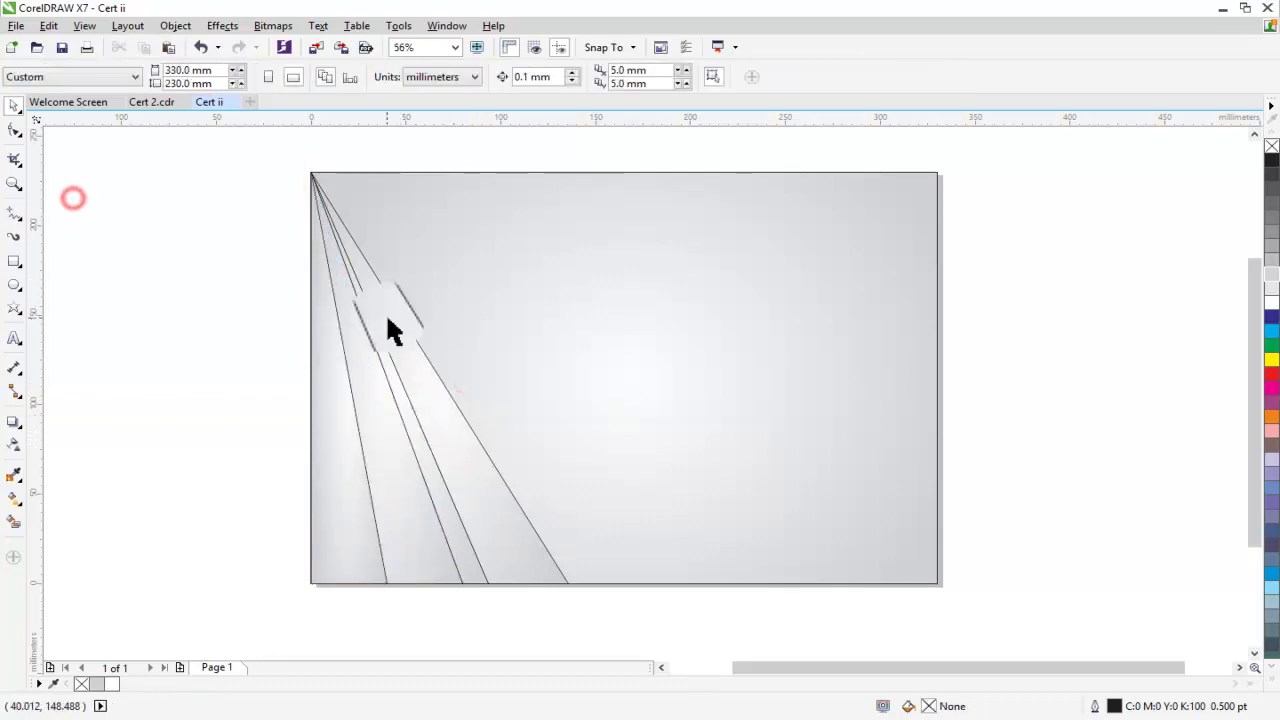
{"action": "left_click", "coordinate": [441, 503]}
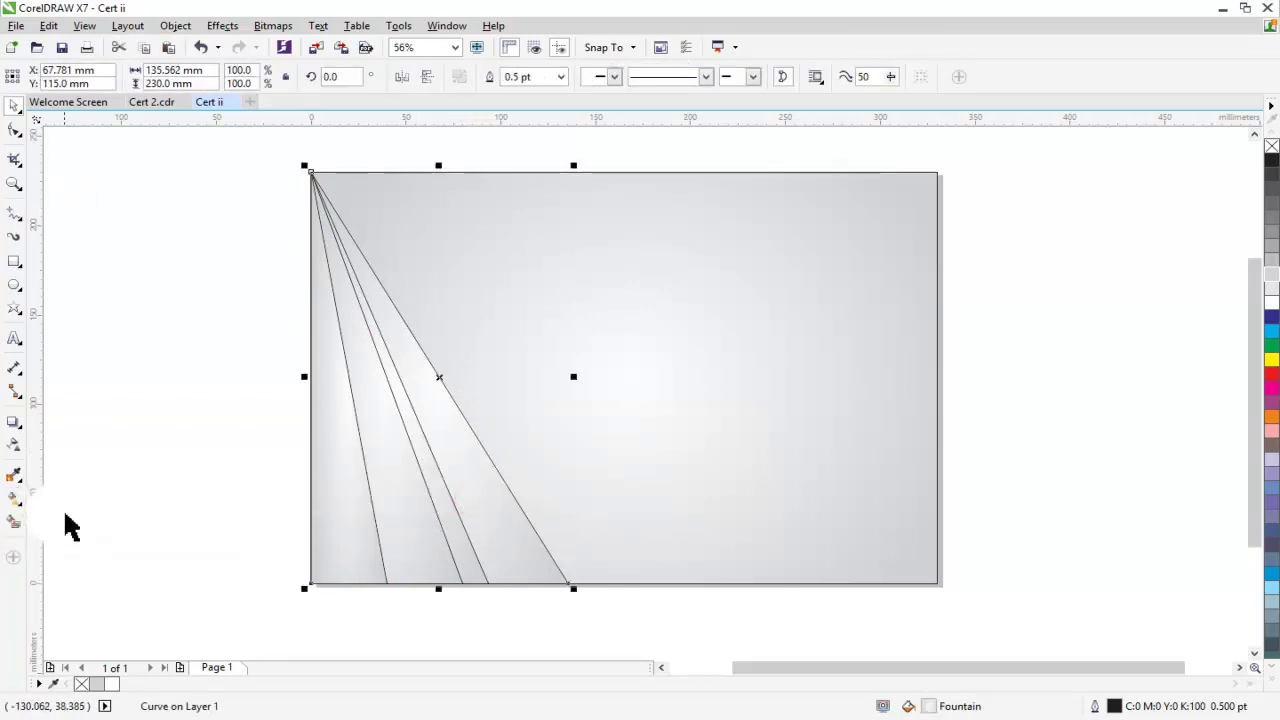
Step: Fill the leftmost strip solid black
{"action": "left_click", "coordinate": [145, 476]}
{"action": "left_click", "coordinate": [350, 520]}
{"action": "left_click", "coordinate": [1270, 162]}
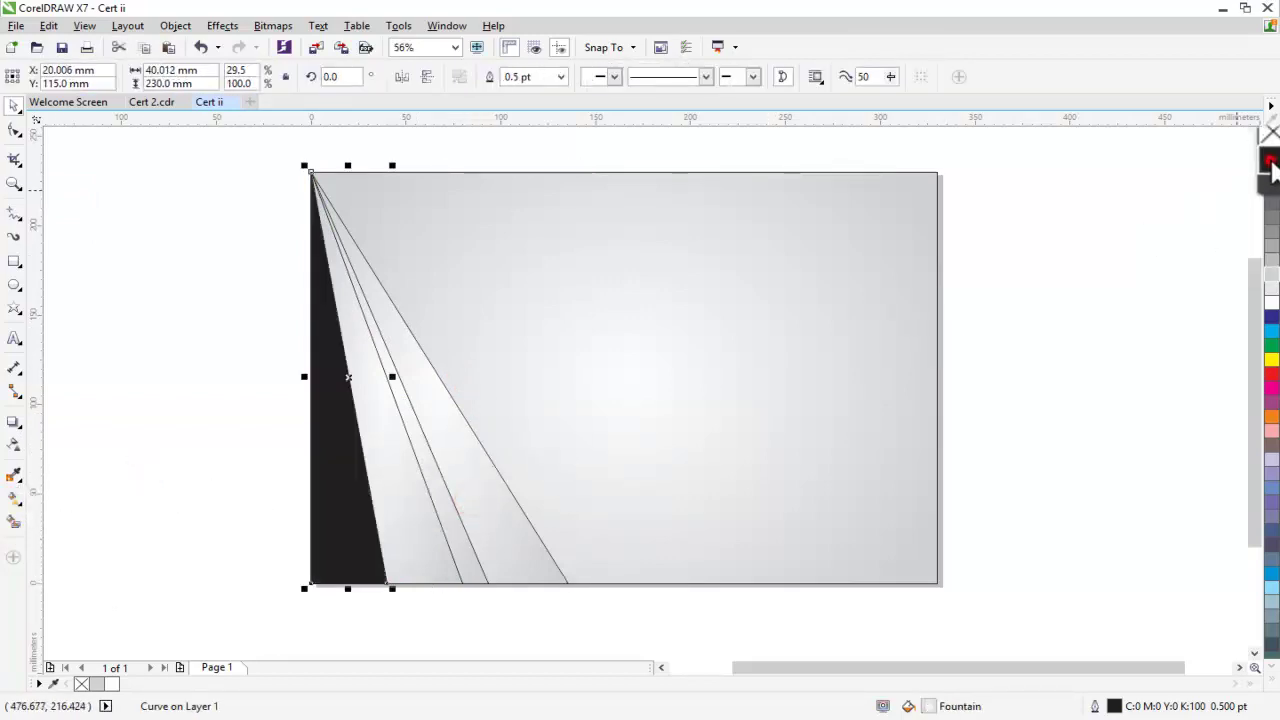
{"action": "left_click", "coordinate": [1063, 395]}
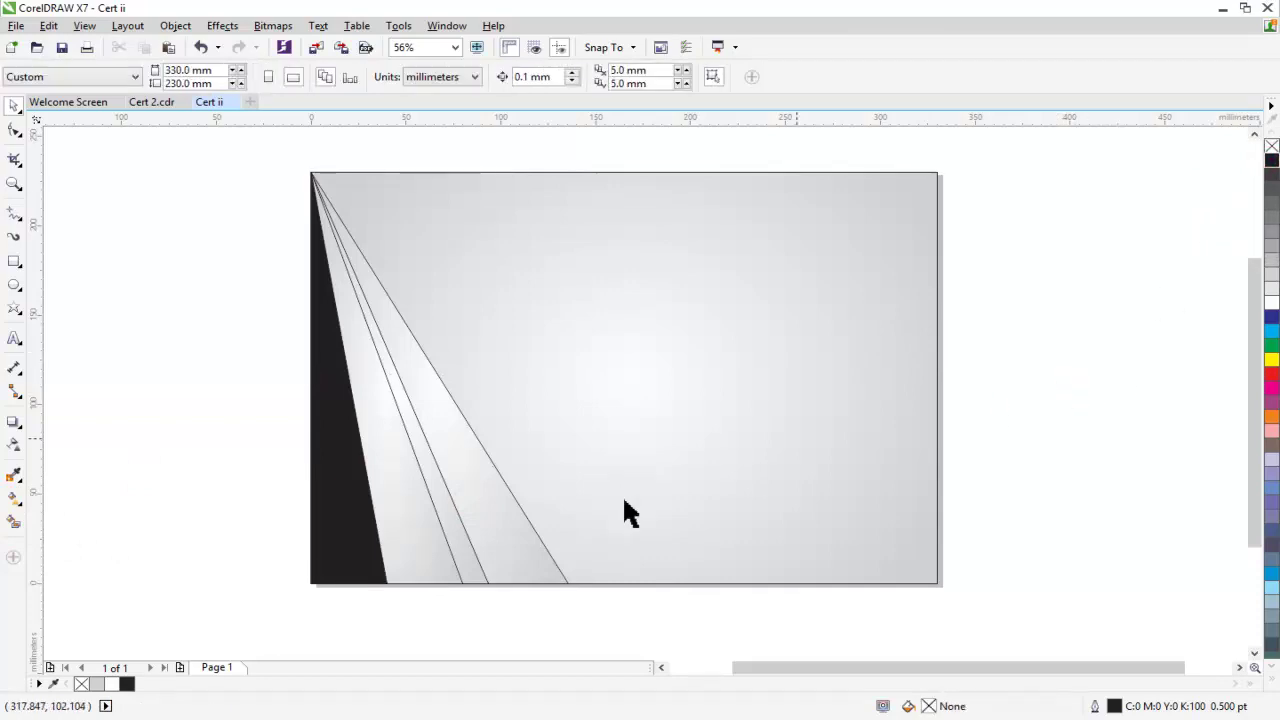
{"action": "key", "text": "ctrl+z"}
{"action": "left_click", "coordinate": [16, 502]}
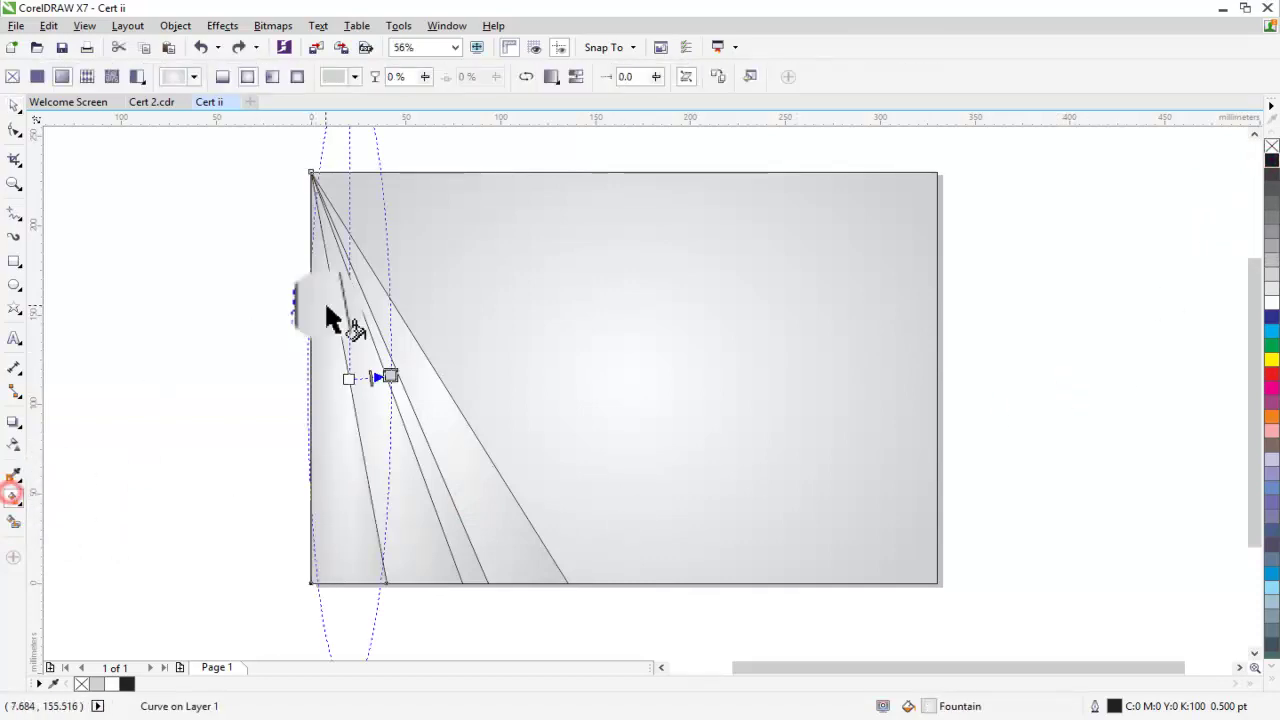
{"action": "left_click", "coordinate": [1265, 160]}
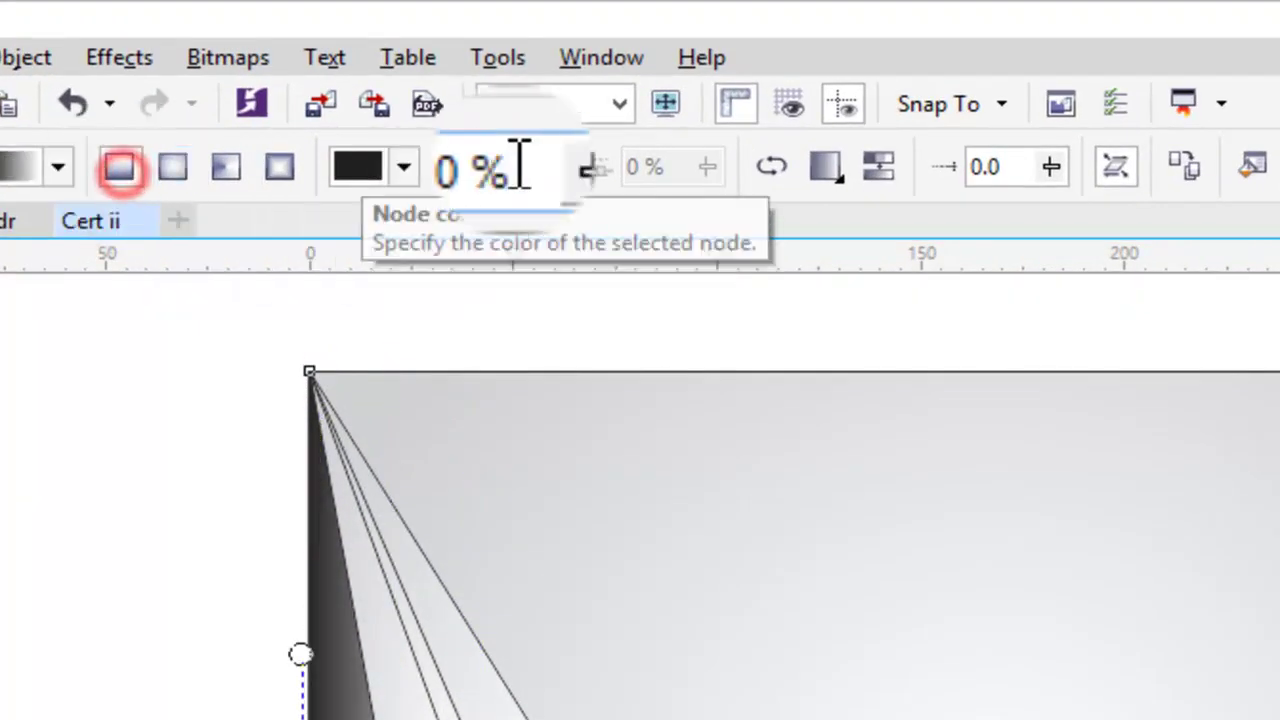
{"action": "left_click", "coordinate": [403, 166]}
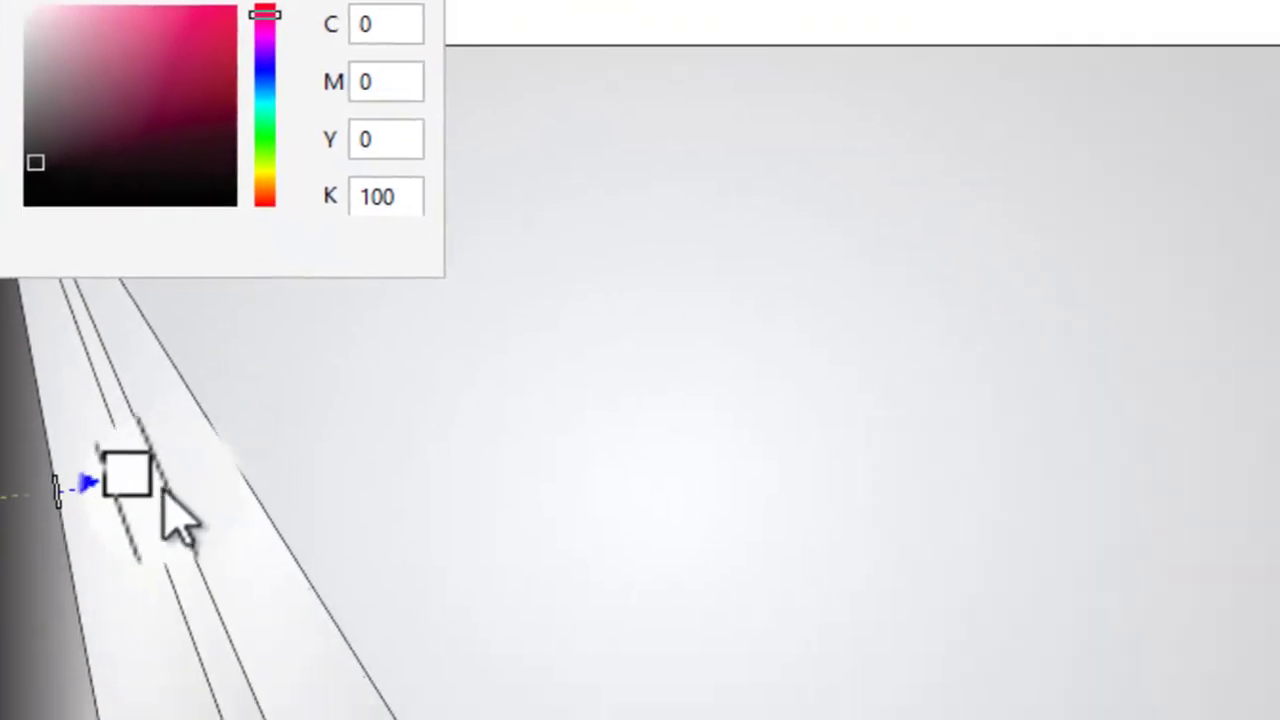
{"action": "left_click", "coordinate": [115, 455]}
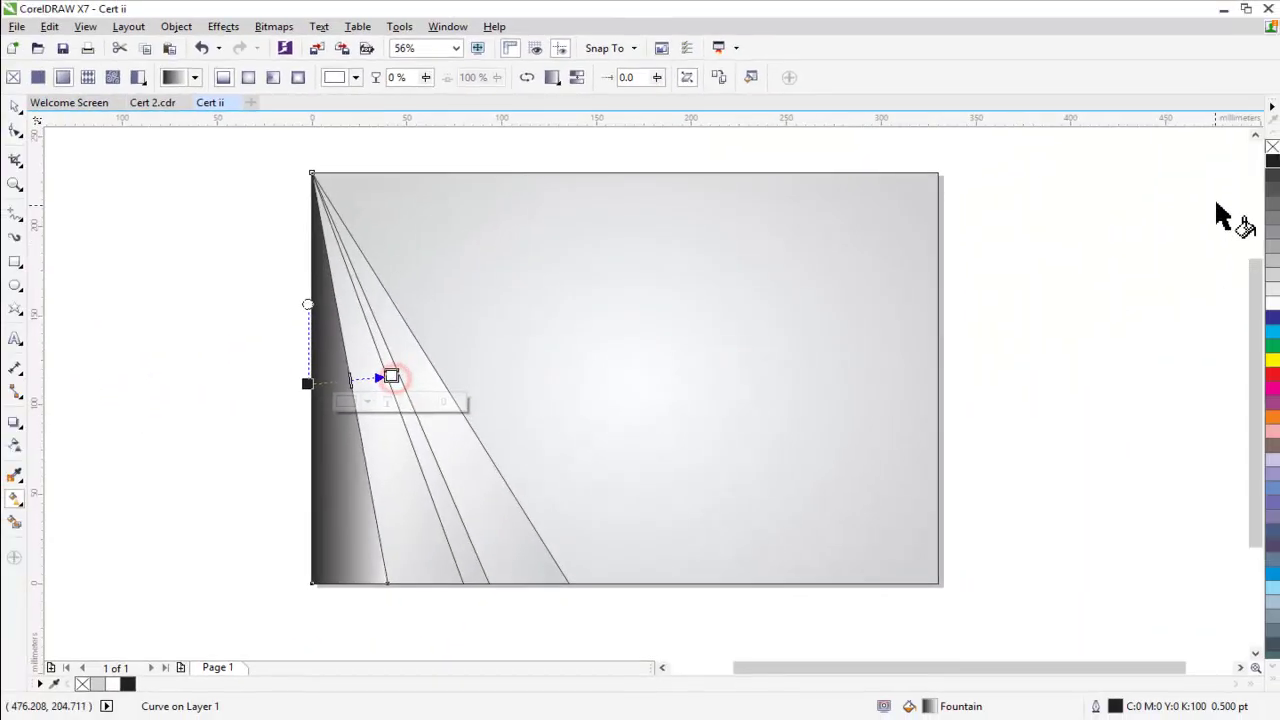
{"action": "left_click", "coordinate": [1272, 160]}
{"action": "left_click", "coordinate": [199, 417]}
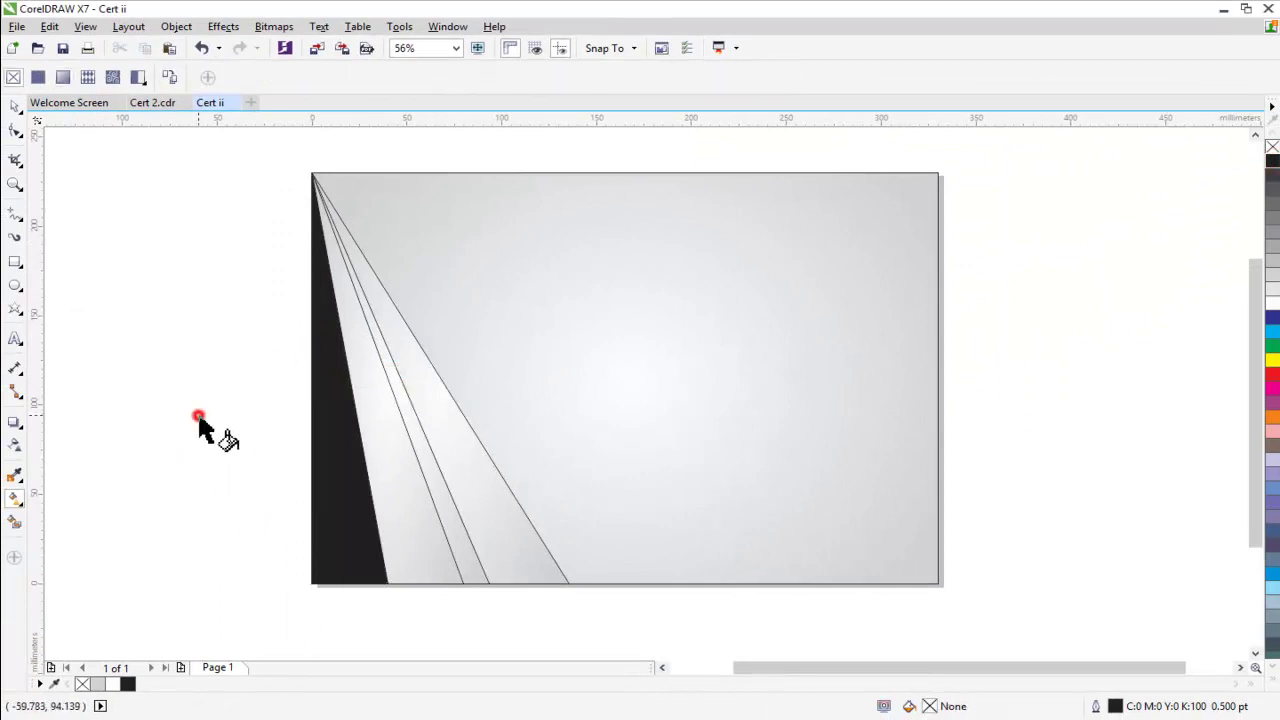
Step: Give the next strip a linear gradient starting with an olive-gold node at the top corner
{"action": "left_click", "coordinate": [395, 487]}
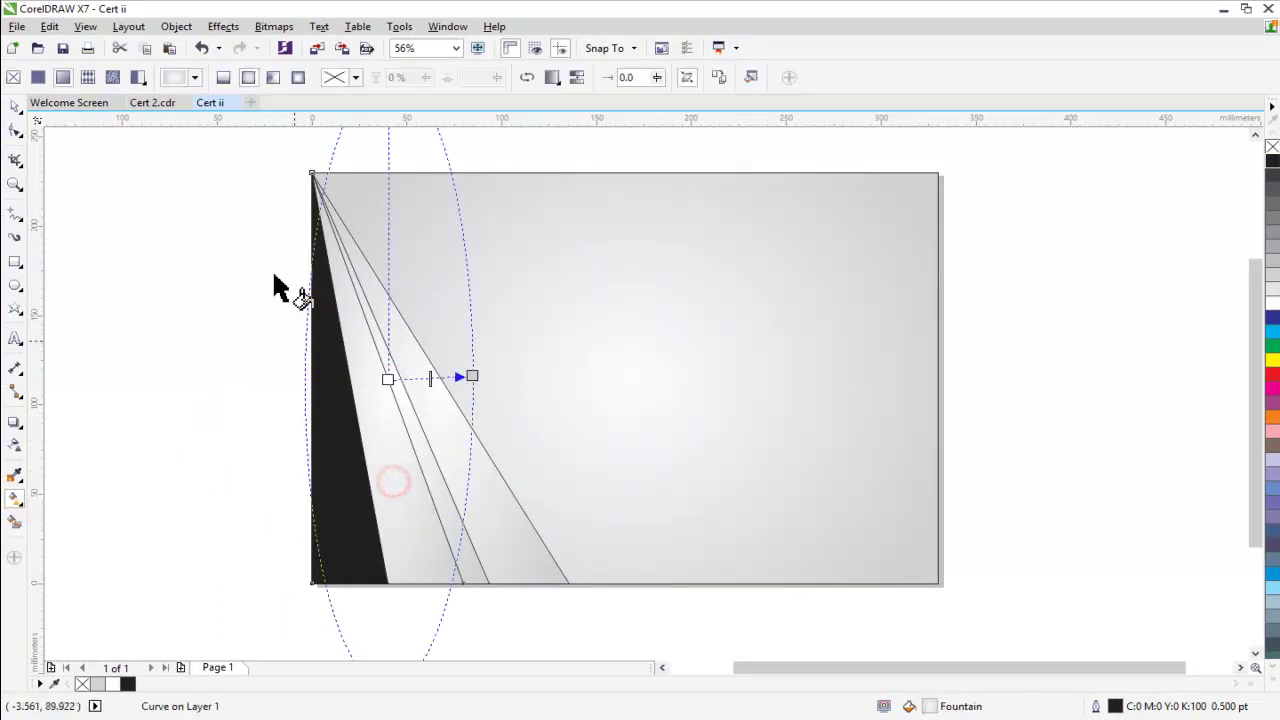
{"action": "left_click", "coordinate": [222, 77]}
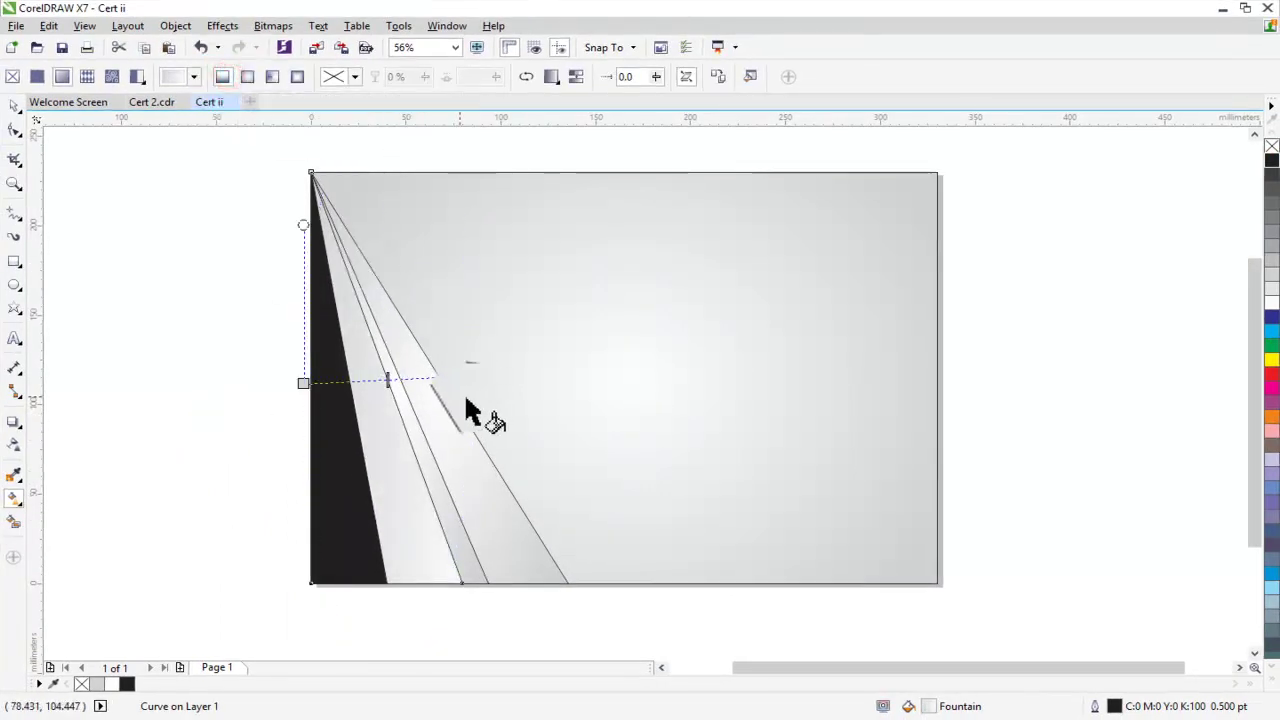
{"action": "left_click_drag", "start_coordinate": [475, 378], "coordinate": [424, 548]}
{"action": "left_click_drag", "start_coordinate": [300, 386], "coordinate": [506, 518]}
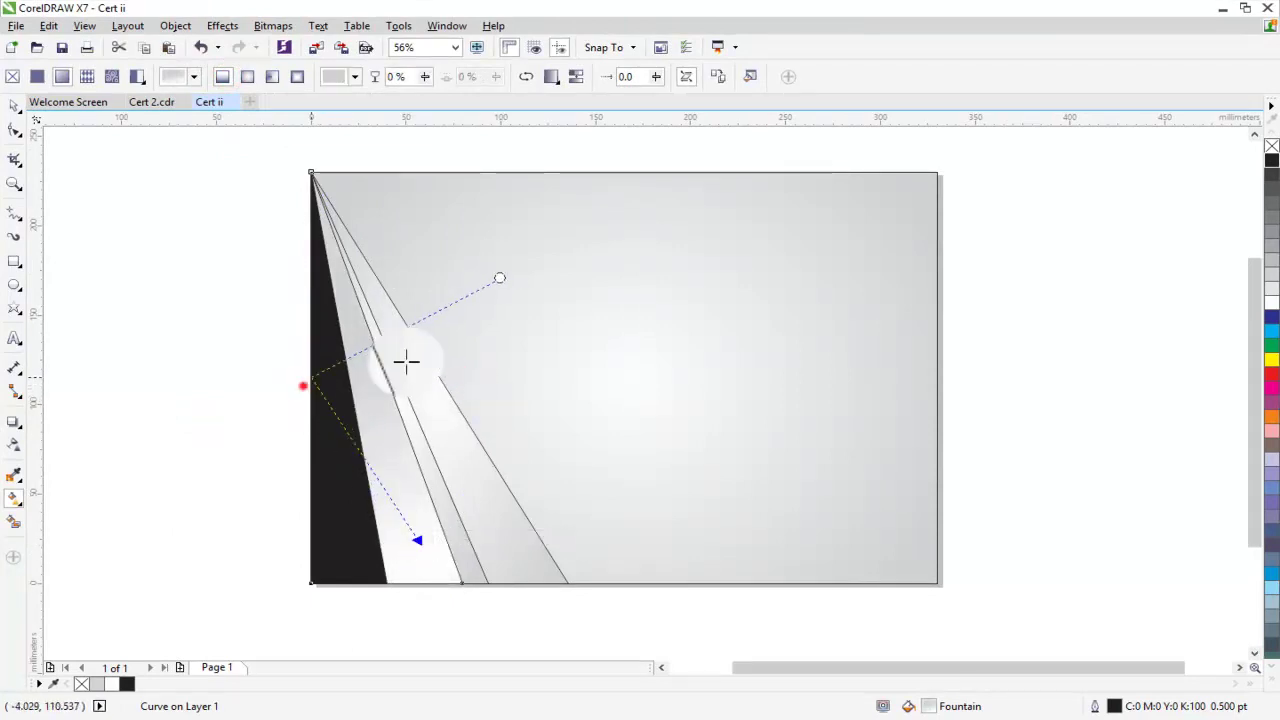
{"action": "mouse_move", "coordinate": [428, 552]}
{"action": "left_mouse_down"}
{"action": "mouse_move", "coordinate": [369, 157]}
{"action": "mouse_move", "coordinate": [318, 184]}
{"action": "left_mouse_up"}
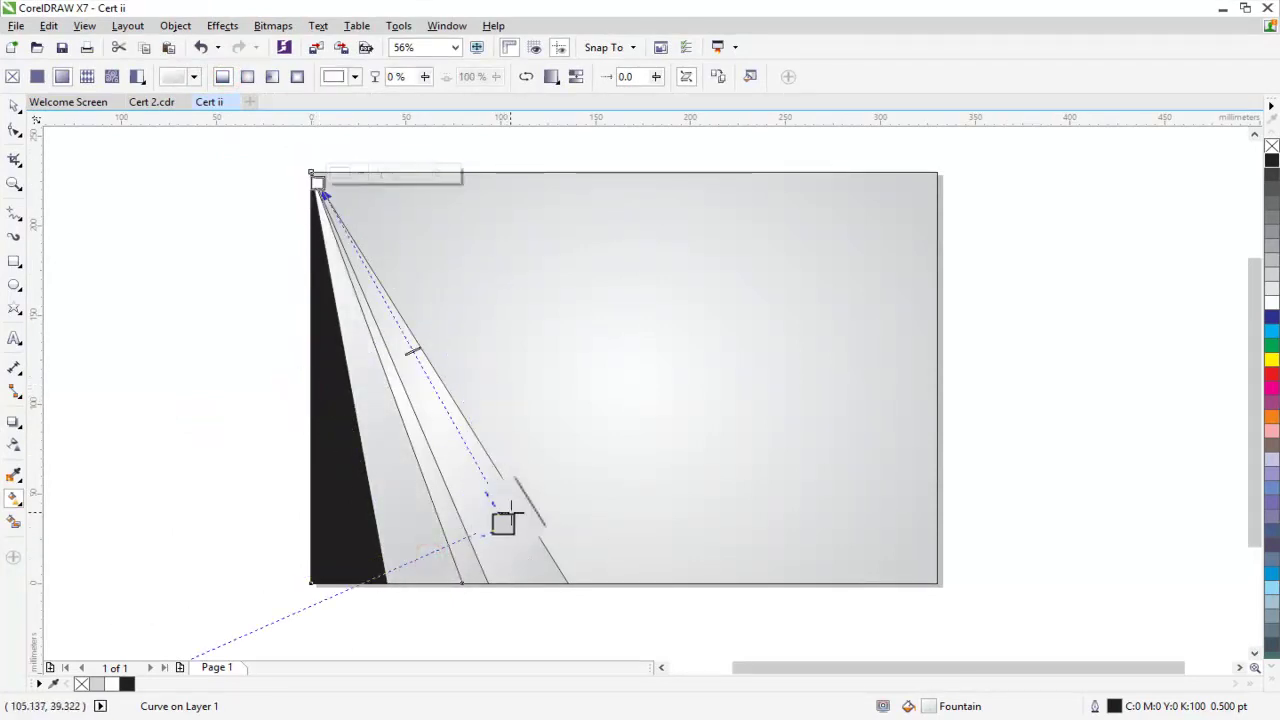
{"action": "left_click_drag", "start_coordinate": [506, 518], "coordinate": [436, 533]}
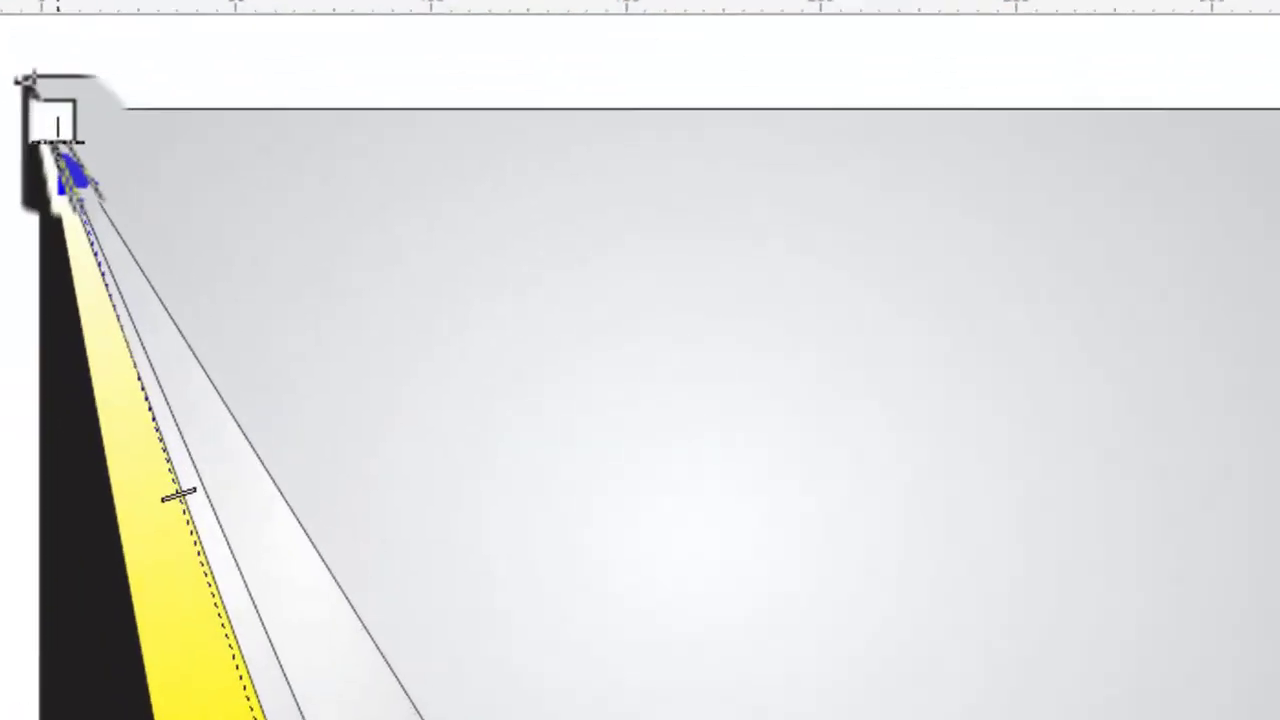
{"action": "left_click", "coordinate": [317, 184]}
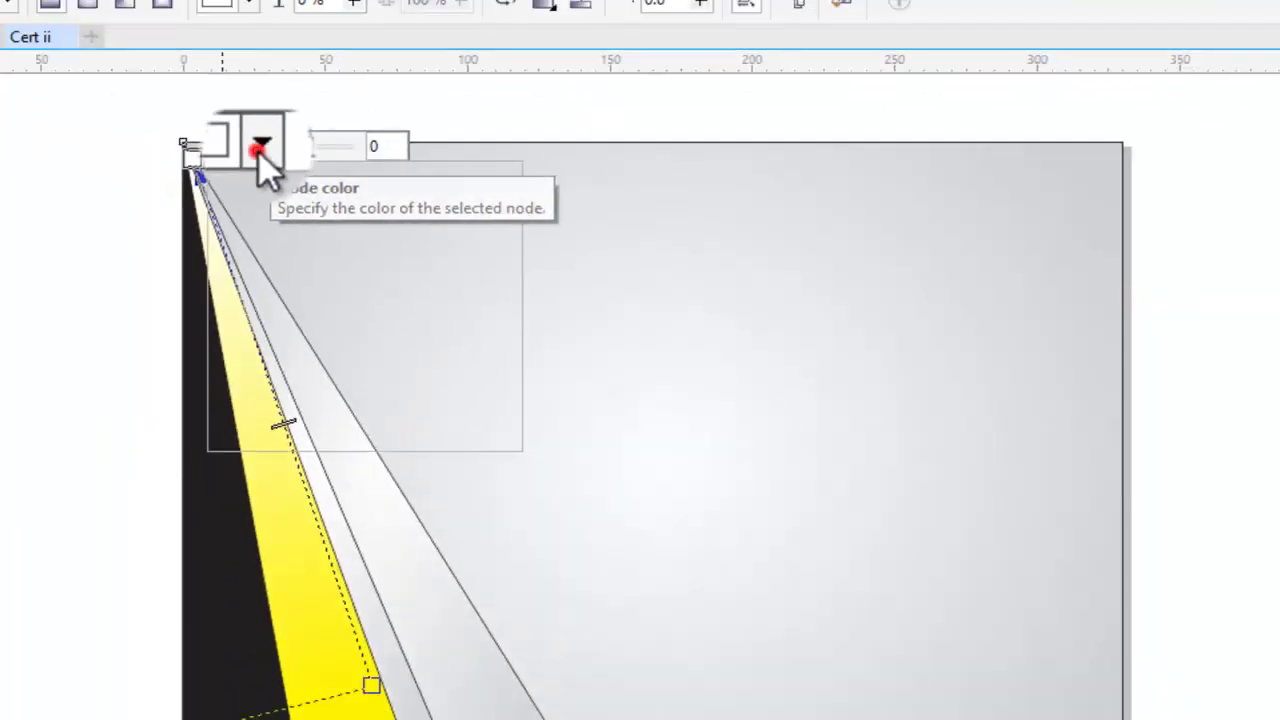
{"action": "left_click", "coordinate": [258, 150]}
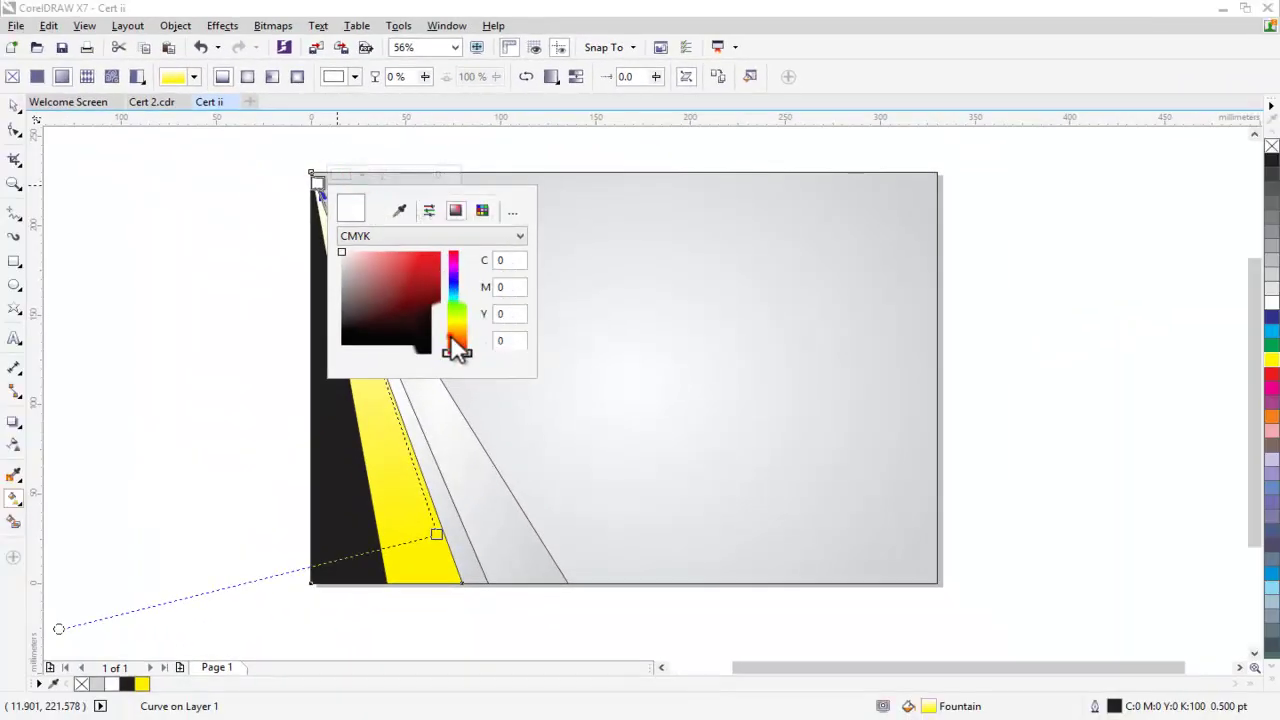
{"action": "left_click", "coordinate": [452, 333]}
{"action": "left_click", "coordinate": [429, 288]}
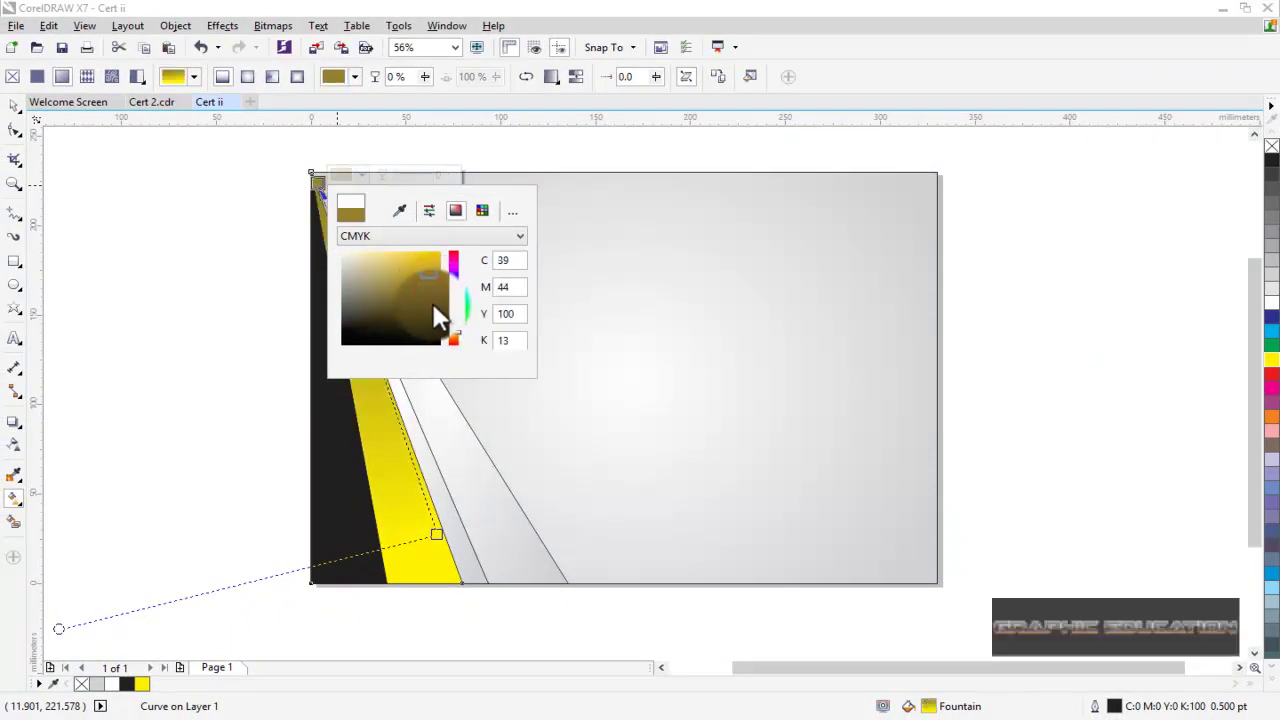
{"action": "left_click", "coordinate": [251, 277]}
{"action": "mouse_move", "coordinate": [317, 184]}
{"action": "left_mouse_down"}
{"action": "mouse_move", "coordinate": [362, 330]}
{"action": "mouse_move", "coordinate": [333, 226]}
{"action": "left_mouse_up"}
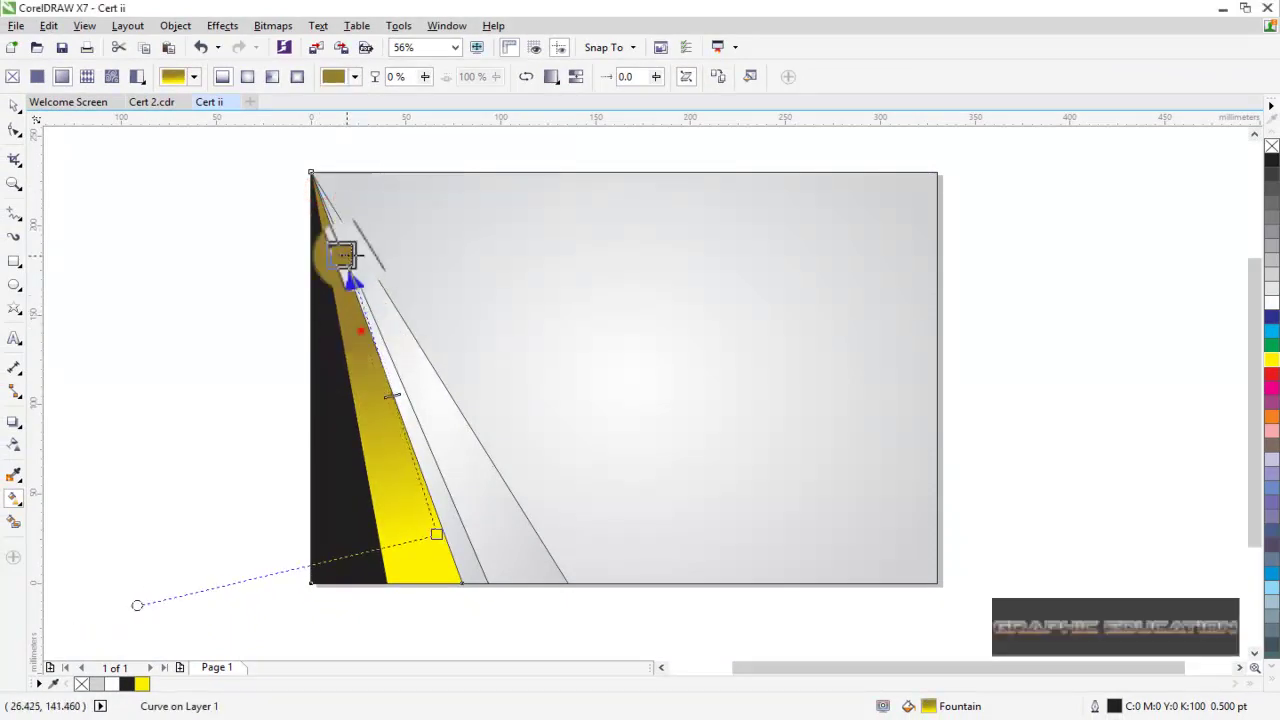
Step: Add a brighter gold middle node to the strip's gradient
{"action": "double_click", "coordinate": [376, 357]}
{"action": "left_click", "coordinate": [421, 345]}
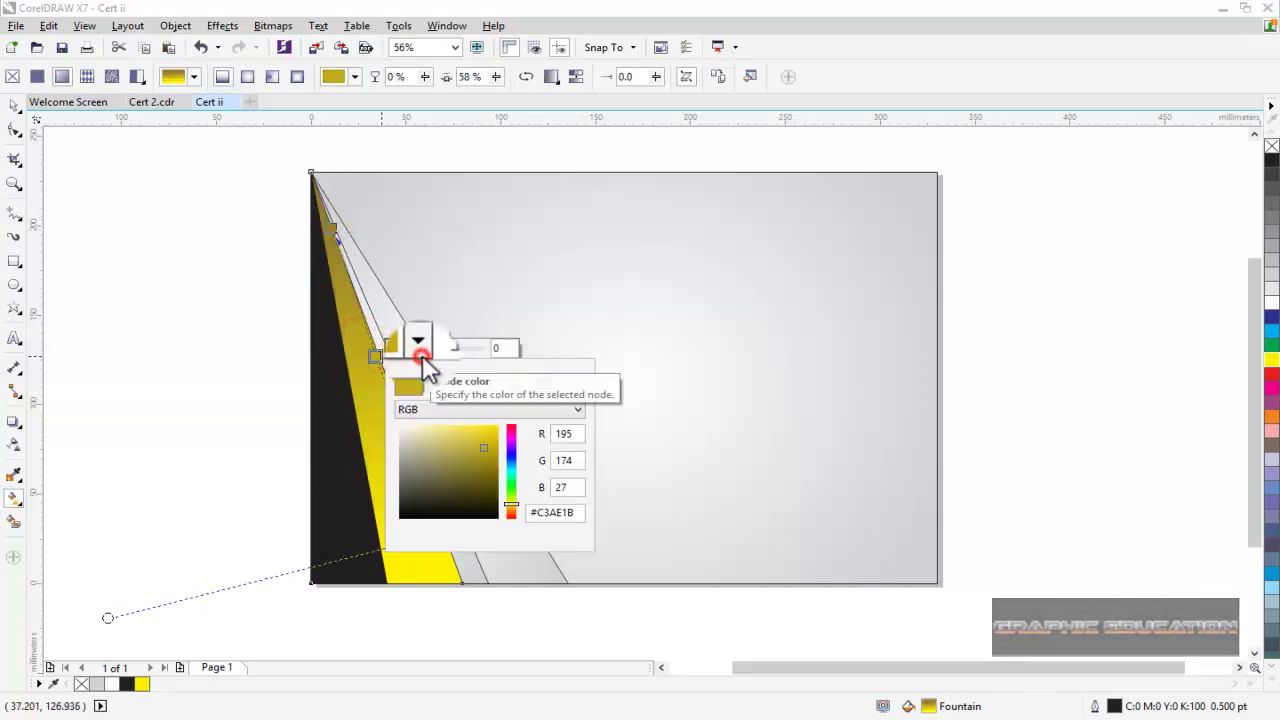
{"action": "left_click", "coordinate": [511, 504]}
{"action": "left_click_drag", "start_coordinate": [511, 504], "coordinate": [513, 495]}
{"action": "left_click", "coordinate": [496, 440]}
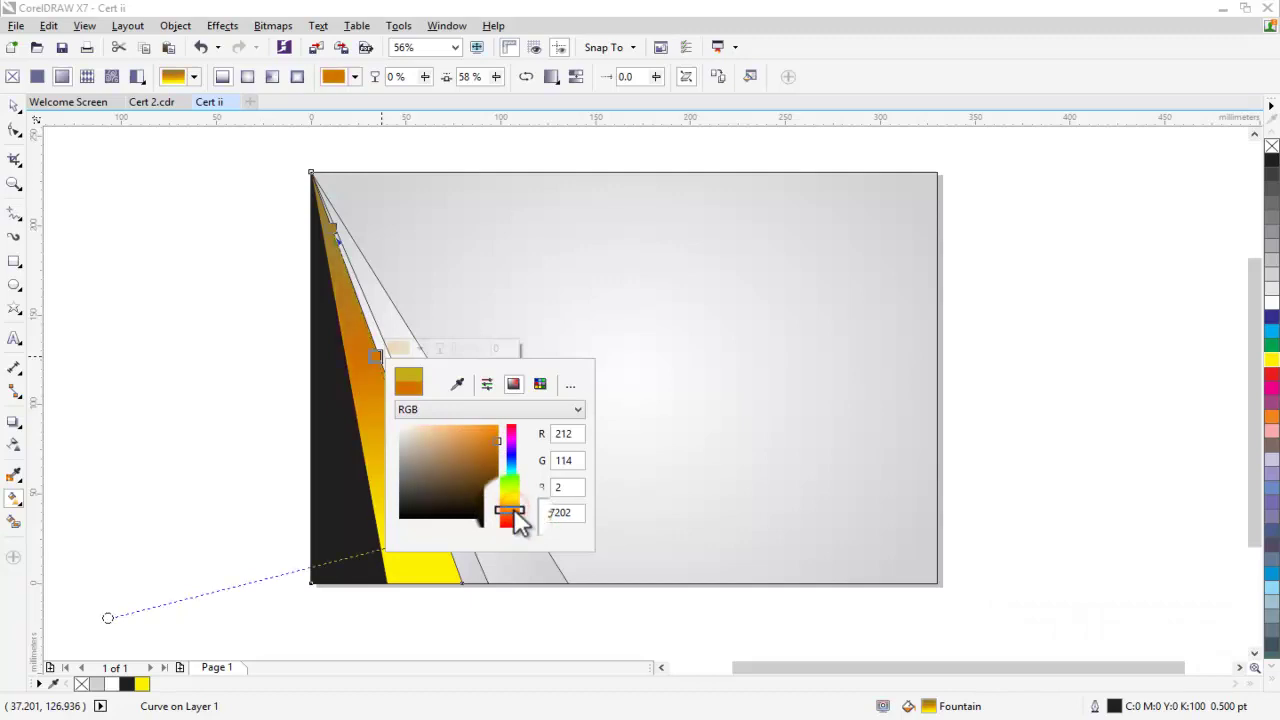
{"action": "left_click_drag", "start_coordinate": [497, 441], "coordinate": [503, 478]}
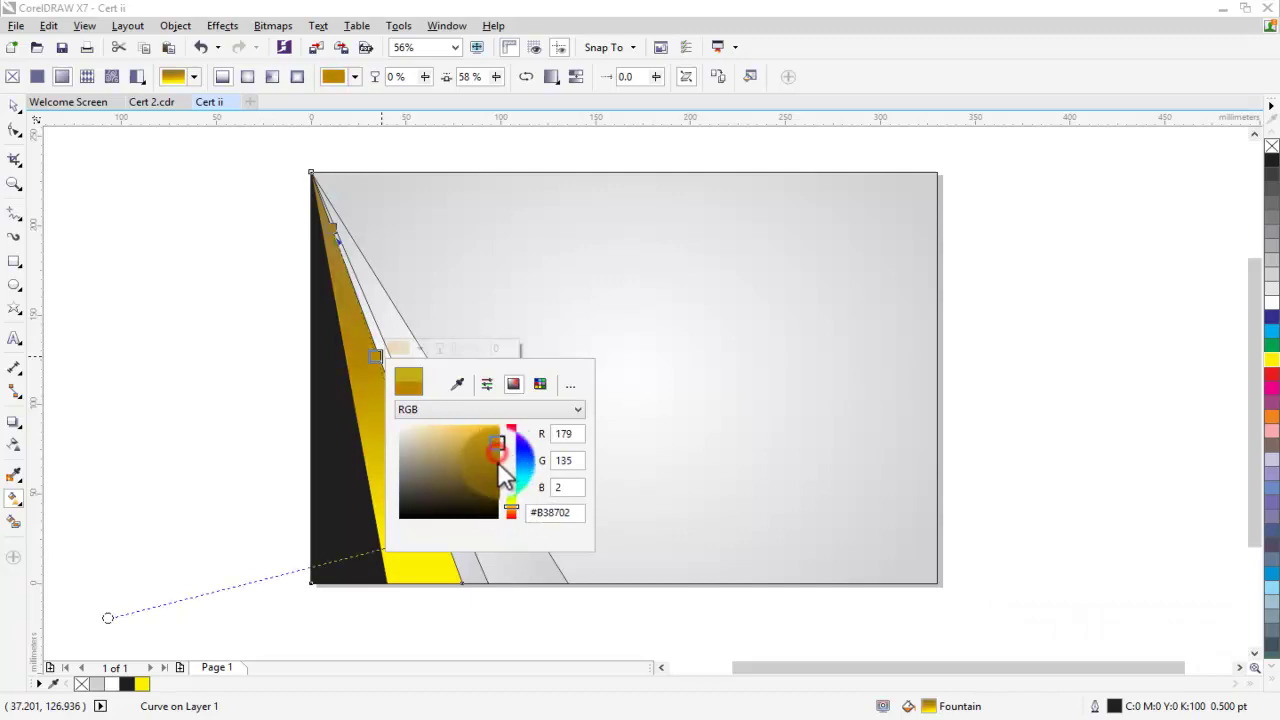
{"action": "left_click", "coordinate": [203, 337]}
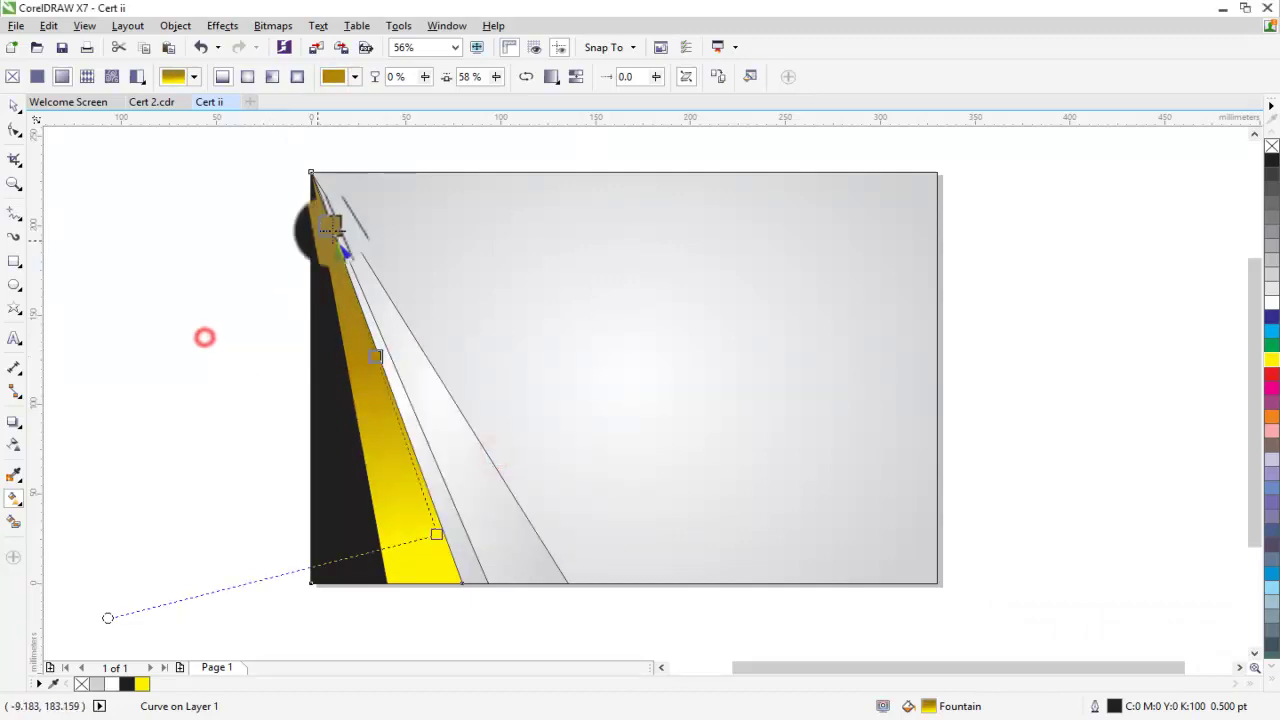
{"action": "left_click", "coordinate": [343, 214]}
{"action": "left_click", "coordinate": [292, 225]}
Step: Brighten the top gradient node to yellow and extend the gradient end to the bottom edge
{"action": "left_click", "coordinate": [330, 232]}
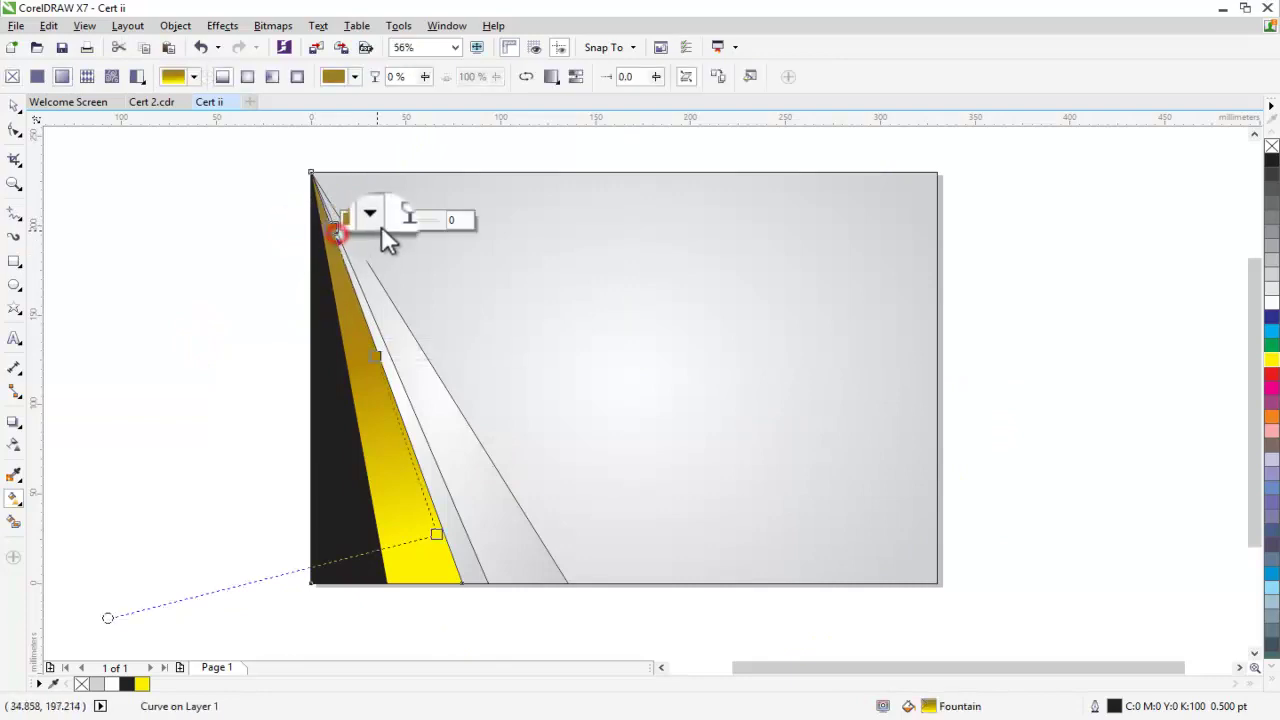
{"action": "left_click", "coordinate": [372, 218]}
{"action": "left_click_drag", "start_coordinate": [467, 306], "coordinate": [466, 378]}
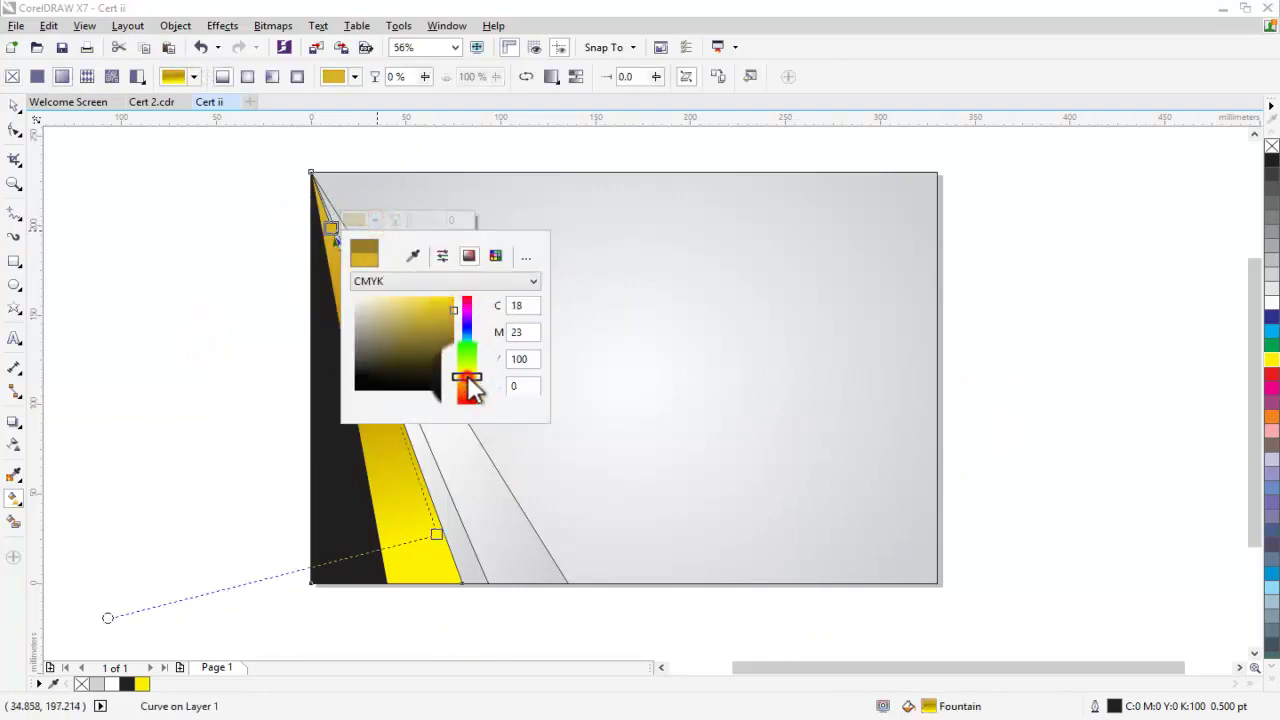
{"action": "left_click", "coordinate": [445, 303]}
{"action": "left_click", "coordinate": [274, 293]}
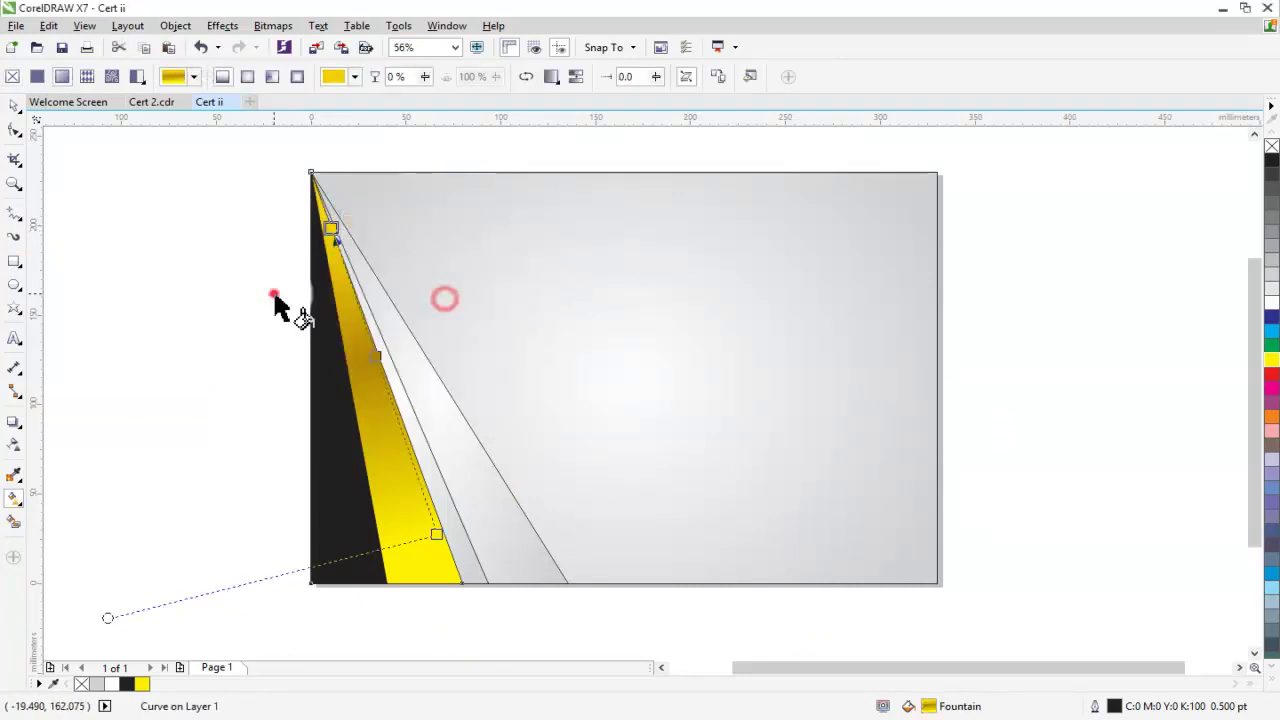
{"action": "left_click", "coordinate": [380, 354]}
{"action": "left_click_drag", "start_coordinate": [437, 535], "coordinate": [432, 584]}
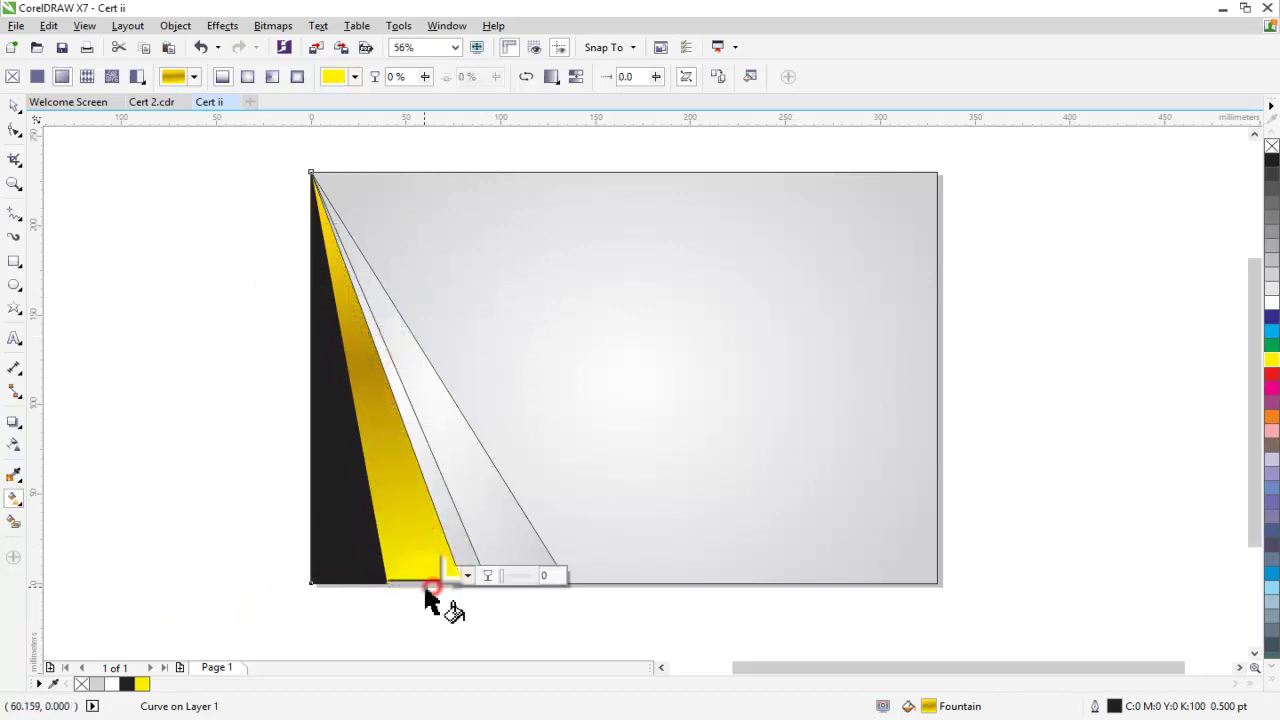
{"action": "left_click", "coordinate": [173, 409]}
Step: Switch the narrow strip to a linear gradient down from the top corner with a light-gold end
{"action": "left_click", "coordinate": [435, 474]}
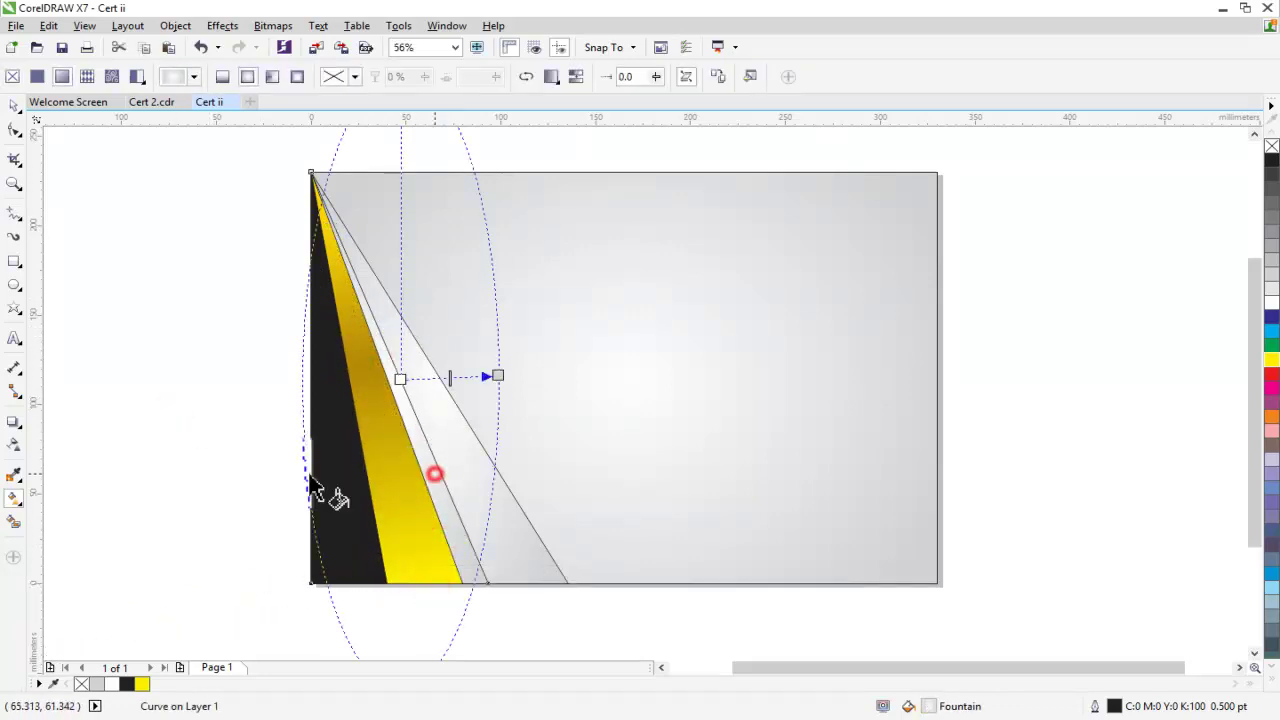
{"action": "left_click", "coordinate": [222, 77]}
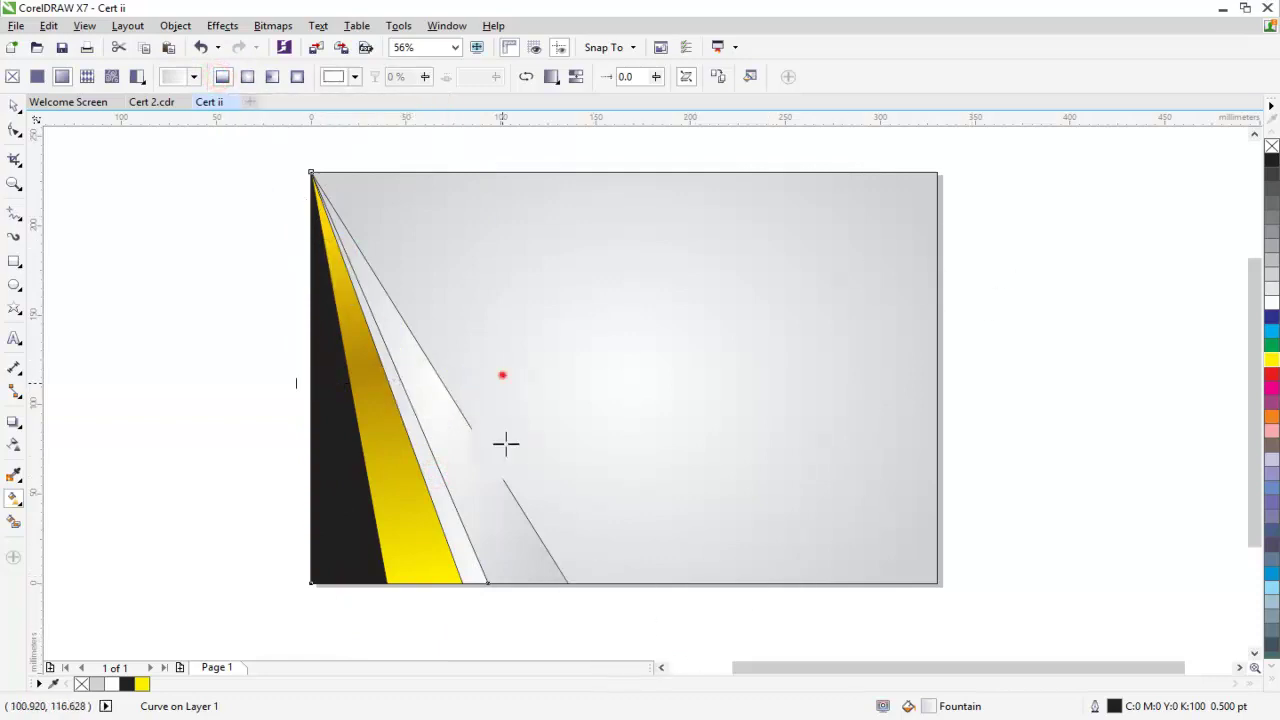
{"action": "left_click_drag", "start_coordinate": [502, 375], "coordinate": [486, 558]}
{"action": "left_click_drag", "start_coordinate": [303, 385], "coordinate": [312, 182]}
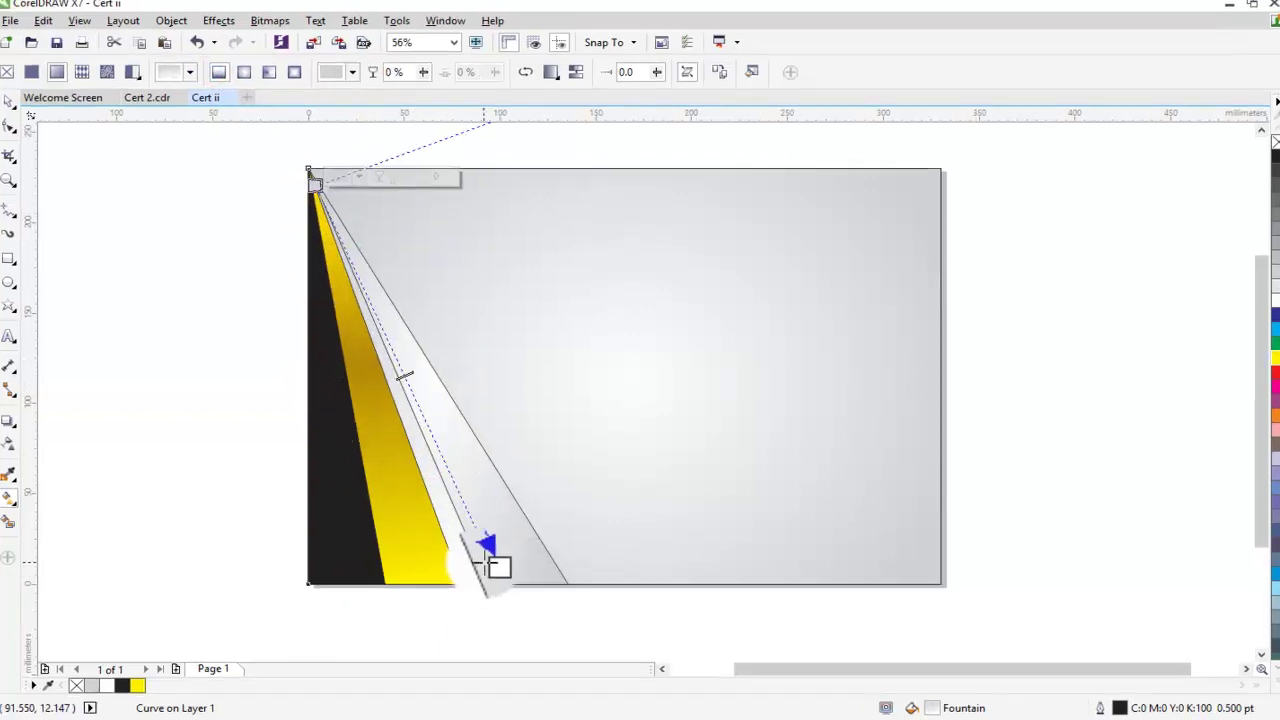
{"action": "left_click", "coordinate": [389, 600]}
{"action": "left_click", "coordinate": [471, 586]}
{"action": "left_click_drag", "start_coordinate": [682, 522], "coordinate": [705, 495]}
{"action": "left_click", "coordinate": [650, 365]}
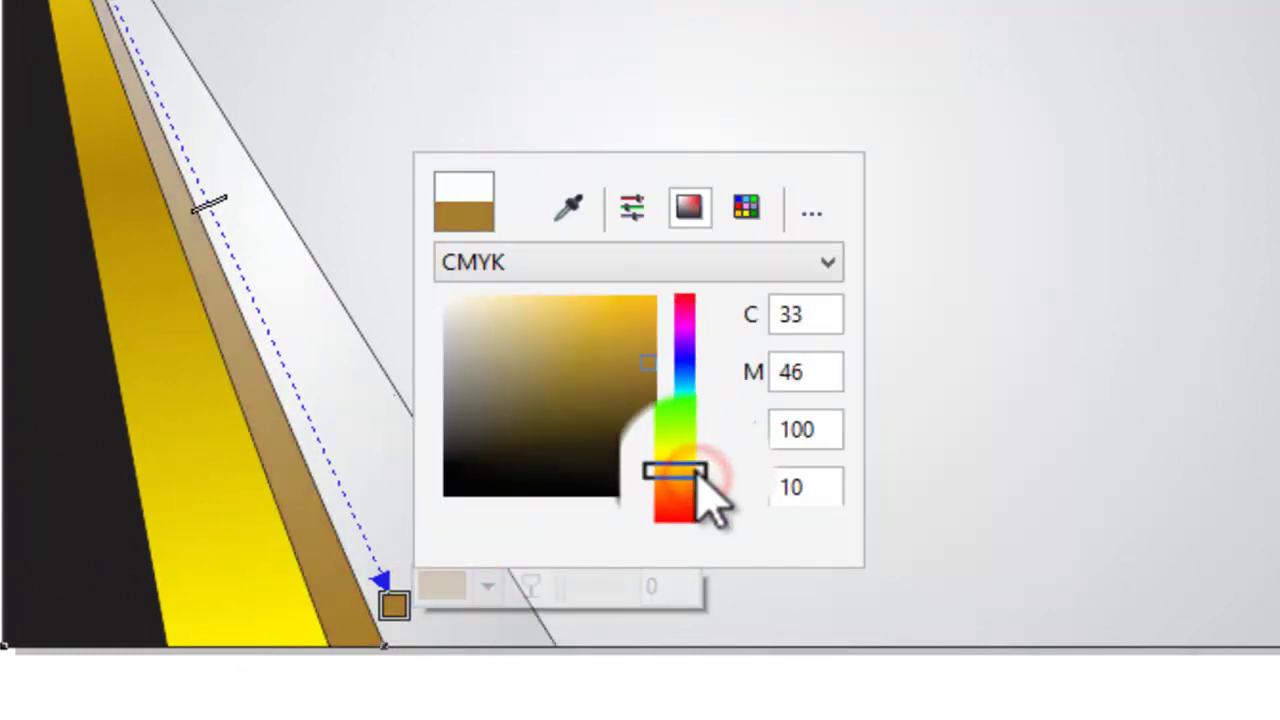
{"action": "left_click_drag", "start_coordinate": [650, 366], "coordinate": [660, 310]}
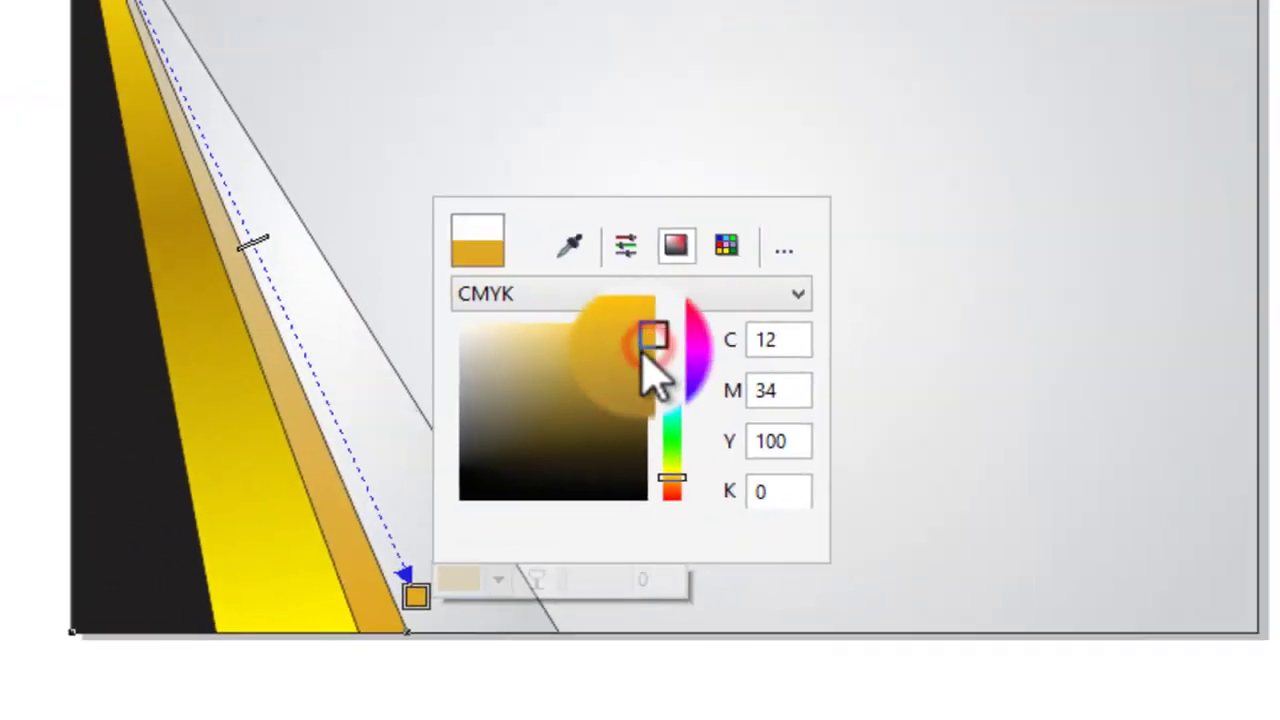
Step: Make the gradient start yellow at the top corner and the end a deeper brownish gold
{"action": "left_click", "coordinate": [317, 186]}
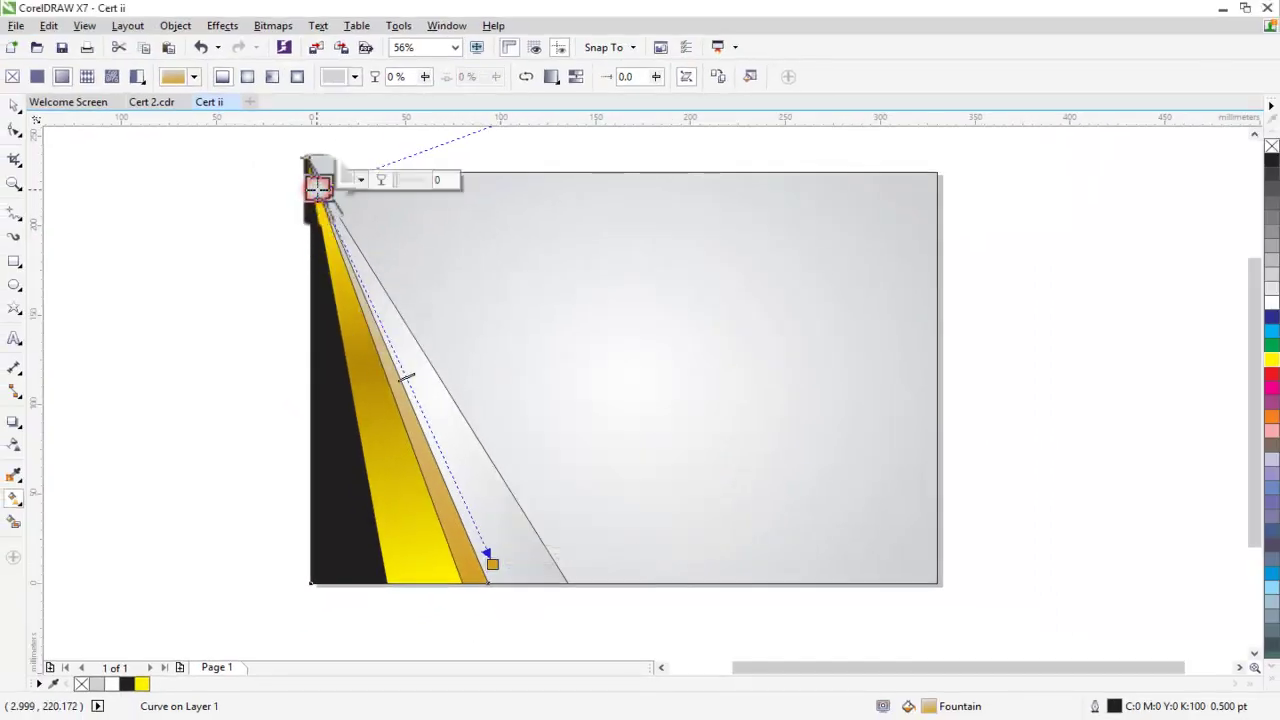
{"action": "left_click", "coordinate": [1270, 362]}
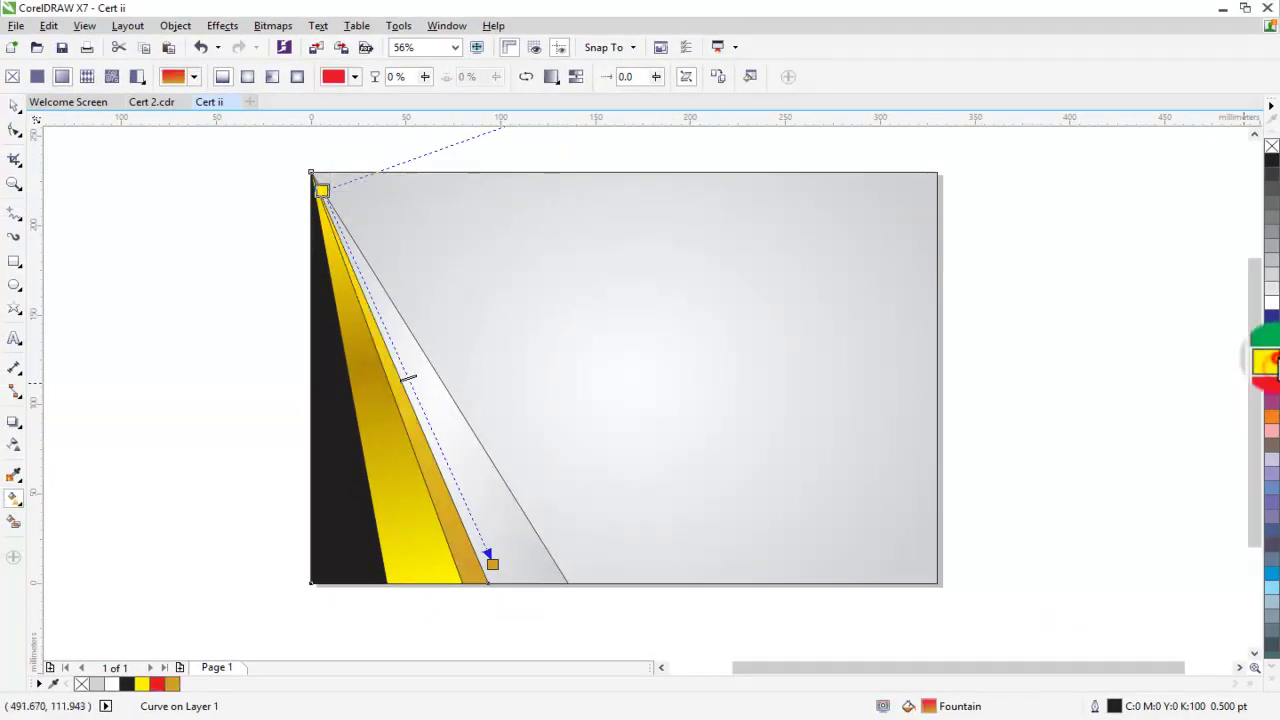
{"action": "left_click_drag", "start_coordinate": [340, 210], "coordinate": [318, 167]}
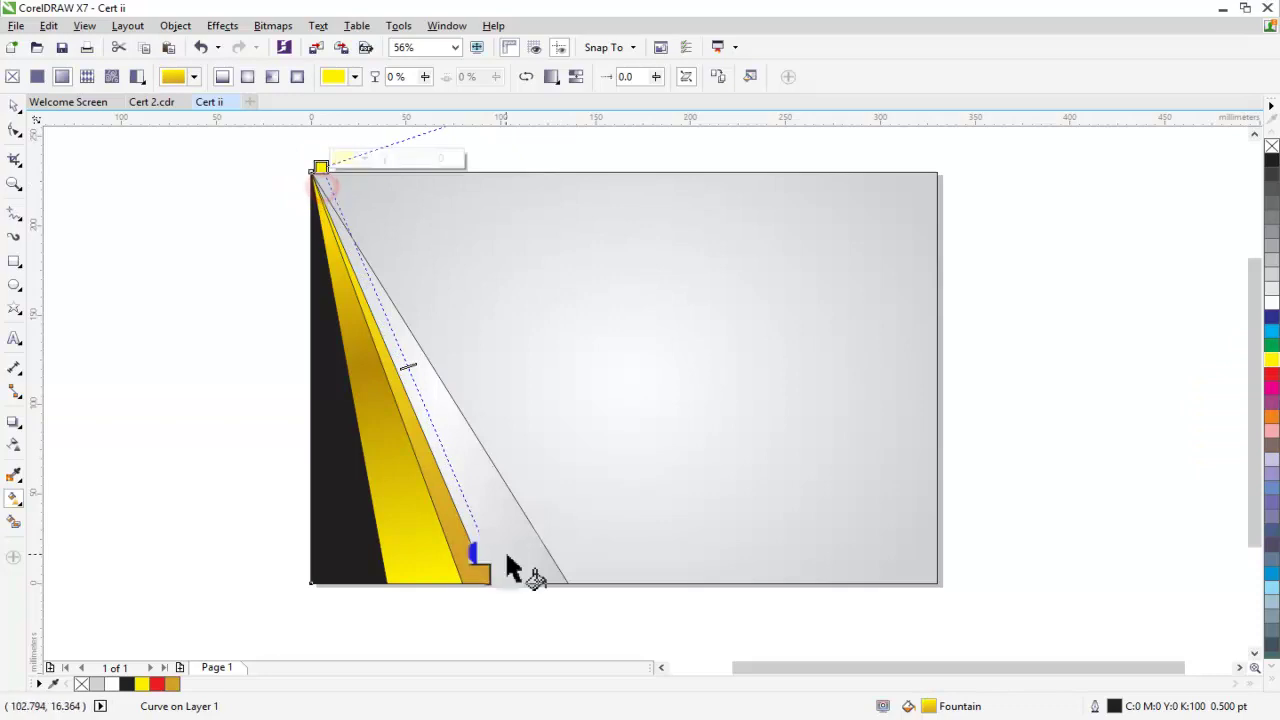
{"action": "left_click_drag", "start_coordinate": [491, 563], "coordinate": [465, 563]}
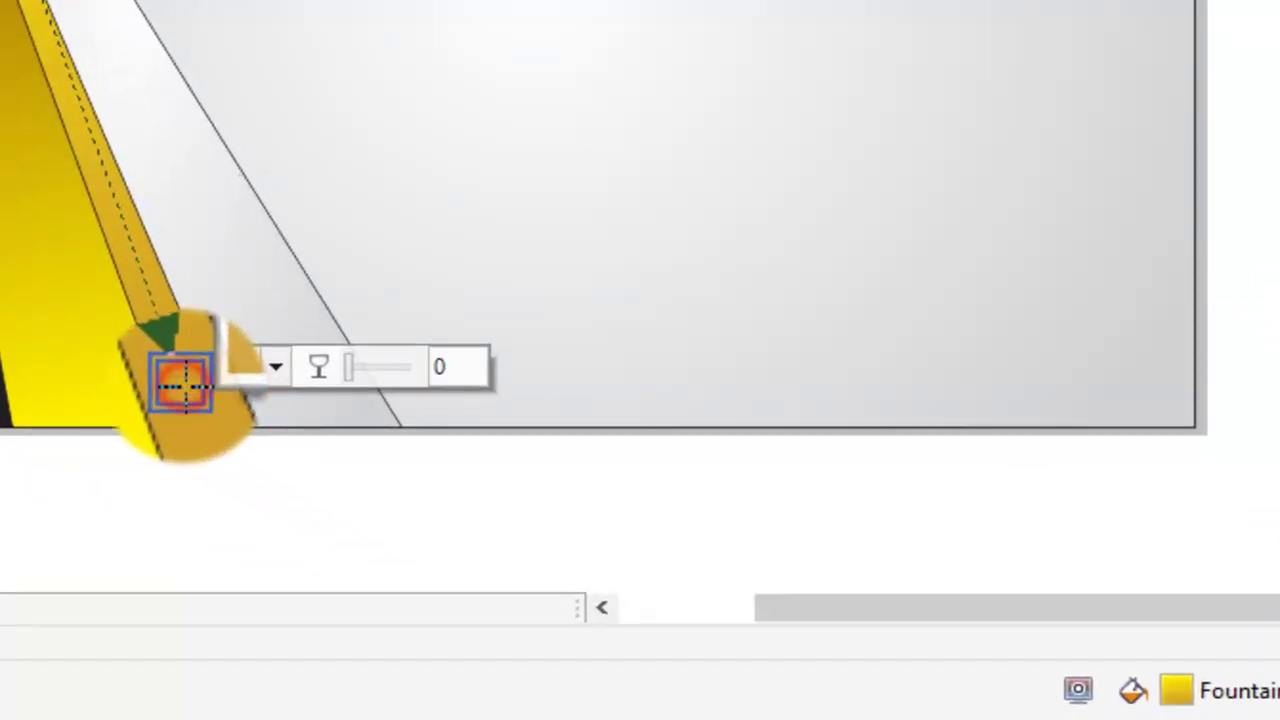
{"action": "left_click", "coordinate": [268, 370]}
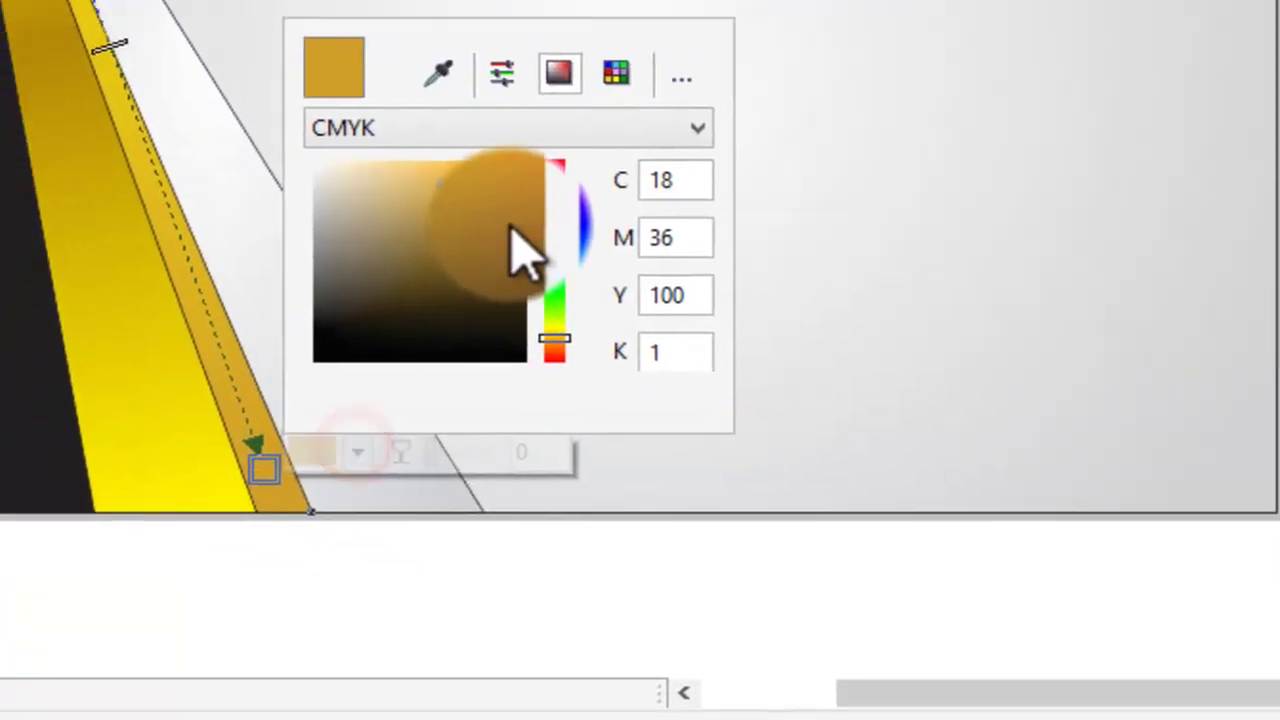
{"action": "left_click", "coordinate": [406, 126]}
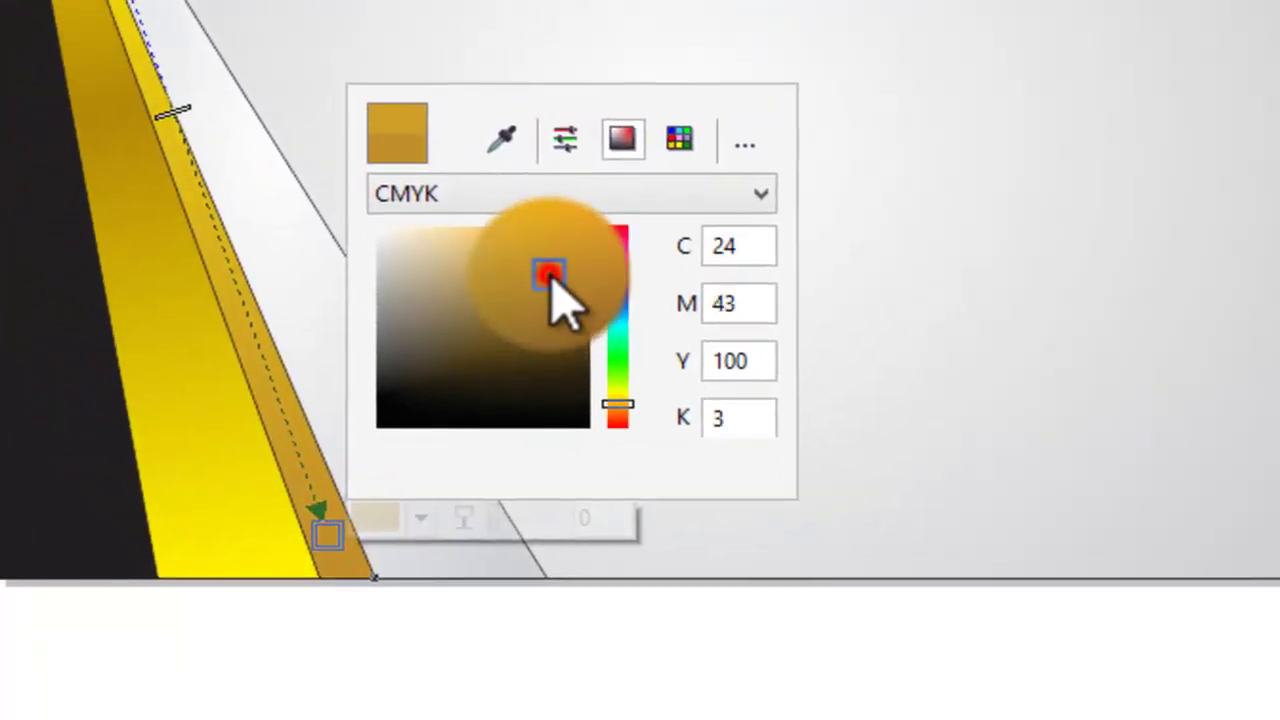
{"action": "left_click", "coordinate": [567, 272]}
{"action": "left_click", "coordinate": [574, 285]}
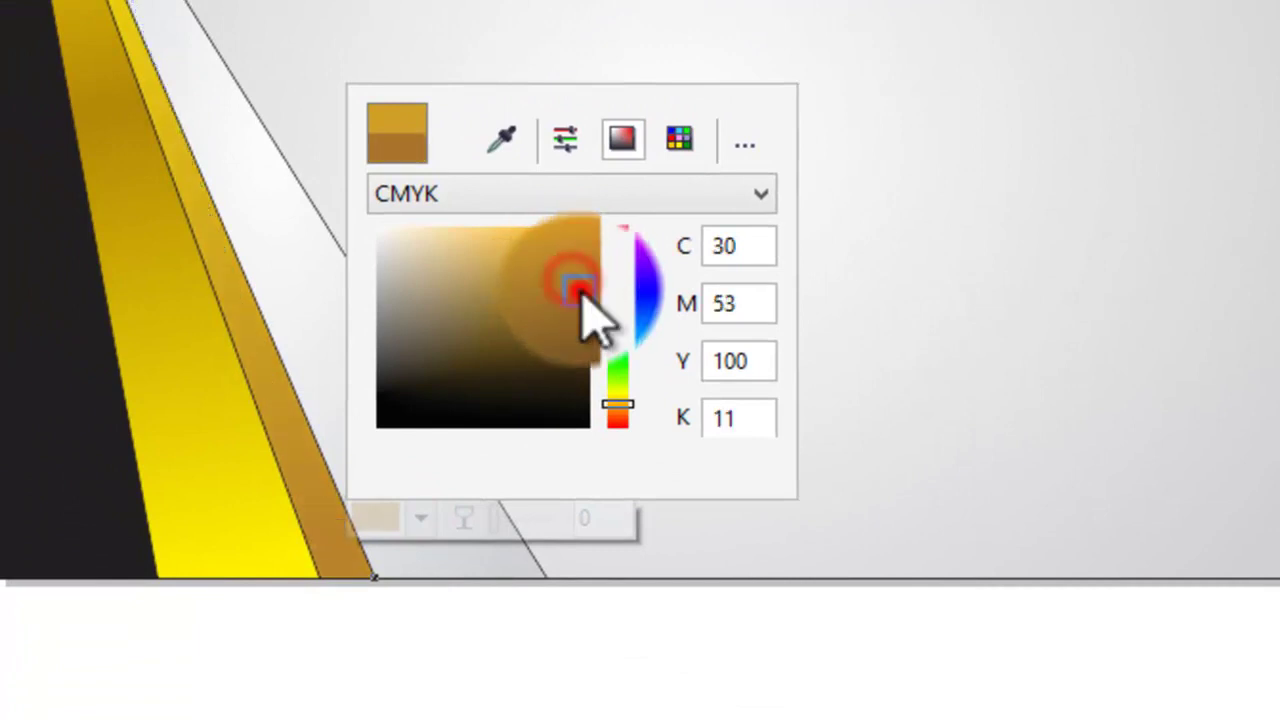
{"action": "left_click", "coordinate": [738, 378]}
{"action": "left_click", "coordinate": [260, 514]}
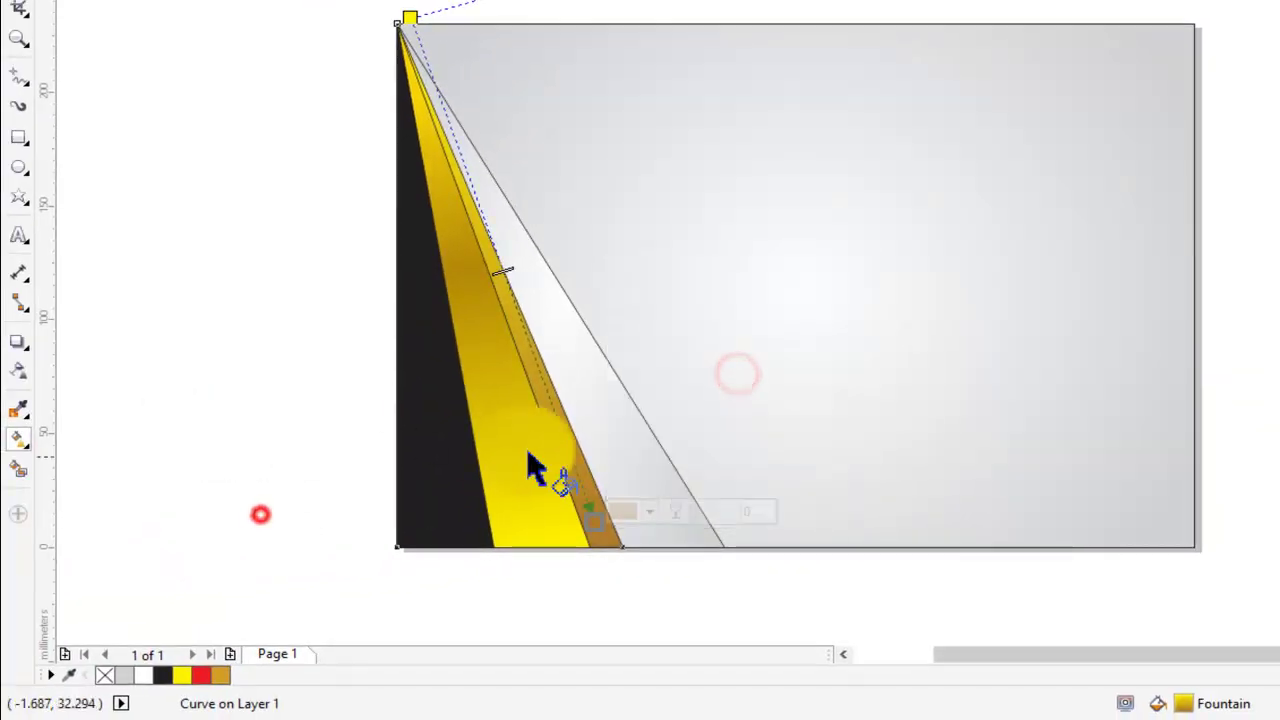
Step: Move the bottom gradient point below the page edge and add a middle point
{"action": "left_click", "coordinate": [540, 484]}
{"action": "left_click_drag", "start_coordinate": [535, 548], "coordinate": [560, 563]}
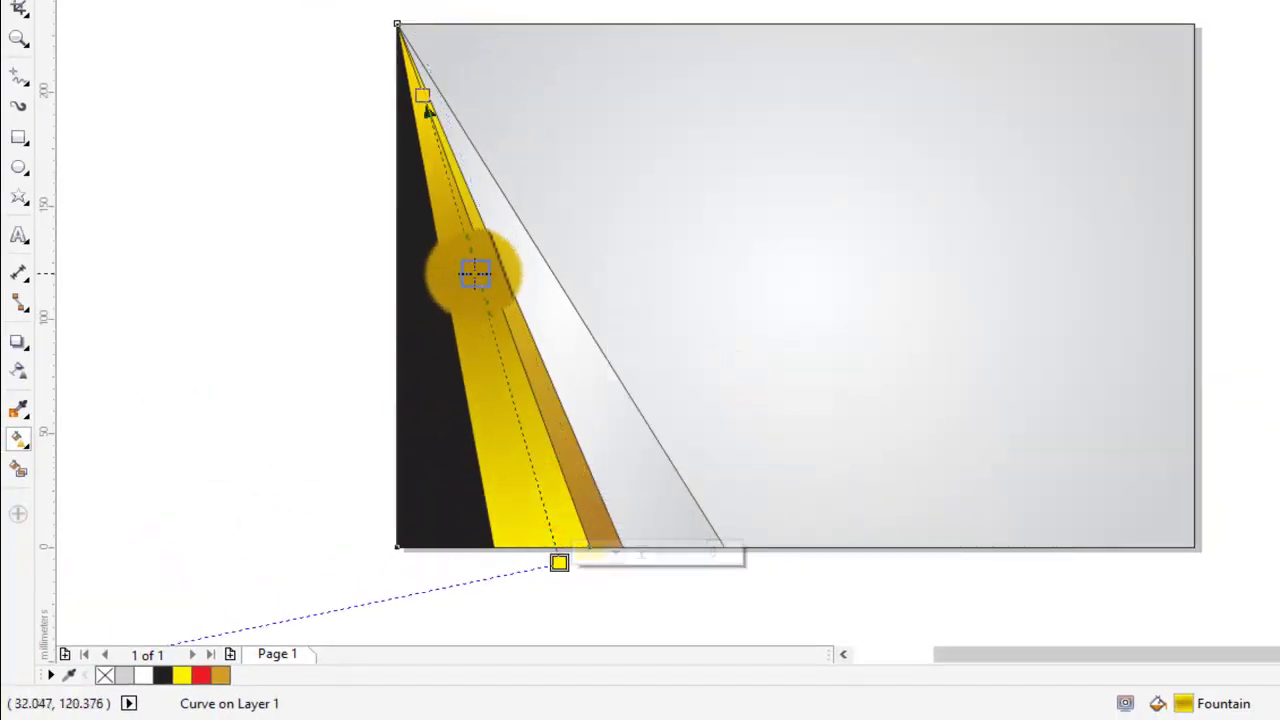
{"action": "double_click", "coordinate": [474, 274]}
{"action": "left_click_drag", "start_coordinate": [474, 274], "coordinate": [495, 345]}
{"action": "left_click", "coordinate": [269, 317]}
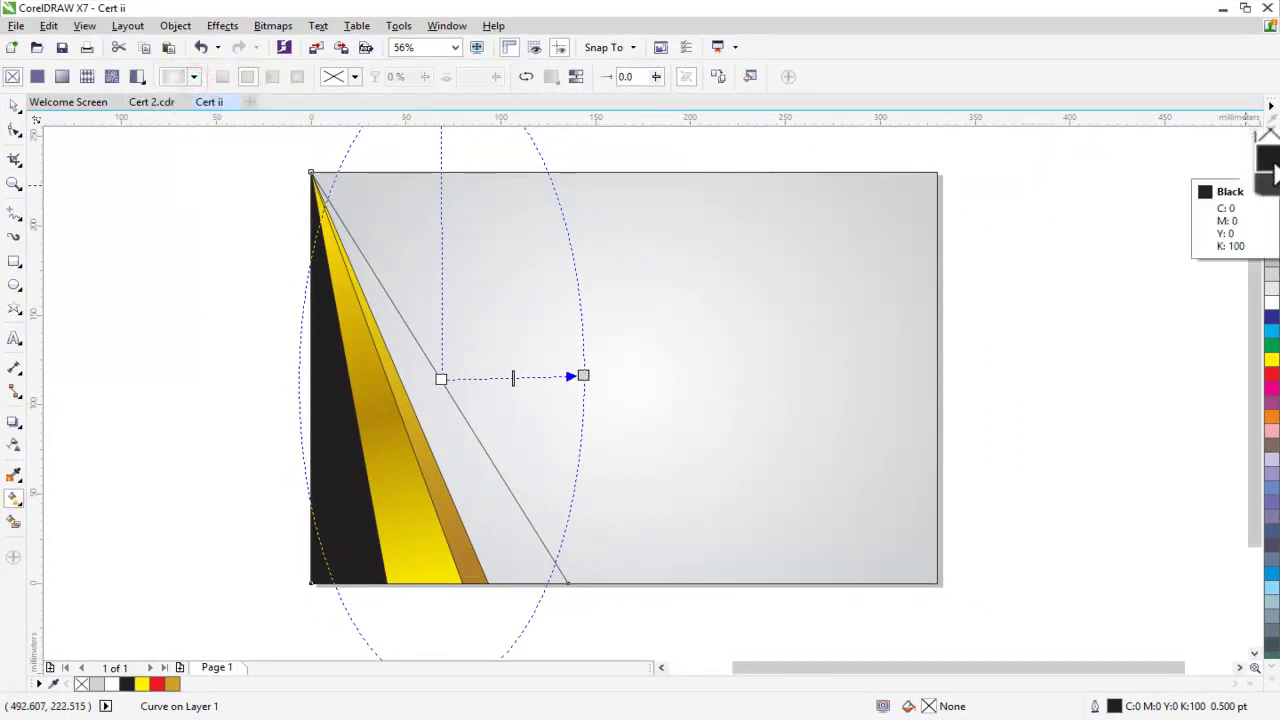
Step: Apply an enlarged elliptical gradient to the wide light strip
{"action": "left_click", "coordinate": [422, 378]}
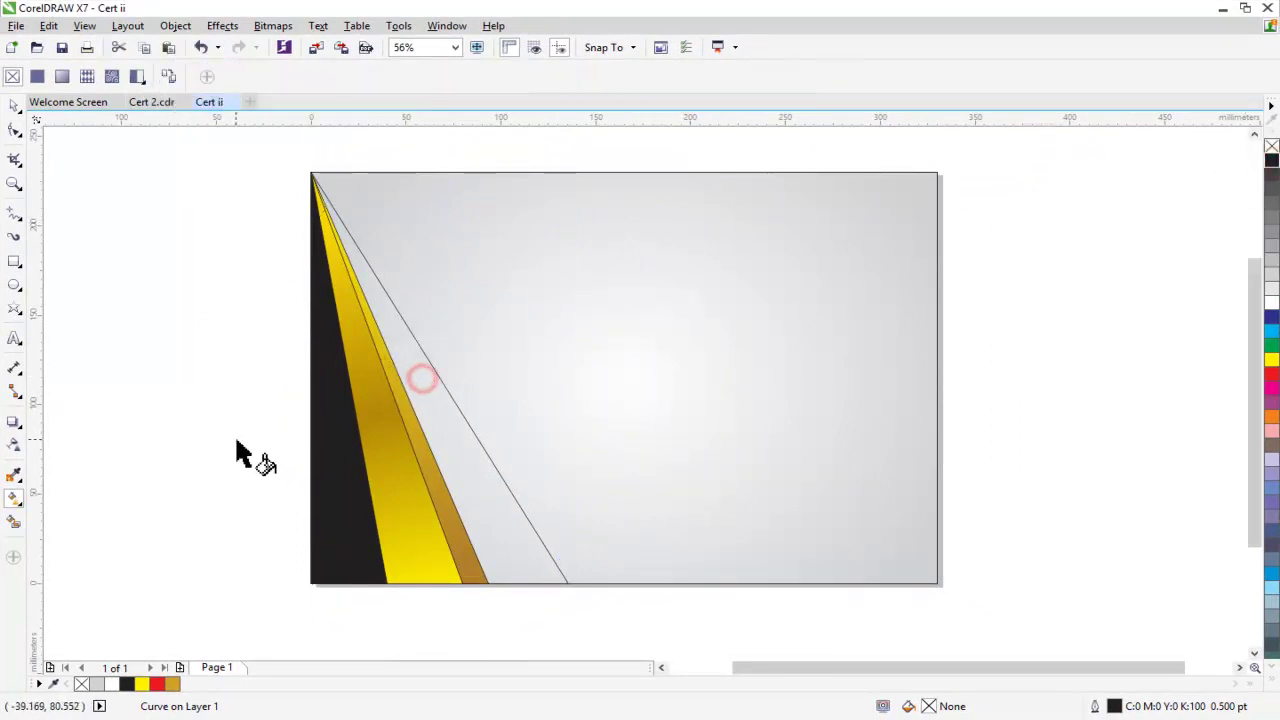
{"action": "left_click_drag", "start_coordinate": [425, 345], "coordinate": [551, 594]}
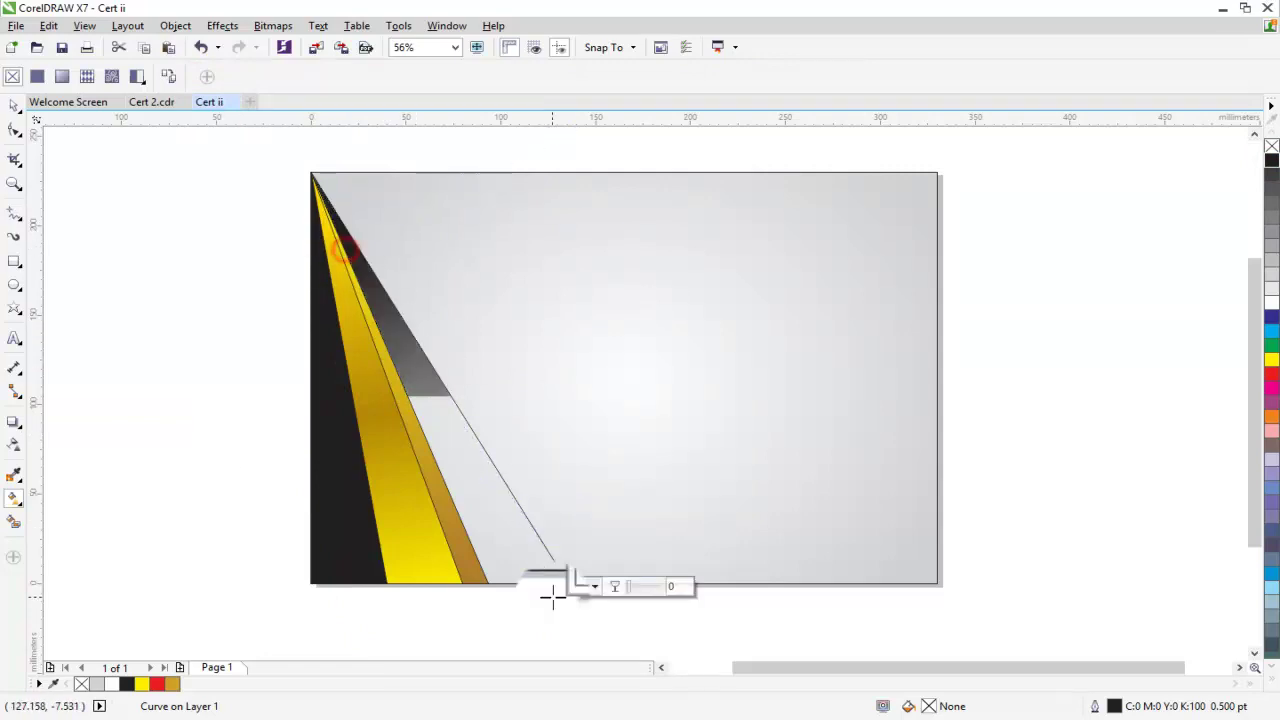
{"action": "left_click_drag", "start_coordinate": [380, 356], "coordinate": [345, 247]}
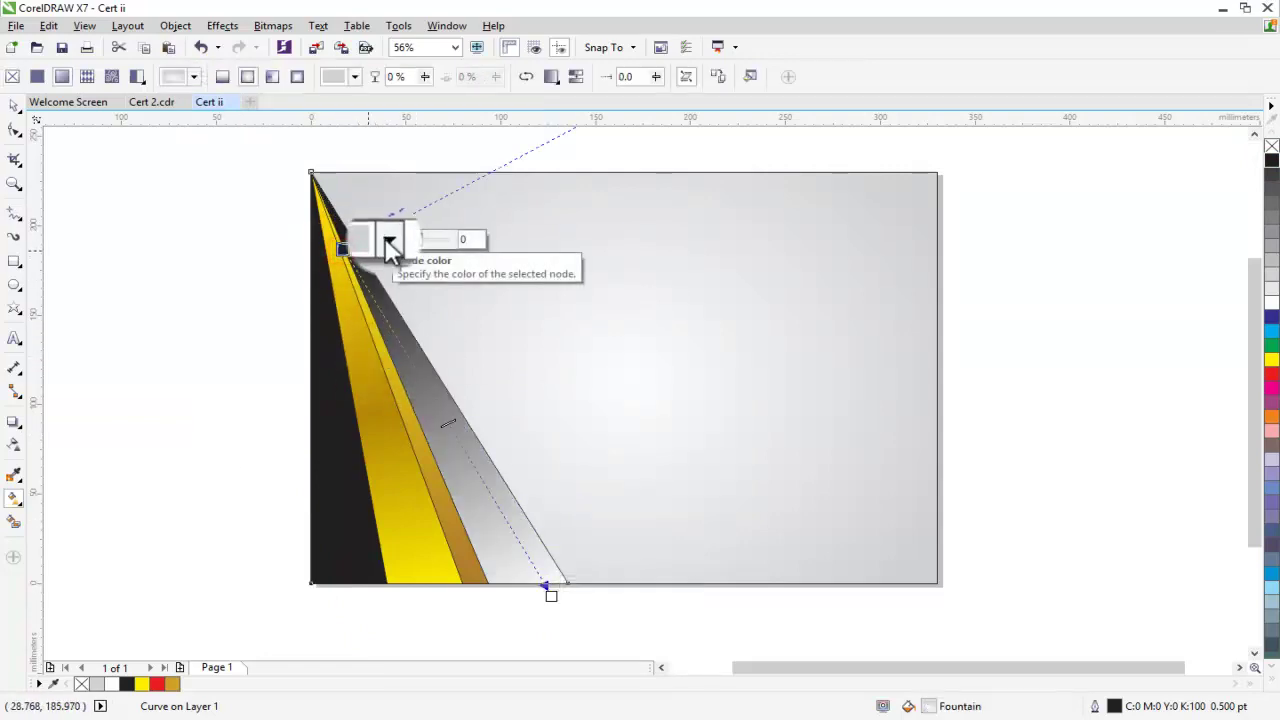
{"action": "left_click", "coordinate": [212, 170]}
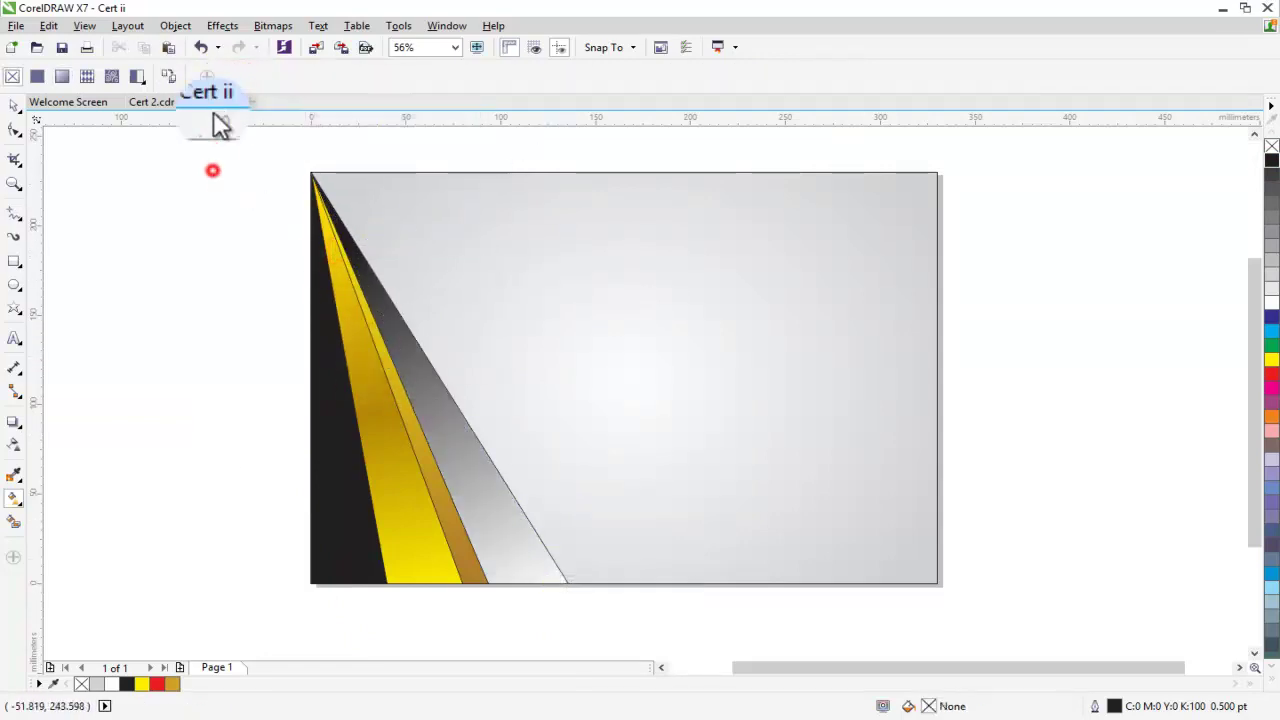
{"action": "left_click", "coordinate": [357, 298]}
{"action": "left_click", "coordinate": [228, 80]}
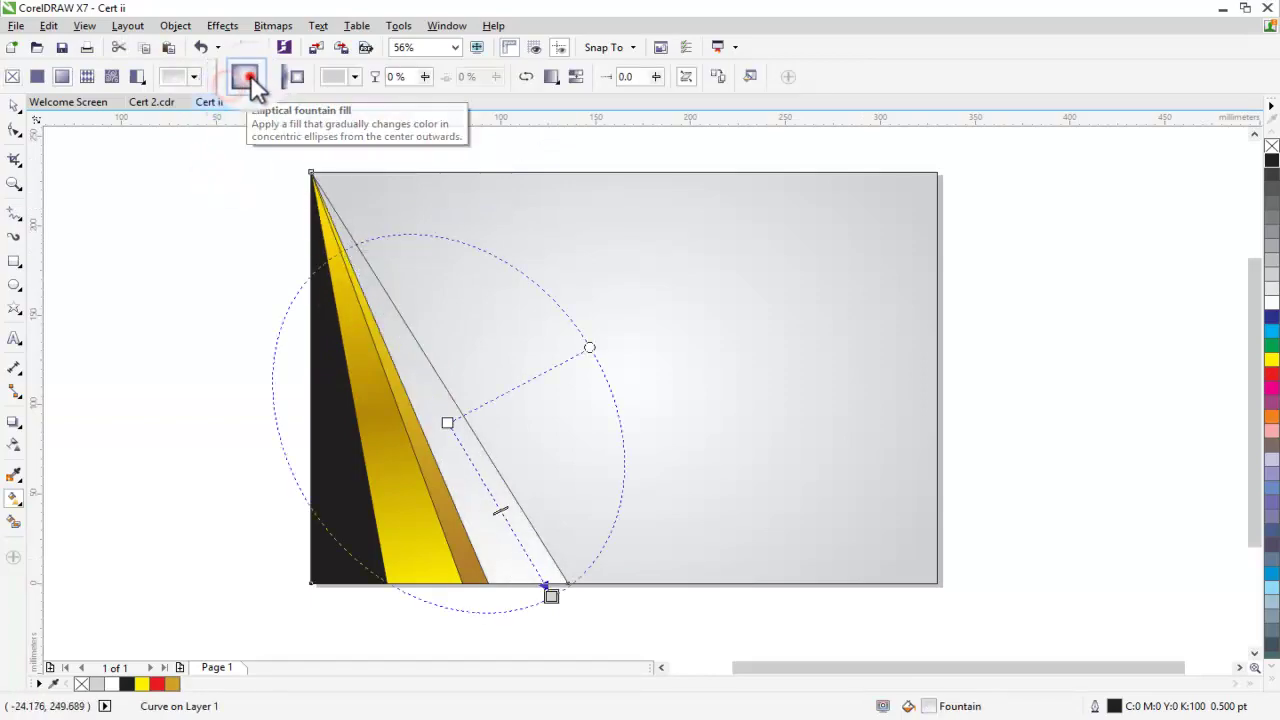
{"action": "left_click_drag", "start_coordinate": [452, 422], "coordinate": [438, 376]}
Step: Set the gradient's outer colour to dark maroon and its centre to red
{"action": "left_click", "coordinate": [550, 590]}
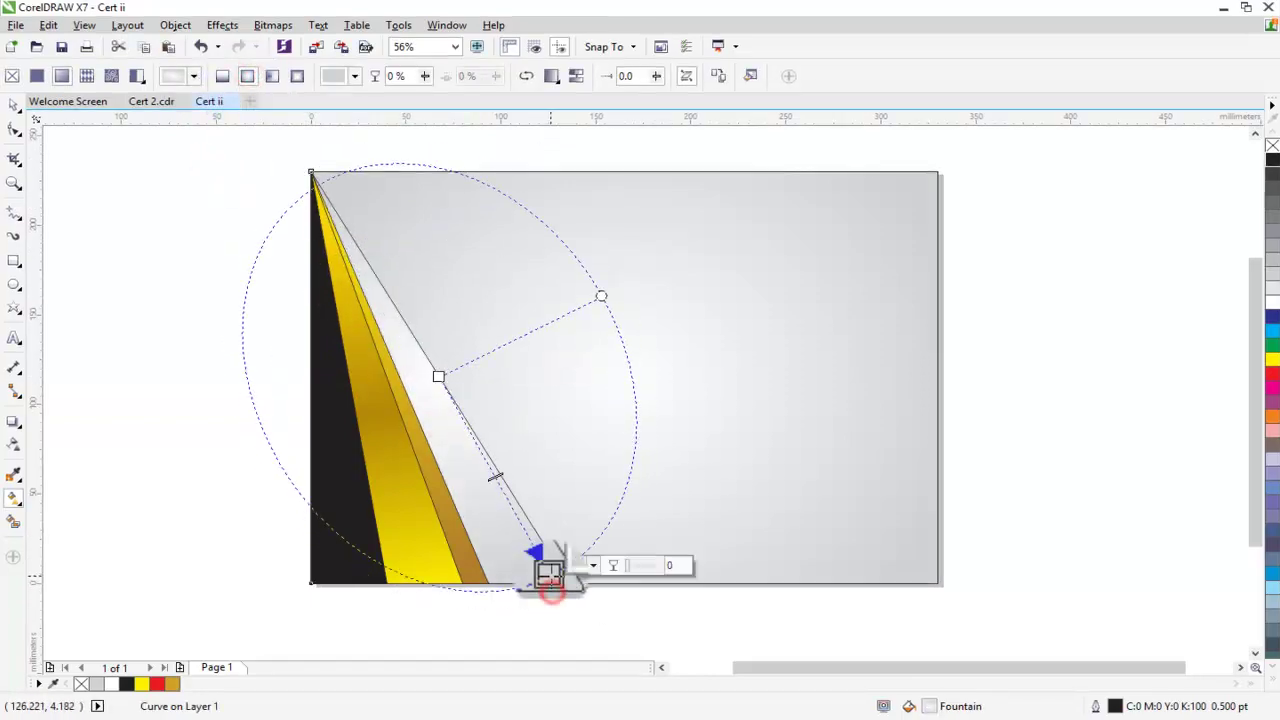
{"action": "left_click", "coordinate": [591, 565]}
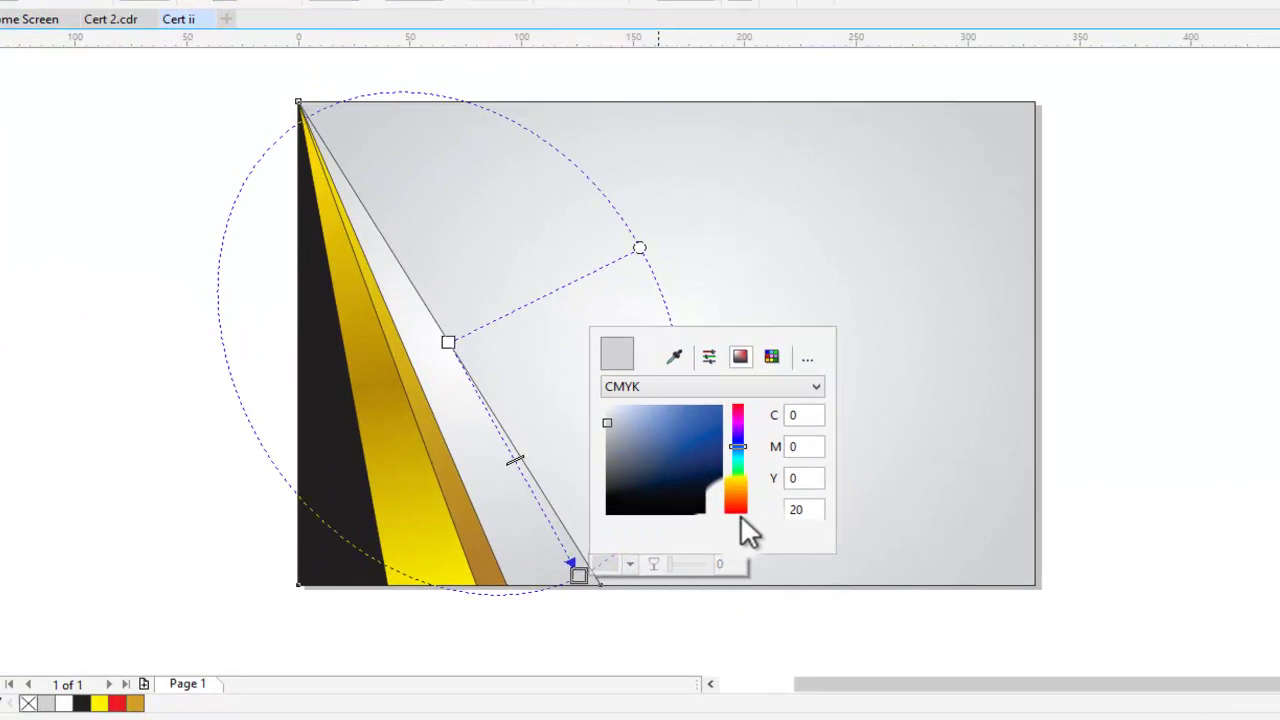
{"action": "left_click", "coordinate": [738, 512]}
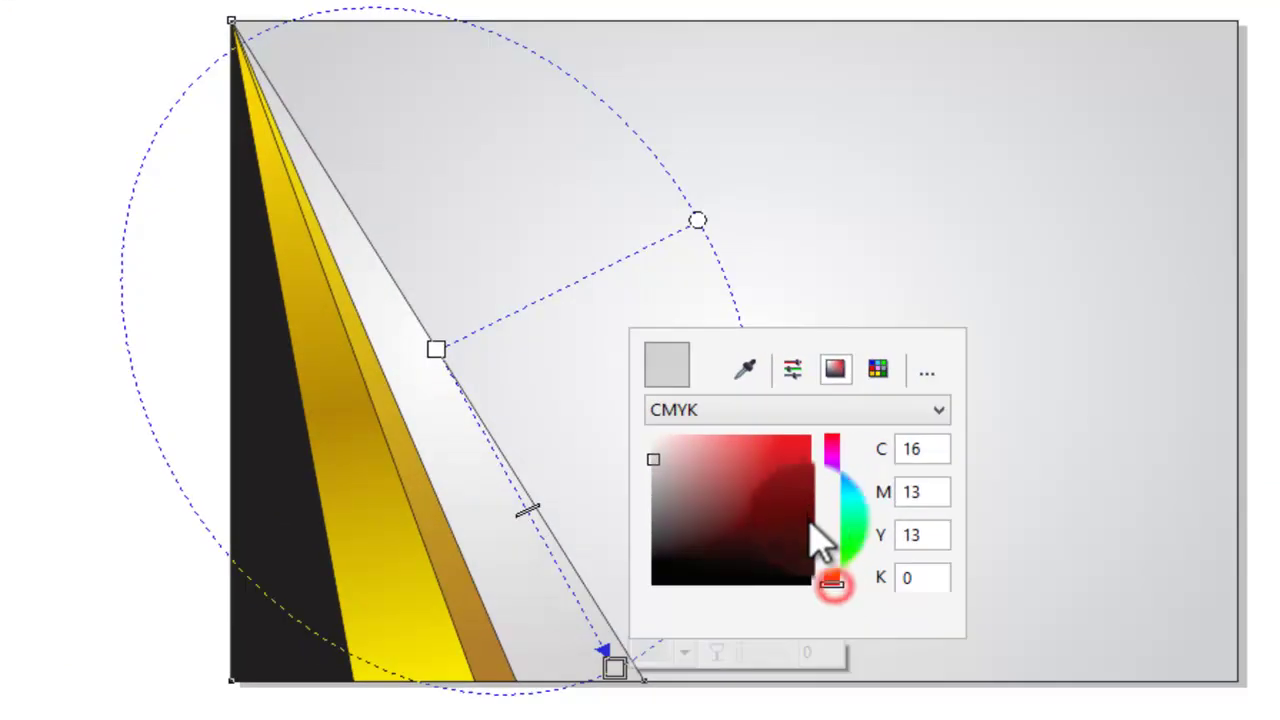
{"action": "left_click", "coordinate": [713, 467]}
{"action": "left_click", "coordinate": [803, 535]}
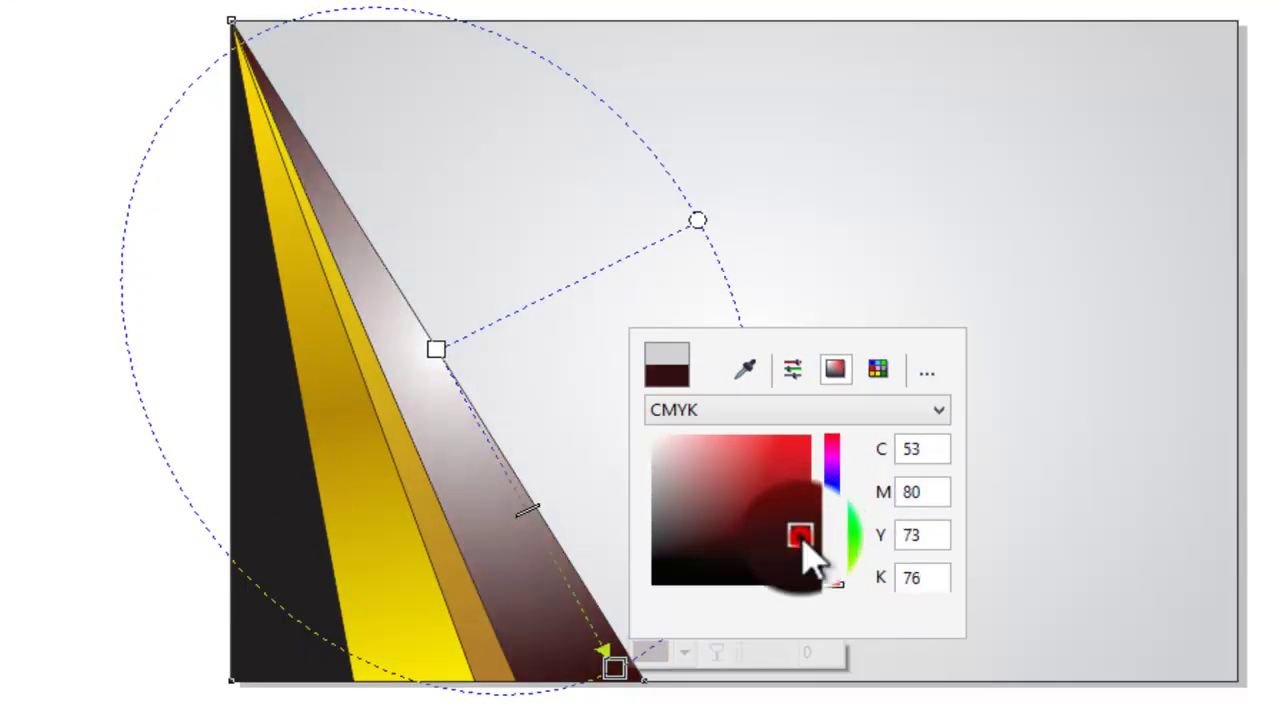
{"action": "left_click", "coordinate": [434, 348]}
{"action": "left_click", "coordinate": [508, 340]}
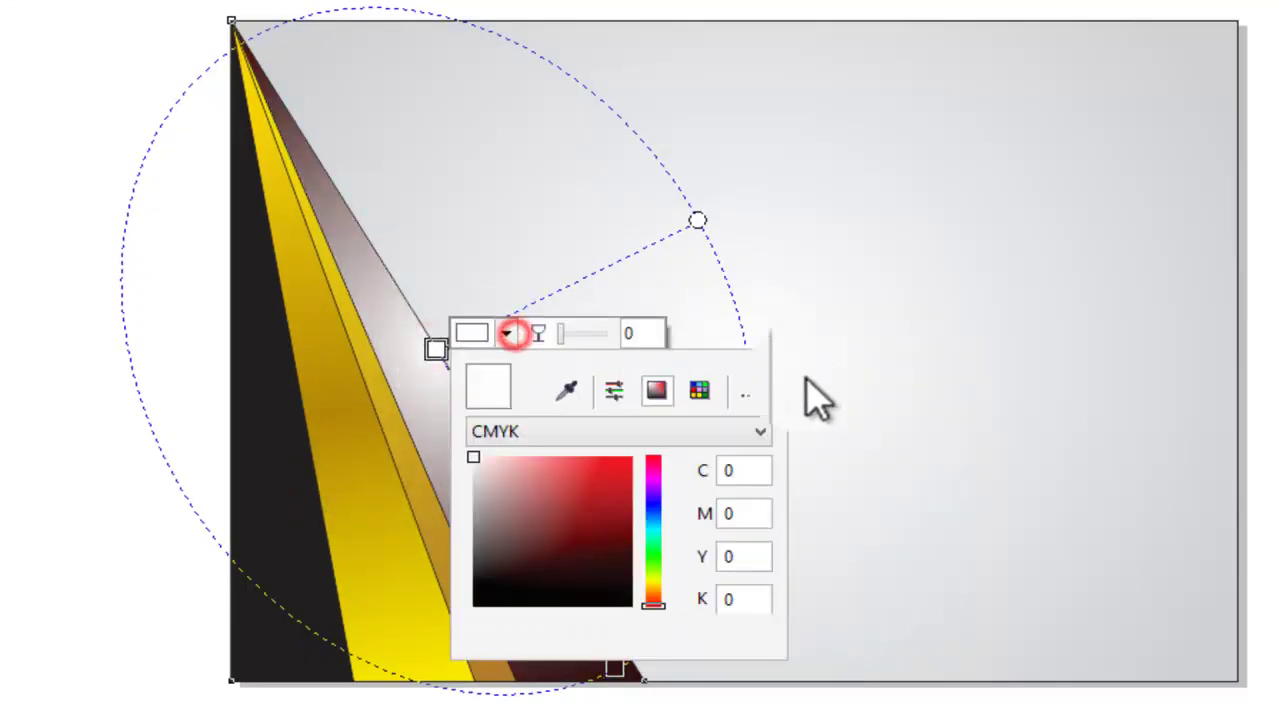
{"action": "left_click", "coordinate": [620, 486]}
{"action": "left_click", "coordinate": [622, 503]}
{"action": "left_click", "coordinate": [632, 526]}
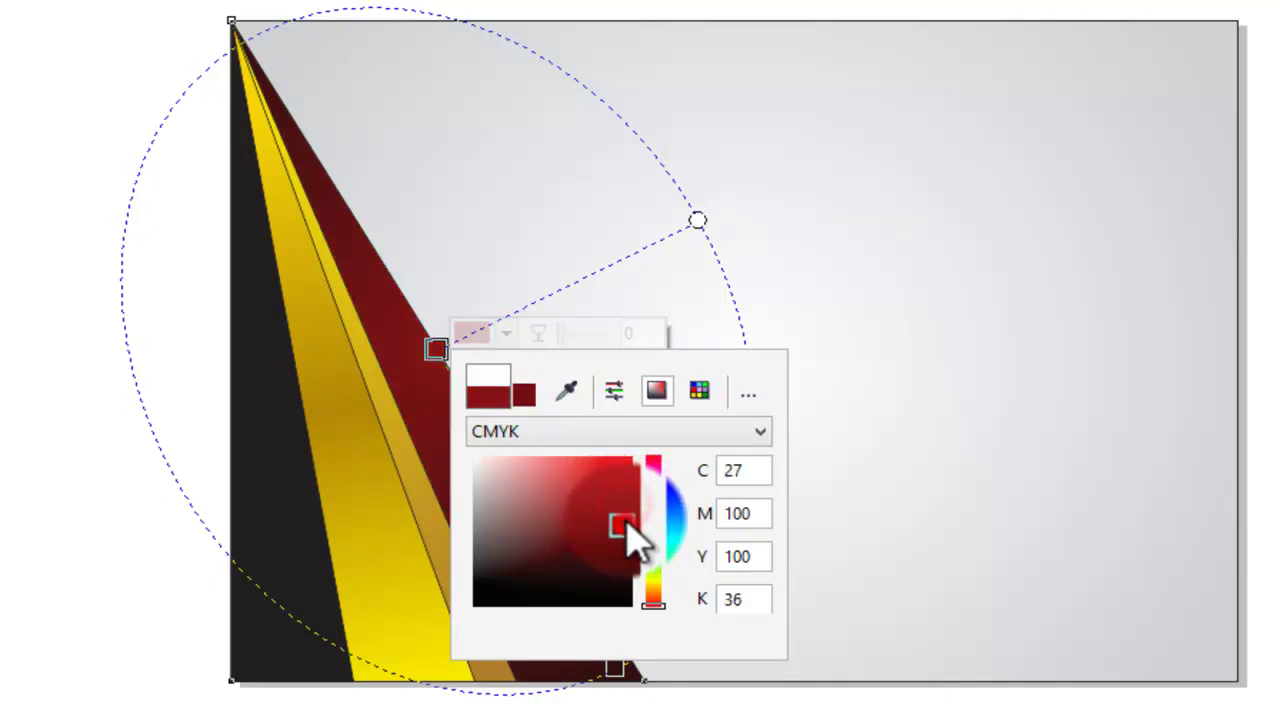
{"action": "left_click", "coordinate": [45, 383]}
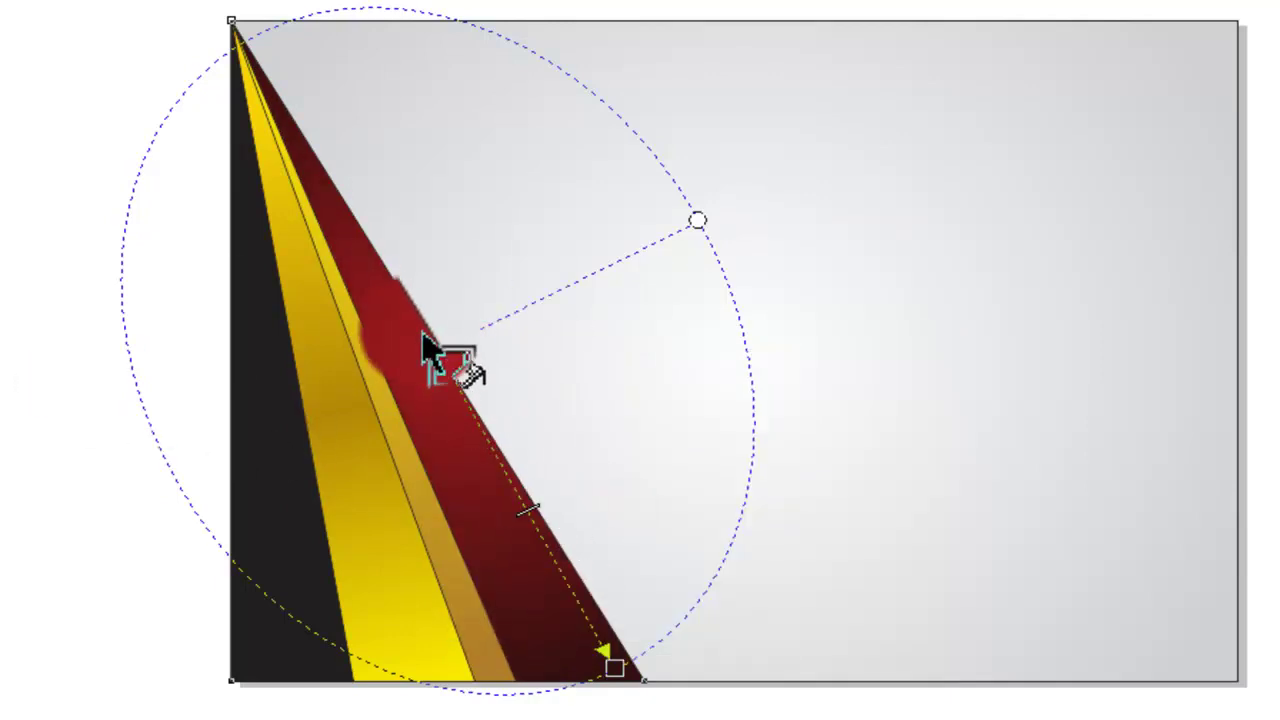
Step: Resize the gradient ellipse and fine-tune the dark maroon outer colour
{"action": "left_click_drag", "start_coordinate": [436, 349], "coordinate": [442, 376]}
{"action": "left_click_drag", "start_coordinate": [613, 667], "coordinate": [560, 595]}
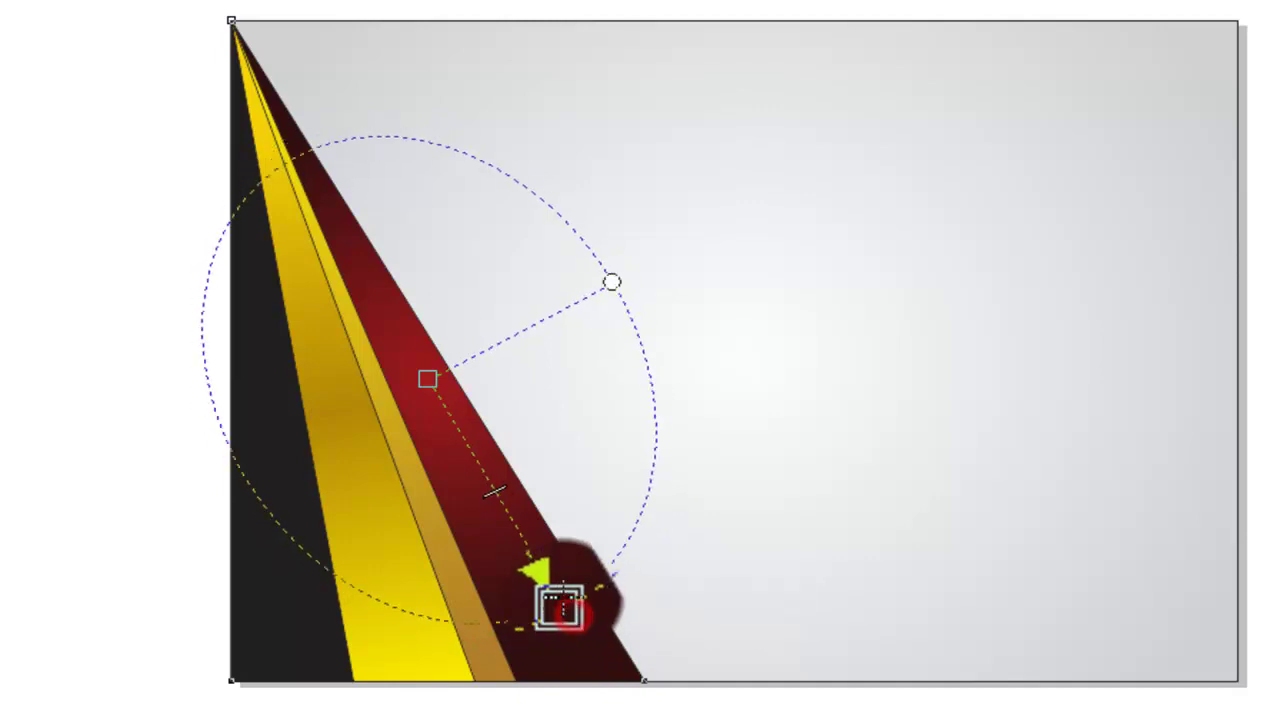
{"action": "left_click", "coordinate": [630, 580]}
{"action": "left_click", "coordinate": [702, 470]}
{"action": "left_click_drag", "start_coordinate": [702, 470], "coordinate": [737, 466]}
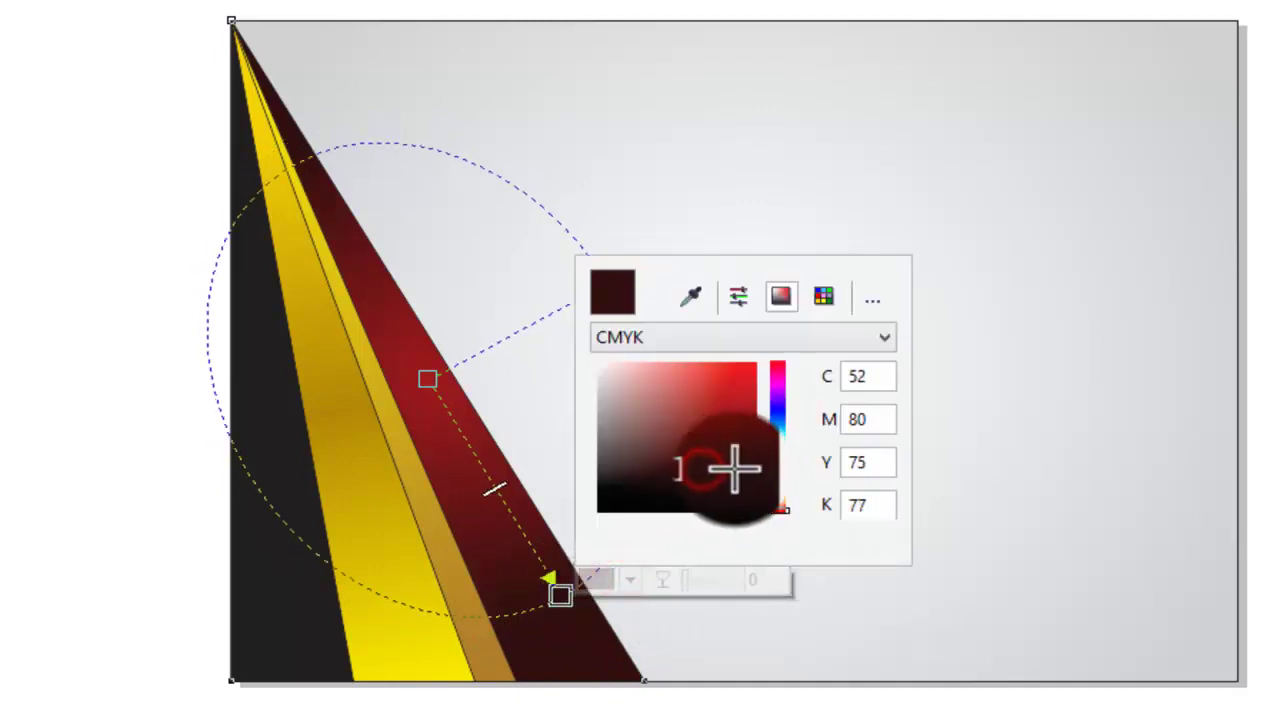
Step: Darken the left gold strip's top gradient node to a deeper, browner gold
{"action": "left_click", "coordinate": [151, 397]}
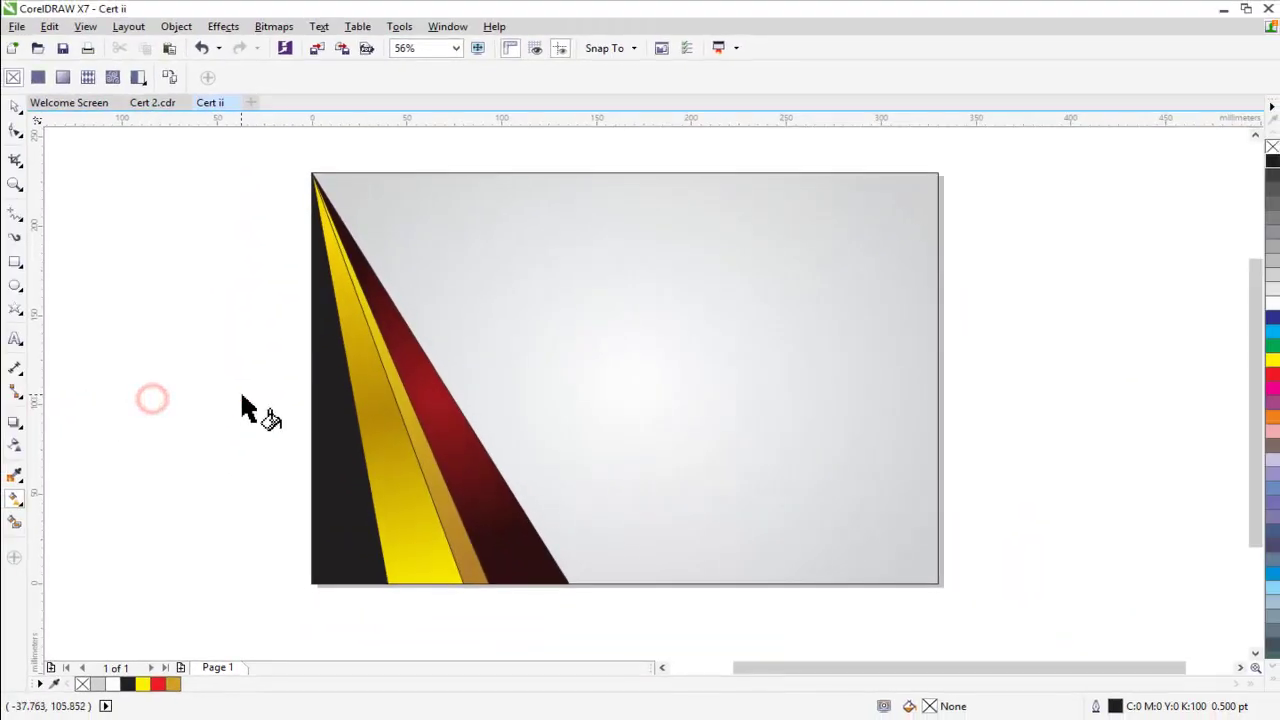
{"action": "left_click", "coordinate": [388, 472]}
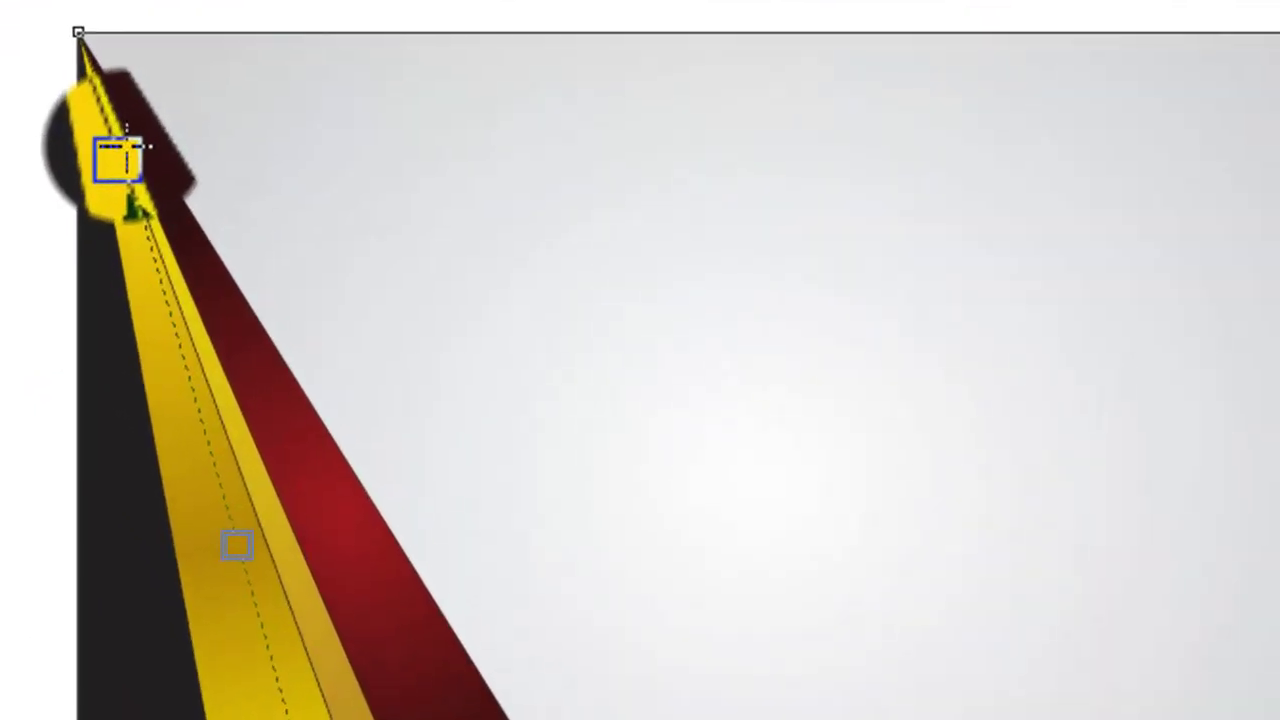
{"action": "left_click", "coordinate": [333, 216]}
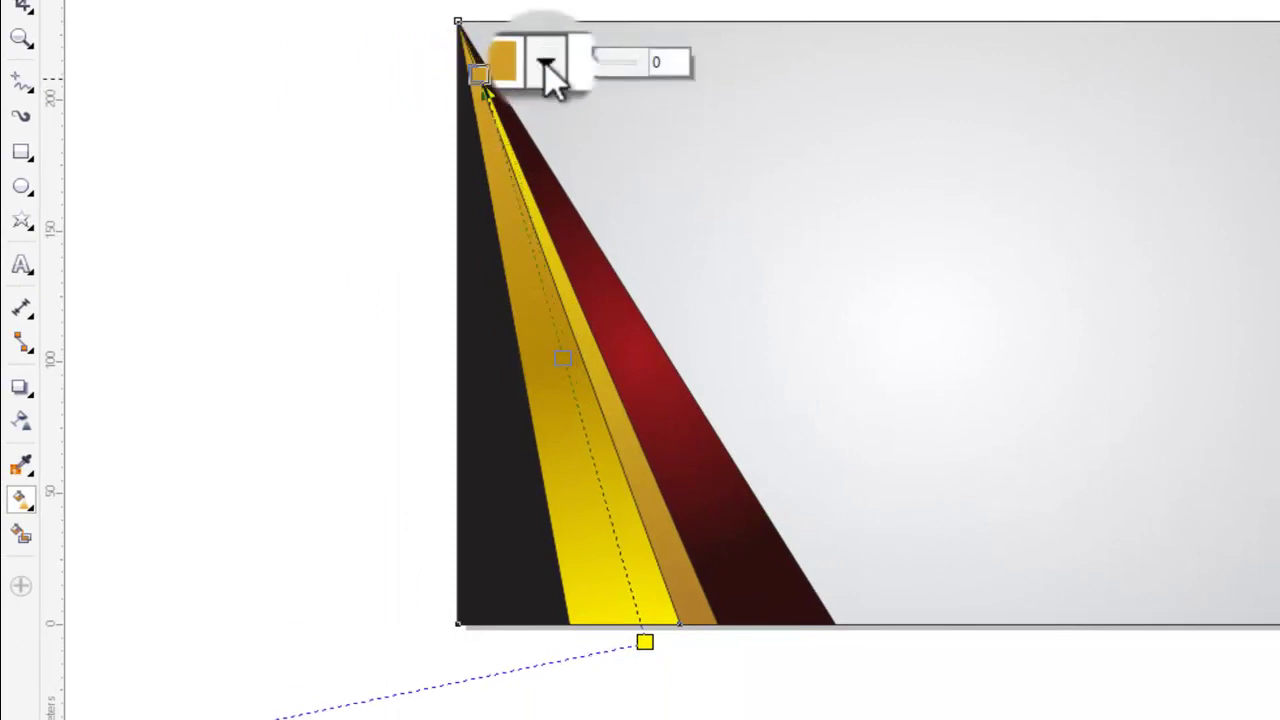
{"action": "left_click", "coordinate": [545, 58]}
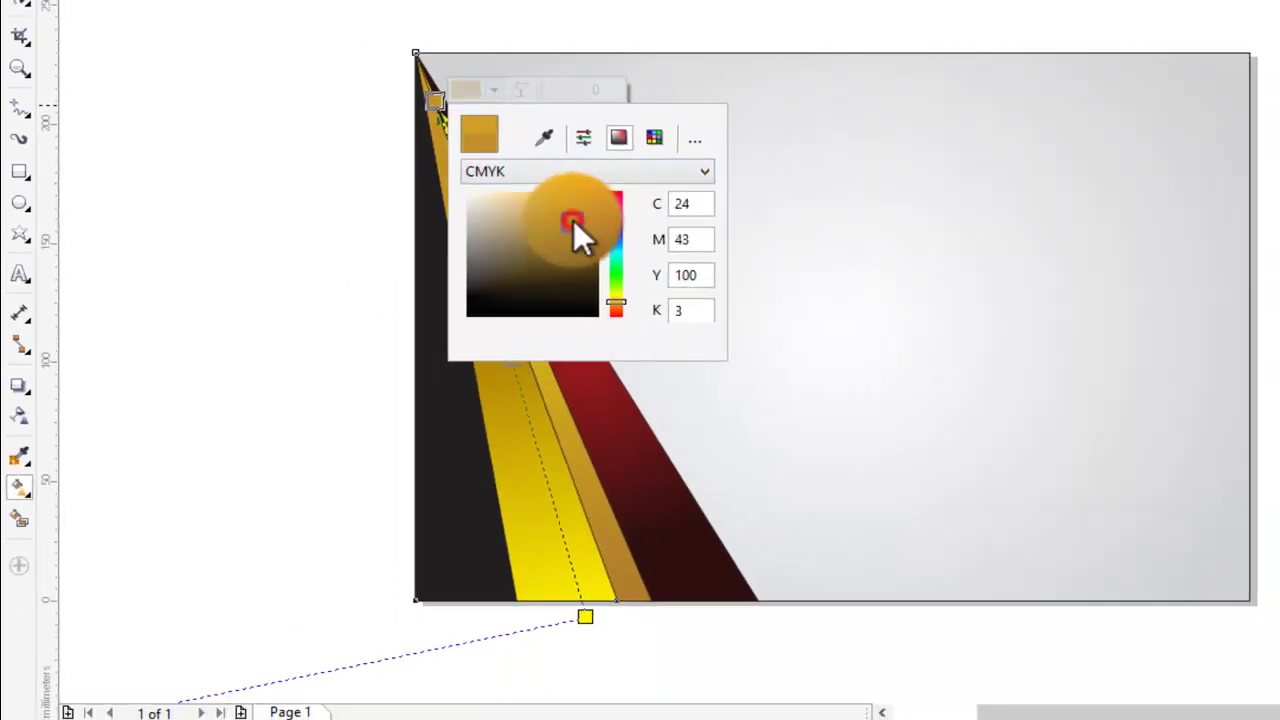
{"action": "left_click_drag", "start_coordinate": [573, 220], "coordinate": [585, 226]}
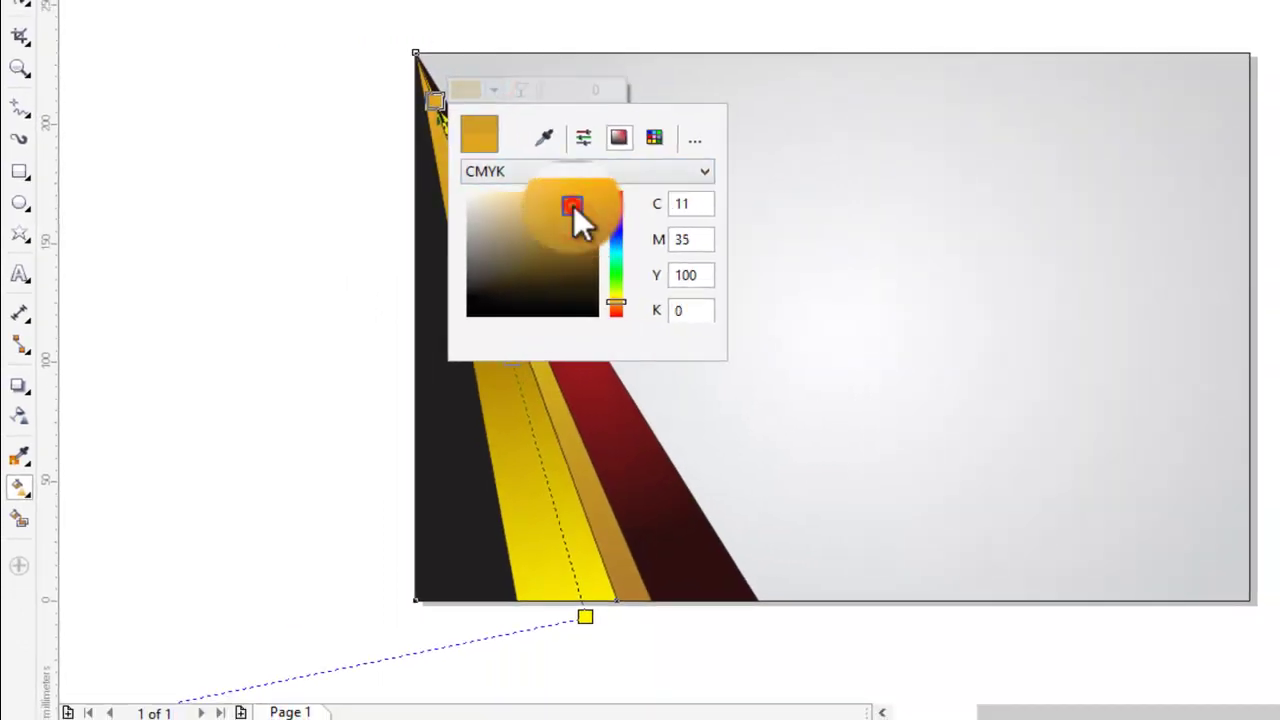
{"action": "left_click", "coordinate": [571, 229]}
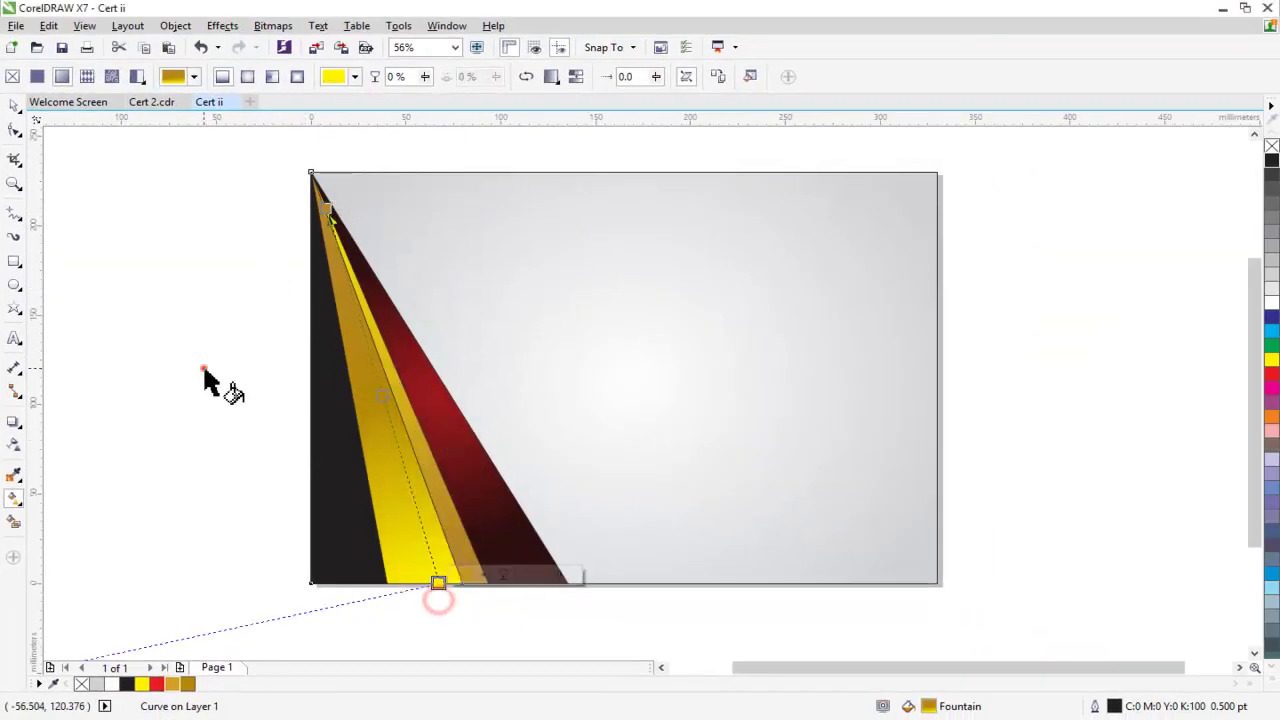
{"action": "left_click", "coordinate": [205, 368]}
{"action": "left_click", "coordinate": [14, 105]}
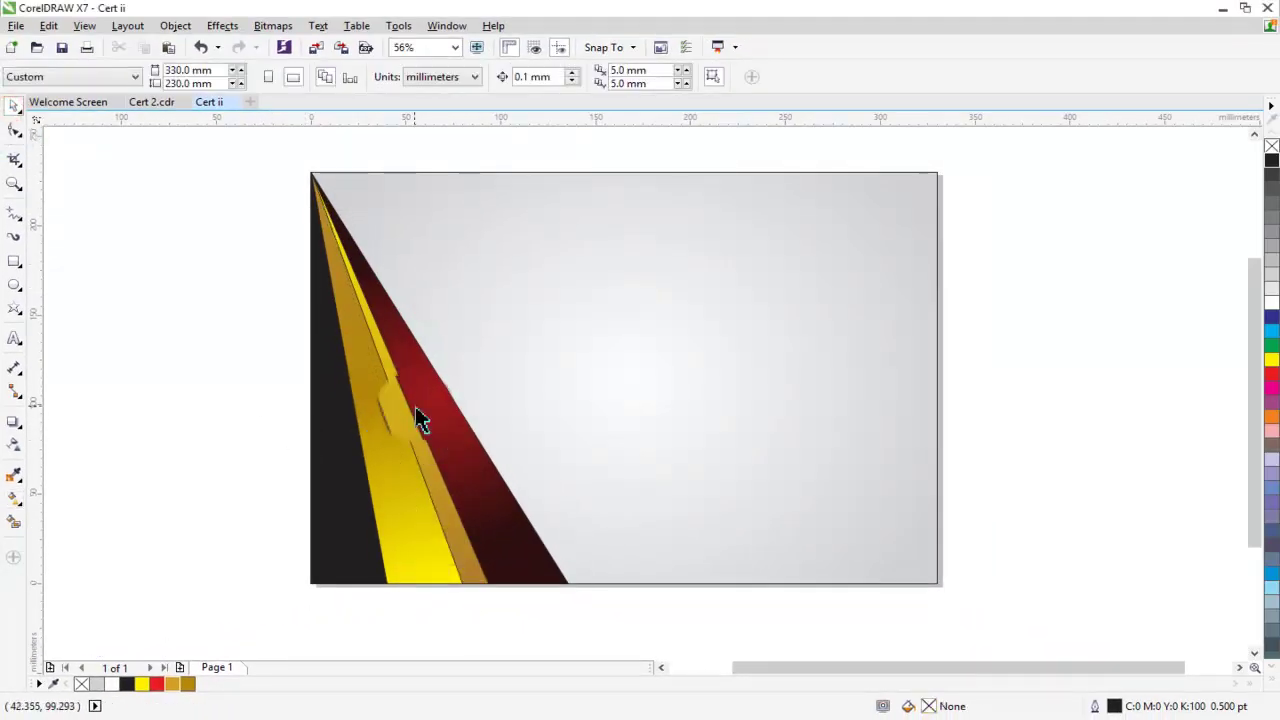
Step: Duplicate the page-sized background rectangle on top, remove its fill and convert it to curves
{"action": "left_click", "coordinate": [776, 419]}
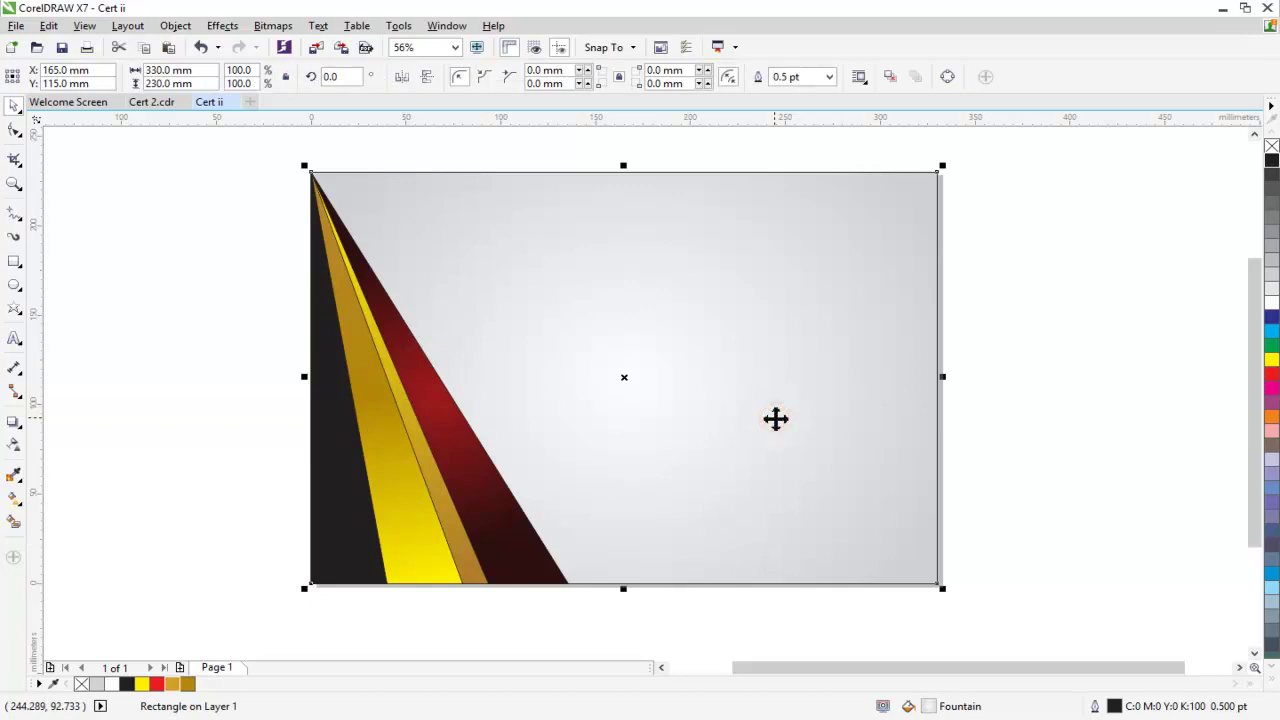
{"action": "key", "text": "shift+Page_Up"}
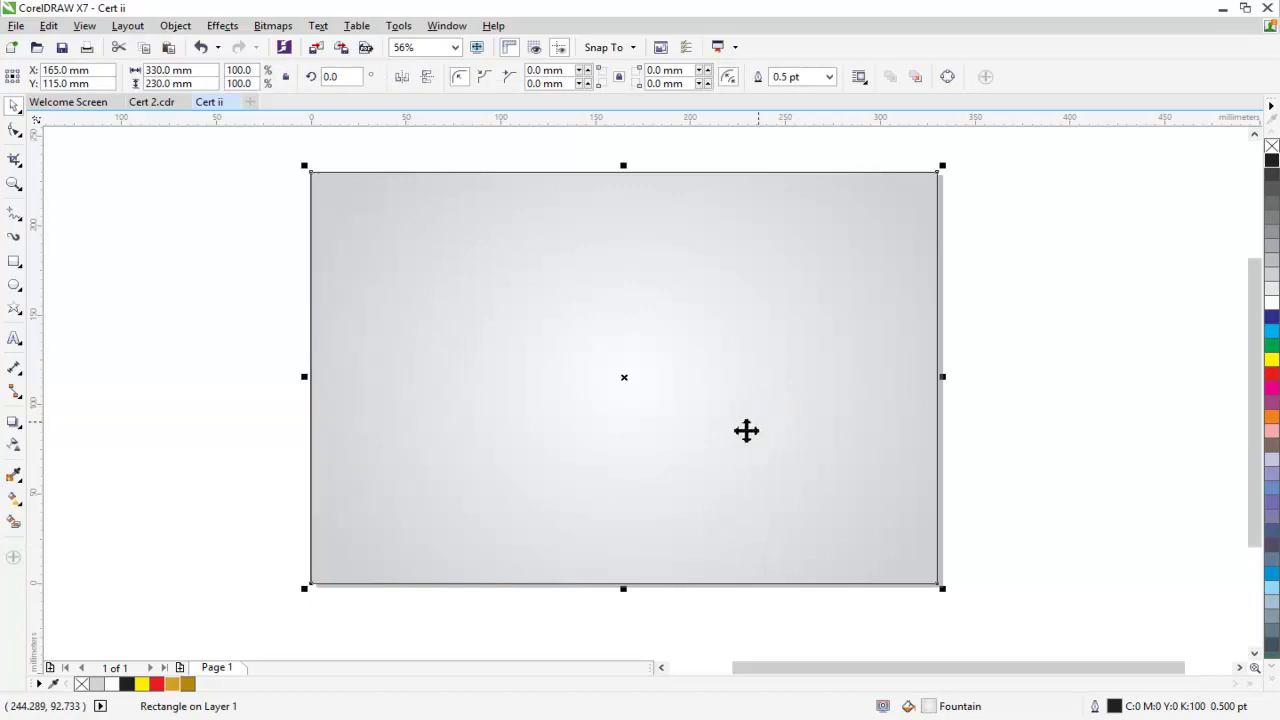
{"action": "left_click", "coordinate": [1271, 145]}
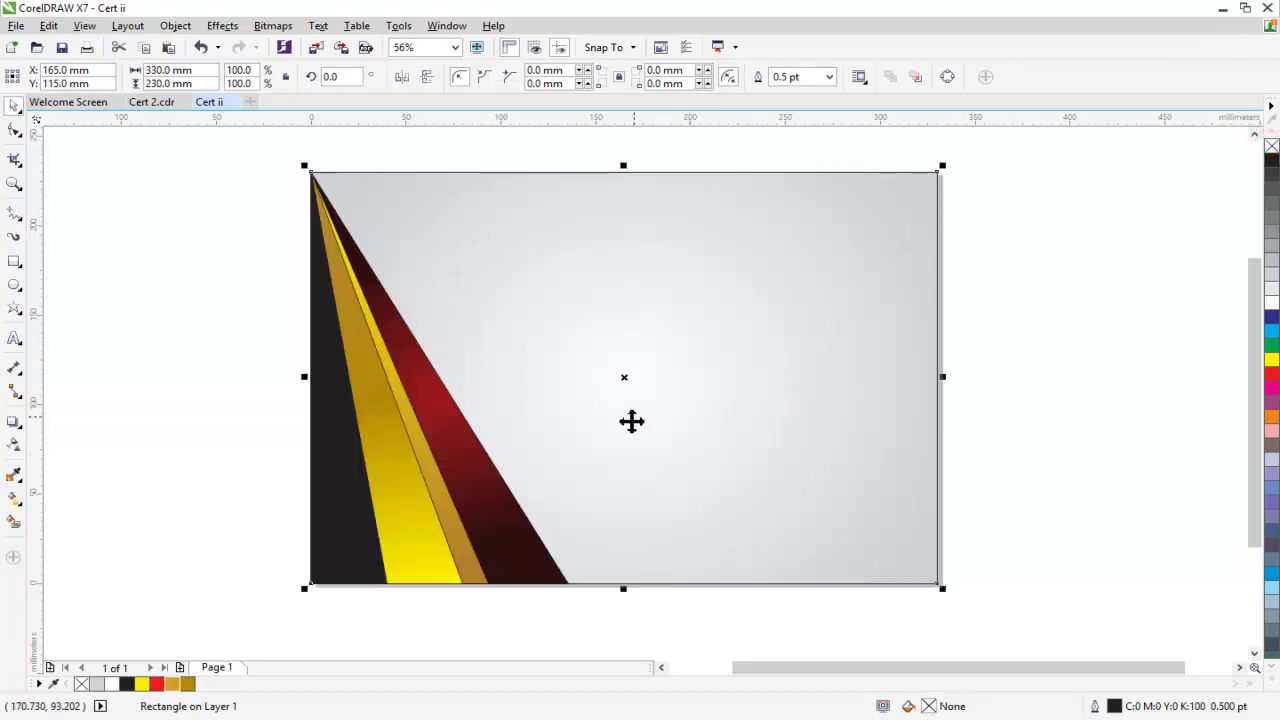
{"action": "left_click", "coordinate": [15, 130]}
{"action": "key", "text": "ctrl+q"}
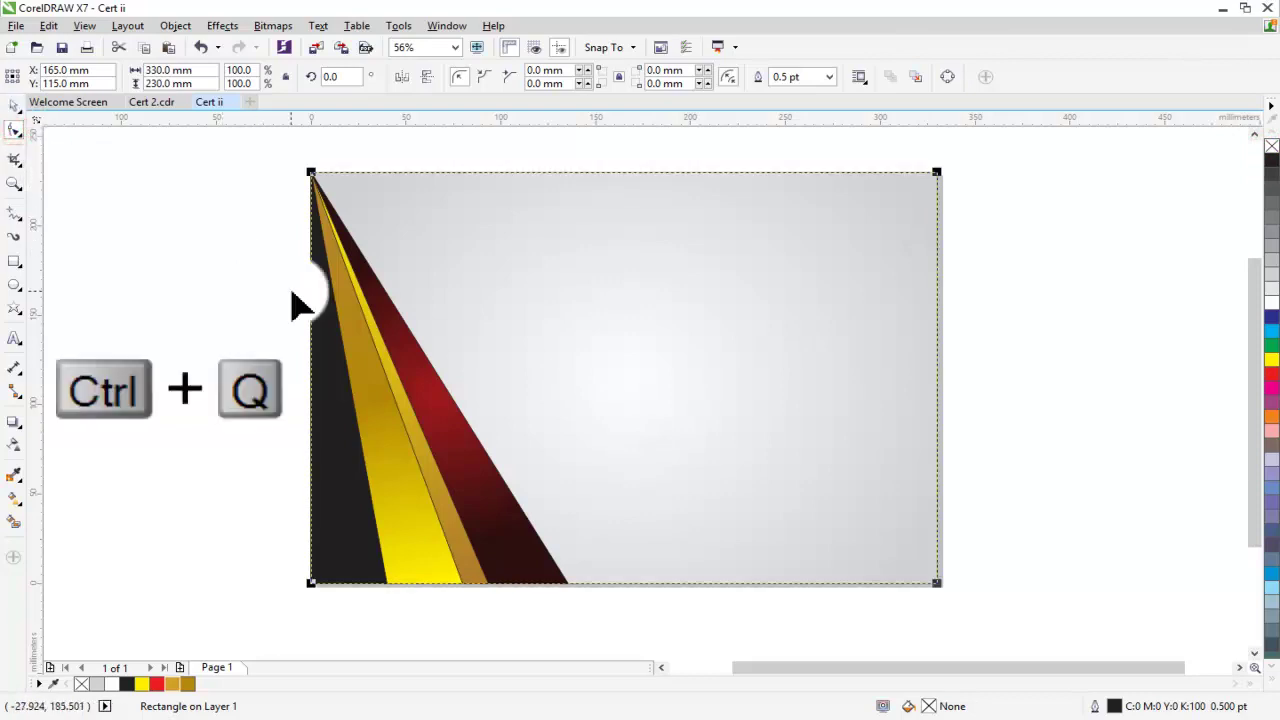
Step: Reshape the unfilled curve into a slim triangle in the top-right corner
{"action": "double_click", "coordinate": [307, 581]}
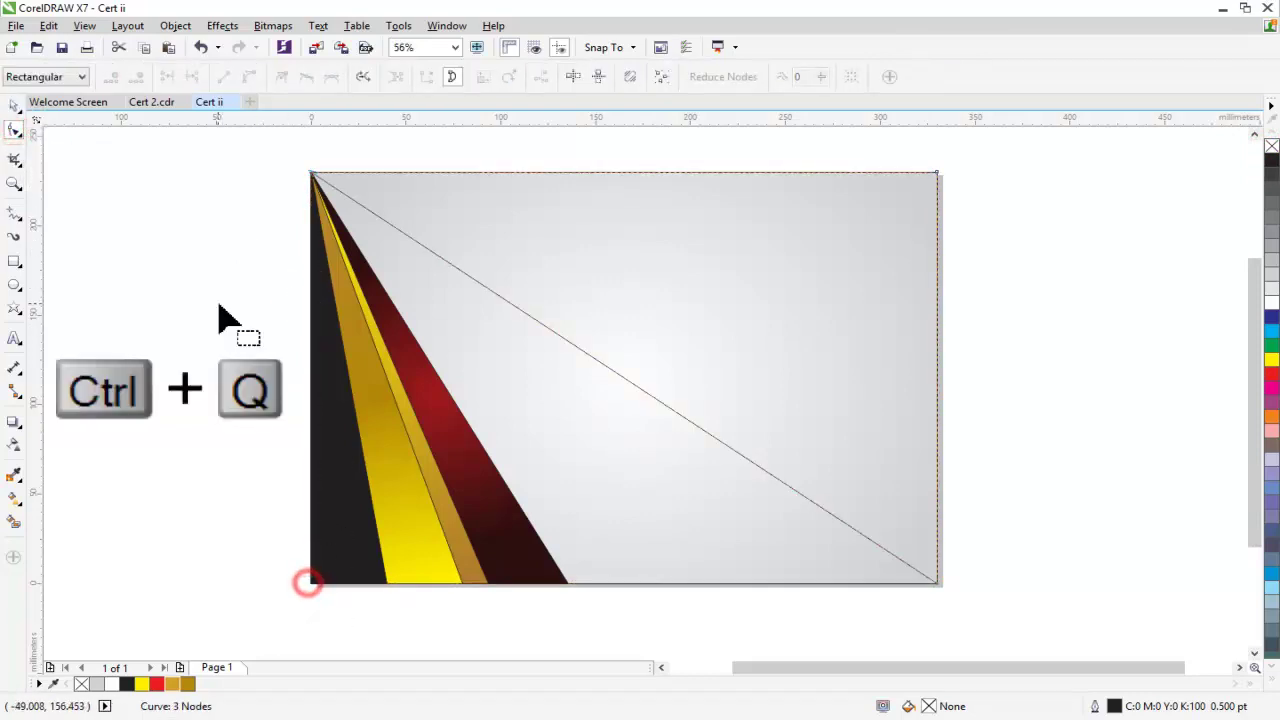
{"action": "left_click", "coordinate": [12, 110]}
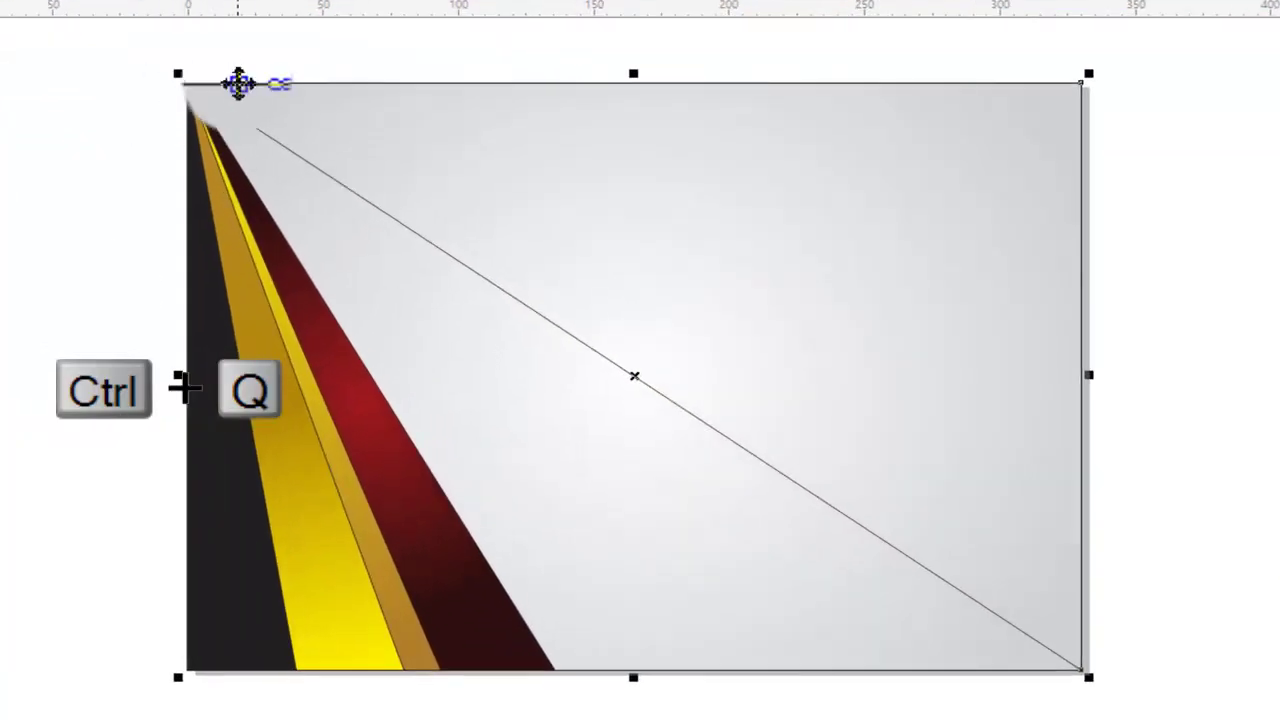
{"action": "left_click_drag", "start_coordinate": [346, 174], "coordinate": [348, 180]}
{"action": "left_click_drag", "start_coordinate": [240, 93], "coordinate": [680, 85]}
{"action": "left_click", "coordinate": [143, 60]}
{"action": "left_click_drag", "start_coordinate": [1106, 686], "coordinate": [1014, 623]}
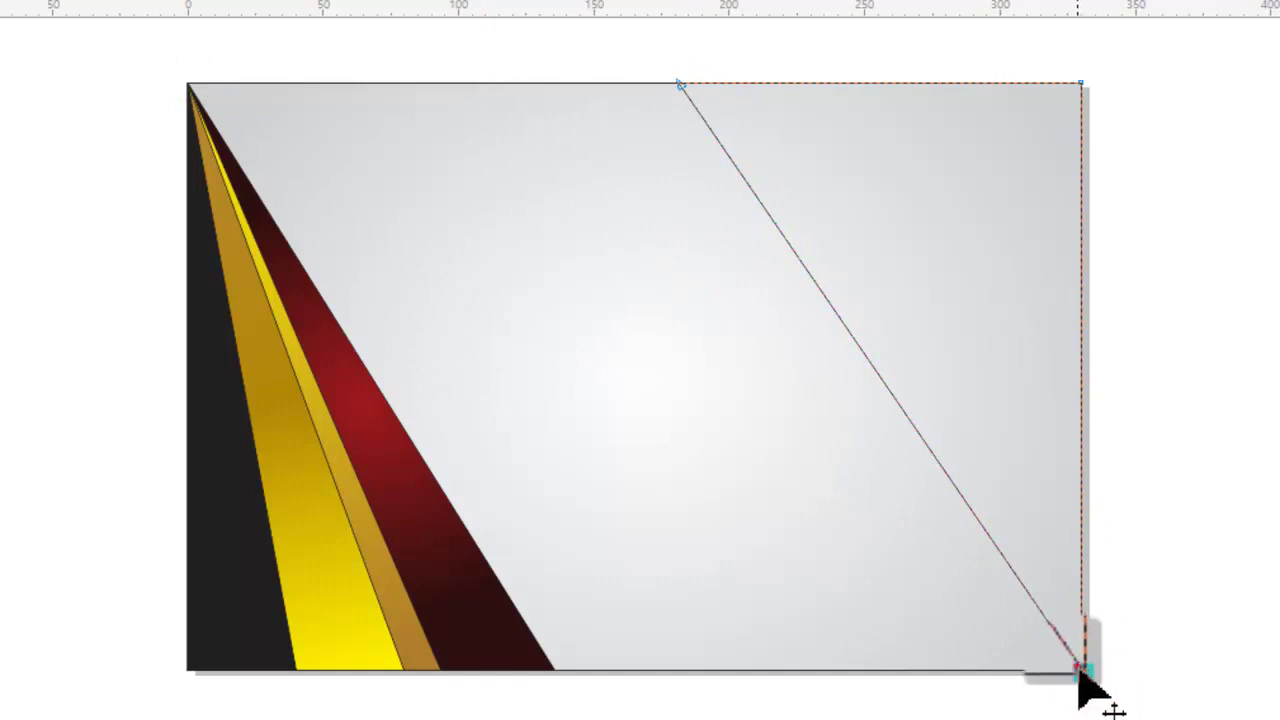
{"action": "mouse_move", "coordinate": [1077, 664]}
{"action": "left_mouse_down"}
{"action": "mouse_move", "coordinate": [1050, 410]}
{"action": "mouse_move", "coordinate": [1076, 268]}
{"action": "mouse_move", "coordinate": [1082, 280]}
{"action": "left_mouse_up"}
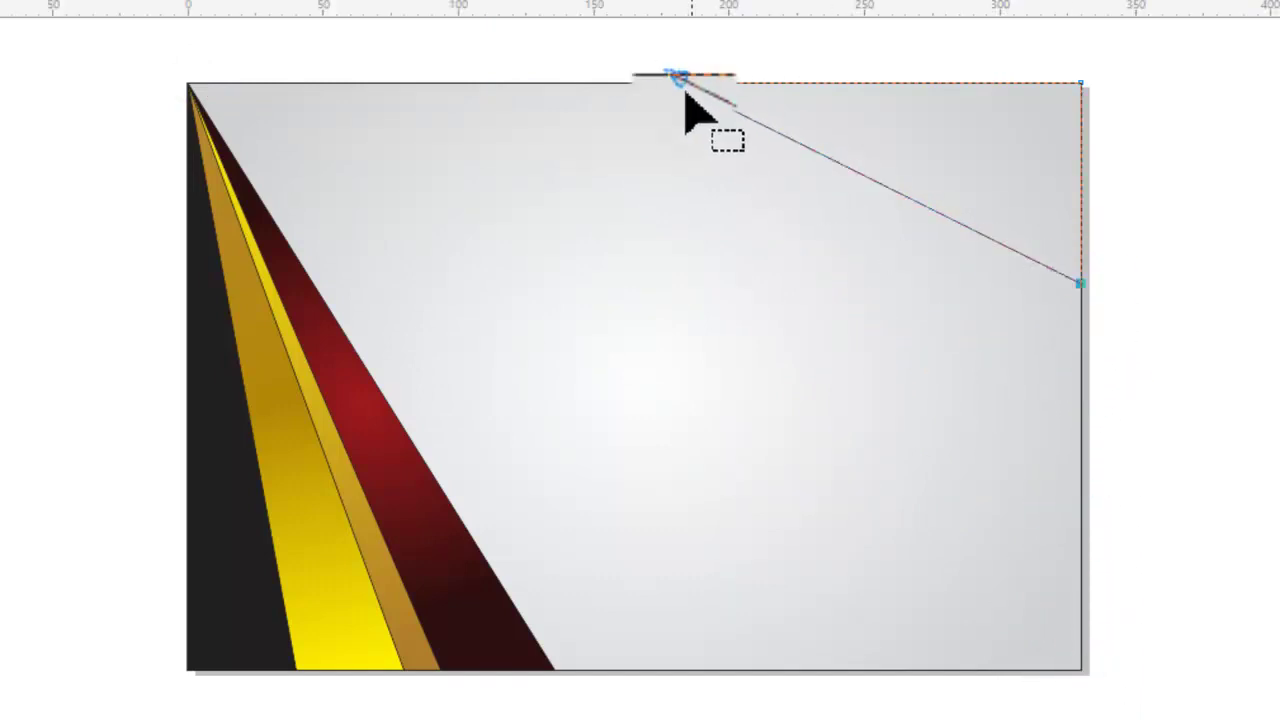
{"action": "left_click_drag", "start_coordinate": [647, 53], "coordinate": [737, 160]}
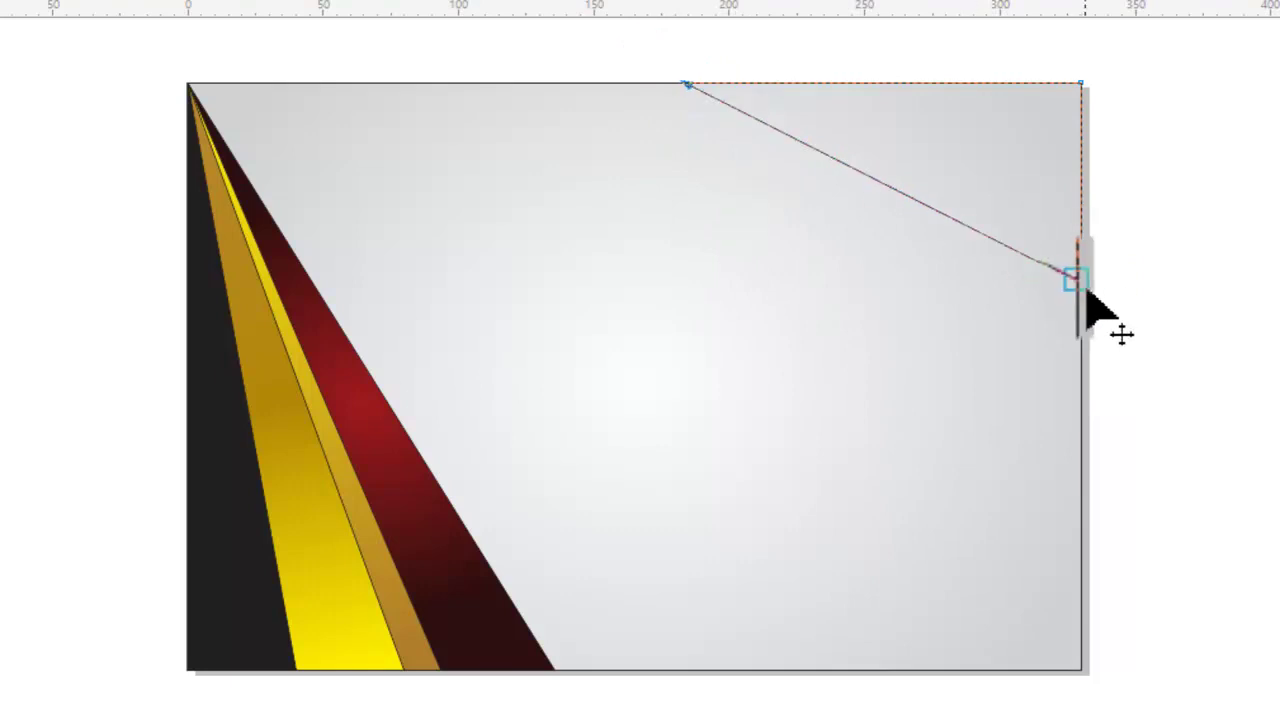
{"action": "left_click_drag", "start_coordinate": [1086, 290], "coordinate": [1087, 327]}
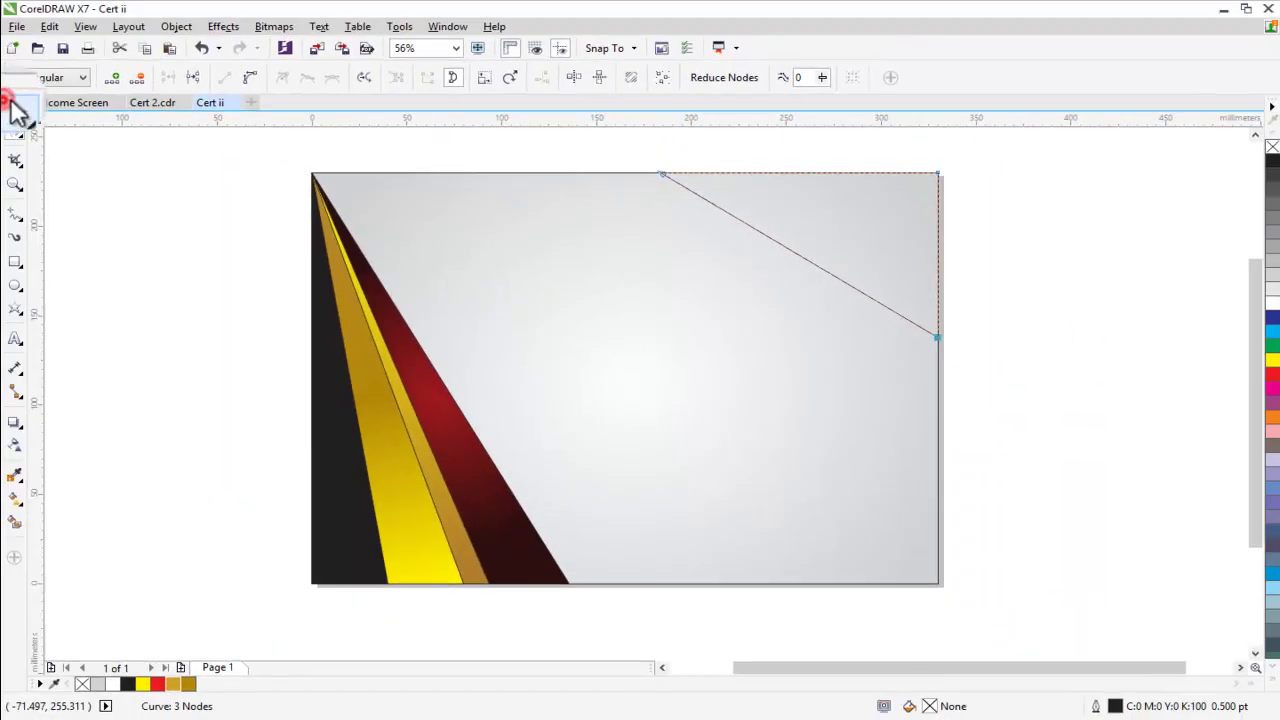
{"action": "left_click", "coordinate": [12, 102]}
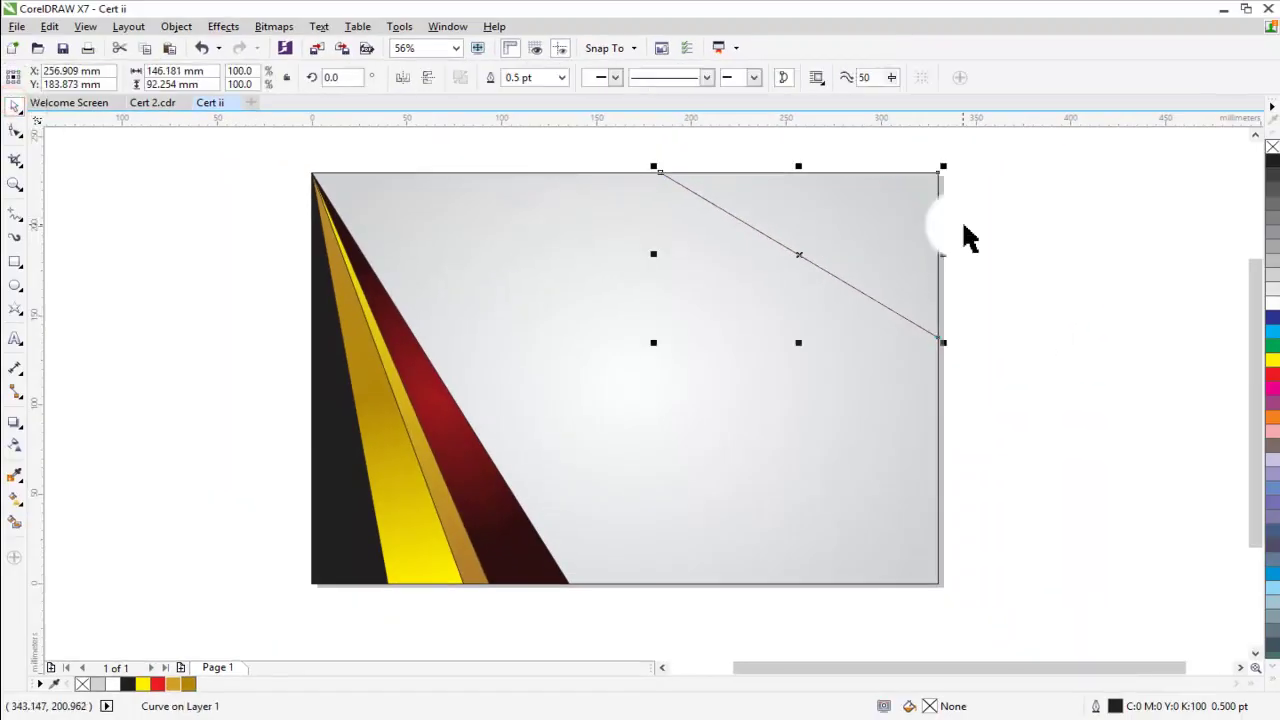
Step: Copy the corner triangle and raise each copy's right-edge corner to fan them out
{"action": "key", "text": "ctrl+c"}
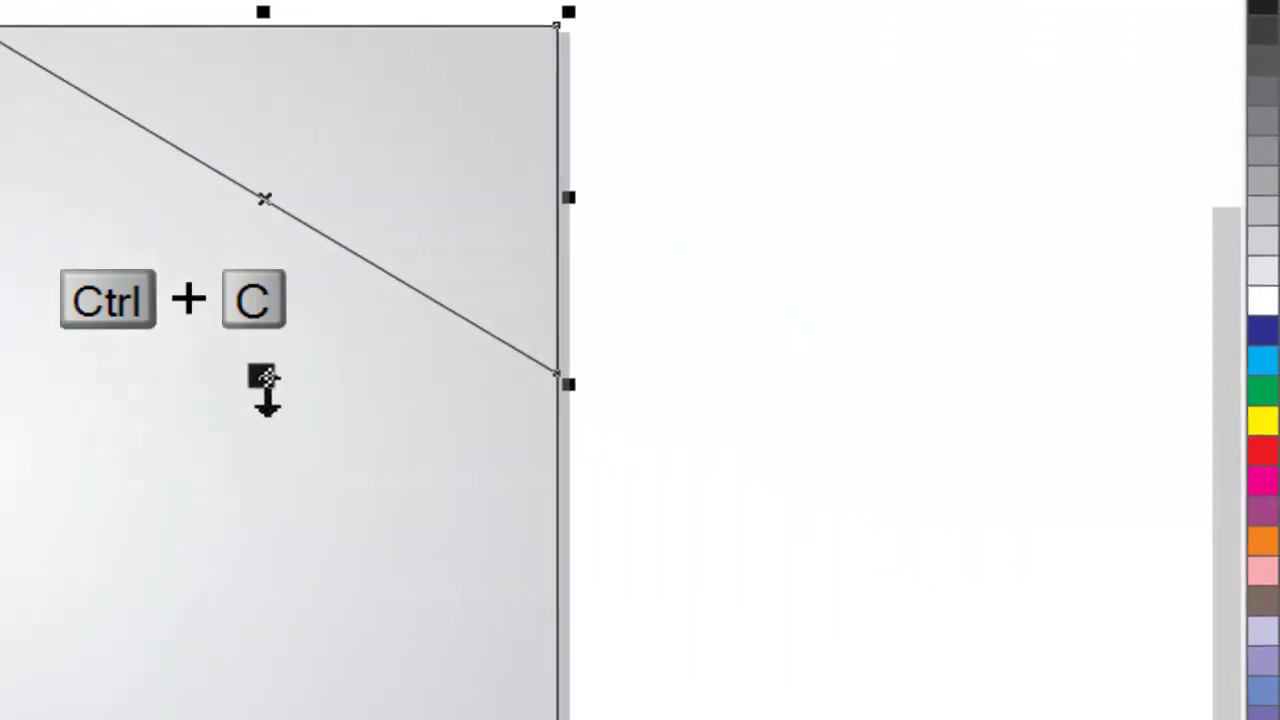
{"action": "left_click_drag", "start_coordinate": [799, 345], "coordinate": [880, 327]}
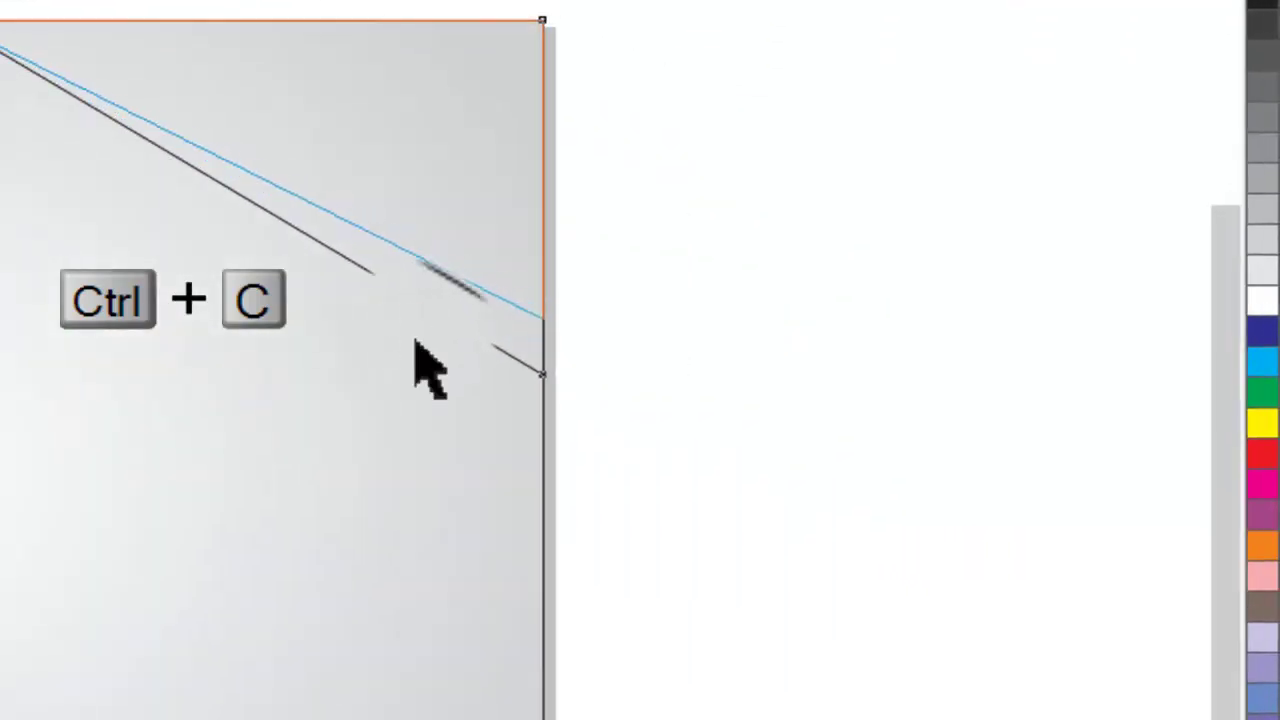
{"action": "left_click_drag", "start_coordinate": [416, 343], "coordinate": [413, 338]}
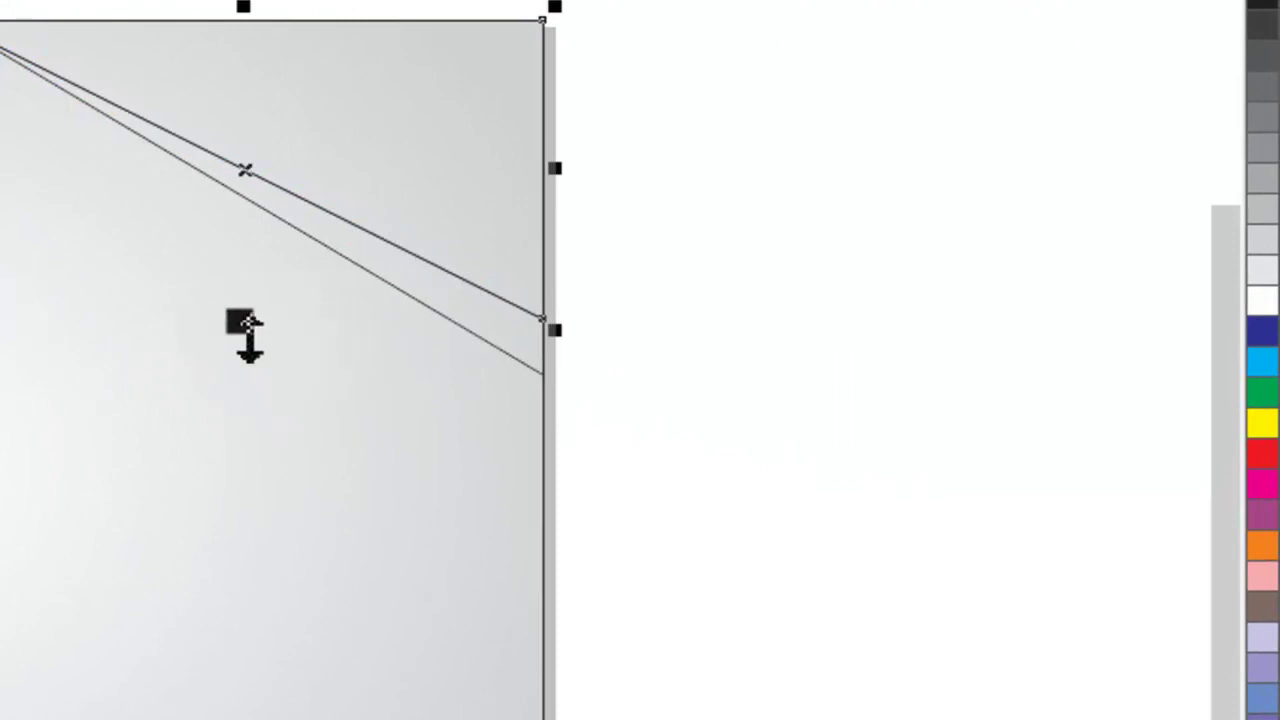
{"action": "mouse_move", "coordinate": [245, 330]}
{"action": "left_mouse_down"}
{"action": "mouse_move", "coordinate": [290, 305]}
{"action": "mouse_move", "coordinate": [289, 322]}
{"action": "mouse_move", "coordinate": [268, 165]}
{"action": "left_mouse_up"}
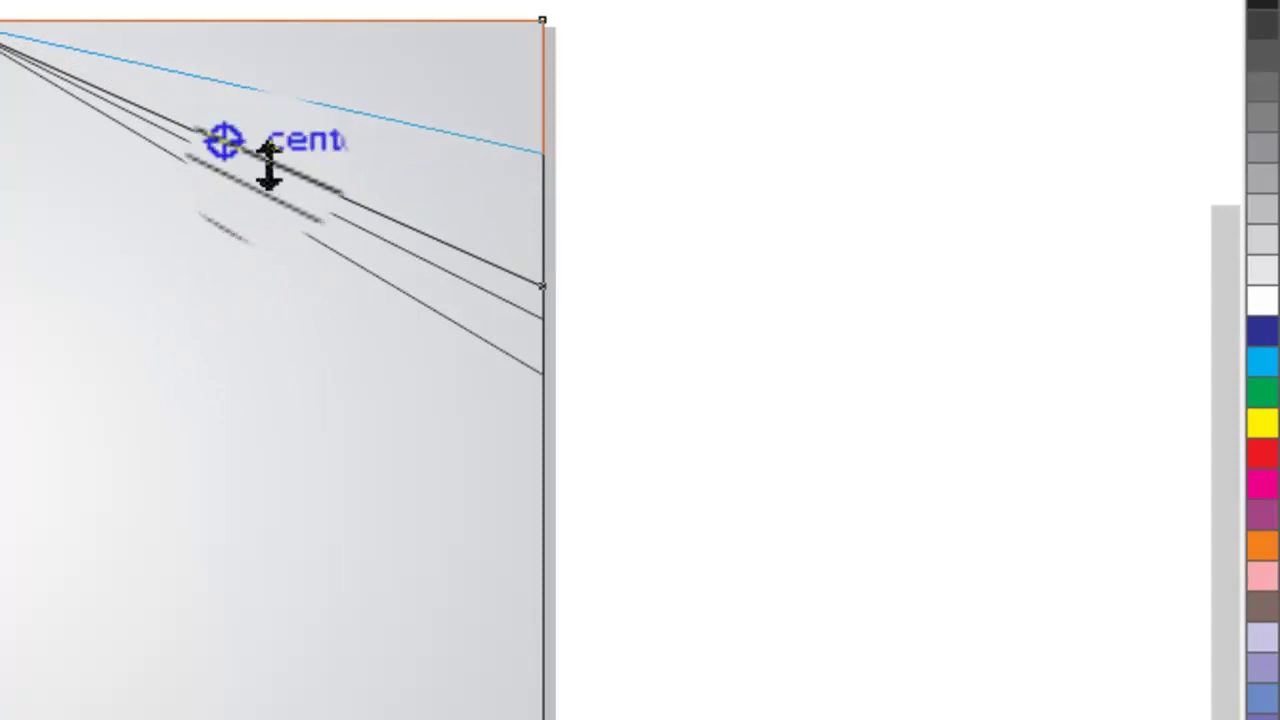
{"action": "left_click_drag", "start_coordinate": [268, 170], "coordinate": [271, 188]}
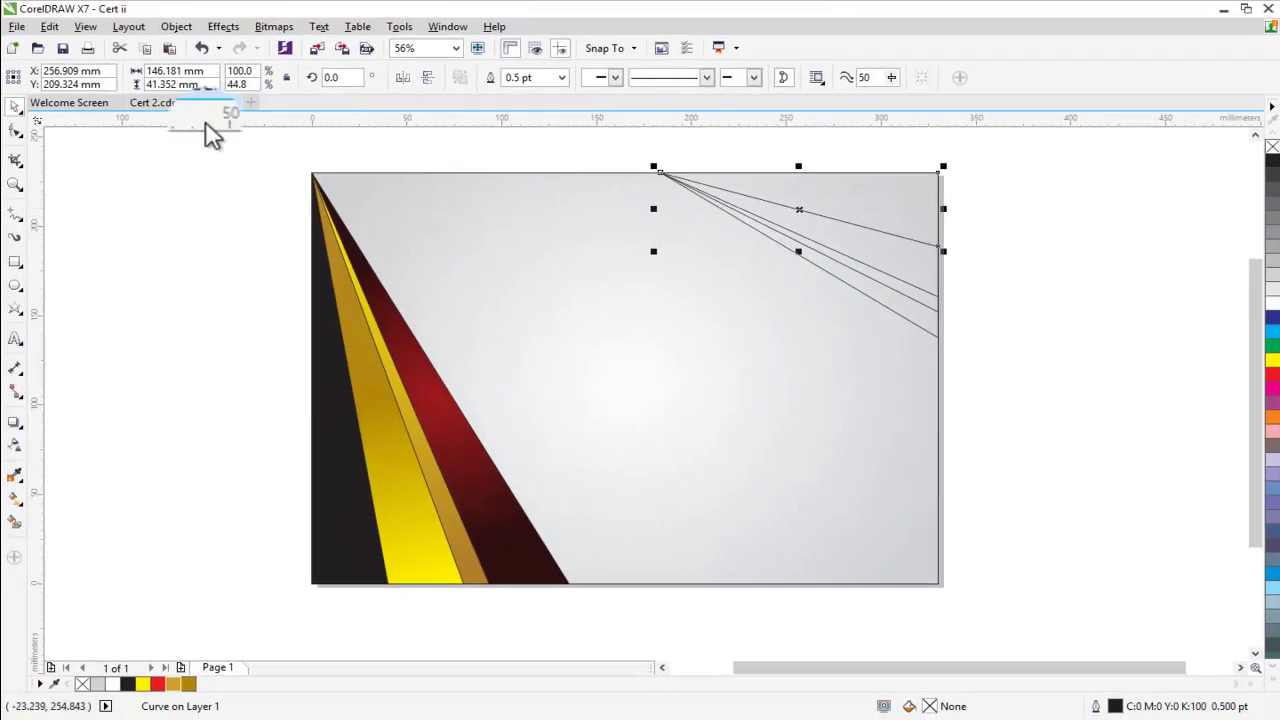
{"action": "left_click", "coordinate": [1054, 316]}
{"action": "left_click", "coordinate": [923, 329]}
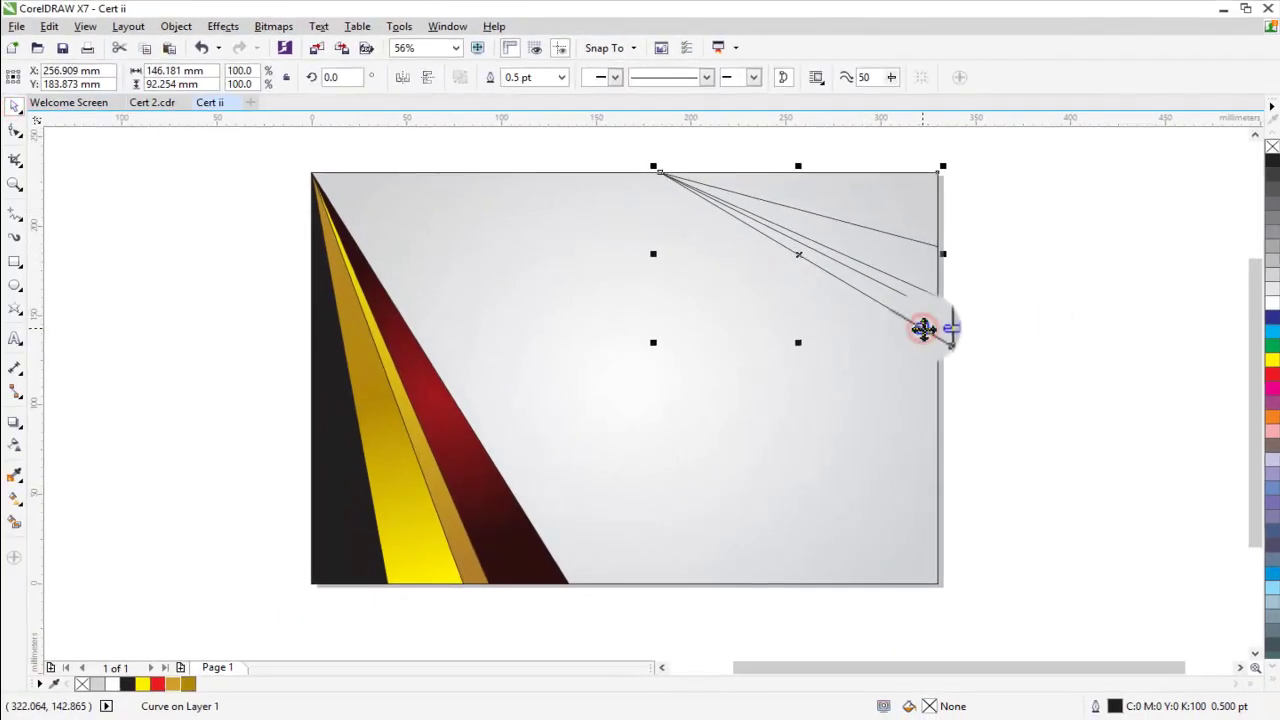
{"action": "left_click", "coordinate": [1003, 328]}
{"action": "left_click", "coordinate": [930, 328]}
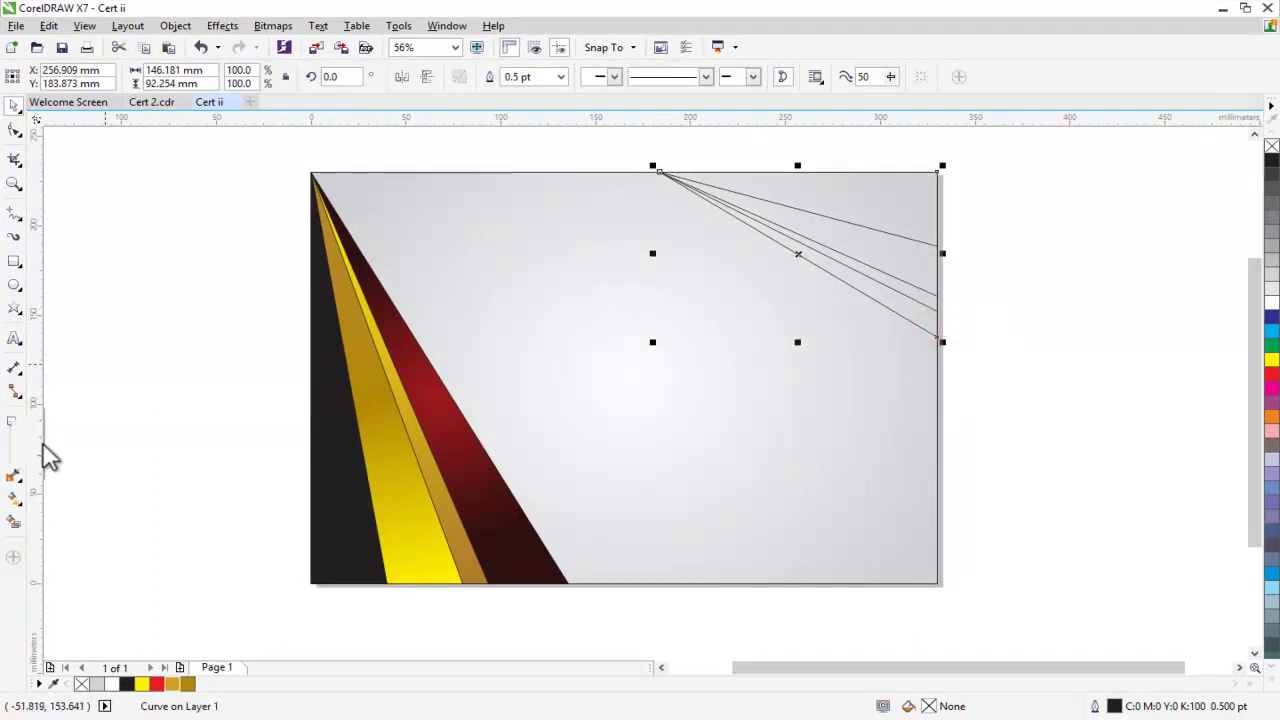
Step: Copy the red stripe's radial fill onto a corner shape and widen its spread
{"action": "left_click", "coordinate": [14, 497]}
{"action": "left_click", "coordinate": [168, 76]}
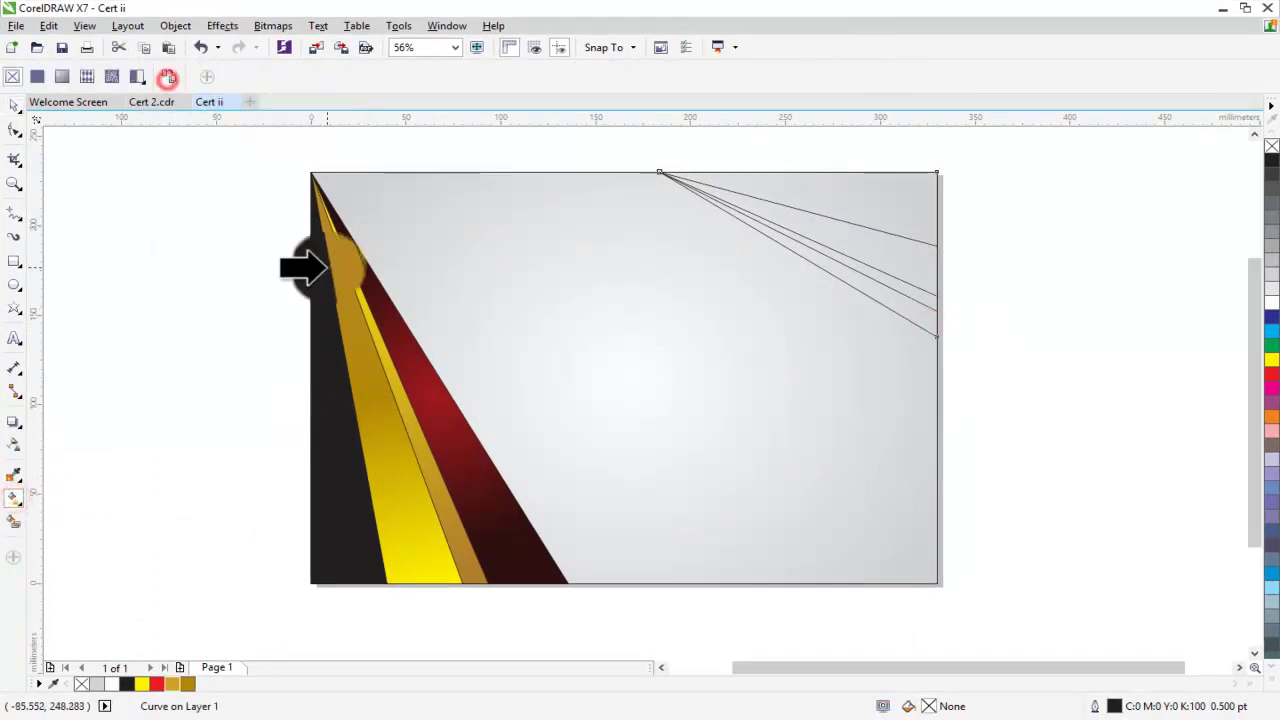
{"action": "left_click", "coordinate": [470, 455]}
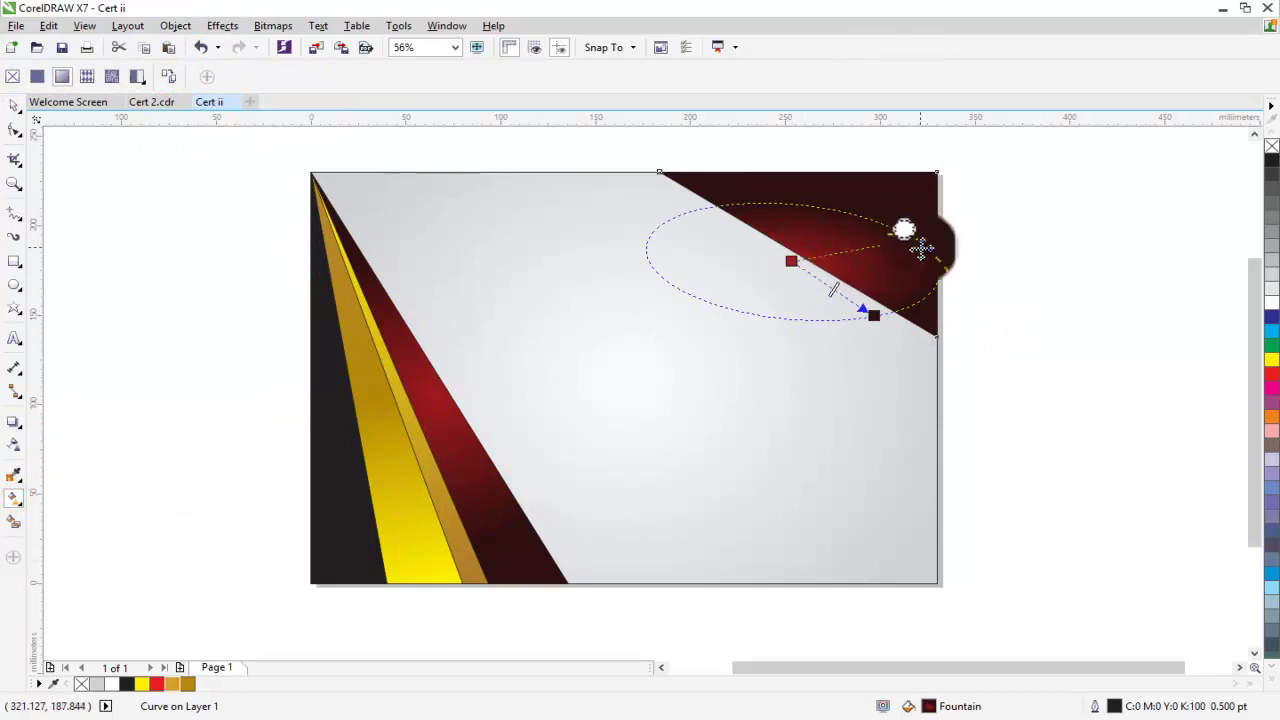
{"action": "left_click_drag", "start_coordinate": [875, 213], "coordinate": [848, 211]}
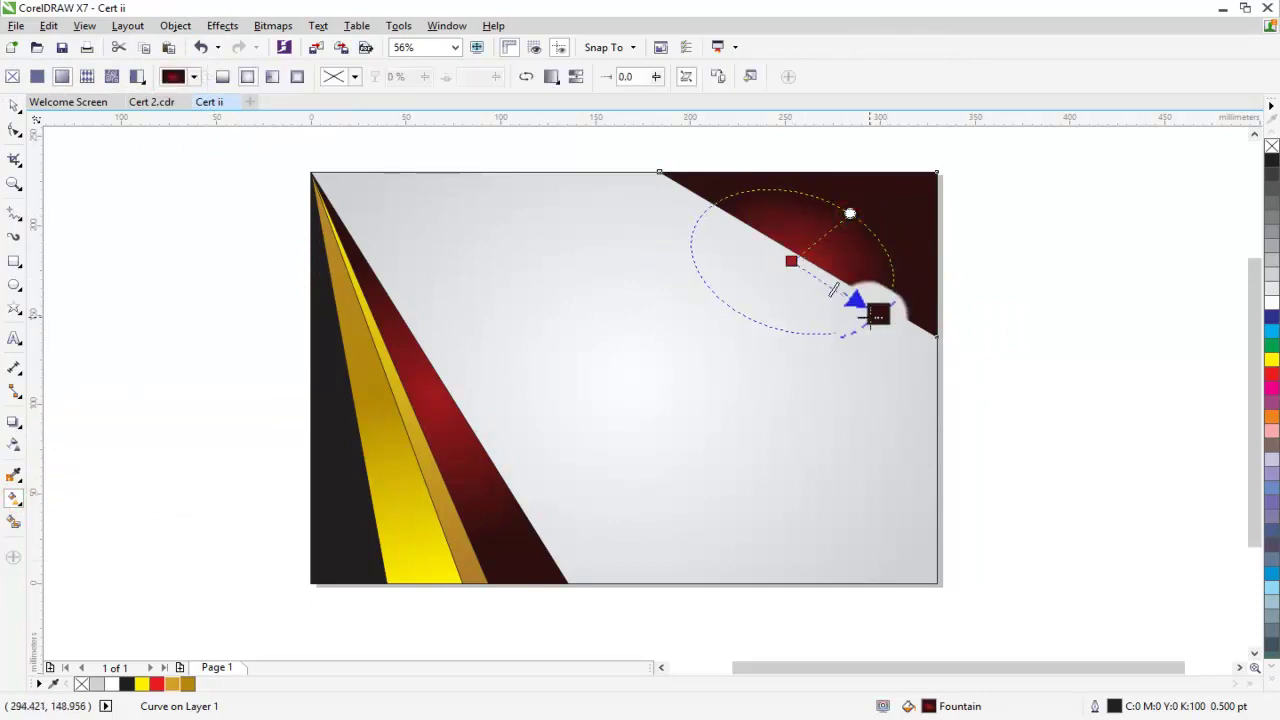
{"action": "left_click_drag", "start_coordinate": [872, 318], "coordinate": [887, 316]}
{"action": "left_click_drag", "start_coordinate": [849, 213], "coordinate": [843, 200]}
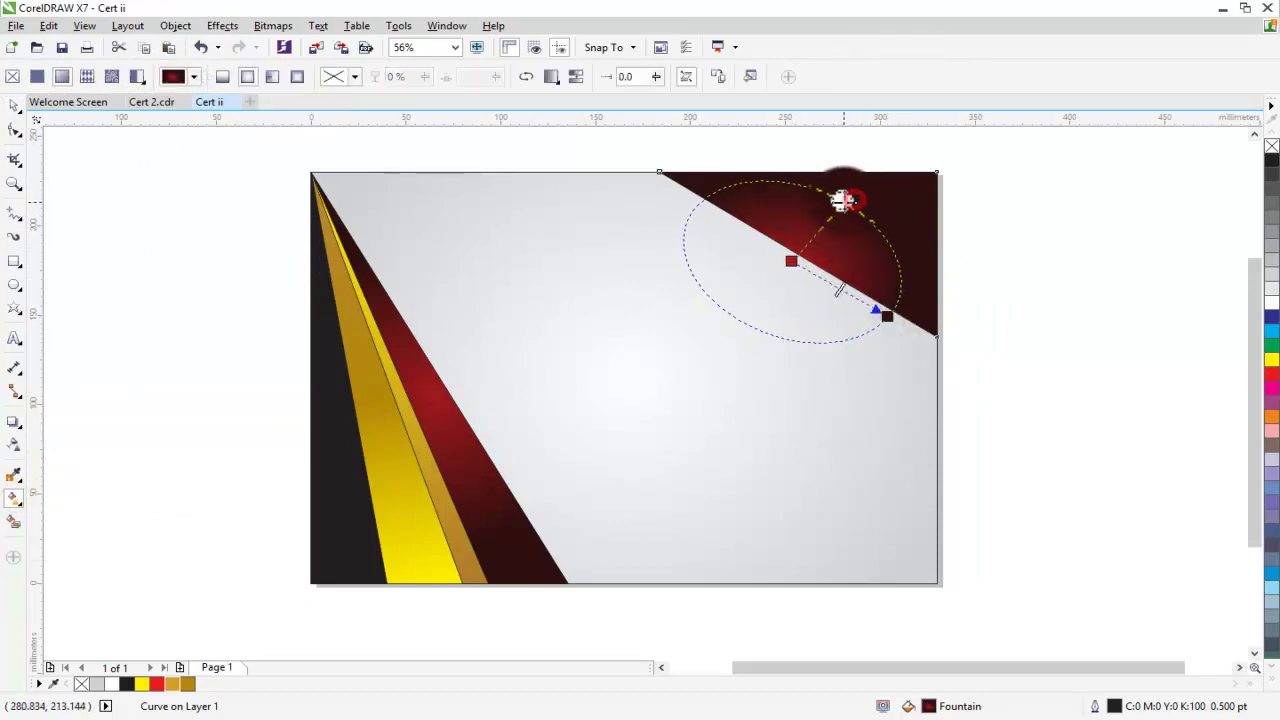
{"action": "left_click", "coordinate": [480, 158]}
{"action": "left_click", "coordinate": [14, 104]}
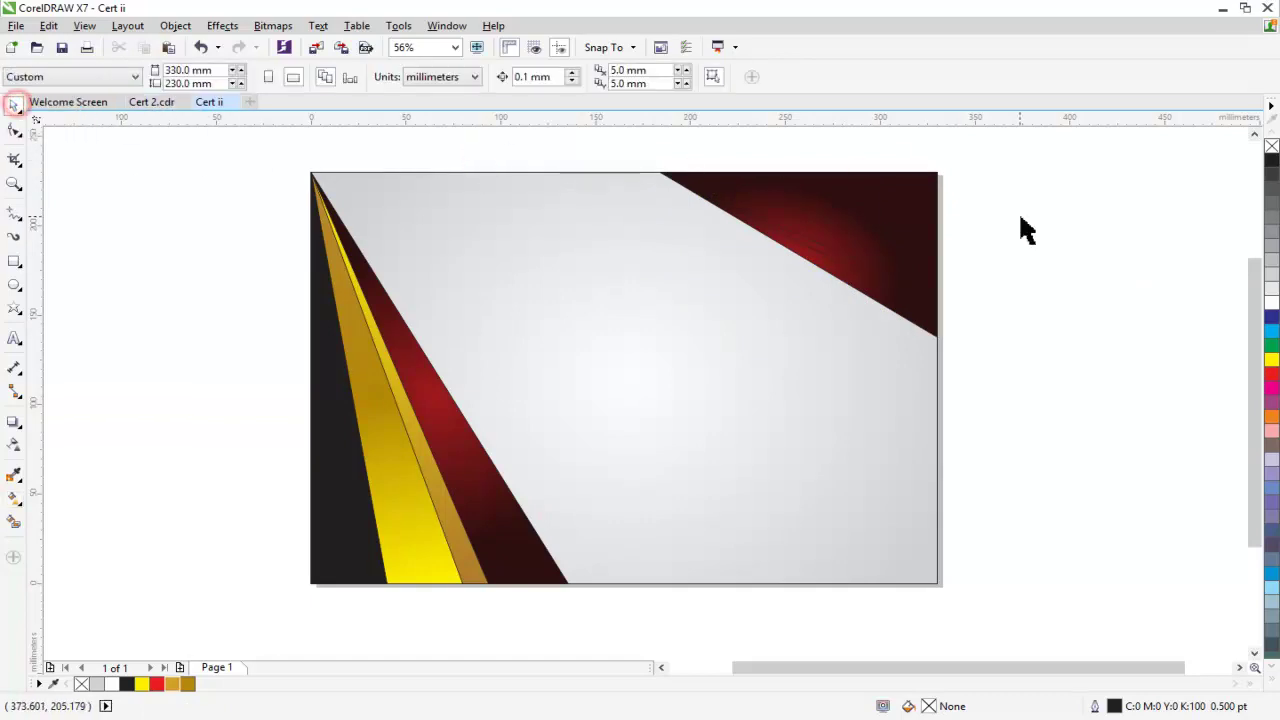
Step: Copy the gold strip's fill onto two more top-right corner triangles
{"action": "left_click", "coordinate": [906, 295]}
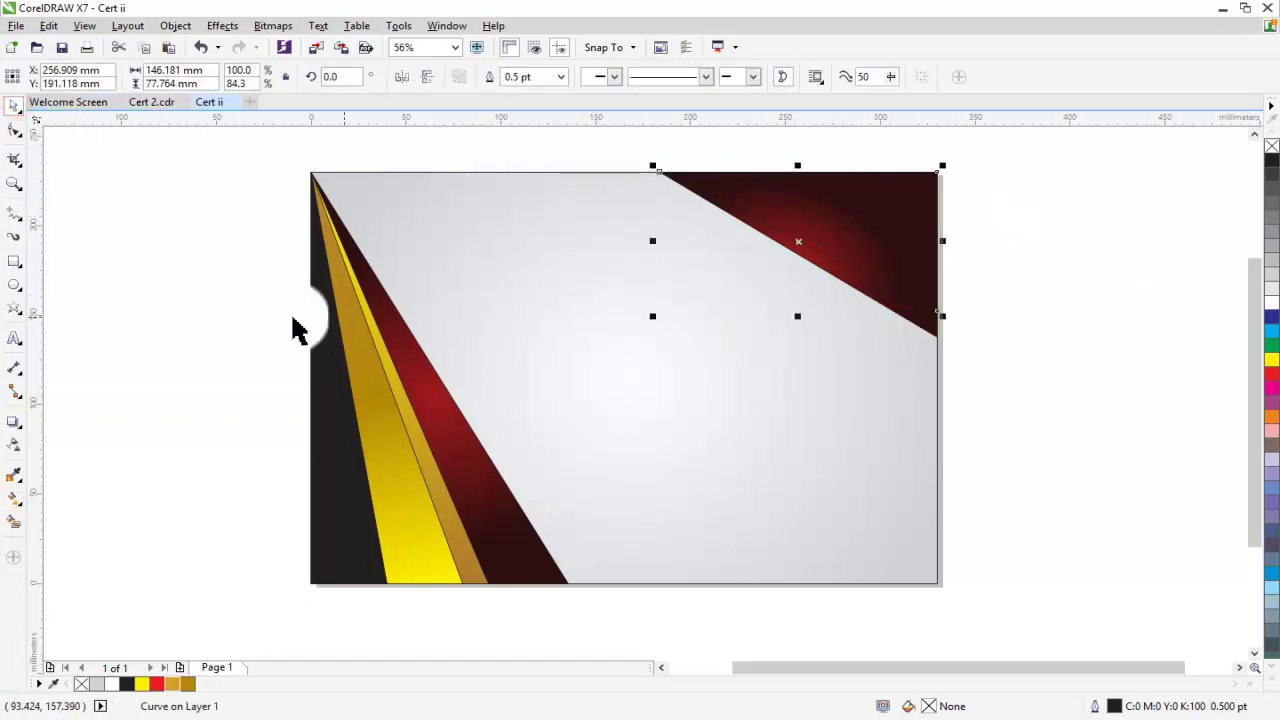
{"action": "left_click", "coordinate": [35, 510]}
{"action": "left_click", "coordinate": [166, 78]}
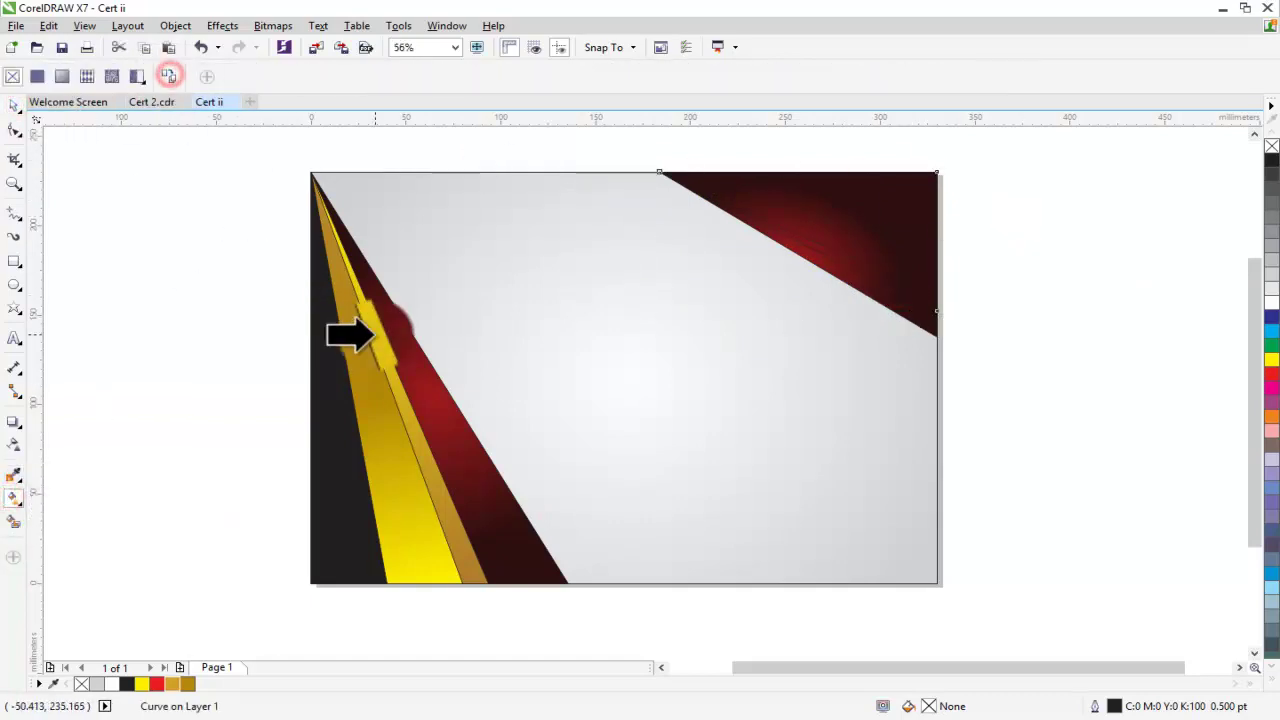
{"action": "left_click", "coordinate": [386, 428]}
{"action": "left_click", "coordinate": [422, 446]}
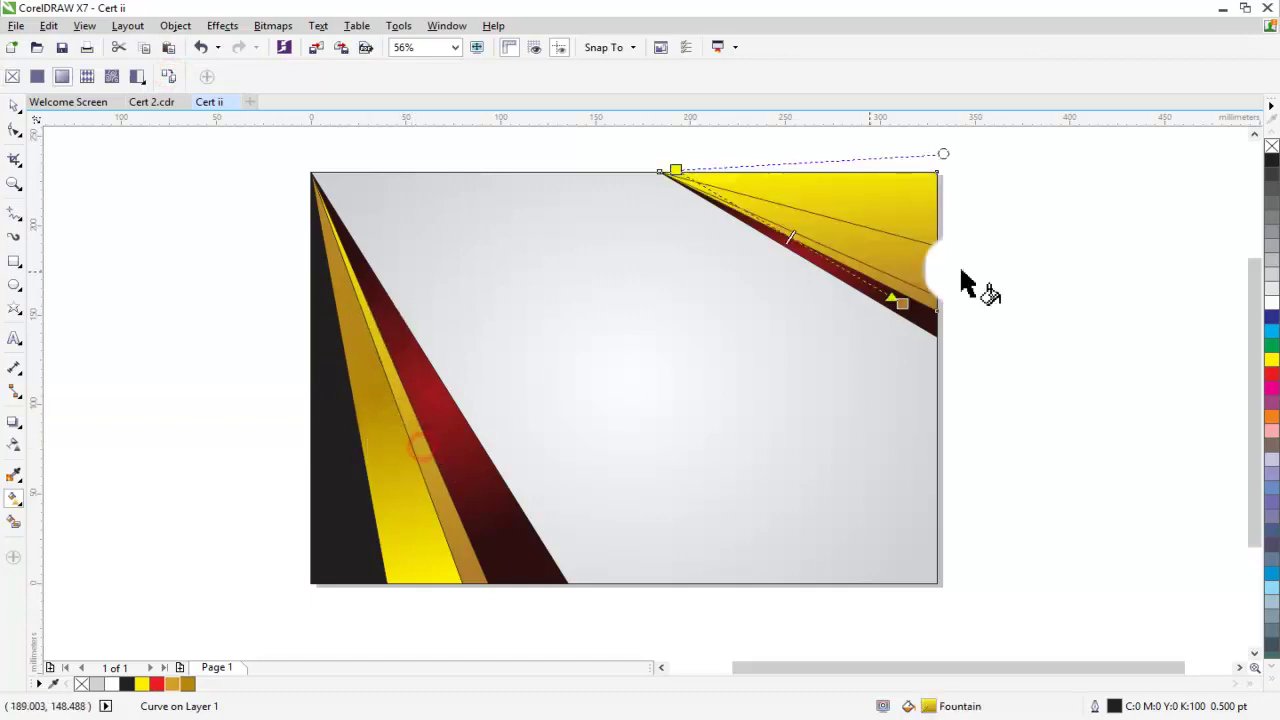
{"action": "left_click", "coordinate": [964, 318]}
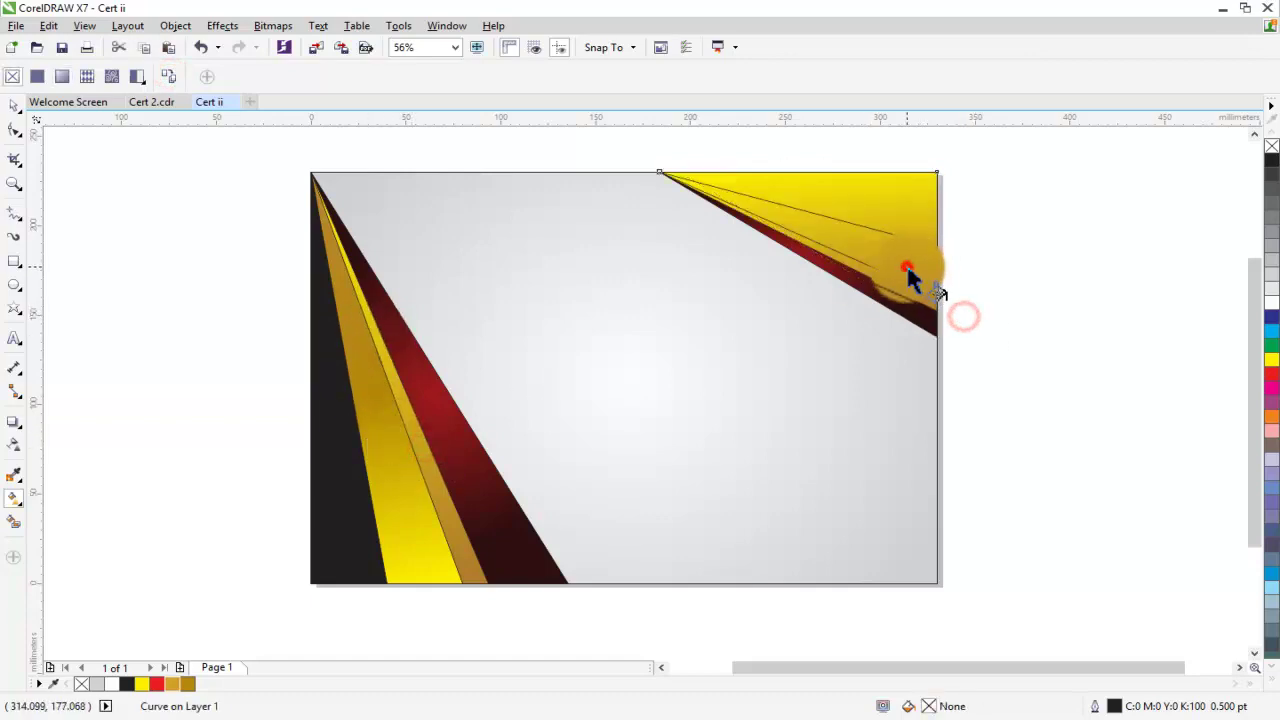
{"action": "left_click", "coordinate": [396, 521]}
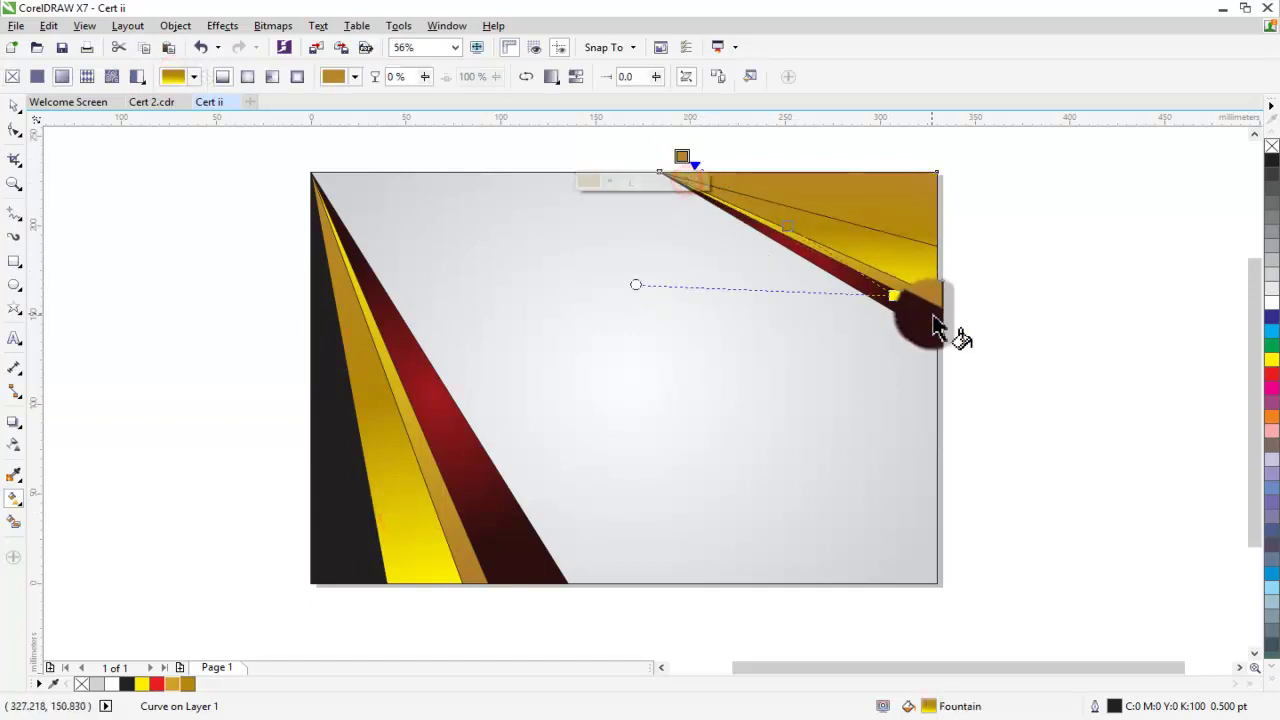
Step: Redirect the top-right strip's gradient to run from gold to bright yellow
{"action": "left_click_drag", "start_coordinate": [893, 295], "coordinate": [924, 265]}
{"action": "left_click_drag", "start_coordinate": [697, 165], "coordinate": [668, 166]}
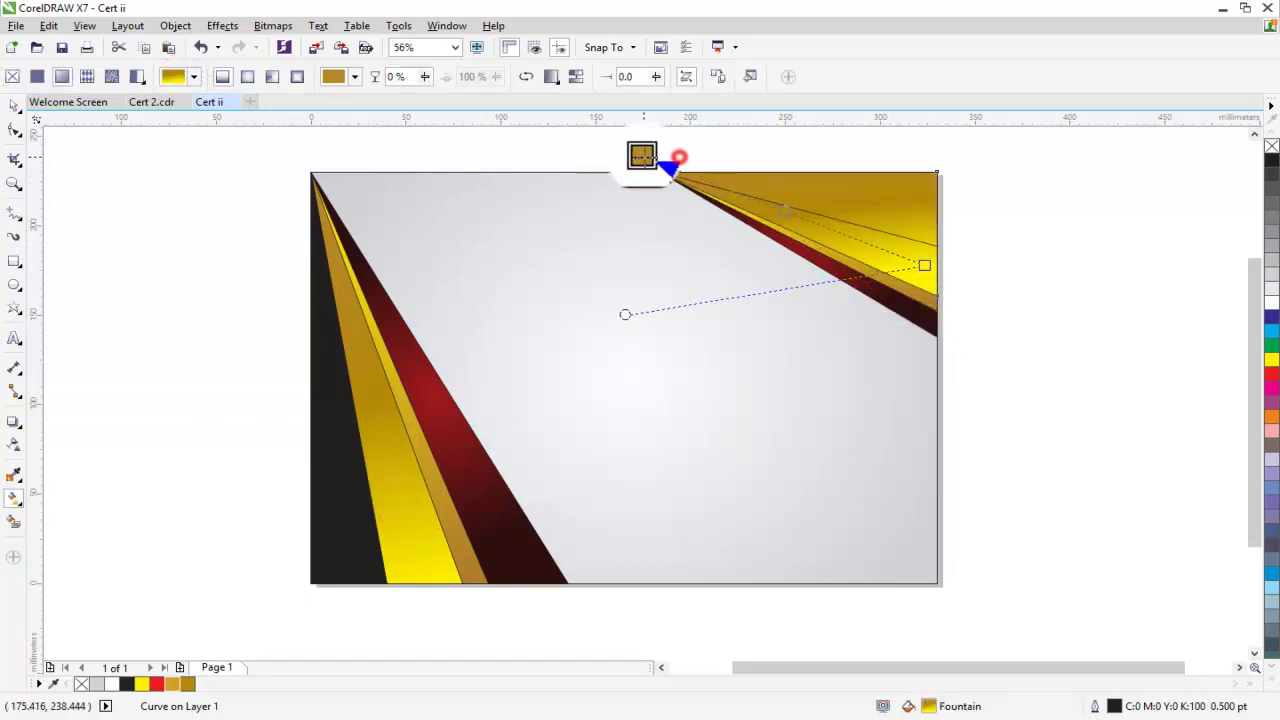
{"action": "left_click_drag", "start_coordinate": [737, 489], "coordinate": [918, 275]}
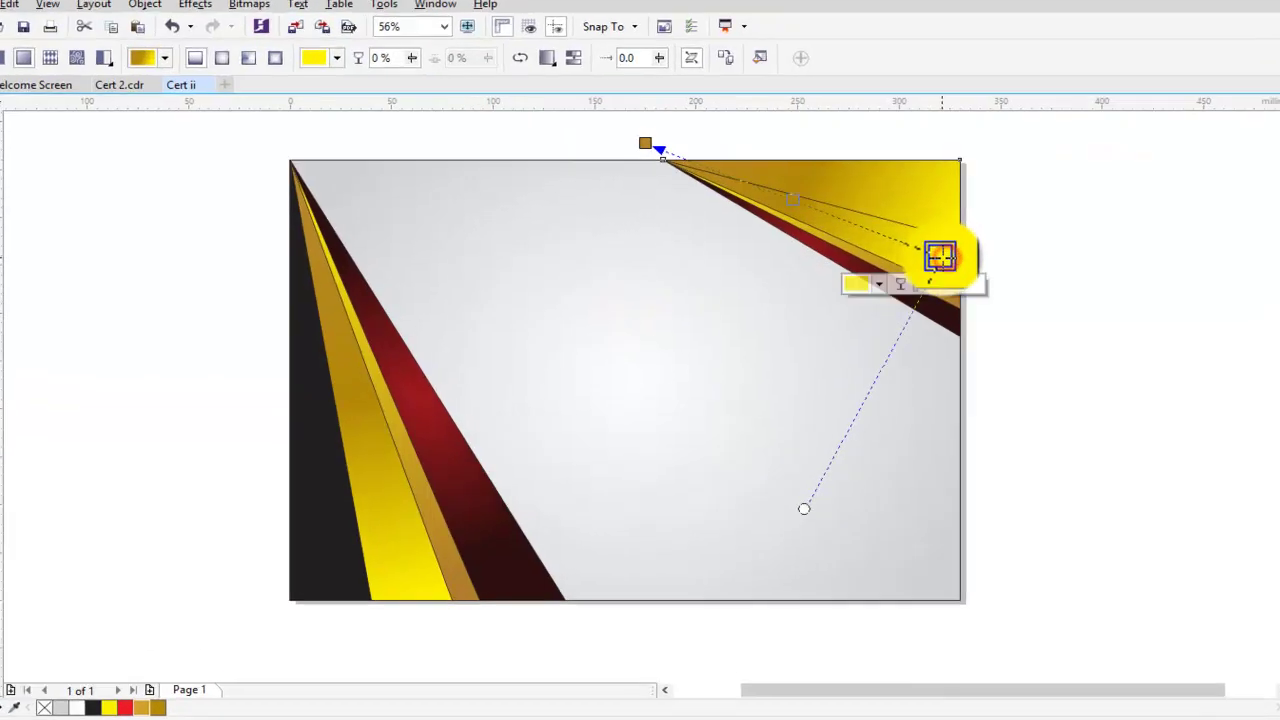
{"action": "left_click", "coordinate": [962, 256]}
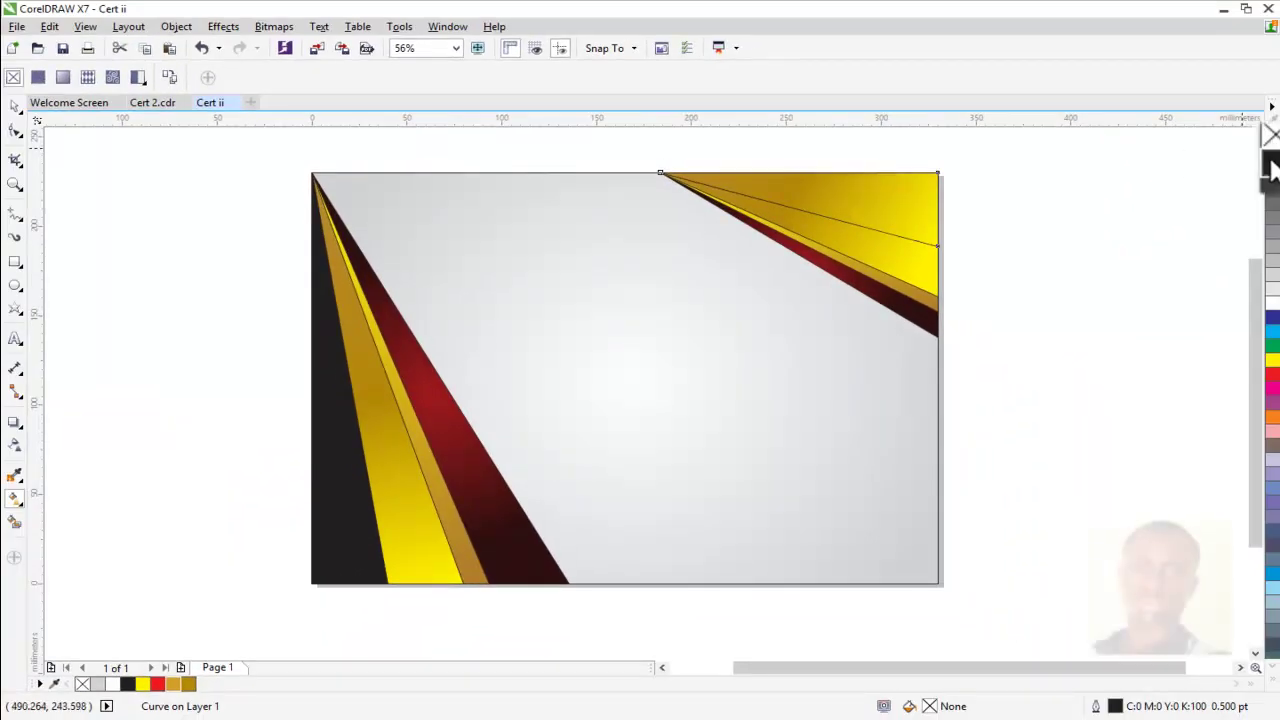
Step: Fill the top-right corner shape black and drag its right-tip node lower
{"action": "left_click", "coordinate": [1272, 160]}
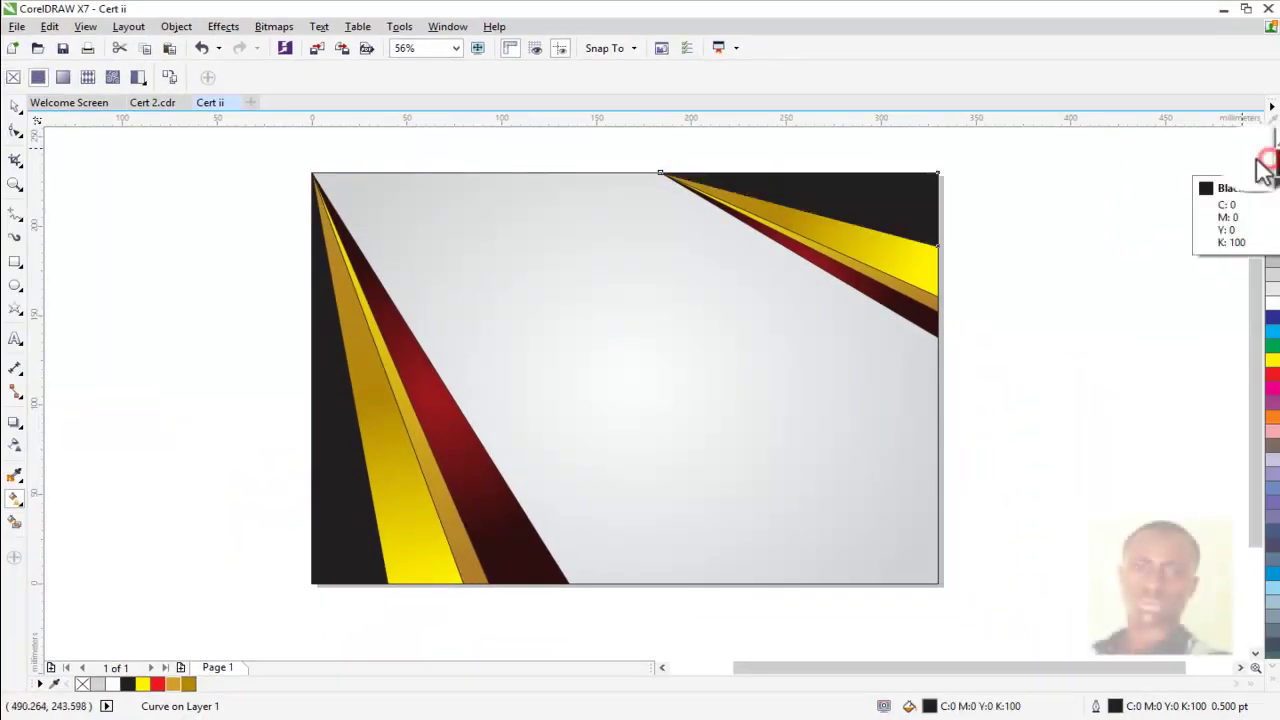
{"action": "left_click", "coordinate": [15, 106]}
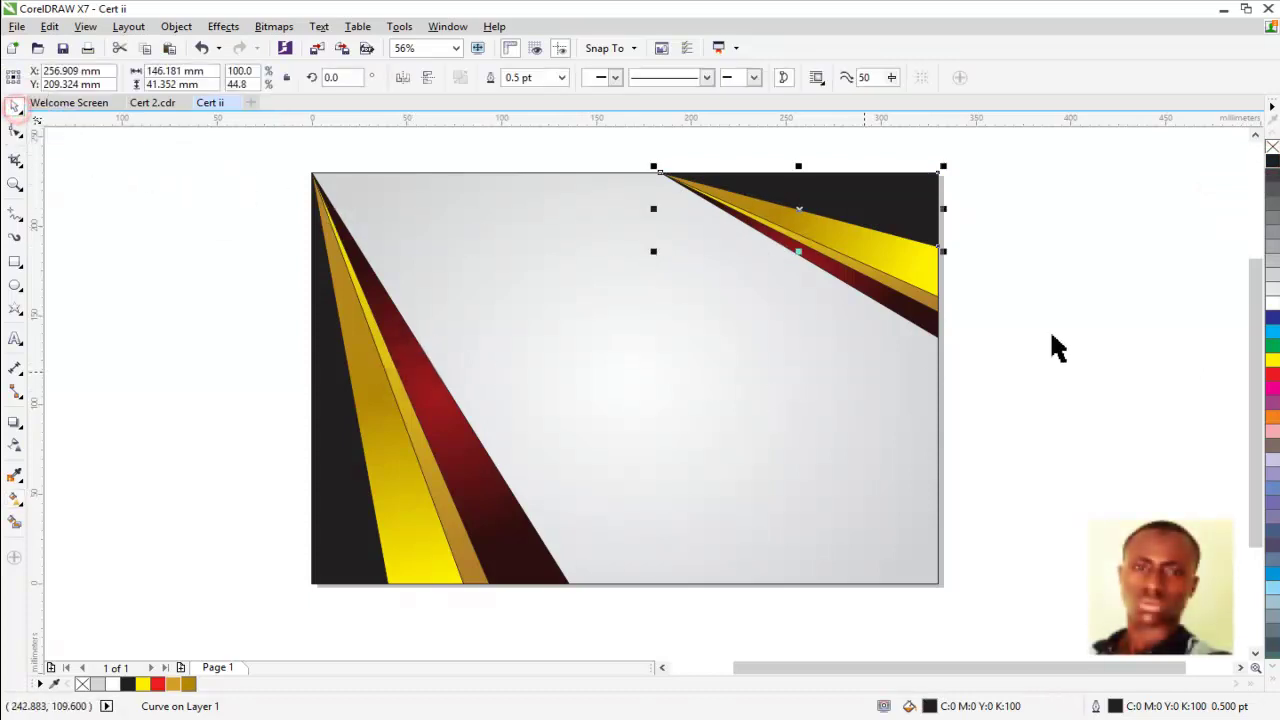
{"action": "left_click", "coordinate": [1088, 333]}
{"action": "left_click", "coordinate": [935, 335]}
{"action": "key", "text": "F10"}
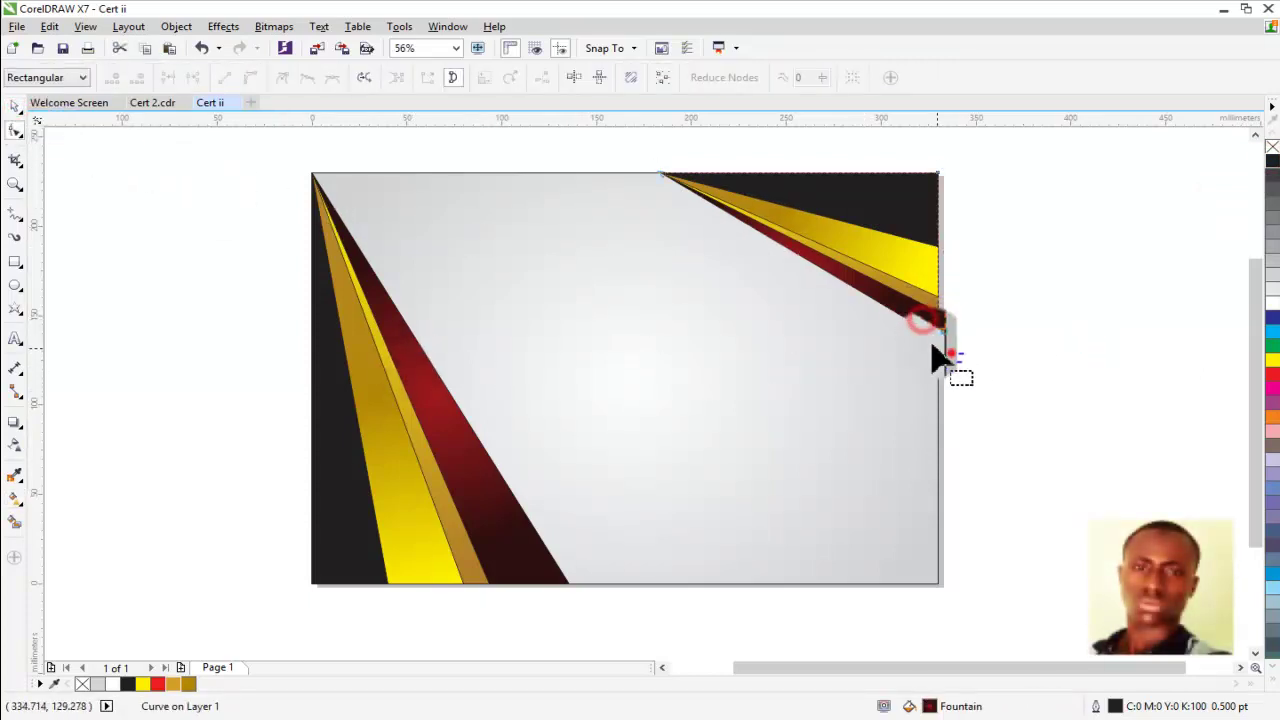
{"action": "mouse_move", "coordinate": [931, 347]}
{"action": "left_mouse_down"}
{"action": "mouse_move", "coordinate": [928, 277]}
{"action": "mouse_move", "coordinate": [940, 295]}
{"action": "left_mouse_up"}
{"action": "left_click", "coordinate": [940, 252]}
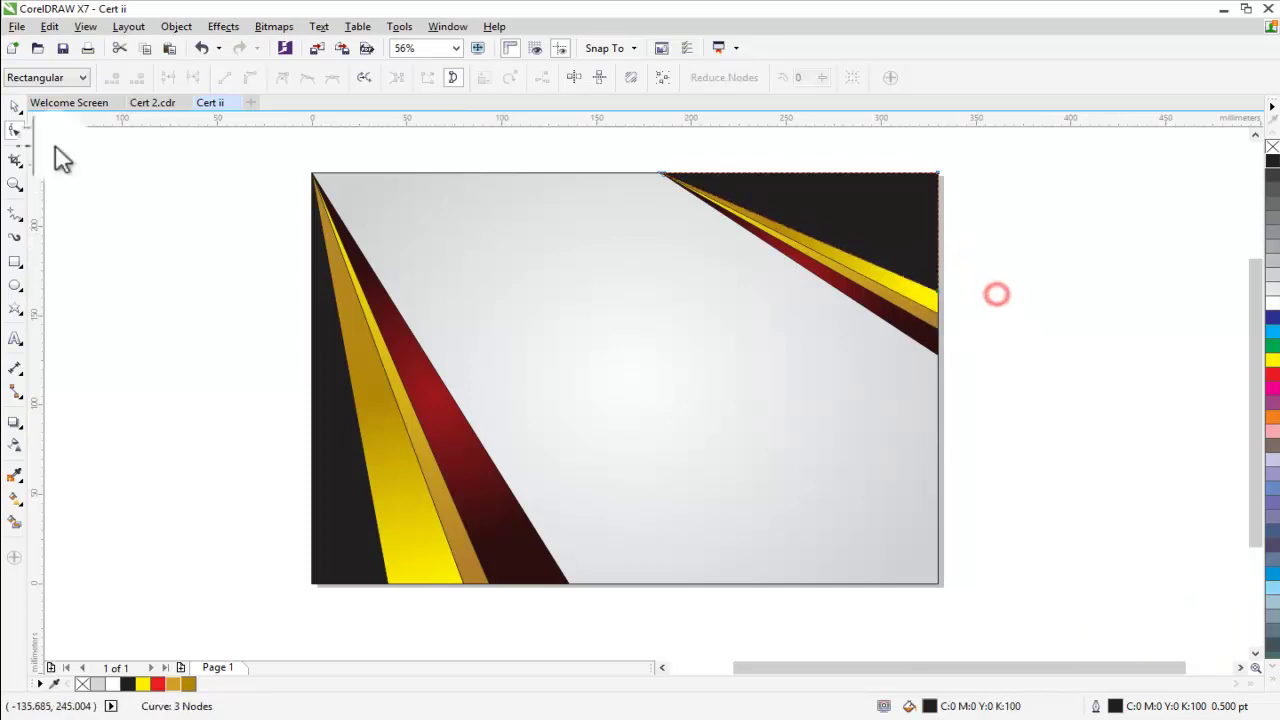
{"action": "left_click", "coordinate": [10, 104]}
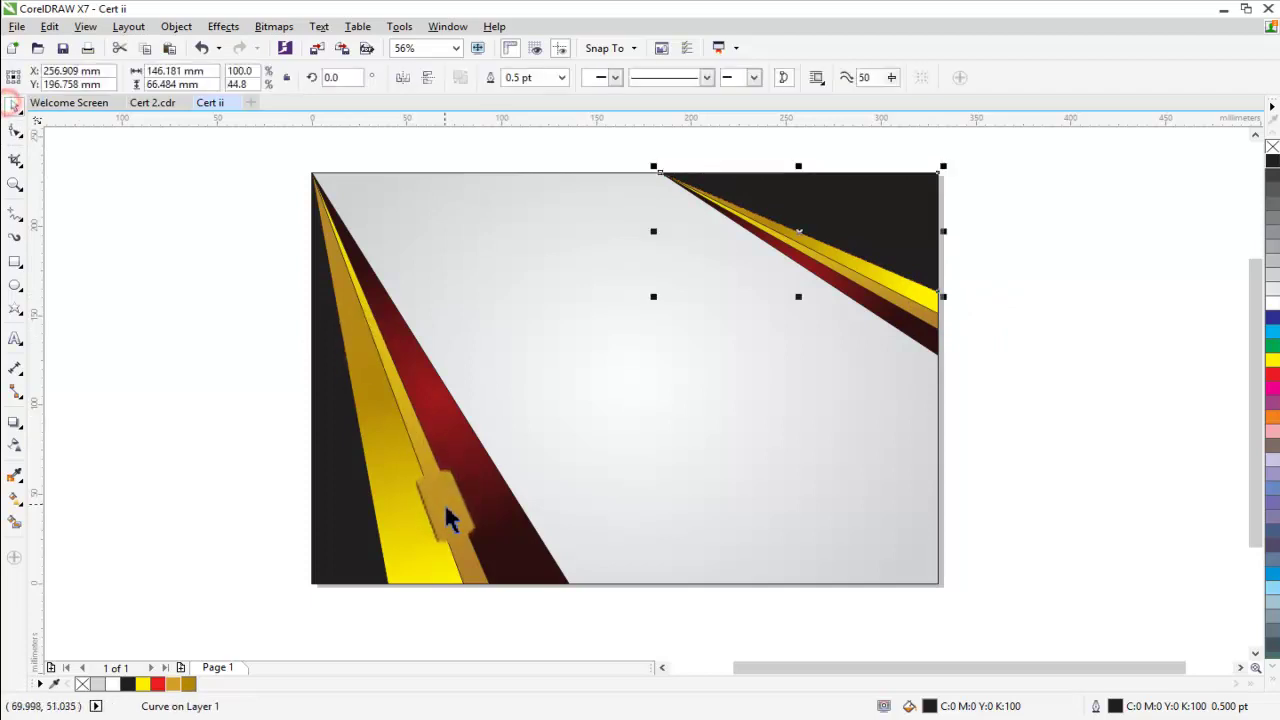
Step: Narrow the left gold strip and the red strip by dragging their right sides inward
{"action": "right_click", "coordinate": [175, 683]}
{"action": "left_click", "coordinate": [619, 516]}
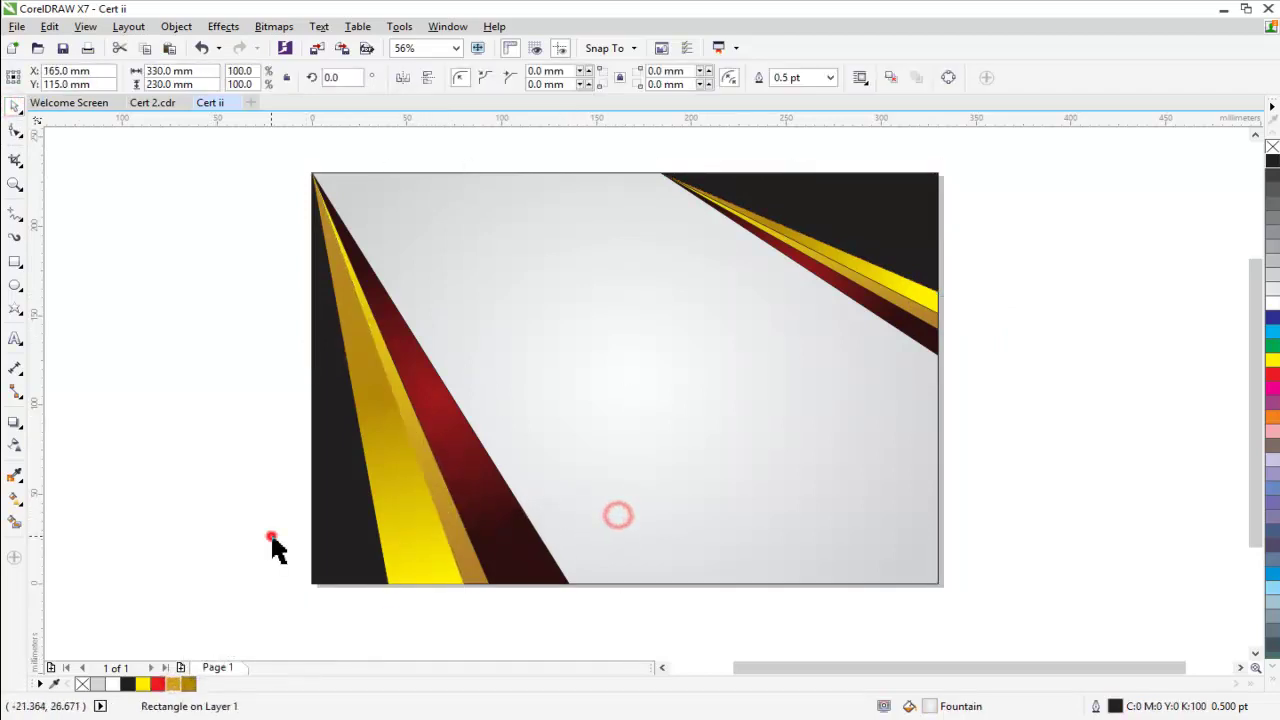
{"action": "left_click", "coordinate": [395, 560]}
{"action": "left_click", "coordinate": [358, 550]}
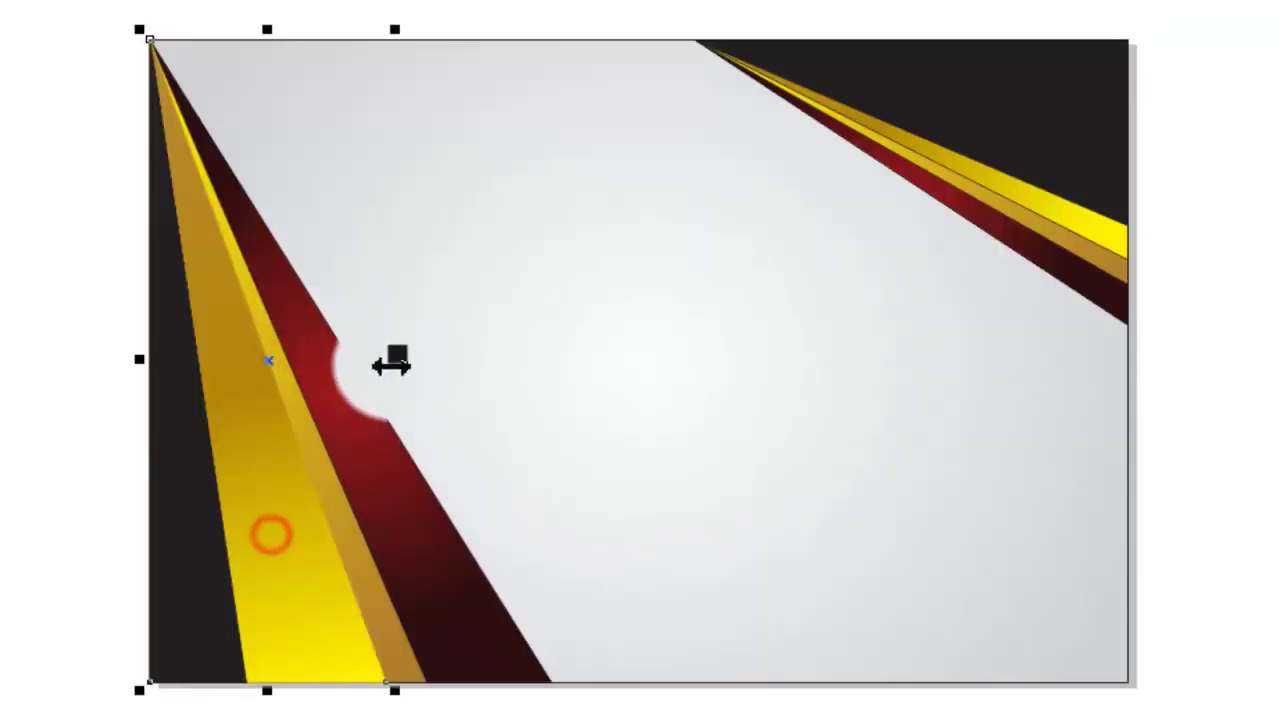
{"action": "left_click_drag", "start_coordinate": [466, 377], "coordinate": [432, 392]}
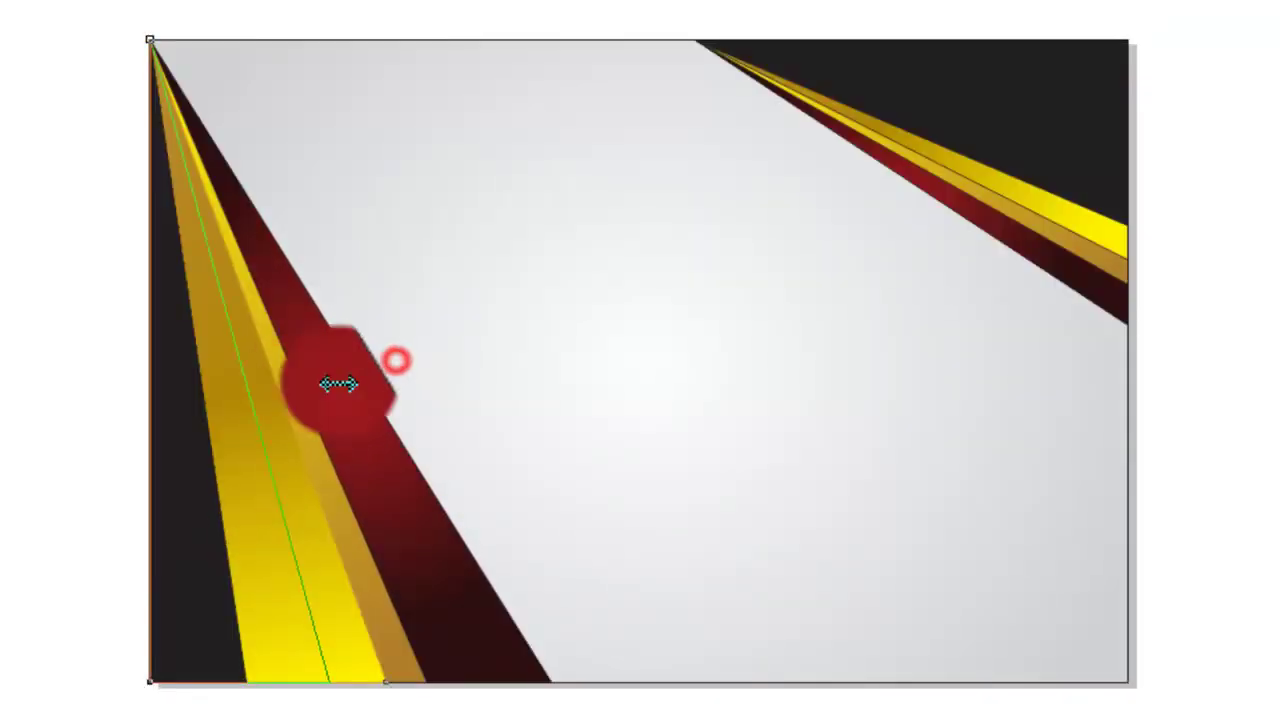
{"action": "left_click_drag", "start_coordinate": [338, 383], "coordinate": [338, 527]}
{"action": "left_click_drag", "start_coordinate": [435, 362], "coordinate": [371, 408]}
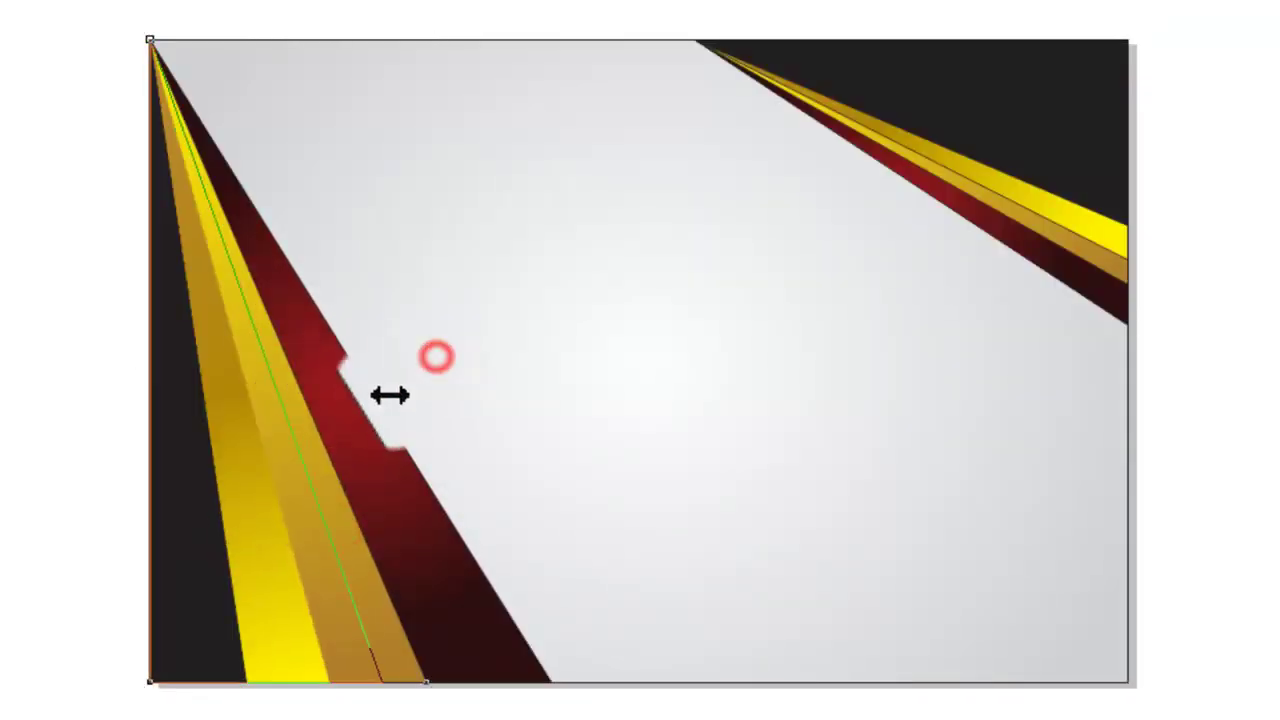
{"action": "mouse_move", "coordinate": [561, 361]}
{"action": "left_mouse_down"}
{"action": "mouse_move", "coordinate": [466, 377]}
{"action": "mouse_move", "coordinate": [283, 580]}
{"action": "left_mouse_up"}
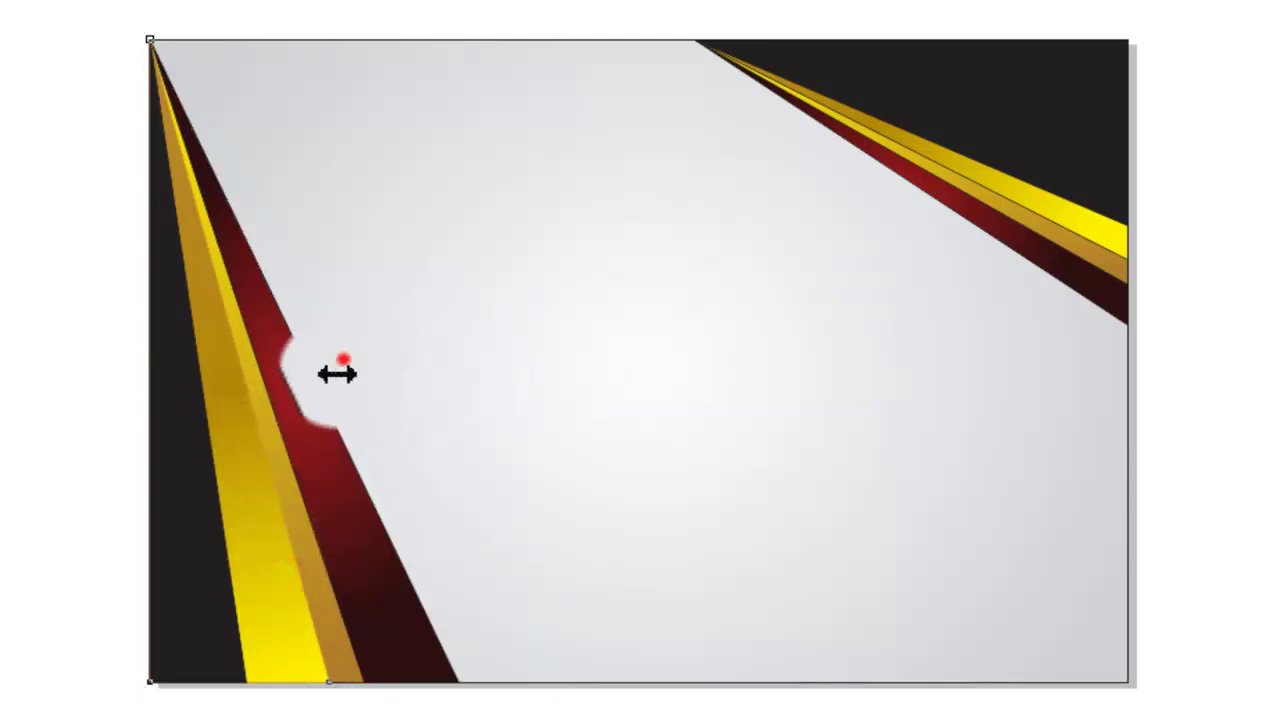
{"action": "left_click", "coordinate": [286, 571]}
{"action": "left_click", "coordinate": [395, 360]}
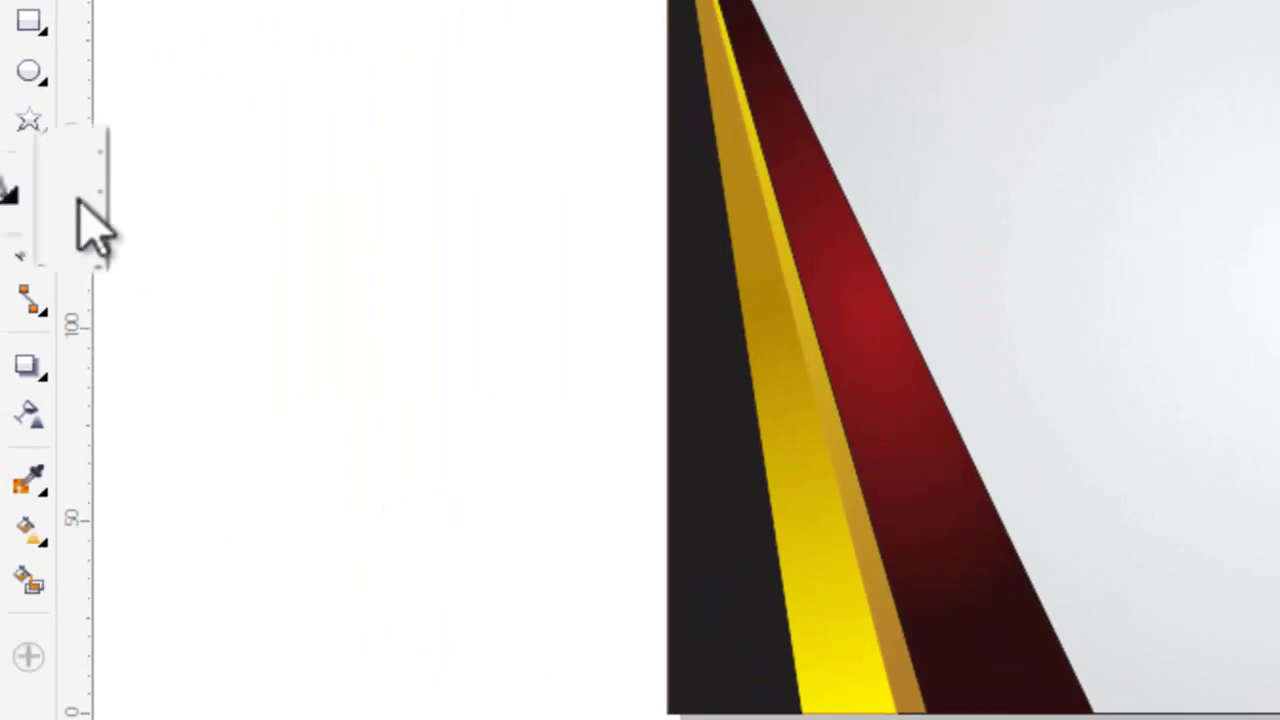
Step: Draw a 25-point star with sharpness 5 and resize it into a ring
{"action": "left_click", "coordinate": [28, 119]}
{"action": "left_click_drag", "start_coordinate": [314, 129], "coordinate": [275, 438]}
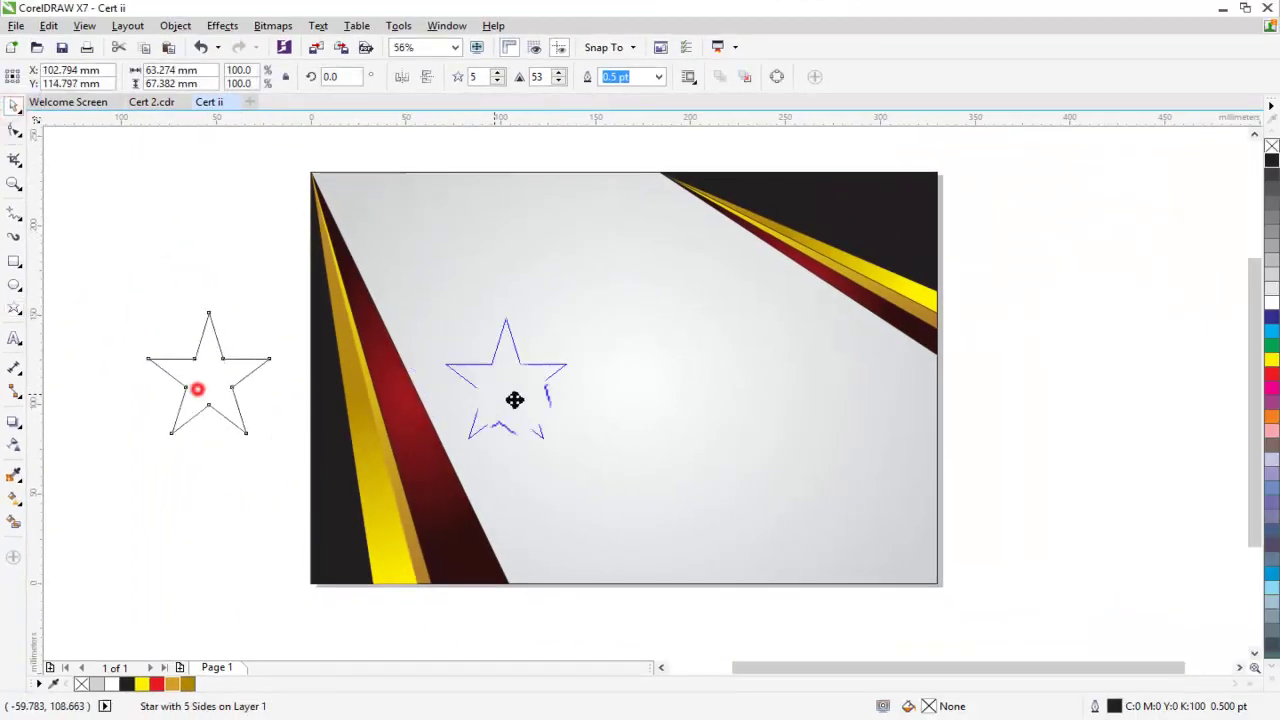
{"action": "left_click_drag", "start_coordinate": [514, 400], "coordinate": [514, 398]}
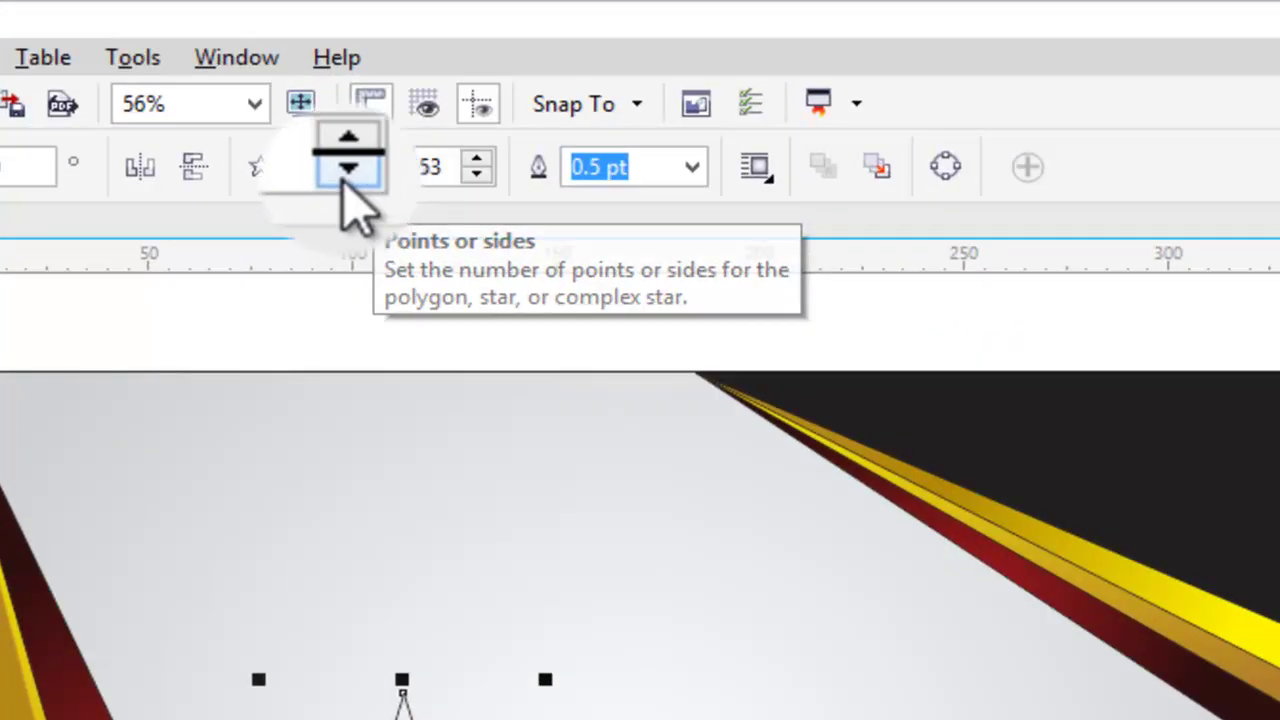
{"action": "left_click", "coordinate": [486, 76]}
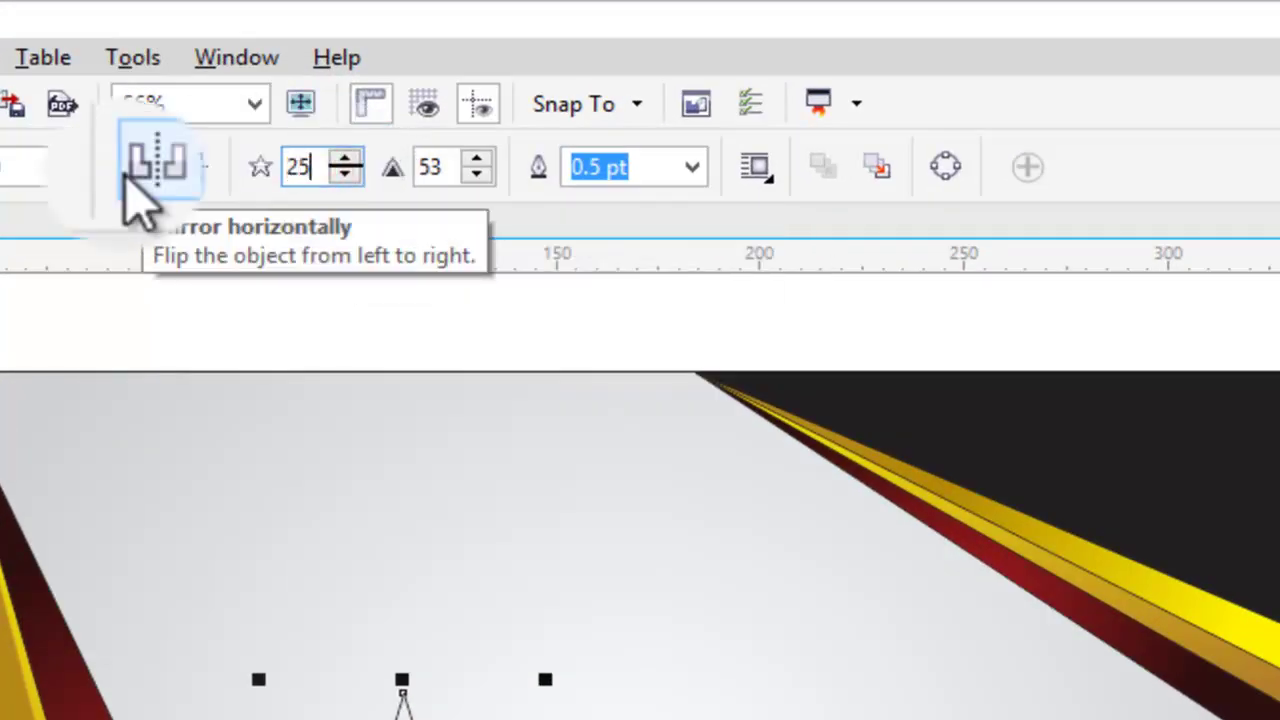
{"action": "left_click", "coordinate": [128, 168]}
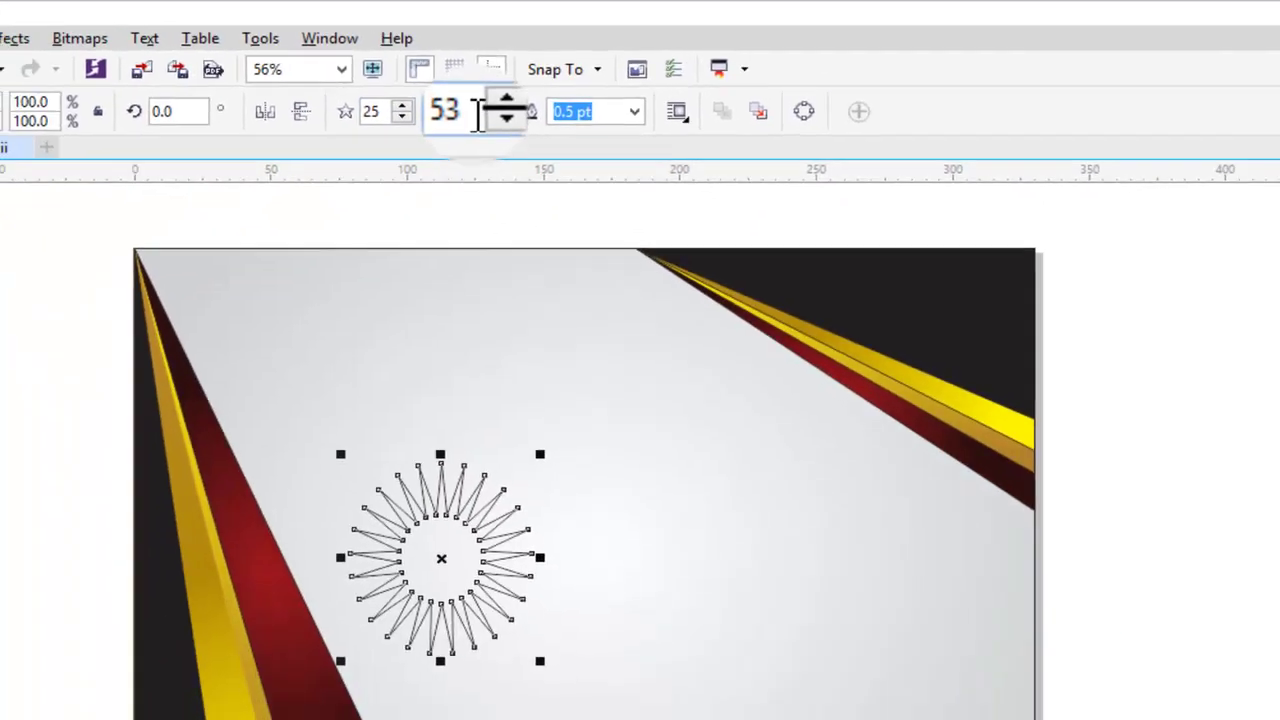
{"action": "left_click", "coordinate": [470, 111]}
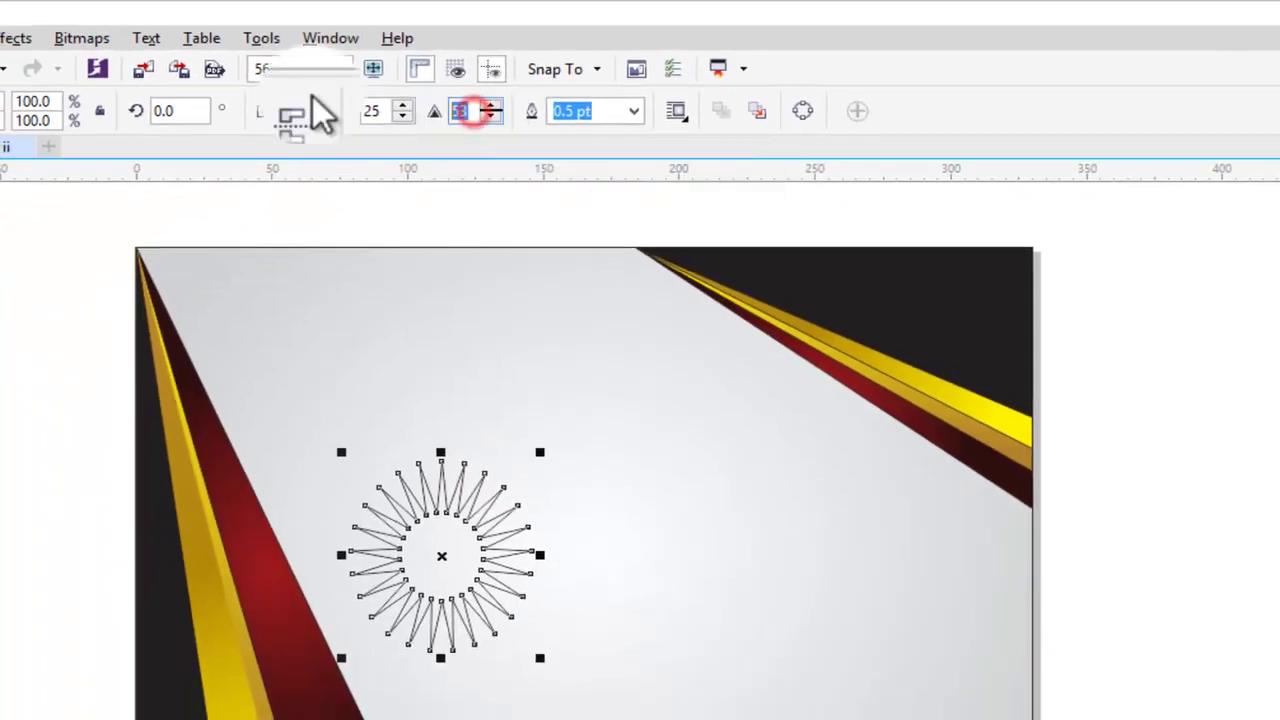
{"action": "type", "text": "5"}
{"action": "key", "text": "Return"}
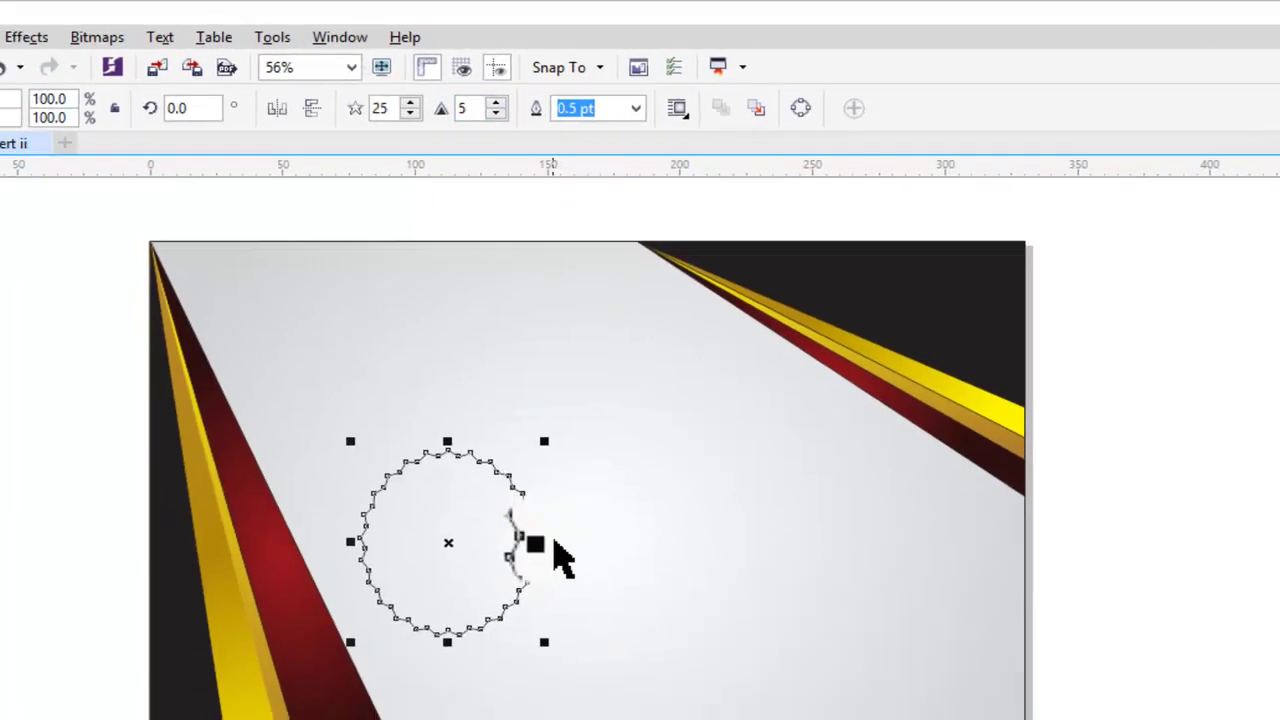
{"action": "left_click_drag", "start_coordinate": [556, 545], "coordinate": [603, 387]}
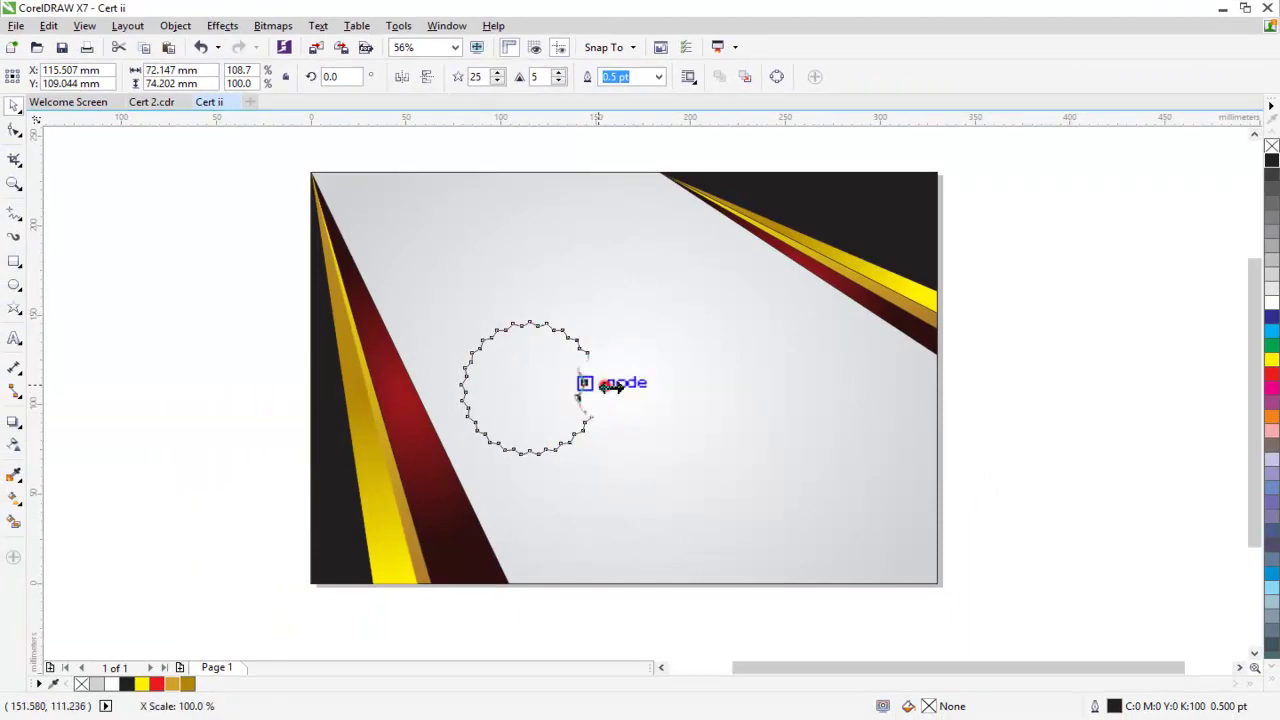
Step: Lock the background rectangle in place and reselect the 25-point star
{"action": "left_click", "coordinate": [569, 255]}
{"action": "left_click", "coordinate": [180, 25]}
{"action": "mouse_move", "coordinate": [196, 325]}
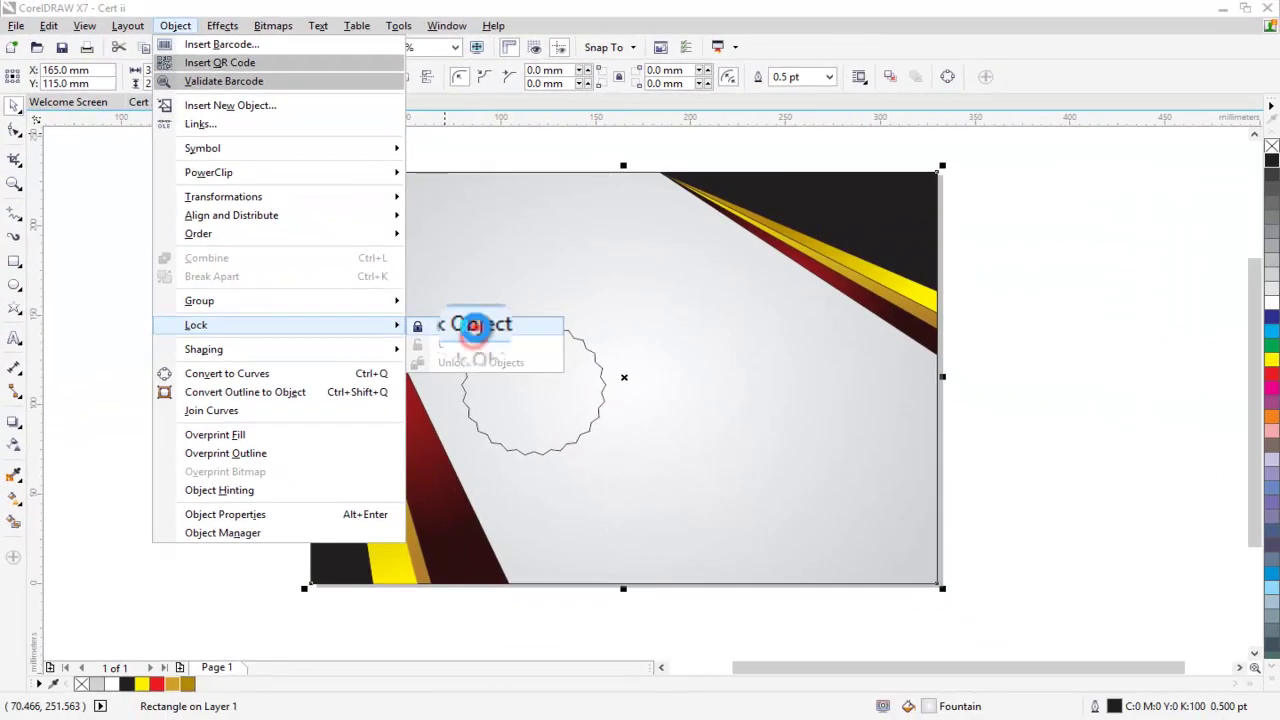
{"action": "left_click", "coordinate": [474, 326]}
{"action": "left_click", "coordinate": [296, 358]}
{"action": "left_click", "coordinate": [527, 368]}
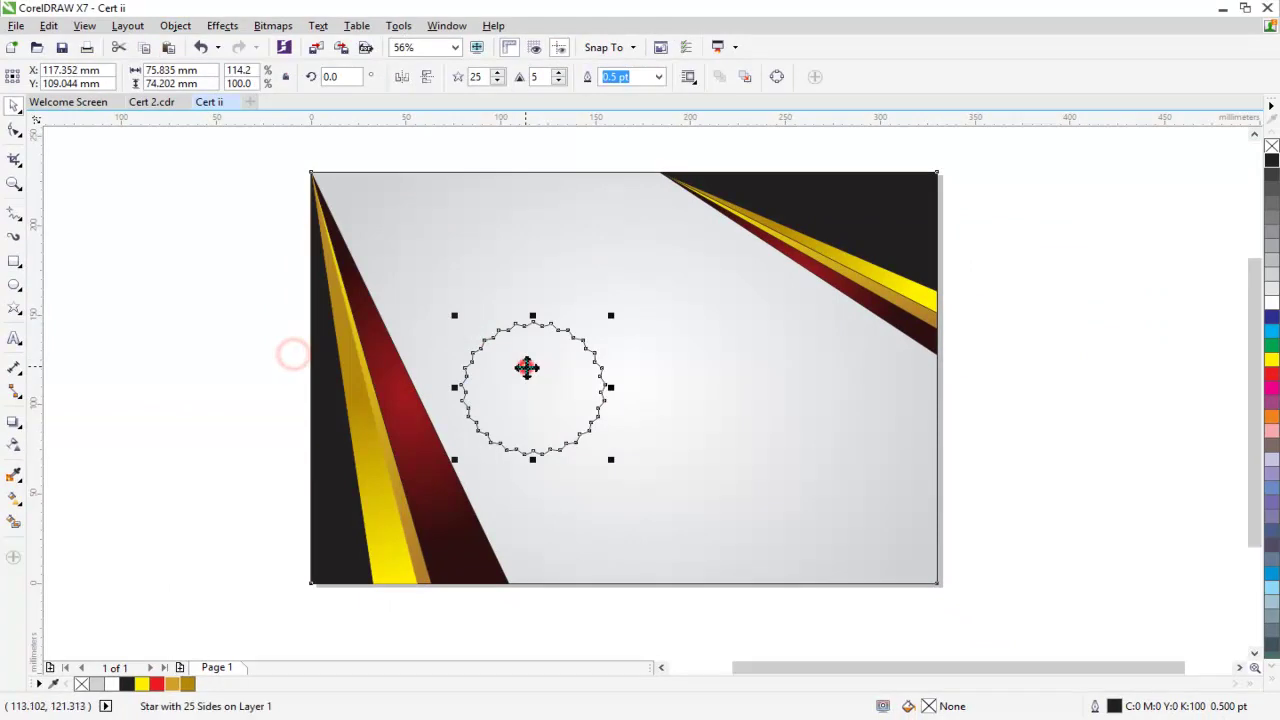
Step: Convert the star to curves and make all its nodes symmetrical for a wavy edge
{"action": "left_click", "coordinate": [15, 131]}
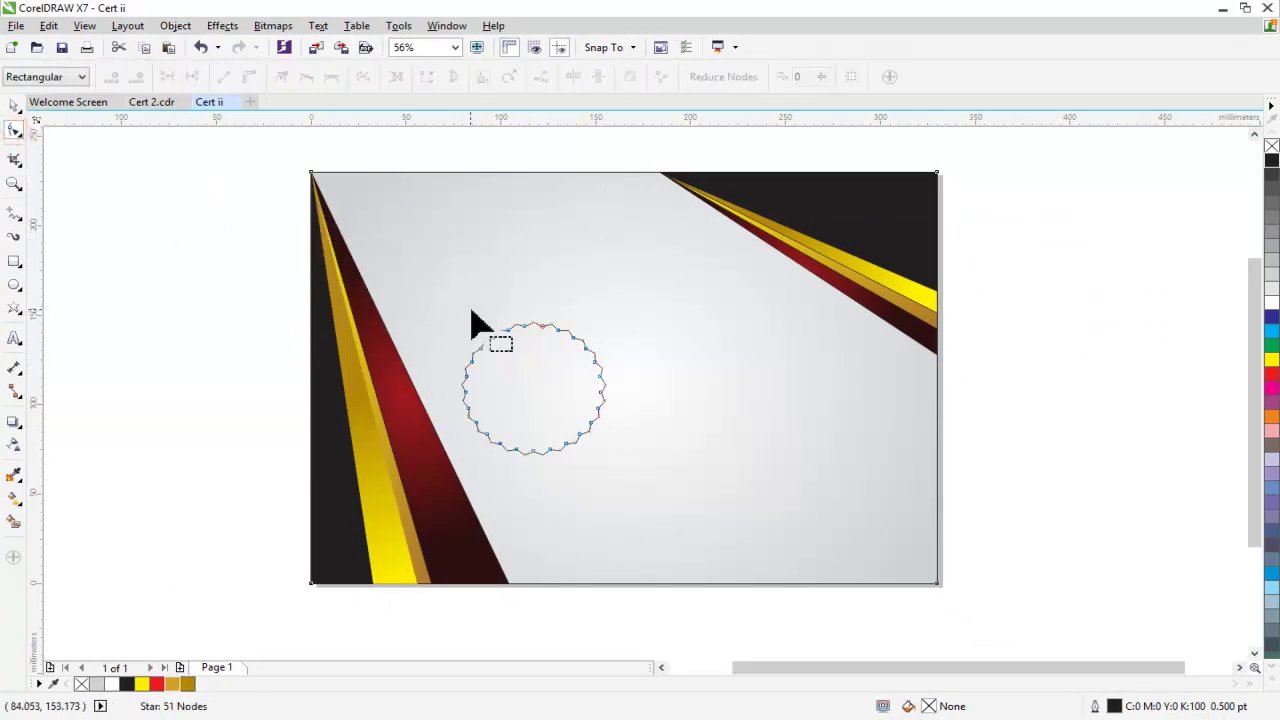
{"action": "left_click", "coordinate": [175, 25]}
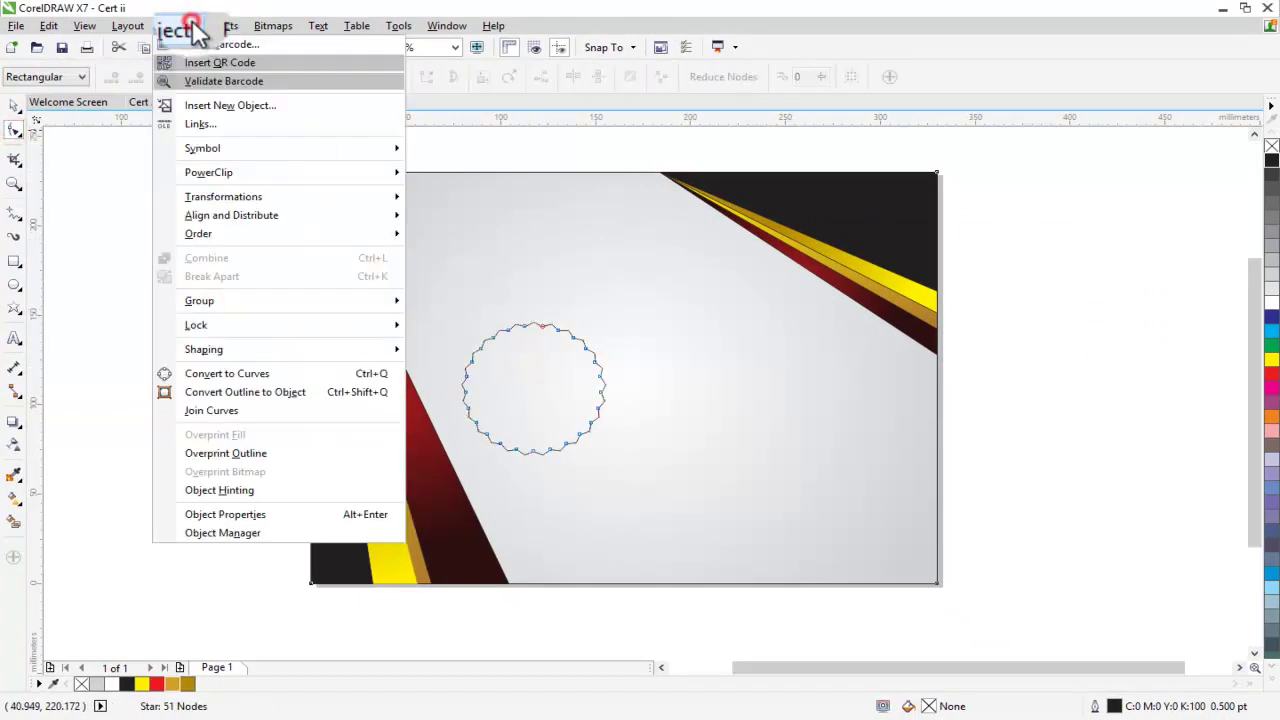
{"action": "left_click", "coordinate": [277, 375]}
{"action": "left_click_drag", "start_coordinate": [410, 268], "coordinate": [581, 445]}
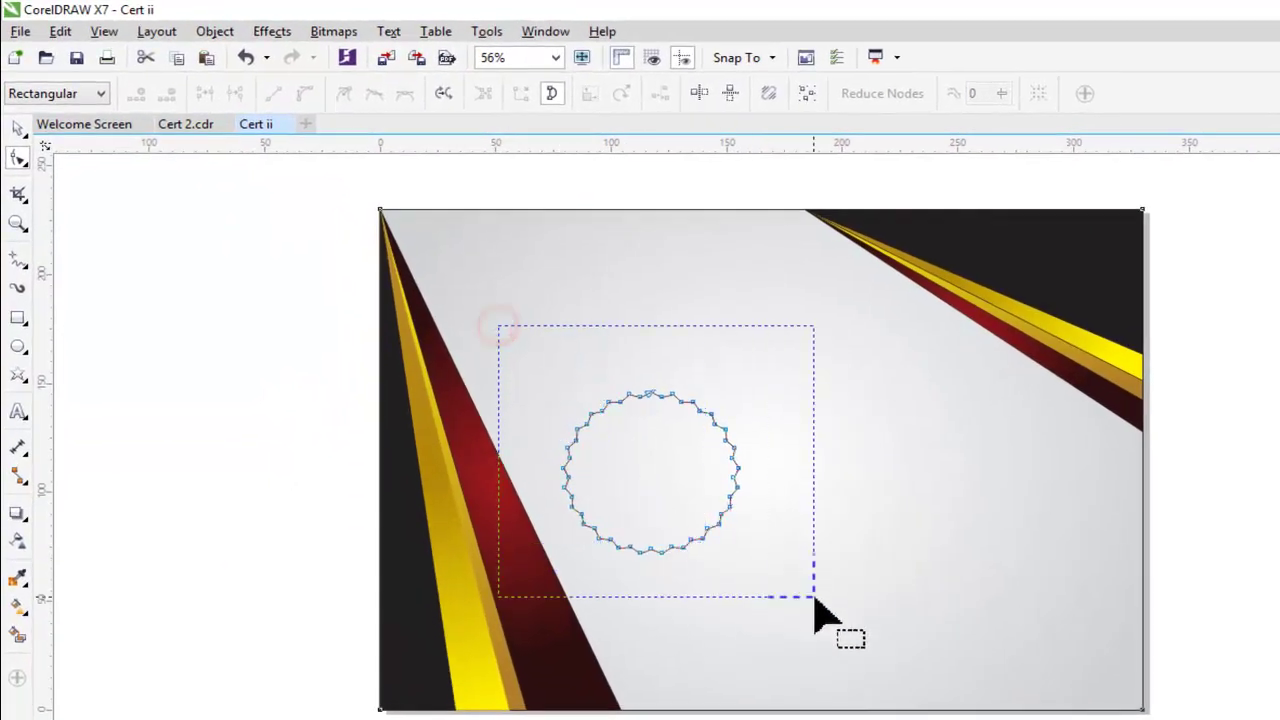
{"action": "left_click_drag", "start_coordinate": [813, 597], "coordinate": [814, 598]}
{"action": "left_click", "coordinate": [373, 96]}
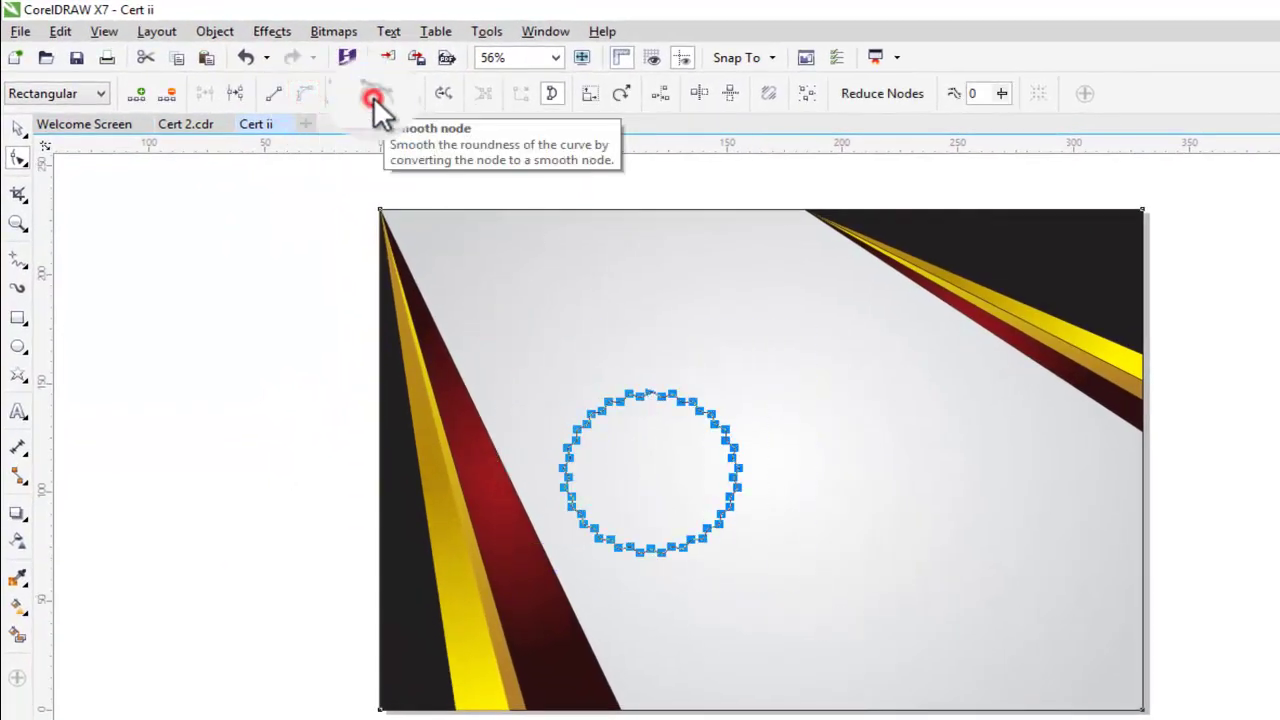
{"action": "left_click", "coordinate": [403, 98]}
{"action": "left_click", "coordinate": [345, 94]}
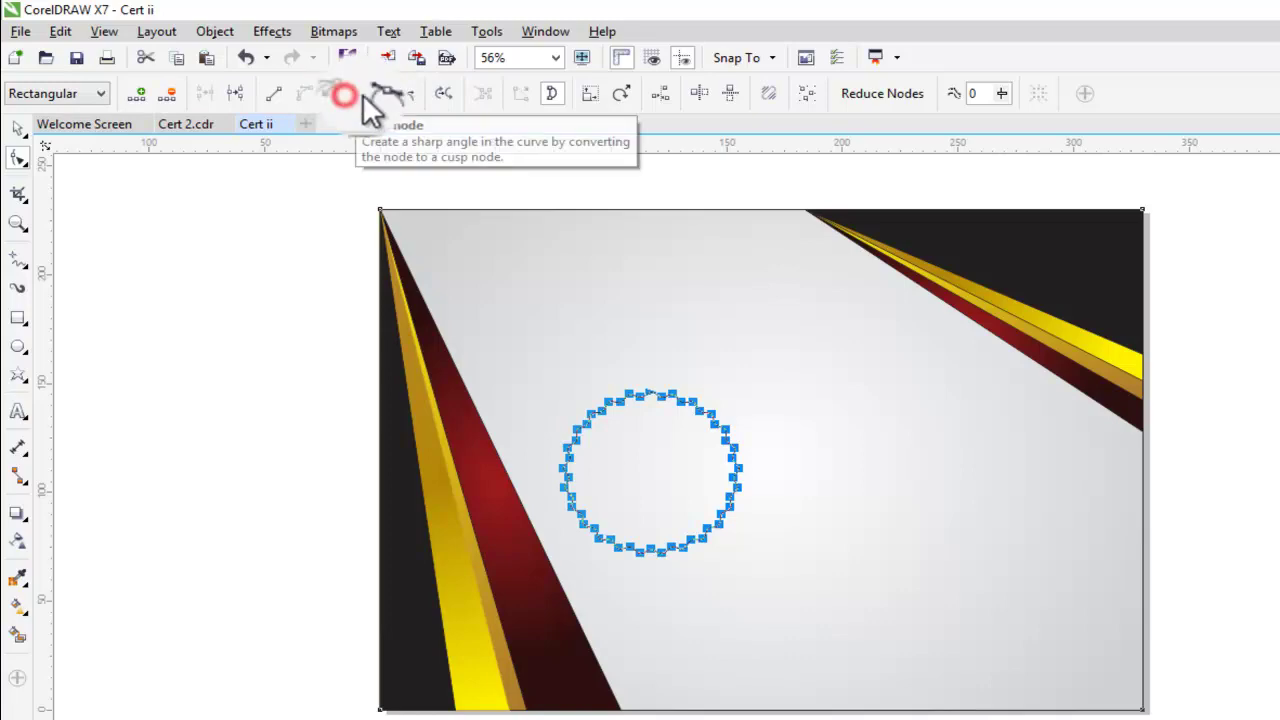
{"action": "left_click", "coordinate": [232, 309]}
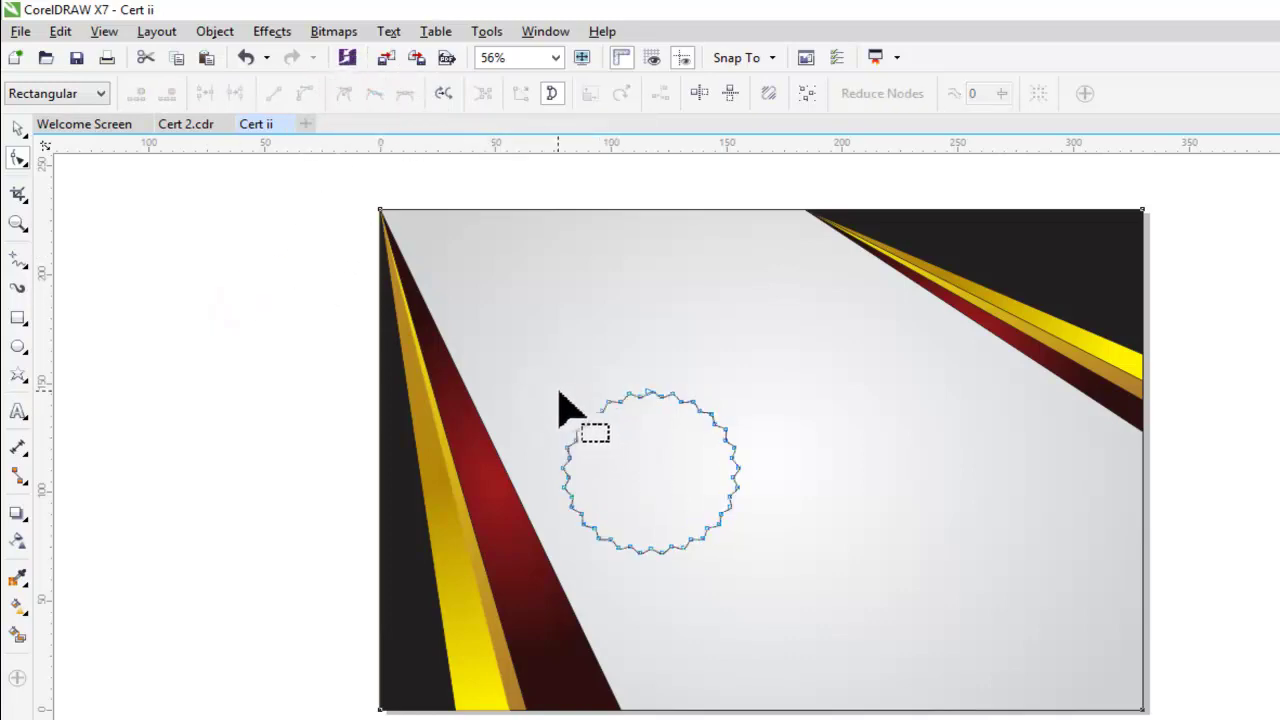
{"action": "left_click_drag", "start_coordinate": [737, 568], "coordinate": [737, 568]}
{"action": "left_click", "coordinate": [406, 95]}
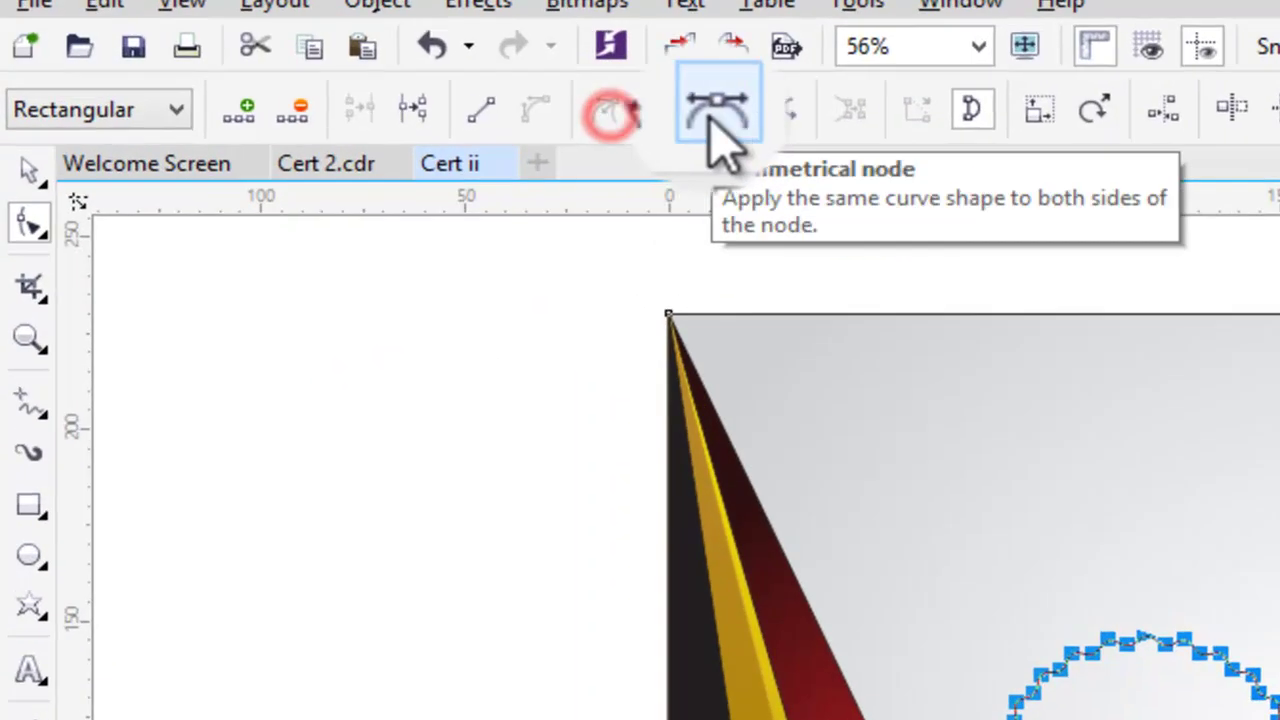
Step: Select the finished wavy-edged circle as a whole object
{"action": "left_click", "coordinate": [28, 168]}
{"action": "left_click", "coordinate": [434, 557]}
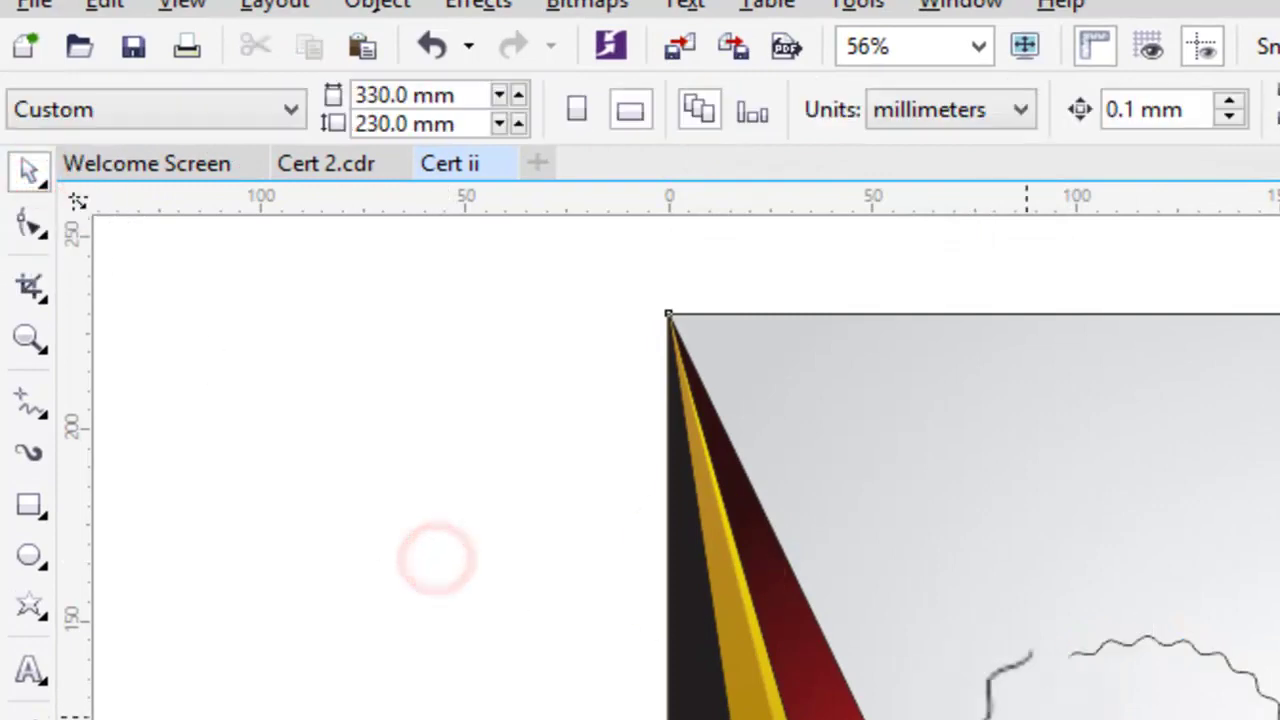
{"action": "left_click", "coordinate": [687, 508]}
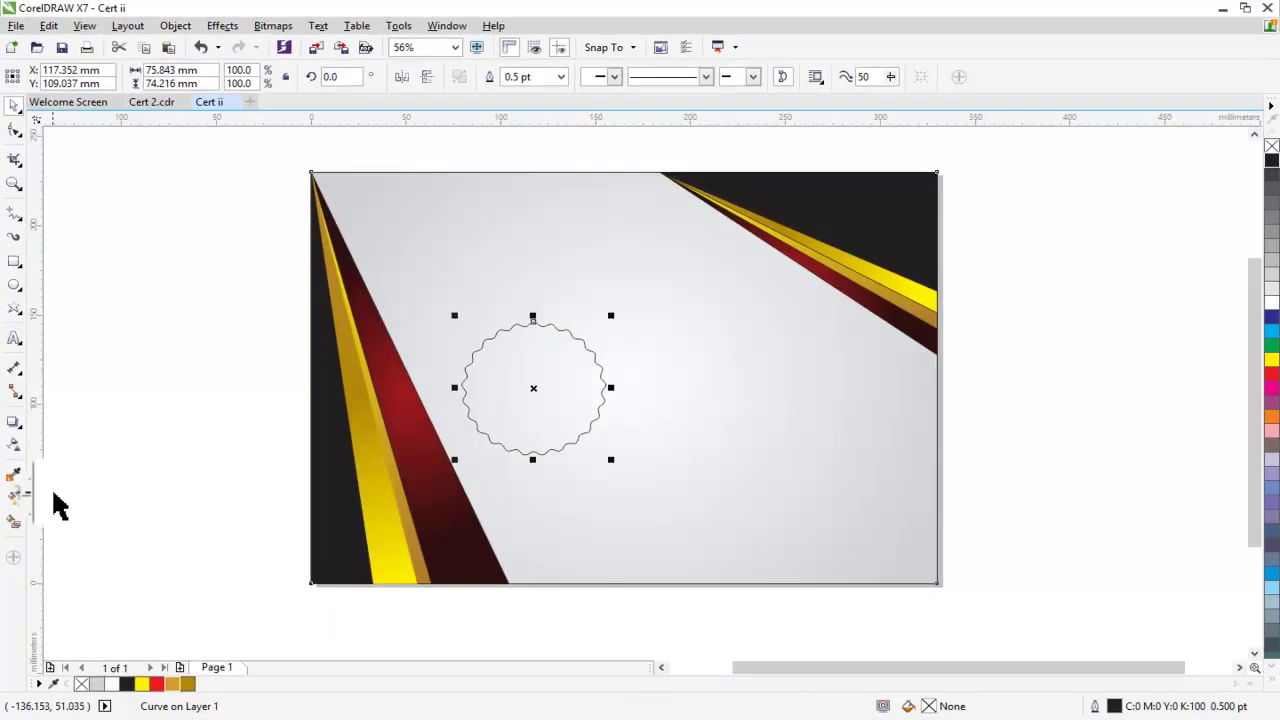
{"action": "left_click", "coordinate": [13, 497]}
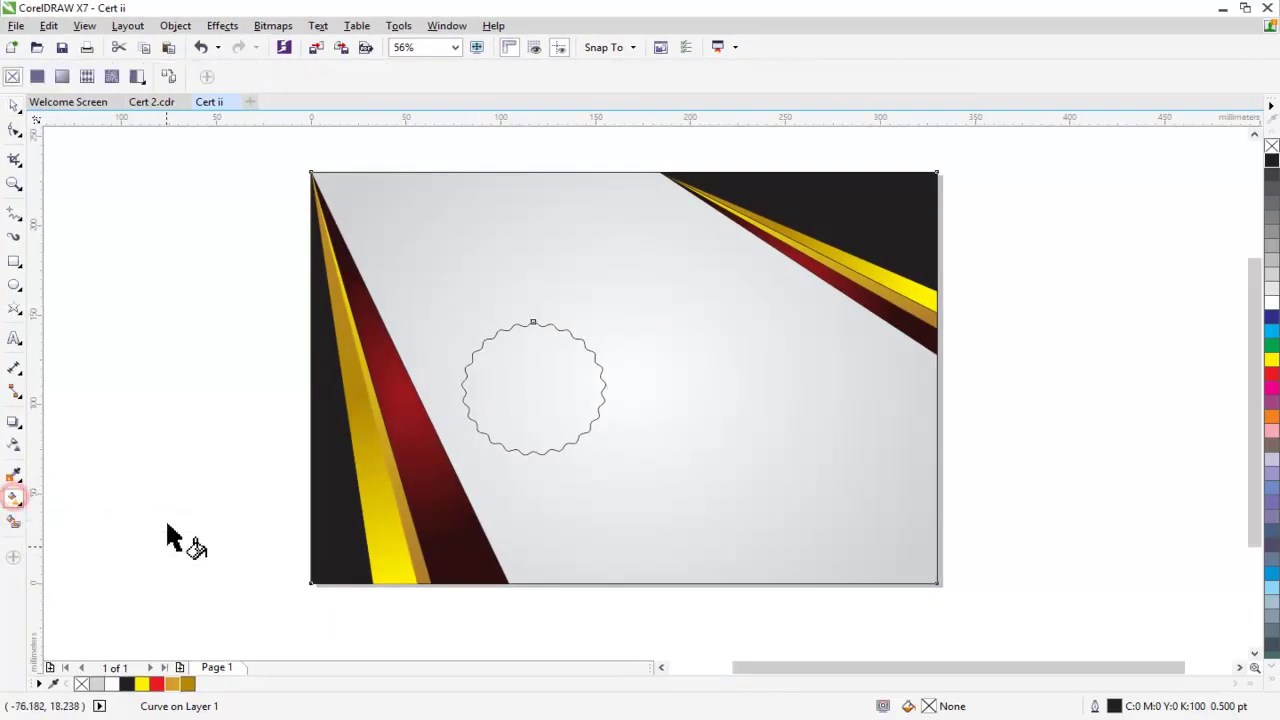
Step: Apply a linear gradient fill to the wavy seal, angled diagonally across it
{"action": "left_click", "coordinate": [171, 76]}
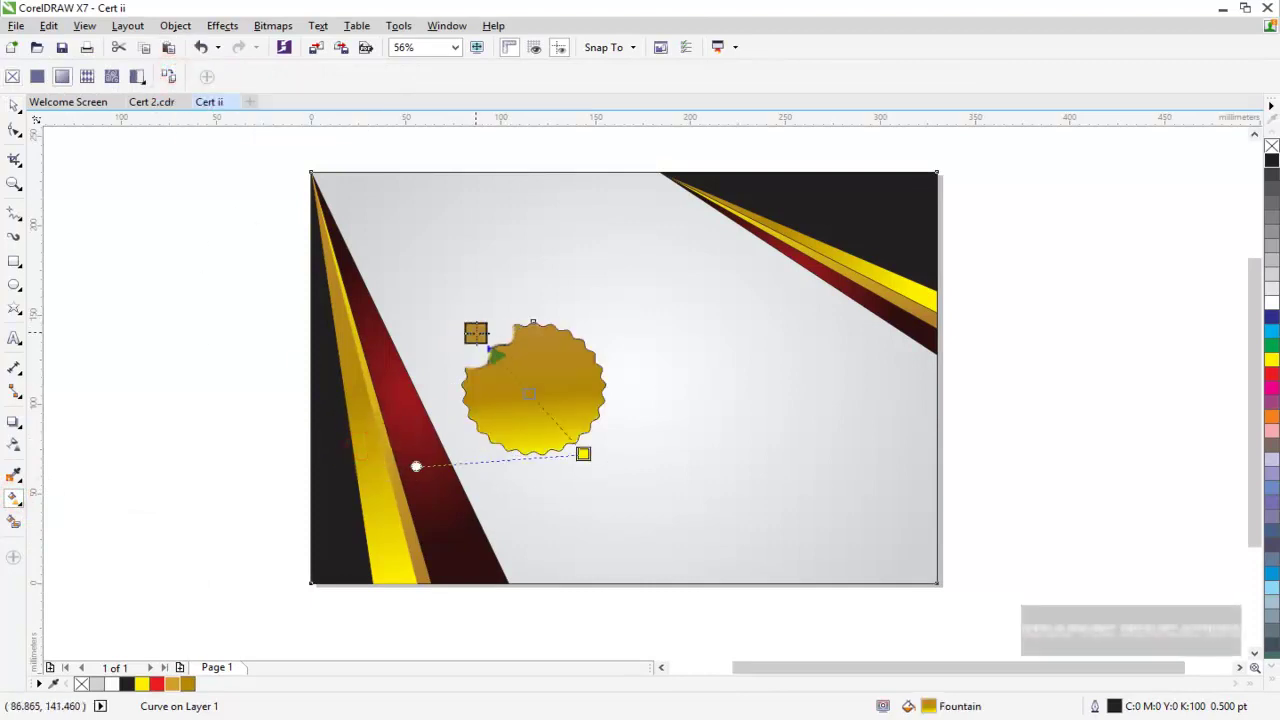
{"action": "left_click_drag", "start_coordinate": [475, 332], "coordinate": [640, 506]}
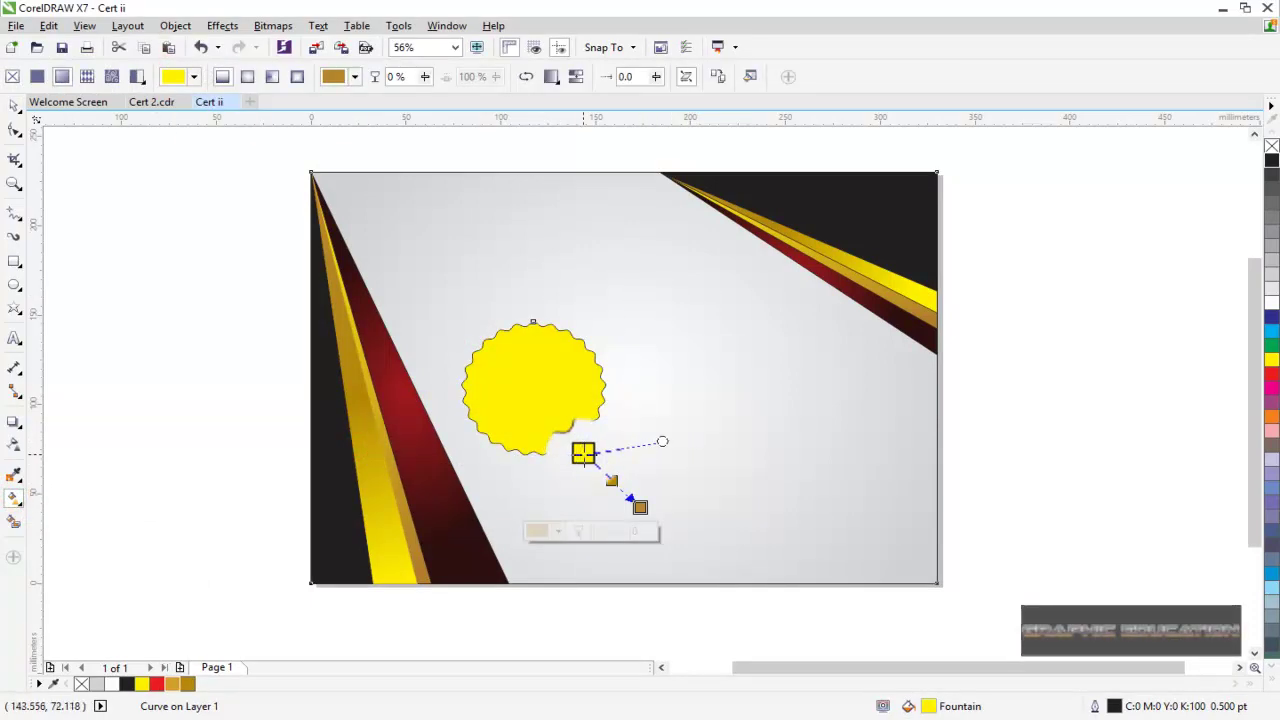
{"action": "mouse_move", "coordinate": [583, 454]}
{"action": "left_mouse_down"}
{"action": "mouse_move", "coordinate": [515, 292]}
{"action": "mouse_move", "coordinate": [500, 326]}
{"action": "left_mouse_up"}
{"action": "left_click_drag", "start_coordinate": [640, 497], "coordinate": [568, 460]}
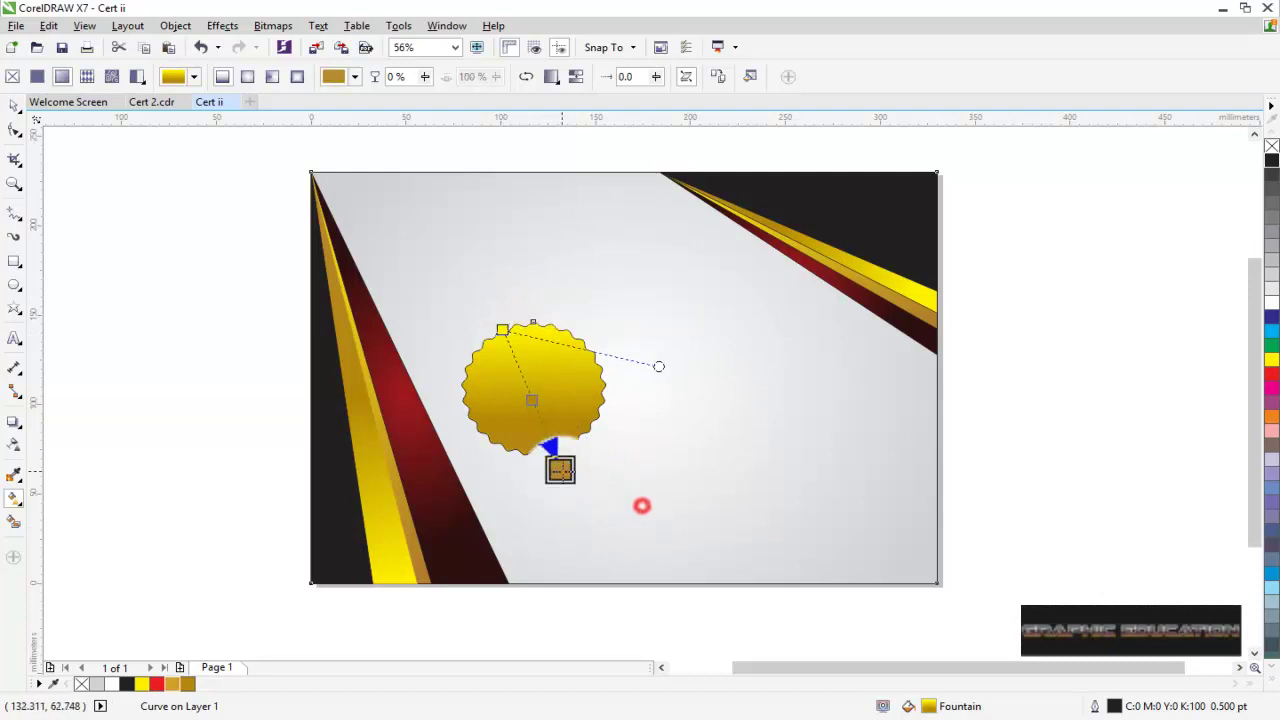
{"action": "left_click_drag", "start_coordinate": [502, 329], "coordinate": [509, 342]}
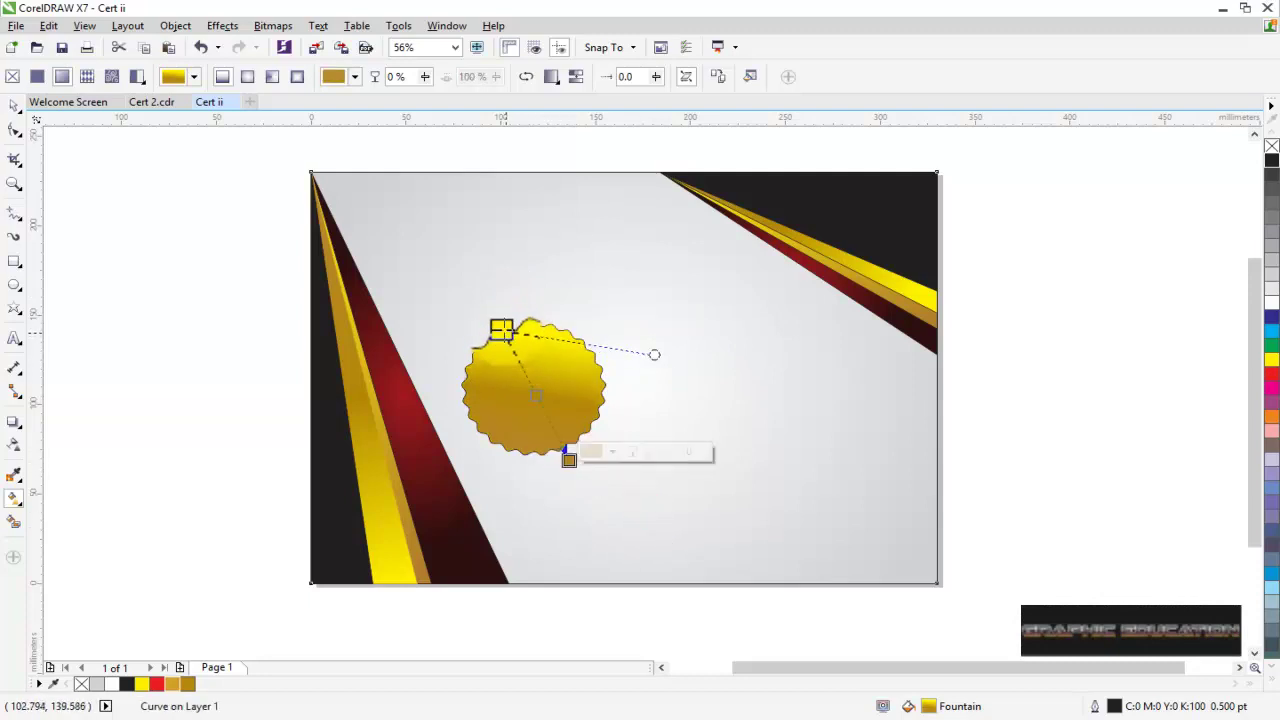
Step: Set the top gradient stop to golden brown and the middle stop to the stripe's yellow
{"action": "left_click", "coordinate": [545, 321]}
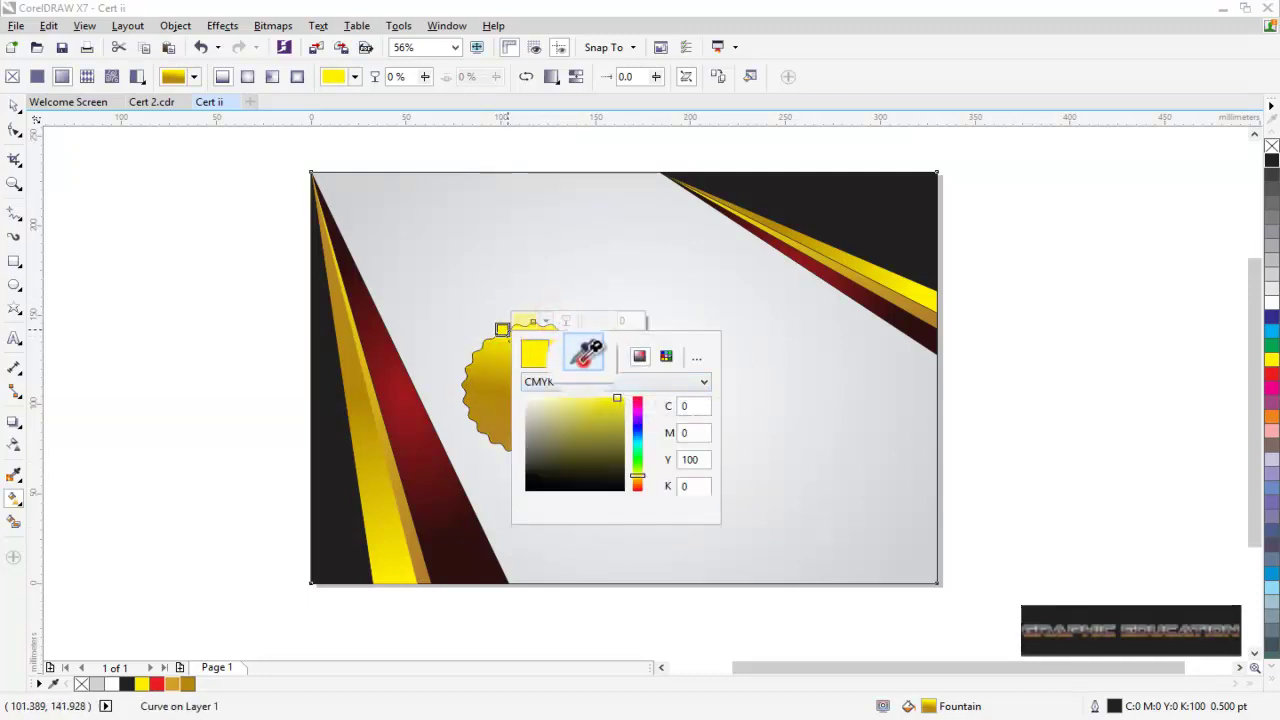
{"action": "left_click", "coordinate": [588, 352]}
{"action": "left_click", "coordinate": [493, 424]}
{"action": "left_click", "coordinate": [662, 268]}
{"action": "left_click", "coordinate": [533, 400]}
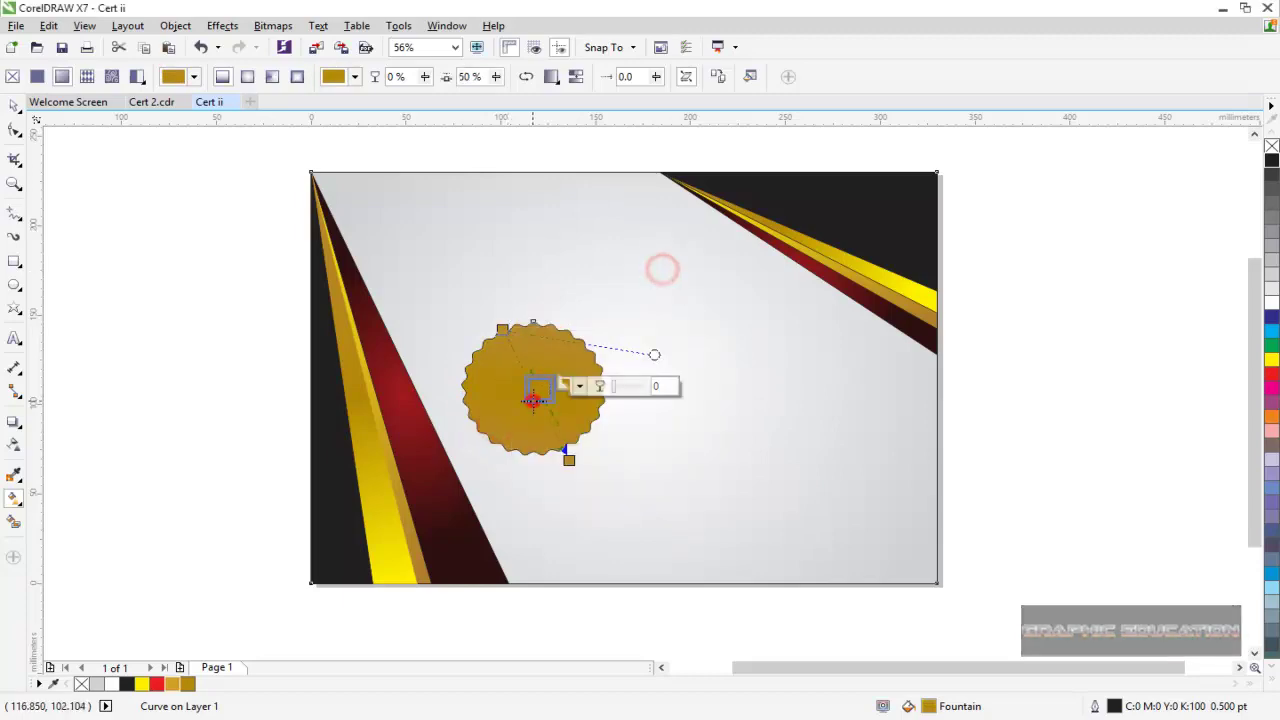
{"action": "left_click", "coordinate": [579, 386]}
{"action": "left_click", "coordinate": [617, 421]}
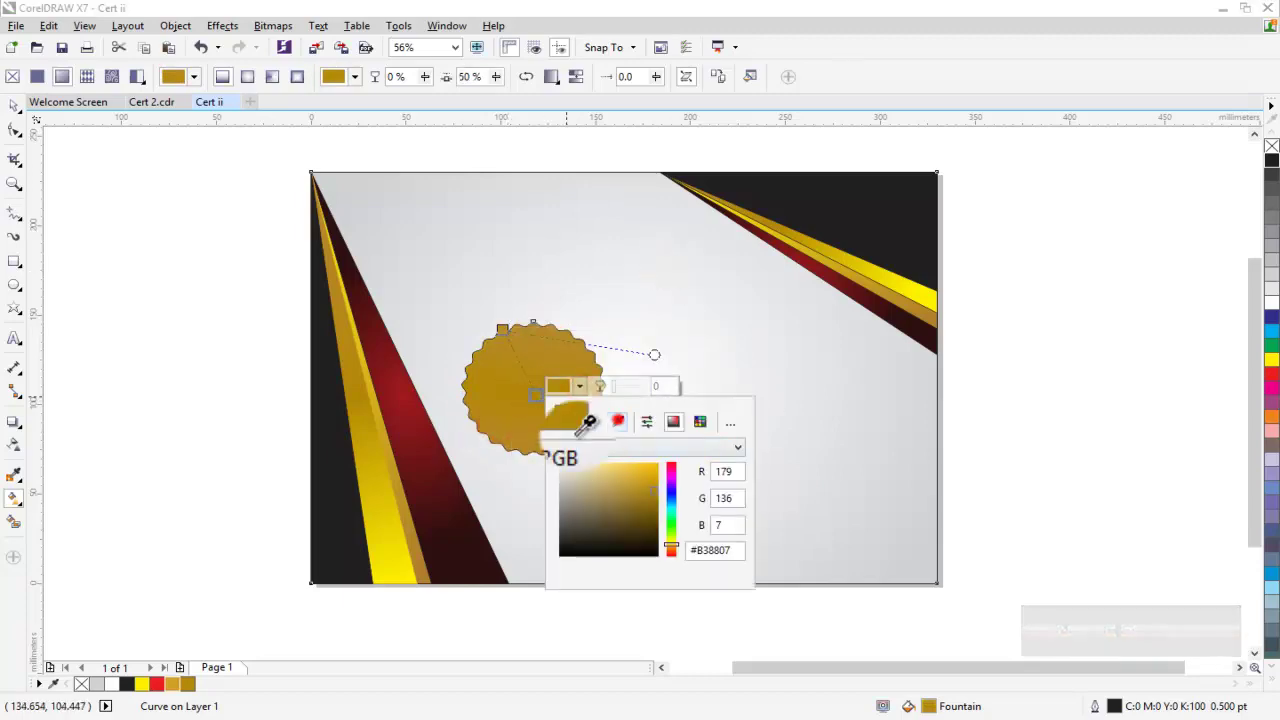
{"action": "left_click", "coordinate": [386, 531]}
{"action": "left_click", "coordinate": [621, 324]}
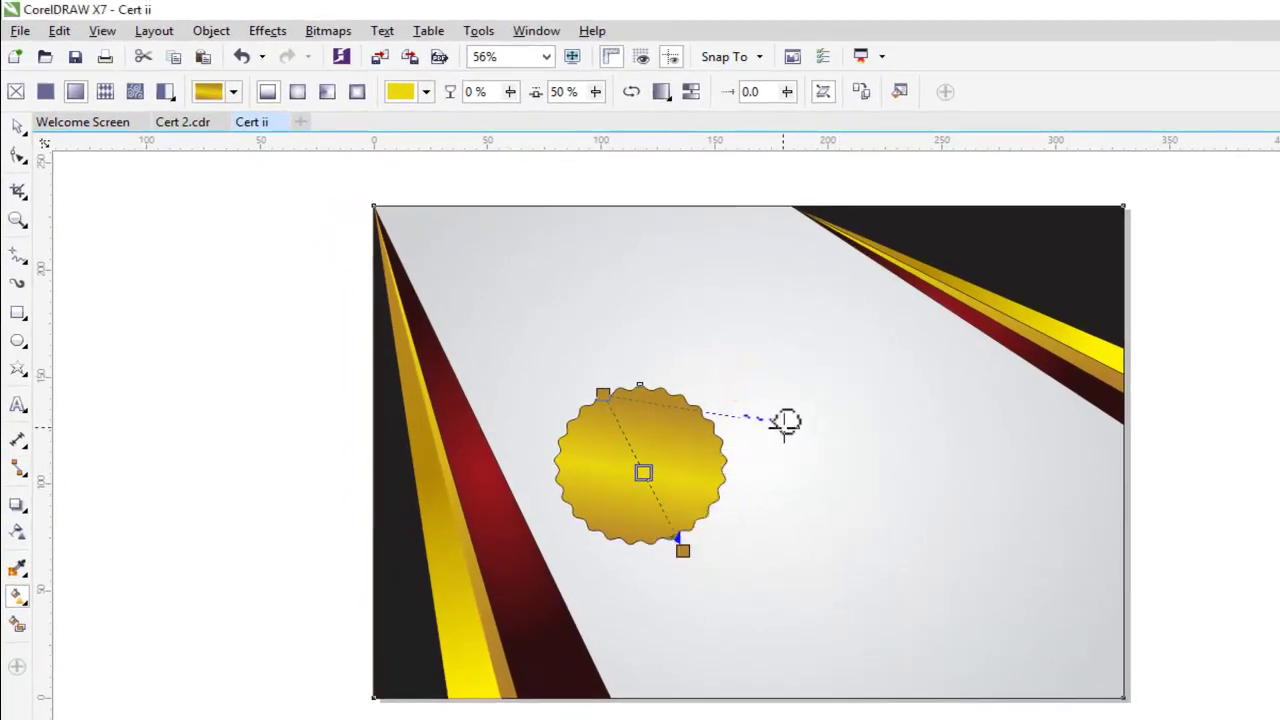
Step: Stretch the gradient toward the upper right and set the bottom stop to RGB 176, 115, 9
{"action": "left_click_drag", "start_coordinate": [785, 421], "coordinate": [757, 336]}
{"action": "left_click", "coordinate": [680, 545]}
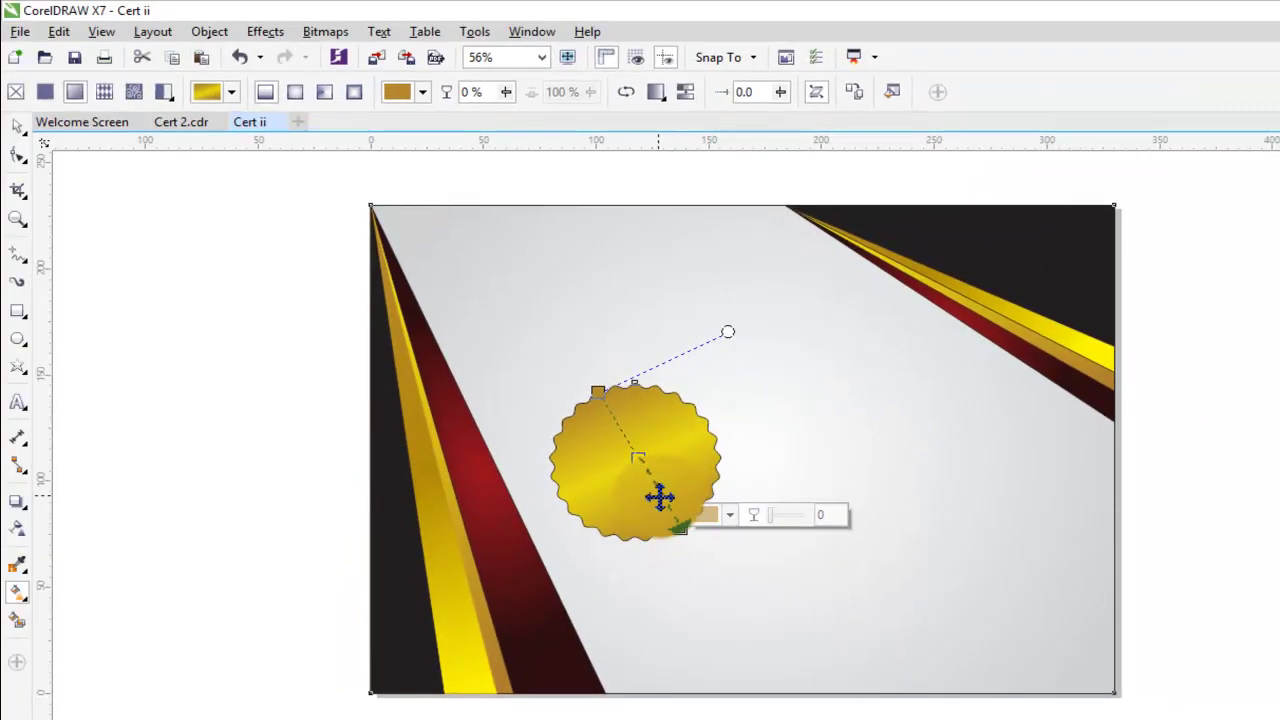
{"action": "left_click_drag", "start_coordinate": [660, 497], "coordinate": [705, 505]}
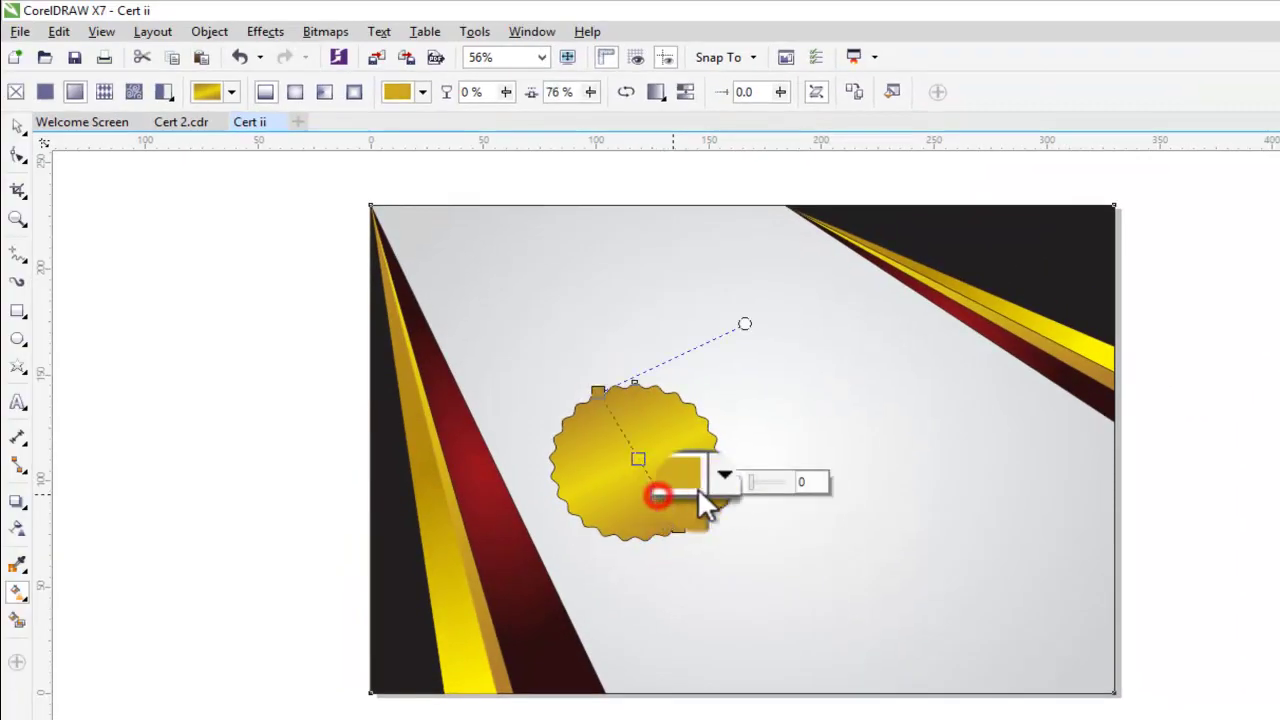
{"action": "left_click", "coordinate": [700, 485]}
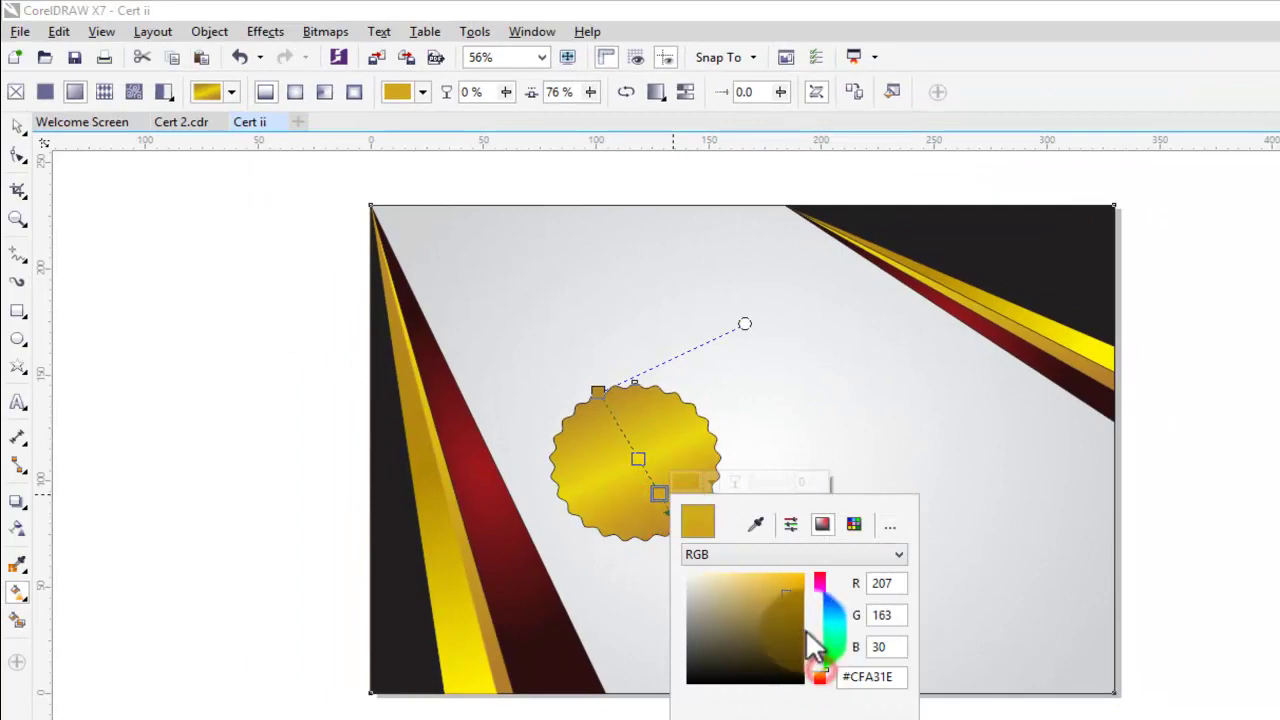
{"action": "left_click", "coordinate": [801, 621]}
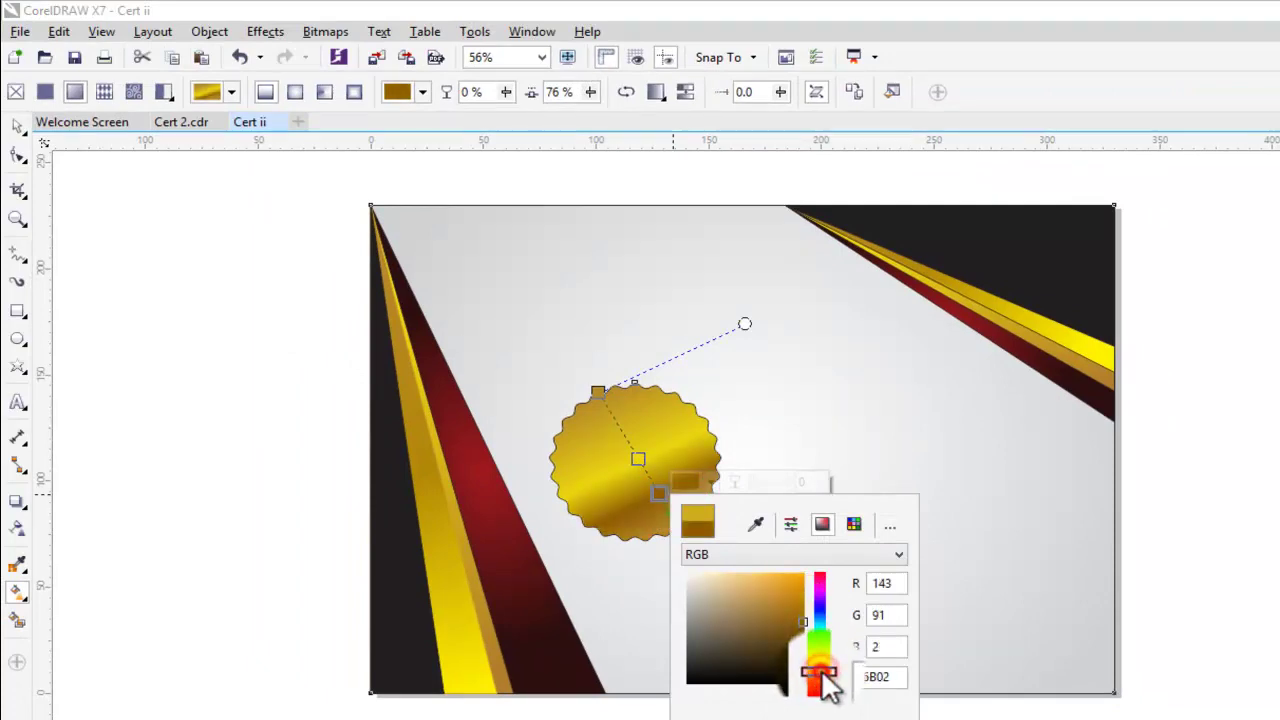
{"action": "left_click", "coordinate": [805, 598]}
{"action": "left_click_drag", "start_coordinate": [805, 598], "coordinate": [800, 606]}
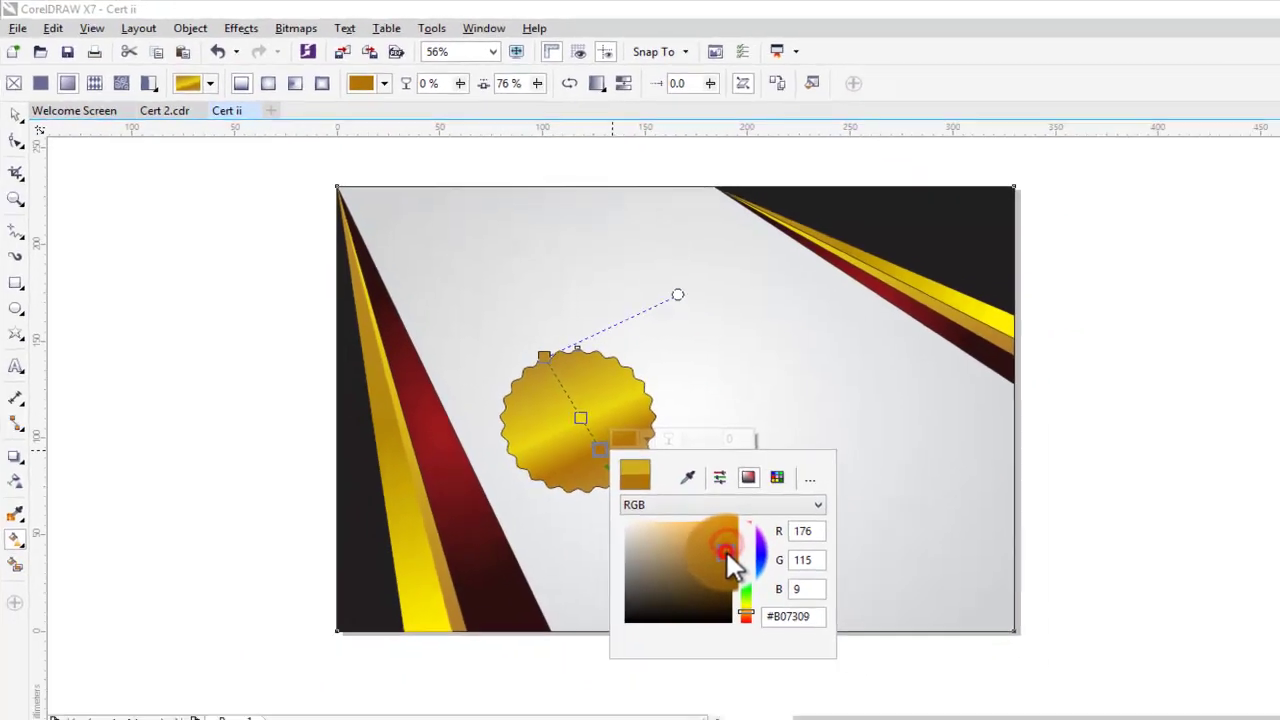
{"action": "left_click", "coordinate": [290, 495]}
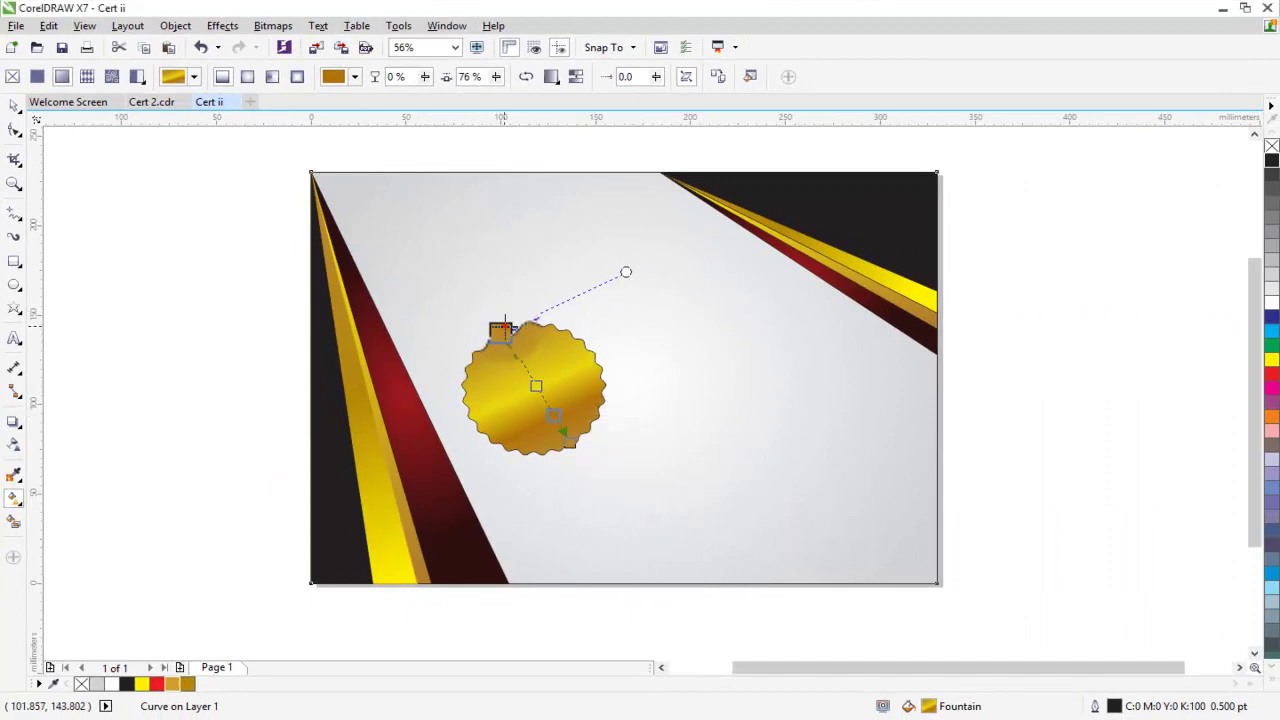
Step: Draw a circle over the gold seal with the Ellipse tool
{"action": "left_click", "coordinate": [12, 104]}
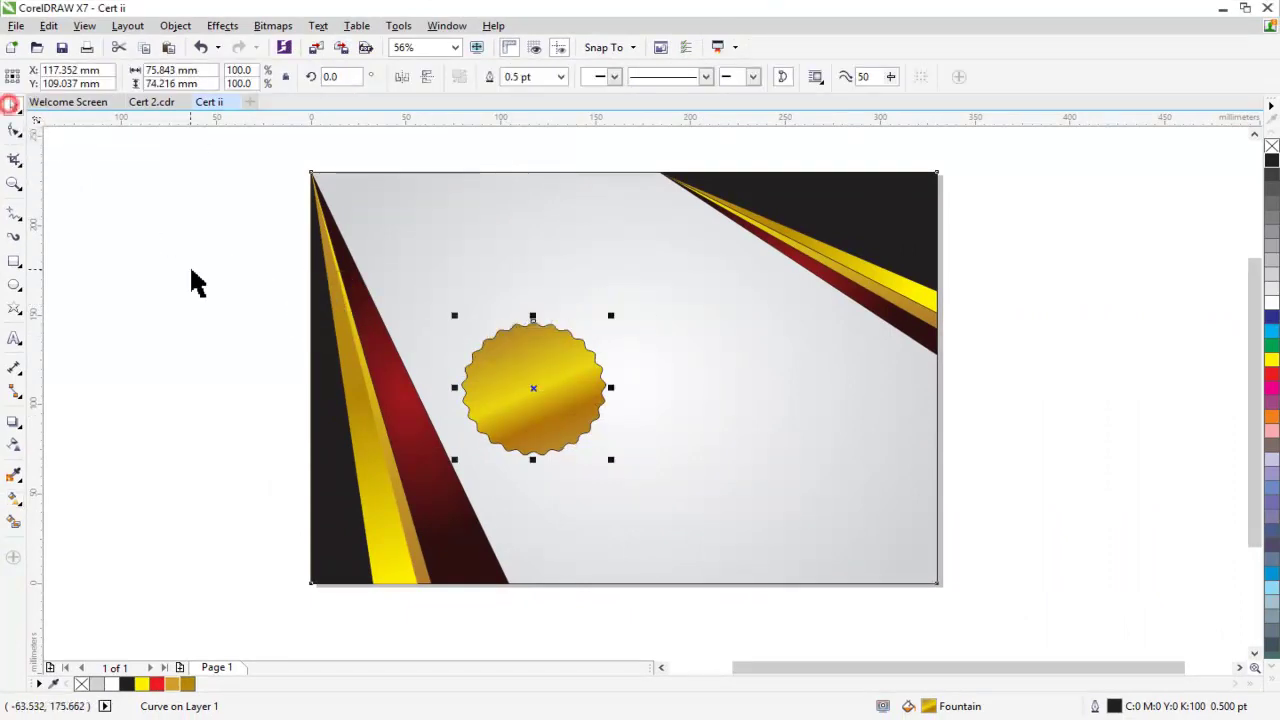
{"action": "left_click", "coordinate": [154, 280]}
{"action": "left_click", "coordinate": [14, 285]}
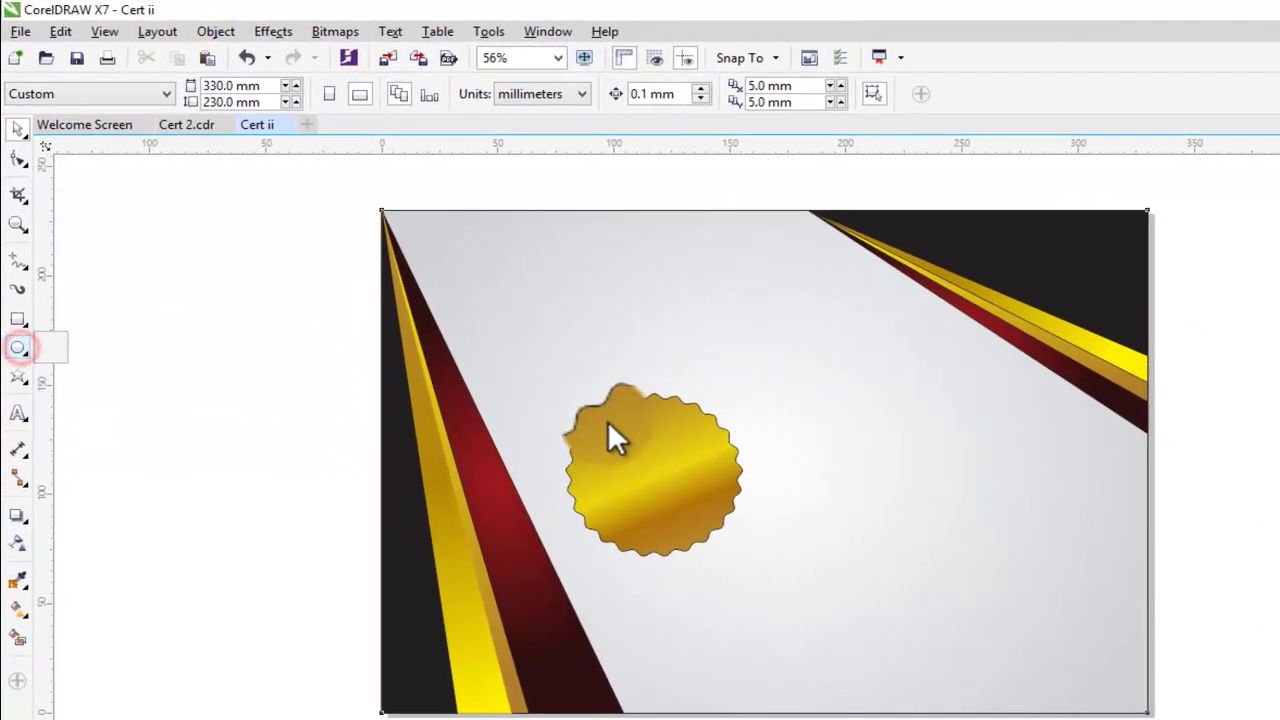
{"action": "left_click", "coordinate": [19, 347]}
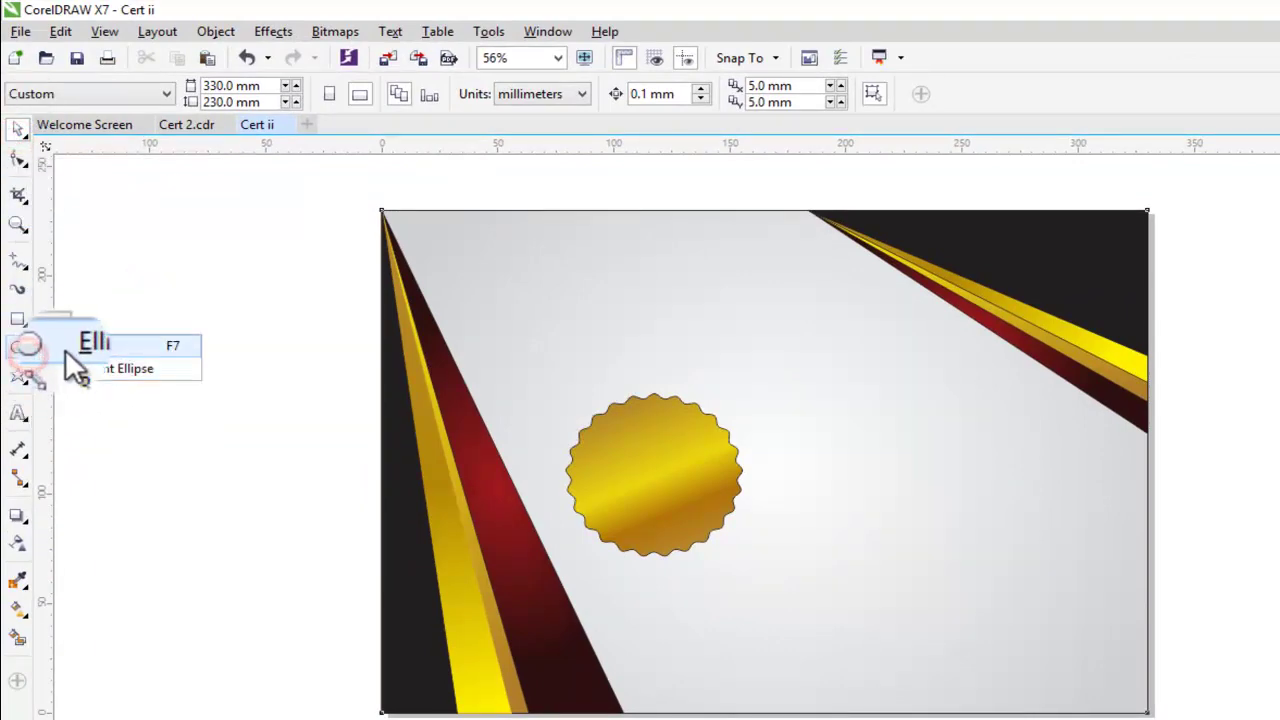
{"action": "left_click_drag", "start_coordinate": [612, 424], "coordinate": [719, 513]}
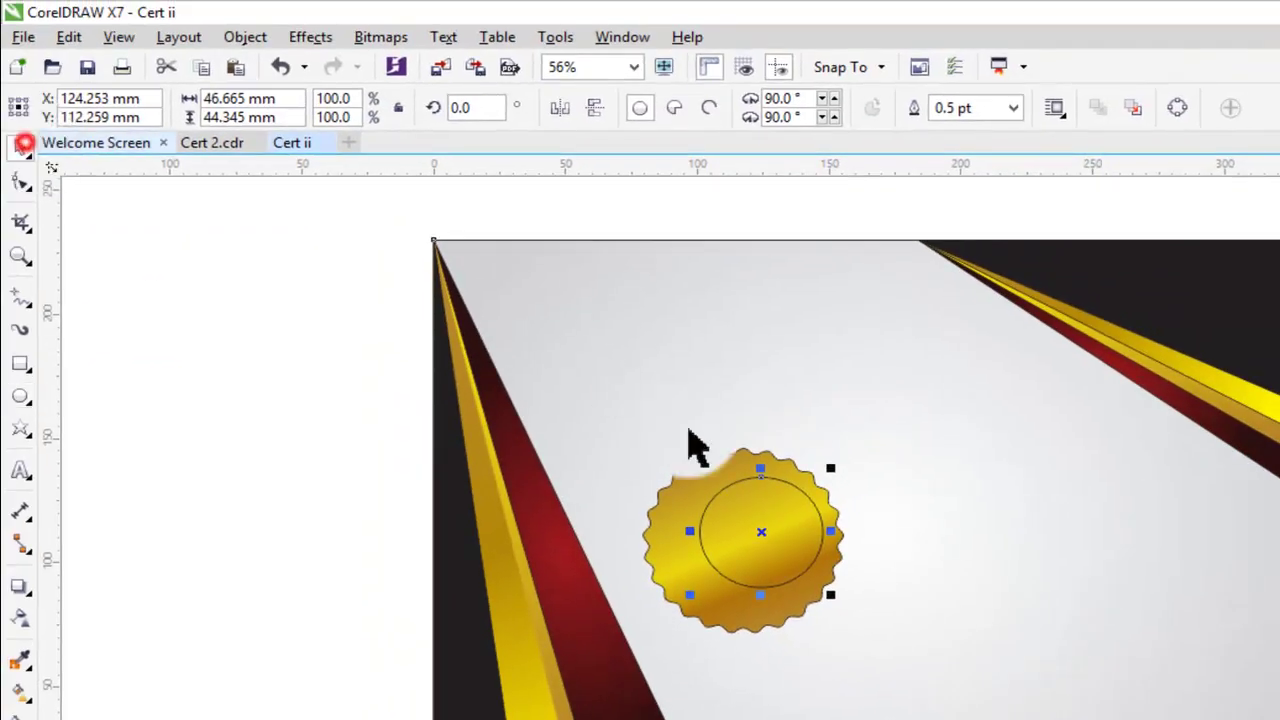
{"action": "key", "text": "space"}
Step: Centre the circle on the seal and enlarge it to about 64.6 mm
{"action": "left_click", "coordinate": [660, 565]}
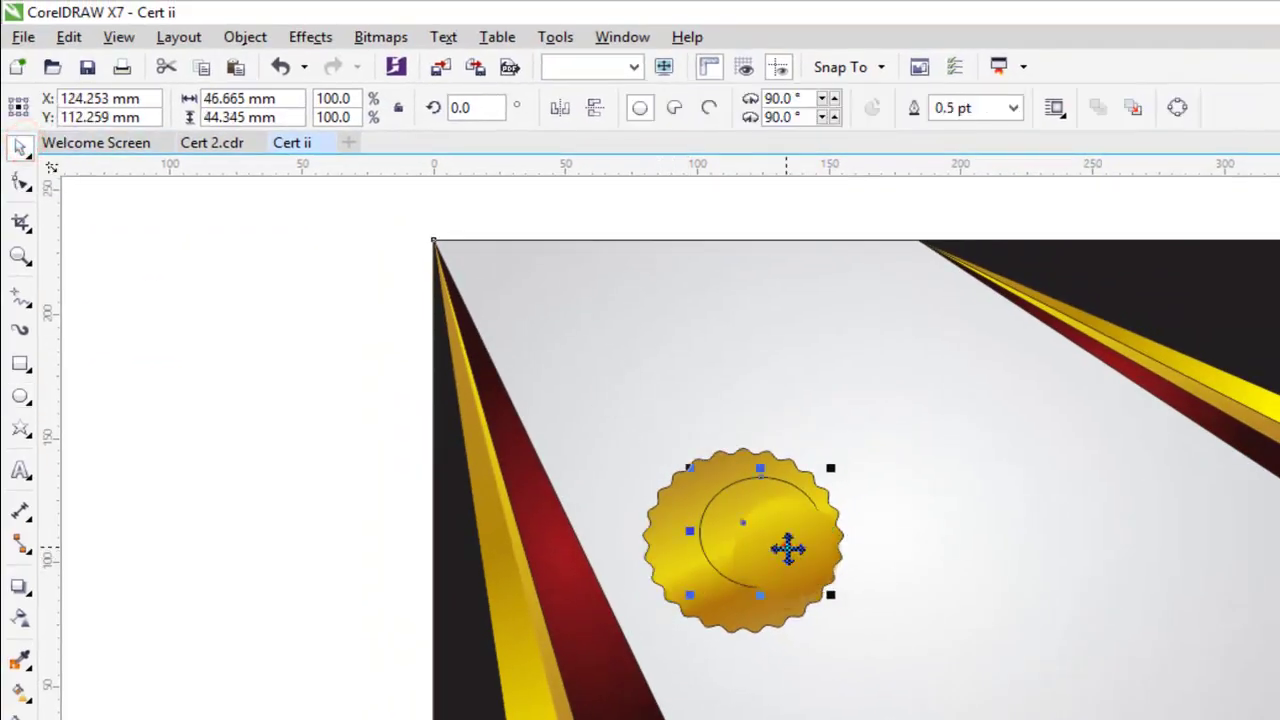
{"action": "left_click_drag", "start_coordinate": [786, 549], "coordinate": [738, 537]}
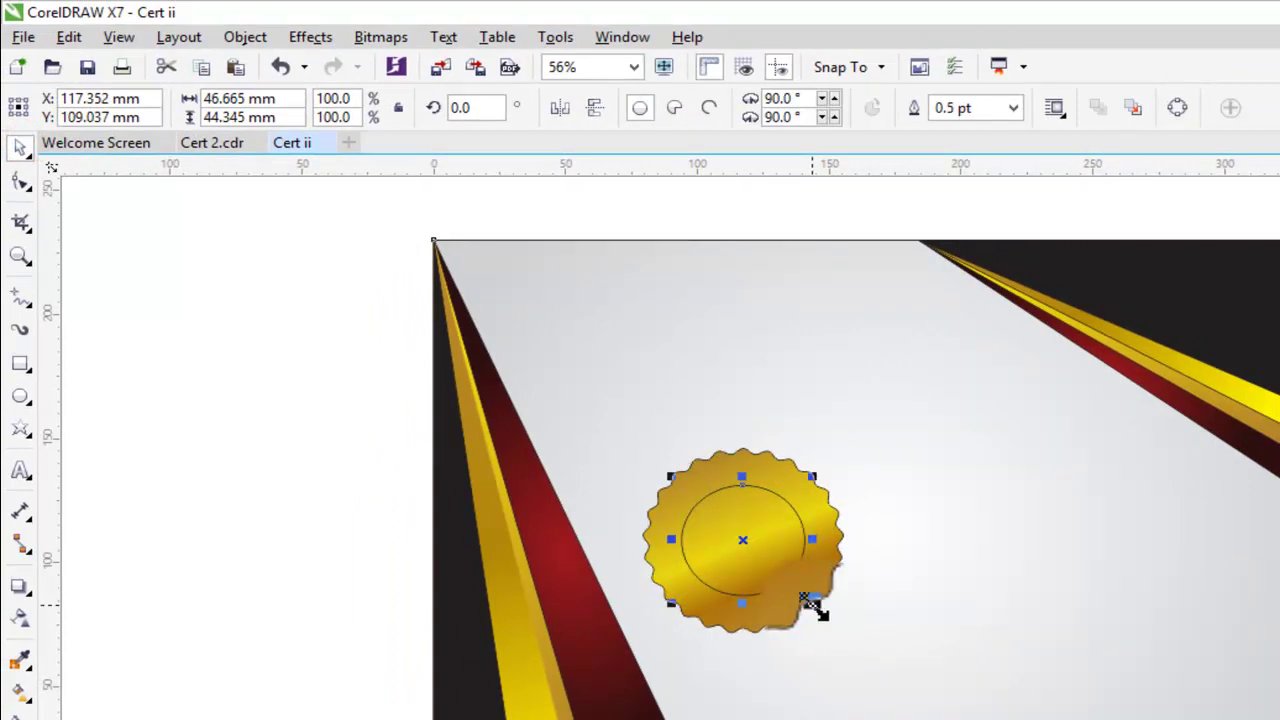
{"action": "left_click_drag", "start_coordinate": [812, 603], "coordinate": [831, 634]}
{"action": "mouse_move", "coordinate": [744, 452]}
{"action": "left_mouse_down"}
{"action": "mouse_move", "coordinate": [862, 460]}
{"action": "mouse_move", "coordinate": [794, 486]}
{"action": "left_mouse_up"}
{"action": "left_click", "coordinate": [749, 486]}
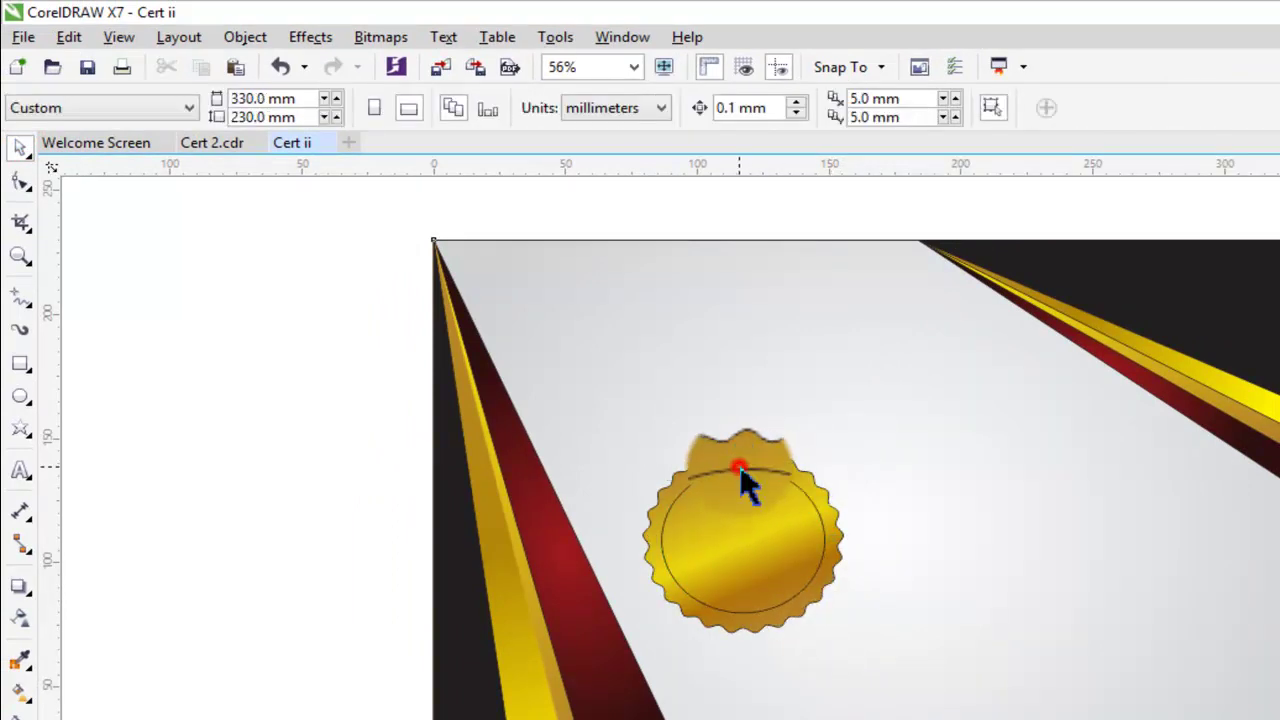
{"action": "left_click_drag", "start_coordinate": [740, 451], "coordinate": [740, 458]}
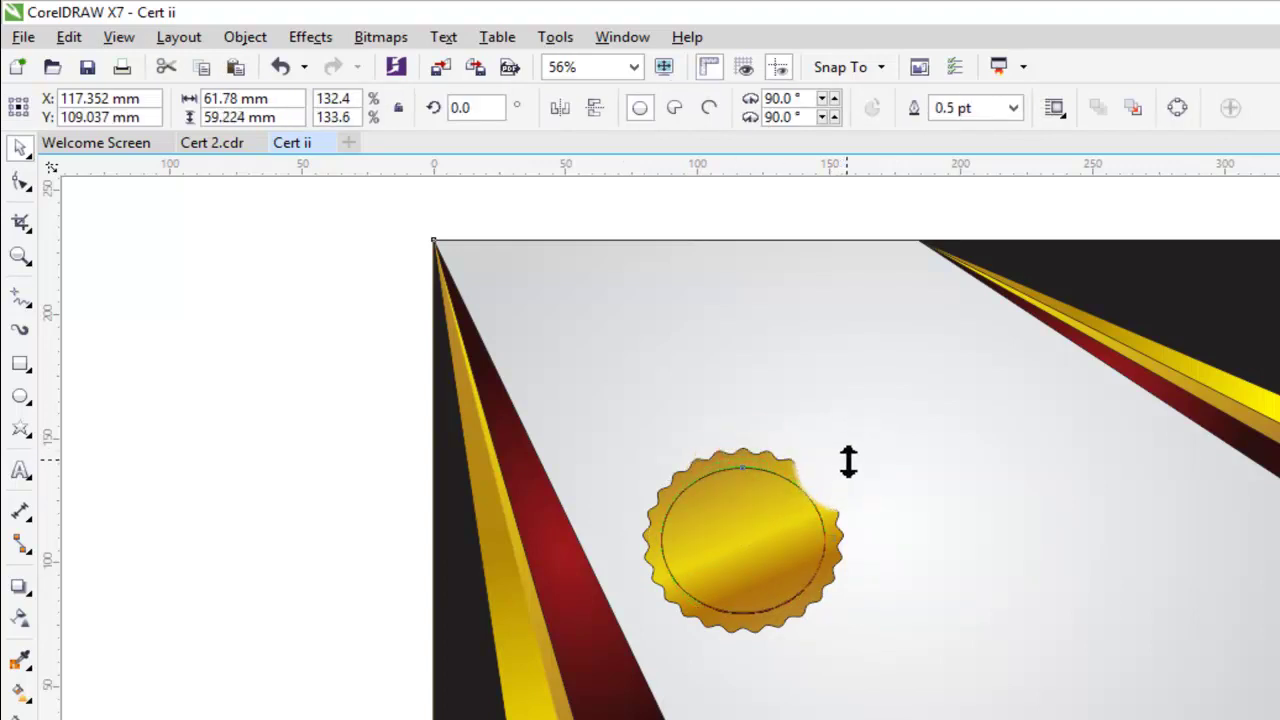
{"action": "left_click_drag", "start_coordinate": [954, 456], "coordinate": [952, 458]}
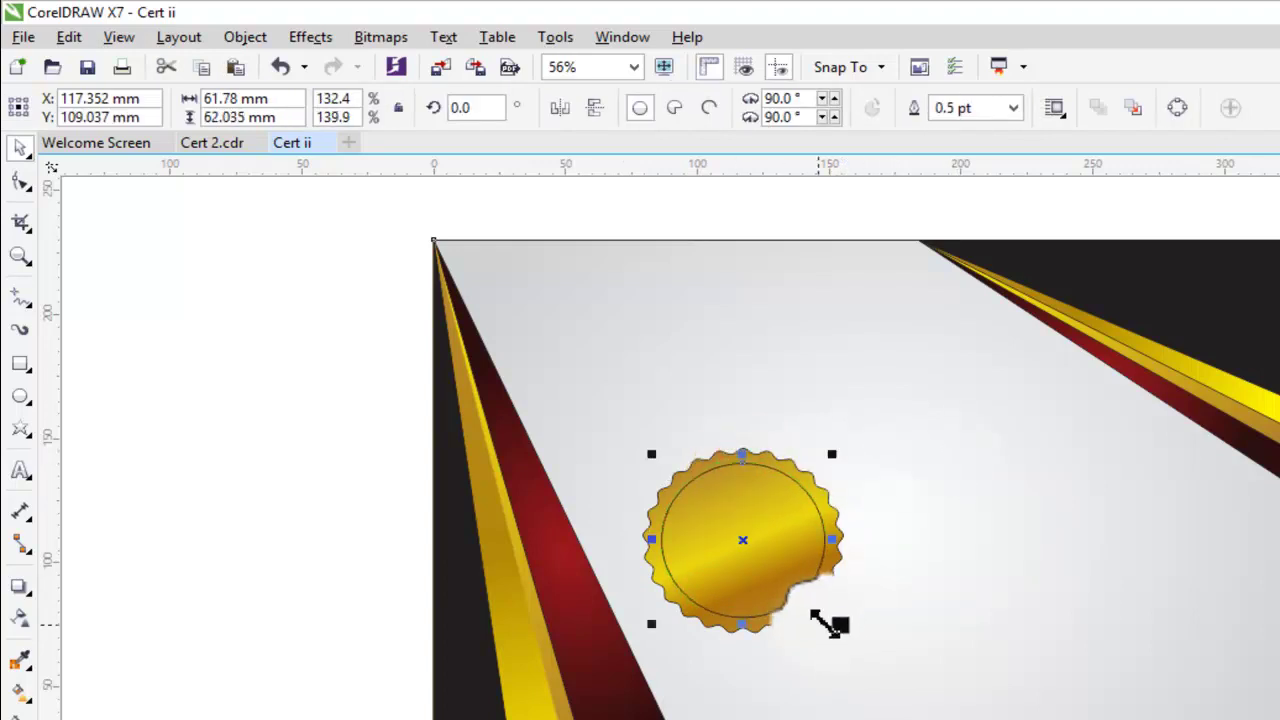
{"action": "left_click_drag", "start_coordinate": [832, 630], "coordinate": [840, 662]}
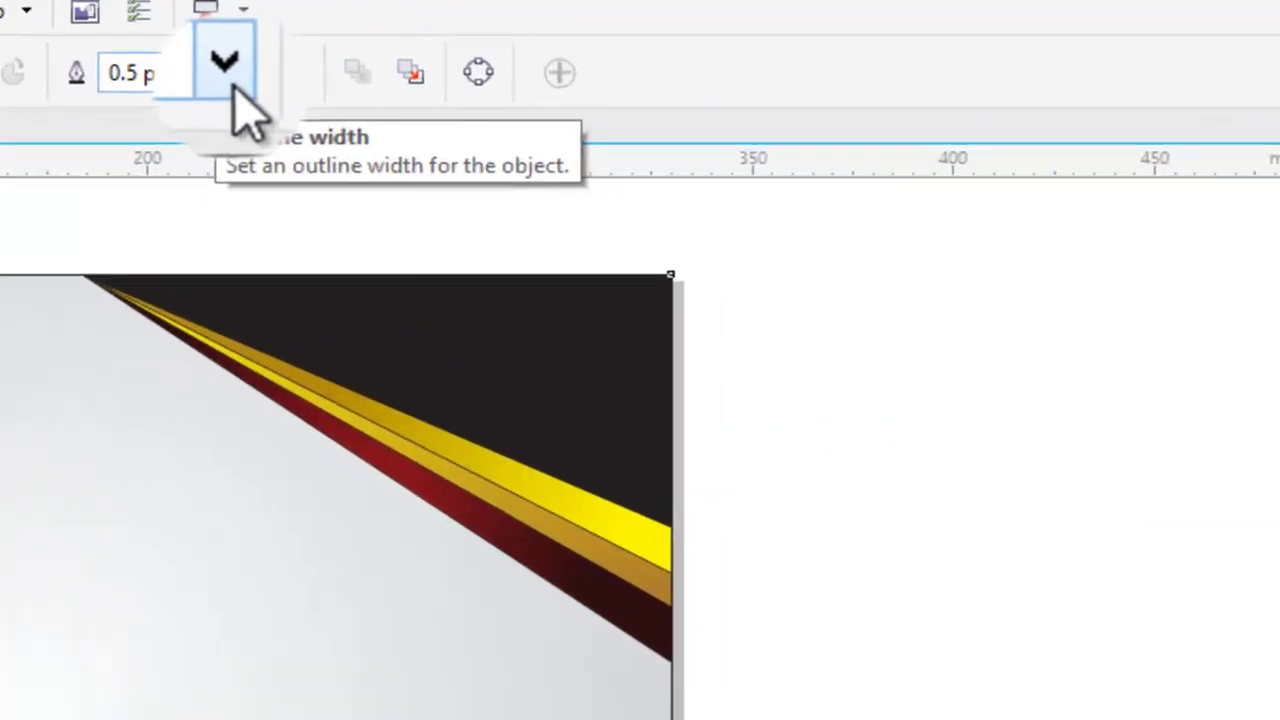
Step: Give the ring a 2.0 pt outline
{"action": "left_click", "coordinate": [228, 70]}
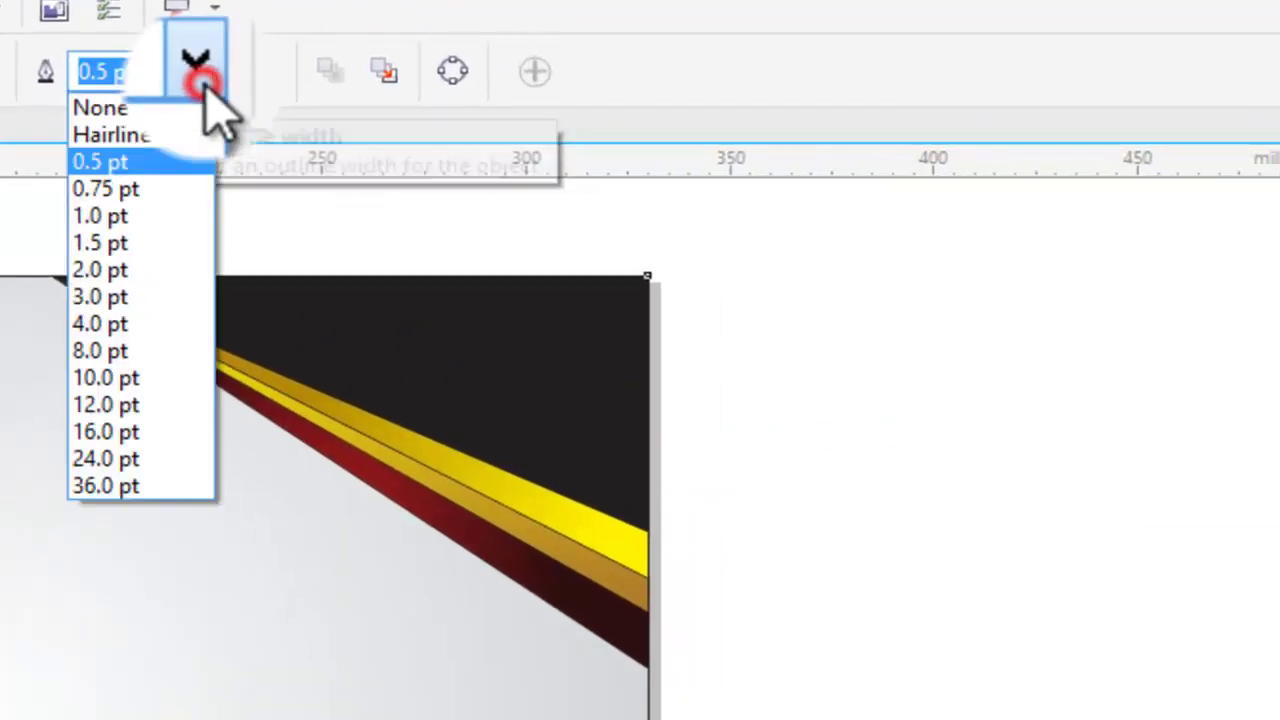
{"action": "left_click", "coordinate": [147, 264]}
{"action": "key", "text": "Escape"}
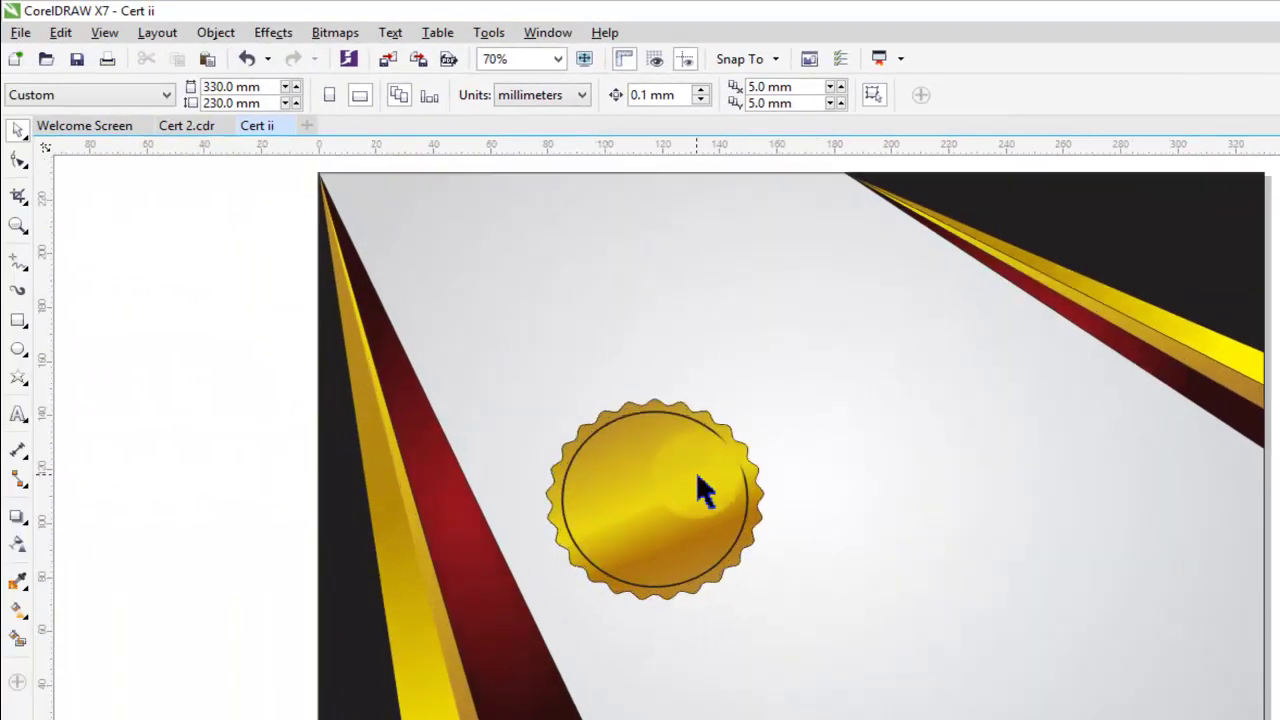
Step: Copy the ring and shrink the copy to about 90.8% as a second inner ring
{"action": "left_click", "coordinate": [697, 476]}
{"action": "key", "text": "ctrl+c"}
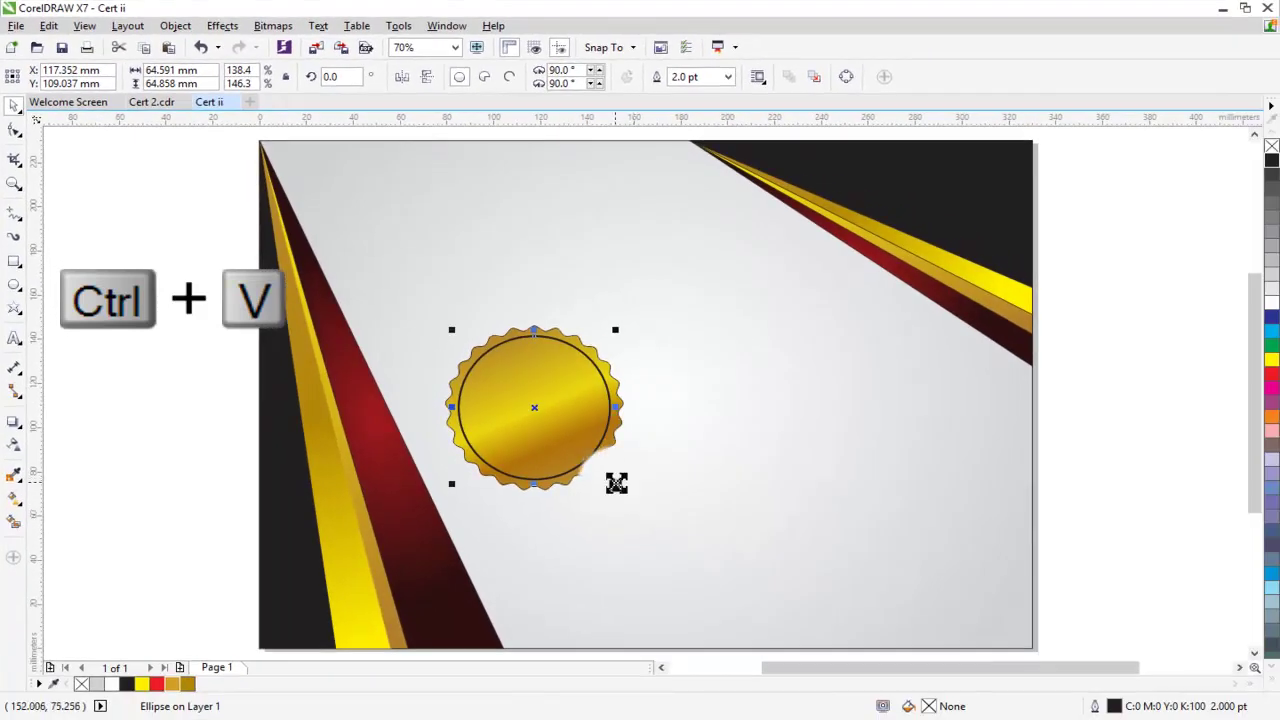
{"action": "left_click_drag", "start_coordinate": [611, 477], "coordinate": [609, 484]}
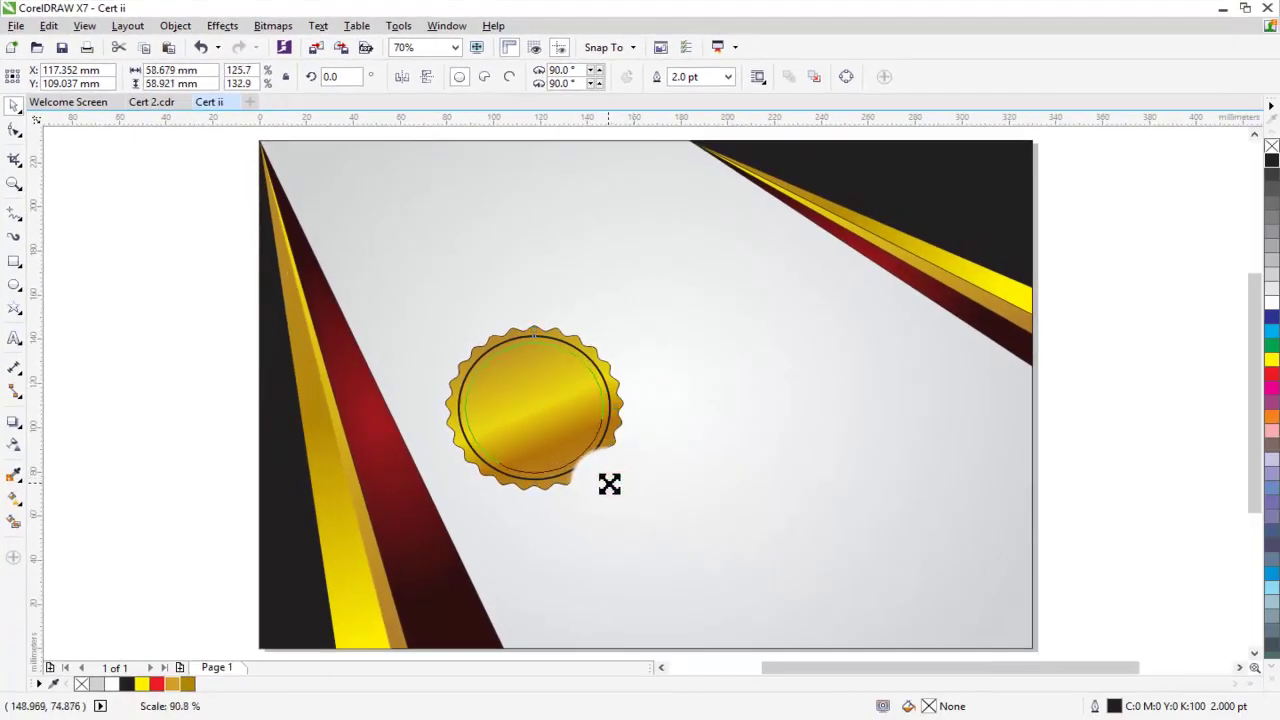
{"action": "left_click", "coordinate": [213, 441]}
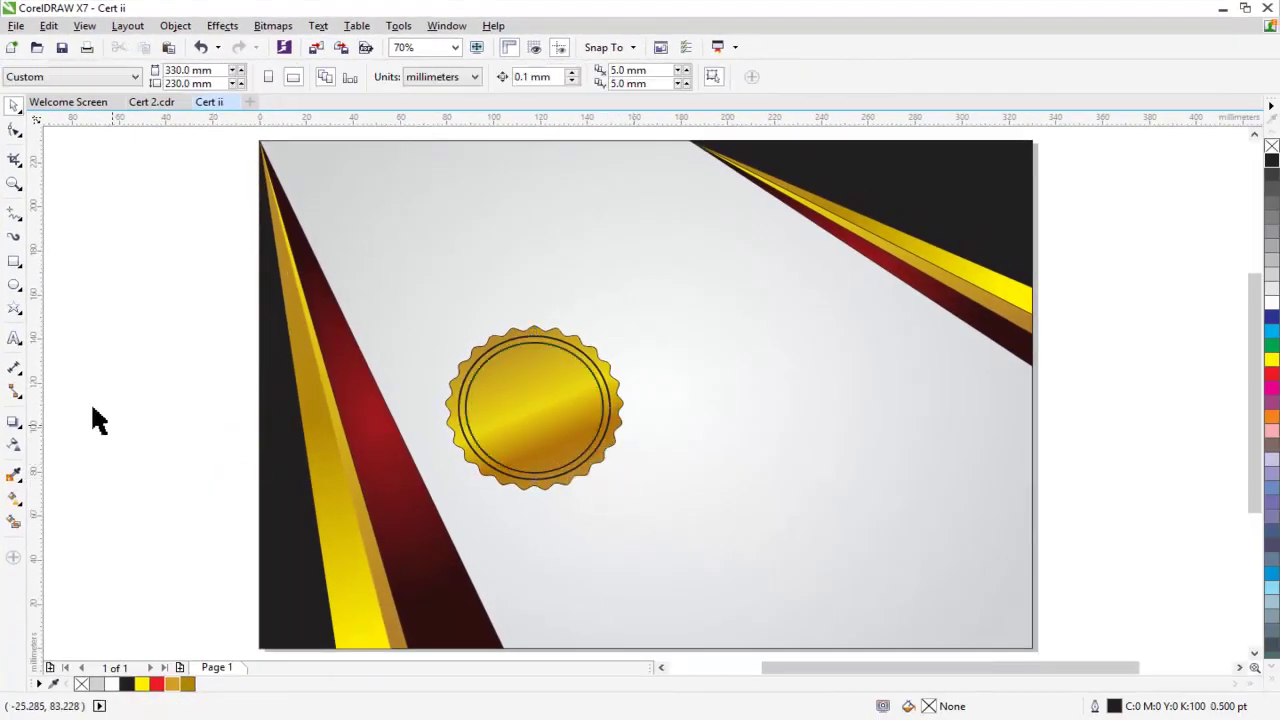
Step: Draw a small star, remove its outline, and move it onto the top of the seal
{"action": "left_click", "coordinate": [14, 308]}
{"action": "left_click_drag", "start_coordinate": [414, 322], "coordinate": [433, 345]}
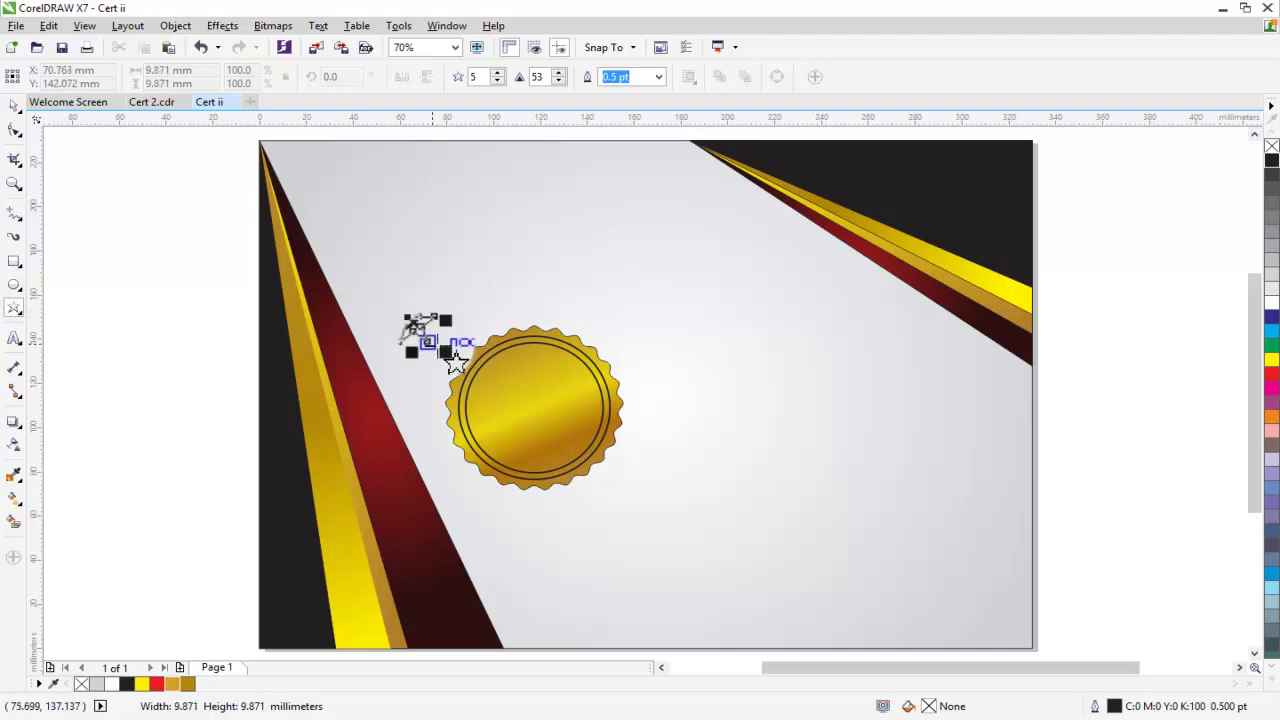
{"action": "left_click", "coordinate": [14, 105]}
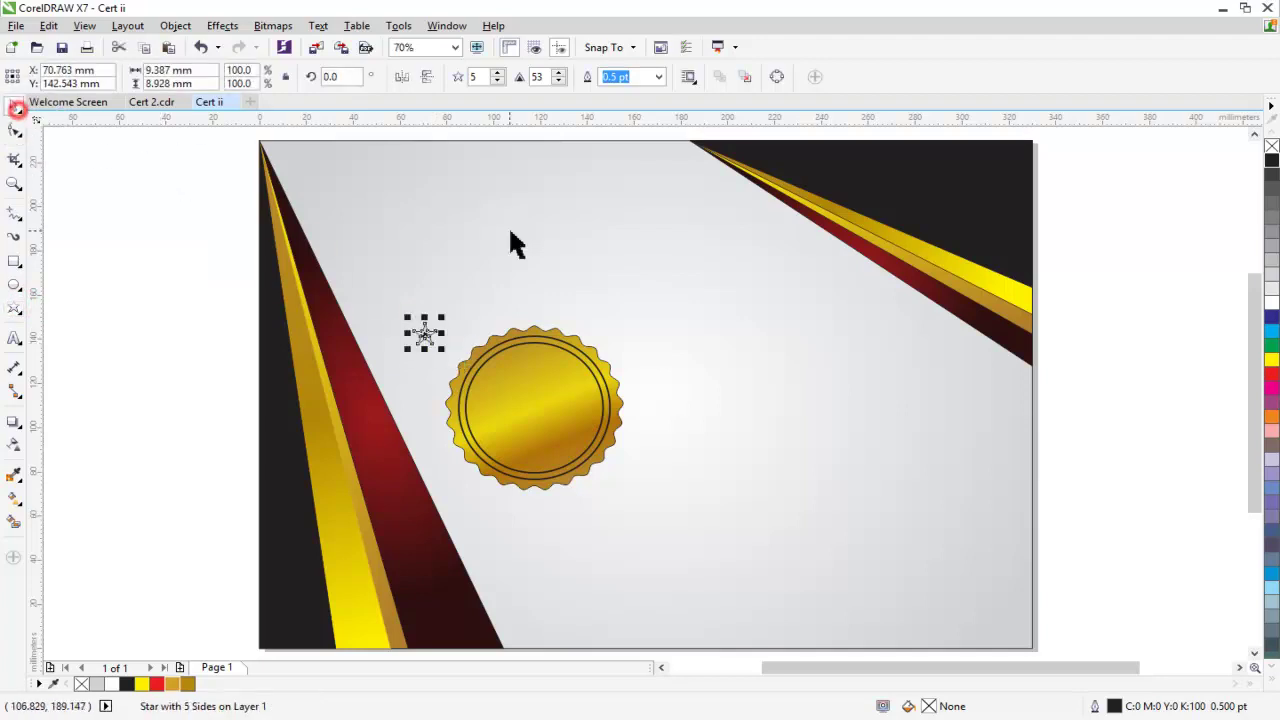
{"action": "right_click", "coordinate": [1271, 135]}
{"action": "left_click_drag", "start_coordinate": [423, 334], "coordinate": [529, 365]}
Step: Zoom in on the seal and nudge the star slightly right into position
{"action": "key", "text": "z"}
{"action": "left_click_drag", "start_coordinate": [371, 278], "coordinate": [663, 446]}
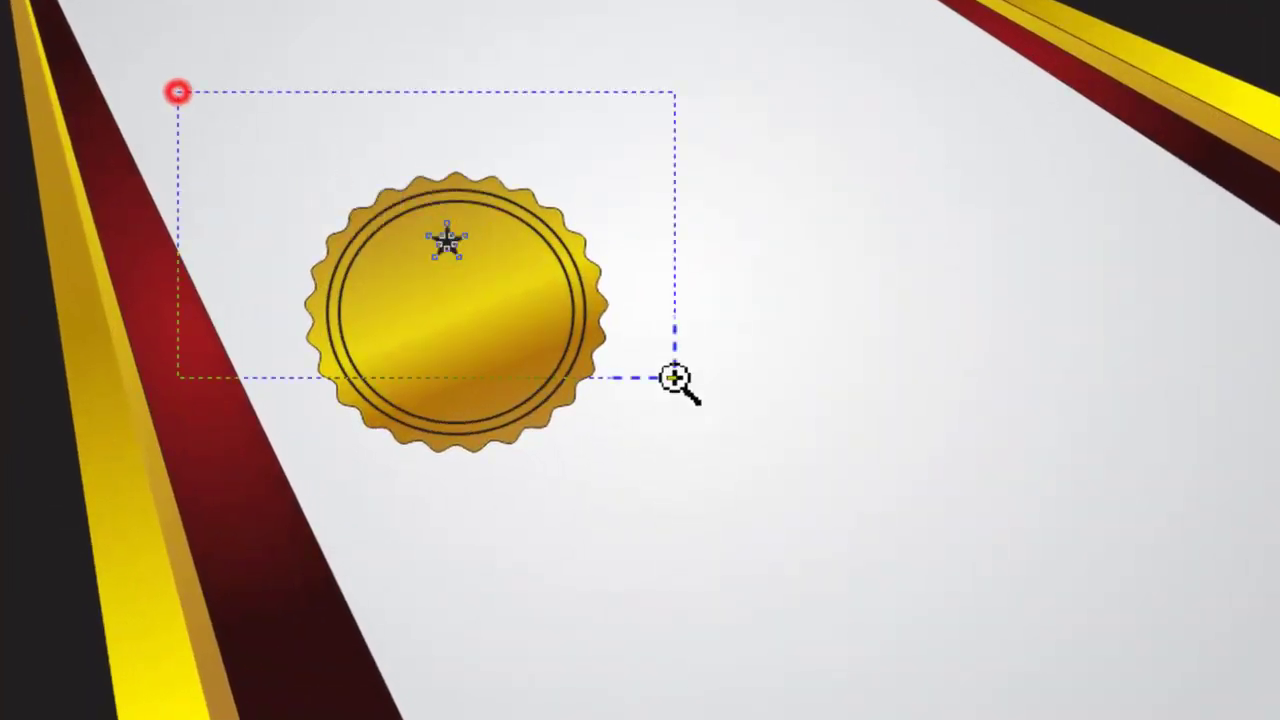
{"action": "left_click_drag", "start_coordinate": [675, 377], "coordinate": [676, 378]}
{"action": "left_click", "coordinate": [14, 105]}
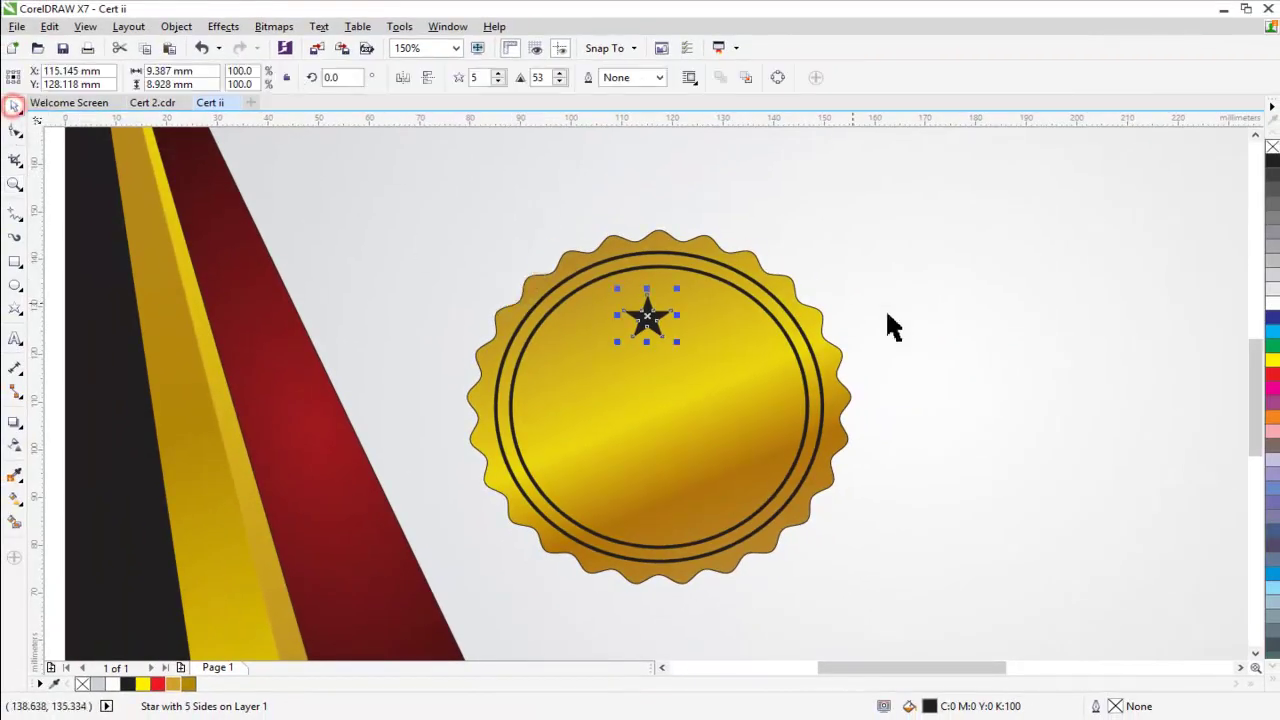
{"action": "left_click", "coordinate": [826, 312]}
{"action": "left_click_drag", "start_coordinate": [647, 316], "coordinate": [652, 317]}
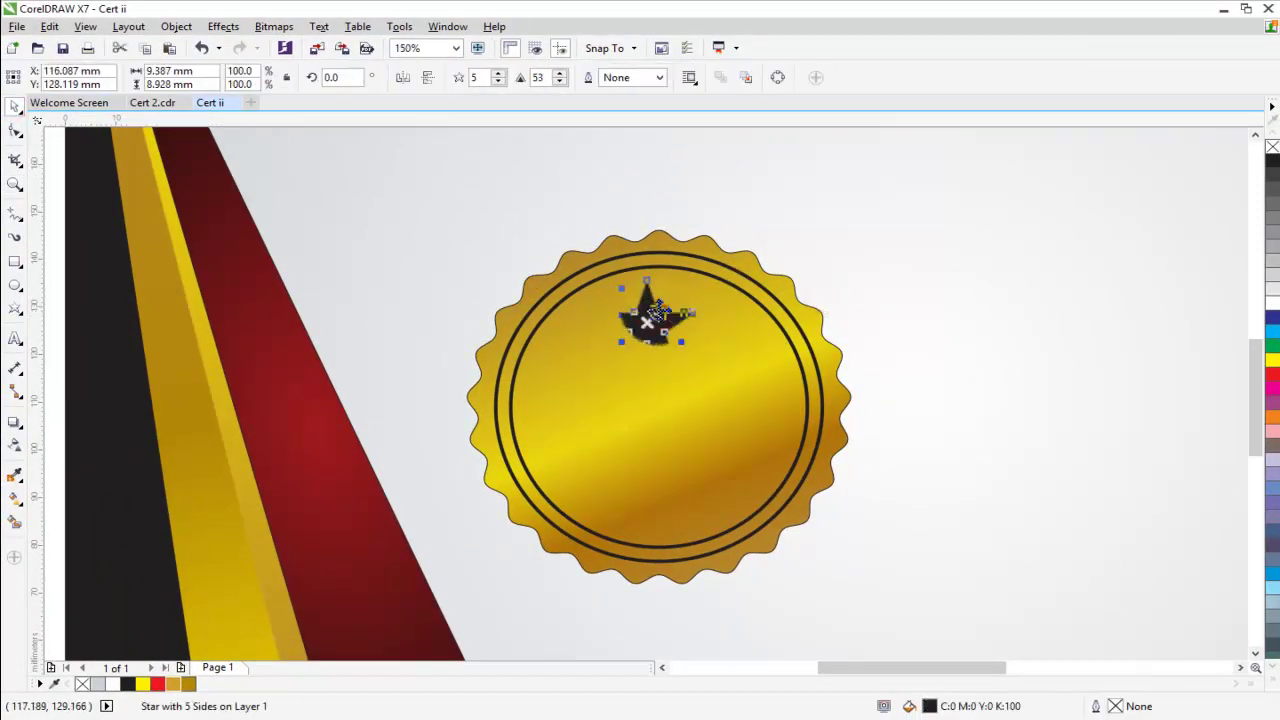
{"action": "left_click", "coordinate": [971, 279]}
{"action": "left_click", "coordinate": [650, 312]}
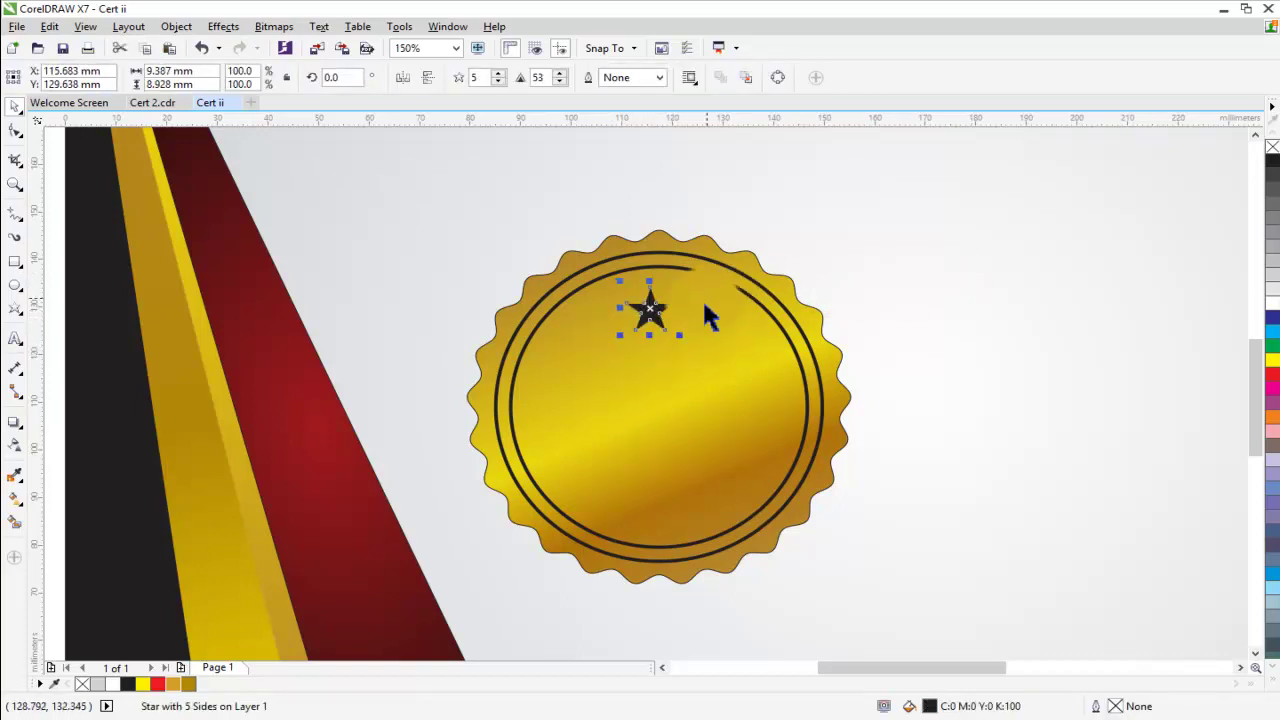
{"action": "left_click_drag", "start_coordinate": [648, 308], "coordinate": [657, 308]}
{"action": "left_click", "coordinate": [911, 283]}
{"action": "left_click", "coordinate": [673, 324]}
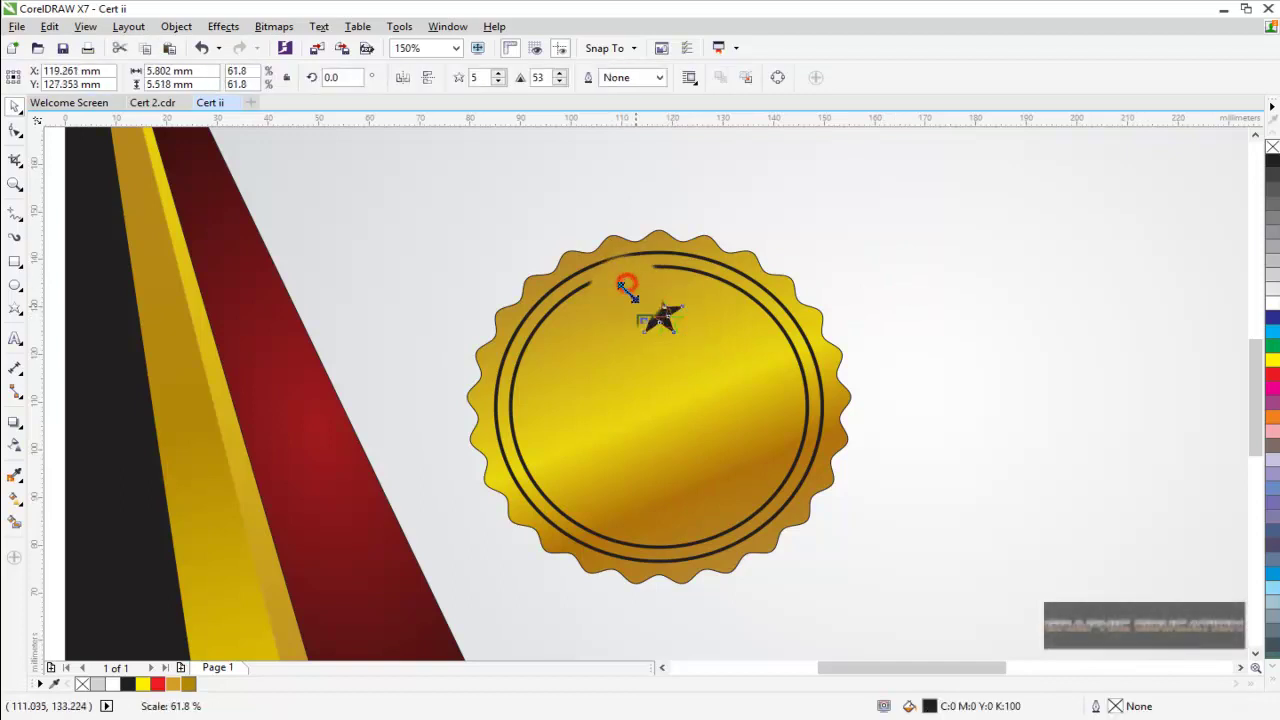
Step: Add two smaller 61.8% star copies flanking the large star
{"action": "left_click_drag", "start_coordinate": [628, 282], "coordinate": [700, 318]}
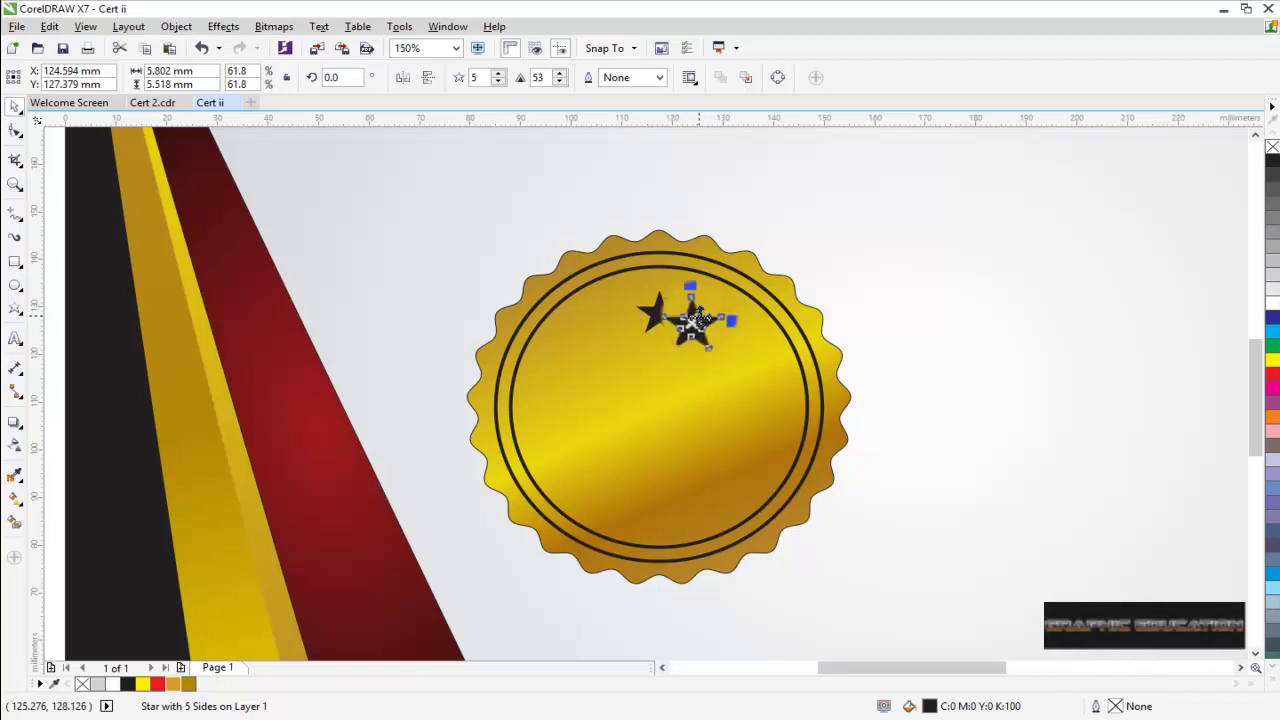
{"action": "left_click_drag", "start_coordinate": [697, 320], "coordinate": [624, 323]}
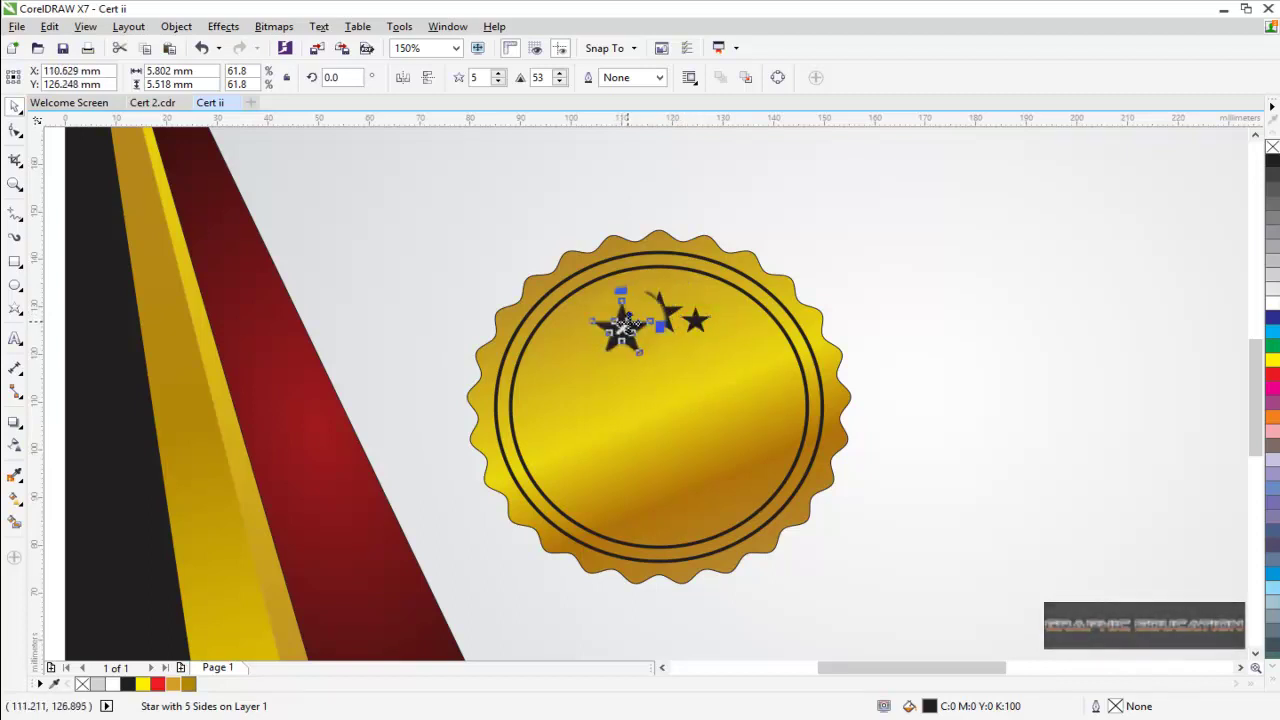
{"action": "left_click", "coordinate": [626, 322]}
{"action": "left_click", "coordinate": [920, 329]}
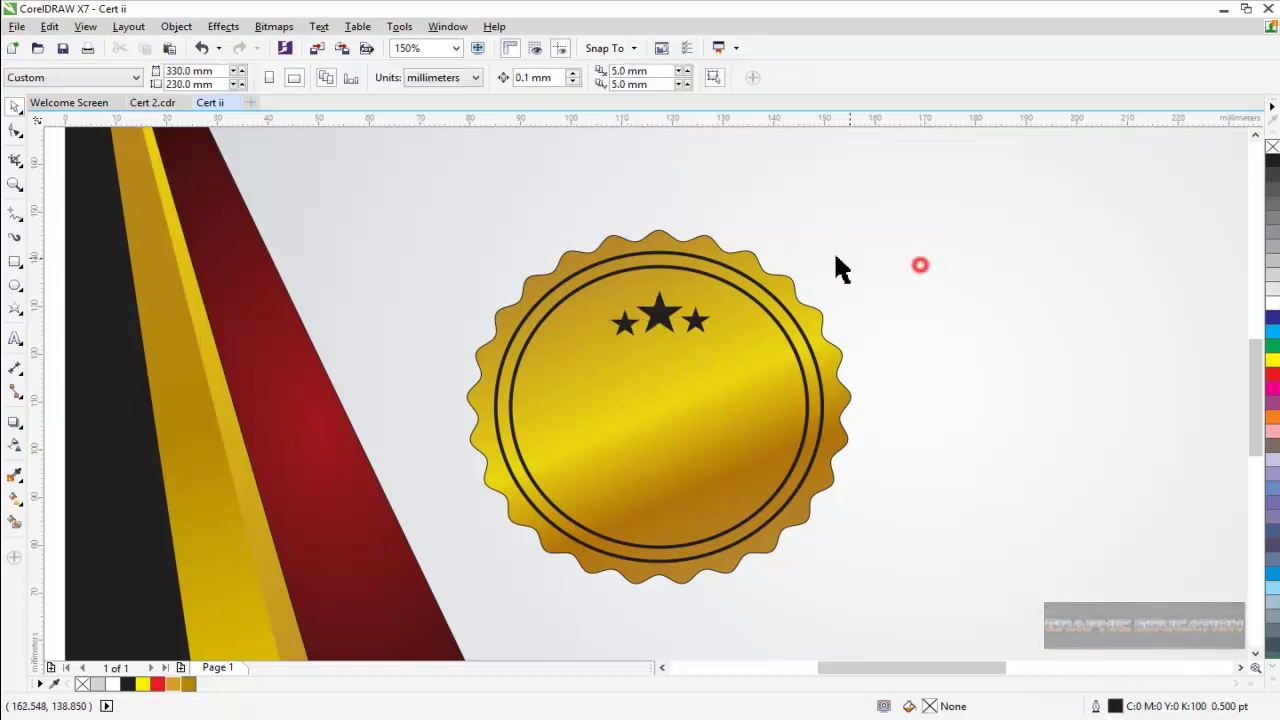
{"action": "mouse_move", "coordinate": [572, 218]}
{"action": "left_mouse_down"}
{"action": "mouse_move", "coordinate": [715, 390]}
{"action": "mouse_move", "coordinate": [739, 373]}
{"action": "left_mouse_up"}
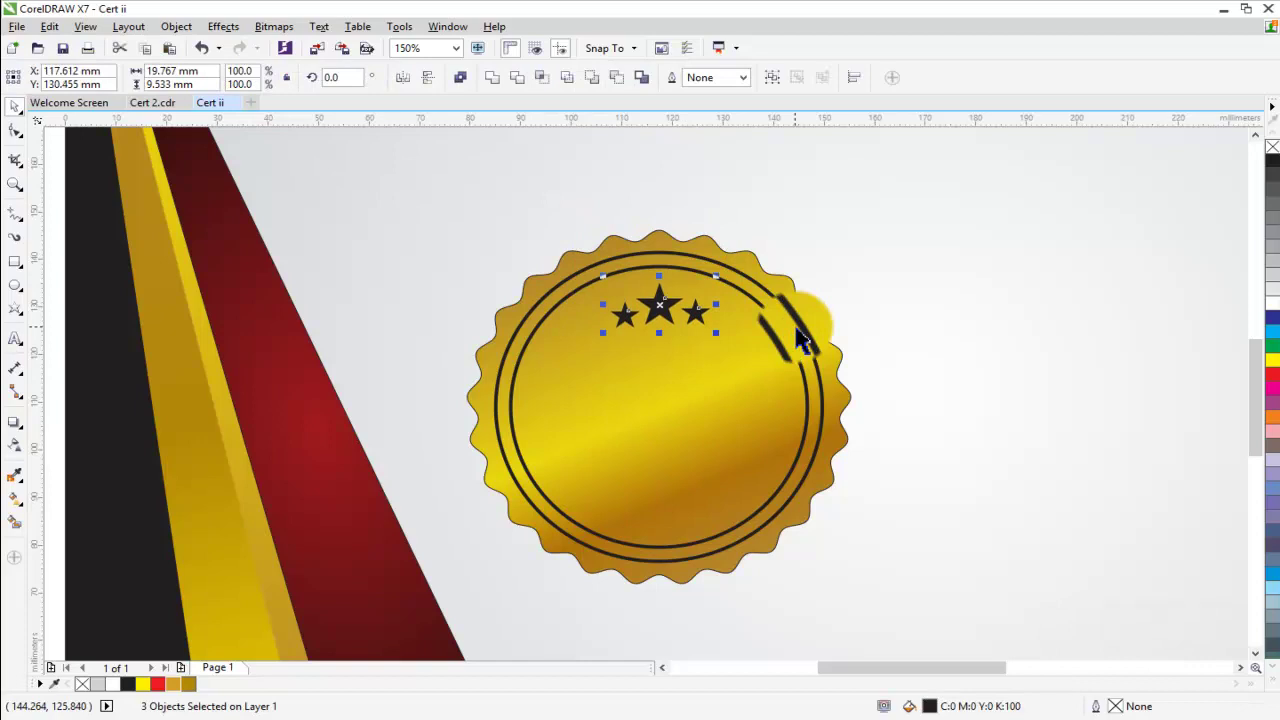
{"action": "left_click", "coordinate": [946, 316]}
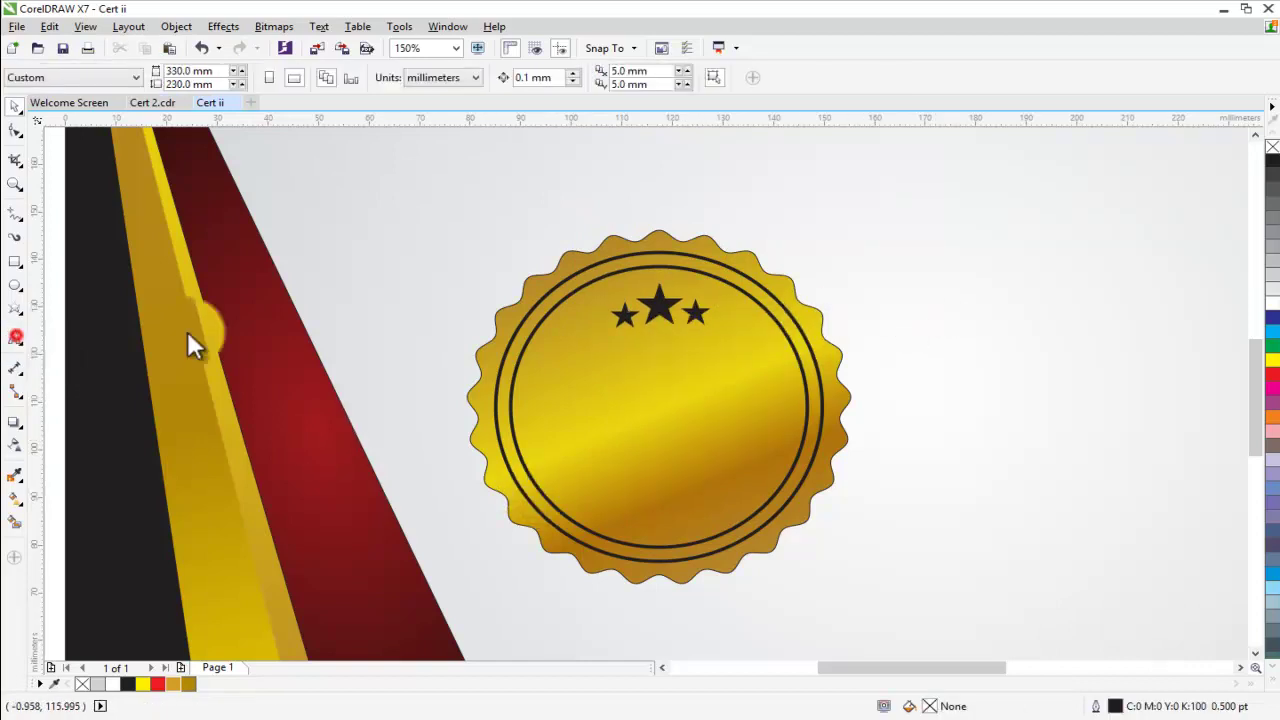
{"action": "left_click", "coordinate": [15, 338]}
Step: Type BEST AWARD left of the seal and set it in MS Gothic
{"action": "left_click", "coordinate": [414, 255]}
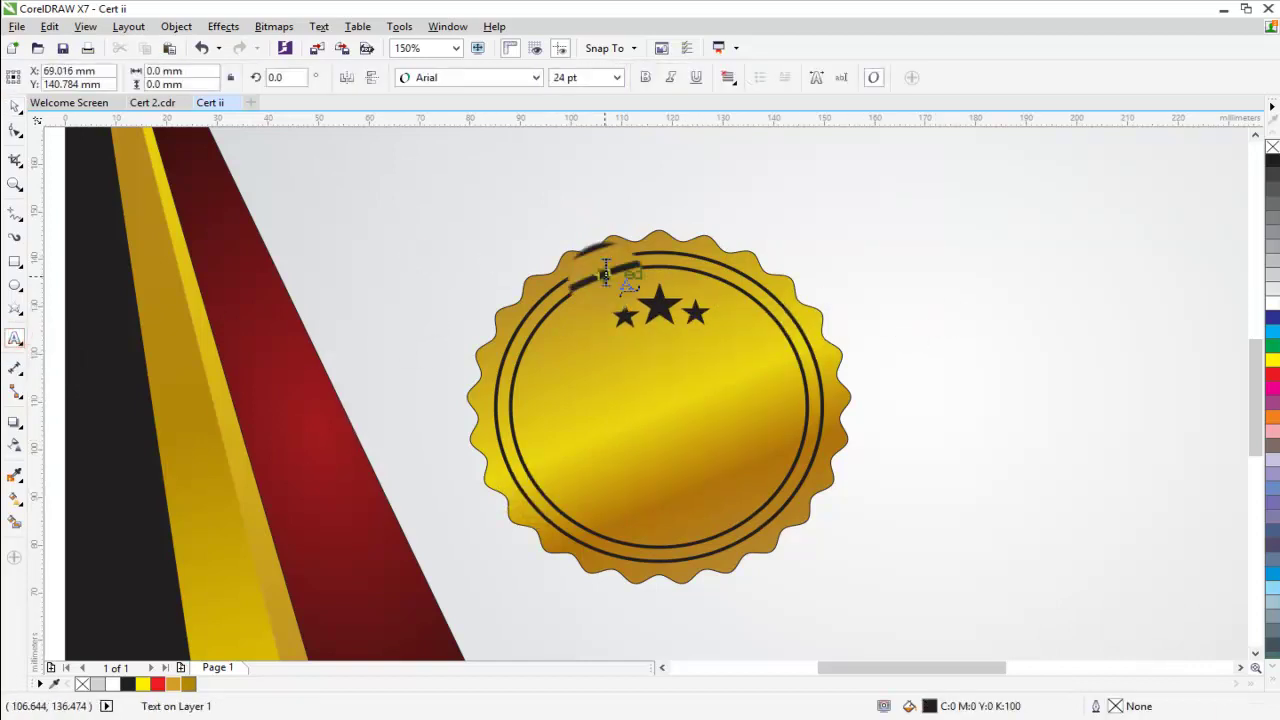
{"action": "type", "text": "BEST"}
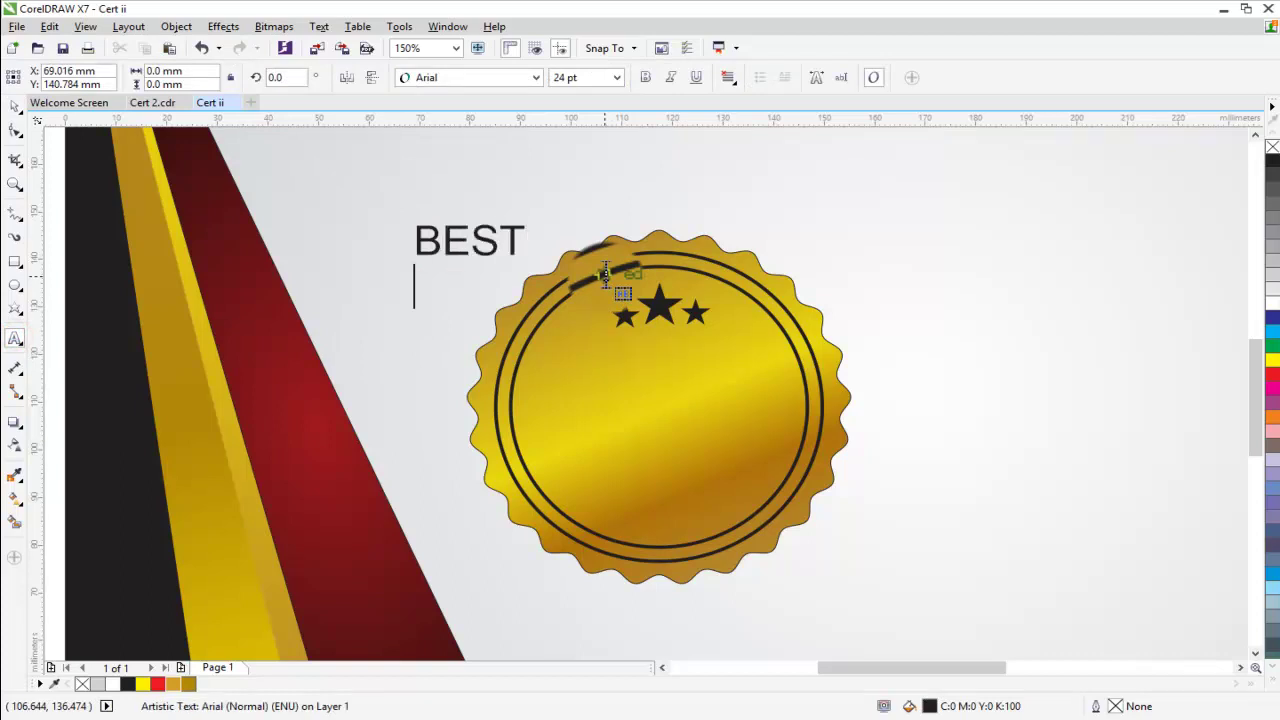
{"action": "type", "text": "AWARD"}
{"action": "left_click", "coordinate": [15, 105]}
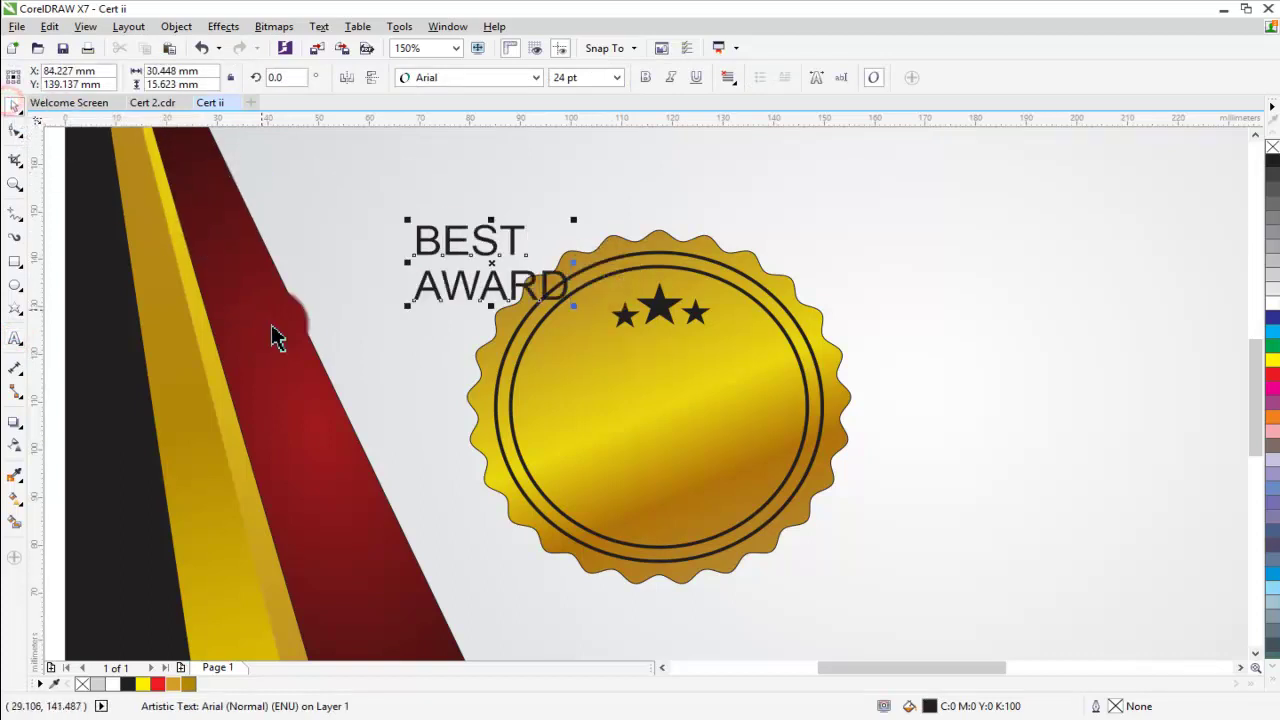
{"action": "left_click", "coordinate": [533, 77]}
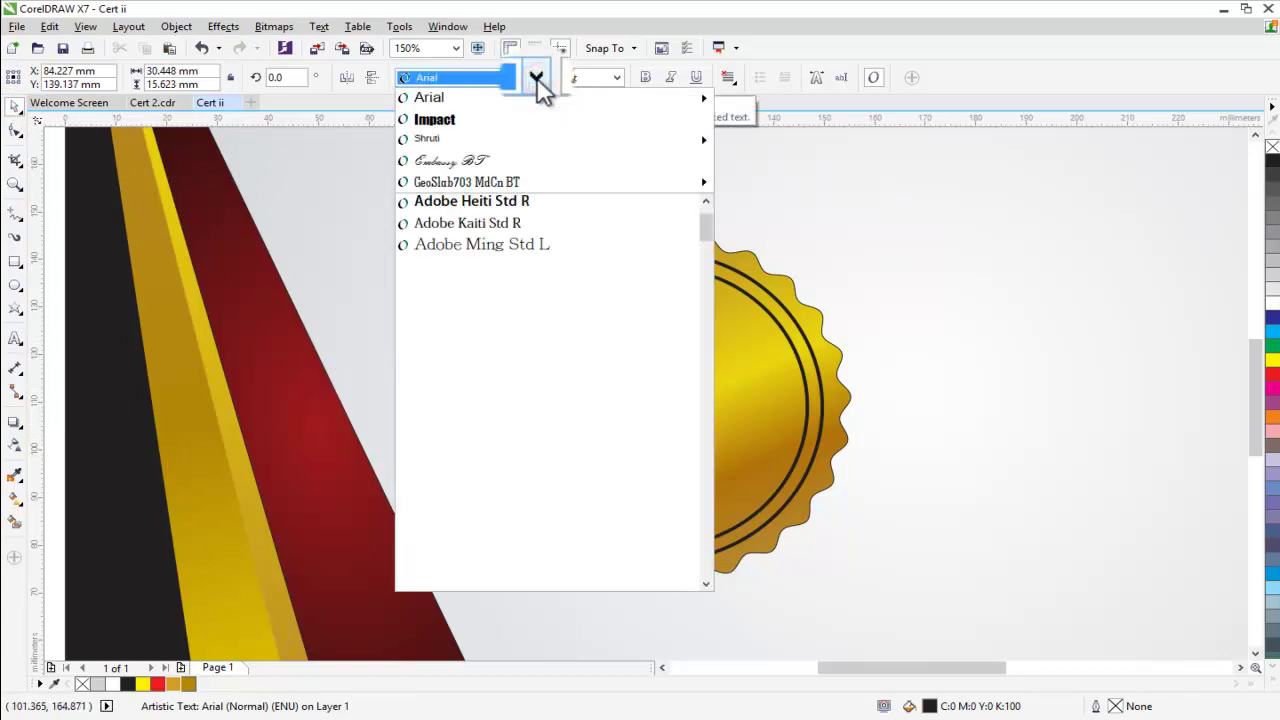
{"action": "type", "text": "MS Gothic"}
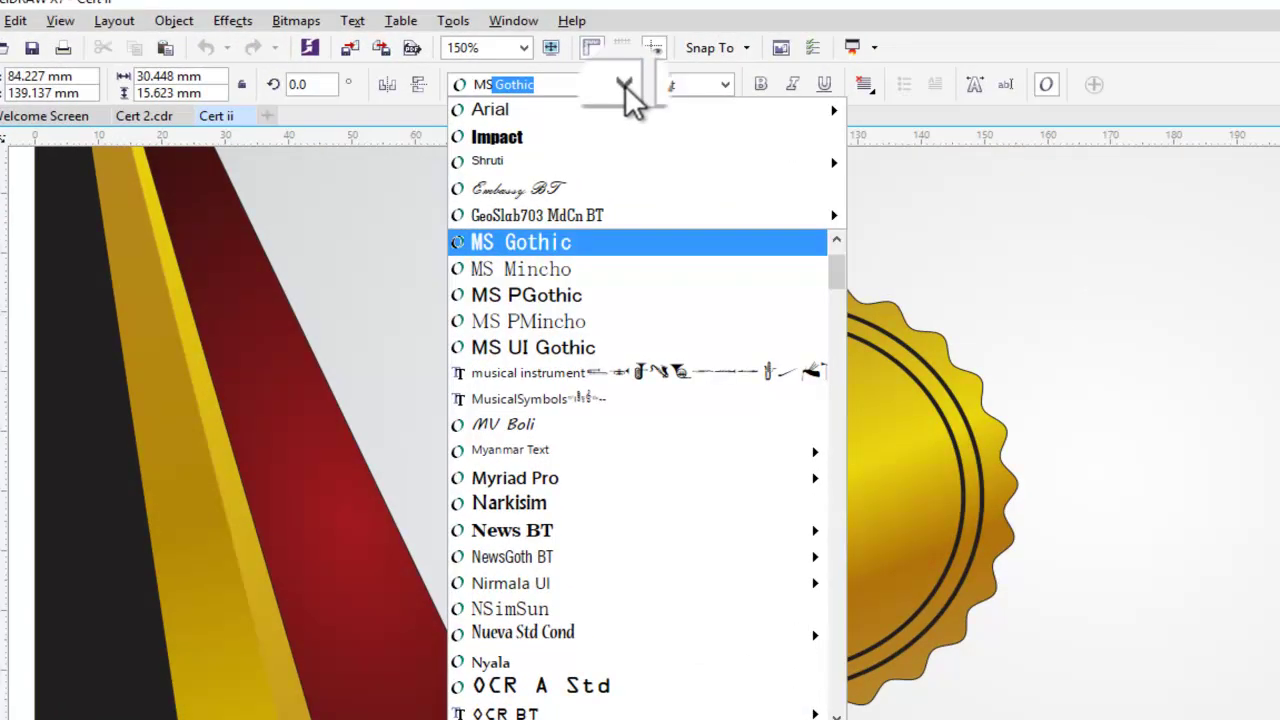
{"action": "left_click", "coordinate": [536, 77]}
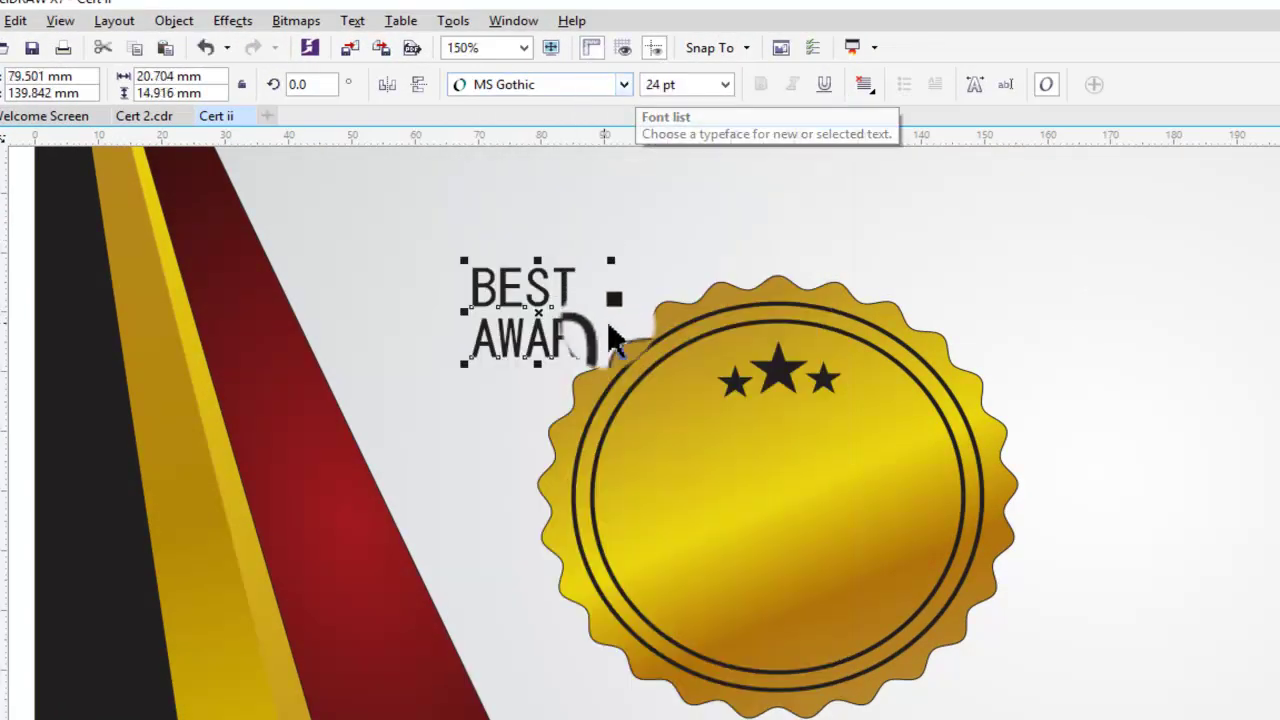
Step: Set the word BEST to 15.593 pt
{"action": "left_click", "coordinate": [699, 83]}
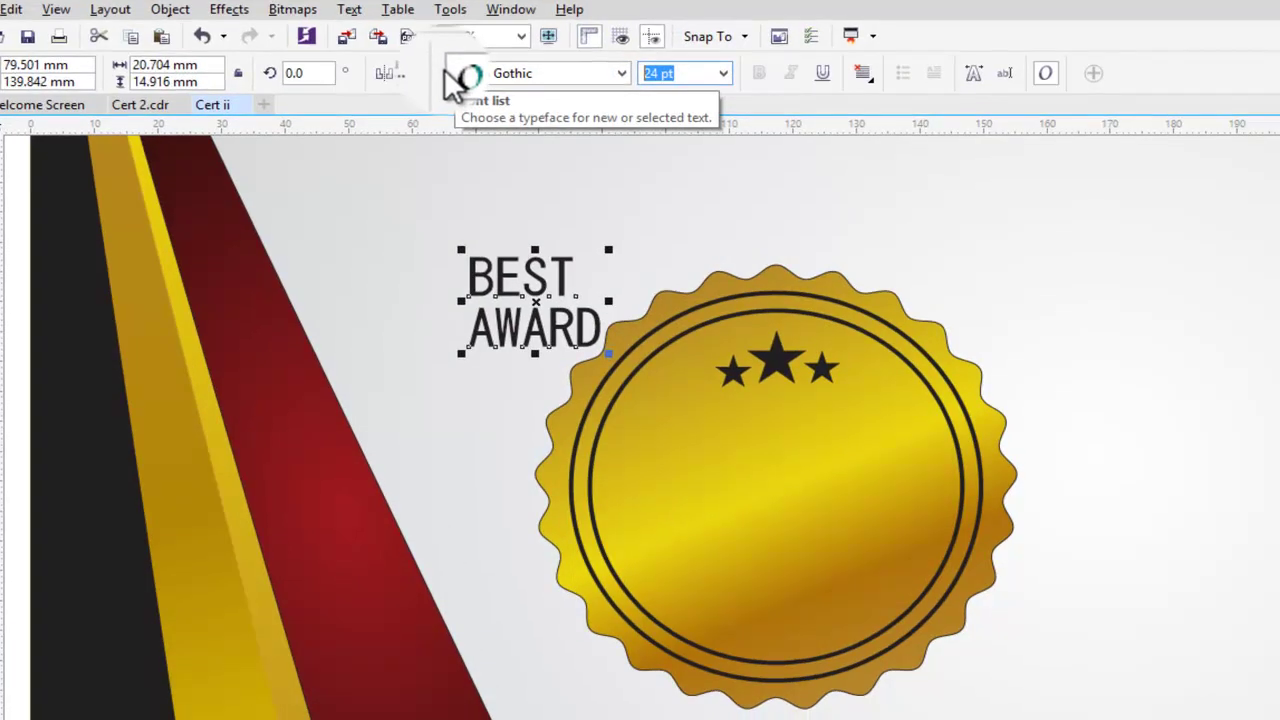
{"action": "left_click", "coordinate": [551, 197]}
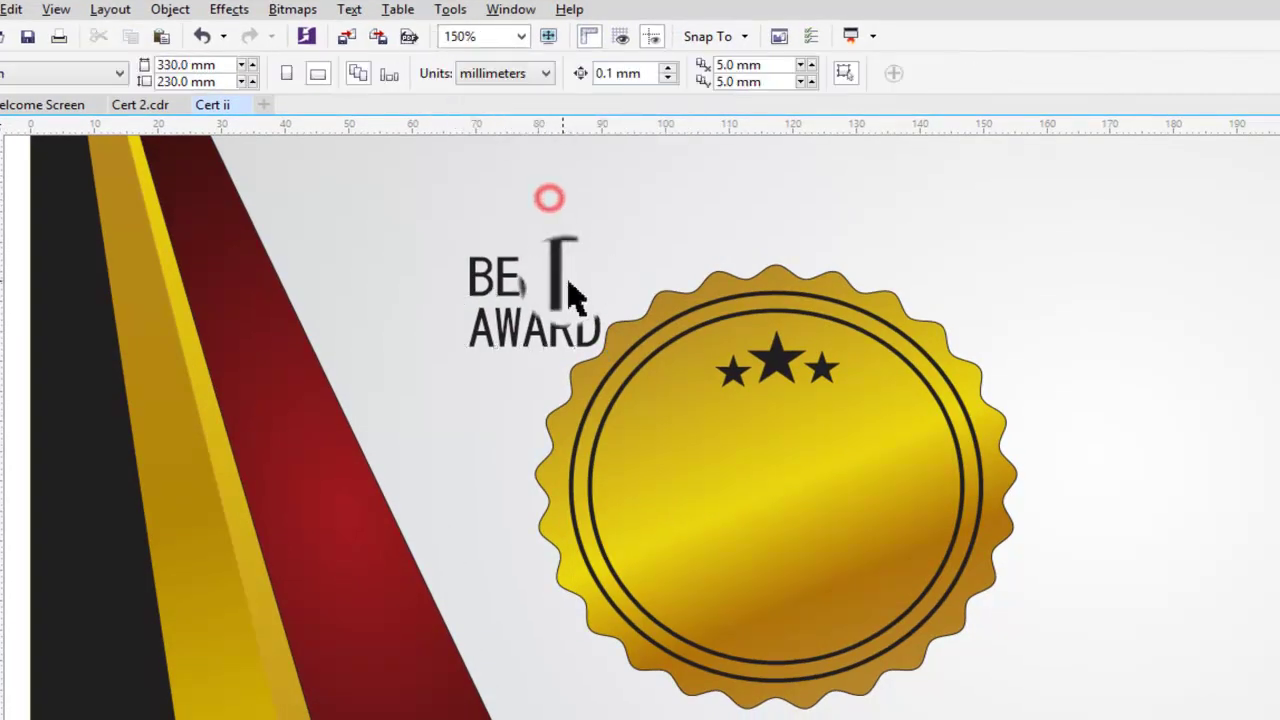
{"action": "left_click", "coordinate": [568, 284]}
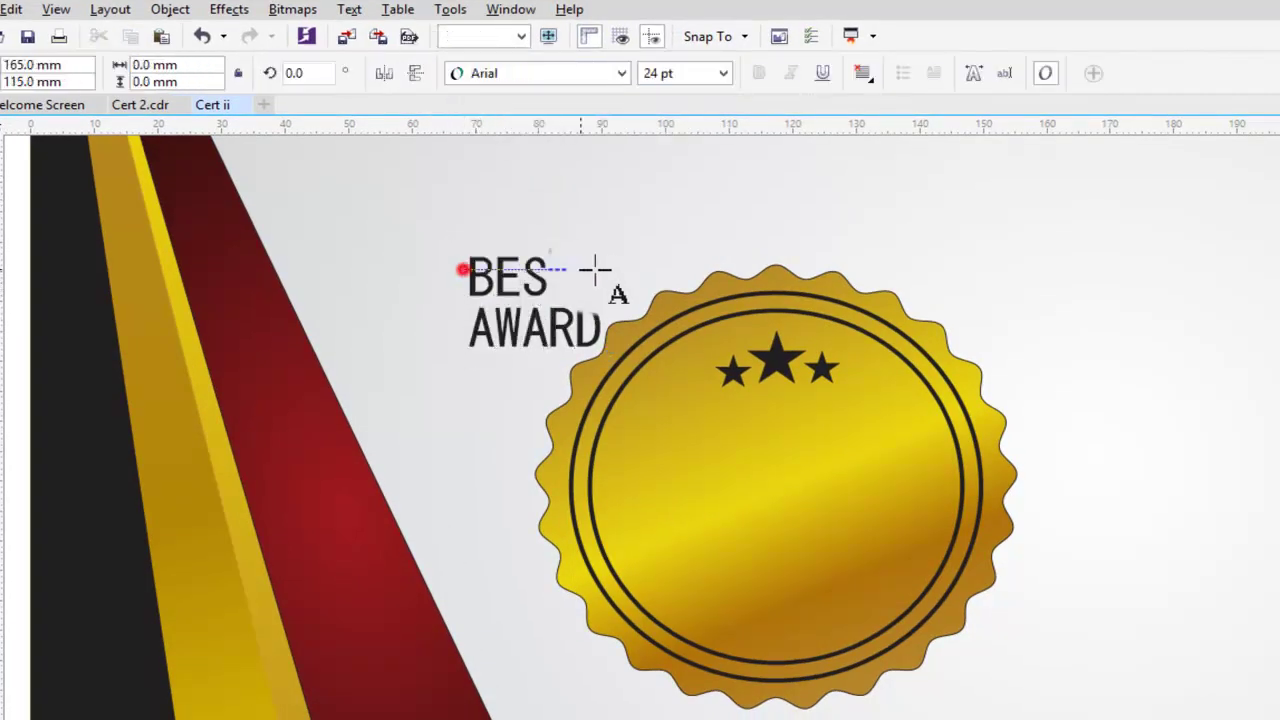
{"action": "left_click_drag", "start_coordinate": [468, 273], "coordinate": [580, 275]}
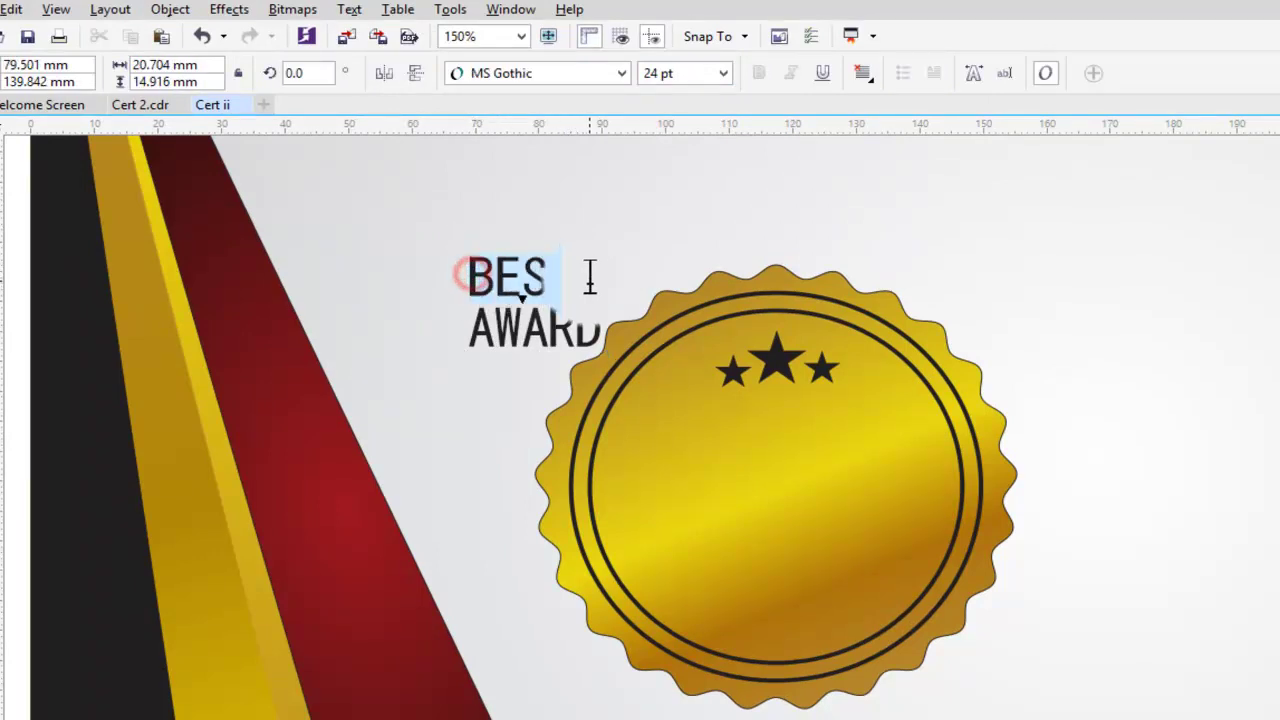
{"action": "left_click", "coordinate": [684, 72]}
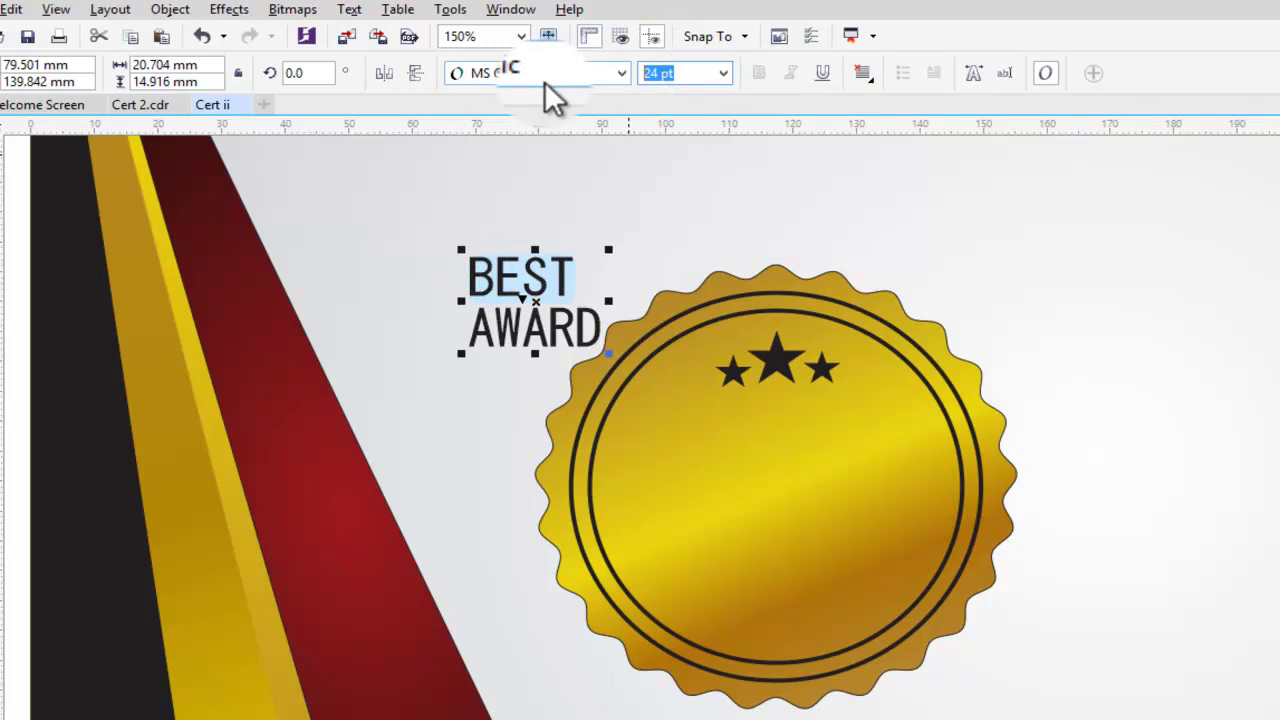
{"action": "type", "text": "17"}
{"action": "key", "text": "BackSpace"}
{"action": "type", "text": "5"}
{"action": "type", "text": "."}
{"action": "type", "text": "593"}
{"action": "key", "text": "Return"}
Step: Set the word AWARD to 17.339 pt
{"action": "left_click", "coordinate": [552, 325]}
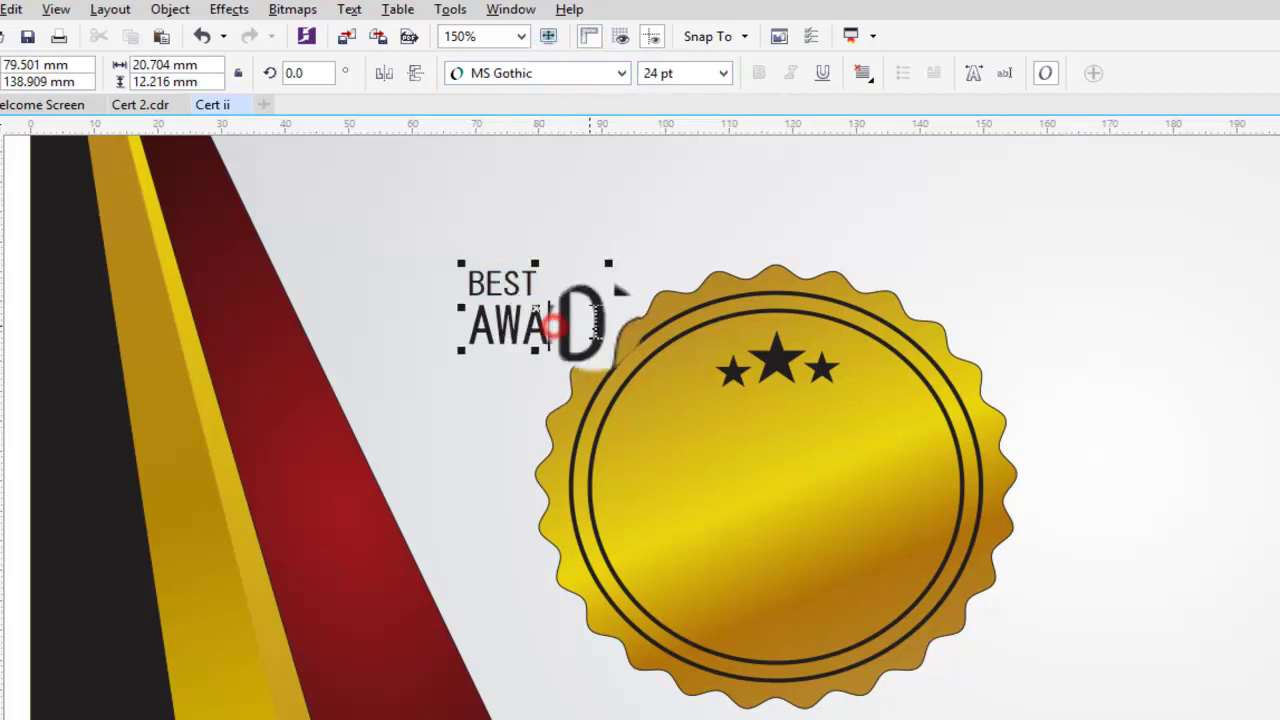
{"action": "left_click_drag", "start_coordinate": [602, 325], "coordinate": [429, 323]}
{"action": "left_click", "coordinate": [688, 73]}
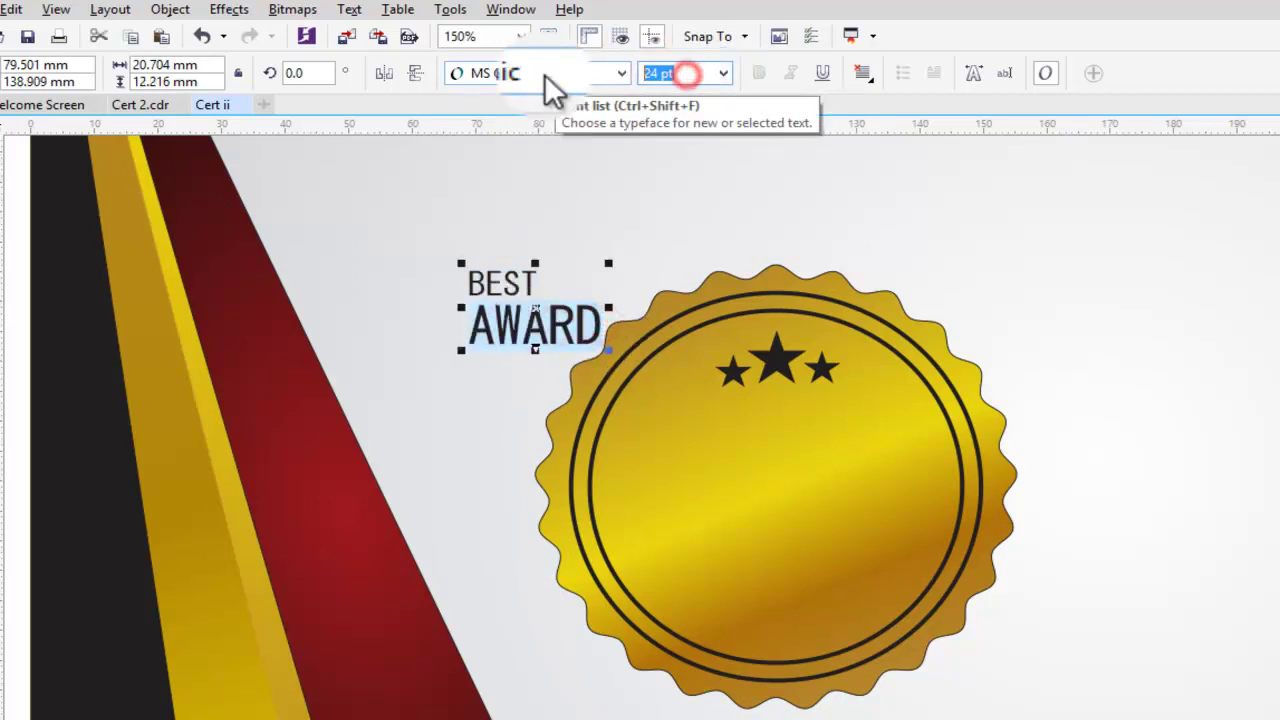
{"action": "type", "text": "17."}
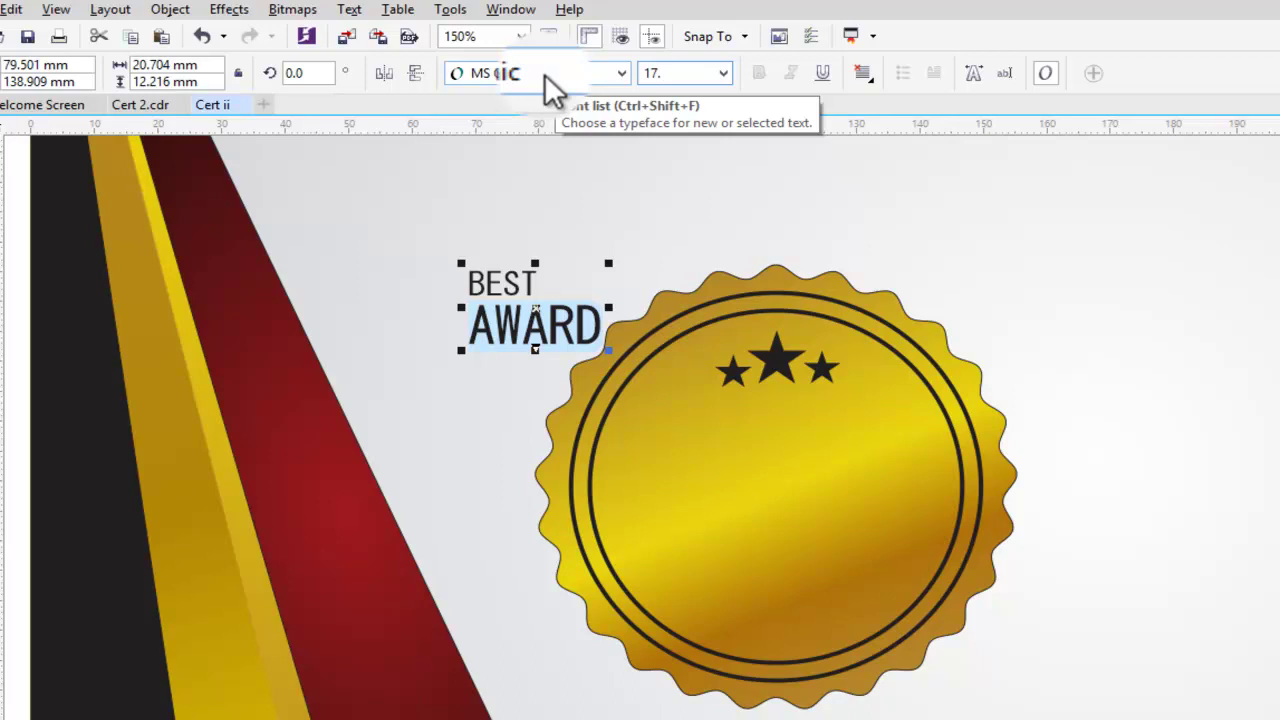
{"action": "type", "text": "339"}
{"action": "key", "text": "Return"}
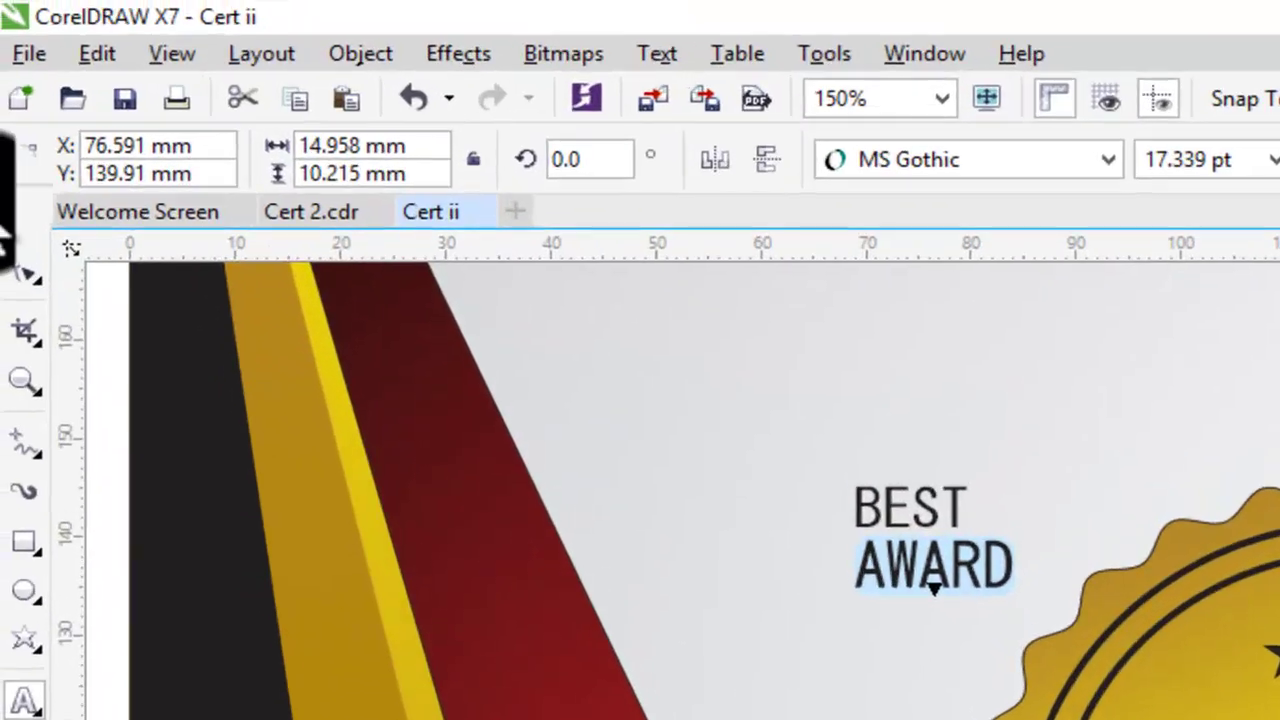
Step: Move the BEST AWARD text onto the seal's centre, just below the stars
{"action": "left_click", "coordinate": [0, 119]}
{"action": "left_click_drag", "start_coordinate": [480, 290], "coordinate": [531, 304]}
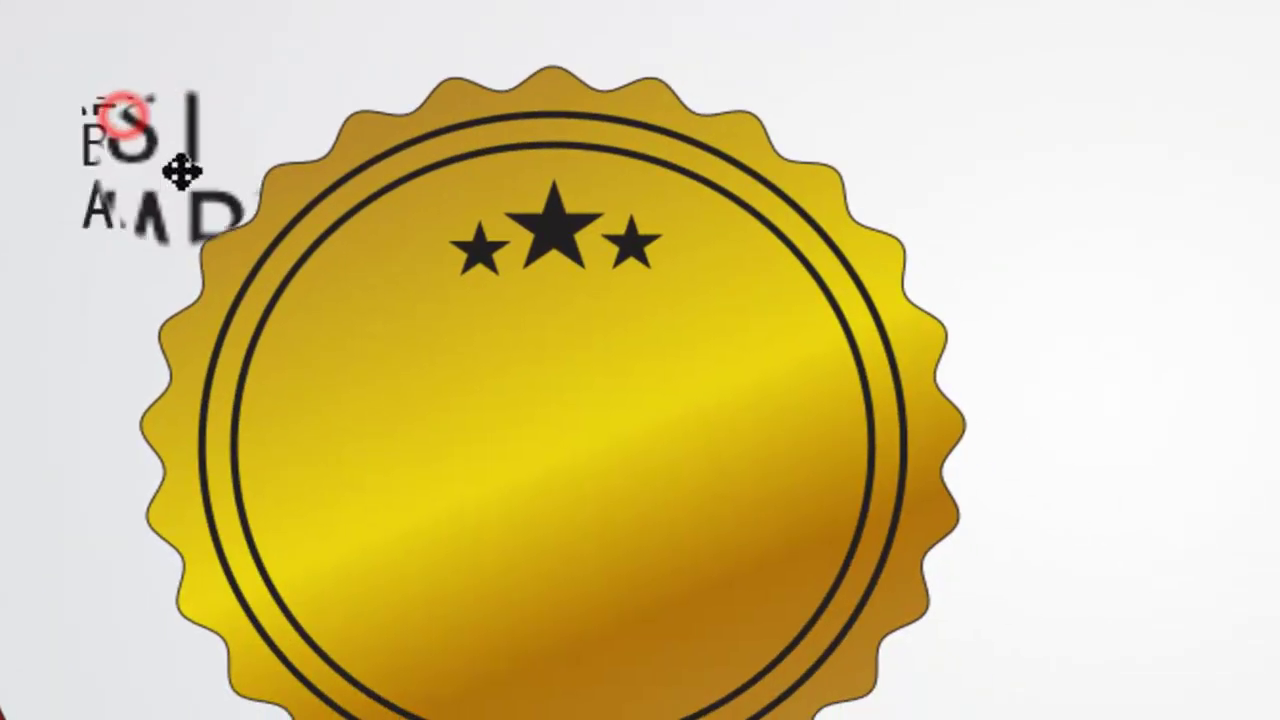
{"action": "mouse_move", "coordinate": [720, 425]}
{"action": "left_mouse_down"}
{"action": "mouse_move", "coordinate": [562, 365]}
{"action": "mouse_move", "coordinate": [586, 380]}
{"action": "left_mouse_up"}
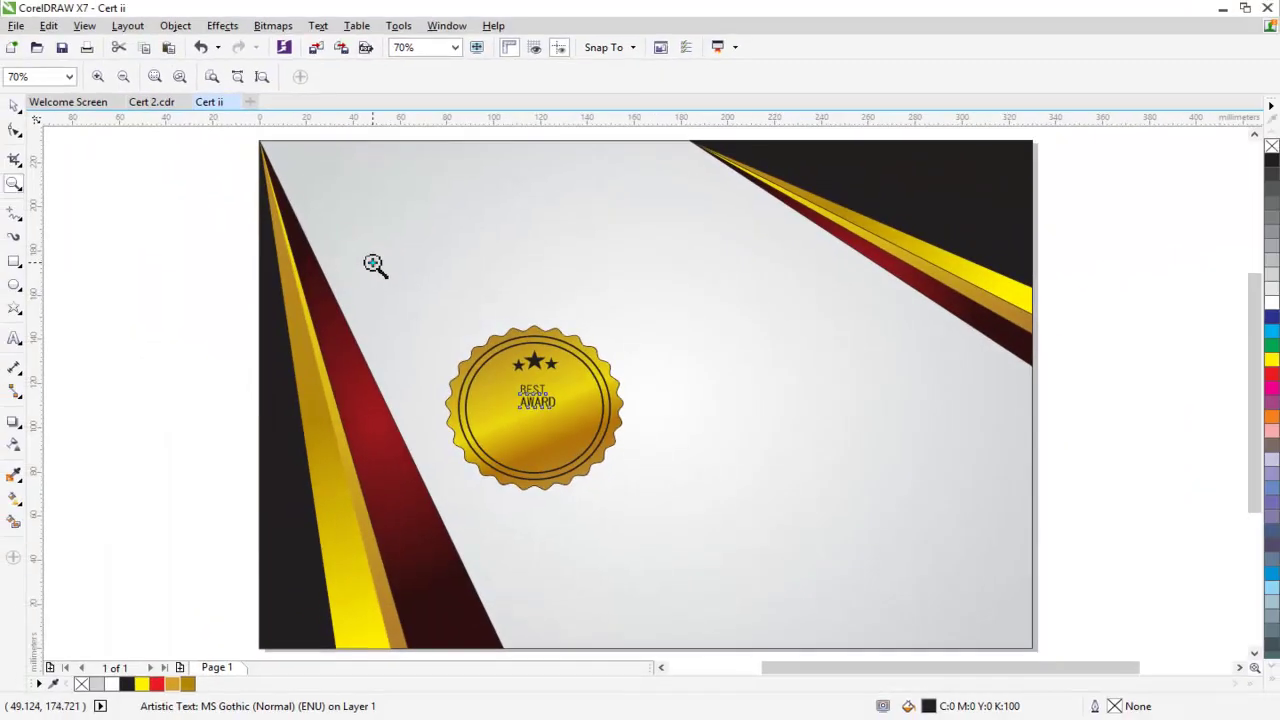
{"action": "left_click_drag", "start_coordinate": [371, 263], "coordinate": [709, 534]}
{"action": "left_click", "coordinate": [14, 104]}
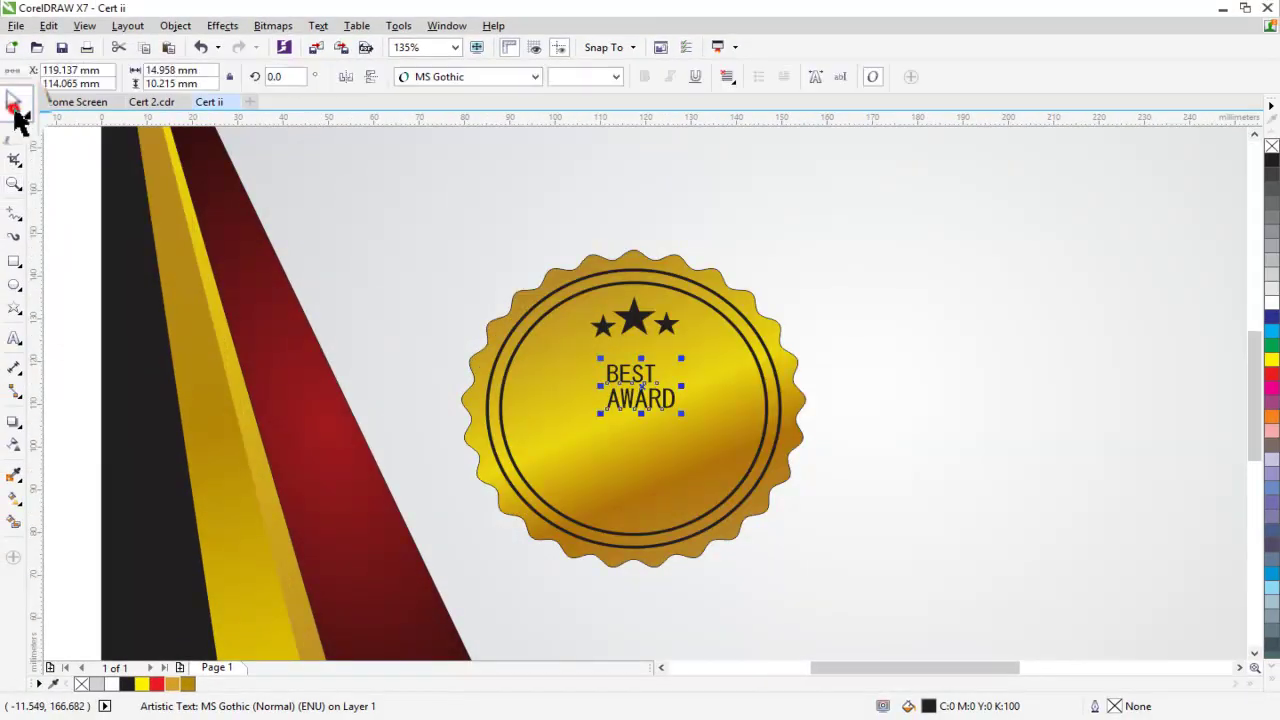
{"action": "double_click", "coordinate": [600, 373]}
{"action": "type", "text": "BE"}
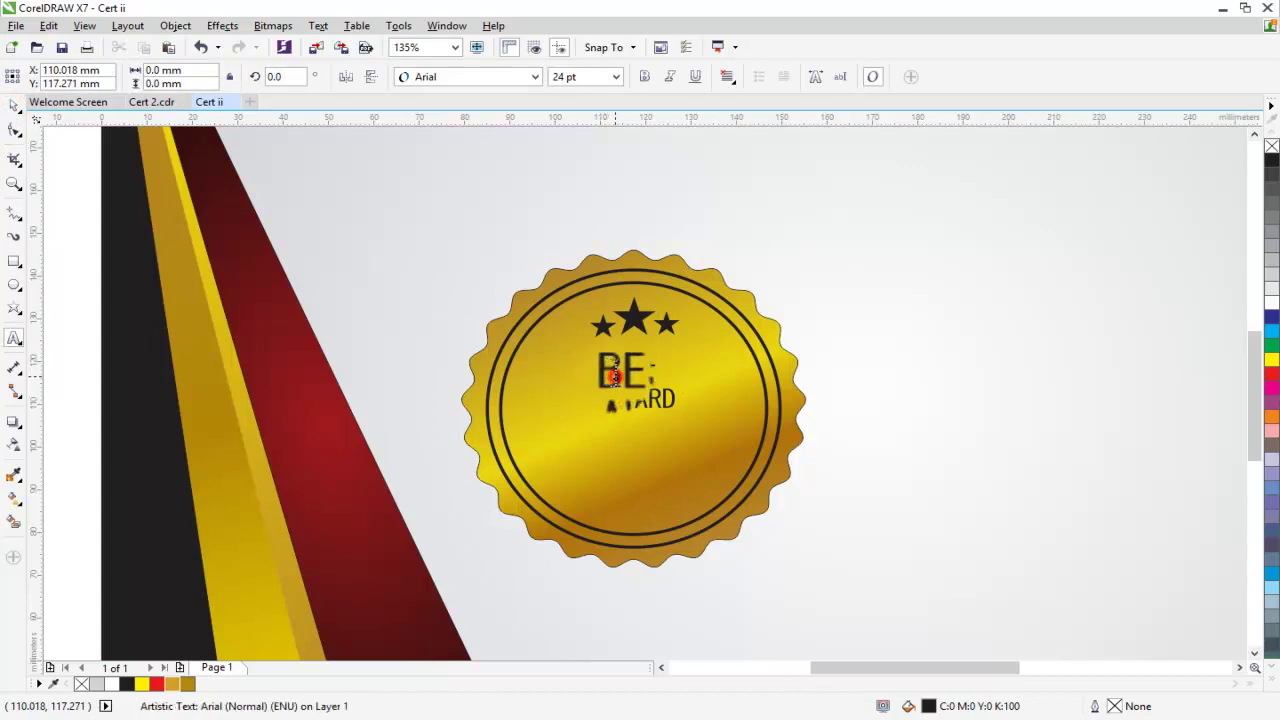
{"action": "left_click_drag", "start_coordinate": [600, 373], "coordinate": [622, 401]}
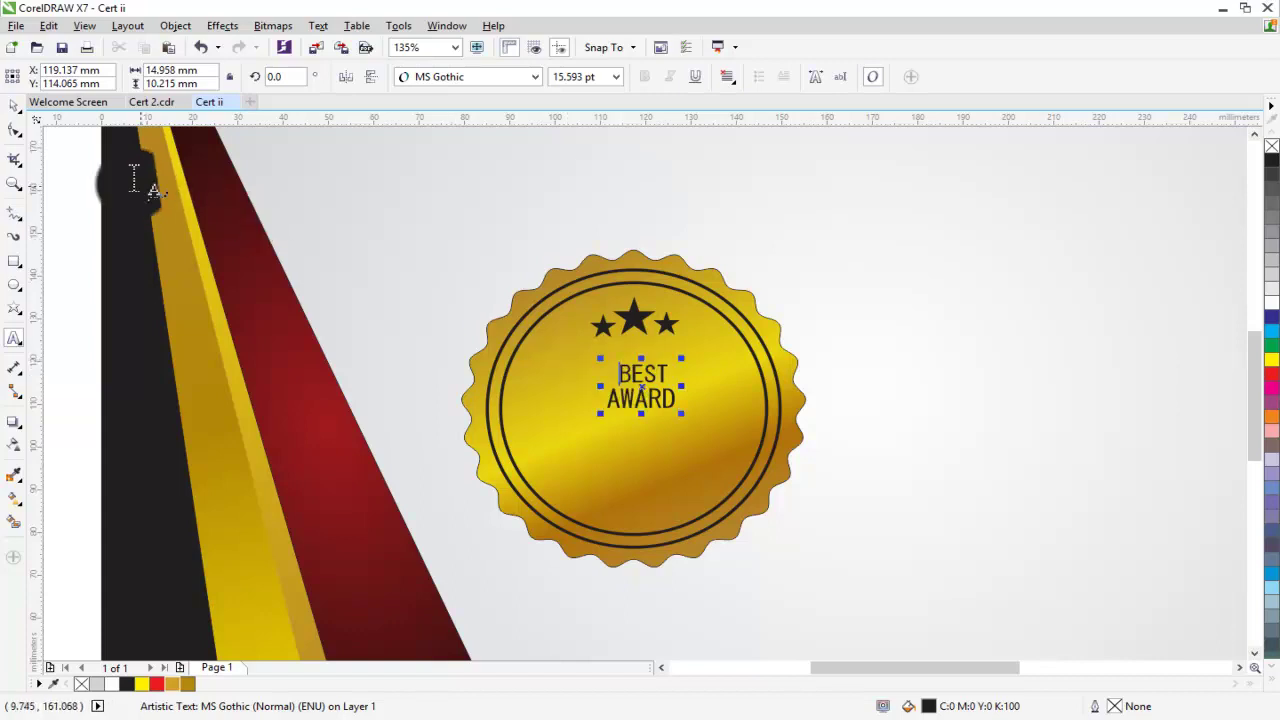
{"action": "left_click", "coordinate": [19, 106]}
{"action": "mouse_move", "coordinate": [645, 398]}
{"action": "left_mouse_down"}
{"action": "mouse_move", "coordinate": [625, 397]}
{"action": "mouse_move", "coordinate": [641, 413]}
{"action": "left_mouse_up"}
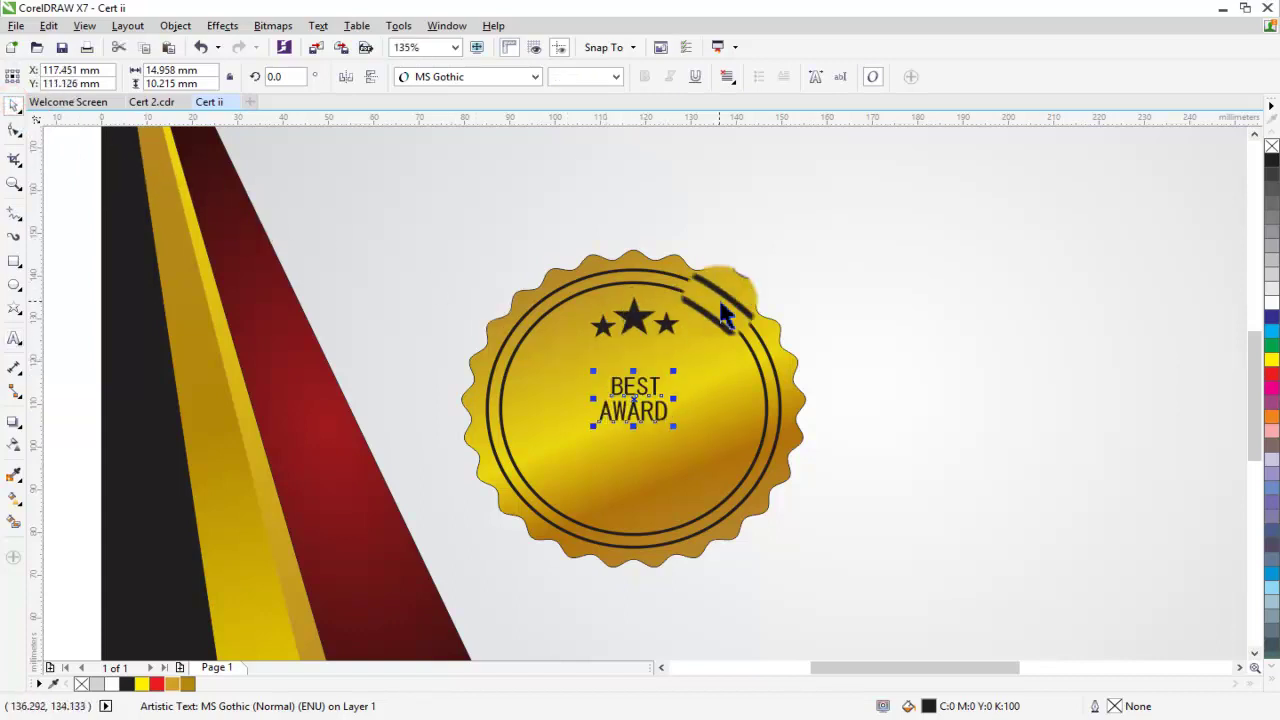
Step: Select all parts of the seal and shrink it to about 65%
{"action": "left_click", "coordinate": [776, 375]}
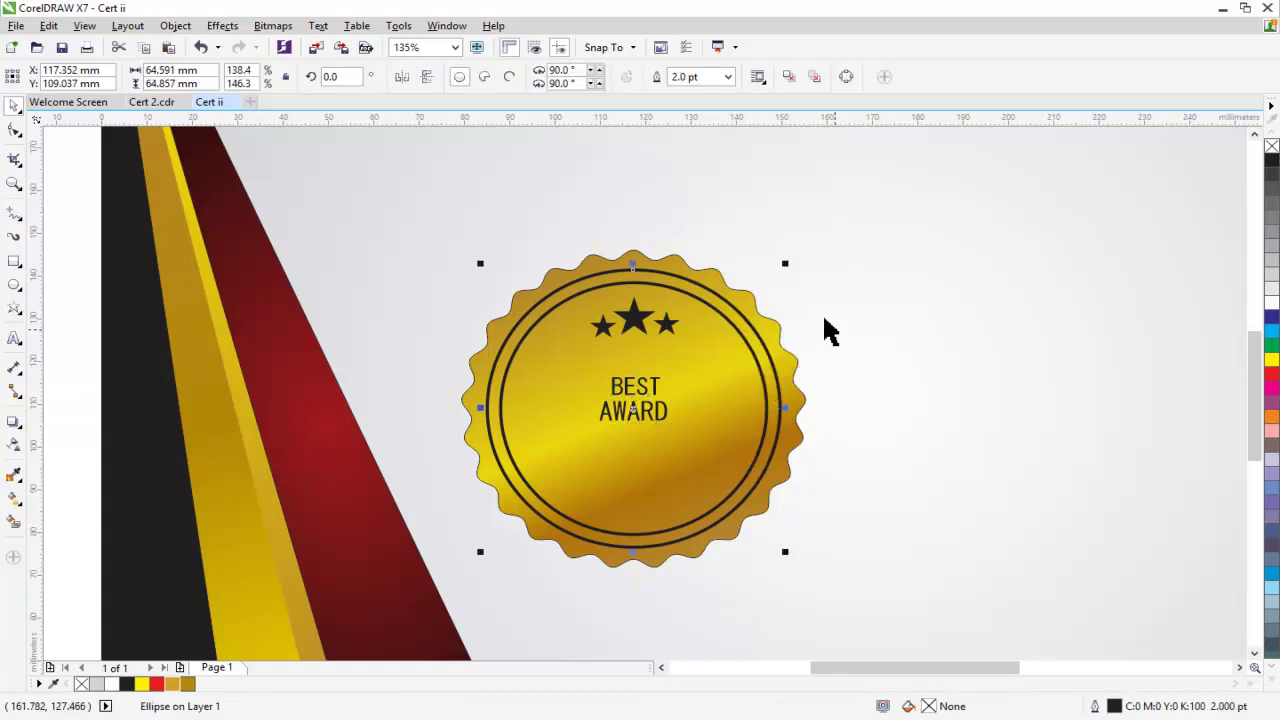
{"action": "left_click_drag", "start_coordinate": [349, 220], "coordinate": [927, 623]}
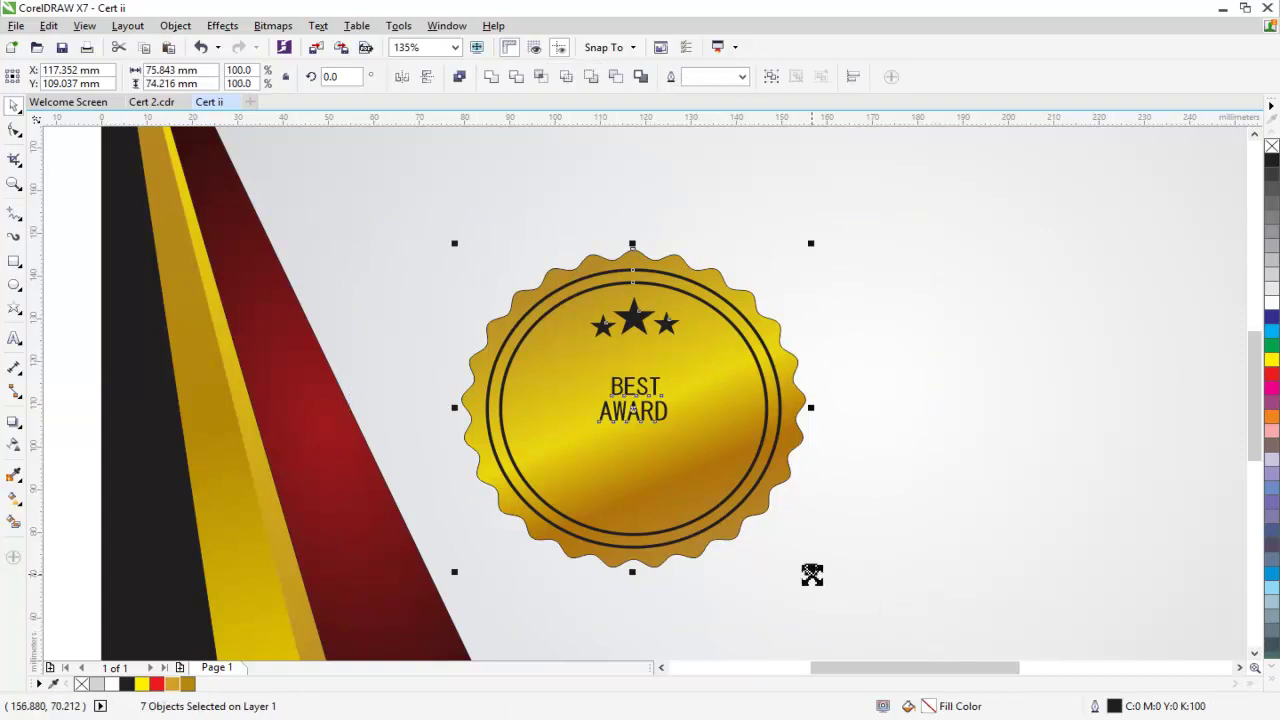
{"action": "mouse_move", "coordinate": [810, 572]}
{"action": "left_mouse_down"}
{"action": "mouse_move", "coordinate": [750, 571]}
{"action": "mouse_move", "coordinate": [728, 555]}
{"action": "left_mouse_up"}
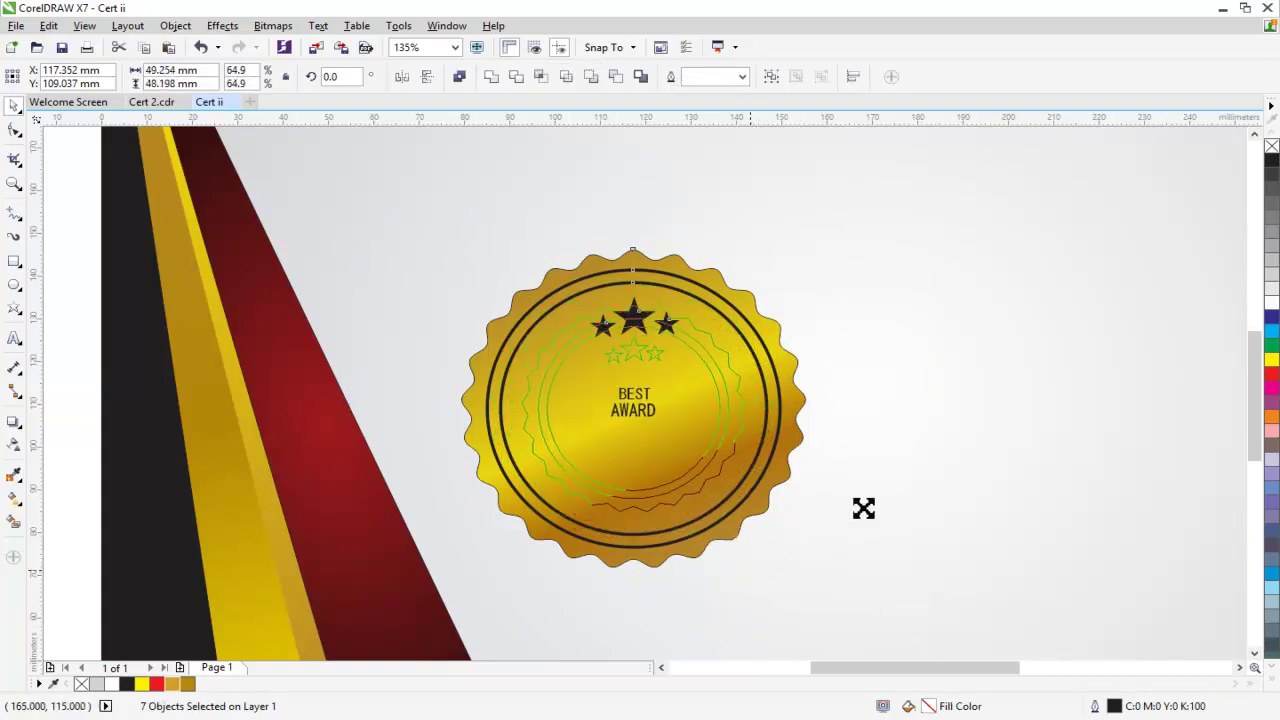
Step: Draw a horizontal divider line beneath the stars
{"action": "left_click", "coordinate": [857, 306]}
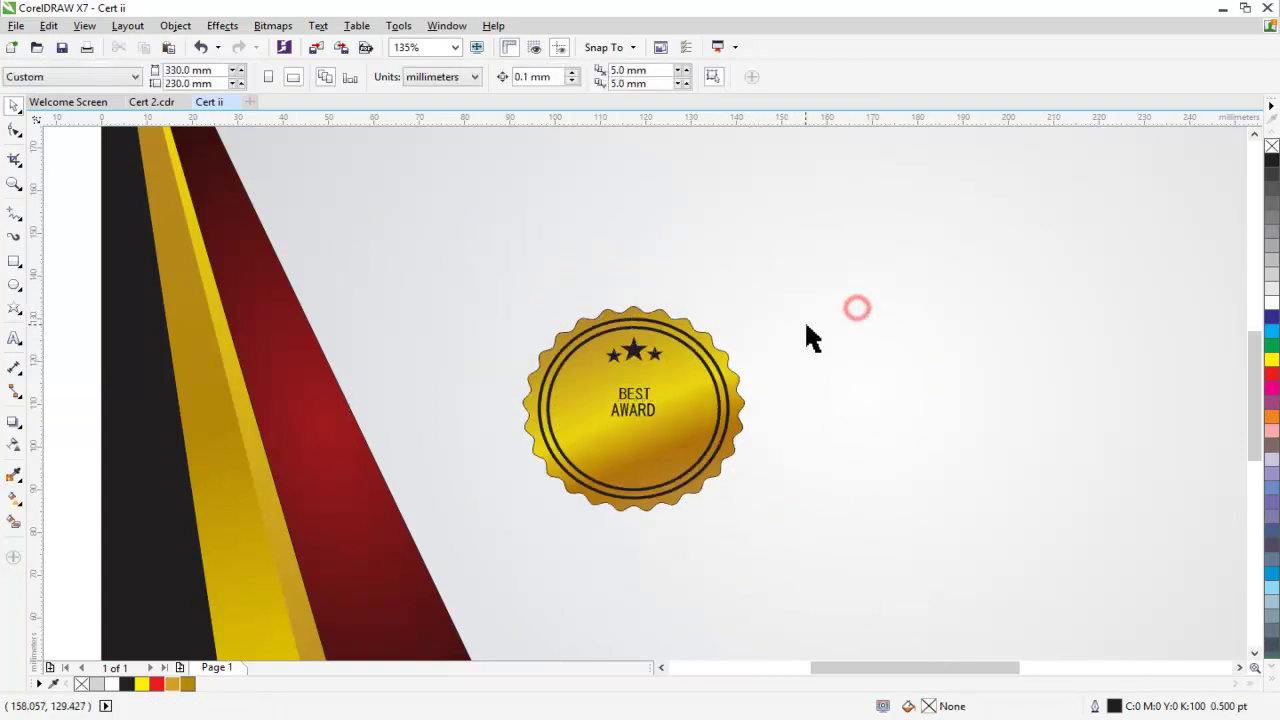
{"action": "key", "text": "z"}
{"action": "left_click_drag", "start_coordinate": [484, 291], "coordinate": [875, 563]}
{"action": "left_click", "coordinate": [14, 106]}
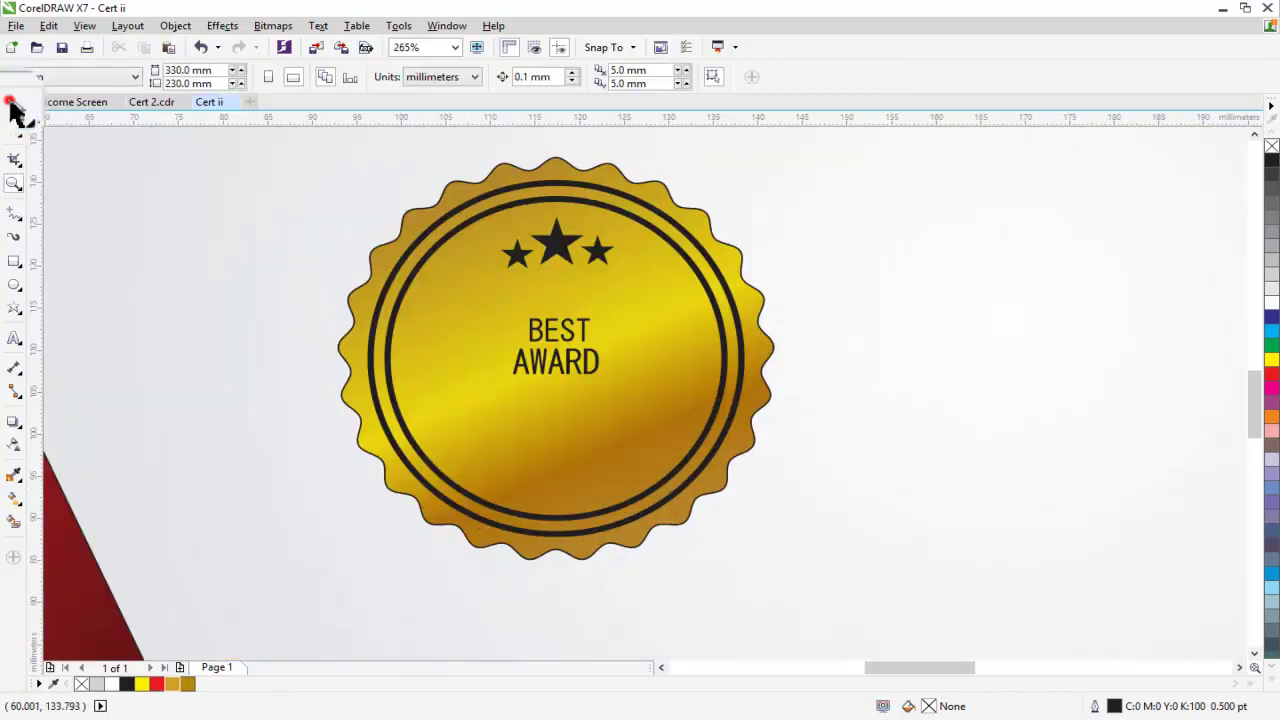
{"action": "mouse_move", "coordinate": [531, 372]}
{"action": "left_mouse_down"}
{"action": "mouse_move", "coordinate": [570, 338]}
{"action": "mouse_move", "coordinate": [552, 330]}
{"action": "left_mouse_up"}
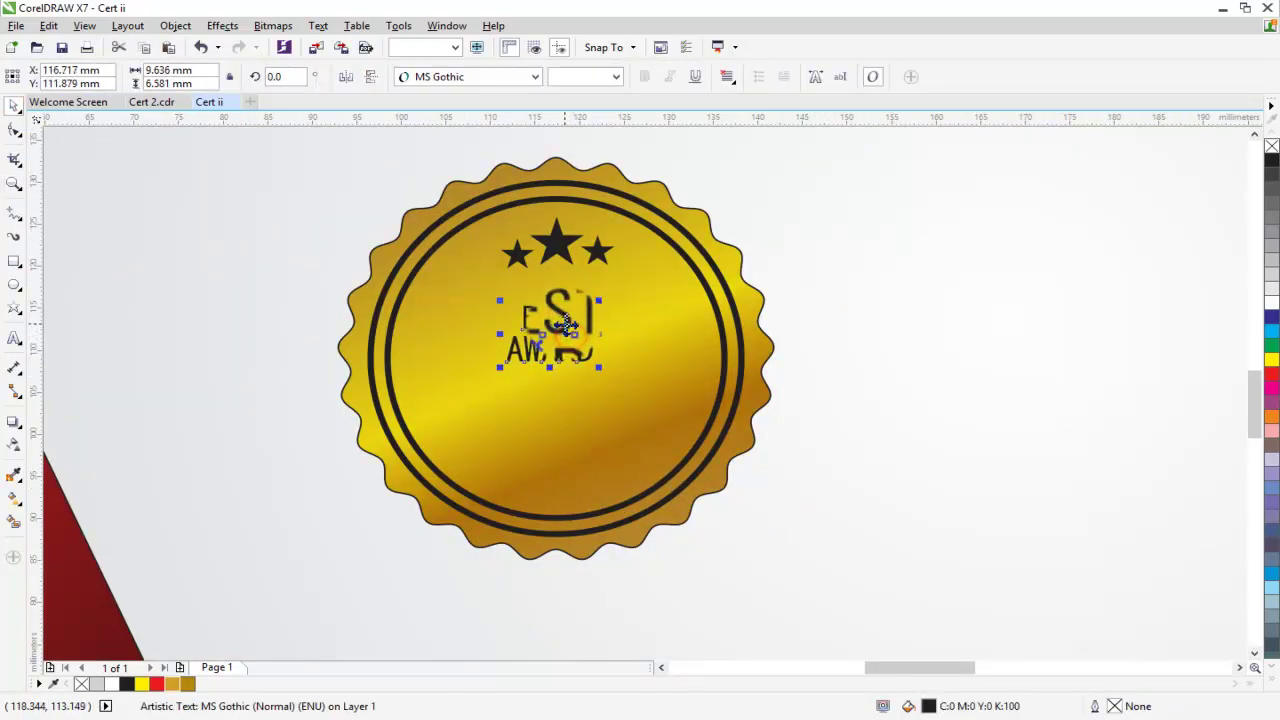
{"action": "left_click", "coordinate": [12, 228]}
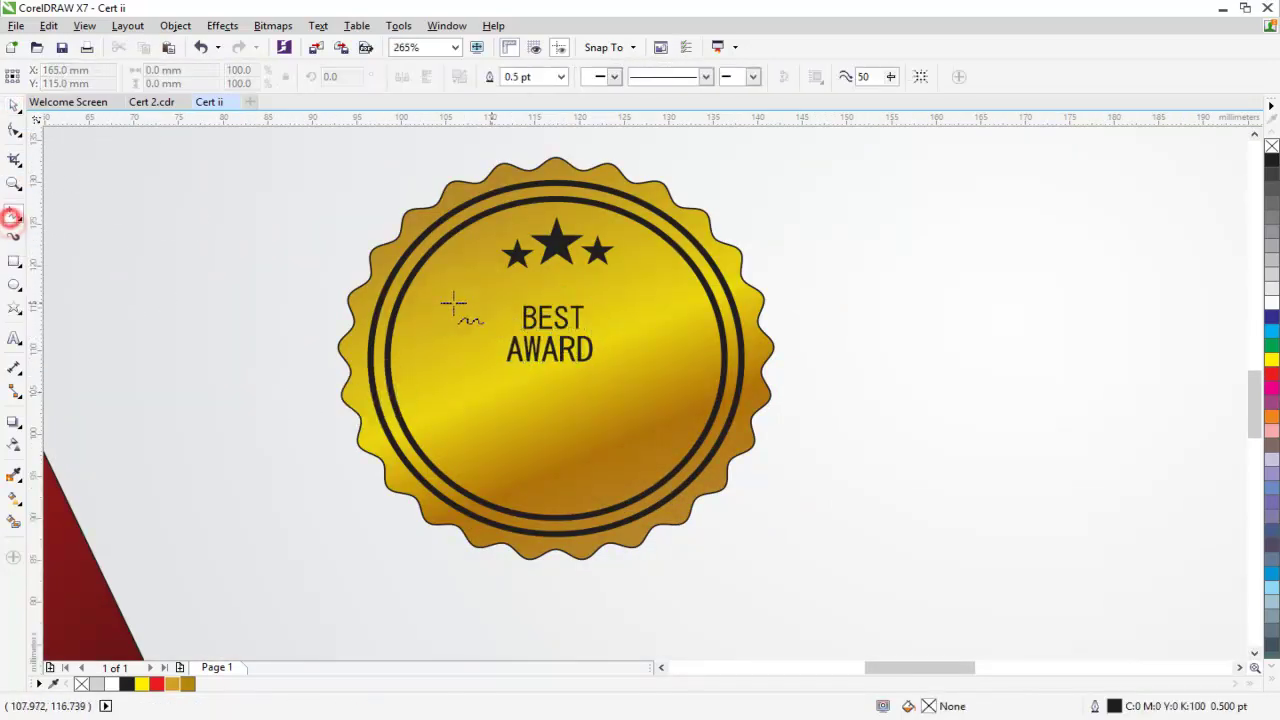
{"action": "left_click_drag", "start_coordinate": [459, 277], "coordinate": [670, 277]}
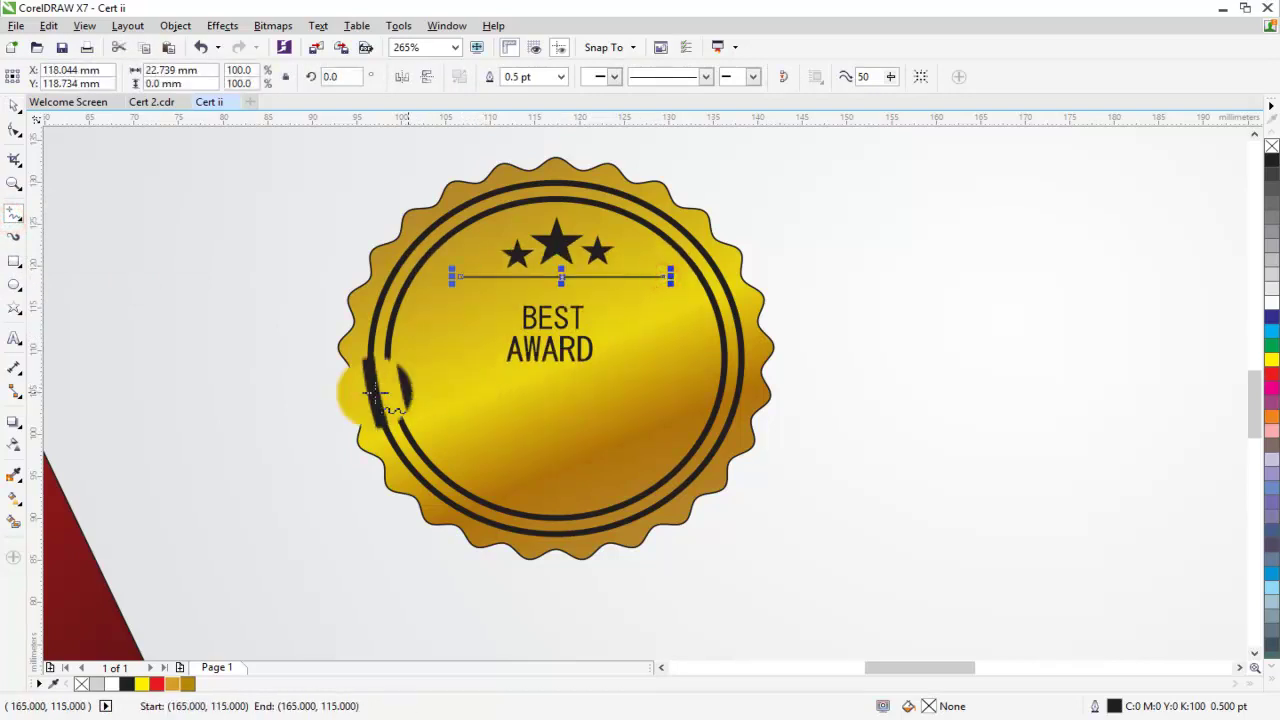
Step: Break the text apart with Ctrl+K and space BEST above AWARD
{"action": "left_click", "coordinate": [14, 106]}
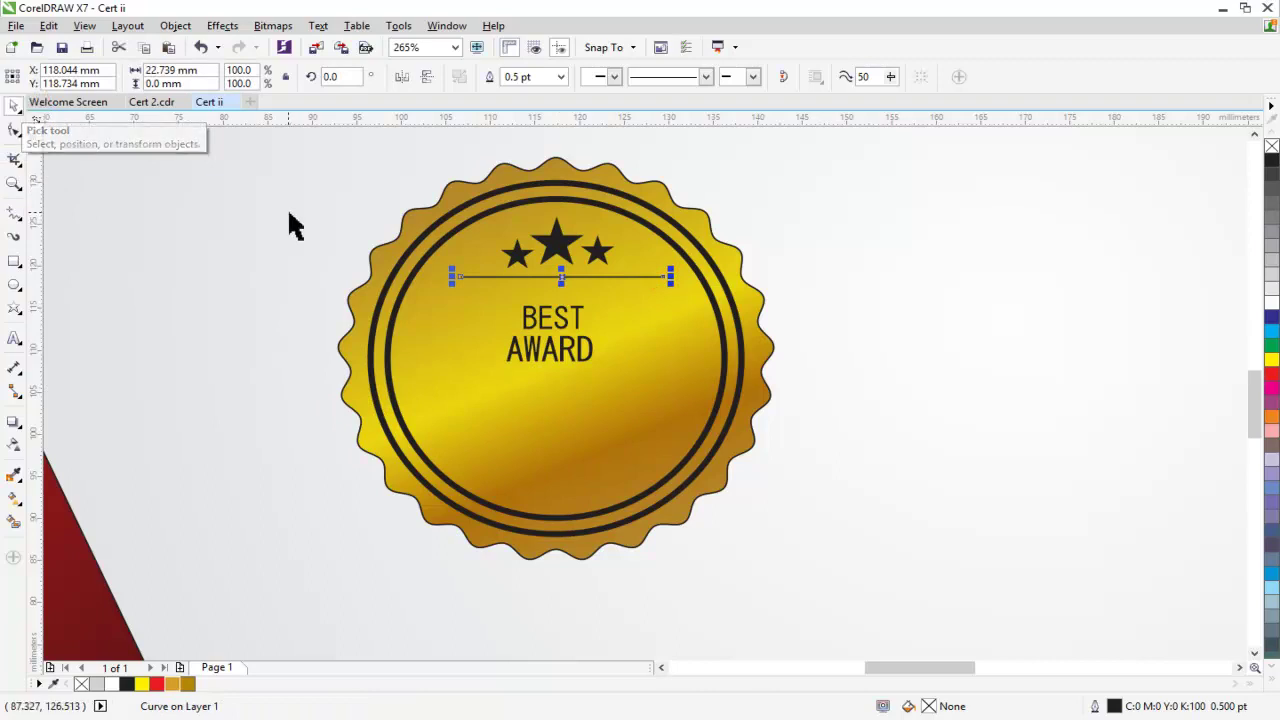
{"action": "left_click_drag", "start_coordinate": [555, 325], "coordinate": [540, 322]}
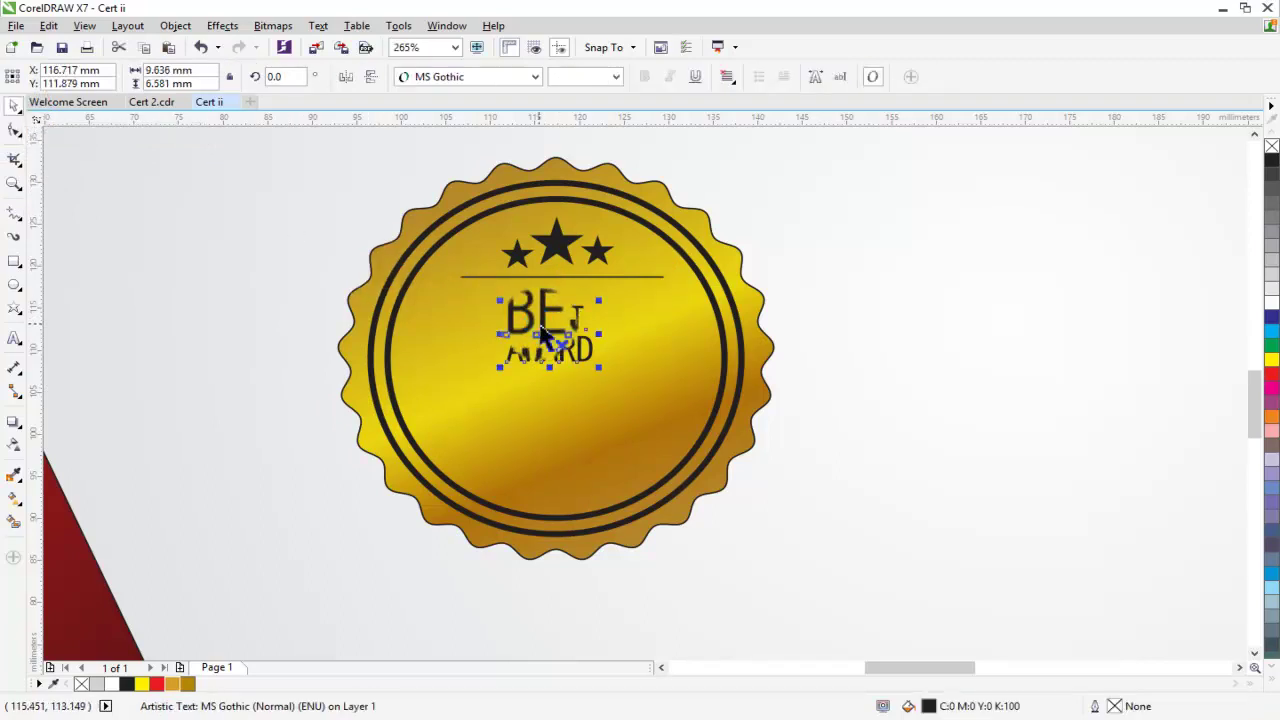
{"action": "key", "text": "ctrl+k"}
{"action": "left_click", "coordinate": [556, 350]}
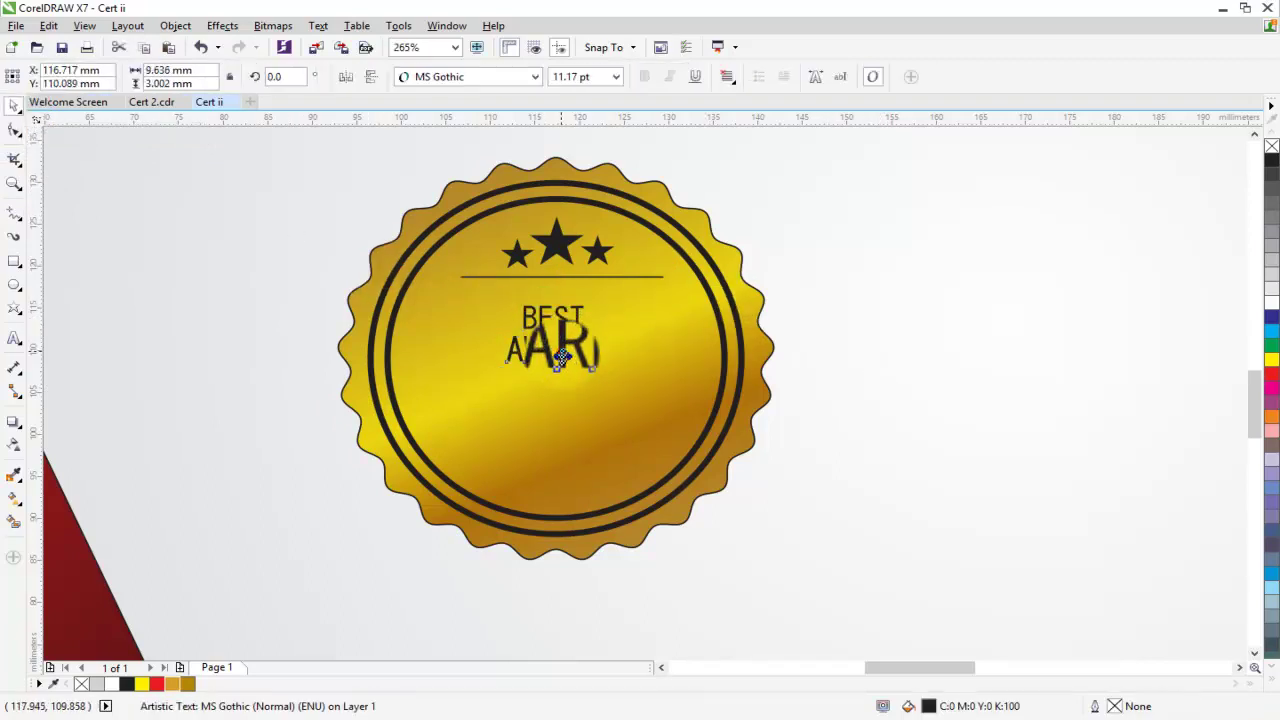
{"action": "left_click_drag", "start_coordinate": [562, 357], "coordinate": [562, 373]}
{"action": "left_click_drag", "start_coordinate": [548, 318], "coordinate": [614, 350]}
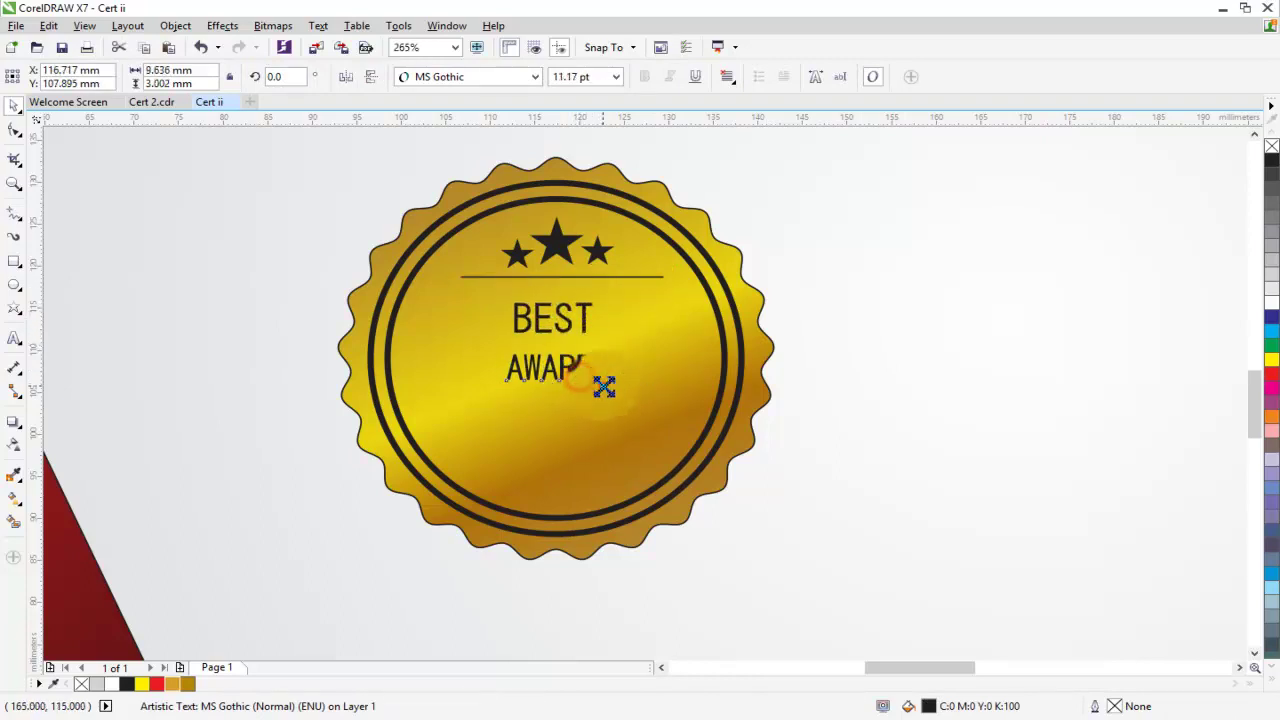
Step: Place a copy of the divider line below AWARD
{"action": "left_click", "coordinate": [657, 277]}
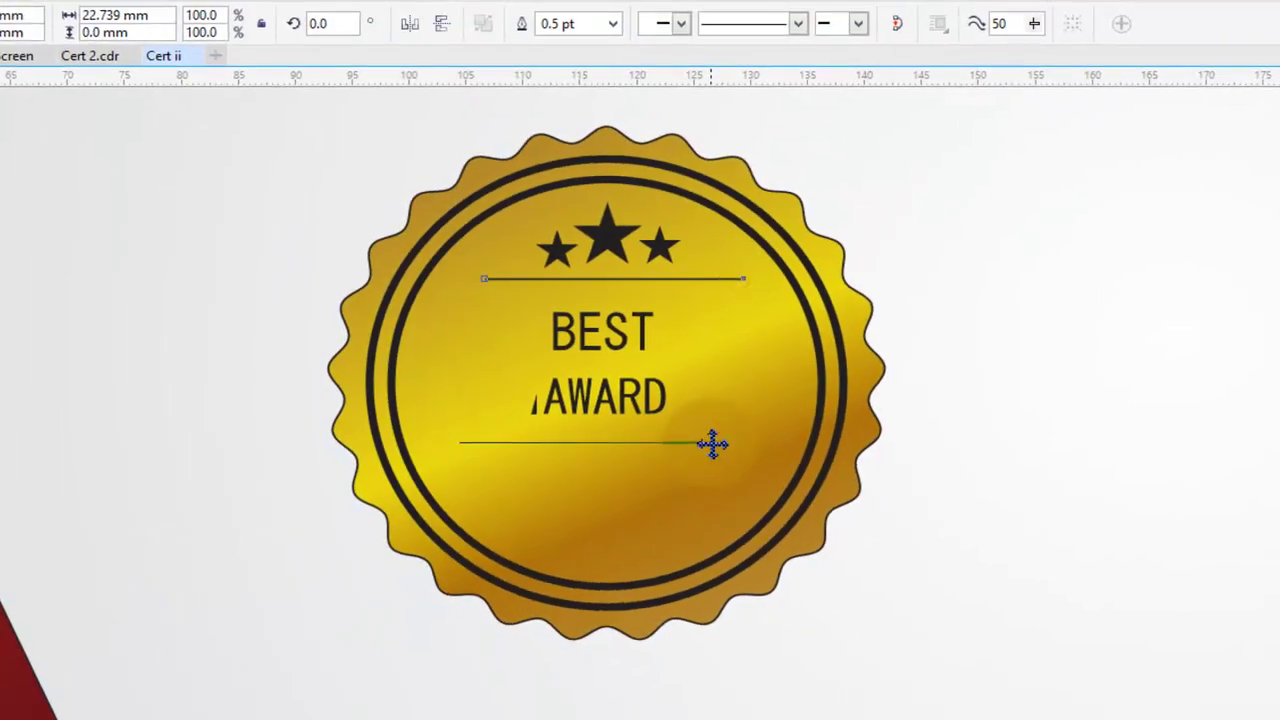
{"action": "left_click_drag", "start_coordinate": [657, 277], "coordinate": [660, 440]}
{"action": "left_click", "coordinate": [665, 434]}
{"action": "scroll", "coordinate": [669, 443], "scroll_direction": "down", "scroll_amount": 3}
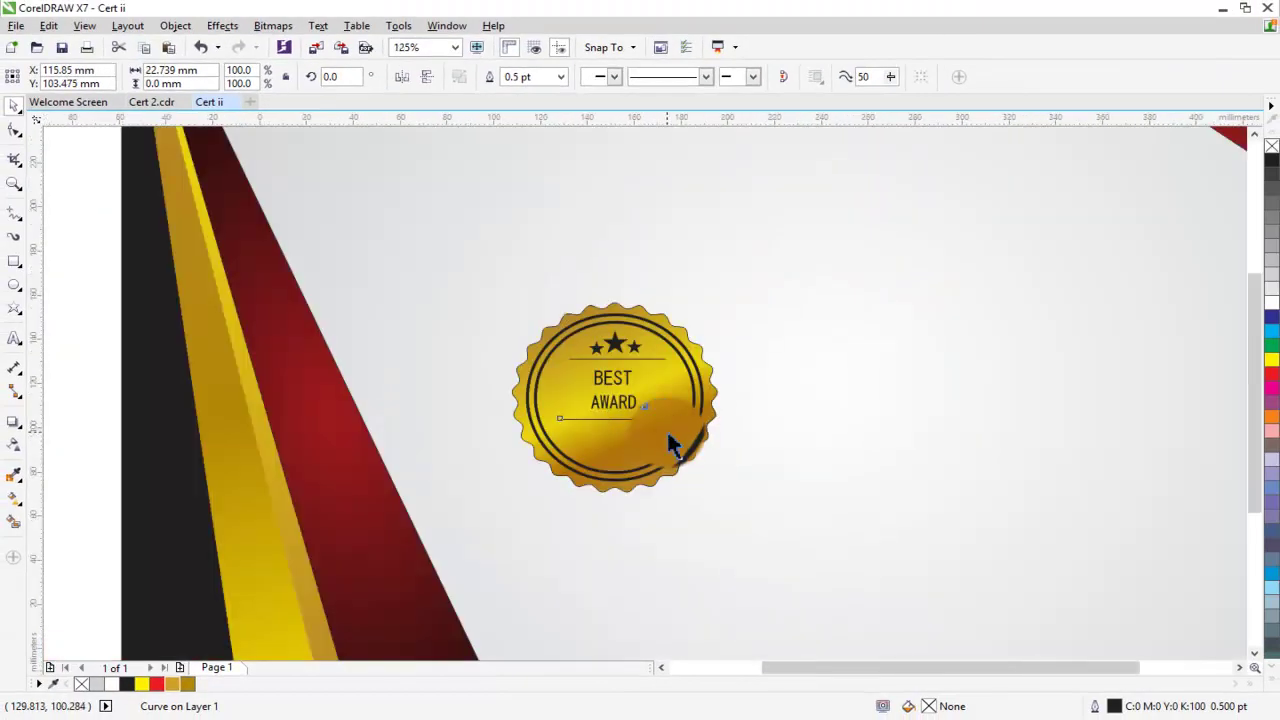
{"action": "scroll", "coordinate": [669, 443], "scroll_direction": "down", "scroll_amount": 2}
{"action": "key", "text": "z"}
{"action": "left_click", "coordinate": [416, 330]}
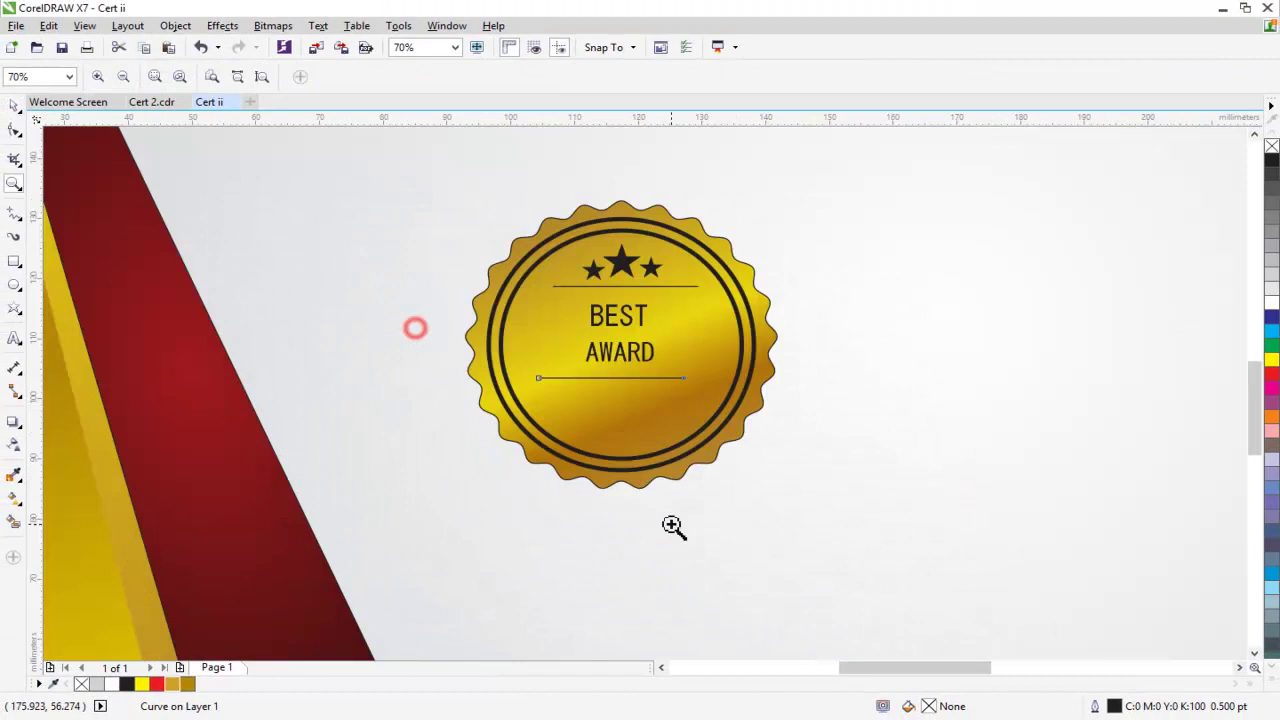
Step: Widen the line above BEST and centre the line under AWARD
{"action": "left_click", "coordinate": [10, 107]}
{"action": "left_click", "coordinate": [640, 295]}
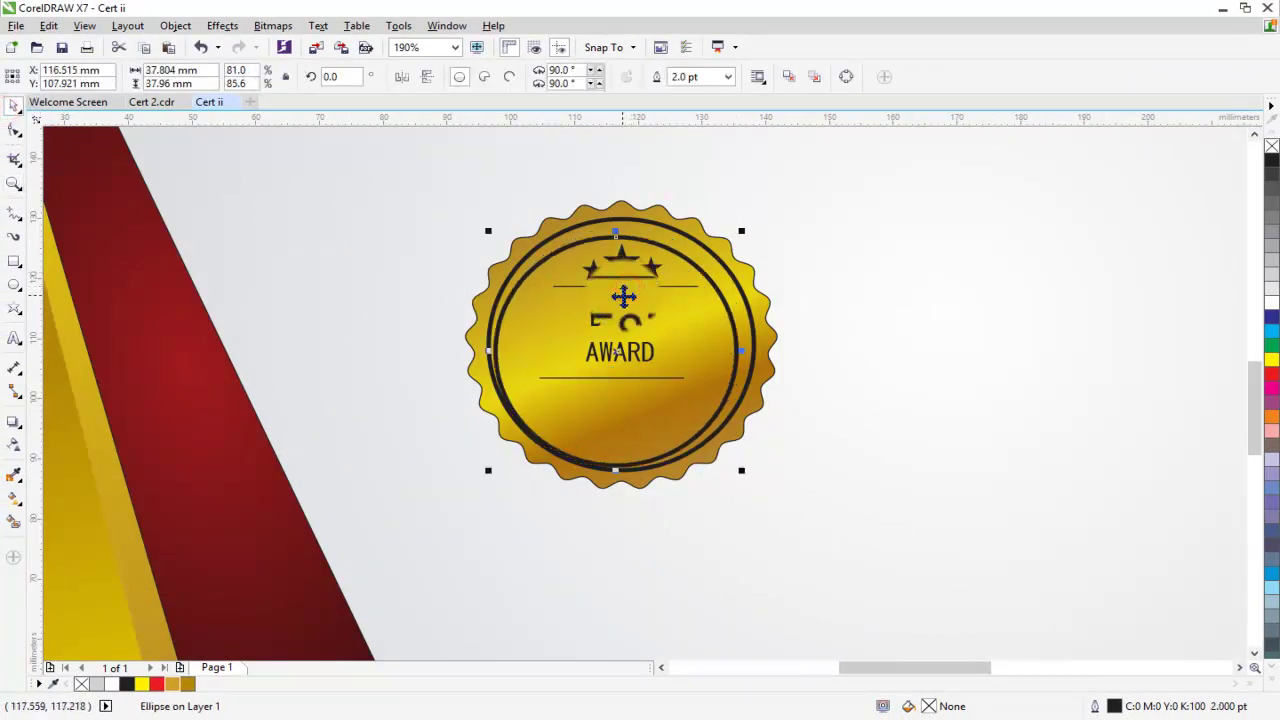
{"action": "left_click", "coordinate": [834, 286]}
{"action": "left_click", "coordinate": [651, 286]}
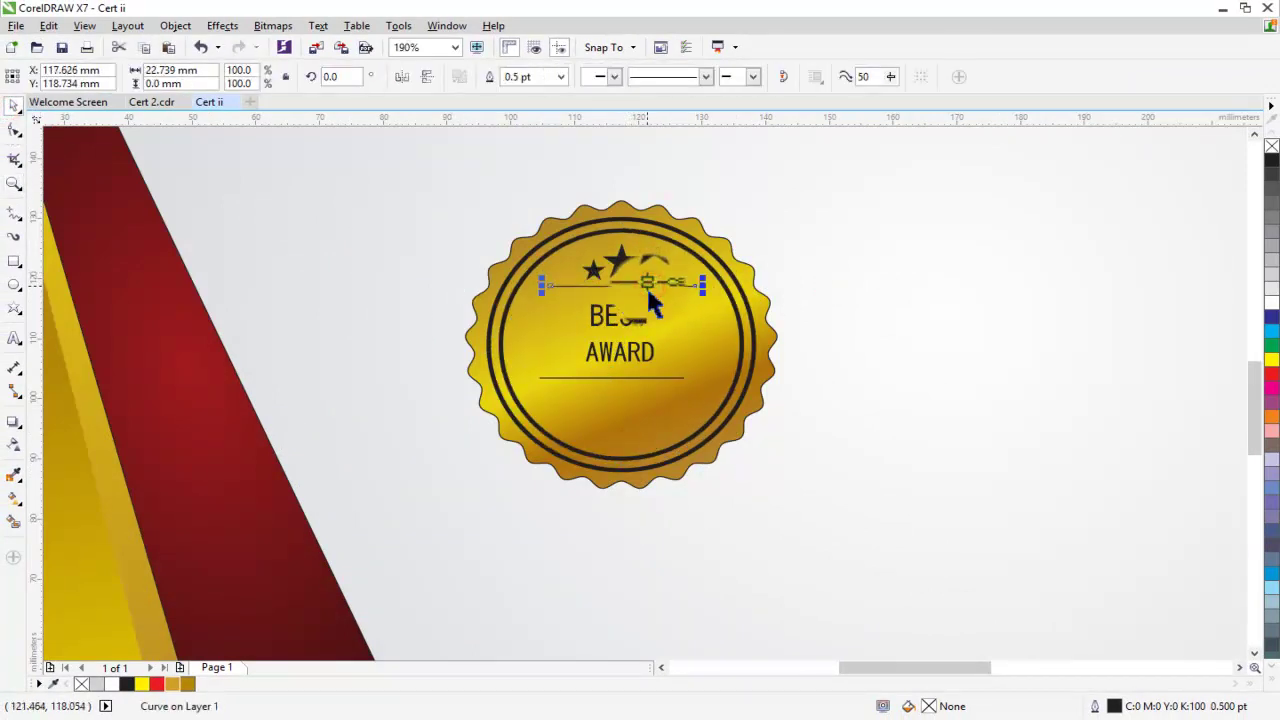
{"action": "left_click_drag", "start_coordinate": [651, 303], "coordinate": [713, 297]}
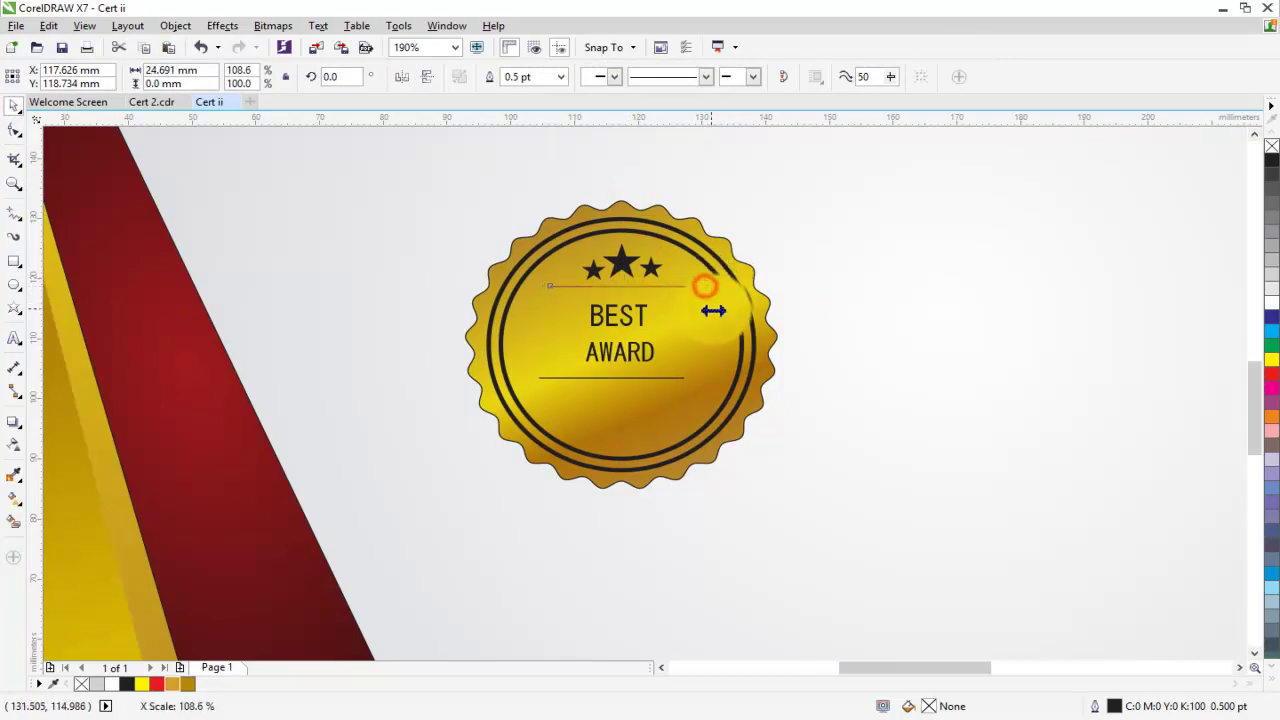
{"action": "left_click", "coordinate": [806, 260]}
{"action": "left_click", "coordinate": [637, 381]}
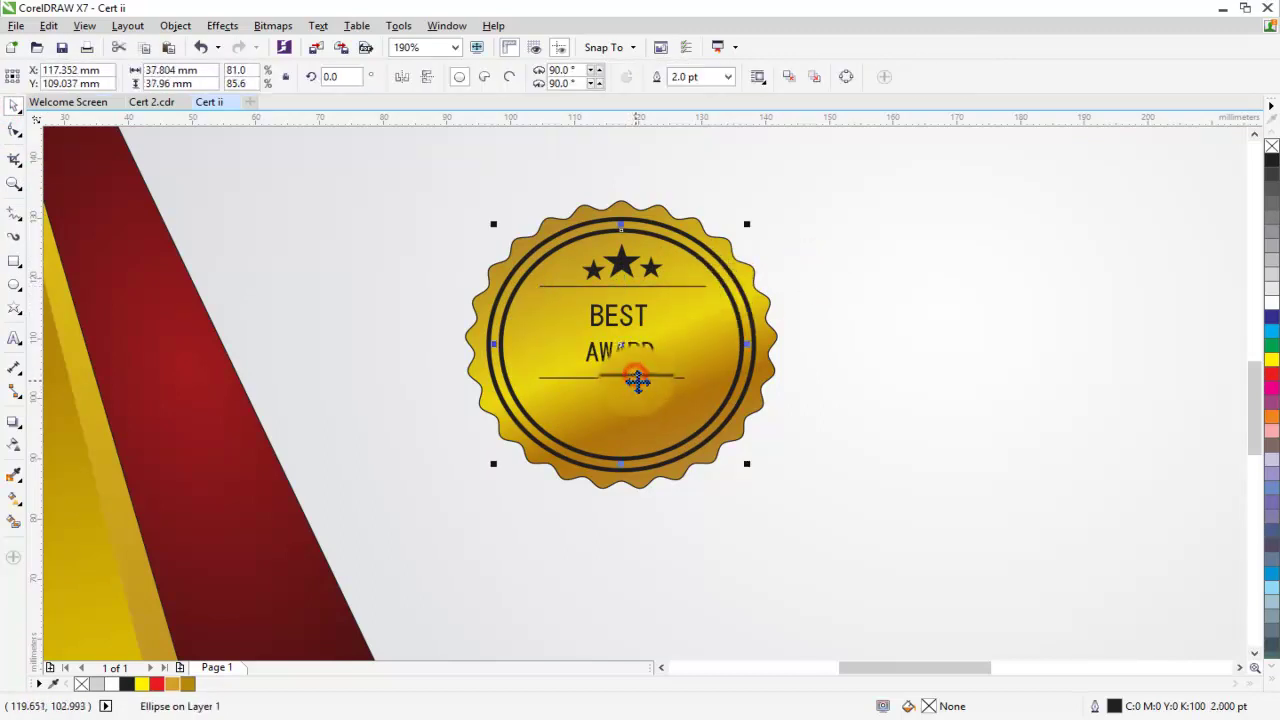
{"action": "left_click", "coordinate": [921, 379]}
{"action": "left_click", "coordinate": [681, 378]}
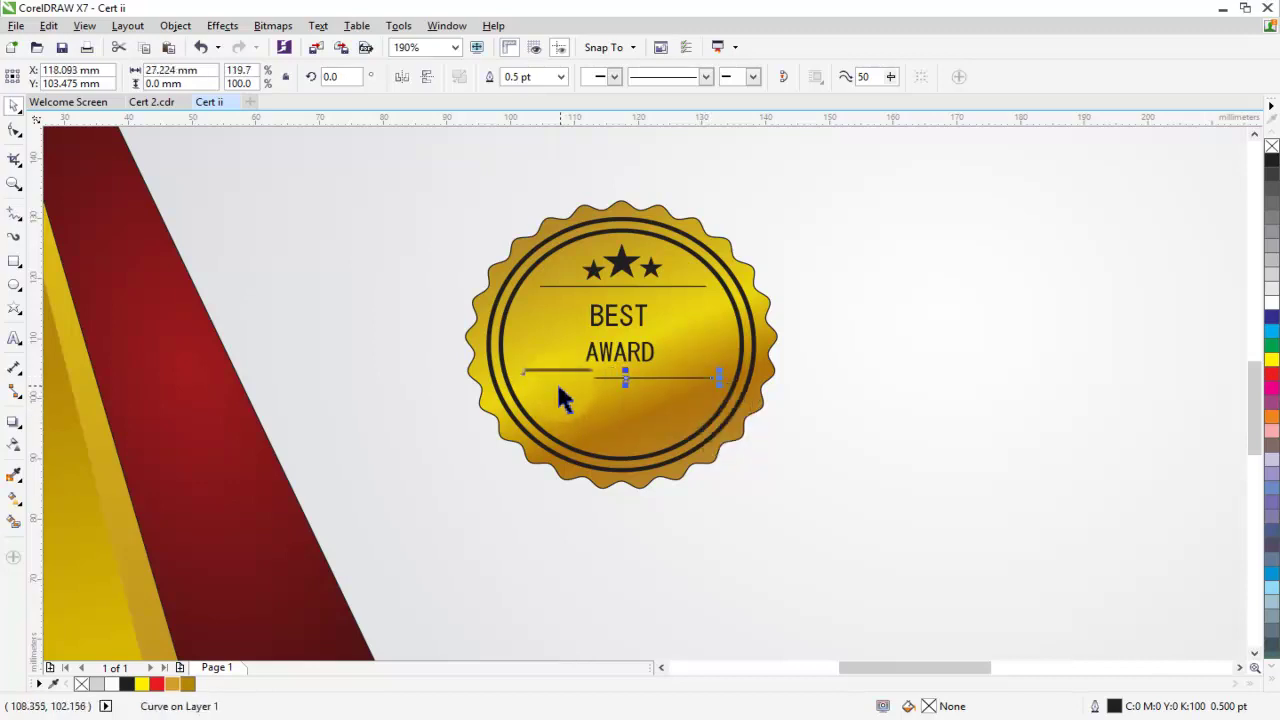
{"action": "left_click_drag", "start_coordinate": [533, 395], "coordinate": [620, 385]}
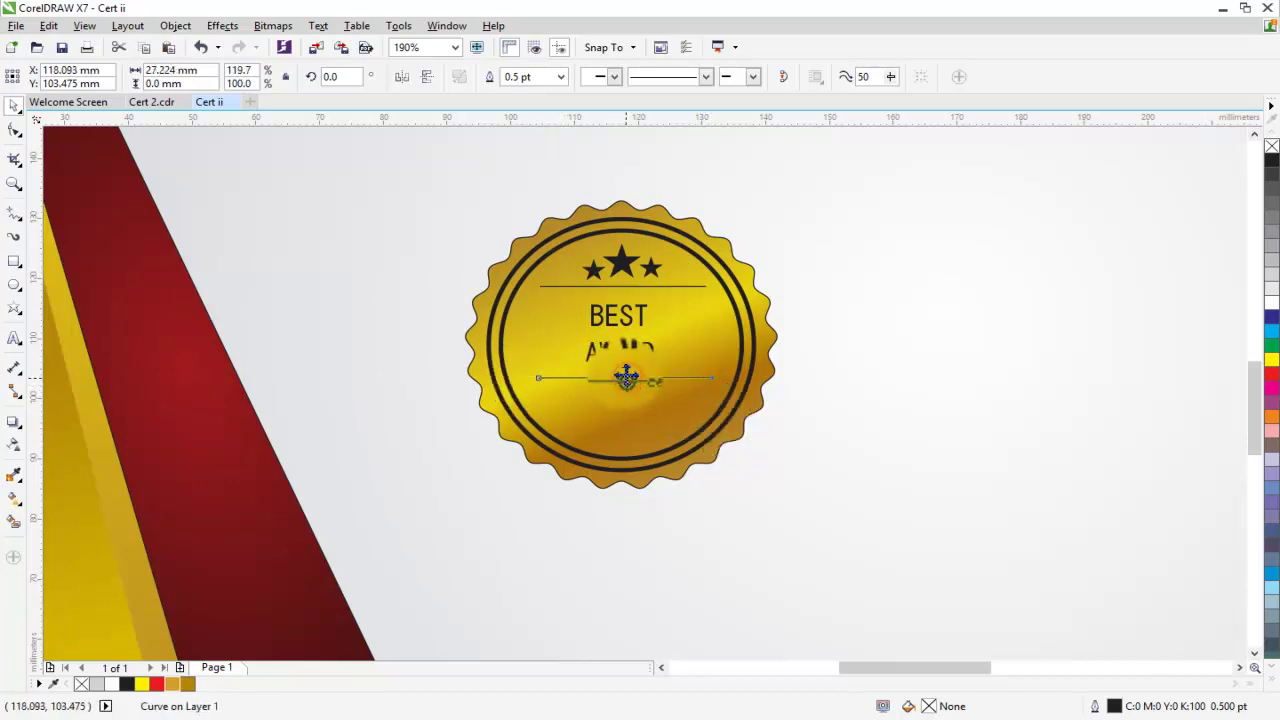
{"action": "left_click", "coordinate": [913, 376]}
{"action": "left_click_drag", "start_coordinate": [531, 172], "coordinate": [722, 287]}
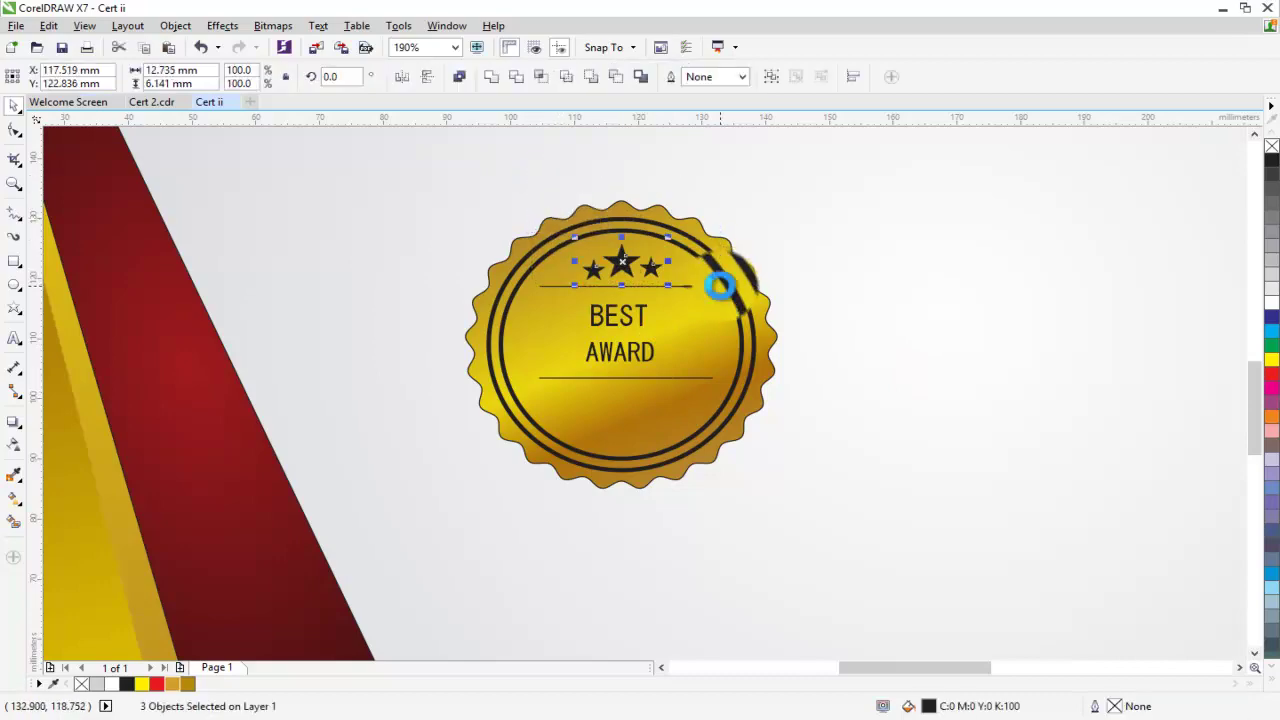
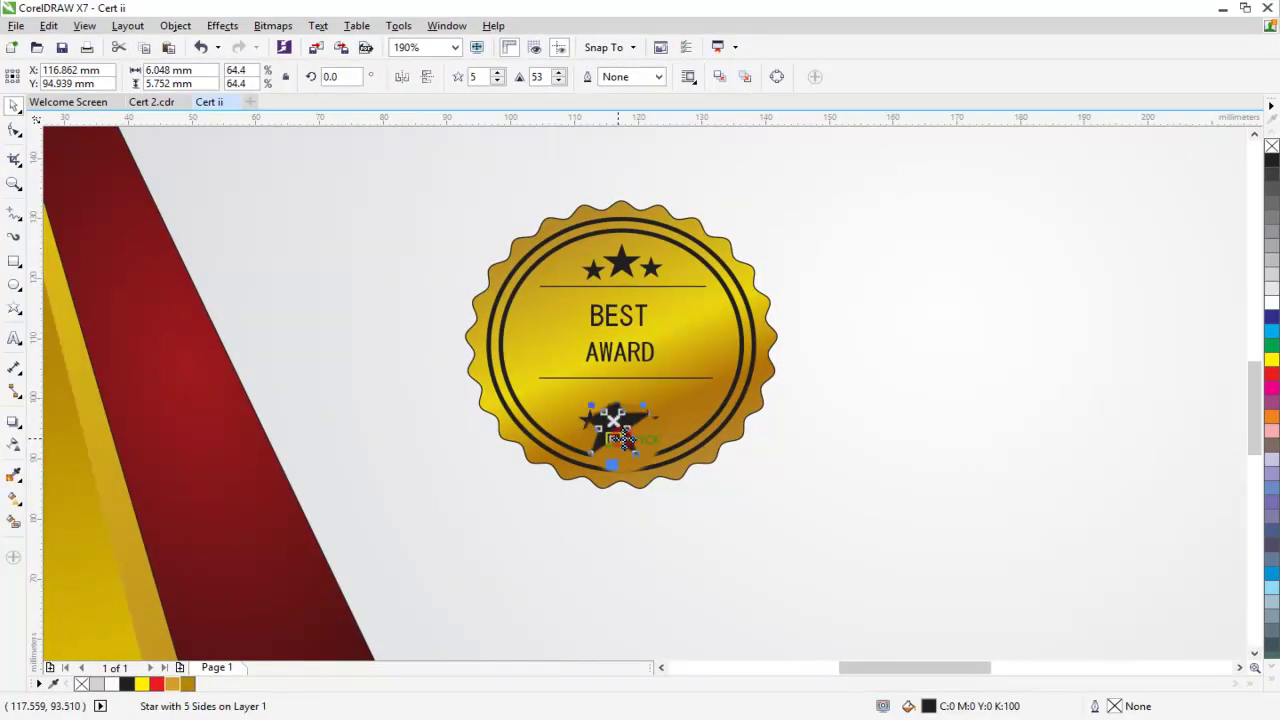
Step: Group the three lower stars in the gold seal
{"action": "left_click", "coordinate": [727, 545]}
{"action": "left_click_drag", "start_coordinate": [680, 536], "coordinate": [524, 386]}
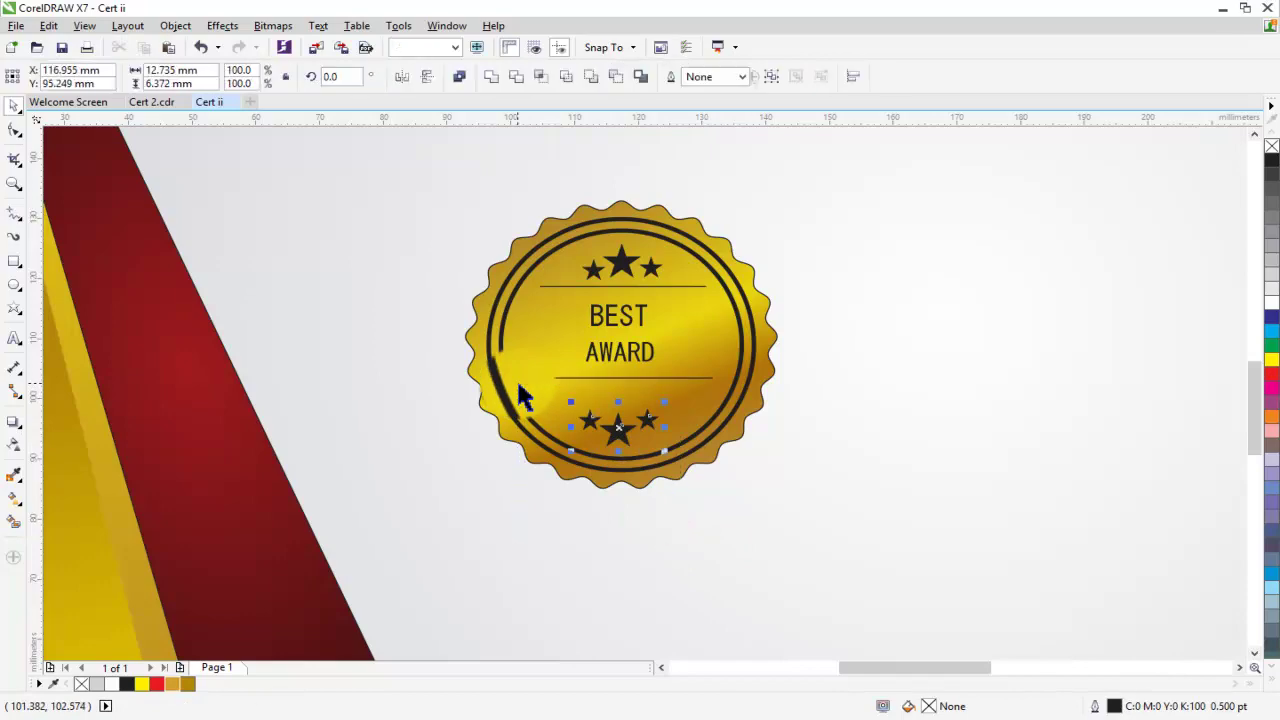
{"action": "key", "text": "ctrl+g"}
Step: Reposition the AWARD and BEST text and move the top divider below the stars
{"action": "left_click", "coordinate": [612, 388]}
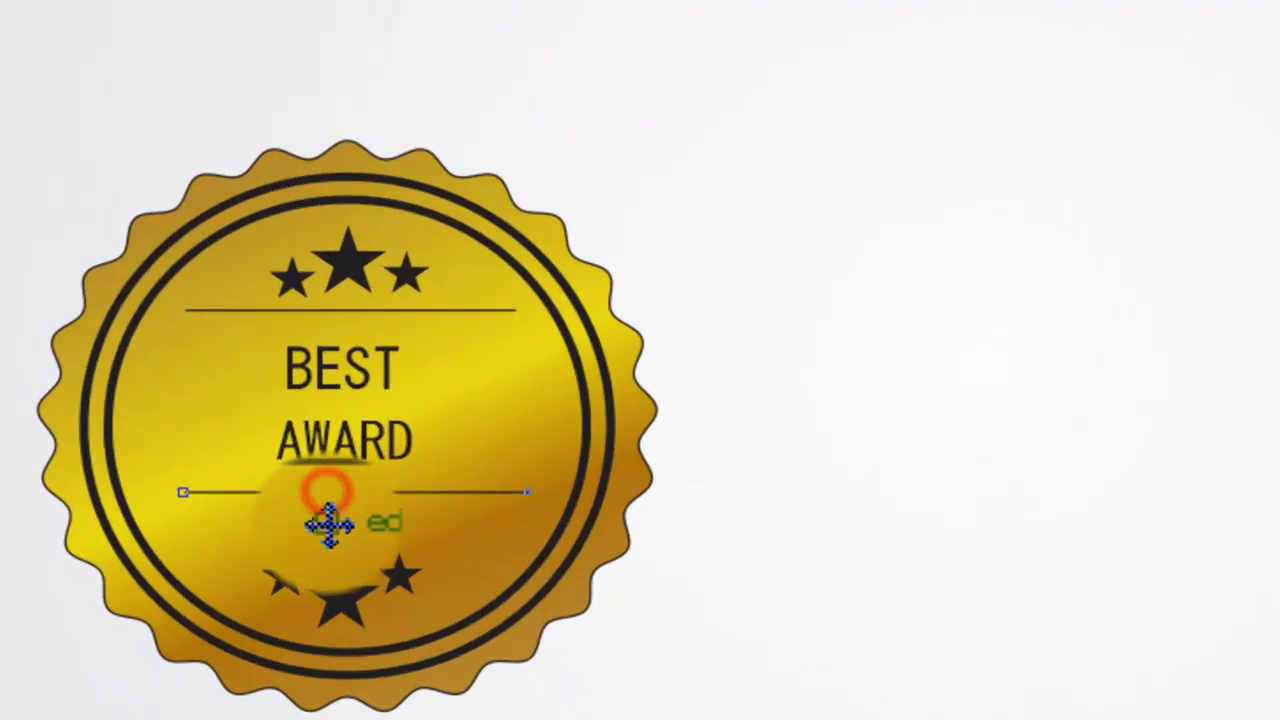
{"action": "left_click", "coordinate": [620, 350]}
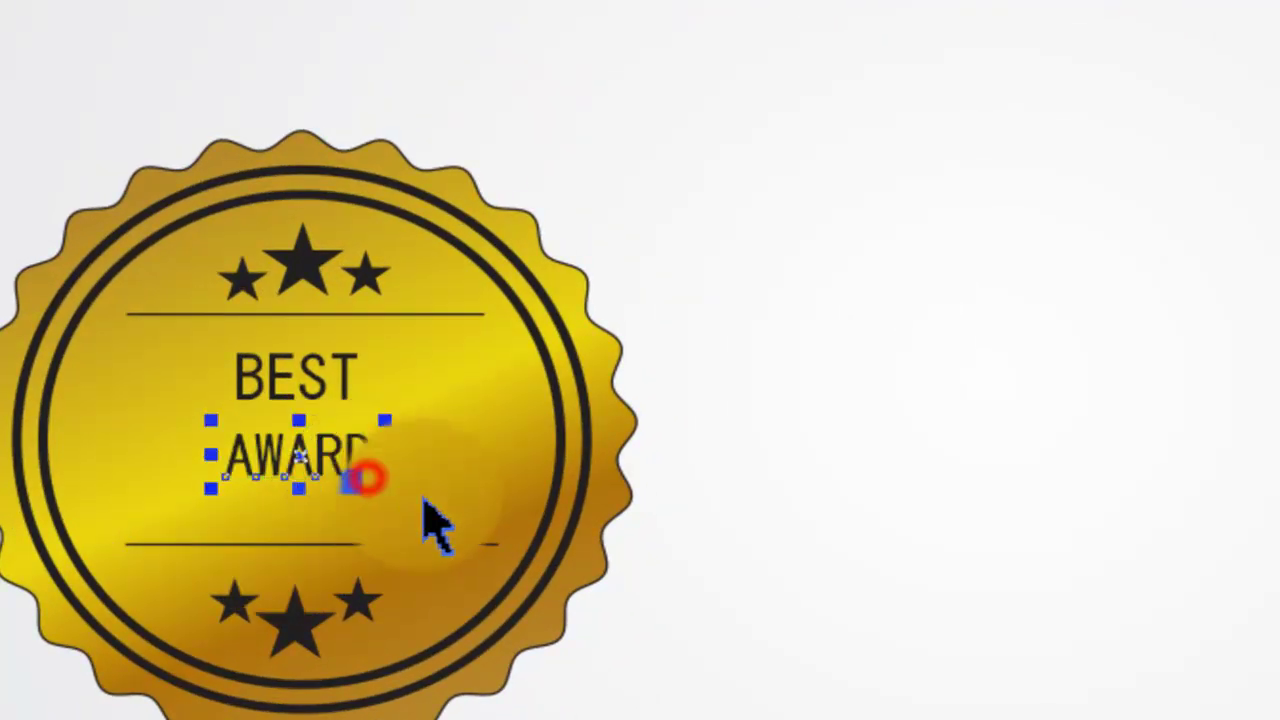
{"action": "mouse_move", "coordinate": [420, 528]}
{"action": "left_mouse_down"}
{"action": "mouse_move", "coordinate": [333, 485]}
{"action": "mouse_move", "coordinate": [323, 508]}
{"action": "left_mouse_up"}
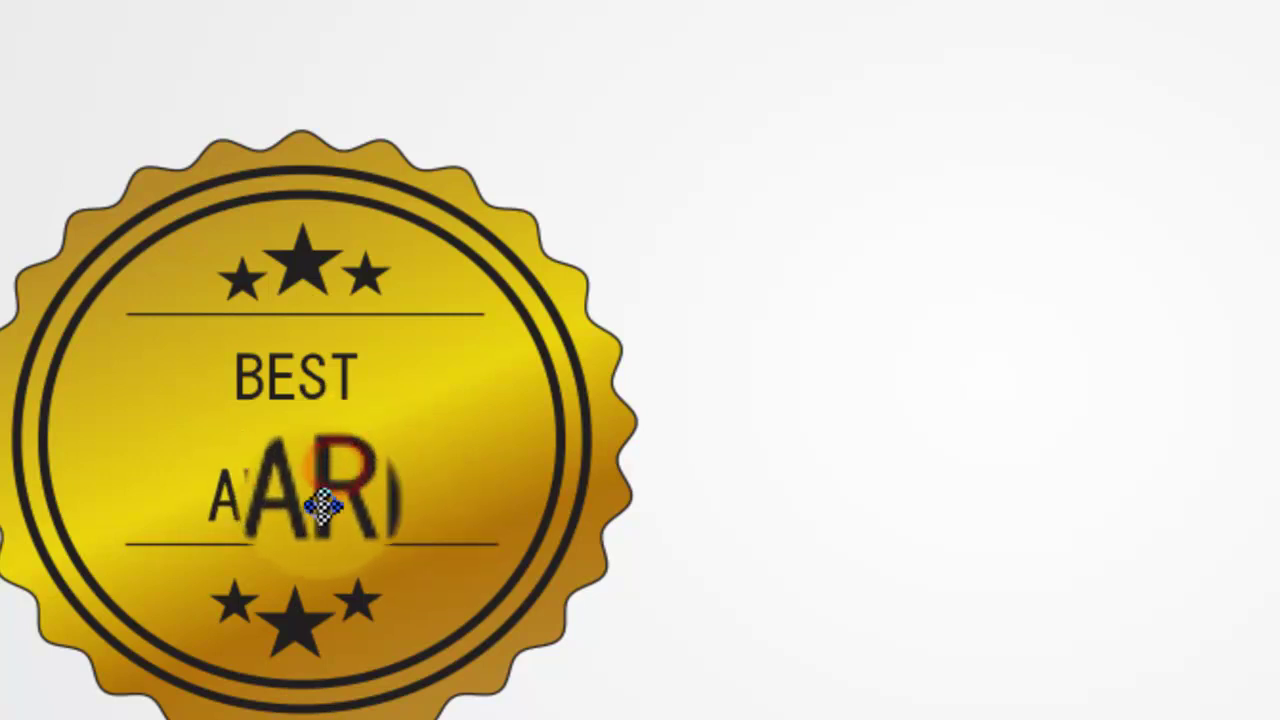
{"action": "left_click", "coordinate": [320, 380]}
{"action": "left_click", "coordinate": [234, 400]}
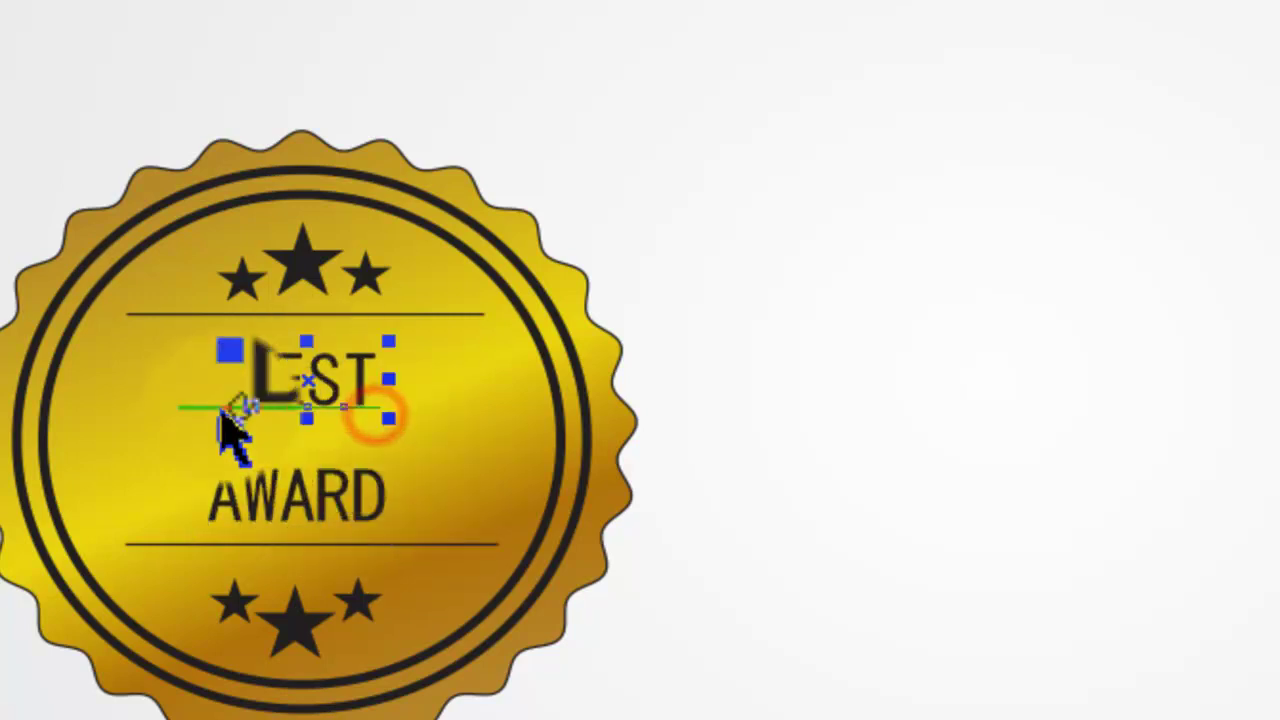
{"action": "left_click_drag", "start_coordinate": [229, 451], "coordinate": [318, 385]}
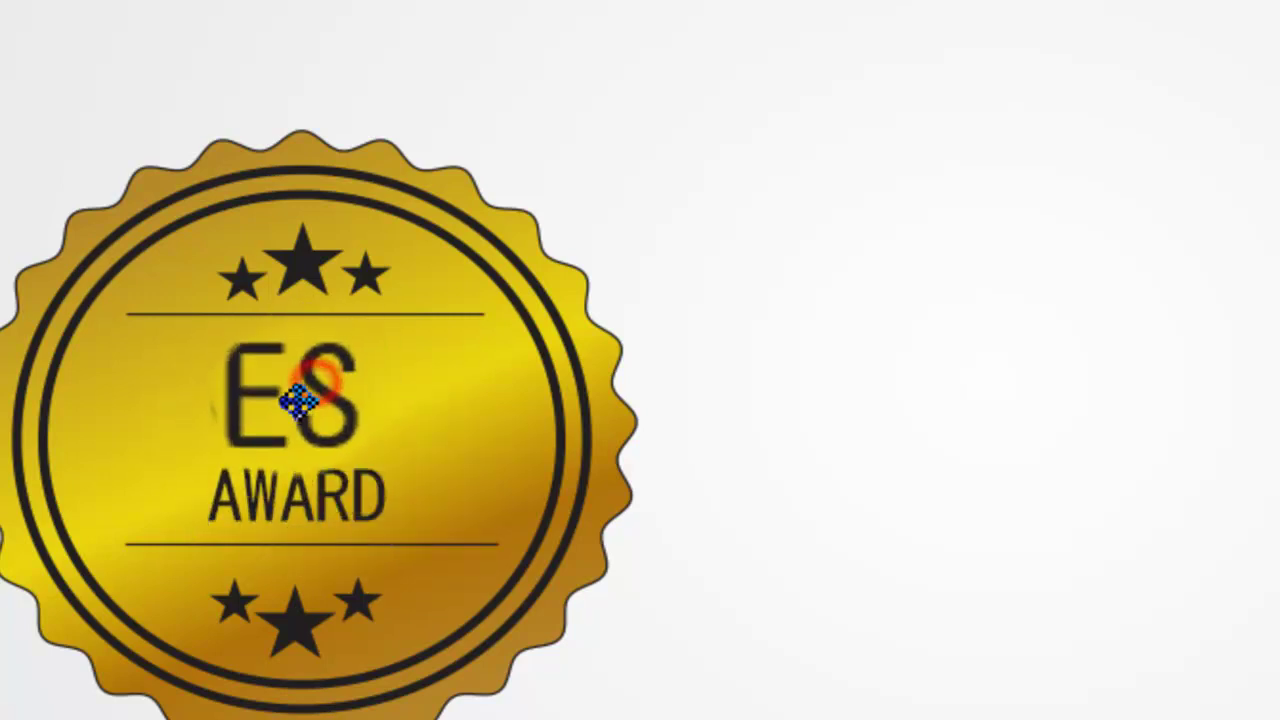
{"action": "left_click", "coordinate": [307, 316]}
{"action": "left_click_drag", "start_coordinate": [307, 318], "coordinate": [302, 338]}
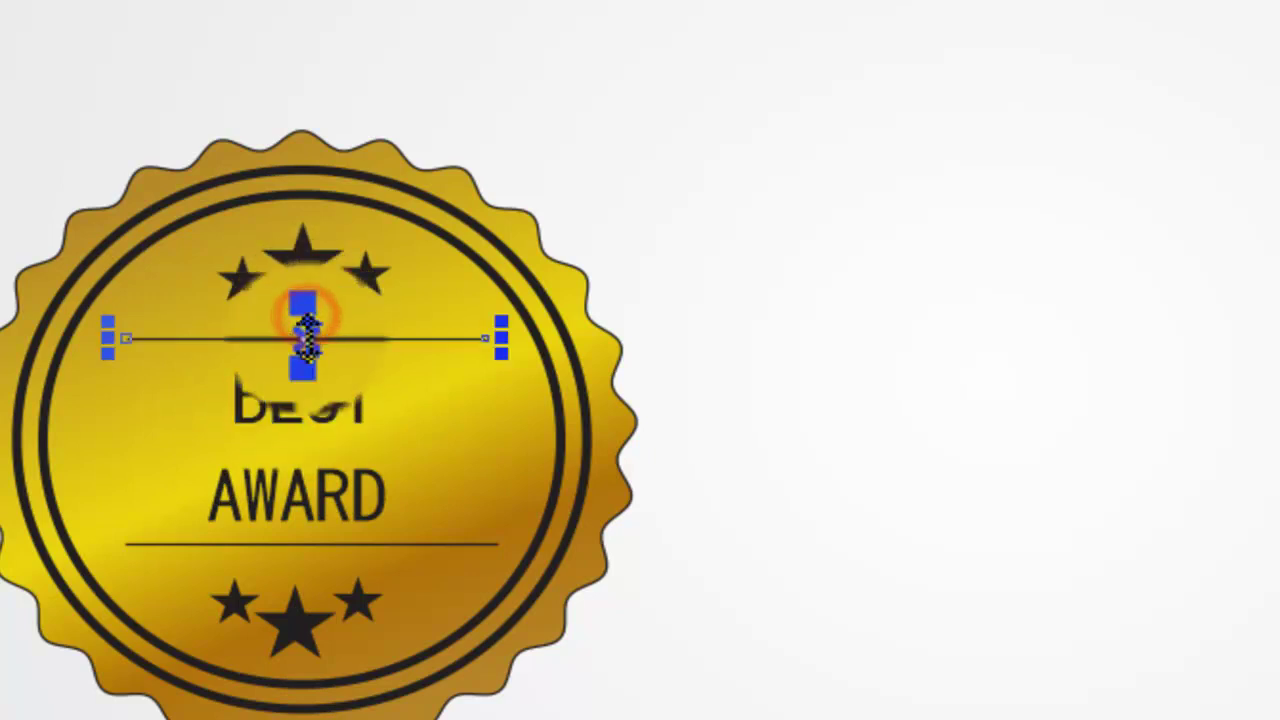
Step: Centre the three bottom stars inside the seal
{"action": "left_click_drag", "start_coordinate": [120, 114], "coordinate": [455, 370]}
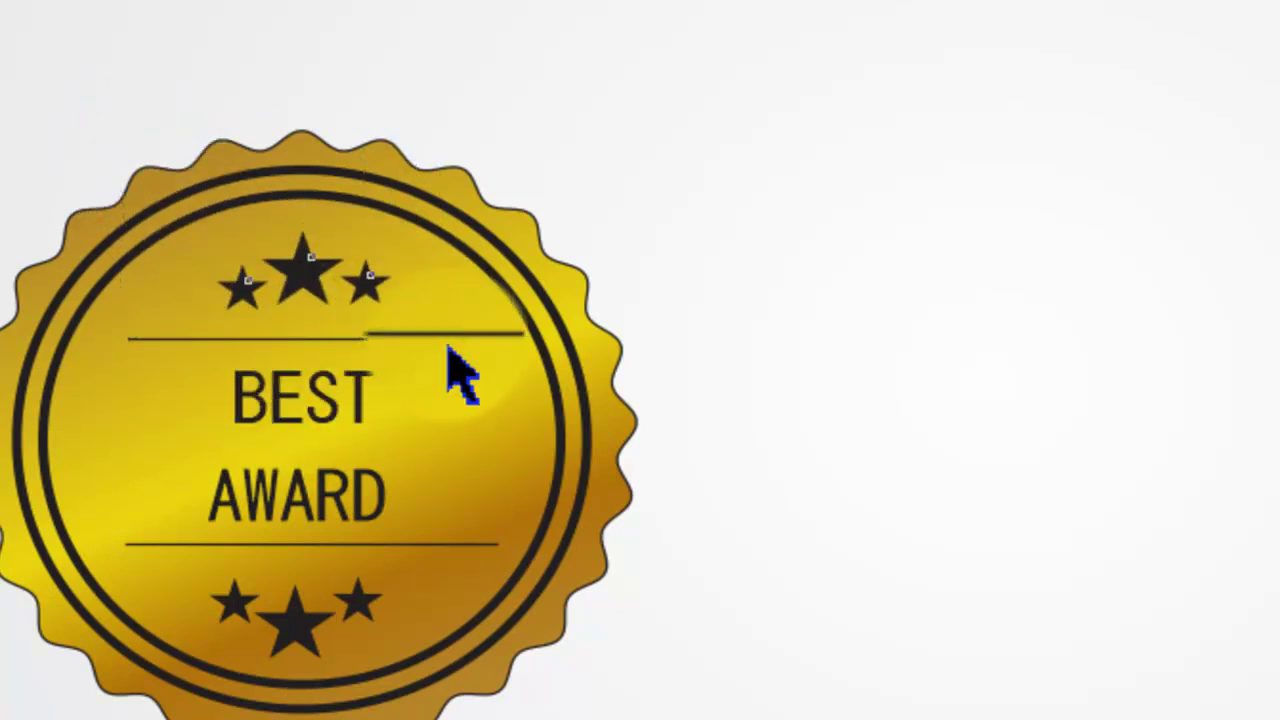
{"action": "left_click_drag", "start_coordinate": [520, 690], "coordinate": [116, 520]}
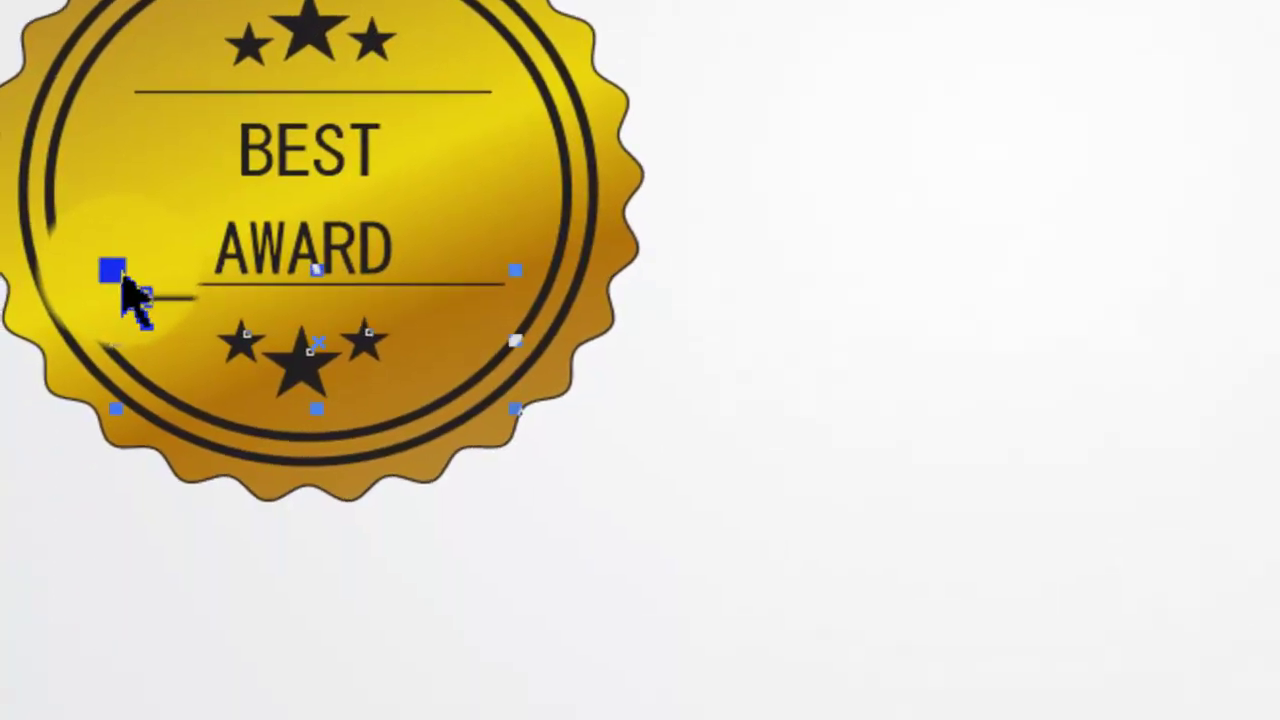
{"action": "left_click", "coordinate": [411, 540]}
{"action": "mouse_move", "coordinate": [419, 470]}
{"action": "left_mouse_down"}
{"action": "mouse_move", "coordinate": [252, 185]}
{"action": "mouse_move", "coordinate": [189, 177]}
{"action": "left_mouse_up"}
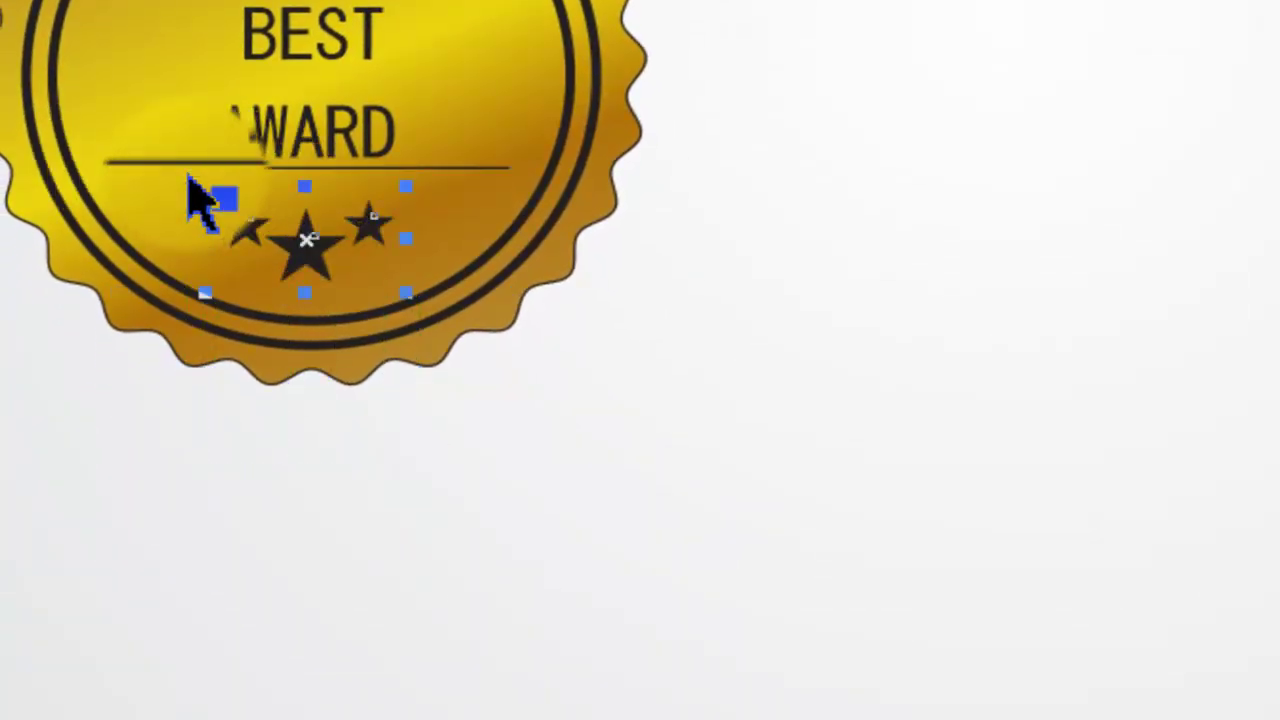
{"action": "left_click", "coordinate": [188, 177]}
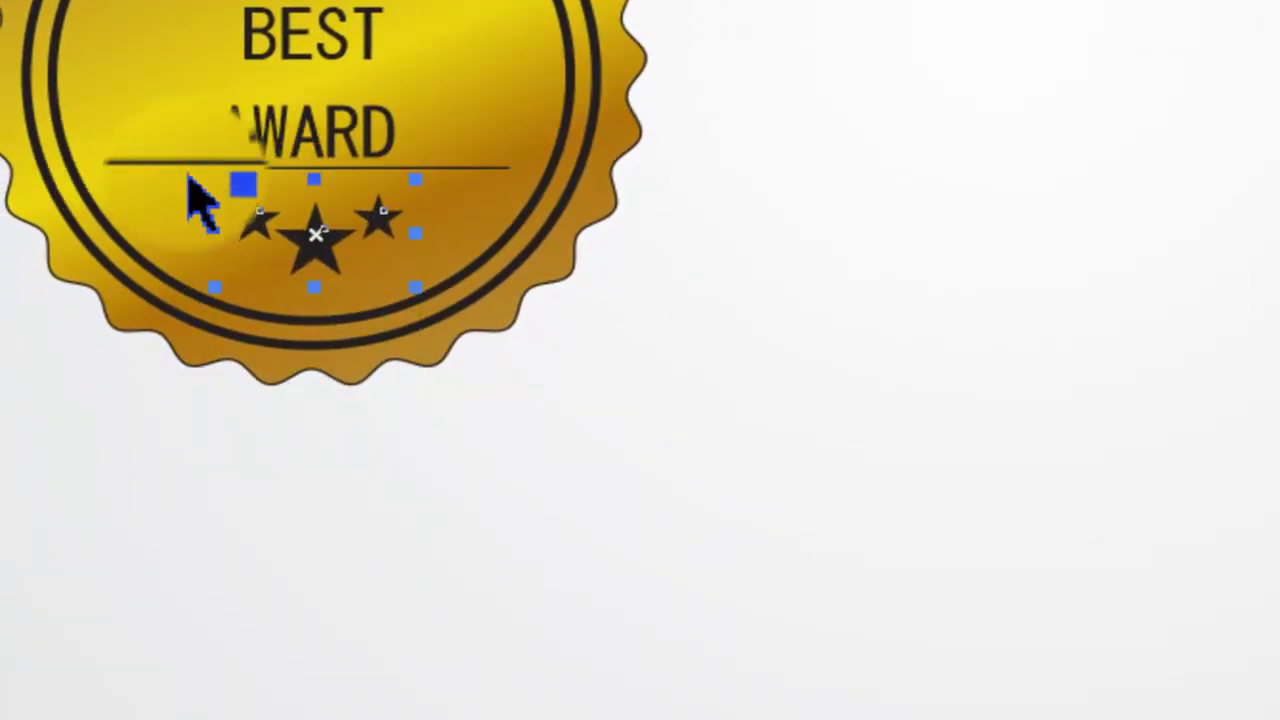
{"action": "left_click", "coordinate": [989, 114]}
{"action": "scroll", "coordinate": [698, 36], "scroll_direction": "down", "scroll_amount": 1}
{"action": "scroll", "coordinate": [698, 36], "scroll_direction": "down", "scroll_amount": 1}
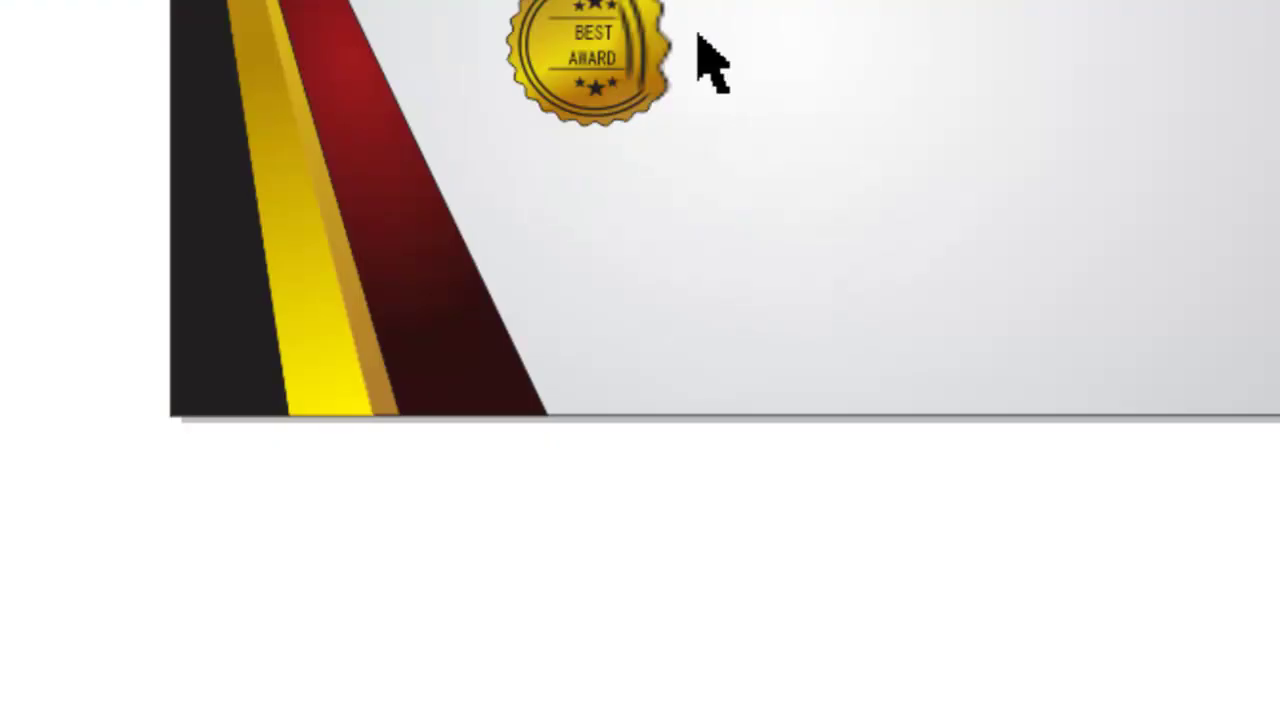
Step: Draw a rectangle just below the seal and stretch its top up to meet it
{"action": "left_click", "coordinate": [44, 104]}
{"action": "left_click", "coordinate": [195, 120]}
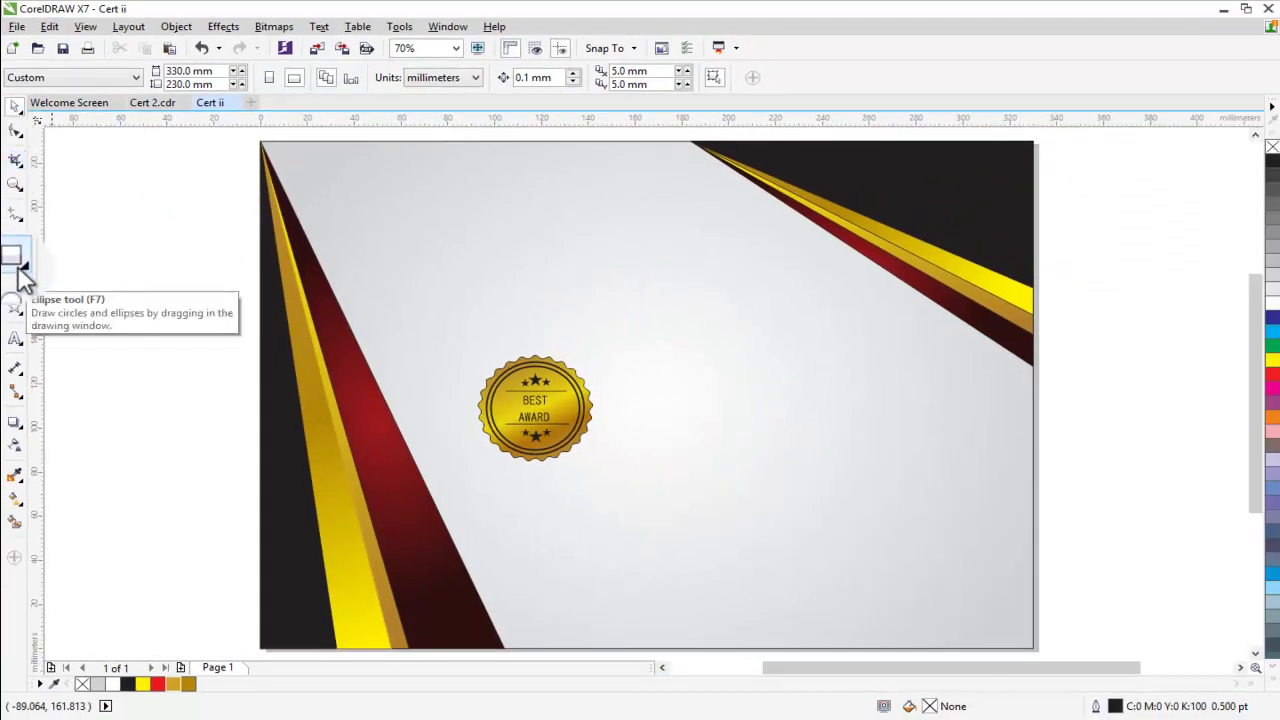
{"action": "left_click", "coordinate": [15, 258]}
{"action": "key", "text": "z"}
{"action": "left_click_drag", "start_coordinate": [432, 337], "coordinate": [638, 488]}
{"action": "left_click", "coordinate": [15, 260]}
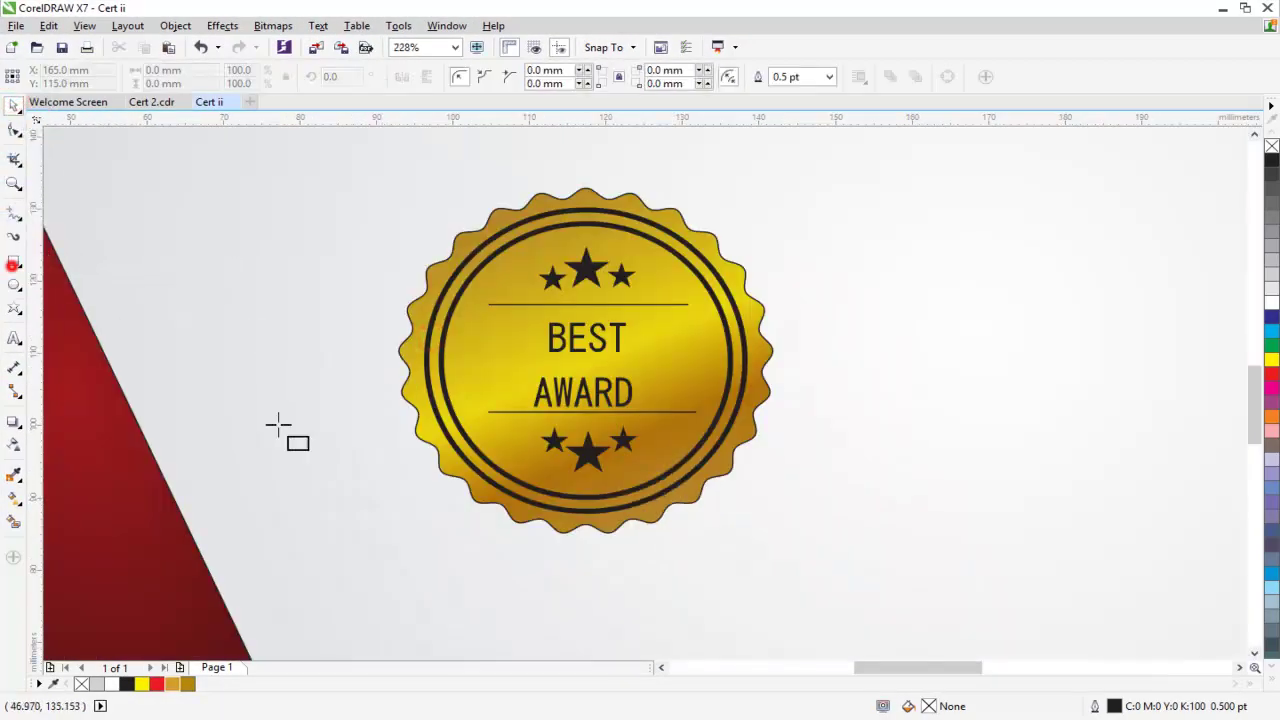
{"action": "left_click_drag", "start_coordinate": [473, 537], "coordinate": [731, 612]}
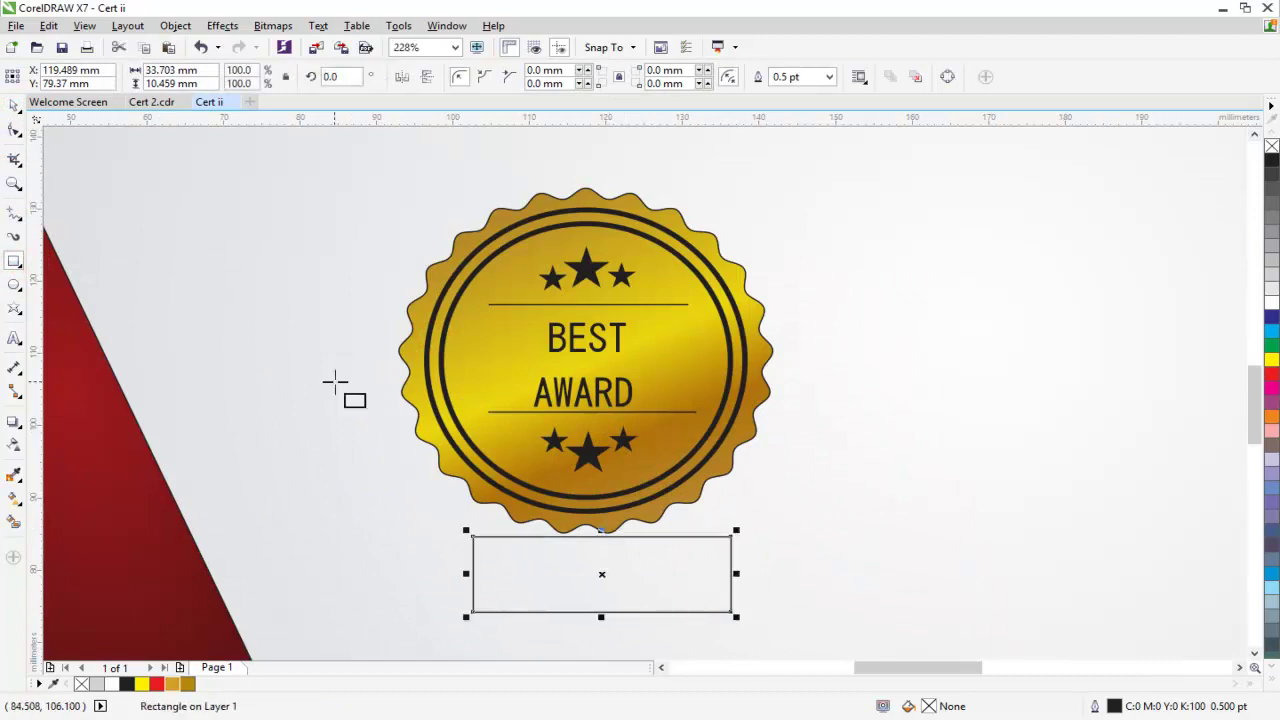
{"action": "left_click", "coordinate": [15, 108]}
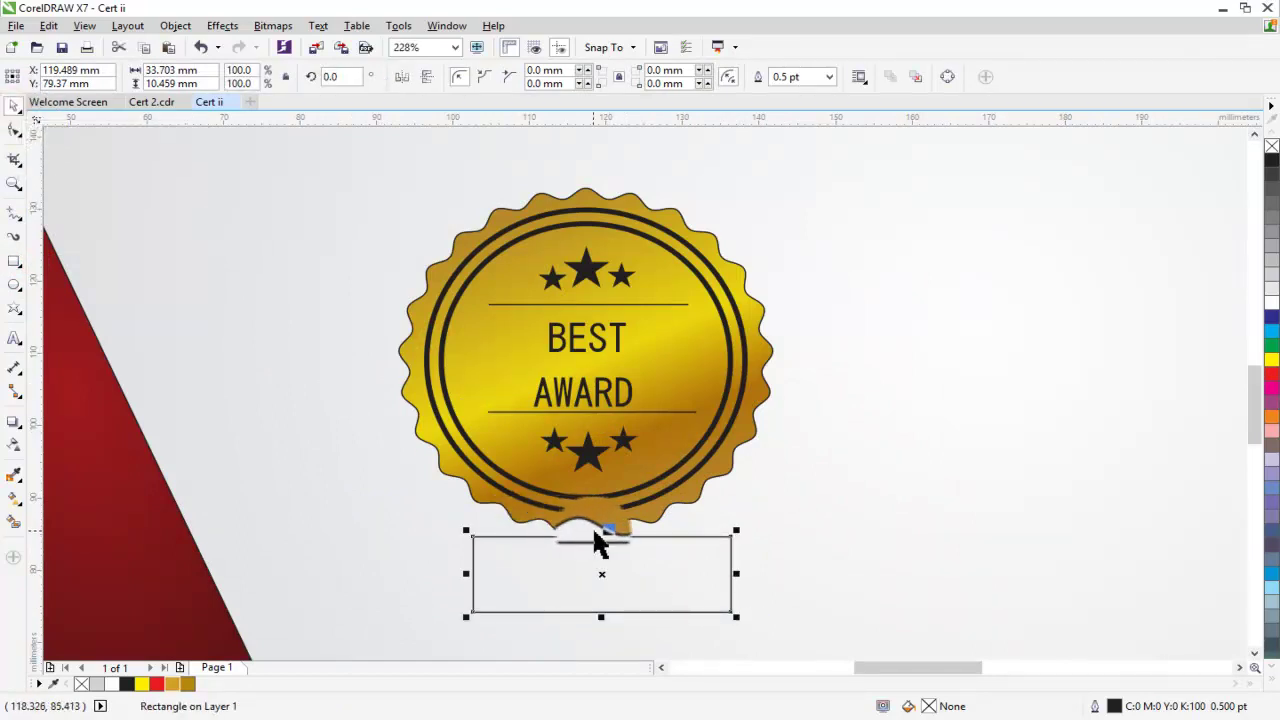
{"action": "left_click_drag", "start_coordinate": [601, 530], "coordinate": [601, 521]}
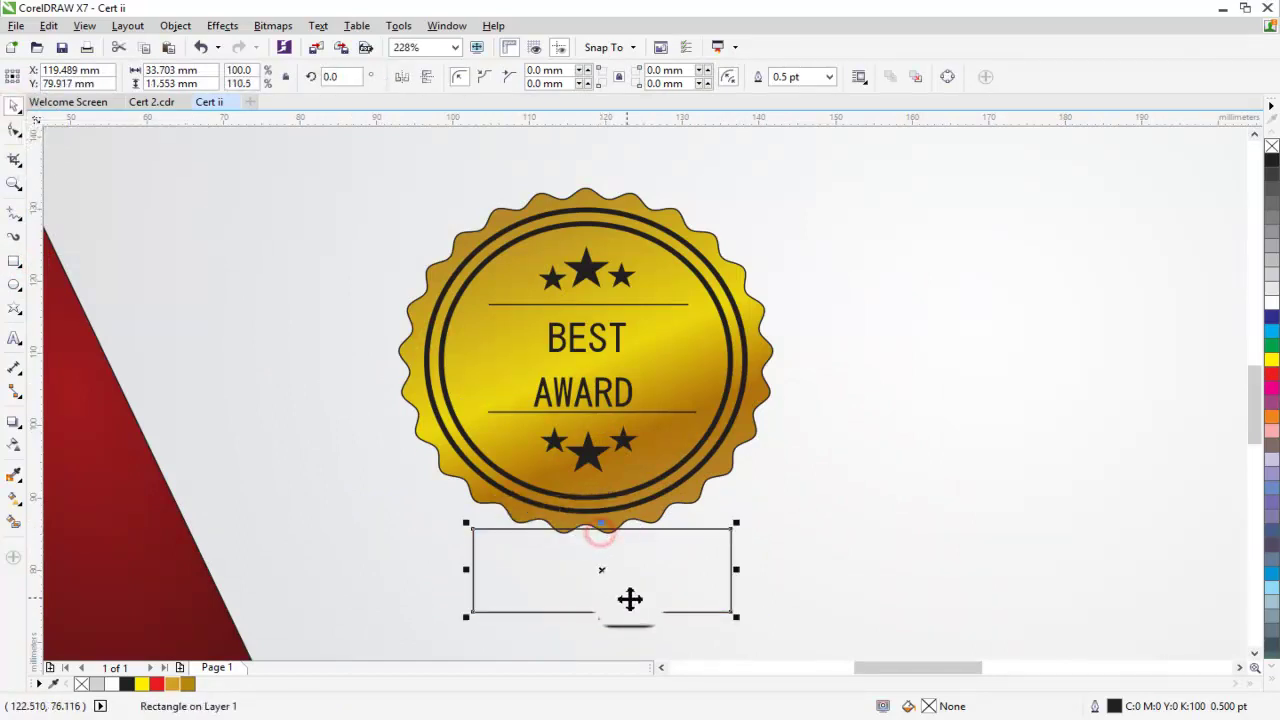
Step: Draw a freehand line along the rectangle's bottom edge to start the ribbon tail
{"action": "left_click", "coordinate": [14, 220]}
{"action": "left_click", "coordinate": [473, 611]}
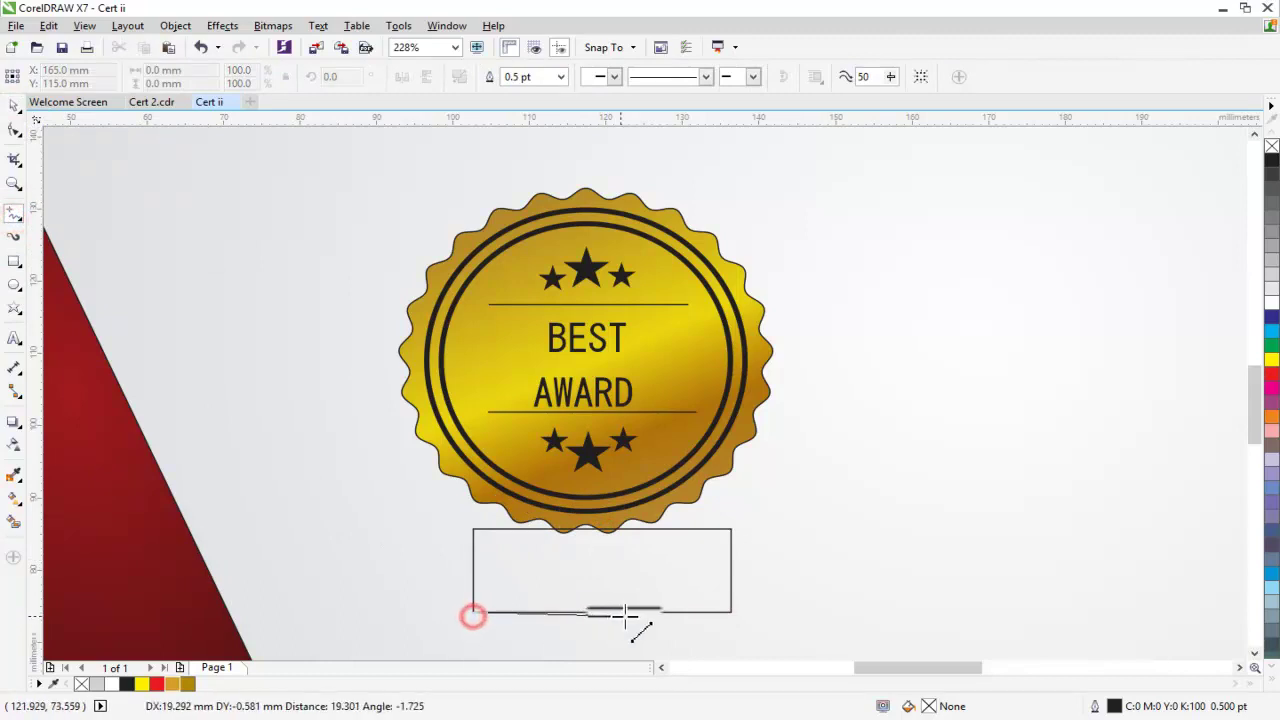
{"action": "left_click", "coordinate": [732, 610]}
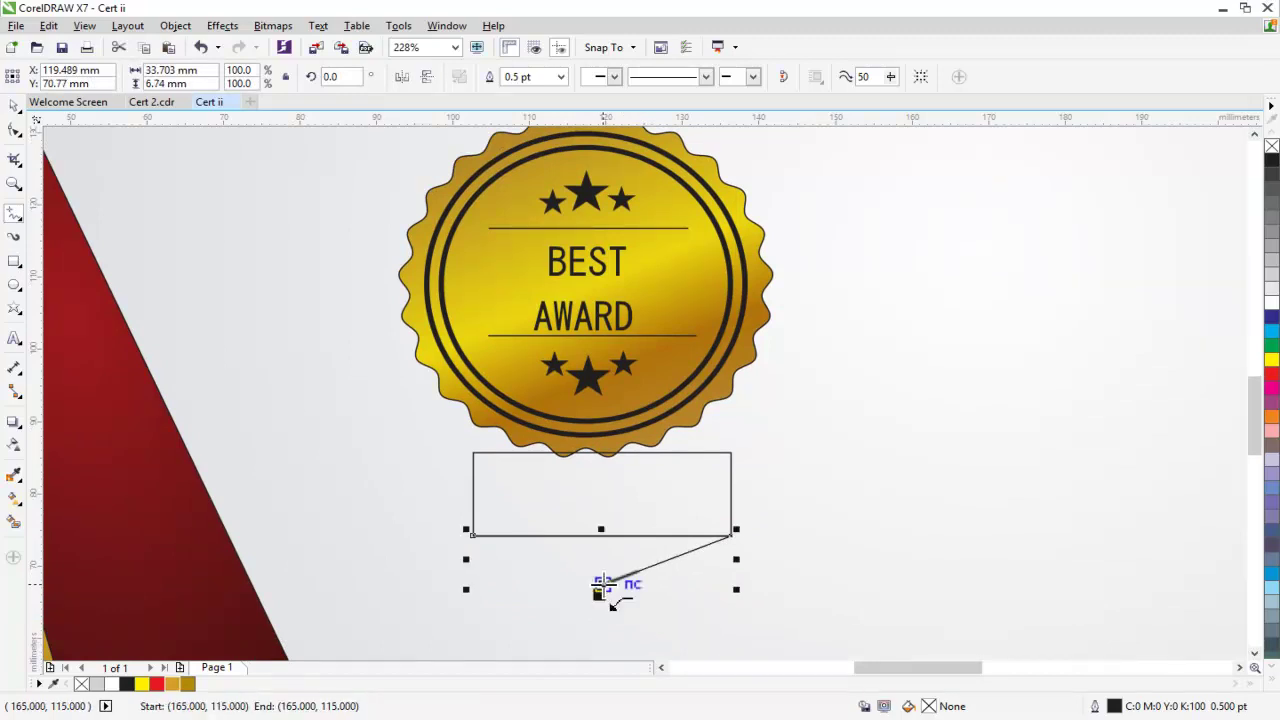
{"action": "scroll", "coordinate": [602, 588], "scroll_direction": "down", "scroll_amount": 2}
{"action": "scroll", "coordinate": [600, 585], "scroll_direction": "down", "scroll_amount": 2}
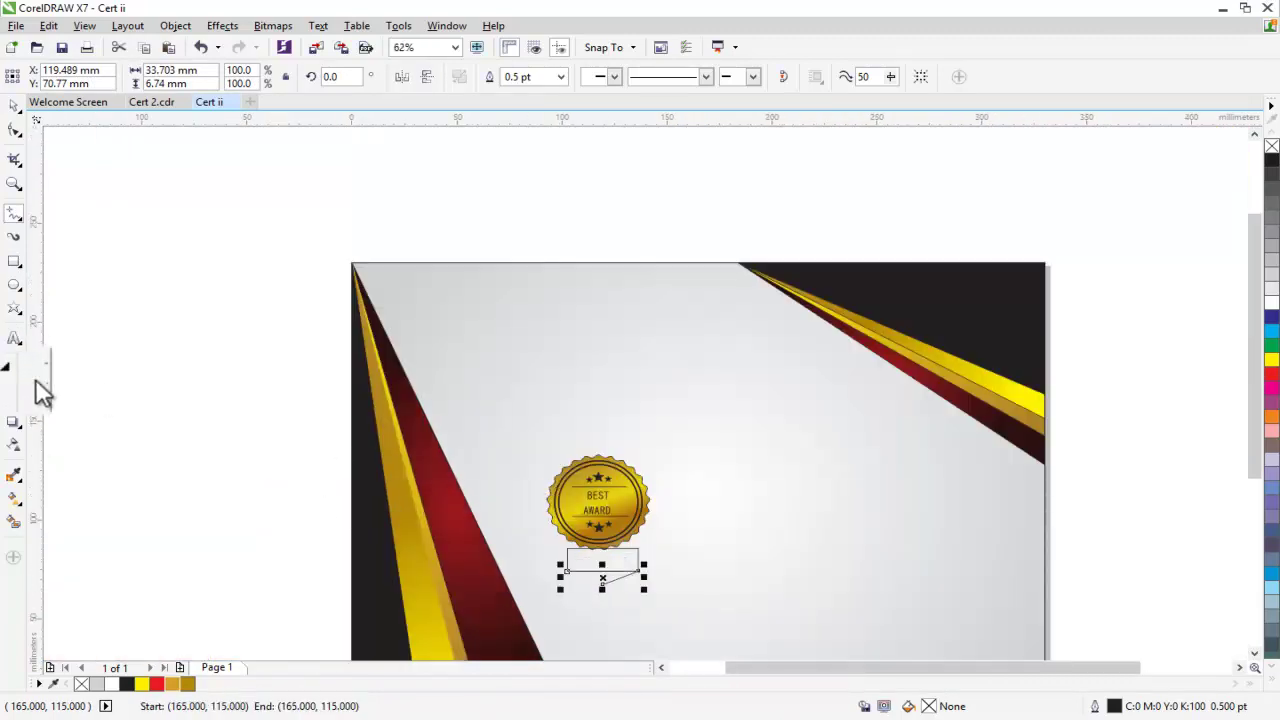
{"action": "left_click", "coordinate": [603, 560]}
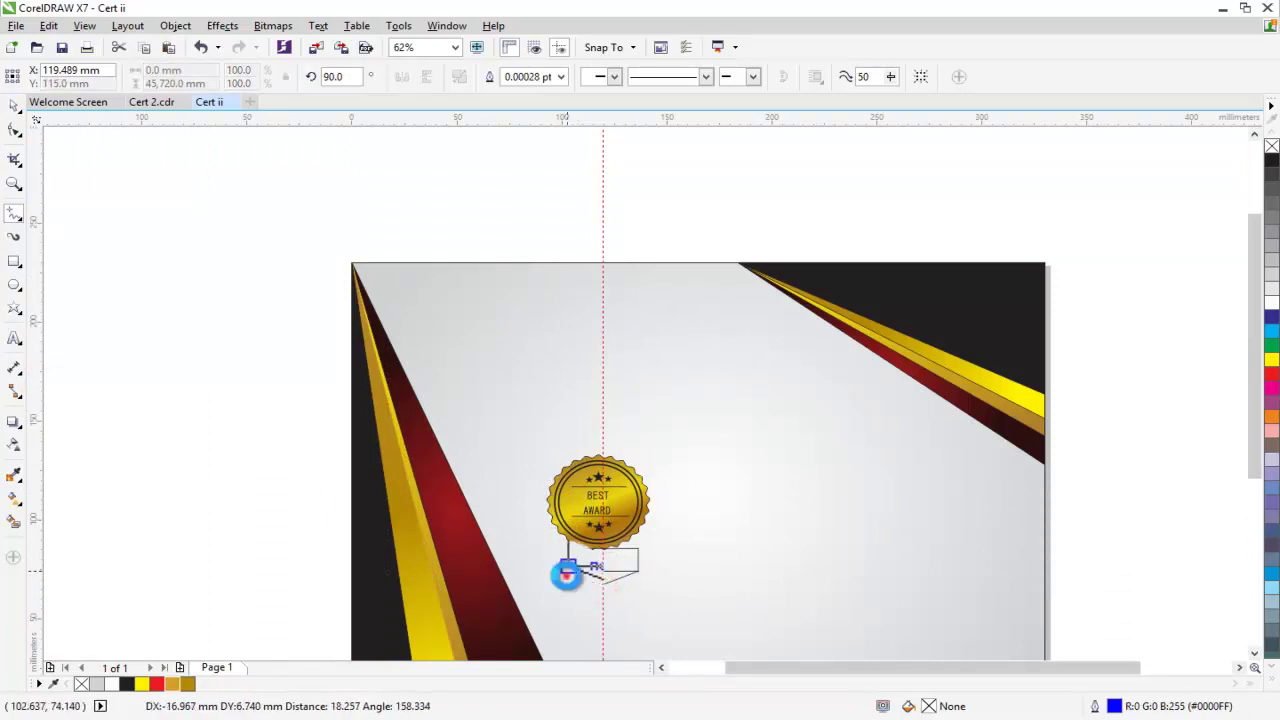
Step: Set the tail's point below the rectangle and zoom in on the seal
{"action": "left_click", "coordinate": [566, 574]}
{"action": "left_click", "coordinate": [12, 108]}
{"action": "left_click", "coordinate": [176, 338]}
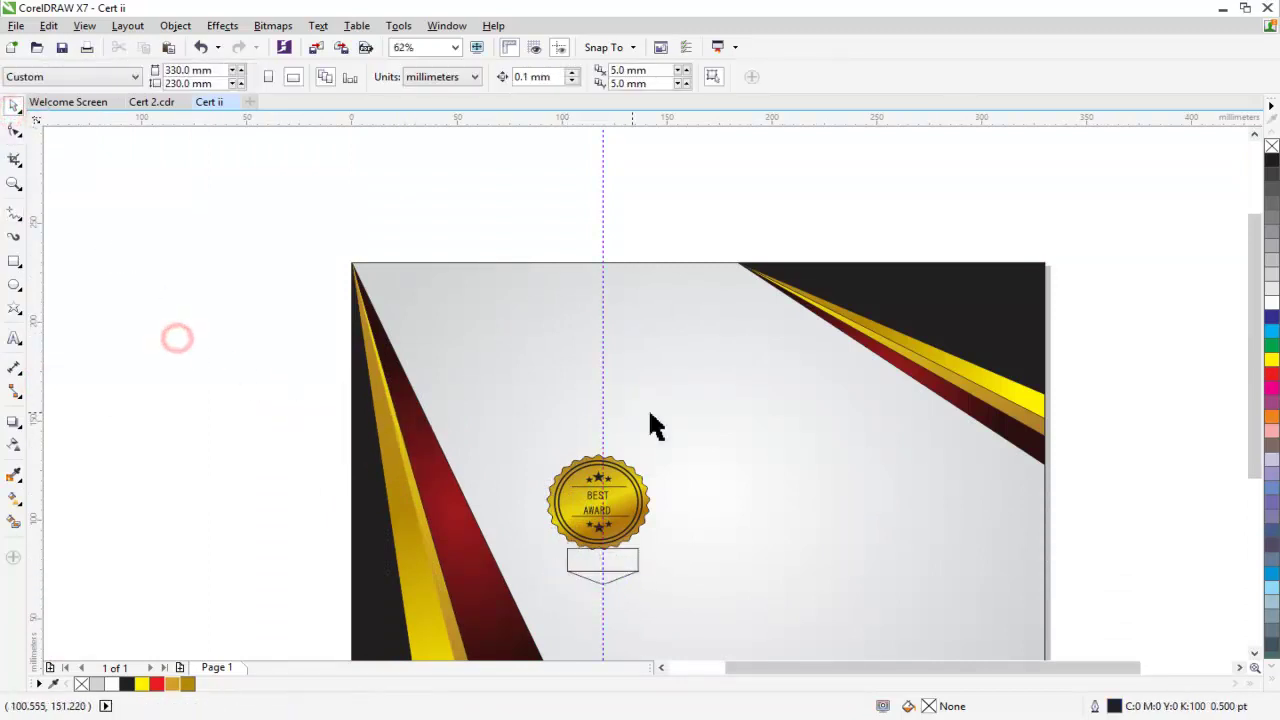
{"action": "key", "text": "z"}
{"action": "left_click", "coordinate": [514, 420]}
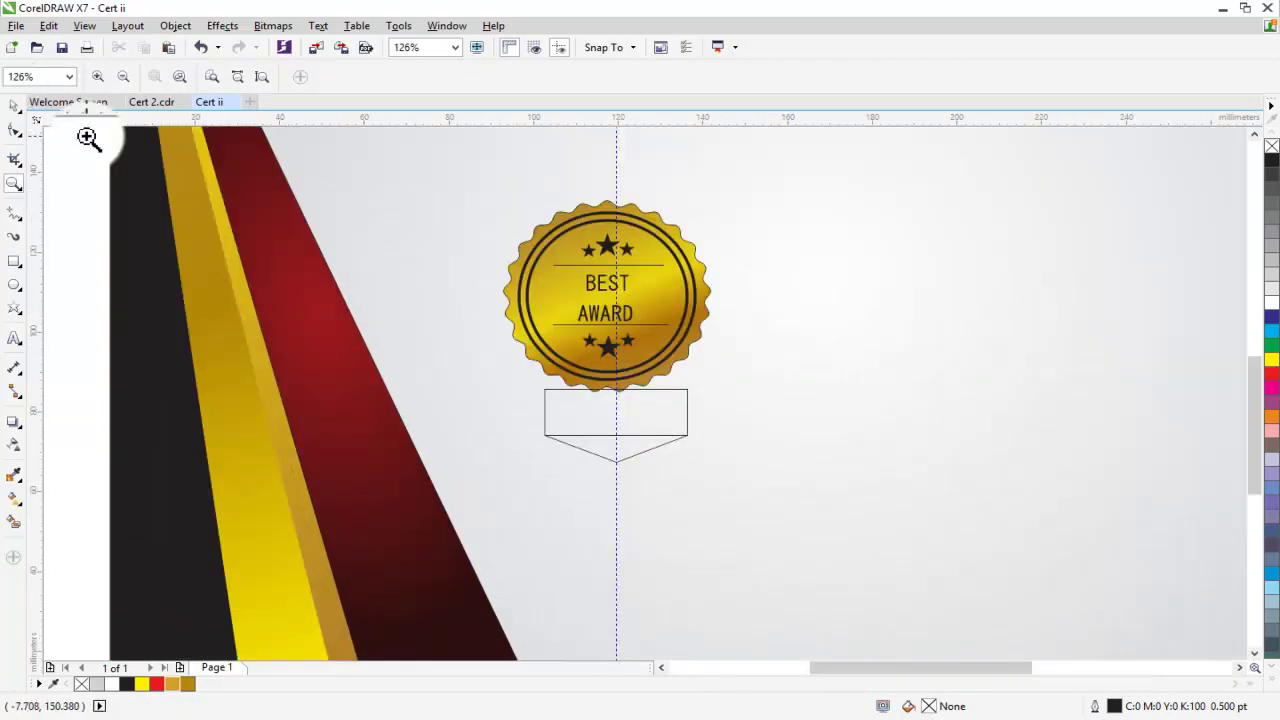
{"action": "left_click_drag", "start_coordinate": [431, 174], "coordinate": [803, 531]}
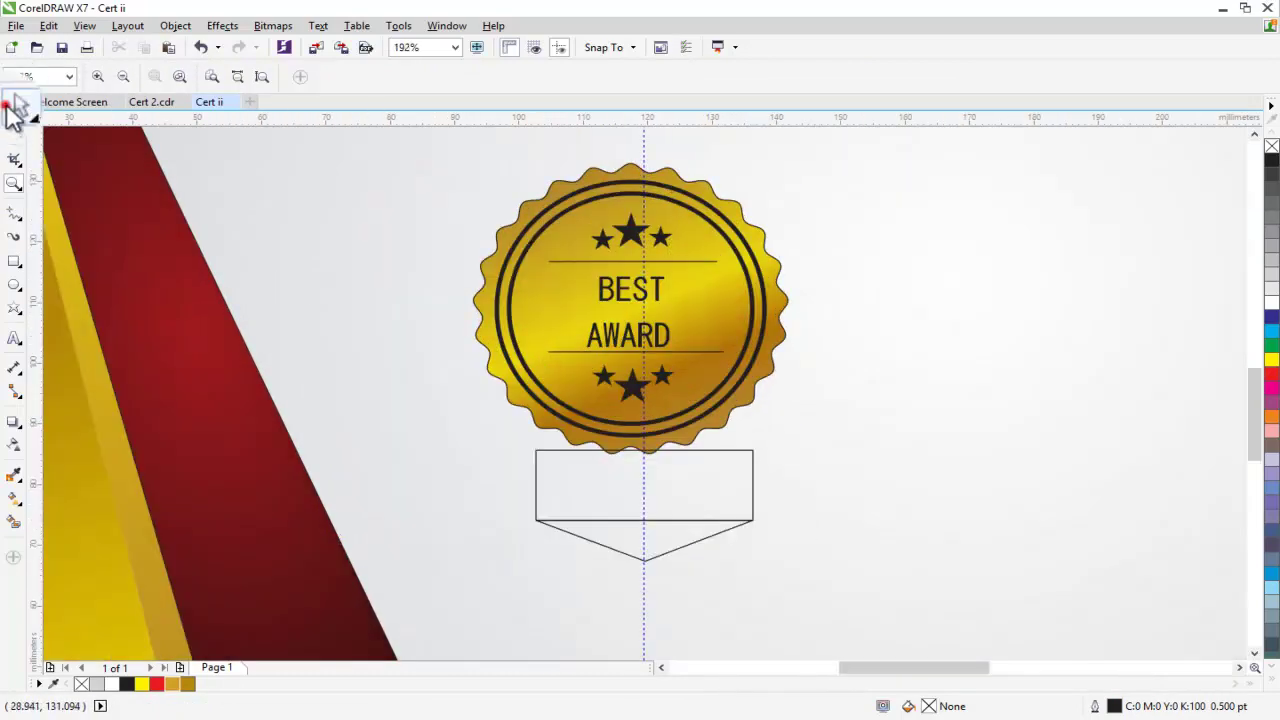
Step: Try welding the rectangle with the tail line, then undo both attempts
{"action": "left_click", "coordinate": [10, 104]}
{"action": "left_click", "coordinate": [597, 462]}
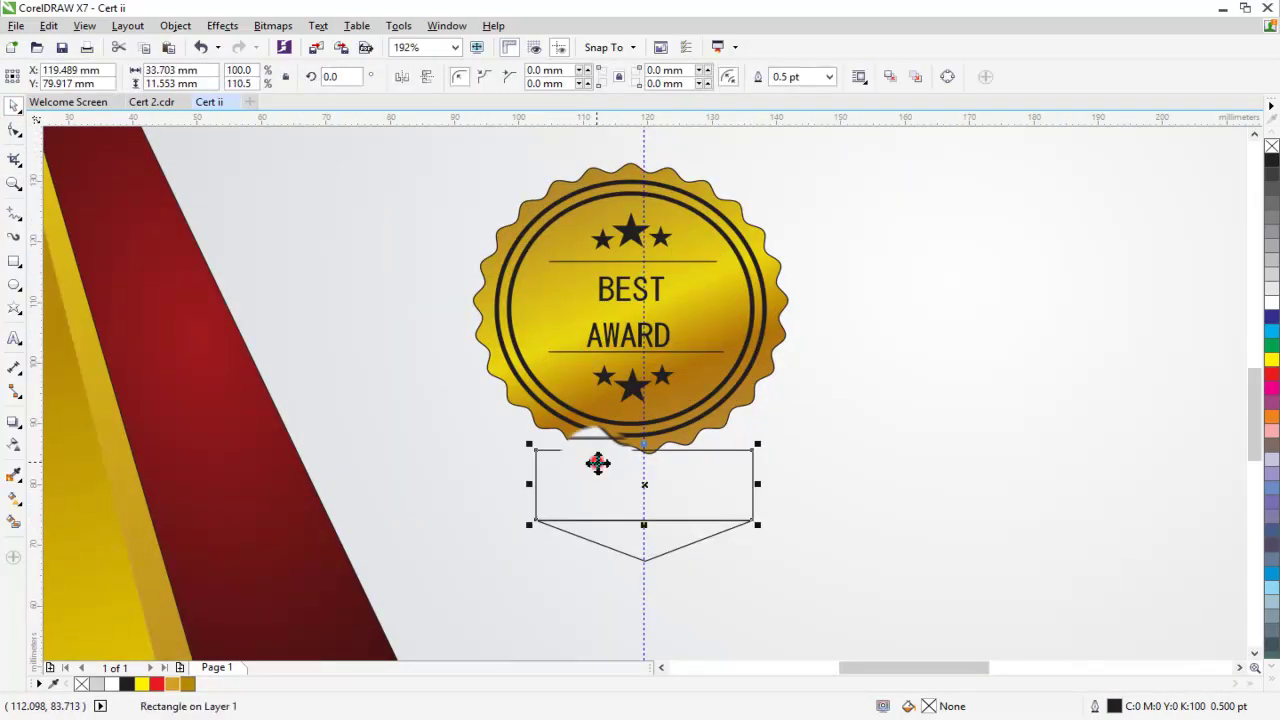
{"action": "left_click", "coordinate": [637, 548], "text": "shift"}
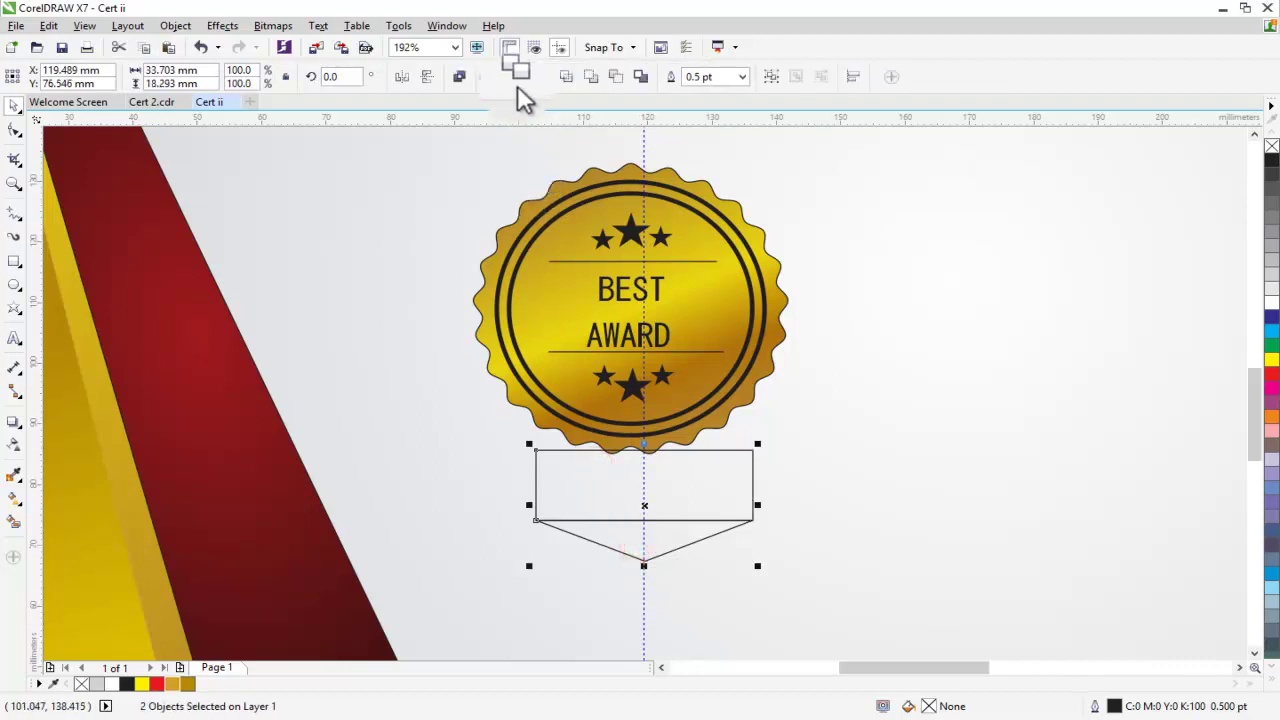
{"action": "left_click", "coordinate": [486, 80]}
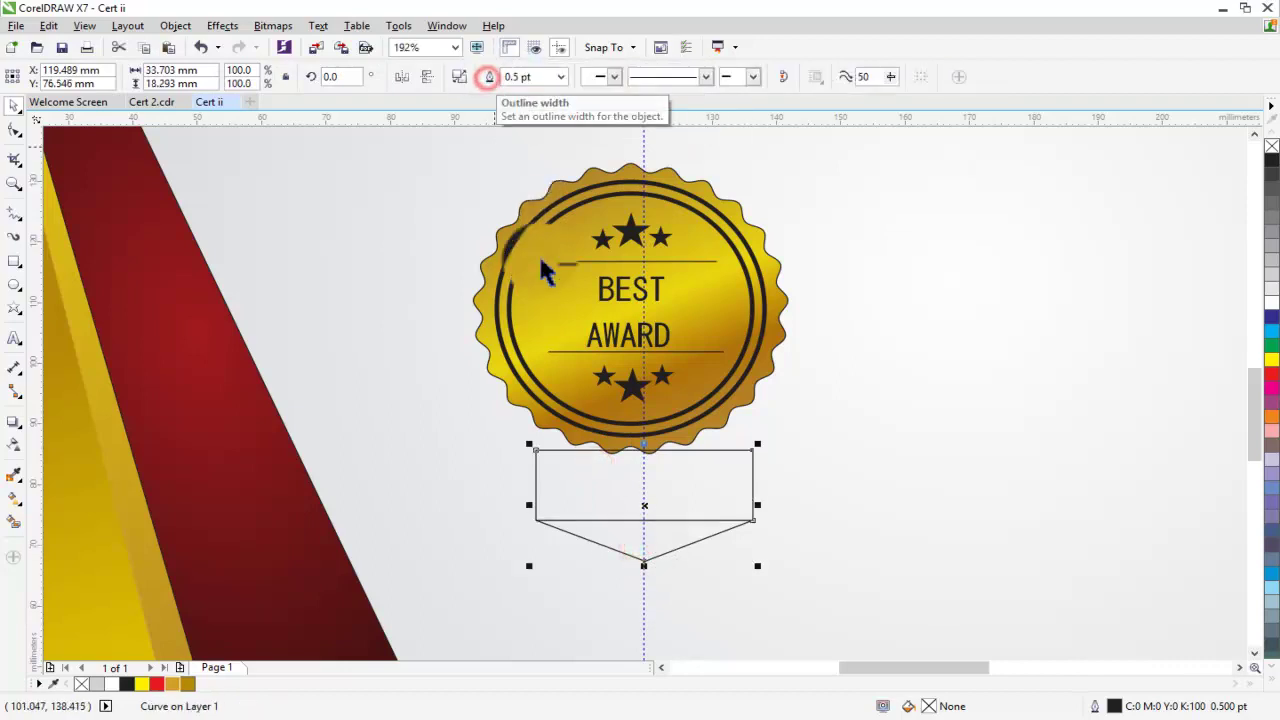
{"action": "key", "text": "ctrl+z"}
{"action": "left_click", "coordinate": [777, 540]}
{"action": "left_click", "coordinate": [708, 535]}
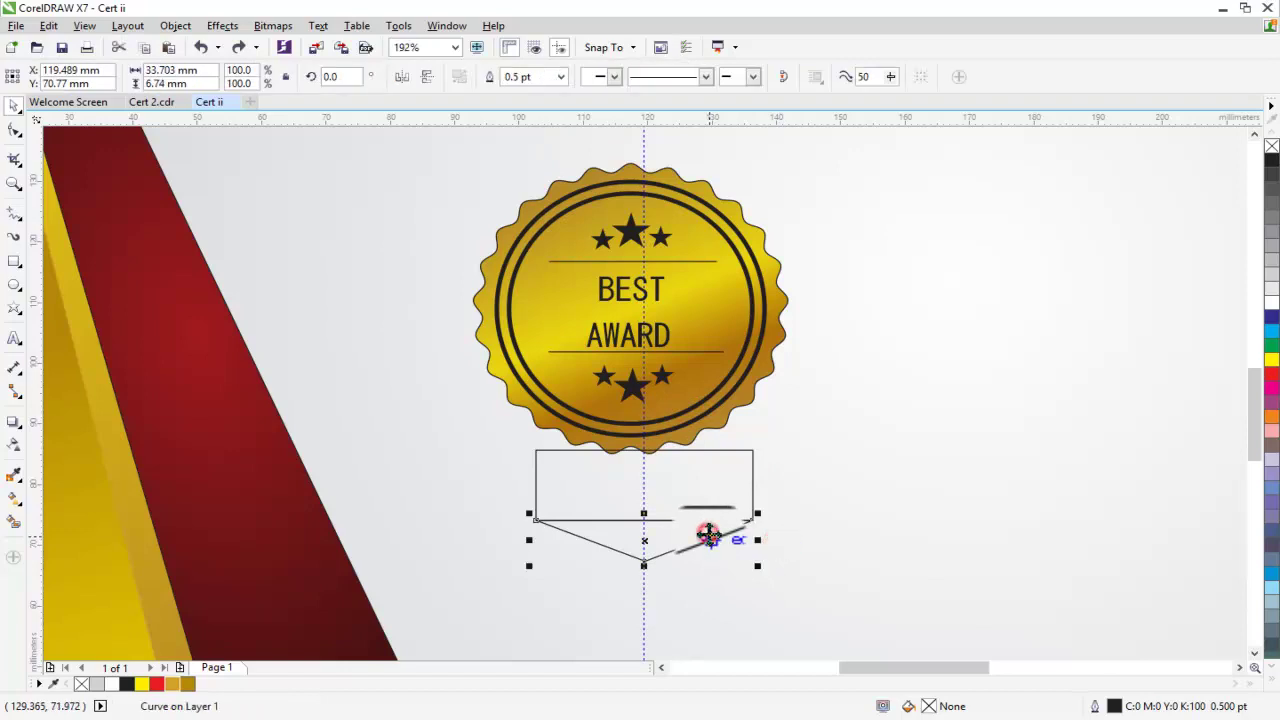
{"action": "left_click", "coordinate": [718, 493], "text": "shift"}
{"action": "left_click", "coordinate": [505, 90]}
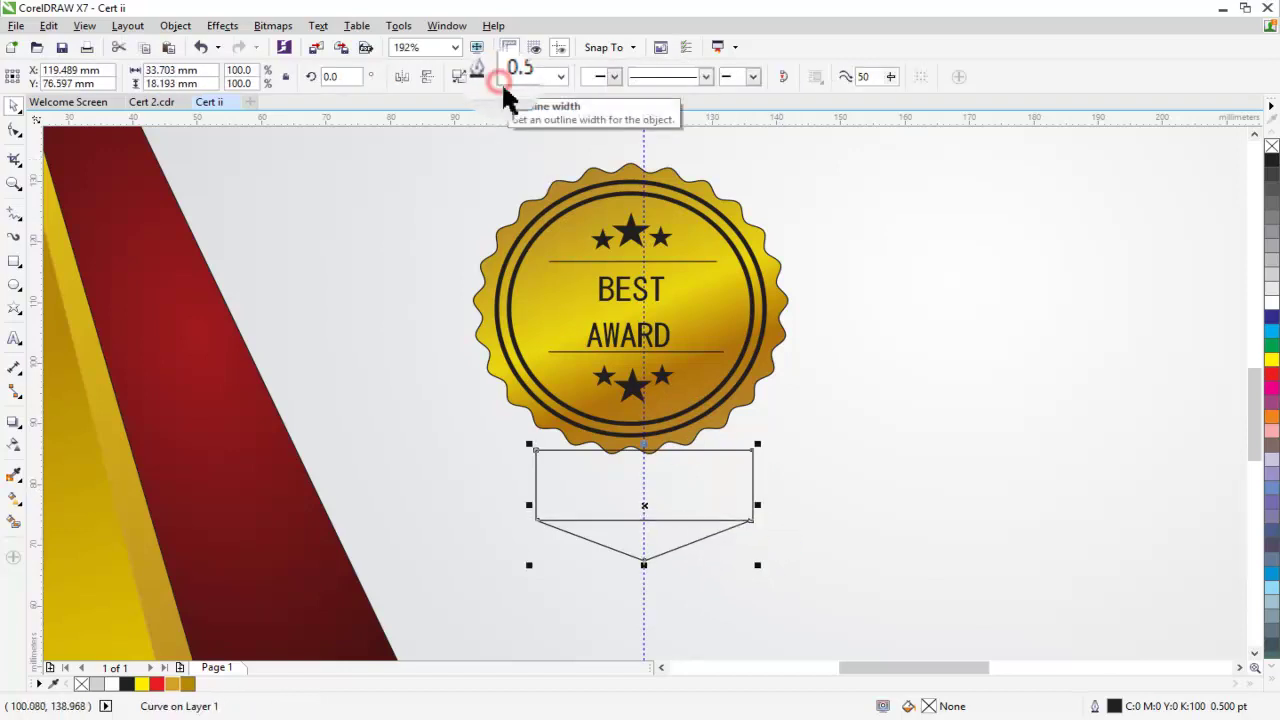
{"action": "key", "text": "ctrl+z"}
{"action": "left_click", "coordinate": [822, 485]}
Step: Replace the old pointed line with a triangle drawn under the rectangle
{"action": "left_click", "coordinate": [718, 530]}
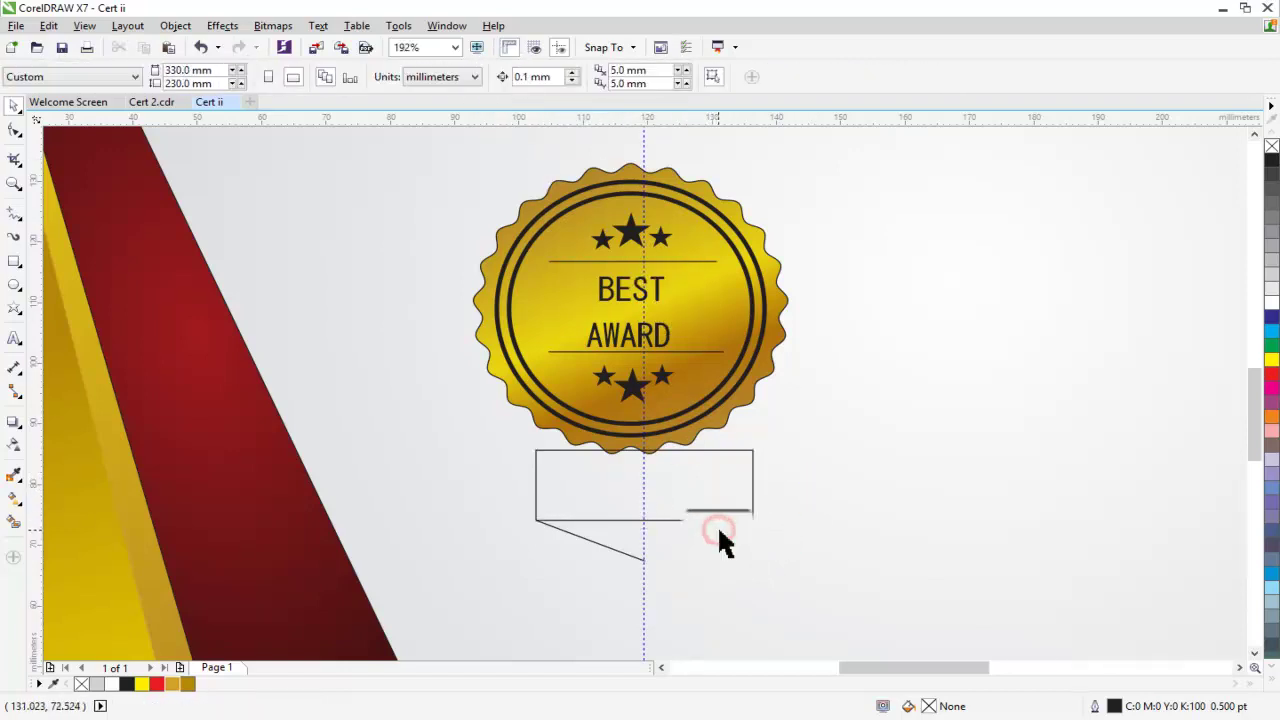
{"action": "left_click", "coordinate": [628, 557]}
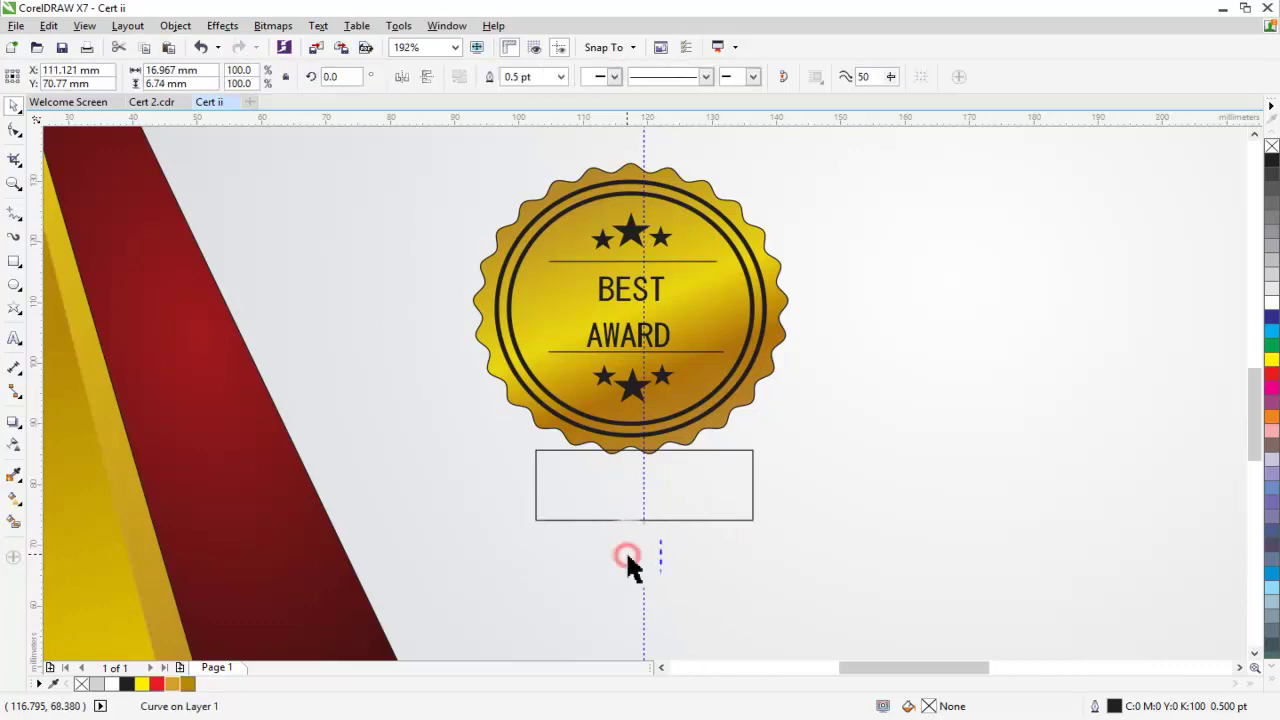
{"action": "left_click", "coordinate": [10, 212]}
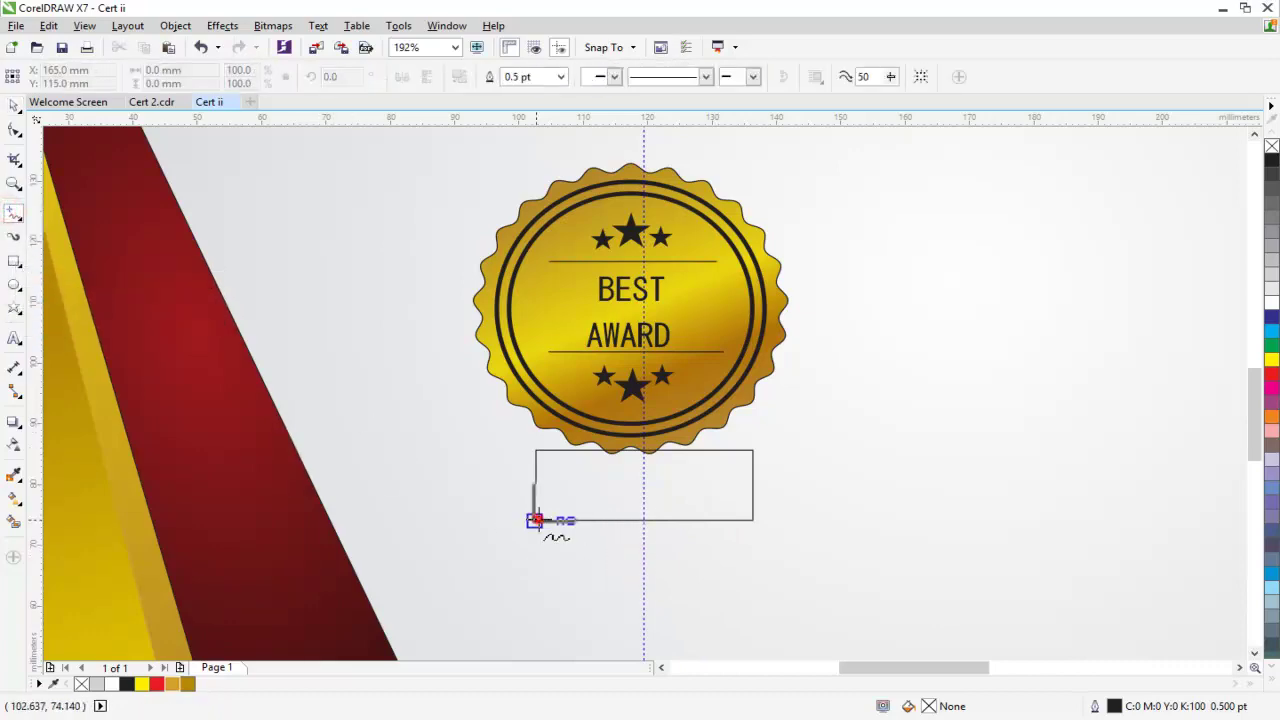
{"action": "left_click", "coordinate": [753, 520]}
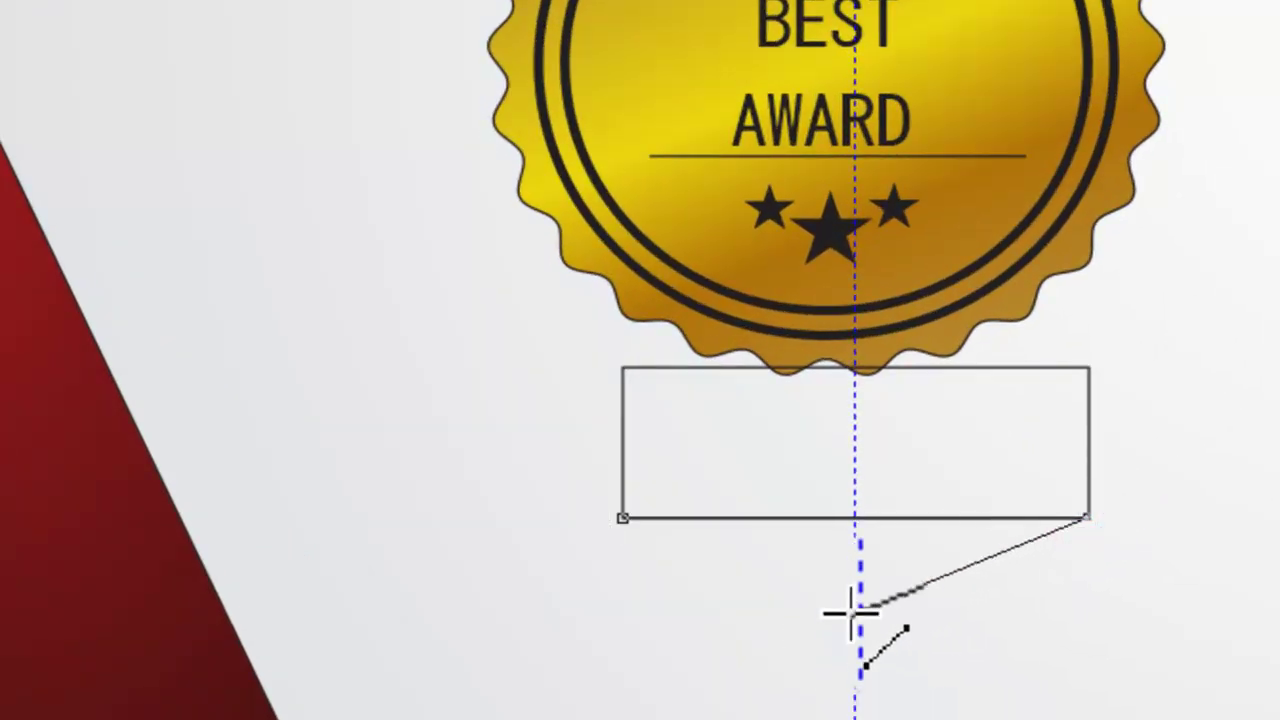
{"action": "left_click", "coordinate": [855, 602]}
{"action": "left_click", "coordinate": [622, 518]}
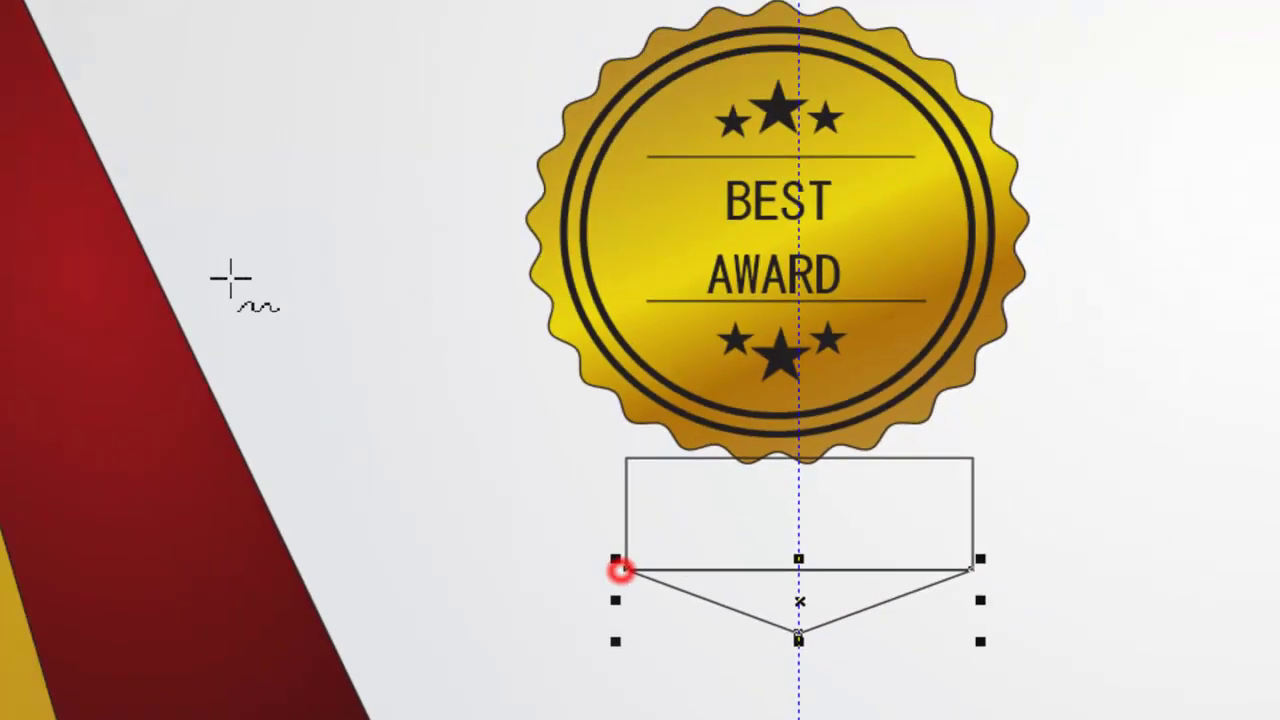
Step: Weld the rectangle and triangle into one pointed shield shape
{"action": "left_click", "coordinate": [17, 124]}
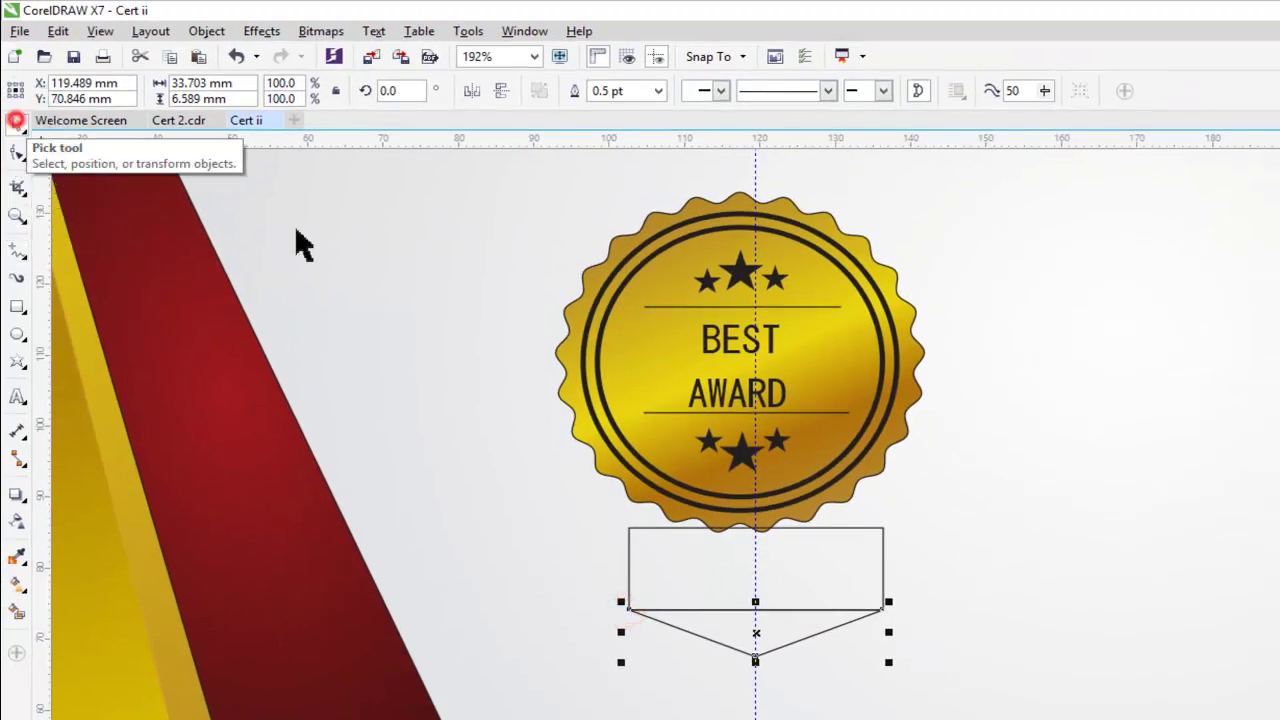
{"action": "left_click", "coordinate": [686, 560], "text": "shift"}
{"action": "left_click", "coordinate": [578, 90]}
{"action": "key", "text": "z"}
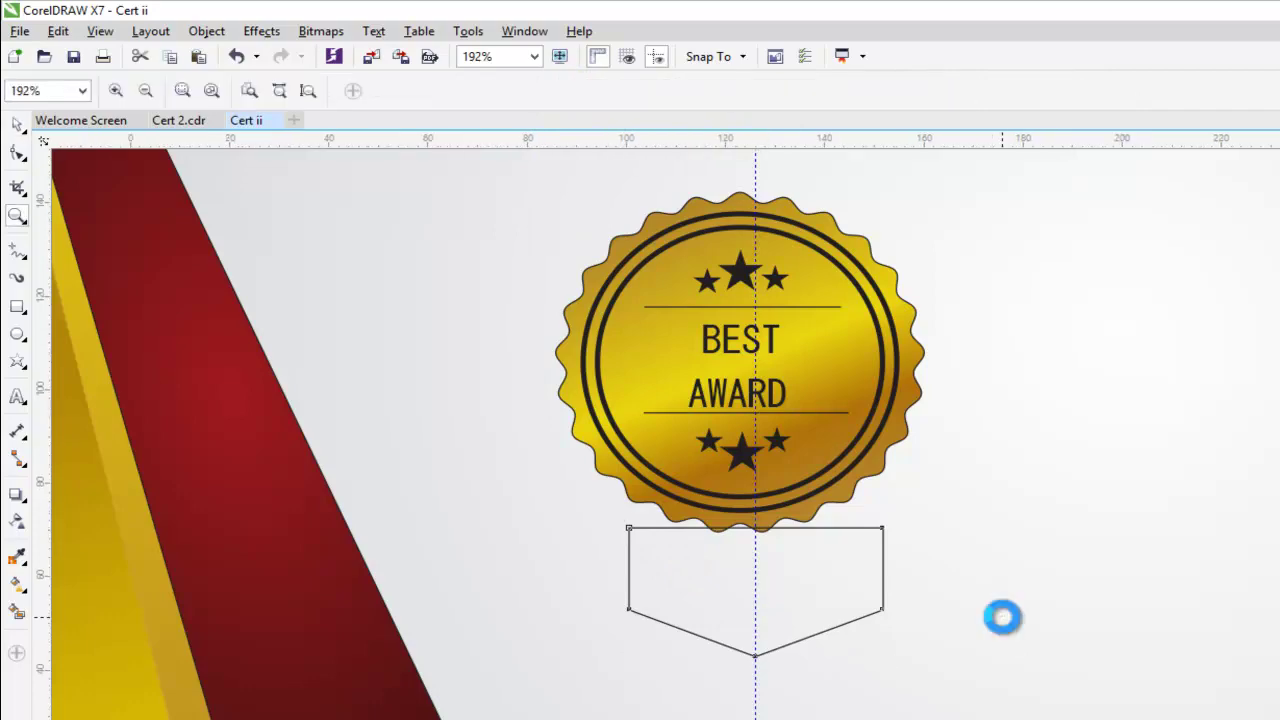
{"action": "right_click", "coordinate": [1003, 617]}
{"action": "left_click", "coordinate": [17, 124]}
Step: Drop the shield below the seal and raise its bottom point into a notch
{"action": "scroll", "coordinate": [466, 272], "scroll_direction": "down", "scroll_amount": 2}
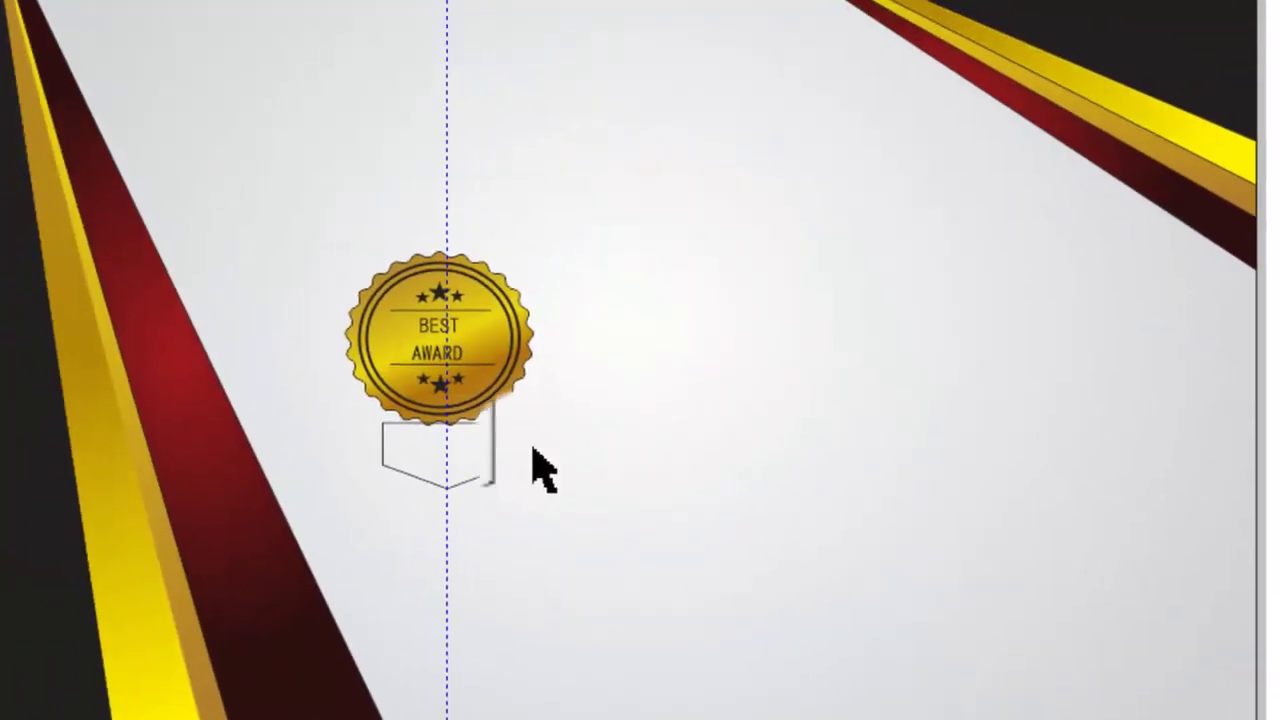
{"action": "left_click_drag", "start_coordinate": [615, 395], "coordinate": [624, 381]}
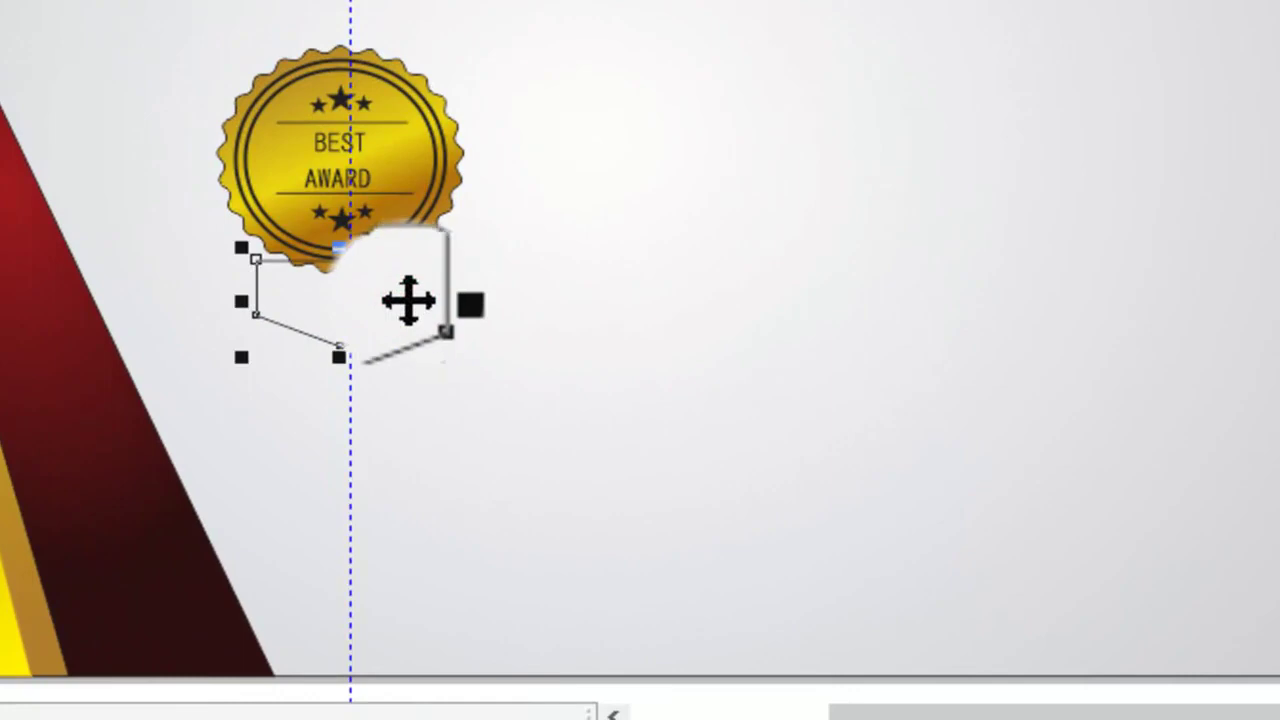
{"action": "left_click_drag", "start_coordinate": [408, 300], "coordinate": [410, 303]}
{"action": "key", "text": "z"}
{"action": "left_click_drag", "start_coordinate": [120, 114], "coordinate": [577, 386]}
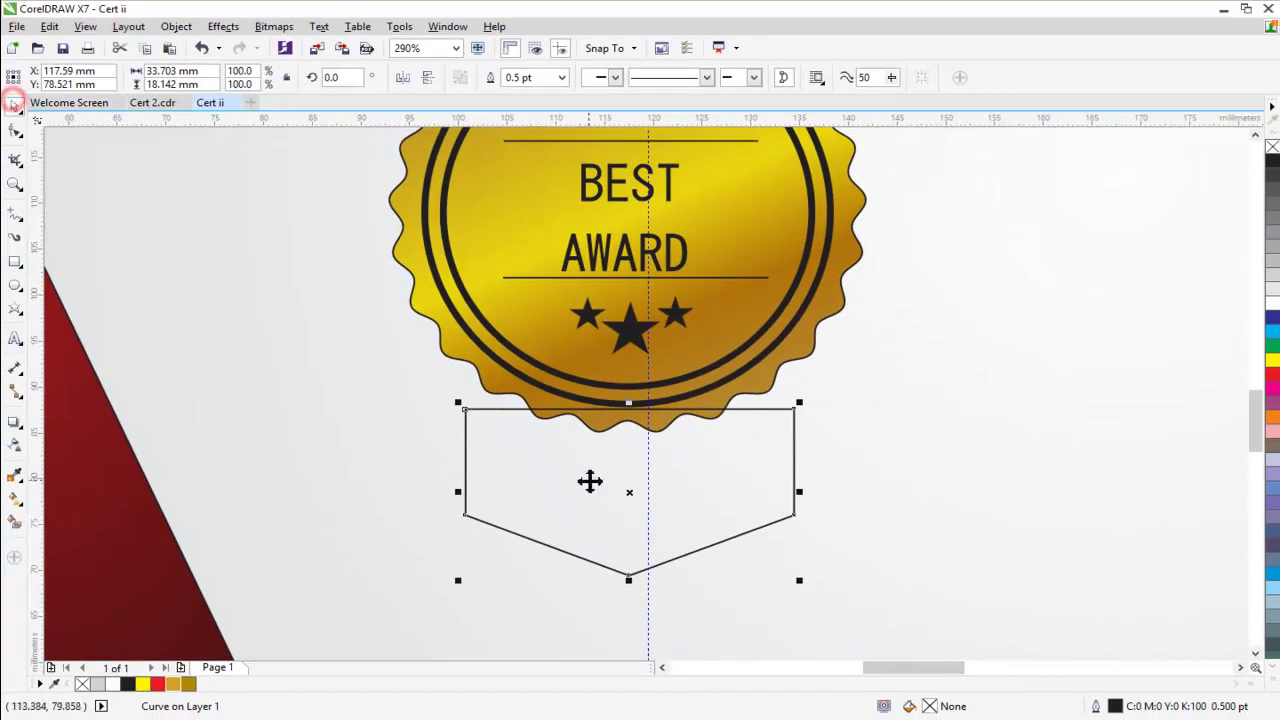
{"action": "double_click", "coordinate": [588, 480]}
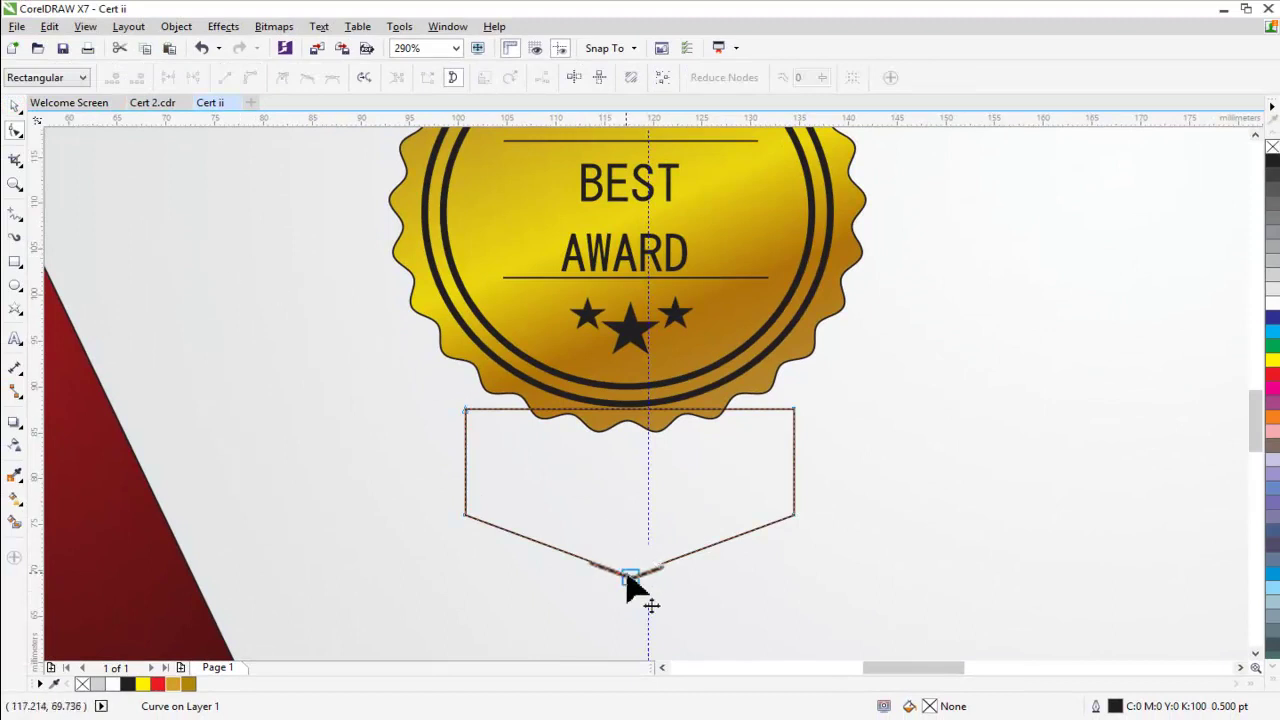
{"action": "left_click_drag", "start_coordinate": [628, 584], "coordinate": [628, 534]}
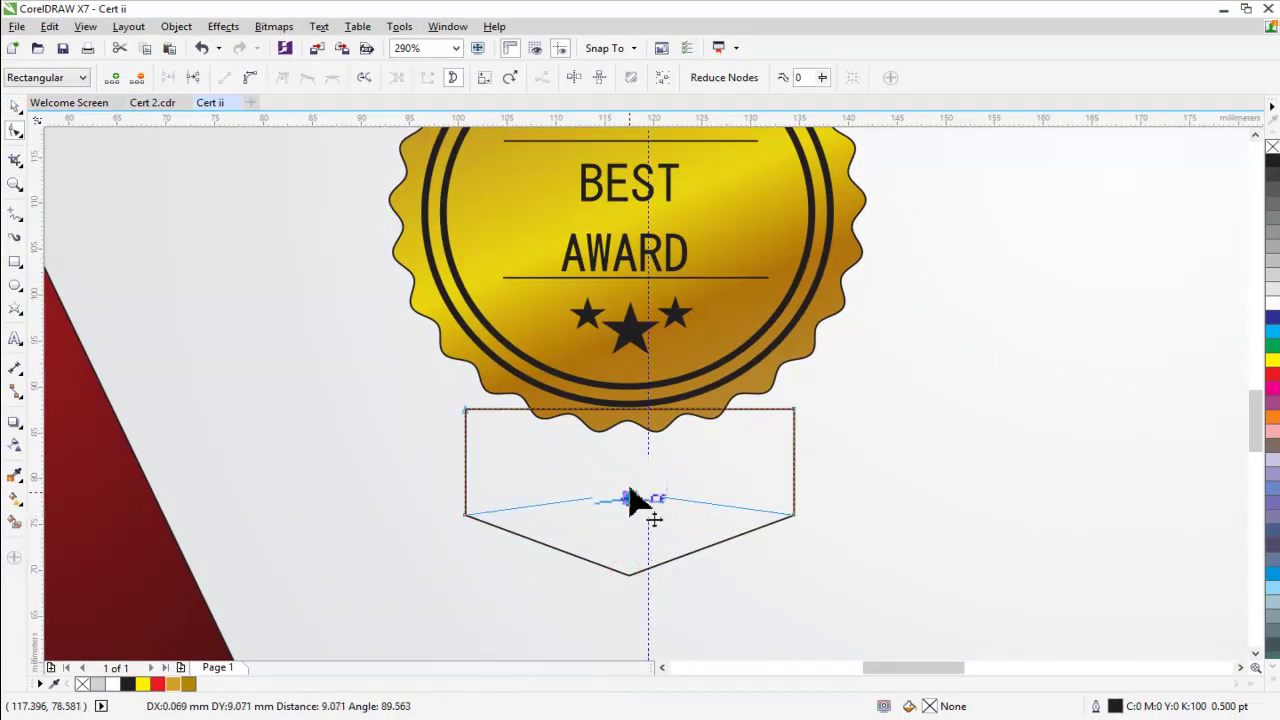
{"action": "left_click_drag", "start_coordinate": [632, 482], "coordinate": [633, 472]}
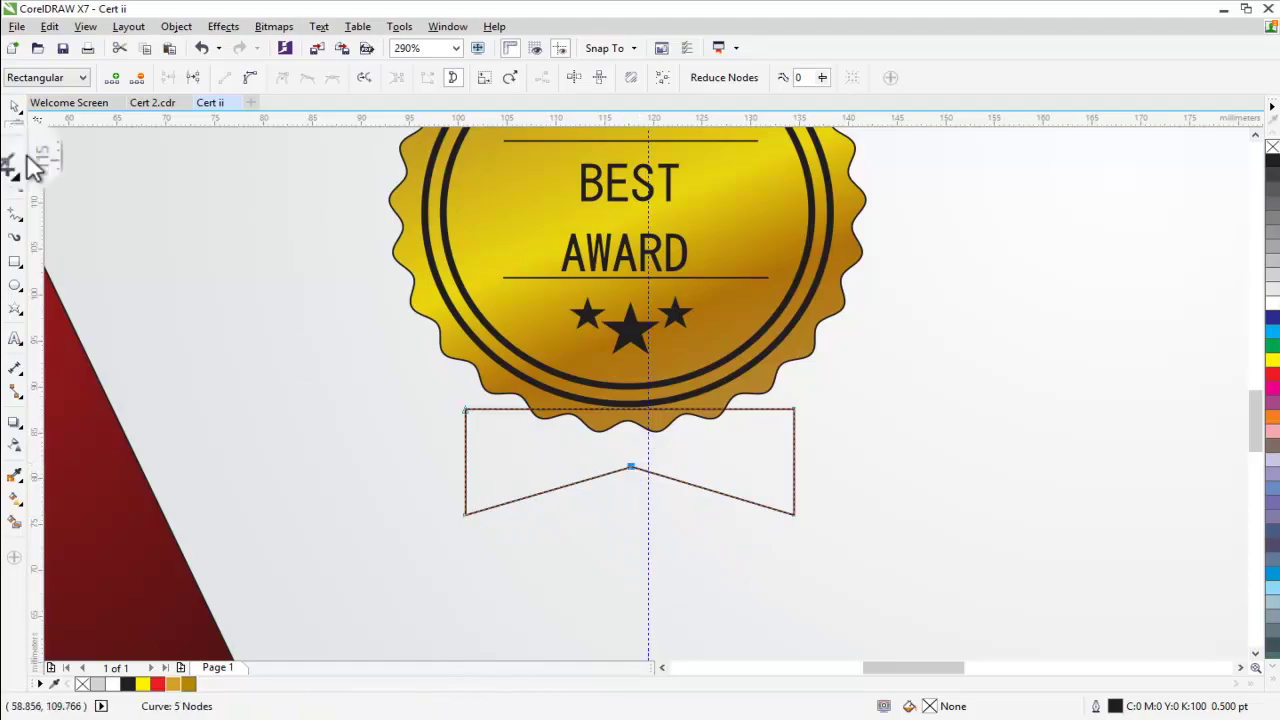
Step: Tuck the notched ribbon under the seal's bottom centre and narrow it
{"action": "left_click", "coordinate": [15, 106]}
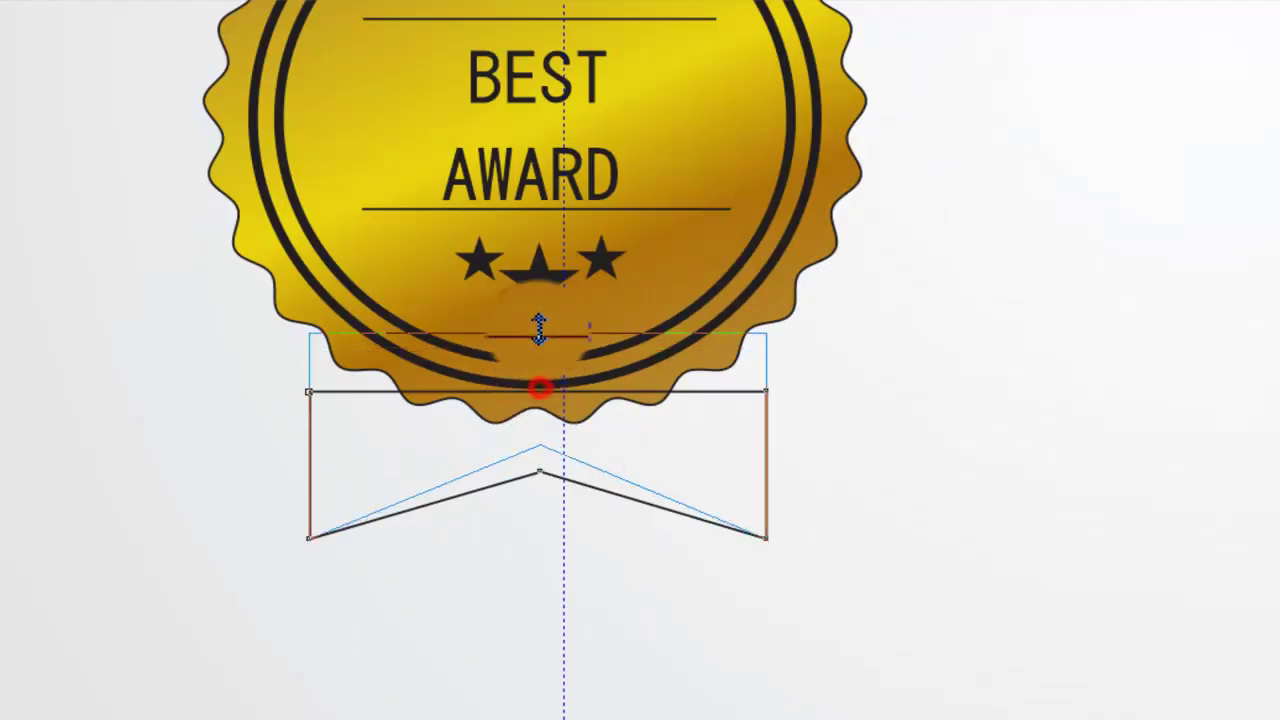
{"action": "left_click_drag", "start_coordinate": [186, 220], "coordinate": [537, 330]}
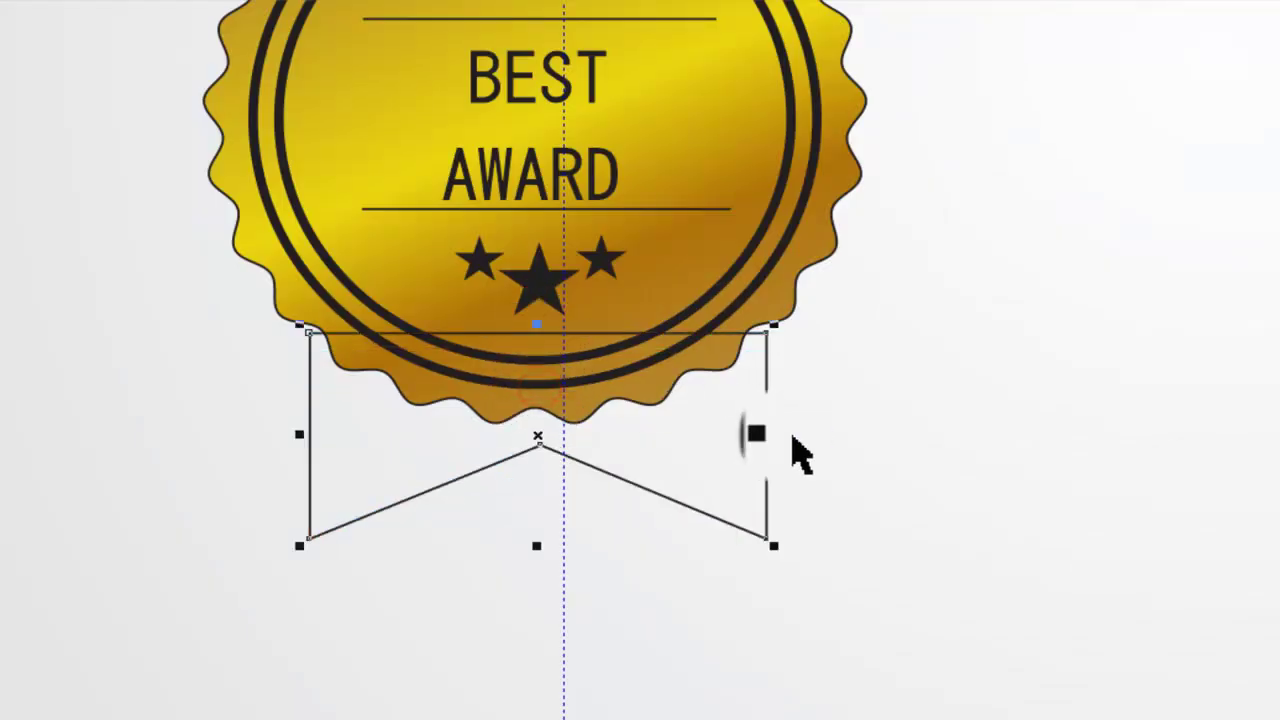
{"action": "left_click_drag", "start_coordinate": [767, 442], "coordinate": [745, 445]}
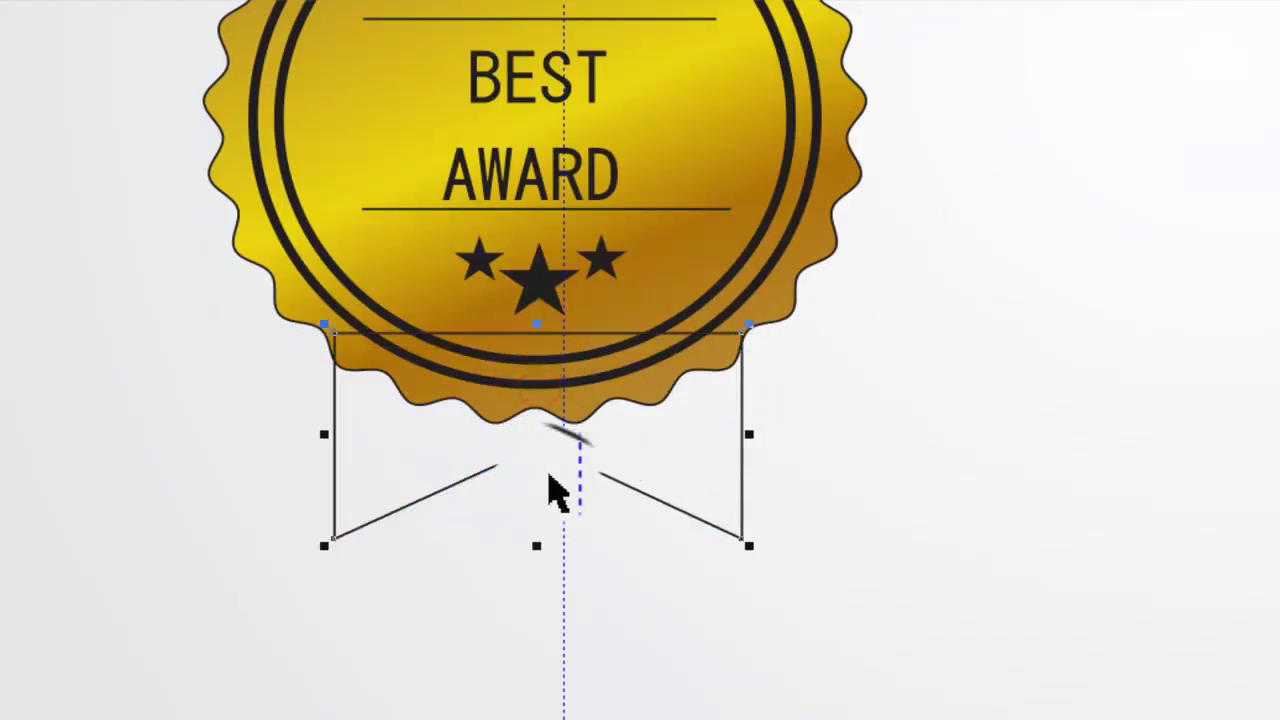
{"action": "double_click", "coordinate": [545, 443]}
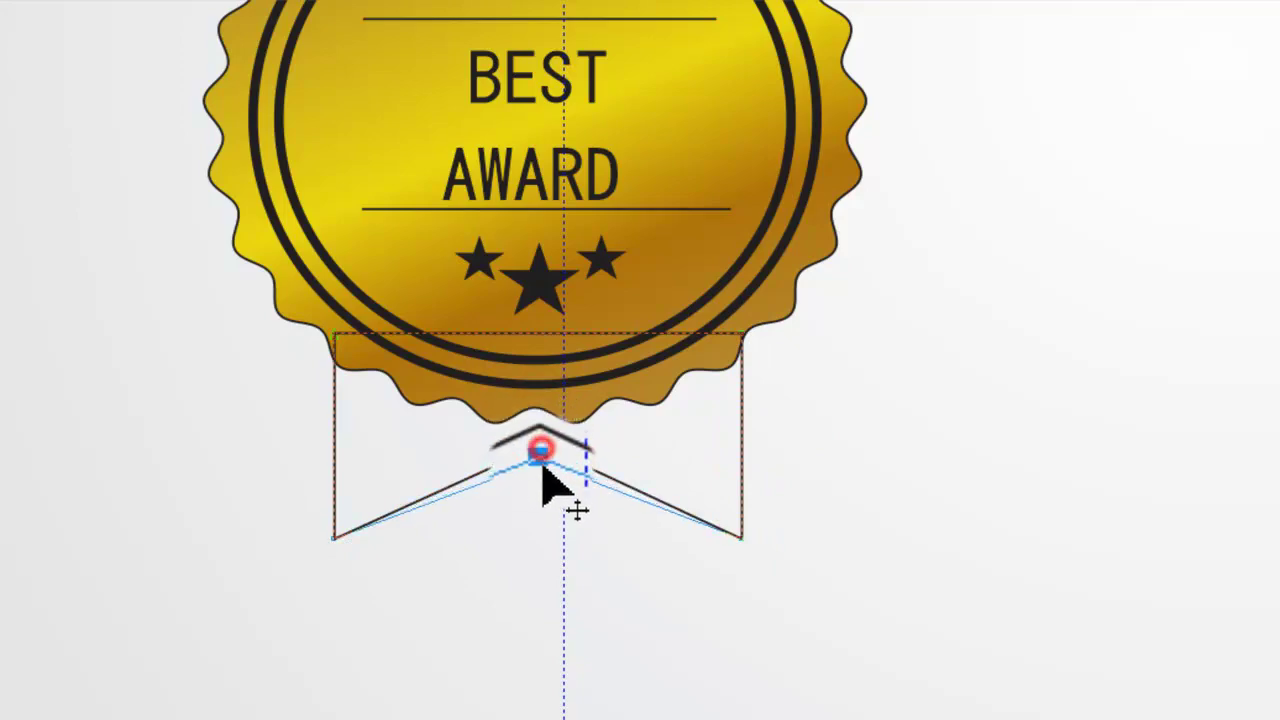
{"action": "key", "text": "space"}
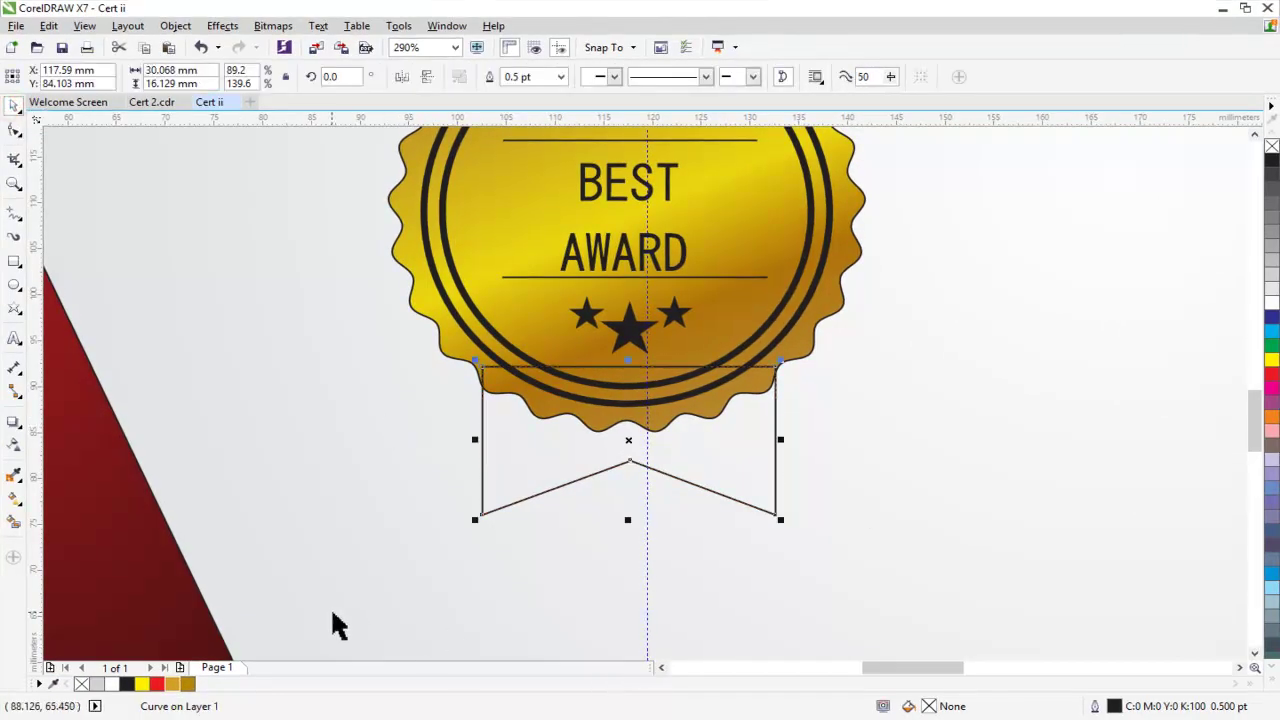
{"action": "scroll", "coordinate": [350, 410], "scroll_direction": "down", "scroll_amount": 2}
Step: Apply a linear fountain fill with a dark red stop to the ribbon
{"action": "scroll", "coordinate": [350, 410], "scroll_direction": "down", "scroll_amount": 2}
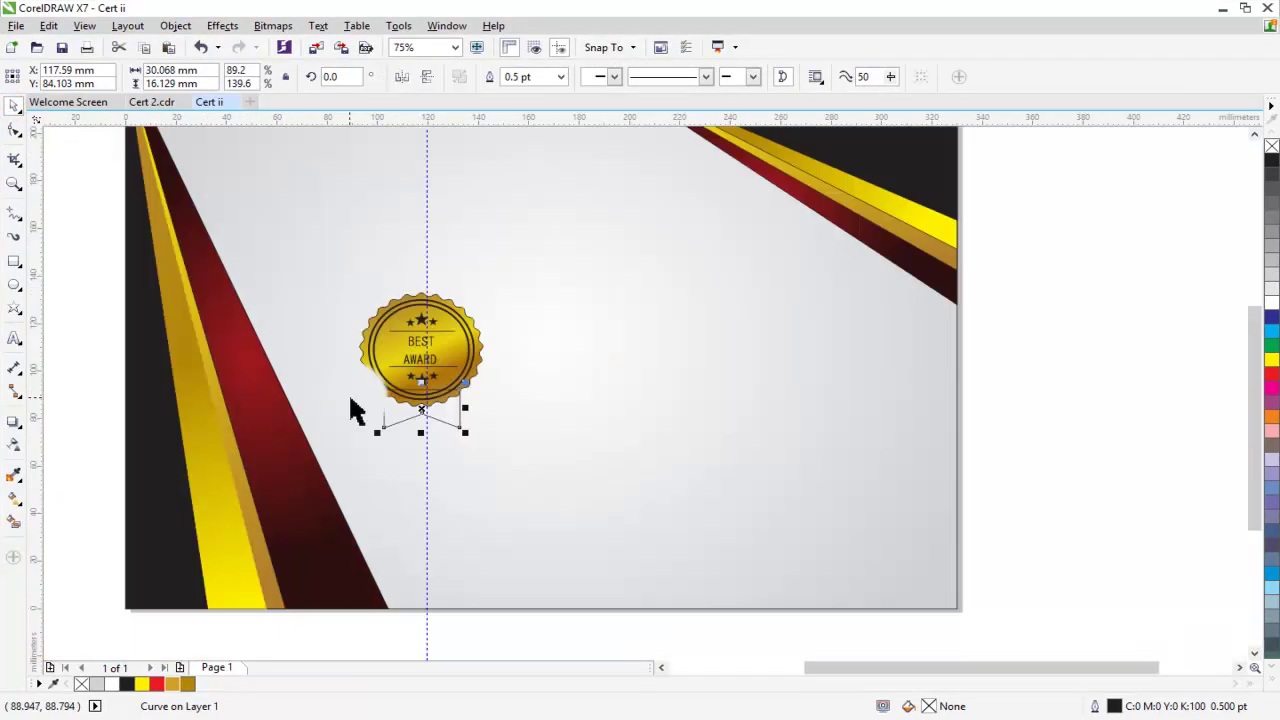
{"action": "scroll", "coordinate": [350, 410], "scroll_direction": "down", "scroll_amount": 1}
{"action": "left_click", "coordinate": [14, 497]}
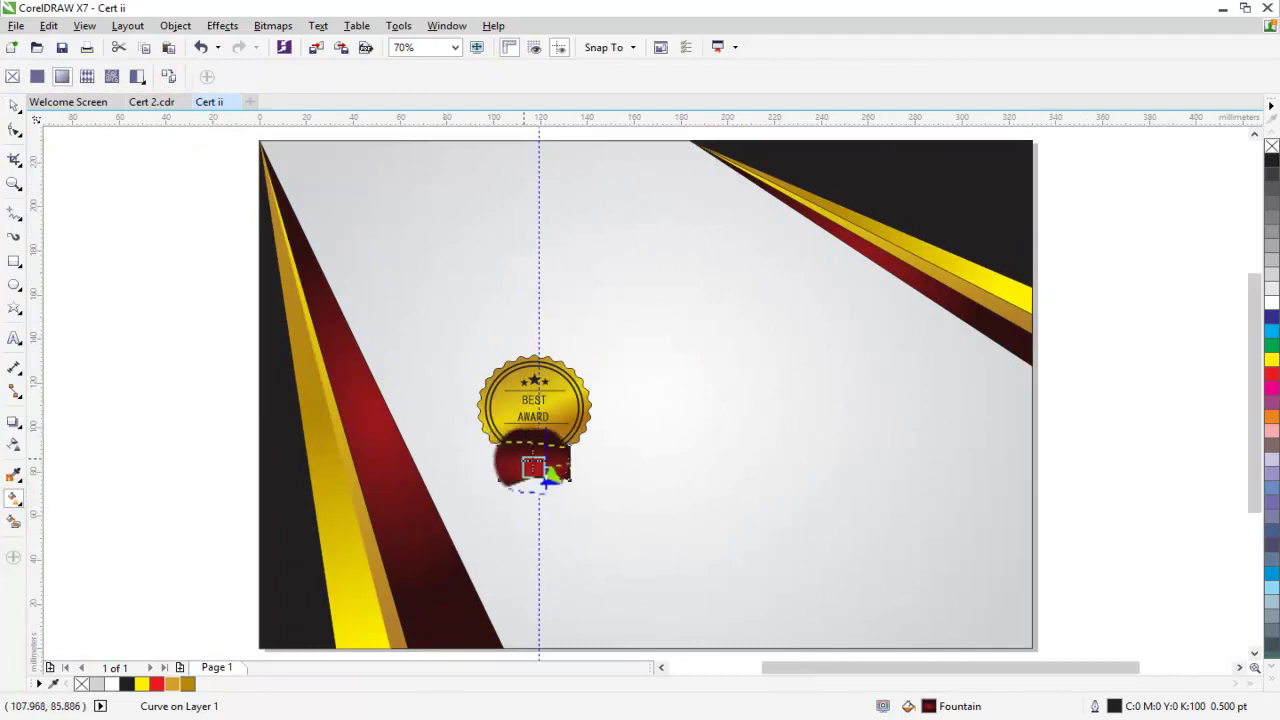
{"action": "left_click", "coordinate": [548, 480]}
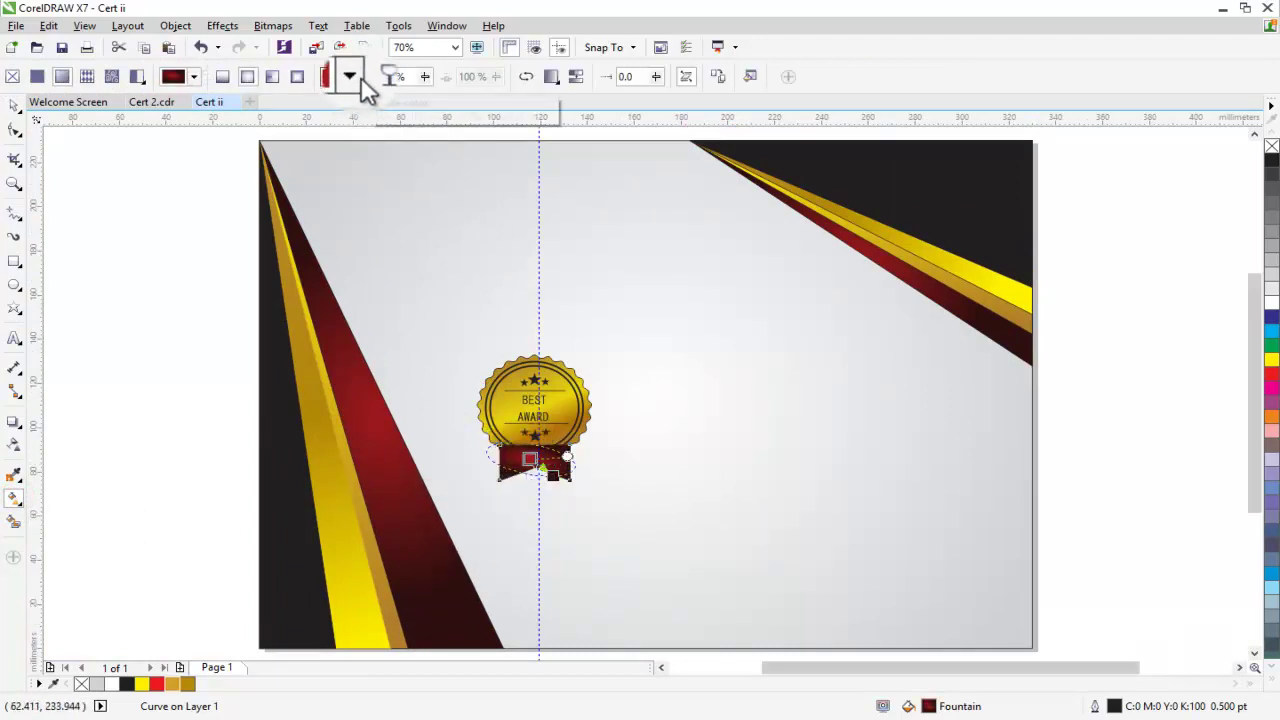
{"action": "left_click", "coordinate": [222, 77]}
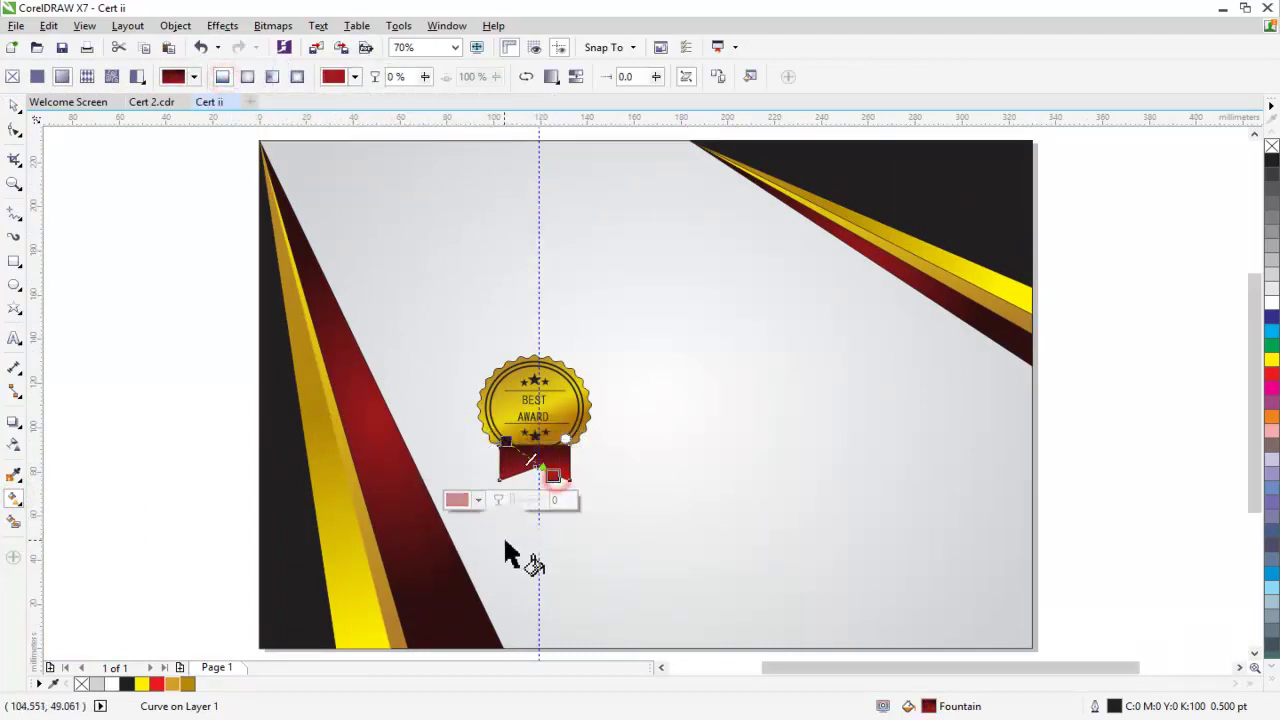
{"action": "left_click", "coordinate": [478, 500]}
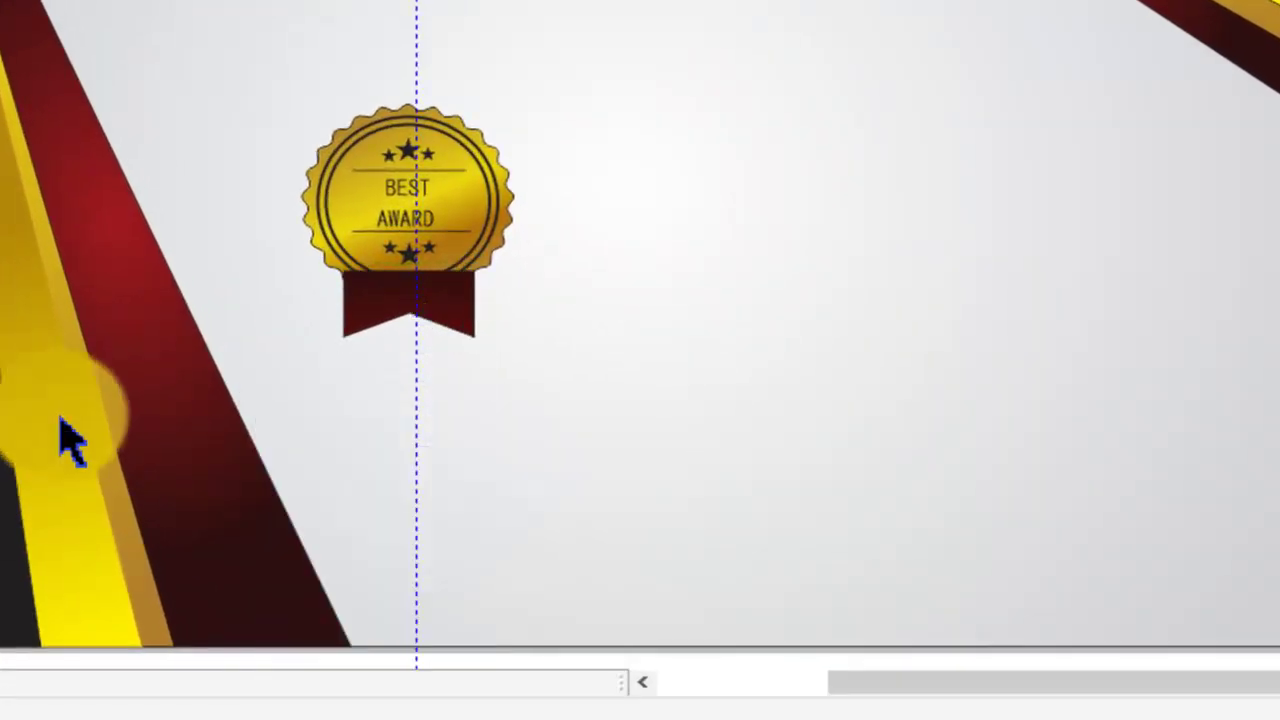
{"action": "key", "text": "z"}
{"action": "left_click_drag", "start_coordinate": [183, 171], "coordinate": [500, 457]}
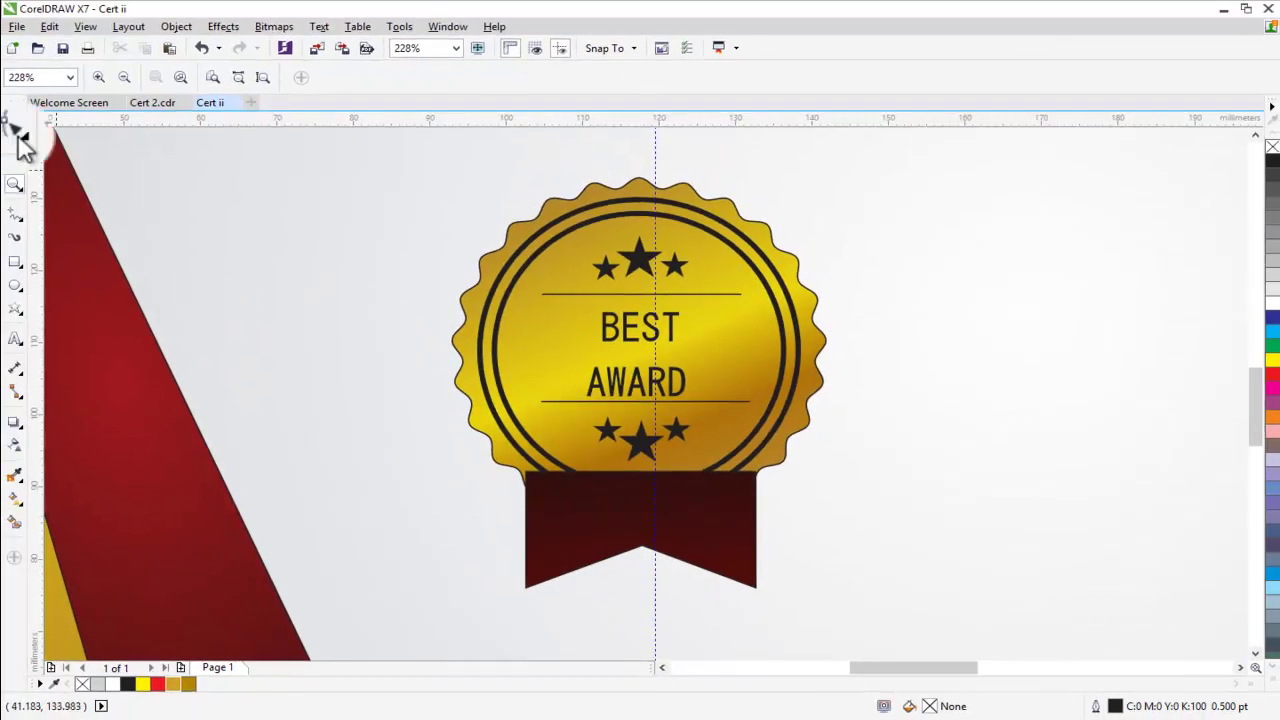
Step: Resize the ribbon from its right and top edges and reposition its notch
{"action": "left_click", "coordinate": [15, 105]}
{"action": "left_click", "coordinate": [599, 498]}
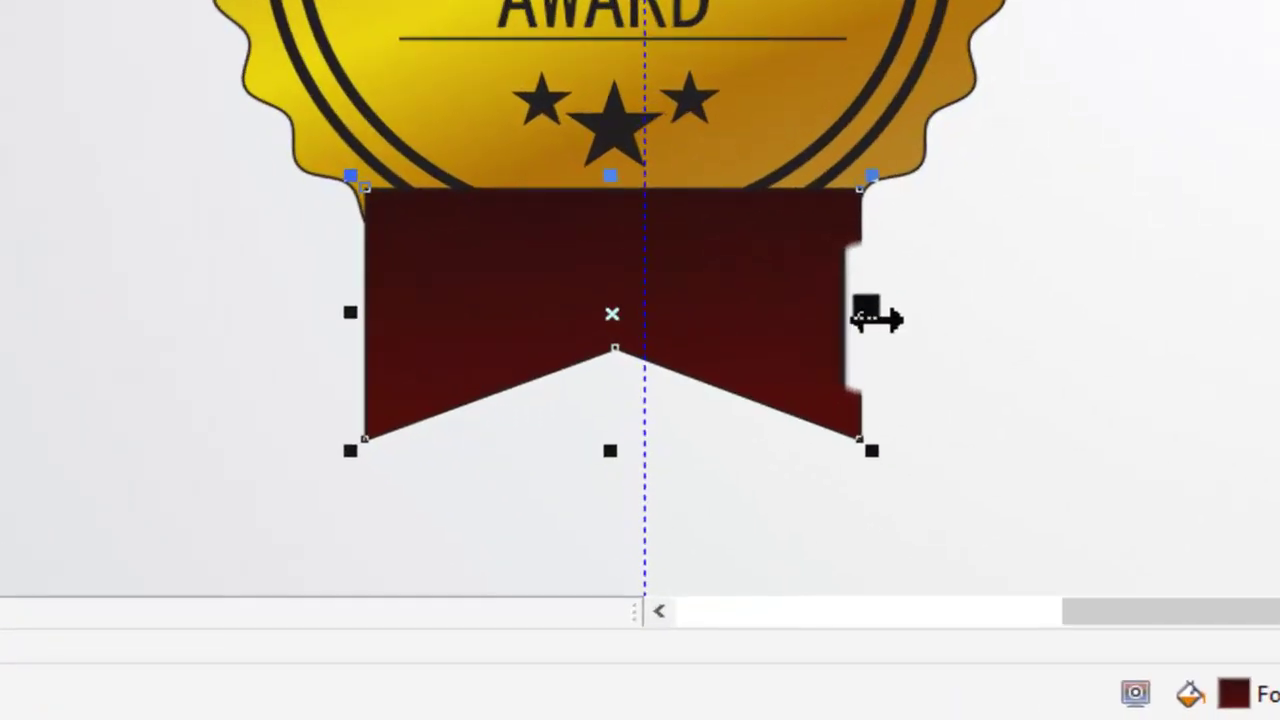
{"action": "left_click_drag", "start_coordinate": [761, 529], "coordinate": [766, 563]}
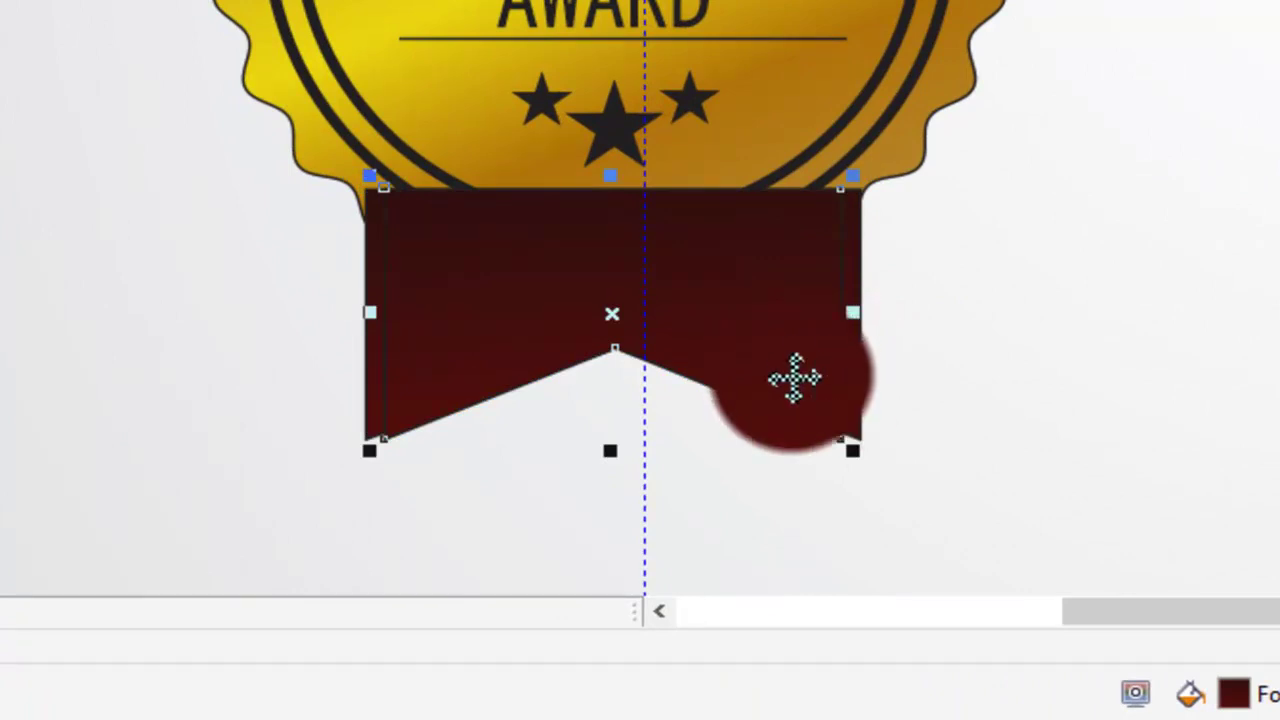
{"action": "left_click_drag", "start_coordinate": [611, 177], "coordinate": [618, 192]}
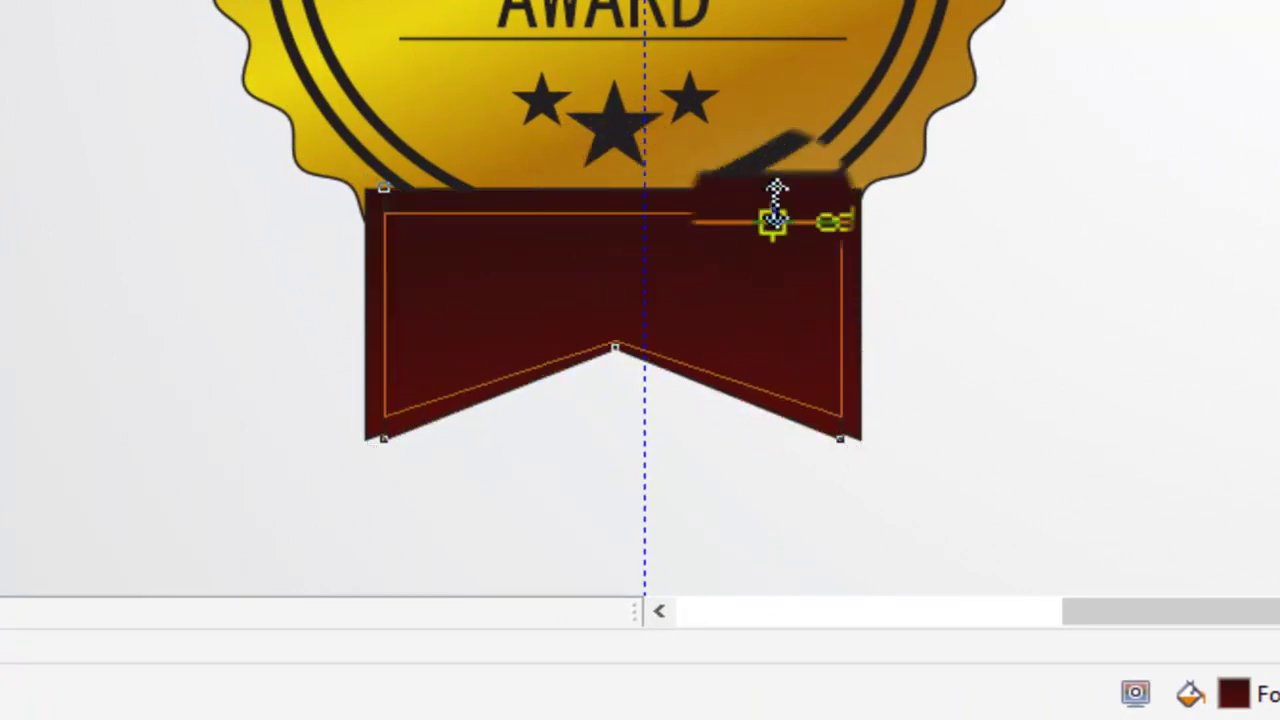
{"action": "left_click_drag", "start_coordinate": [717, 273], "coordinate": [838, 430]}
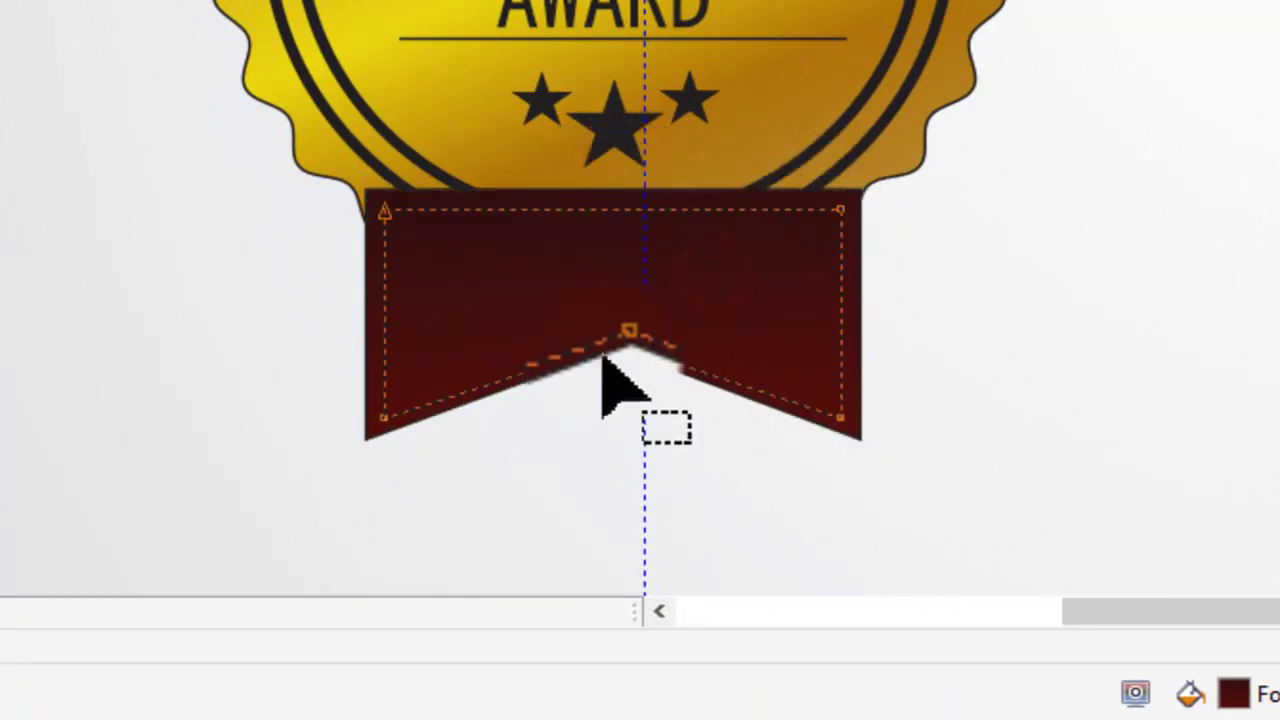
{"action": "left_click_drag", "start_coordinate": [608, 345], "coordinate": [614, 338]}
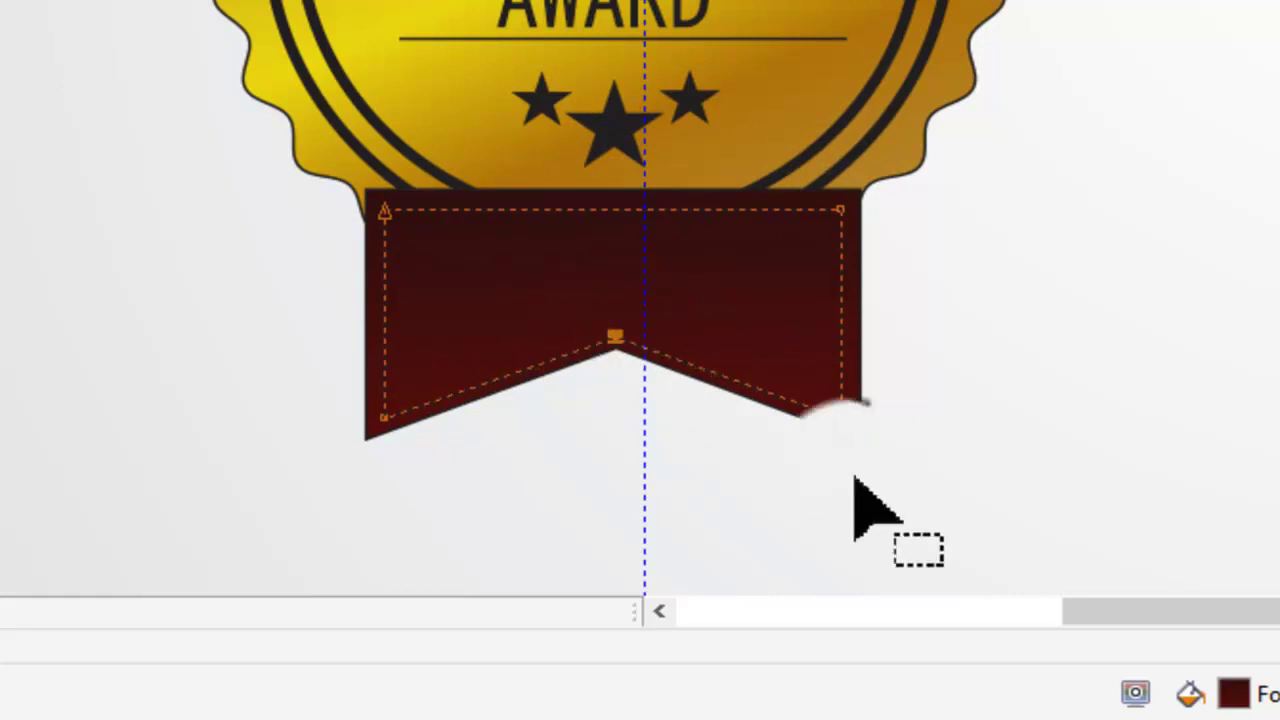
Step: Nudge the ribbon's right-side nodes up and left
{"action": "left_click_drag", "start_coordinate": [862, 508], "coordinate": [755, 198]}
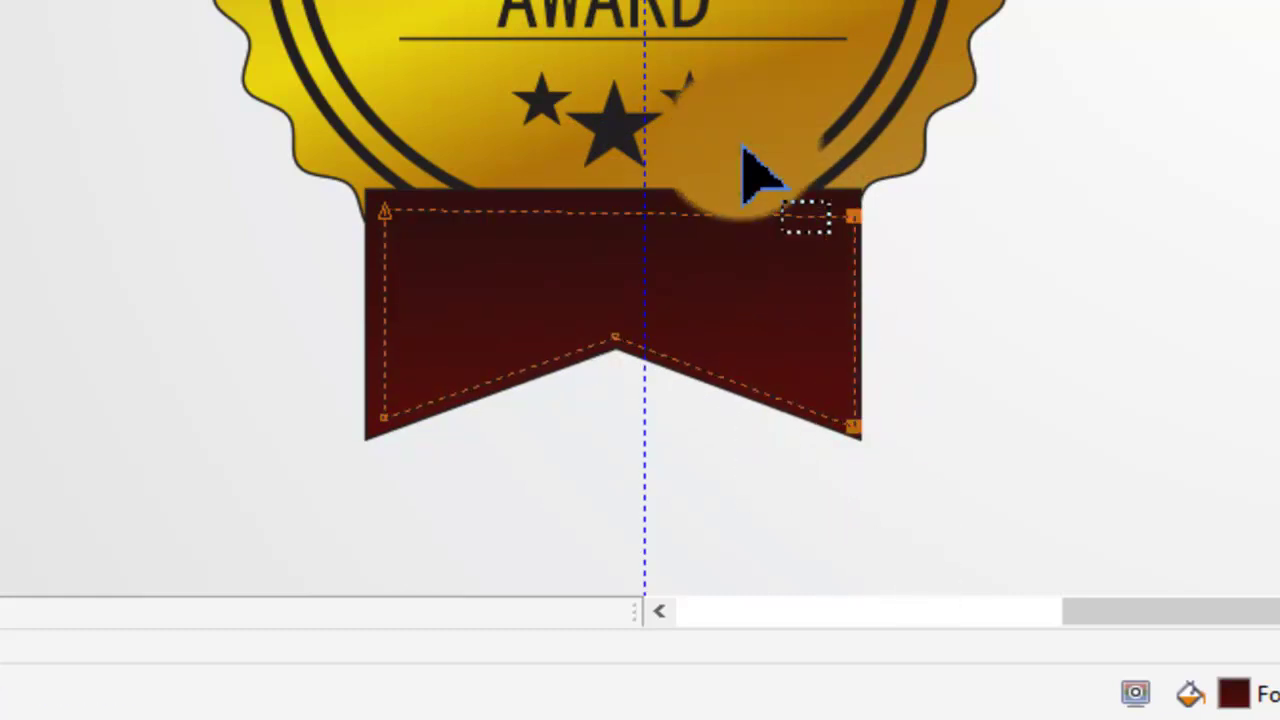
{"action": "key", "text": "Up"}
{"action": "key", "text": "Up"}
{"action": "key", "text": "Left"}
{"action": "left_click_drag", "start_coordinate": [926, 553], "coordinate": [297, 297]}
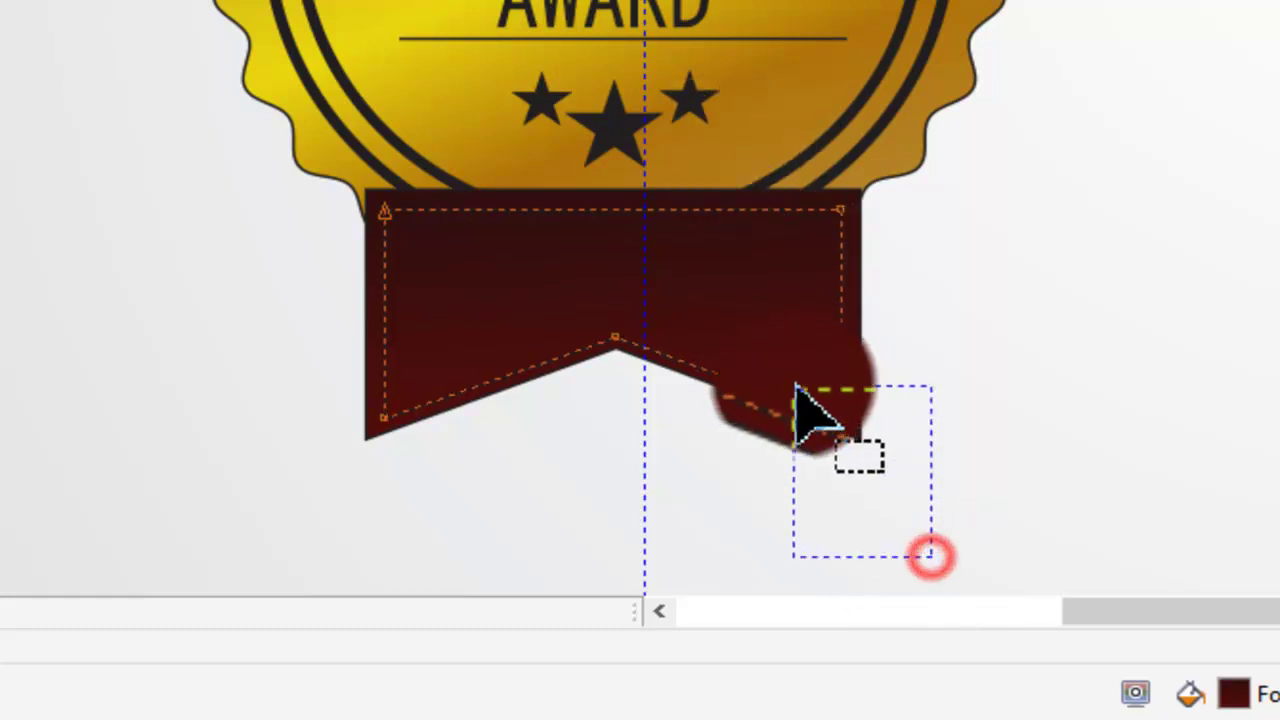
{"action": "left_click", "coordinate": [295, 290]}
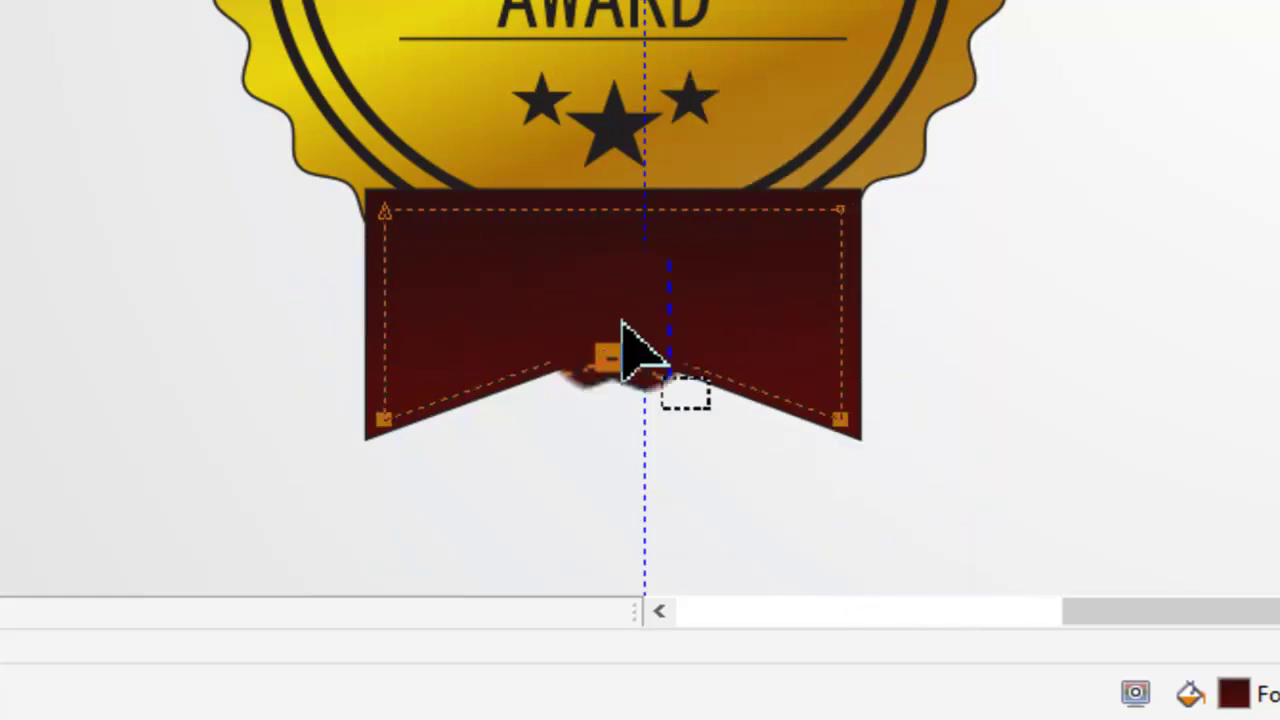
{"action": "left_click", "coordinate": [943, 357]}
Step: Select the ribbon's right-edge nodes and zoom in on the ribbon
{"action": "left_click_drag", "start_coordinate": [864, 258], "coordinate": [927, 447]}
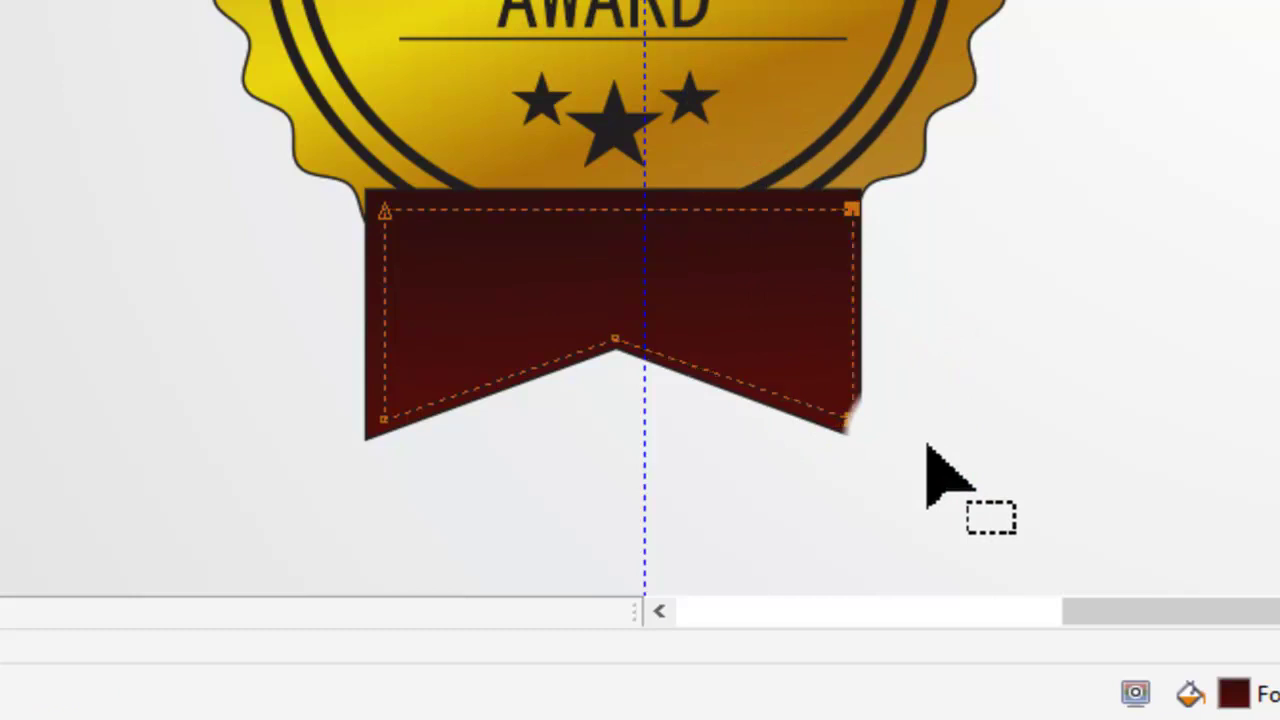
{"action": "left_click", "coordinate": [787, 366]}
{"action": "left_click_drag", "start_coordinate": [886, 451], "coordinate": [766, 143]}
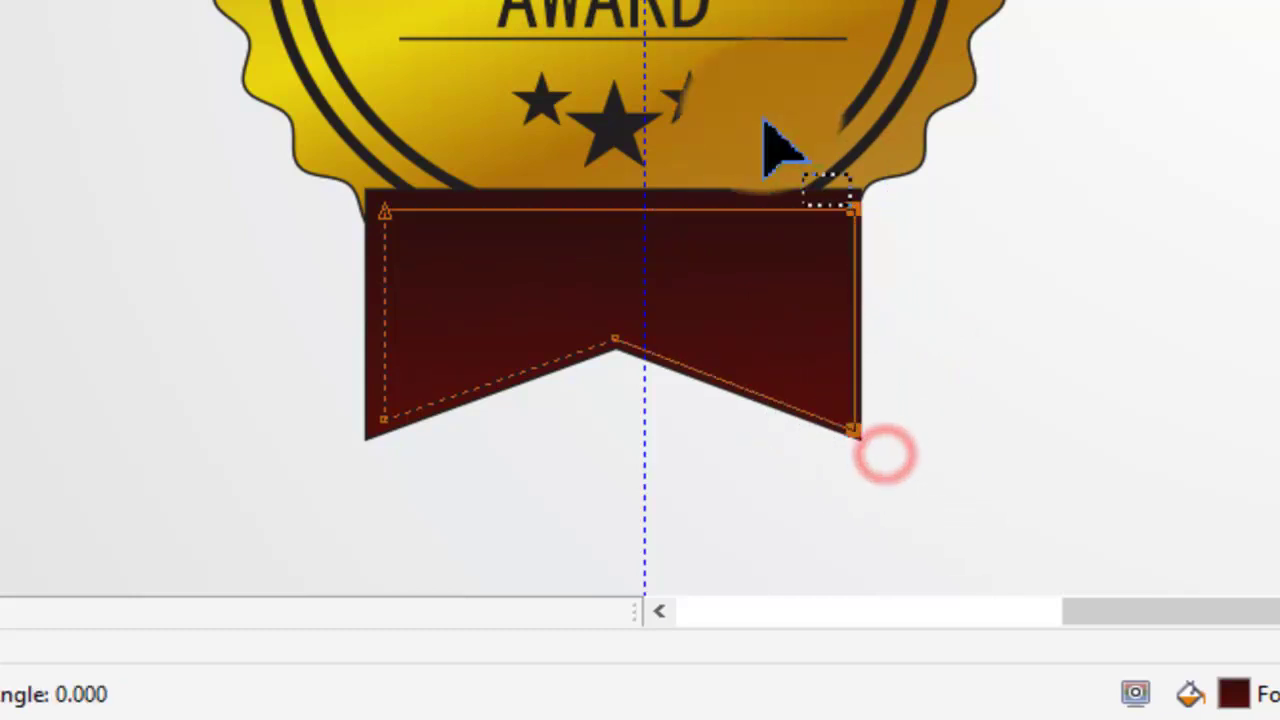
{"action": "key", "text": "z"}
{"action": "left_click_drag", "start_coordinate": [134, 23], "coordinate": [800, 429]}
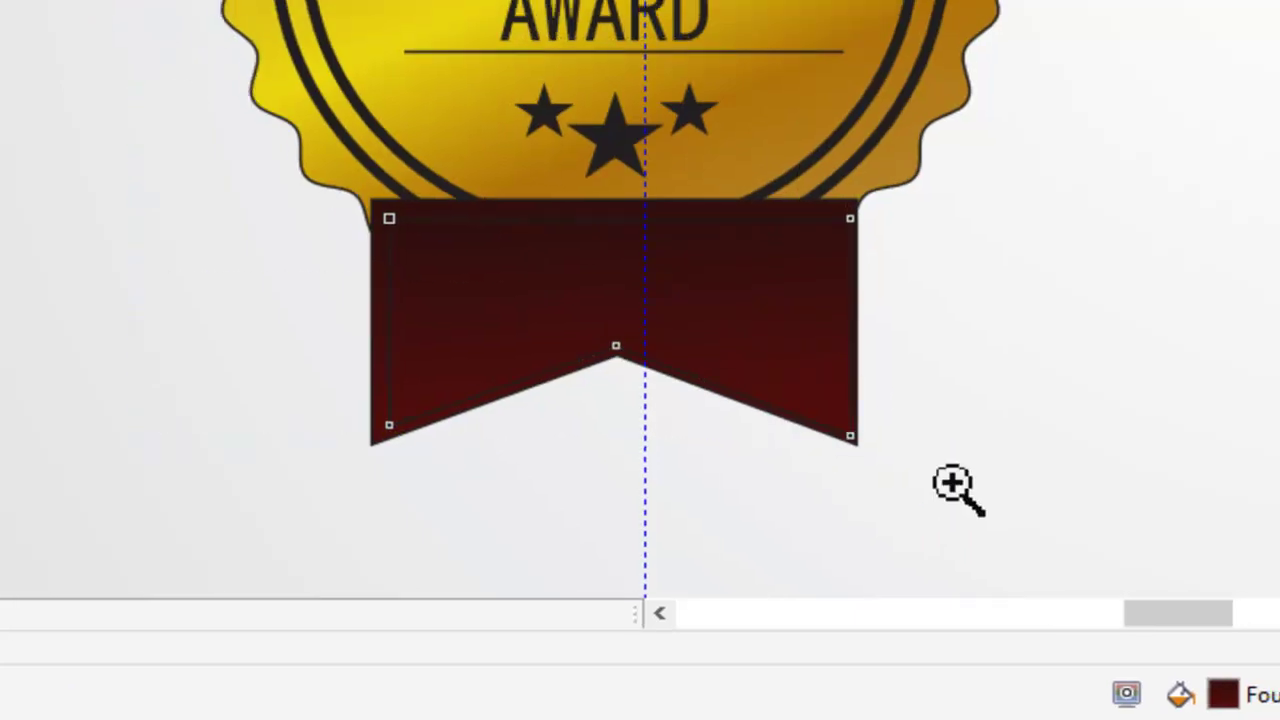
{"action": "left_click", "coordinate": [10, 107]}
Step: Widen the ribbon left and adjust its bottom-left and notch nodes
{"action": "left_click_drag", "start_coordinate": [488, 477], "coordinate": [437, 531]}
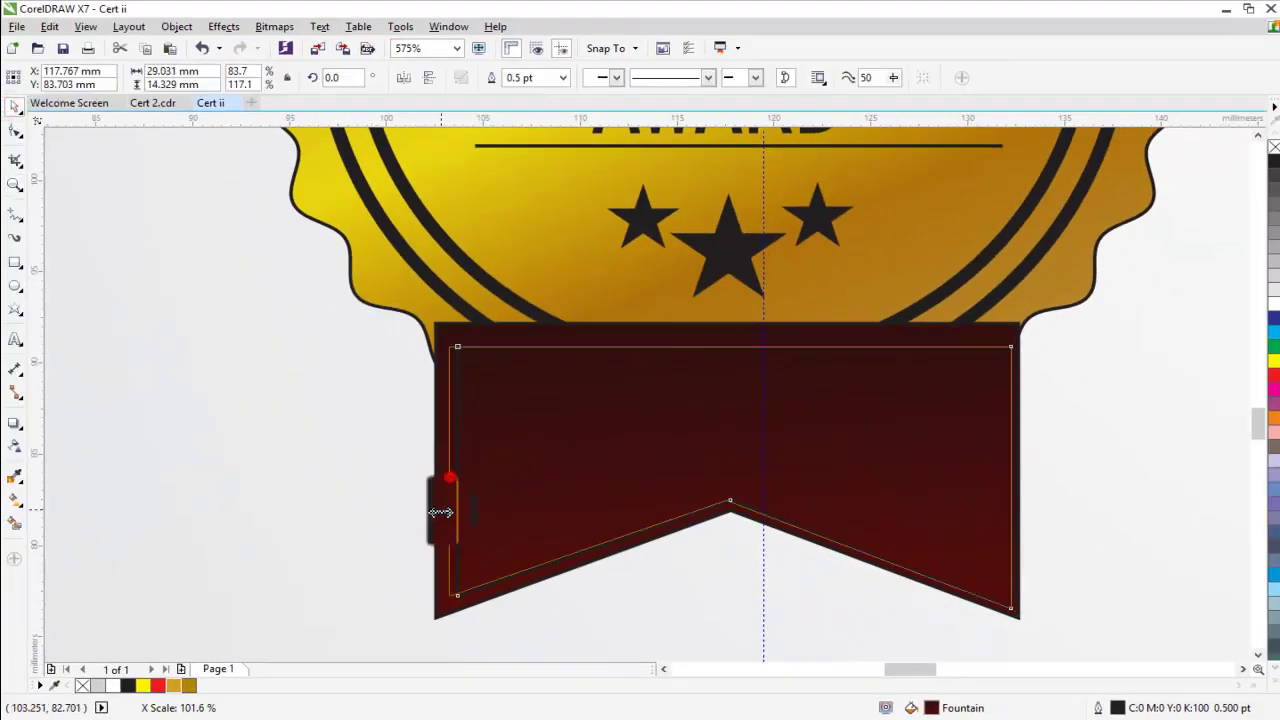
{"action": "key", "text": "F10"}
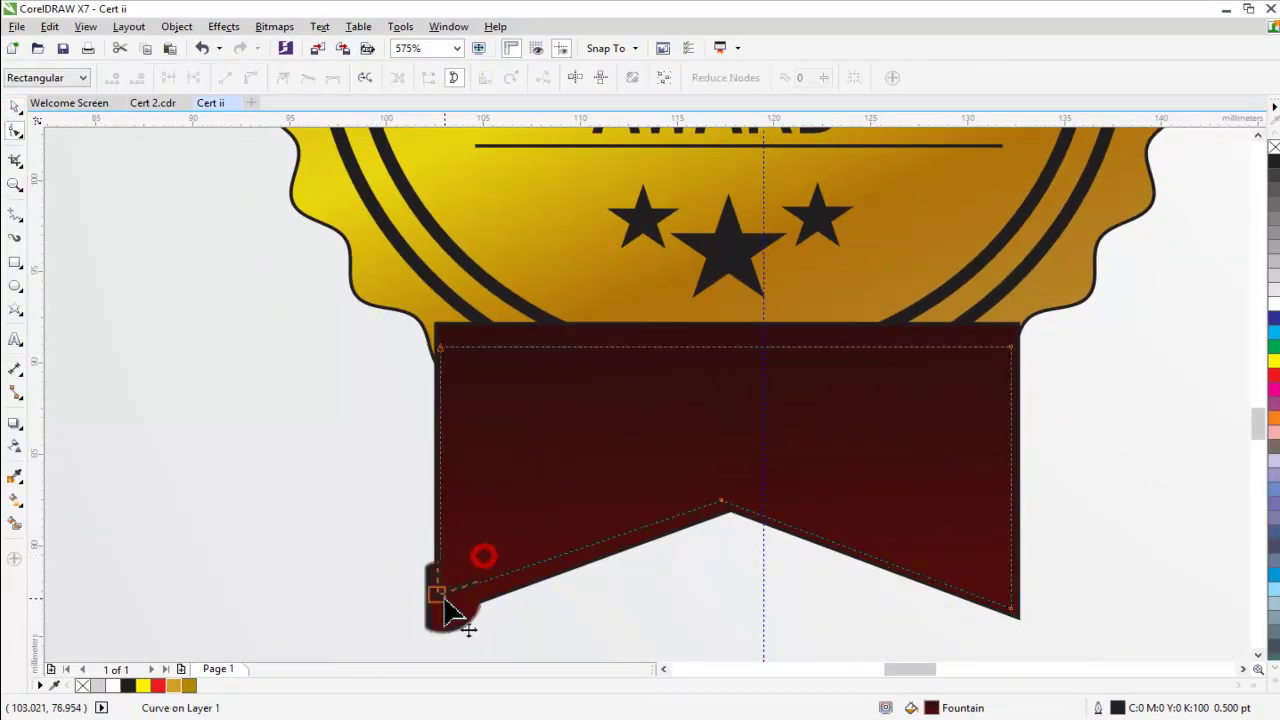
{"action": "left_click_drag", "start_coordinate": [440, 598], "coordinate": [445, 613]}
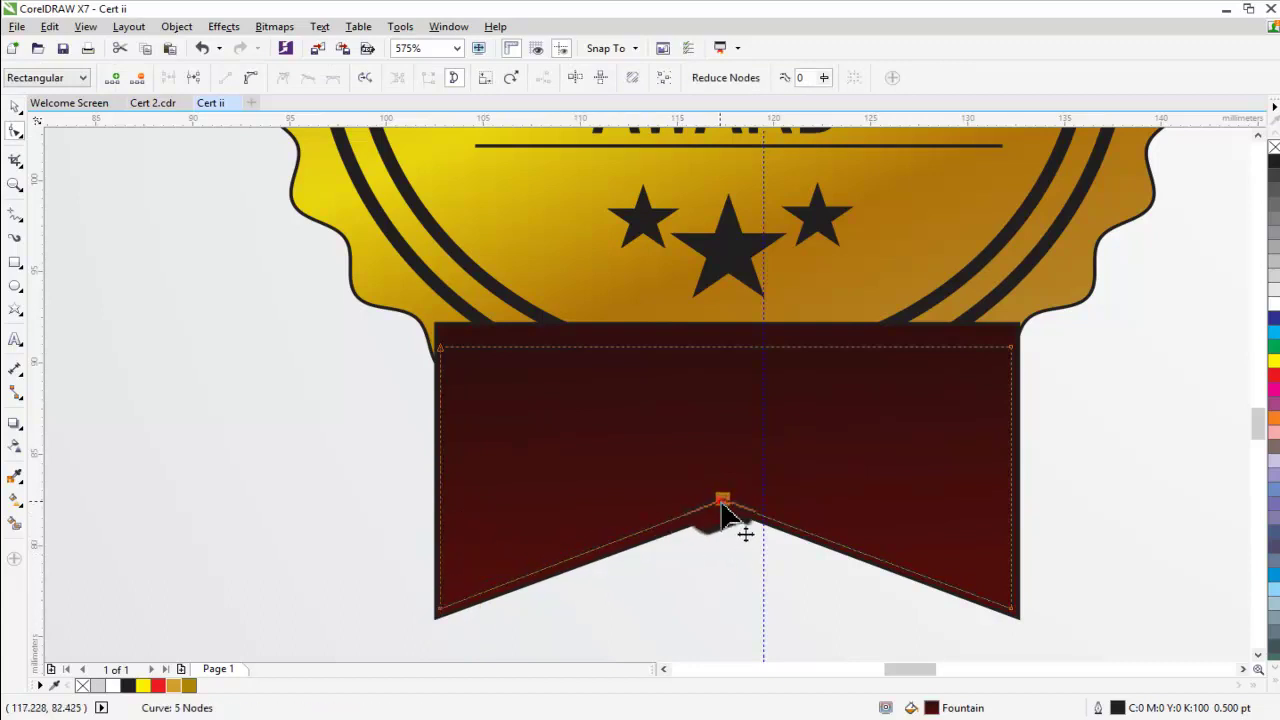
{"action": "left_click_drag", "start_coordinate": [722, 505], "coordinate": [729, 501]}
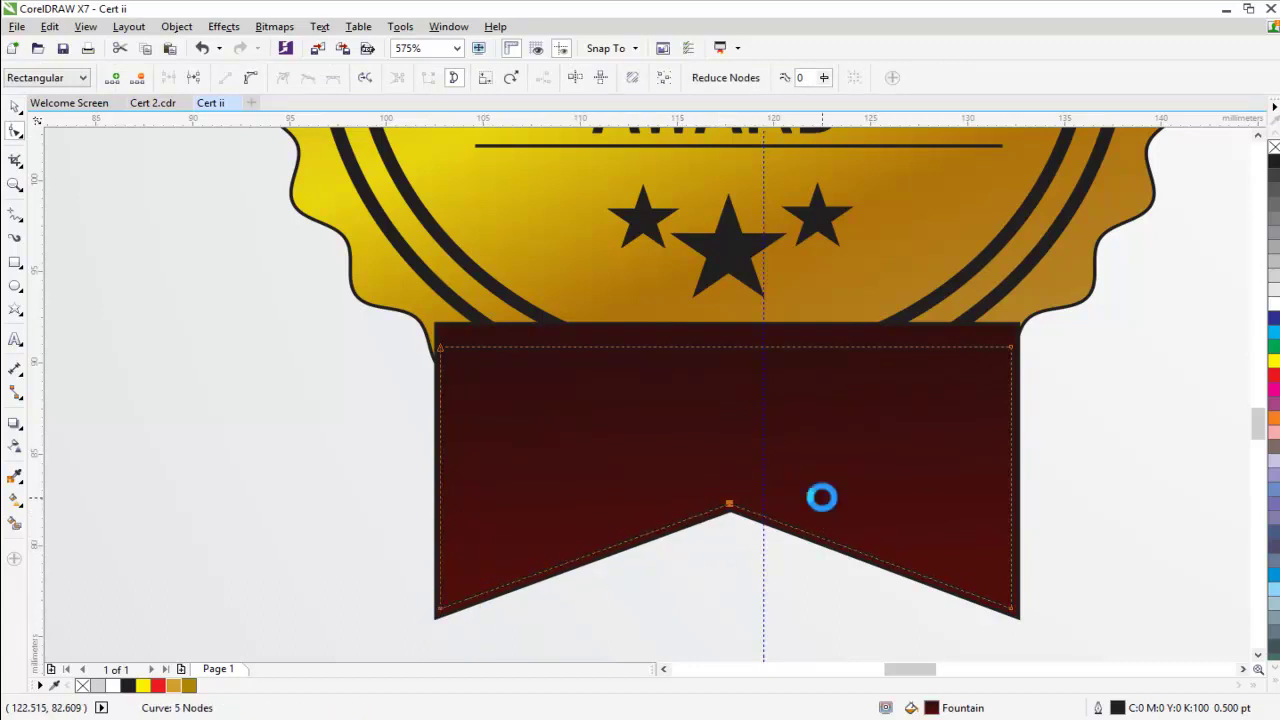
Step: Level the ribbon's top nodes and nudge its right-side nodes right
{"action": "left_click_drag", "start_coordinate": [347, 300], "coordinate": [427, 340]}
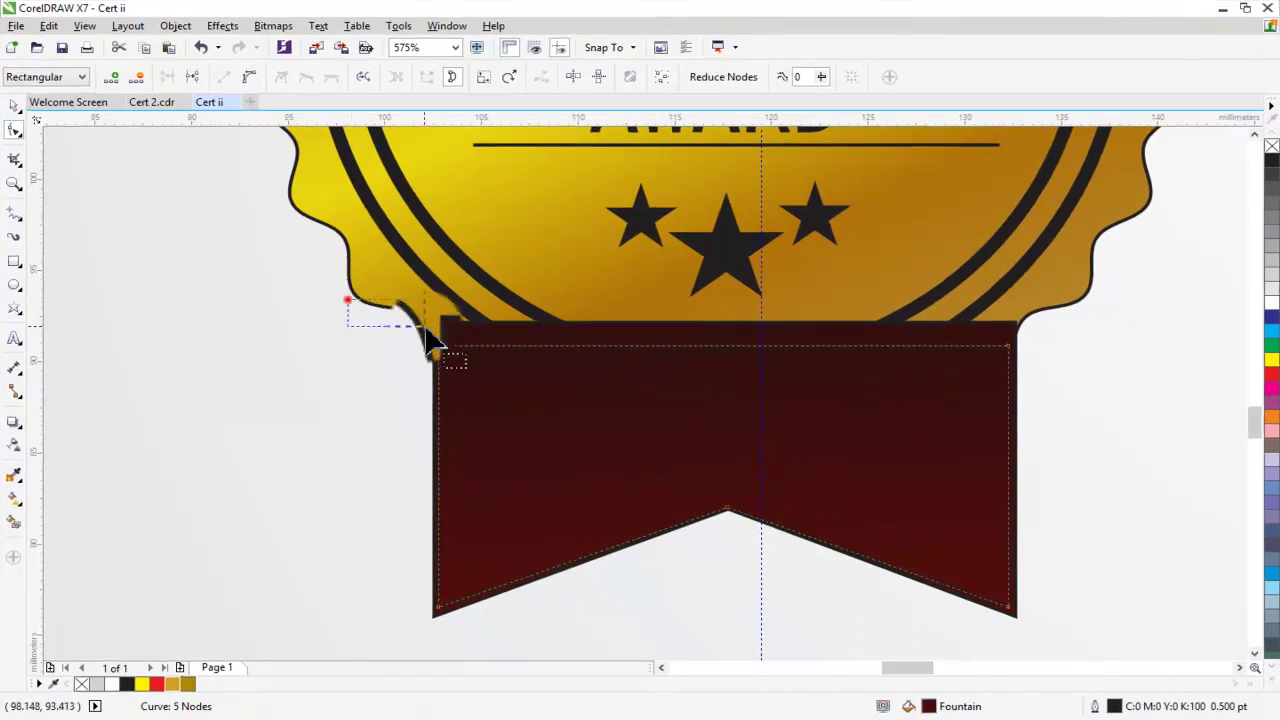
{"action": "left_click_drag", "start_coordinate": [1113, 383], "coordinate": [1115, 385]}
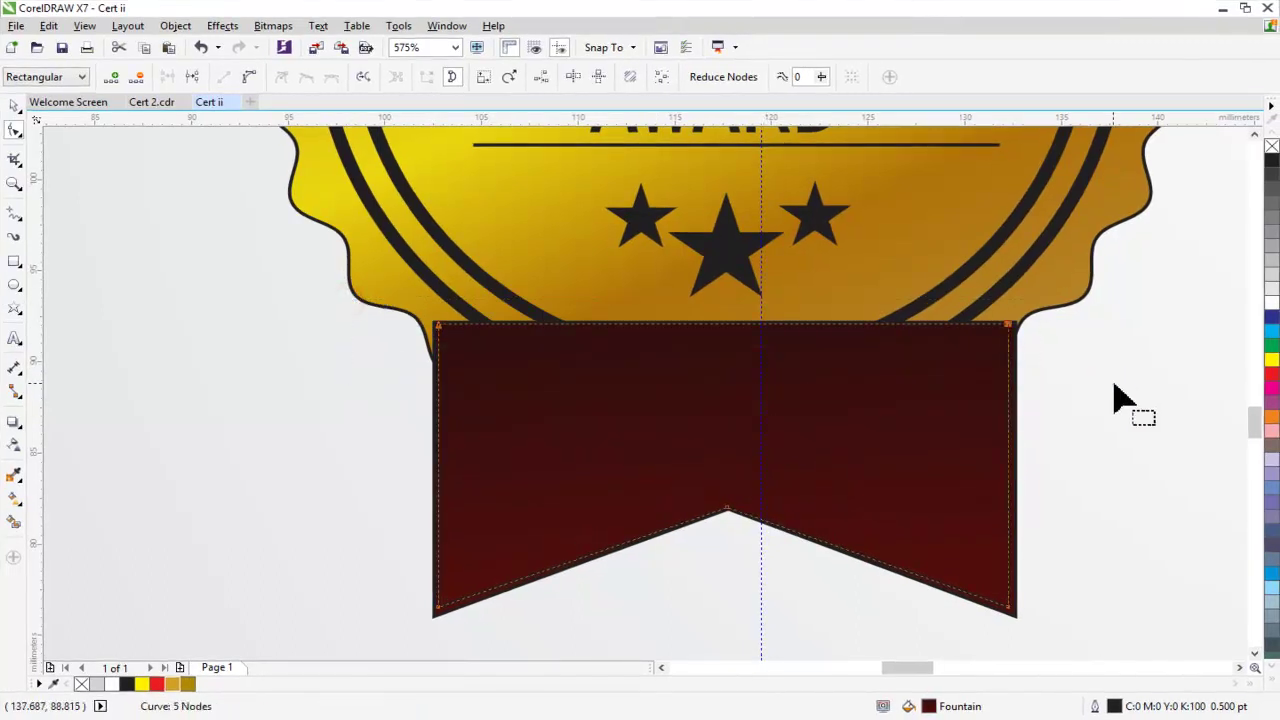
{"action": "left_click", "coordinate": [1034, 637]}
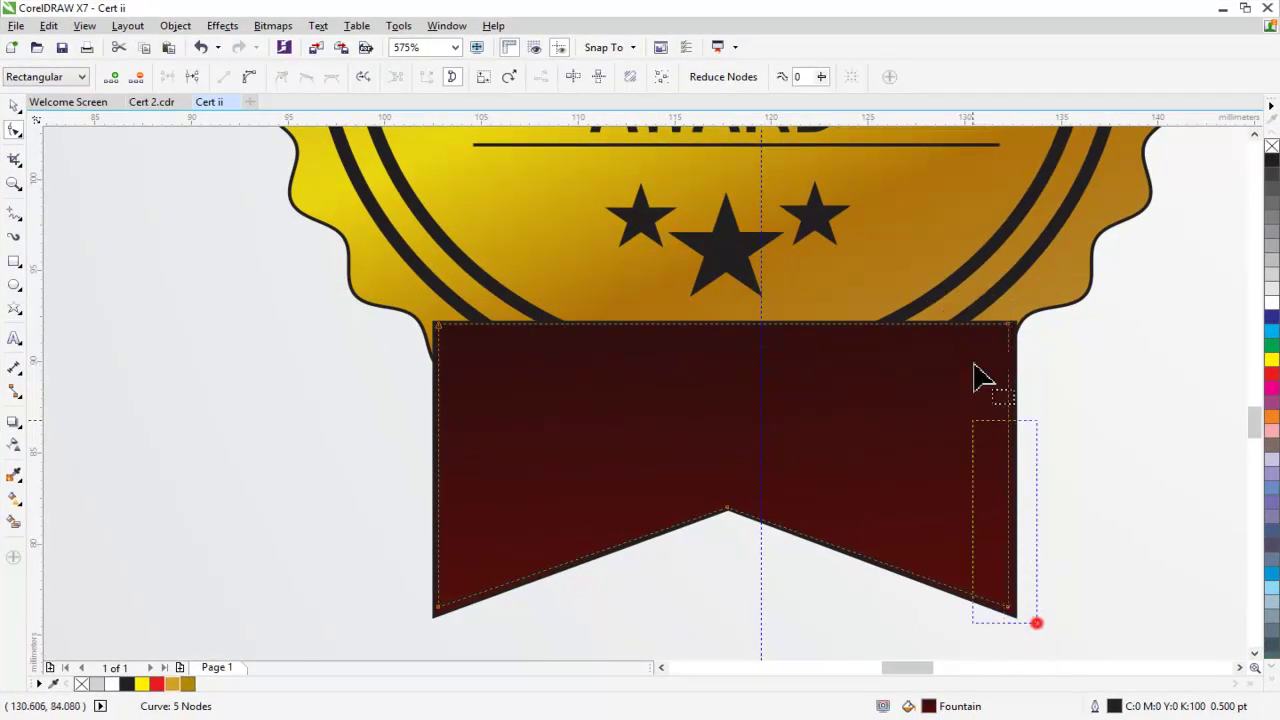
{"action": "key", "text": "Right"}
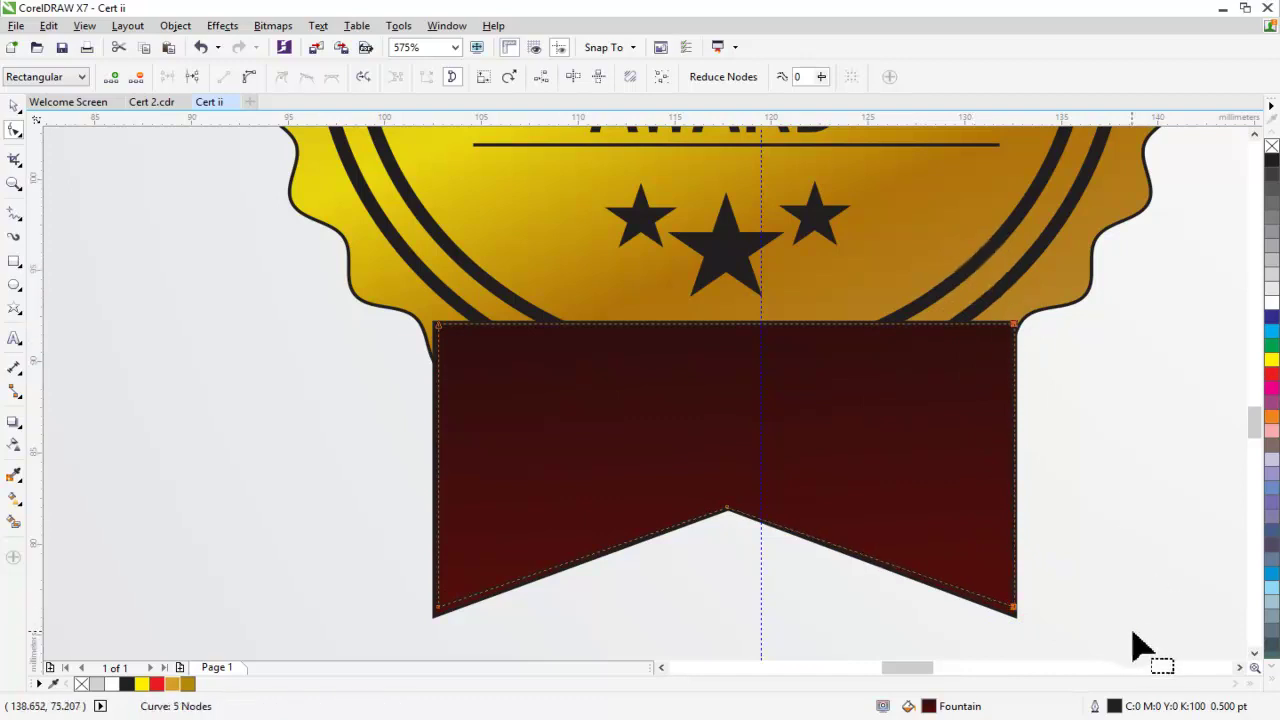
{"action": "left_click", "coordinate": [1132, 638]}
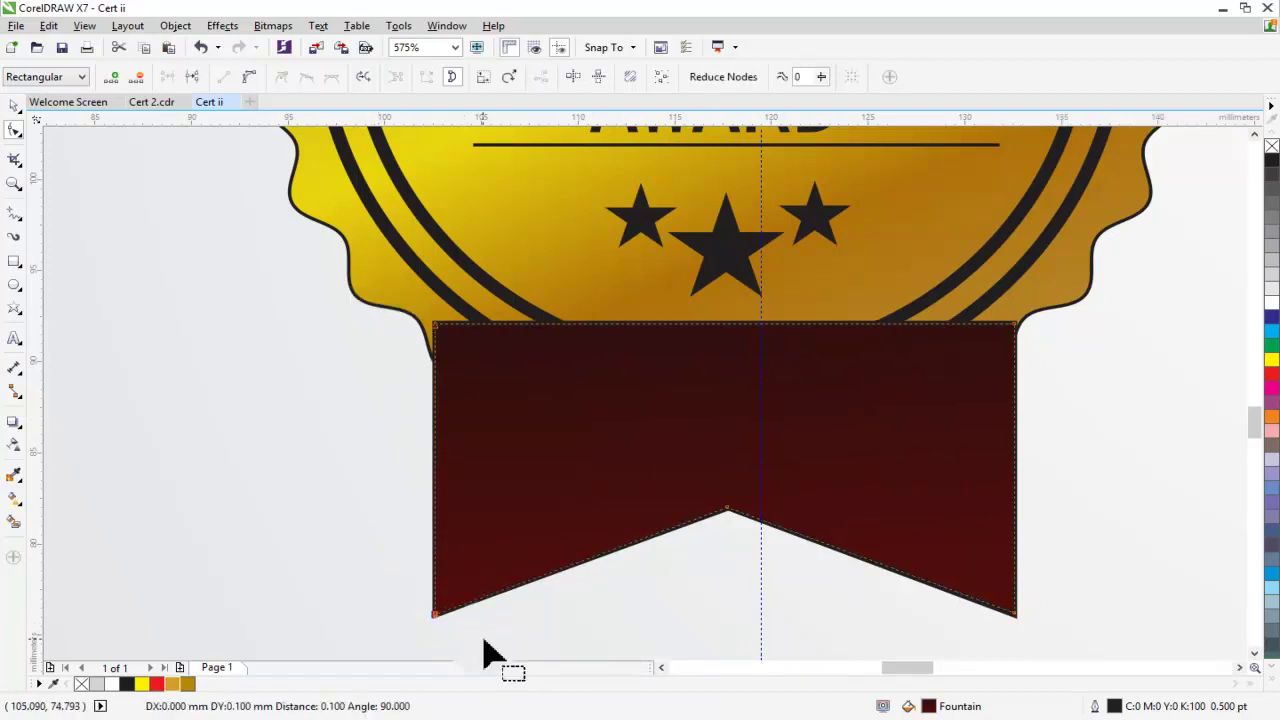
{"action": "left_click", "coordinate": [16, 106]}
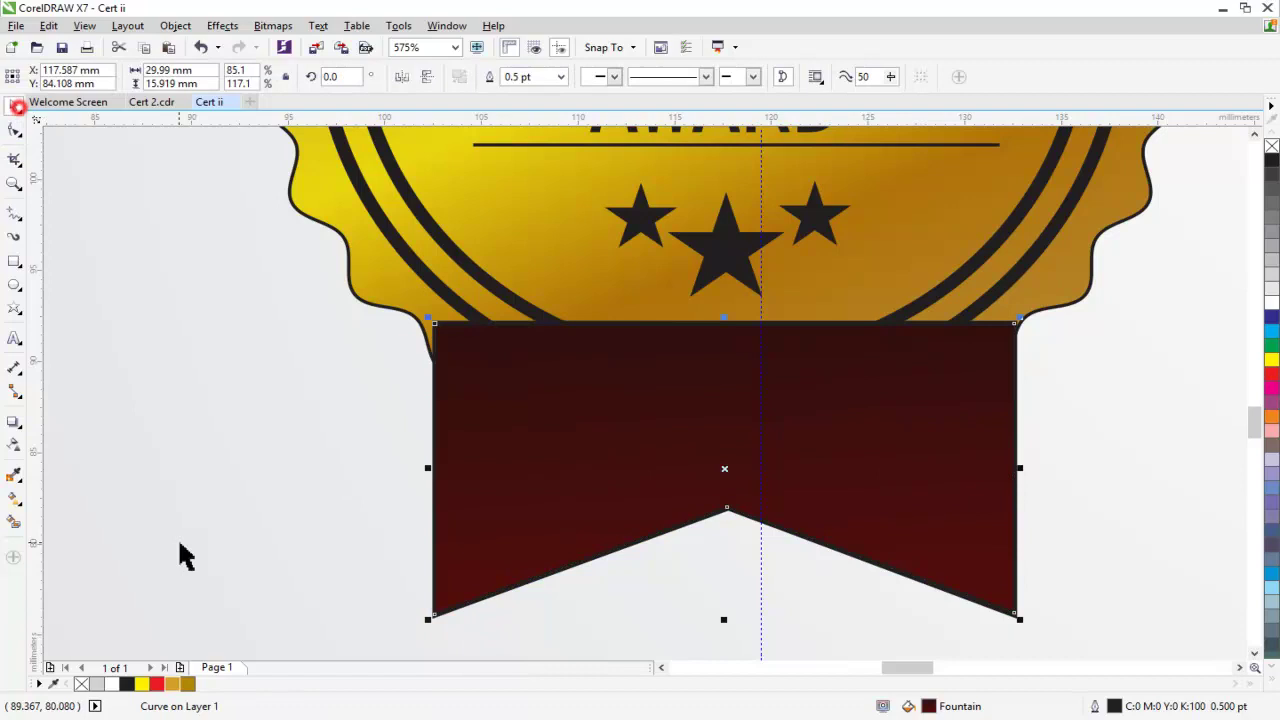
Step: Make the ribbon's gradient run horizontally with yellow at both ends
{"action": "left_click", "coordinate": [17, 502]}
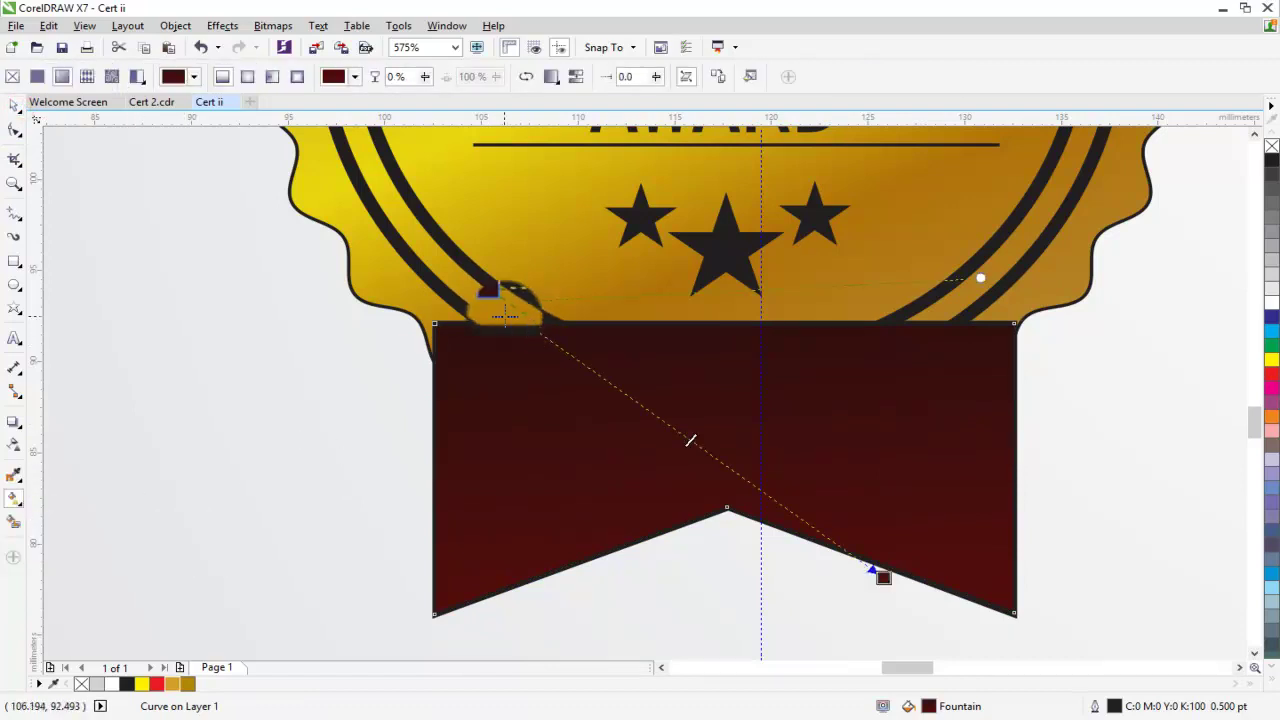
{"action": "left_click_drag", "start_coordinate": [496, 301], "coordinate": [471, 451]}
{"action": "left_click_drag", "start_coordinate": [883, 577], "coordinate": [900, 605]}
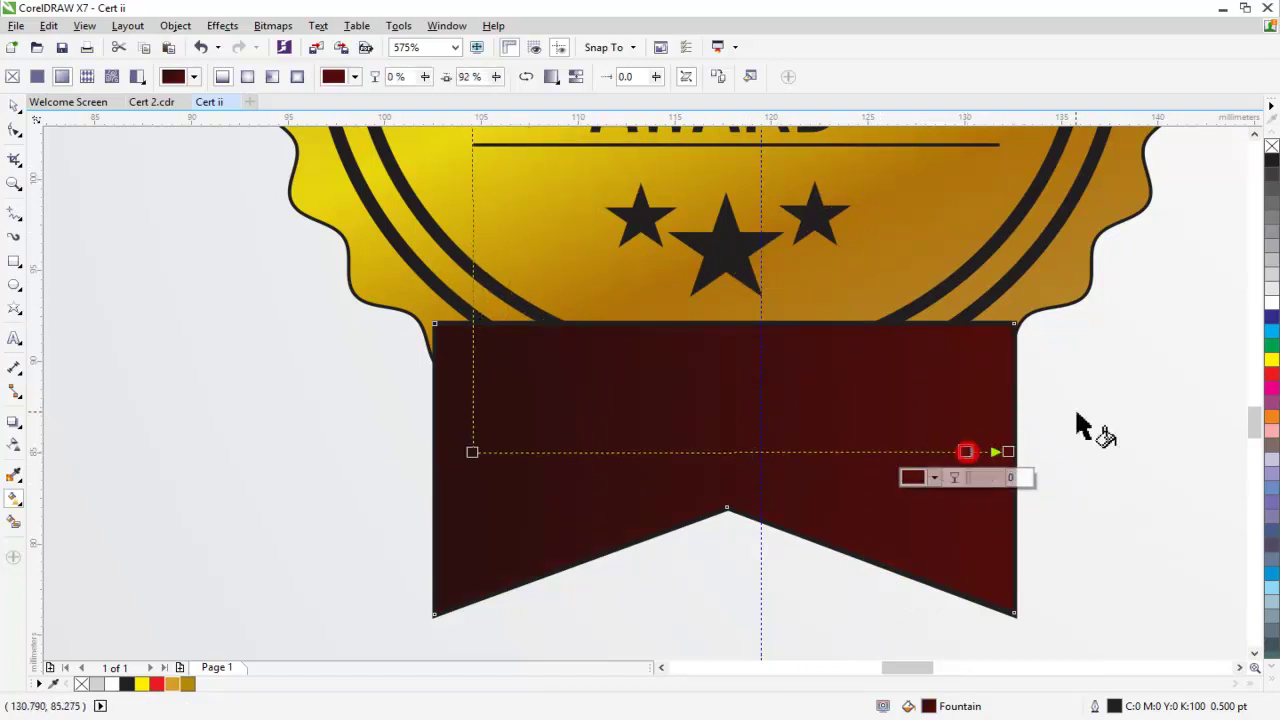
{"action": "left_click", "coordinate": [1271, 359]}
{"action": "left_click", "coordinate": [509, 443]}
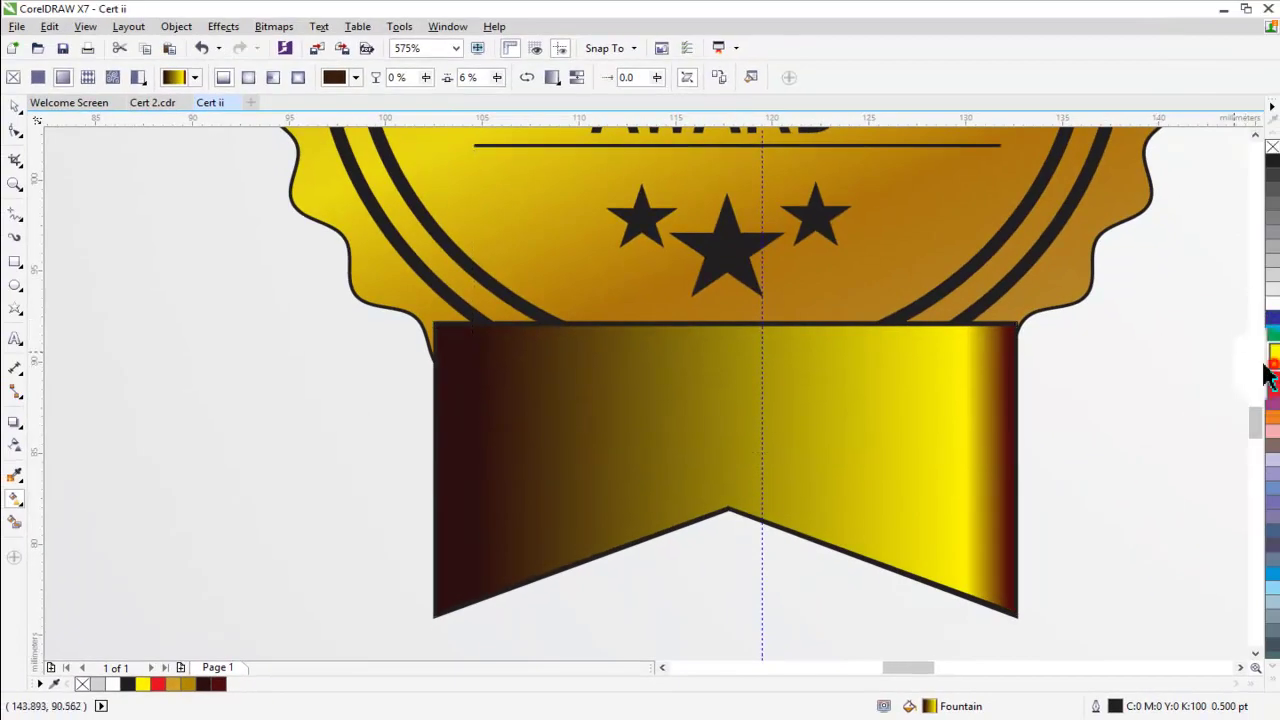
{"action": "left_click", "coordinate": [1271, 359]}
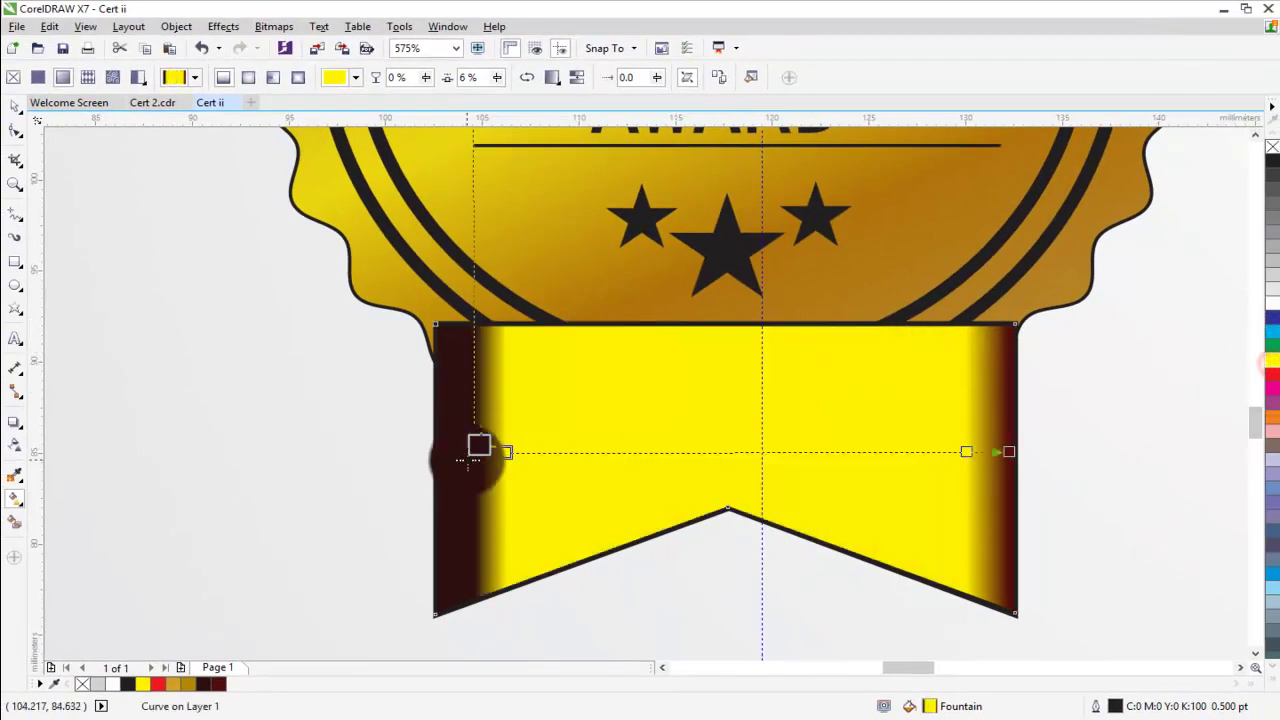
Step: Add dark red stops in the gradient's middle and widen the red area
{"action": "double_click", "coordinate": [729, 455]}
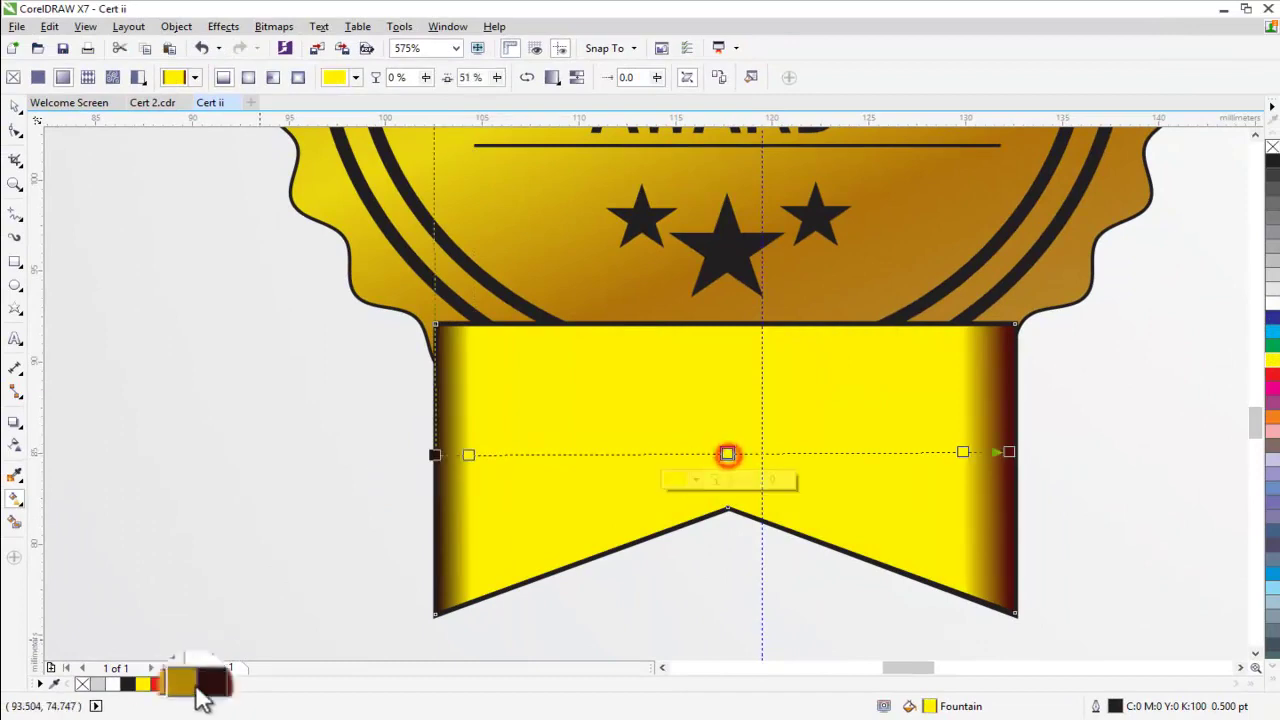
{"action": "left_click", "coordinate": [205, 684]}
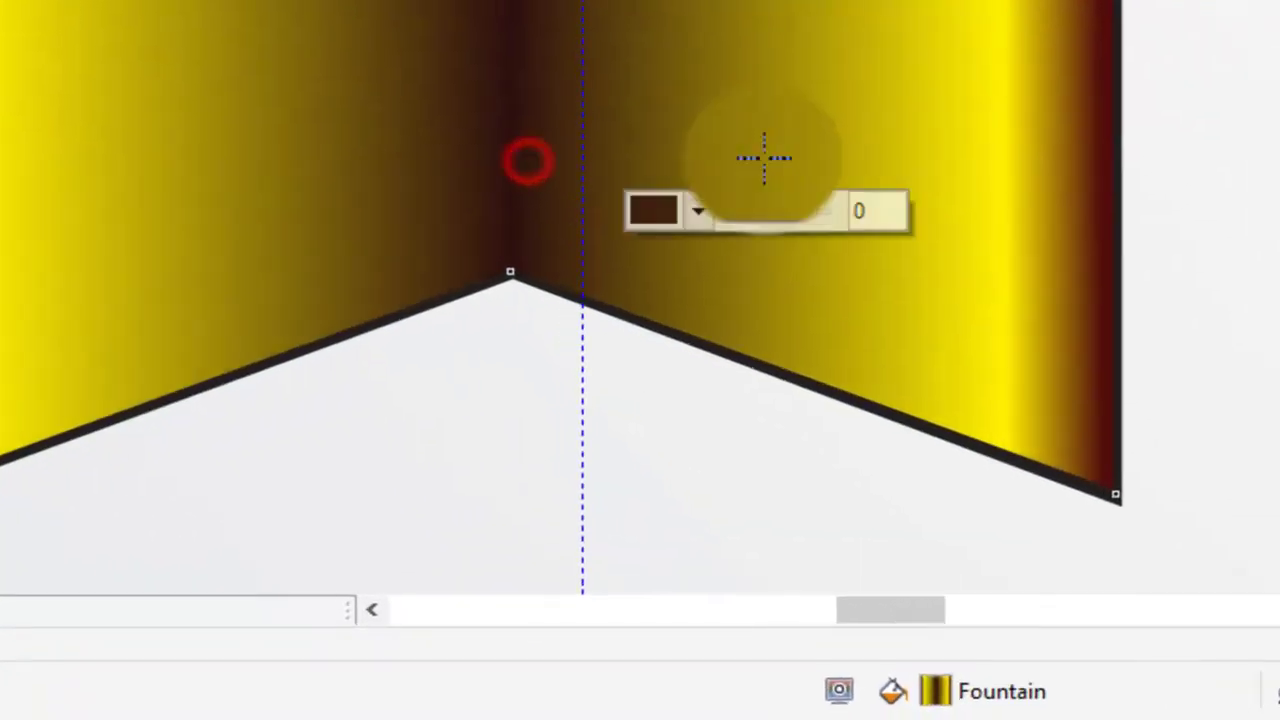
{"action": "left_click_drag", "start_coordinate": [735, 452], "coordinate": [848, 452]}
{"action": "double_click", "coordinate": [708, 454]}
{"action": "left_click_drag", "start_coordinate": [708, 454], "coordinate": [636, 455]}
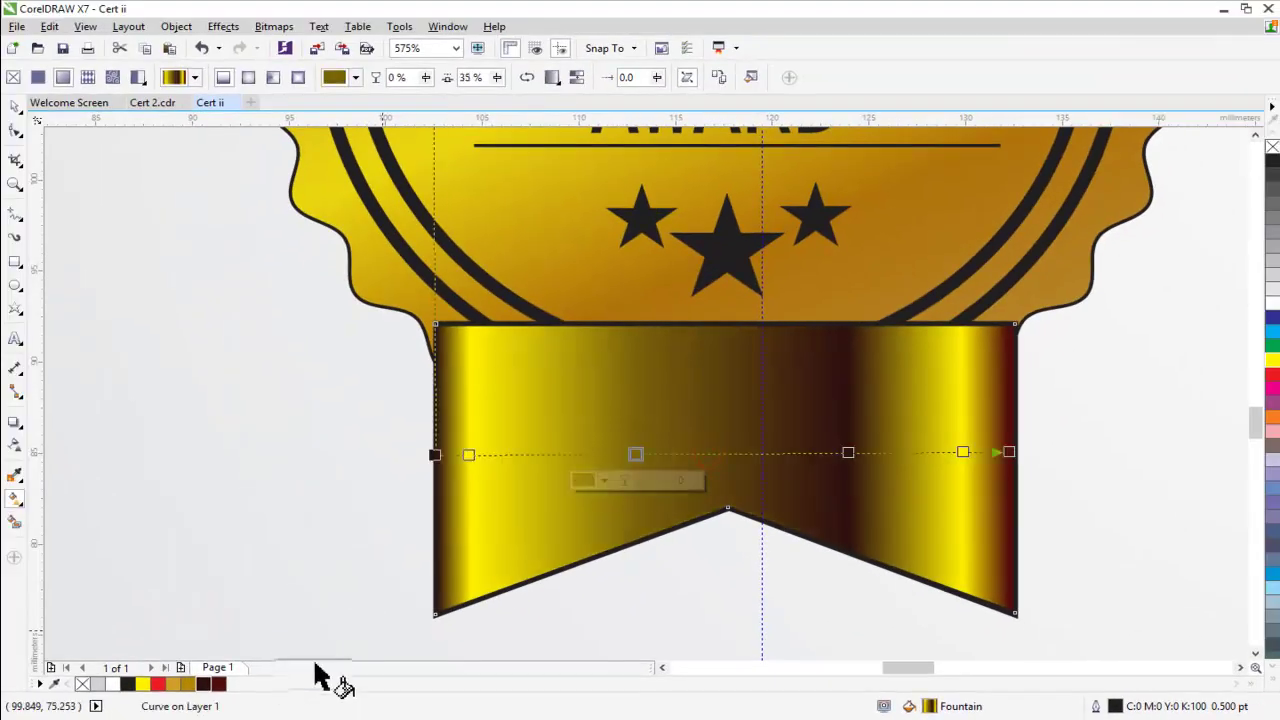
{"action": "left_click", "coordinate": [218, 684]}
{"action": "left_click_drag", "start_coordinate": [853, 452], "coordinate": [983, 451]}
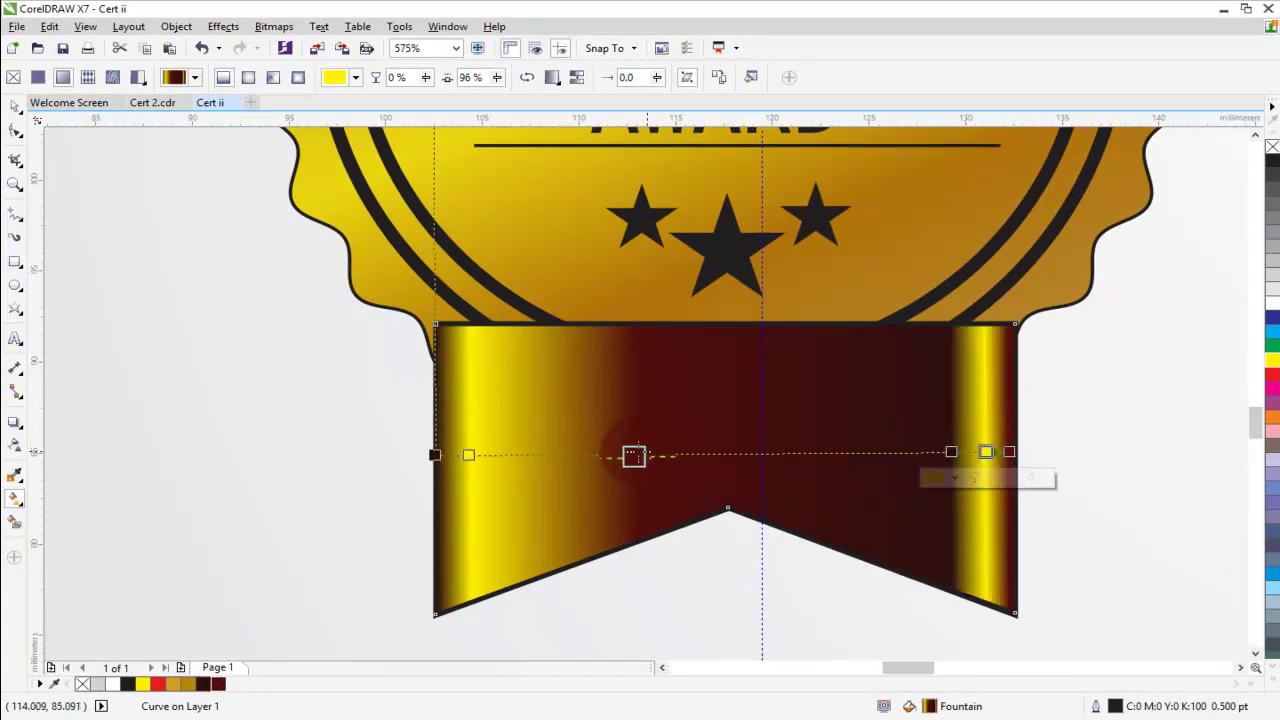
{"action": "mouse_move", "coordinate": [636, 454]}
{"action": "left_mouse_down"}
{"action": "mouse_move", "coordinate": [423, 457]}
{"action": "mouse_move", "coordinate": [450, 458]}
{"action": "left_mouse_up"}
Step: Set the left and right edge stops to yellow for gold side trim
{"action": "left_click", "coordinate": [455, 453]}
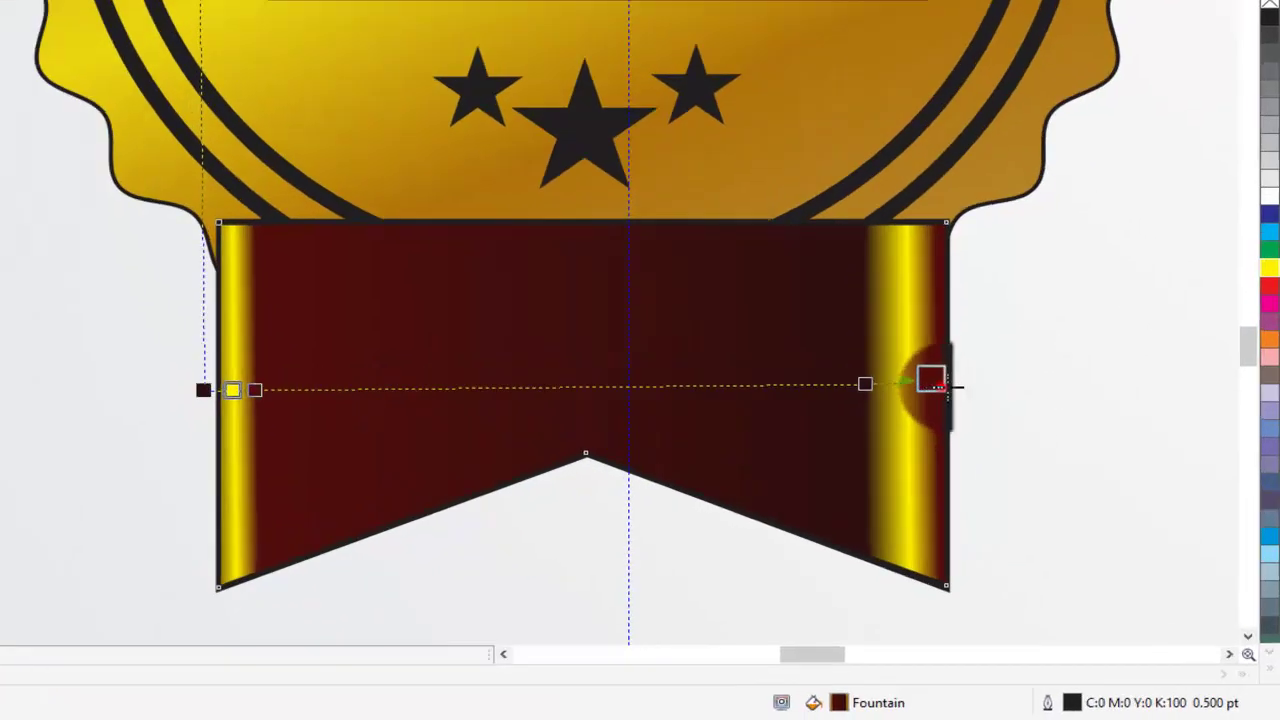
{"action": "left_click", "coordinate": [931, 380]}
{"action": "left_click_drag", "start_coordinate": [926, 391], "coordinate": [891, 387]}
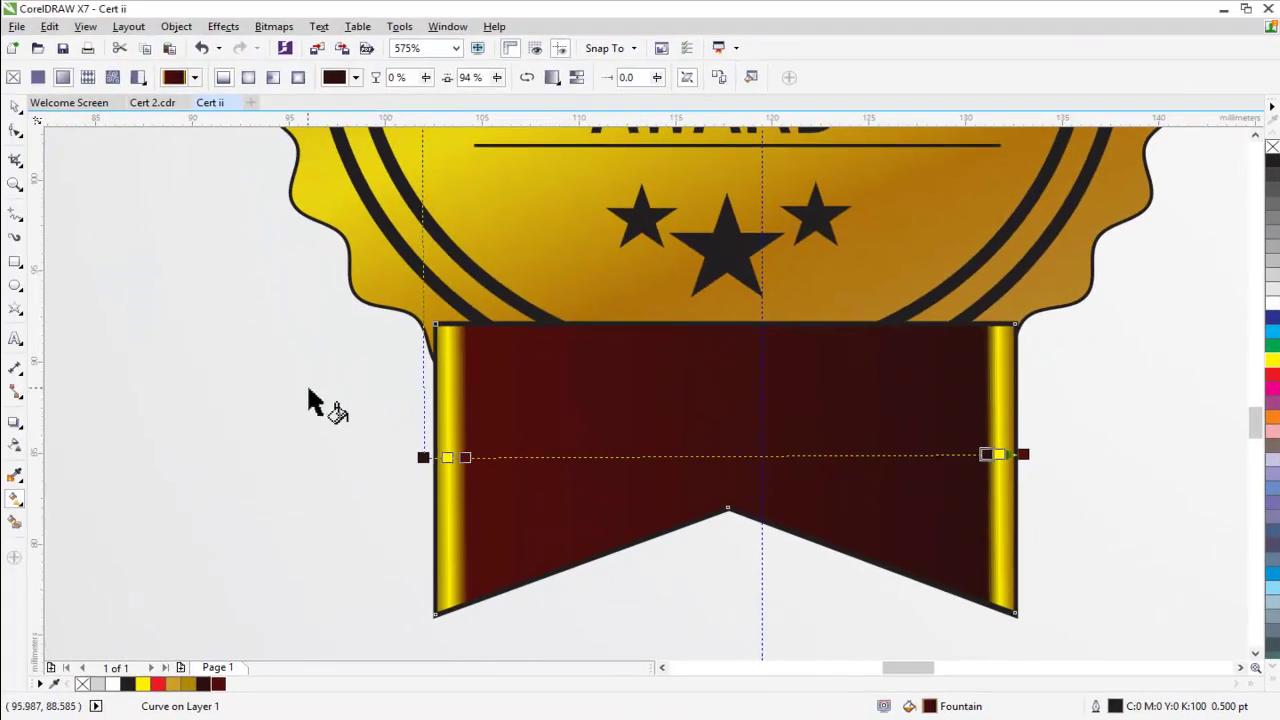
{"action": "scroll", "coordinate": [268, 280], "scroll_direction": "down", "scroll_amount": 2}
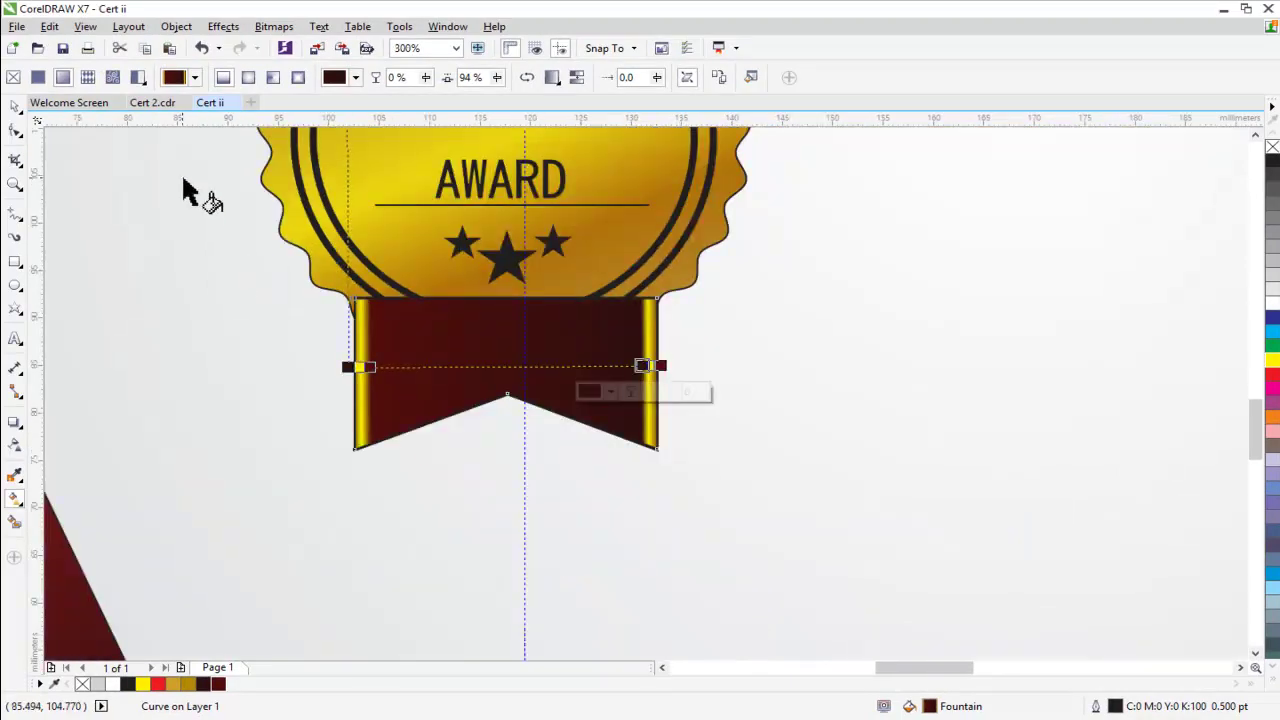
{"action": "left_click", "coordinate": [358, 366]}
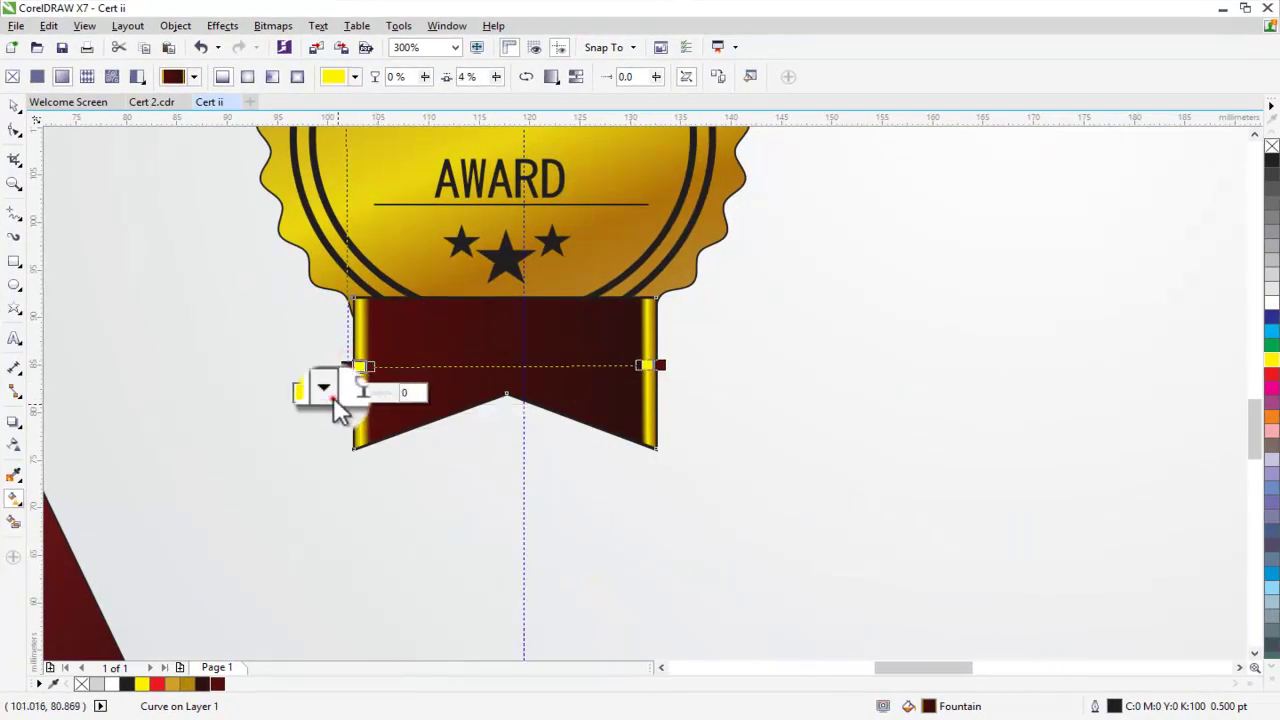
{"action": "left_click", "coordinate": [324, 389]}
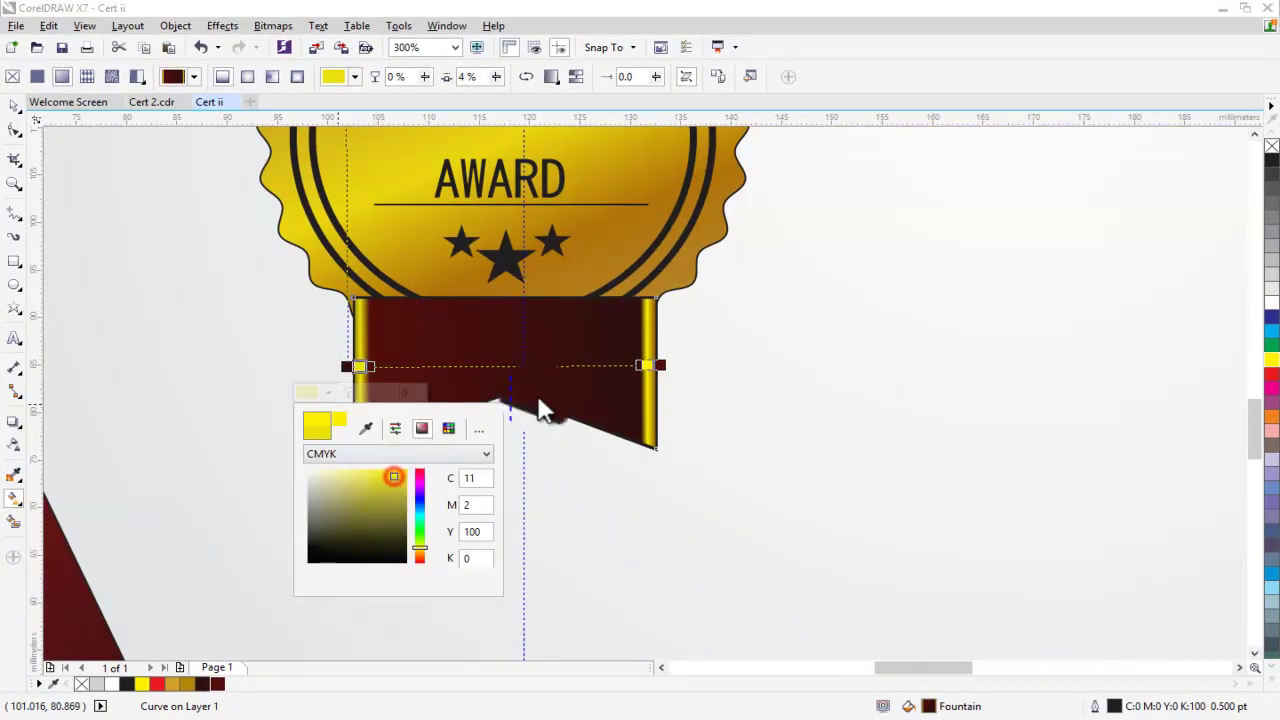
{"action": "left_click", "coordinate": [646, 366]}
{"action": "left_click", "coordinate": [614, 390]}
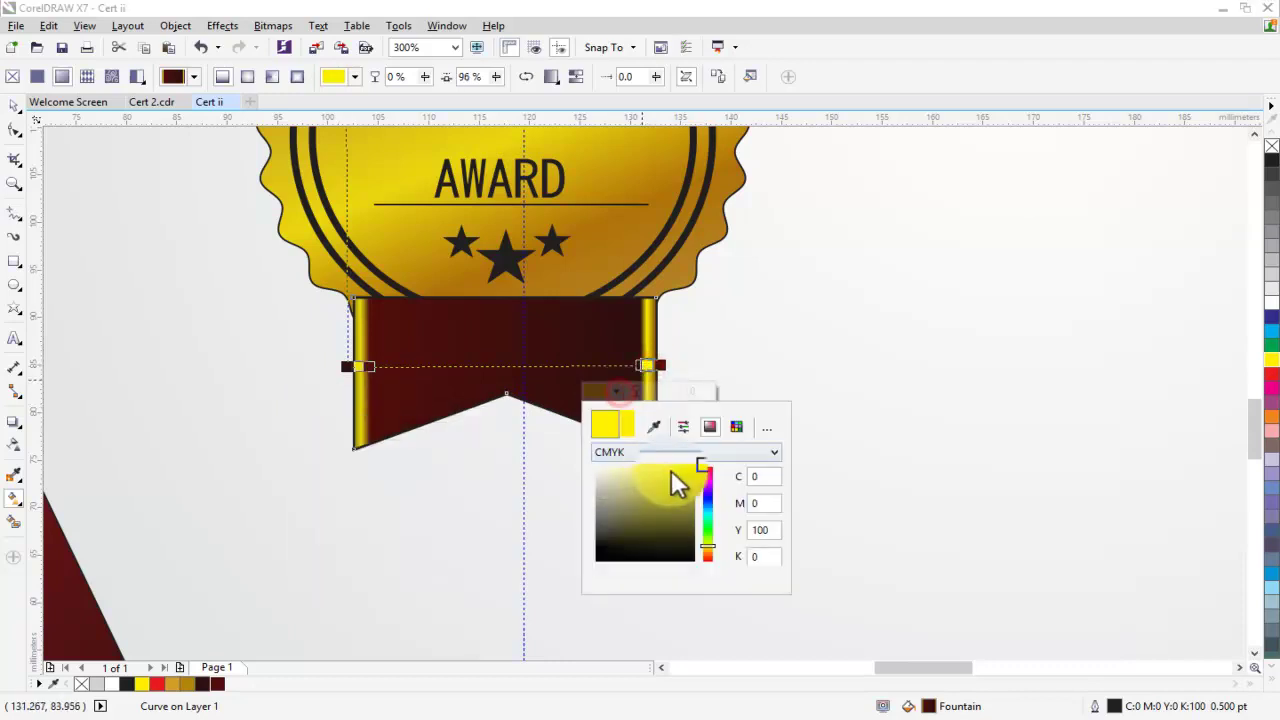
{"action": "left_click", "coordinate": [684, 488]}
{"action": "left_click", "coordinate": [755, 317]}
Step: Remove the outline from both ribbon pieces
{"action": "left_click", "coordinate": [14, 104]}
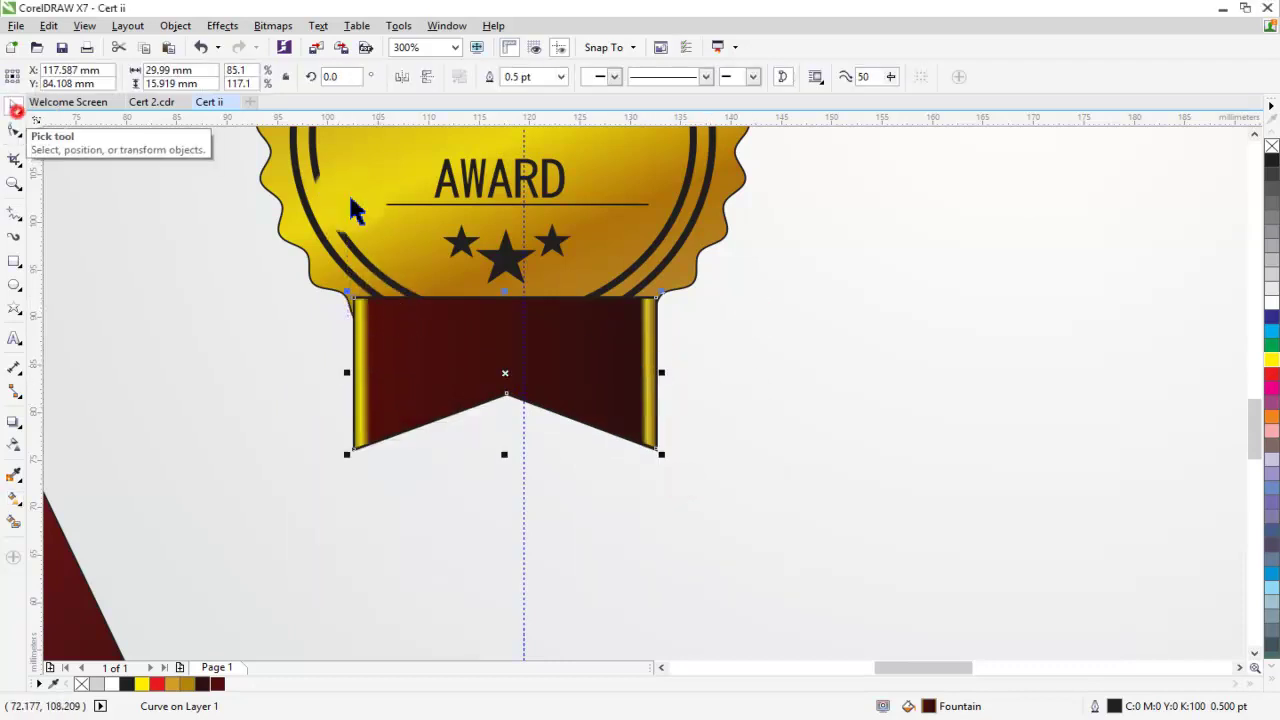
{"action": "scroll", "coordinate": [395, 235], "scroll_direction": "down", "scroll_amount": 2}
{"action": "left_click", "coordinate": [645, 377]}
{"action": "left_click_drag", "start_coordinate": [577, 397], "coordinate": [323, 251]}
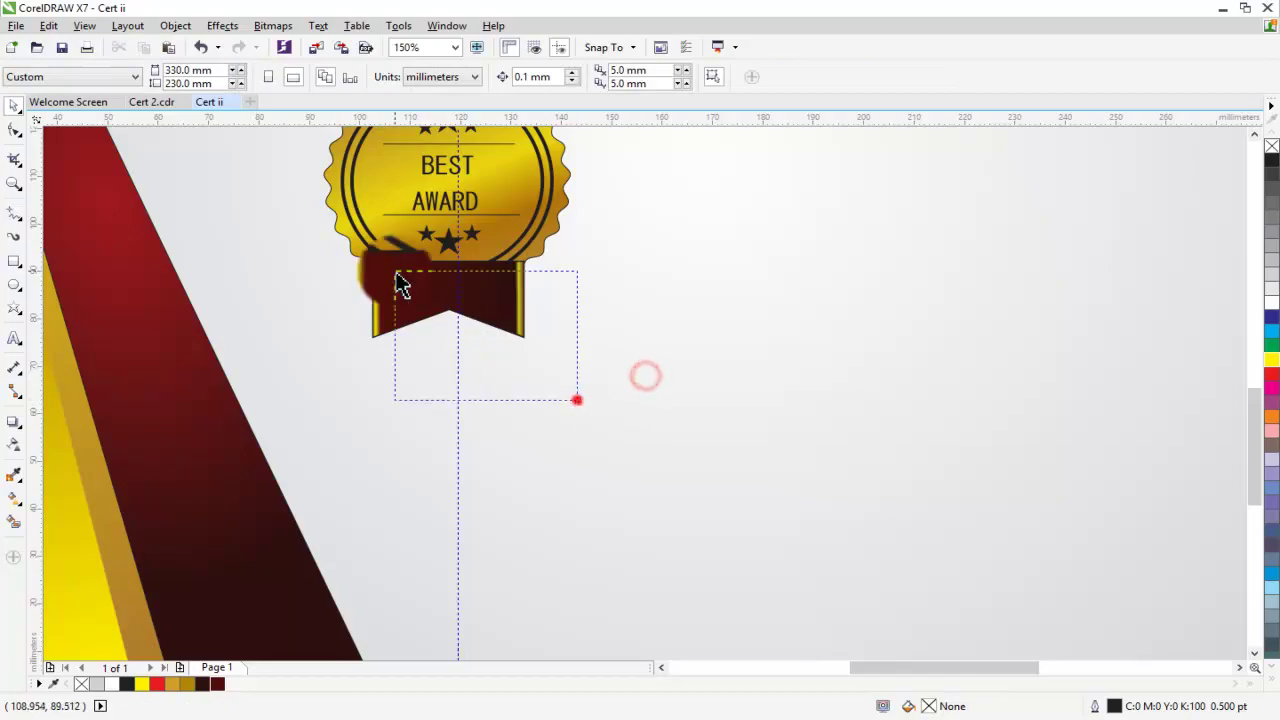
{"action": "left_click", "coordinate": [742, 76]}
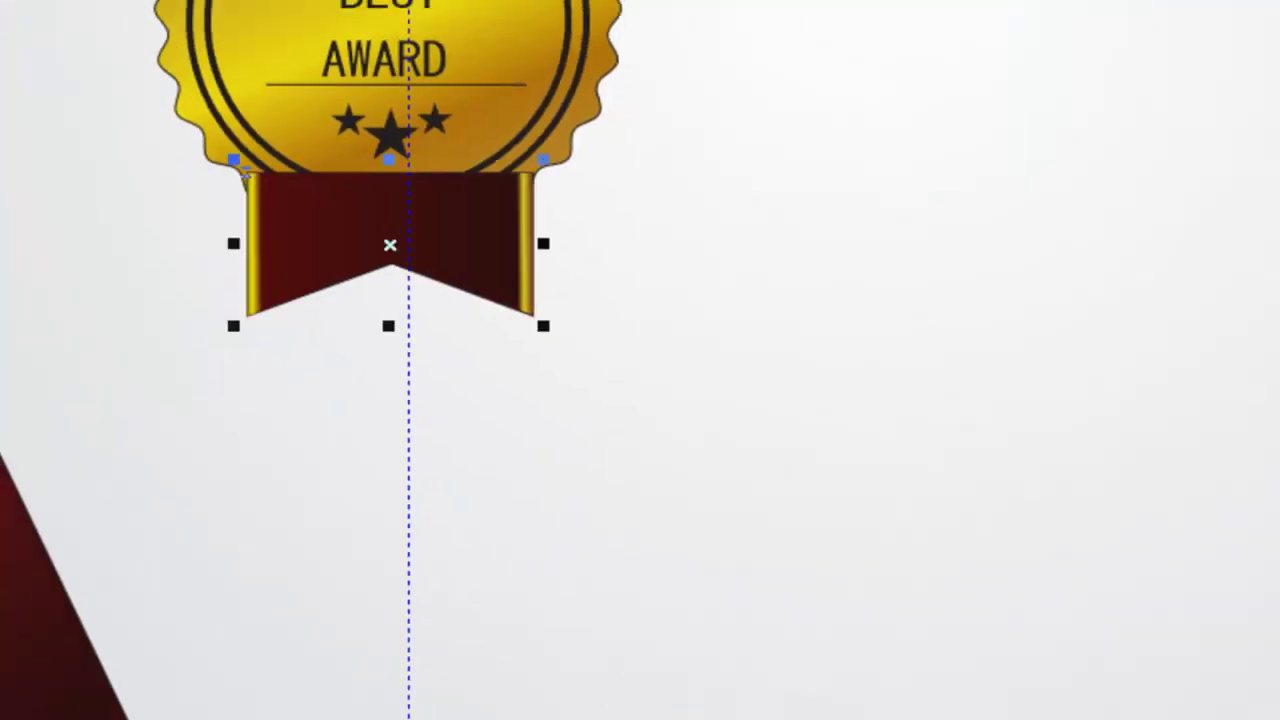
{"action": "left_click", "coordinate": [655, 341]}
Step: Stretch the ribbon up under the badge and deepen its V notch with node editing
{"action": "left_click_drag", "start_coordinate": [595, 402], "coordinate": [340, 251]}
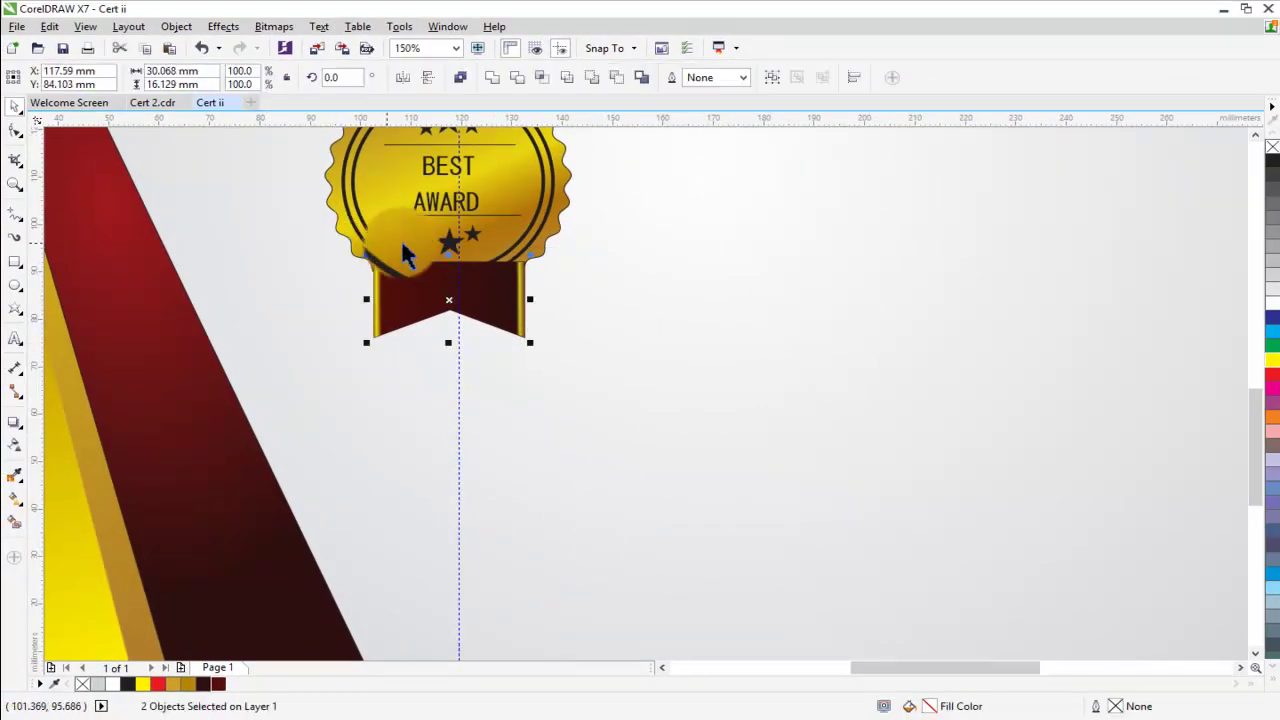
{"action": "left_click_drag", "start_coordinate": [449, 248], "coordinate": [450, 238]}
{"action": "left_click", "coordinate": [573, 368]}
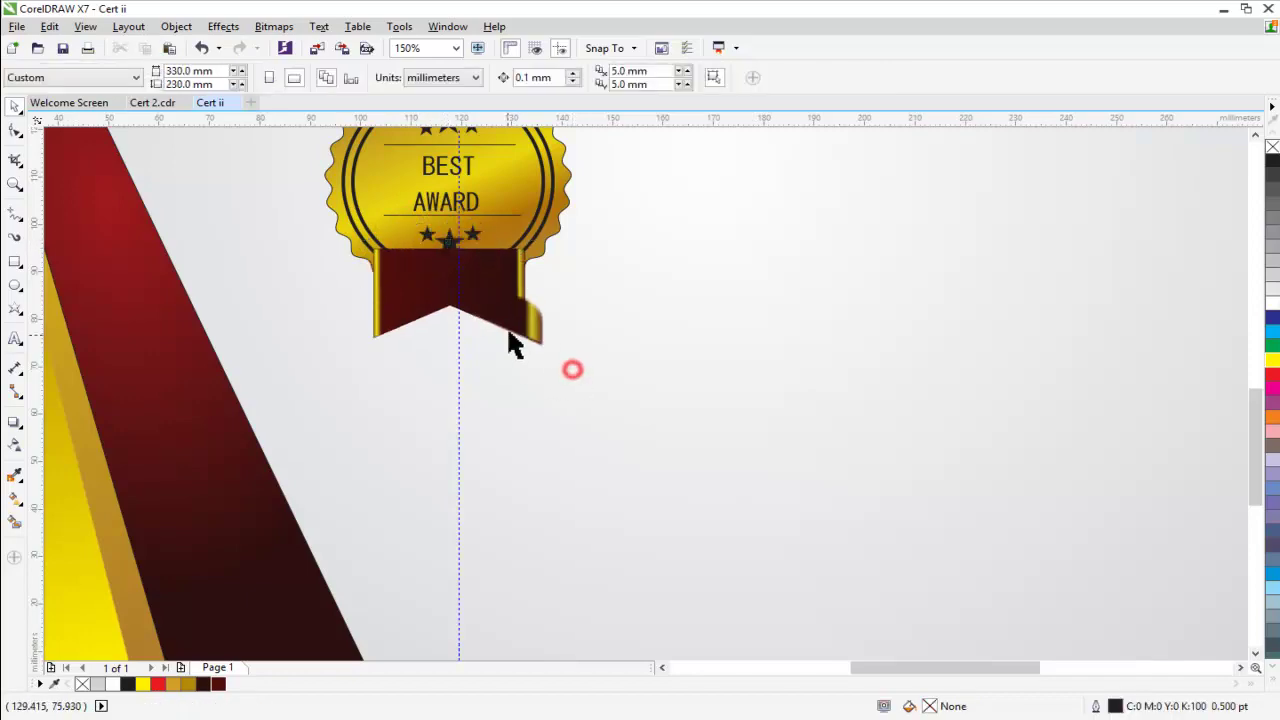
{"action": "left_click", "coordinate": [509, 310]}
{"action": "key", "text": "F10"}
{"action": "left_click", "coordinate": [449, 308]}
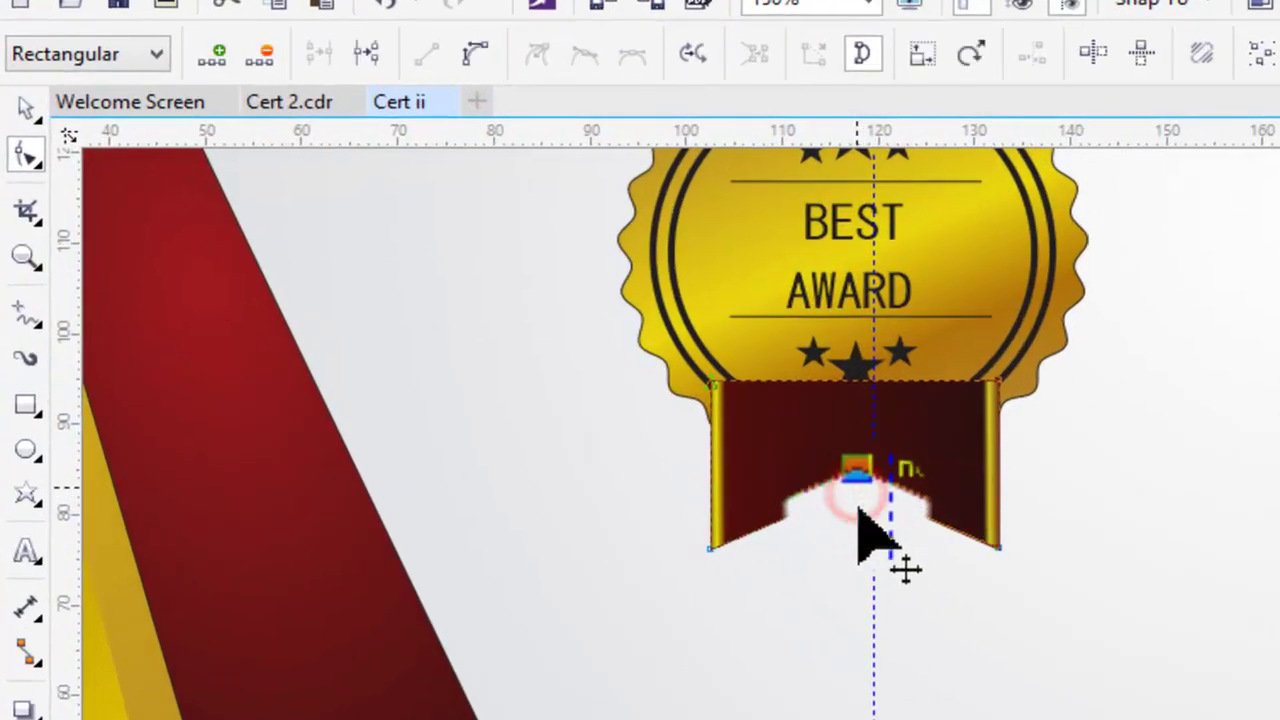
{"action": "left_click_drag", "start_coordinate": [857, 490], "coordinate": [857, 528]}
{"action": "left_click_drag", "start_coordinate": [1033, 600], "coordinate": [960, 520]}
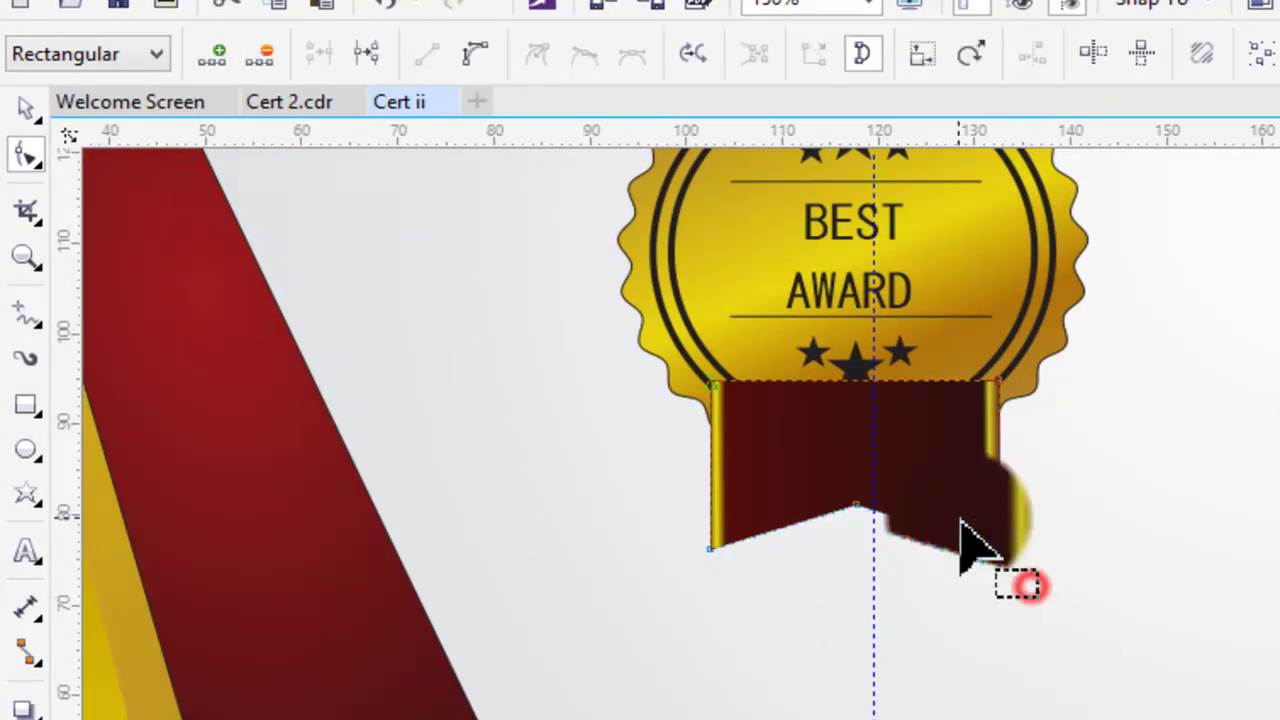
Step: Add a horizontal guideline level with the ribbon's bottom tips
{"action": "left_click_drag", "start_coordinate": [971, 130], "coordinate": [714, 550]}
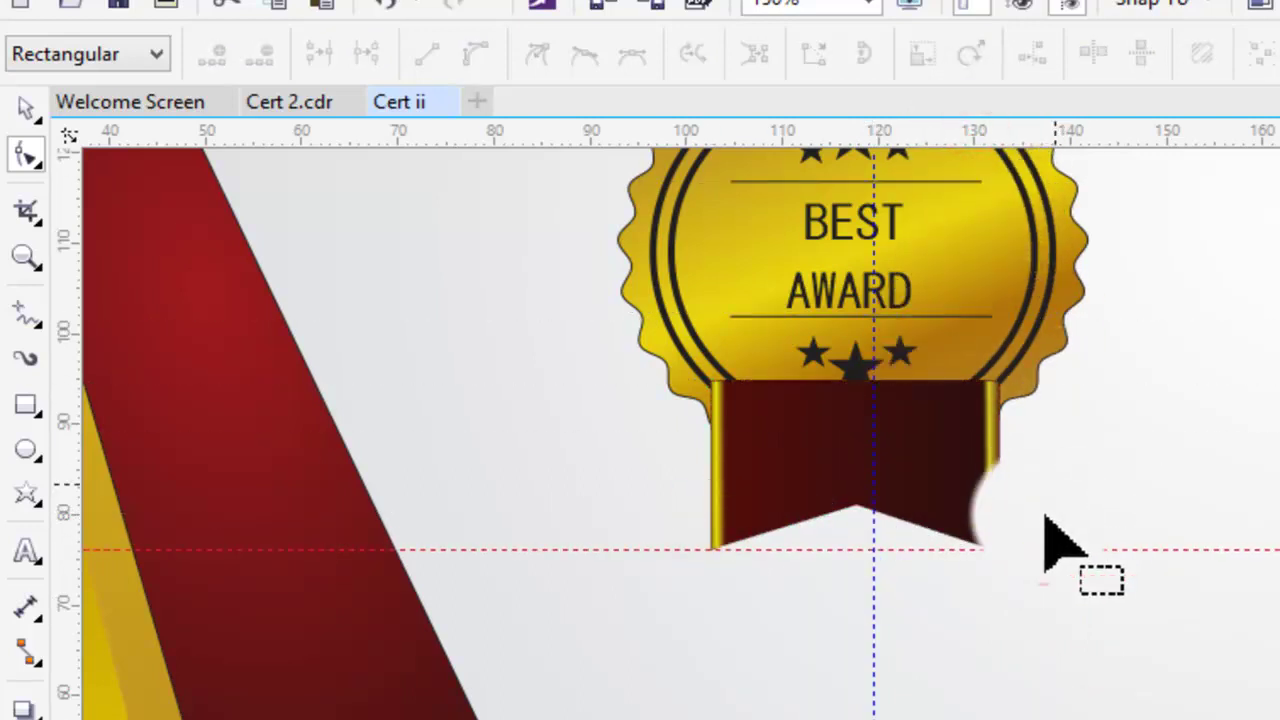
{"action": "left_click", "coordinate": [28, 108]}
{"action": "left_click", "coordinate": [1060, 629]}
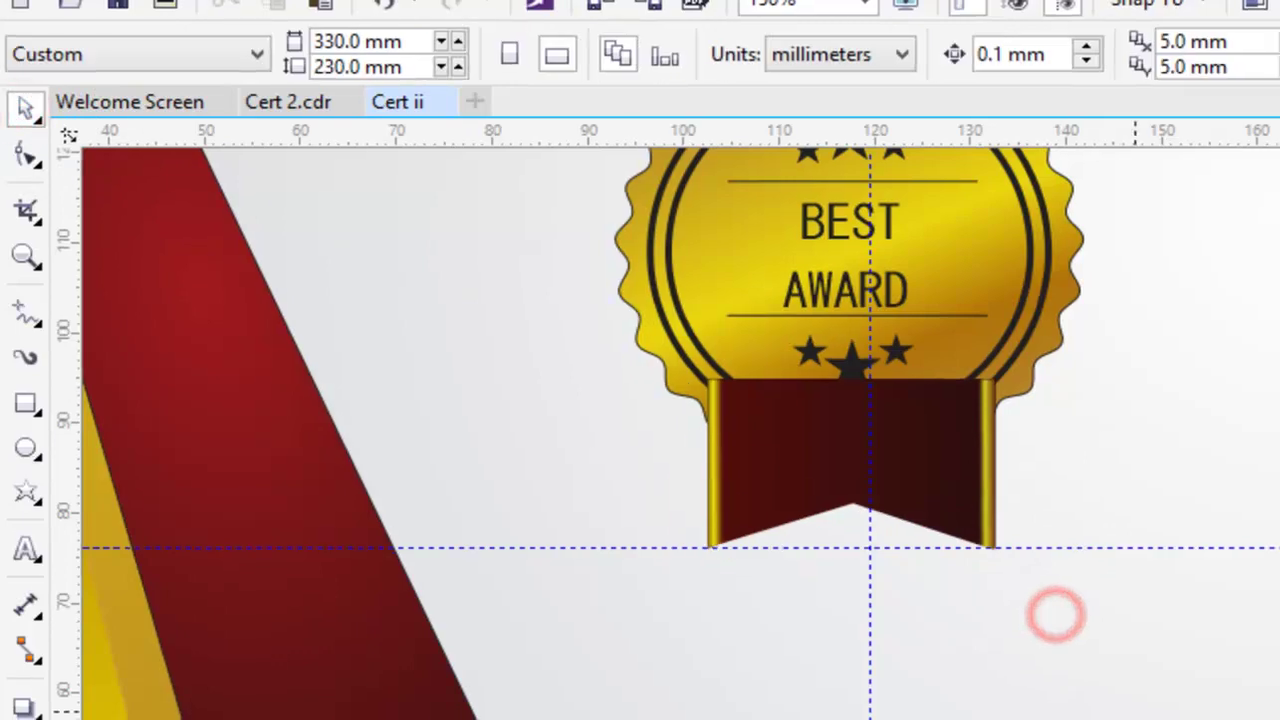
{"action": "scroll", "coordinate": [1054, 611], "scroll_direction": "down", "scroll_amount": 1}
{"action": "scroll", "coordinate": [643, 455], "scroll_direction": "down", "scroll_amount": 1}
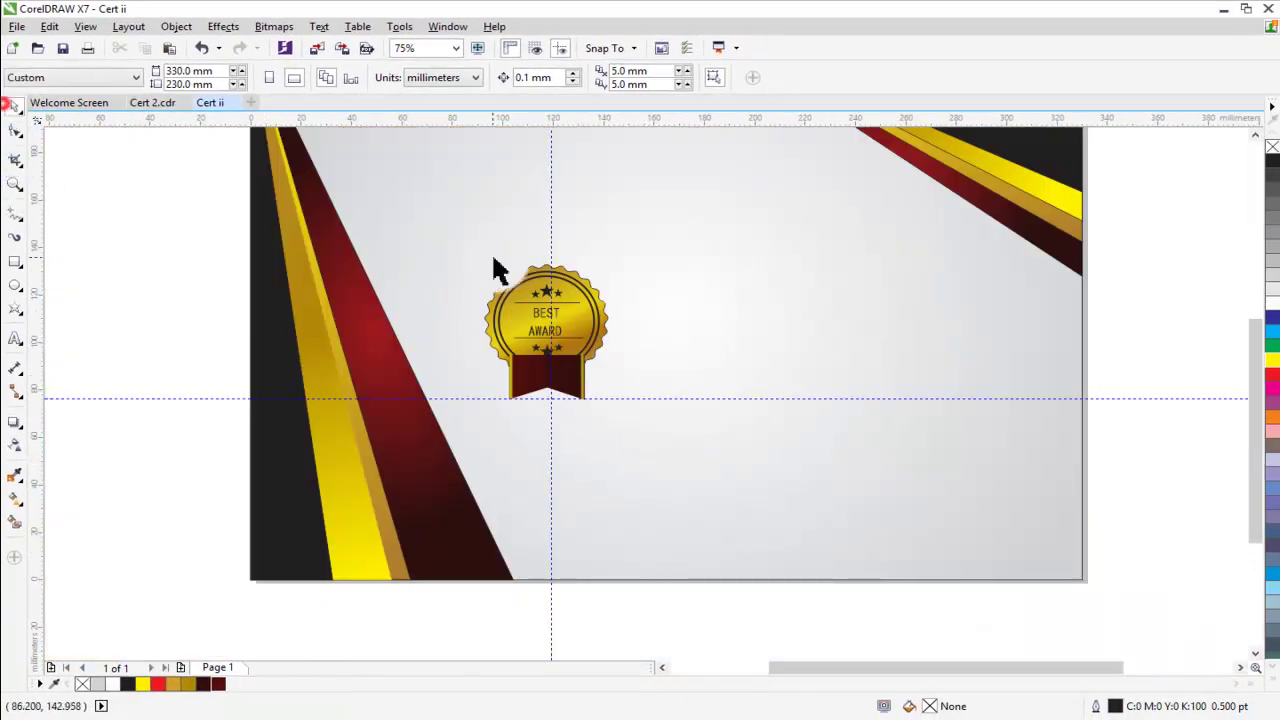
Step: Nudge the shorter ribbon piece down and lengthen it downward
{"action": "left_click", "coordinate": [556, 375]}
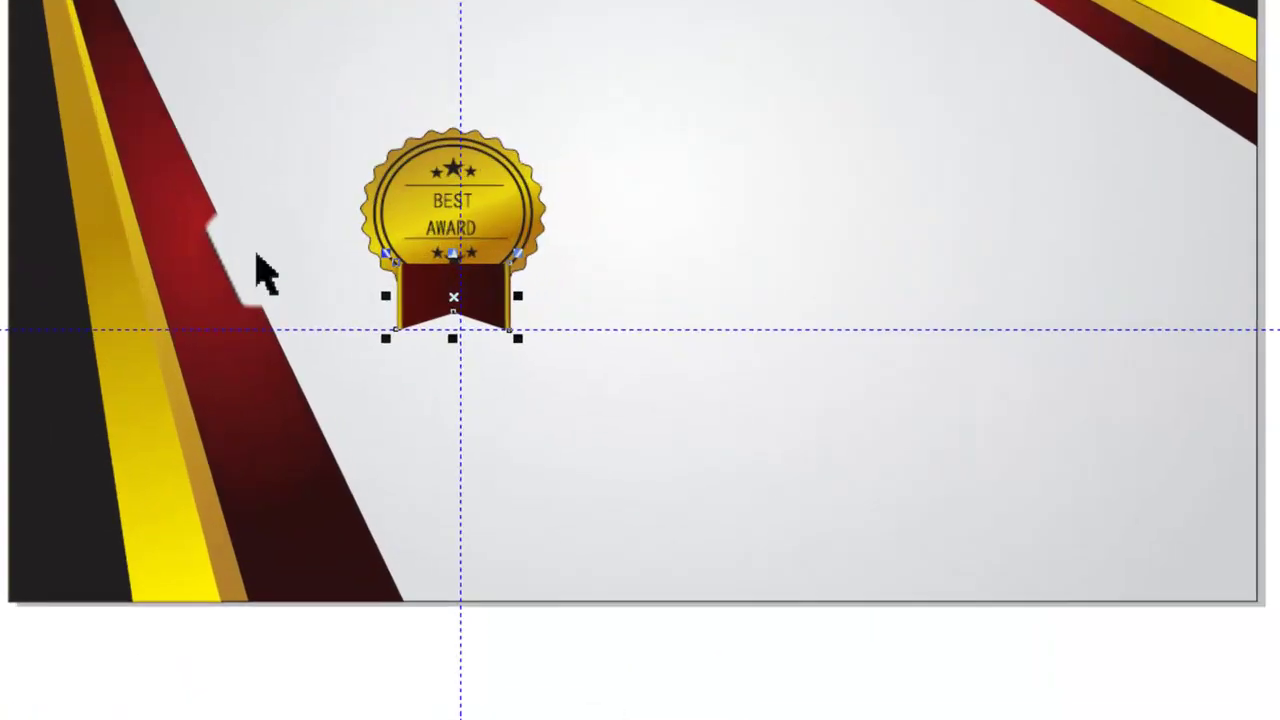
{"action": "left_click", "coordinate": [445, 349]}
{"action": "left_click_drag", "start_coordinate": [605, 477], "coordinate": [898, 598]}
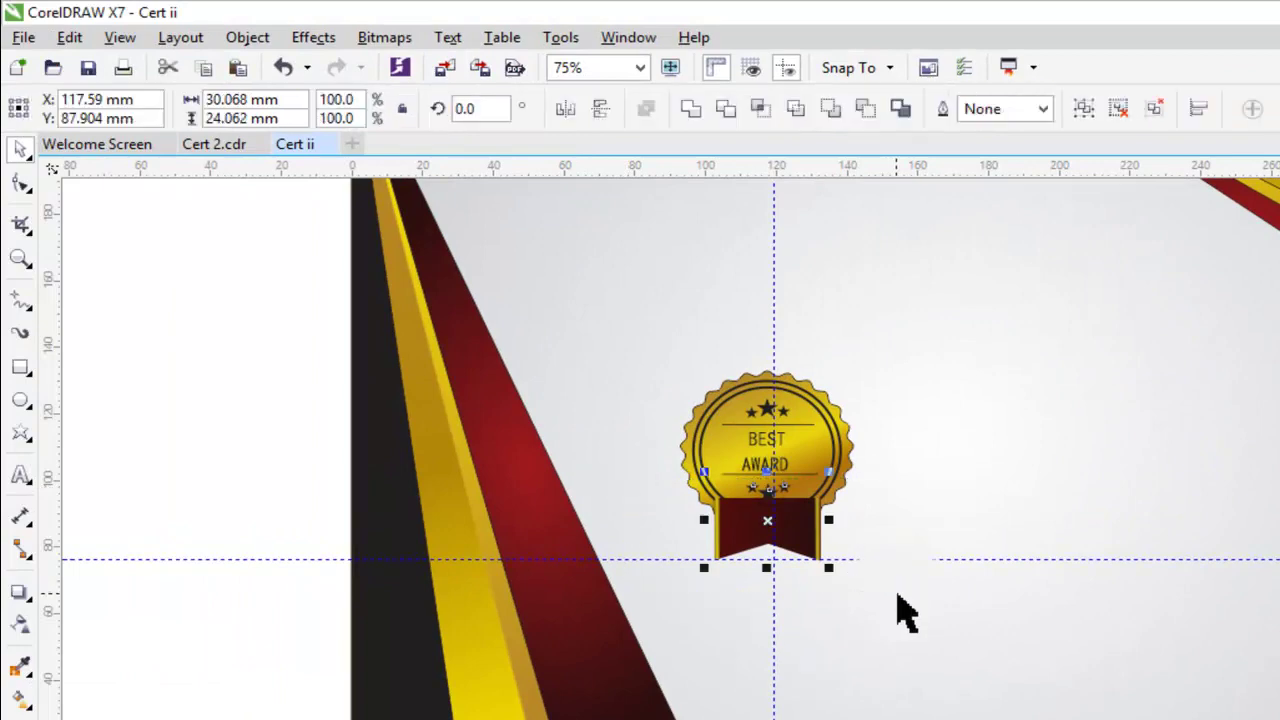
{"action": "left_click", "coordinate": [903, 606]}
{"action": "left_click_drag", "start_coordinate": [671, 491], "coordinate": [893, 628]}
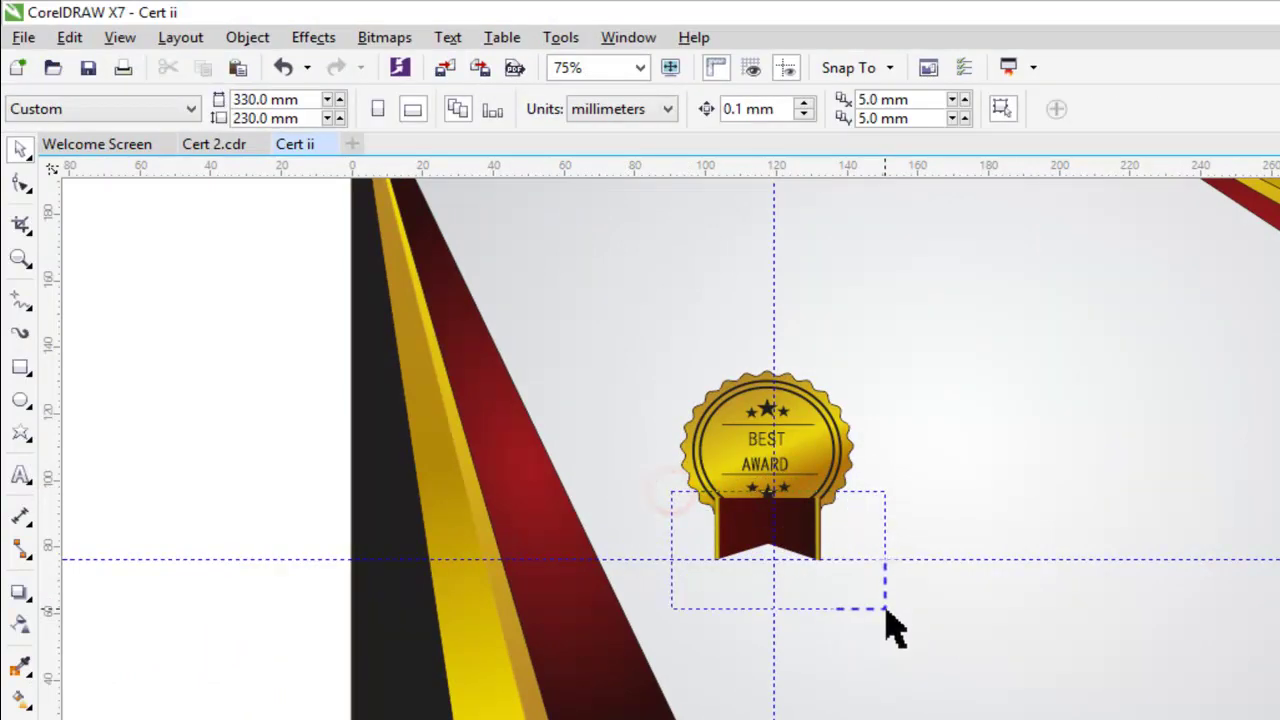
{"action": "left_click_drag", "start_coordinate": [789, 531], "coordinate": [794, 538]}
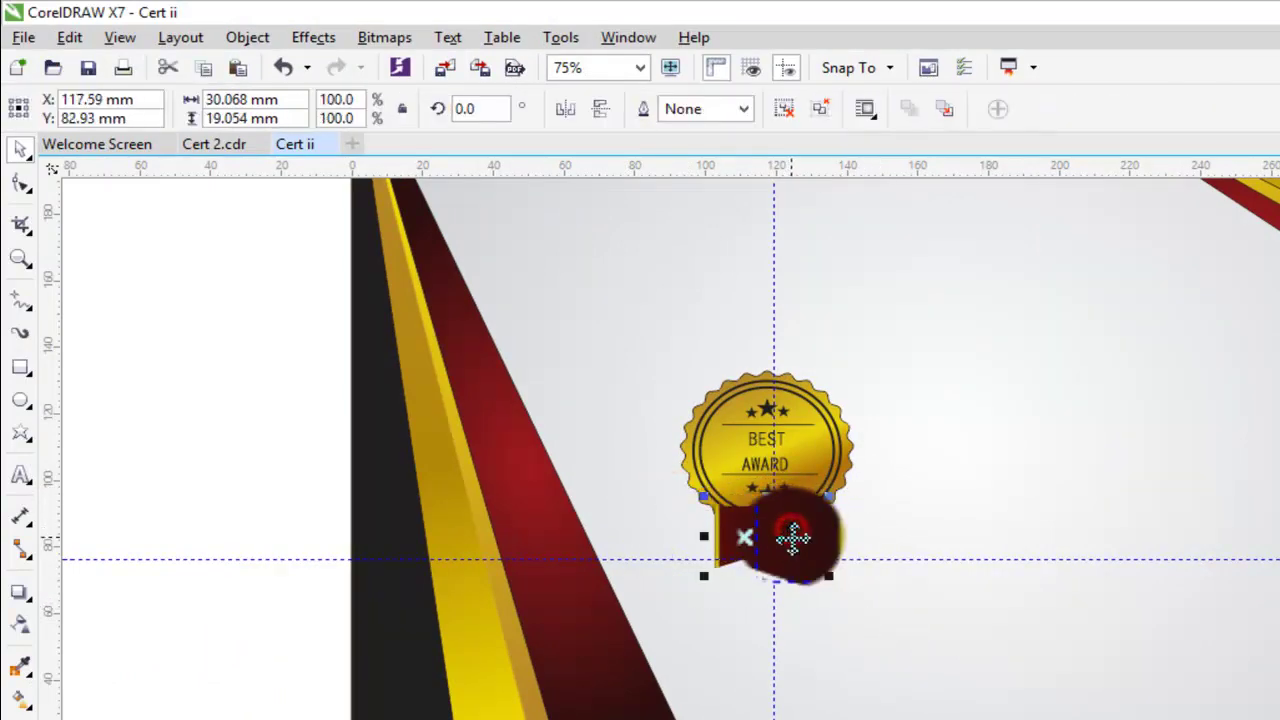
{"action": "left_click_drag", "start_coordinate": [785, 588], "coordinate": [795, 600]}
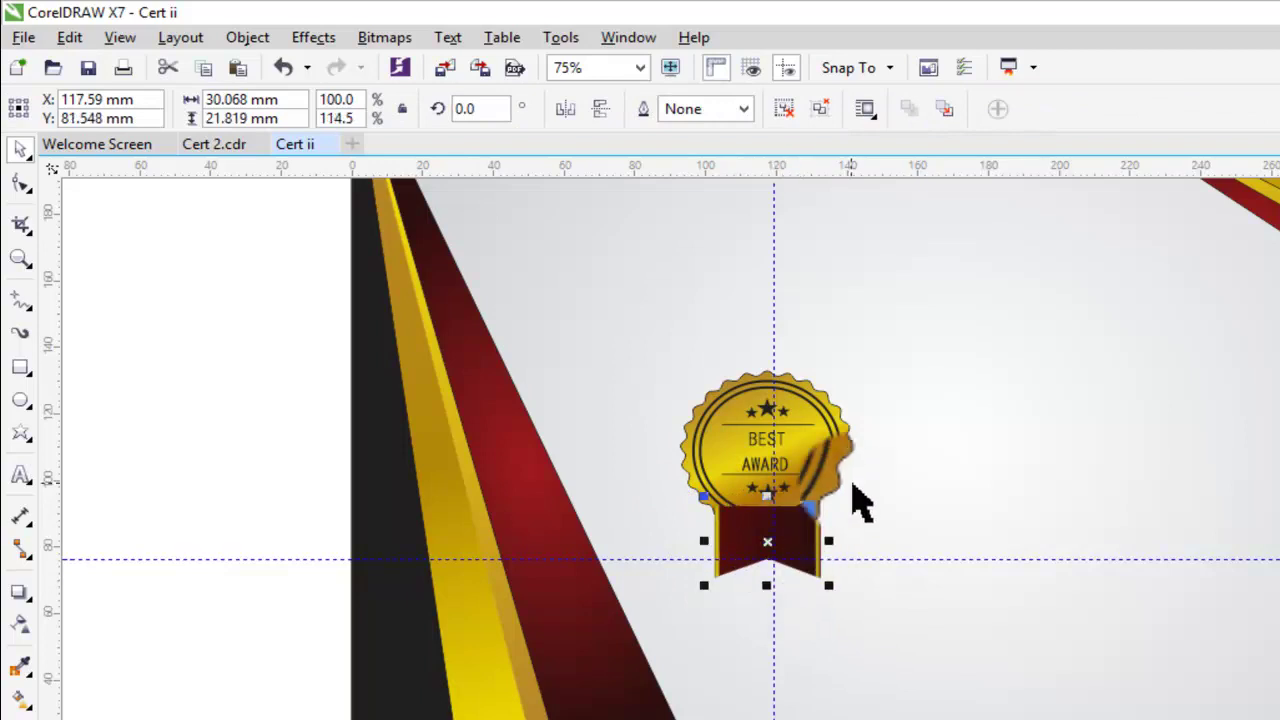
Step: Place the ribbon just behind the badge and shorten its bottom slightly
{"action": "key", "text": "shift+Page_Down"}
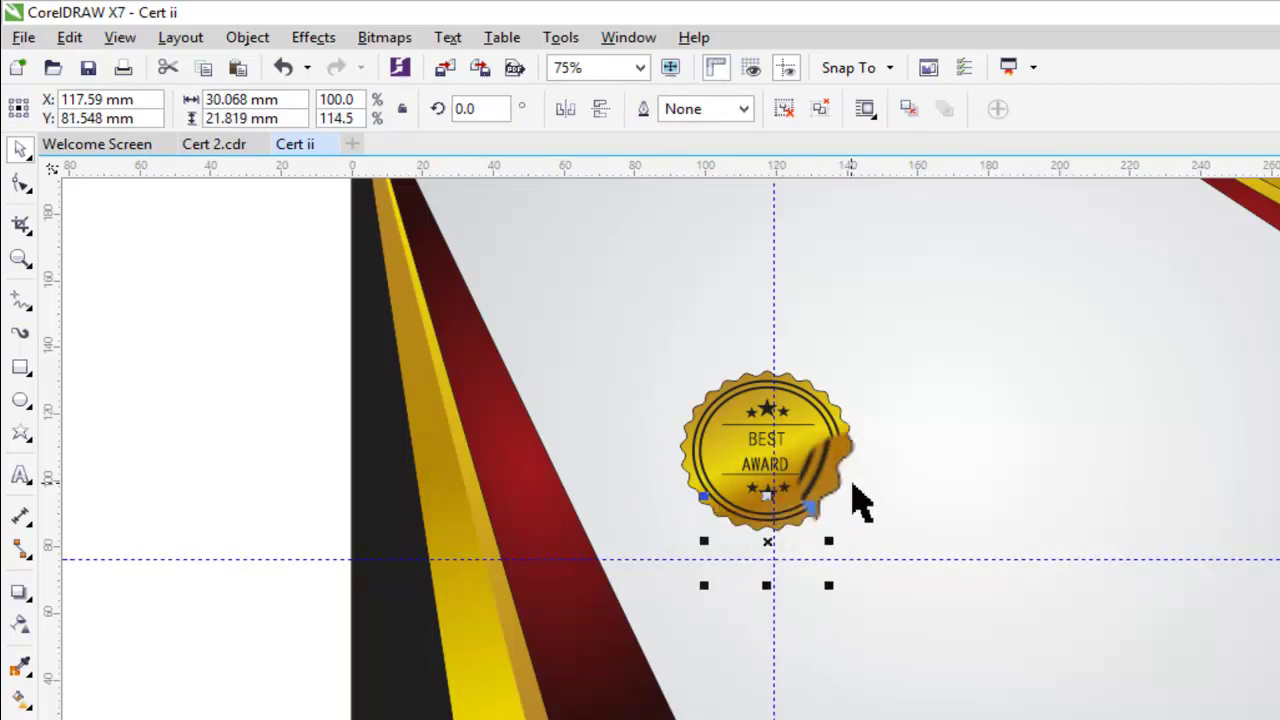
{"action": "key", "text": "ctrl+Page_Up"}
{"action": "left_click_drag", "start_coordinate": [766, 586], "coordinate": [766, 578]}
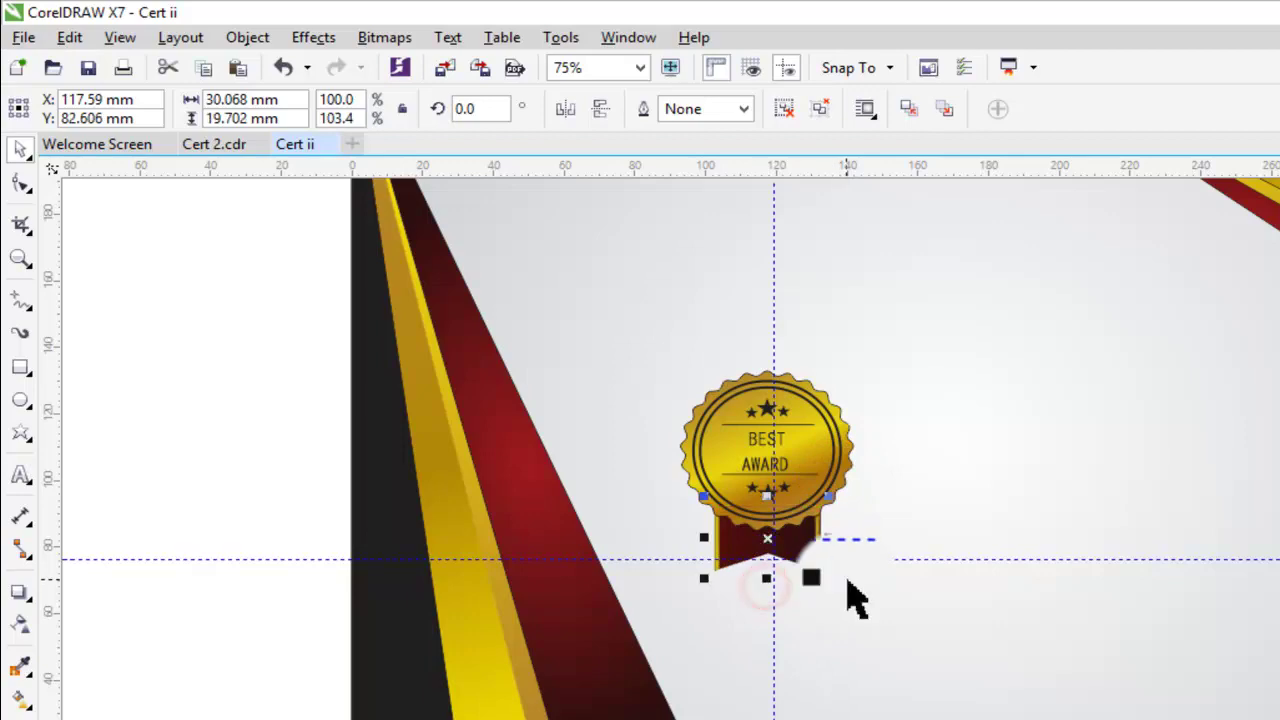
{"action": "key", "text": "z"}
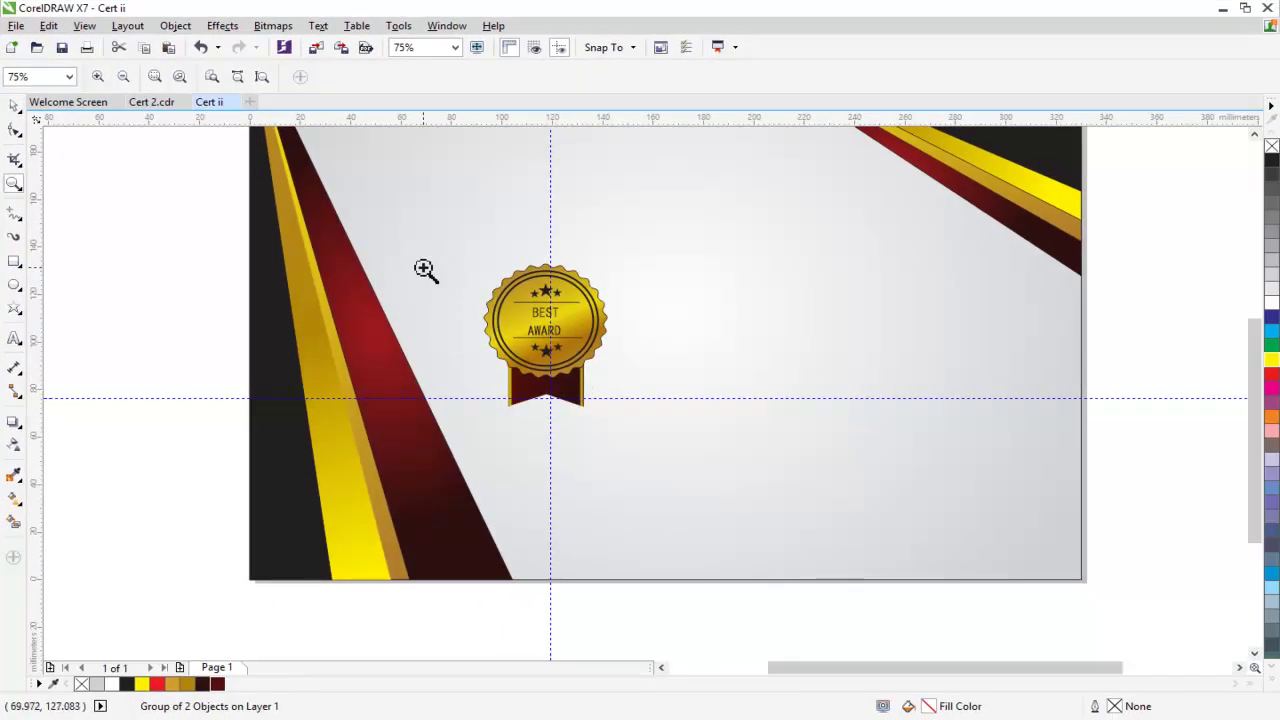
{"action": "left_click_drag", "start_coordinate": [423, 245], "coordinate": [755, 500]}
Step: Shift a ribbon piece under the badge and add a vertical guide through the badge centre
{"action": "left_click", "coordinate": [14, 105]}
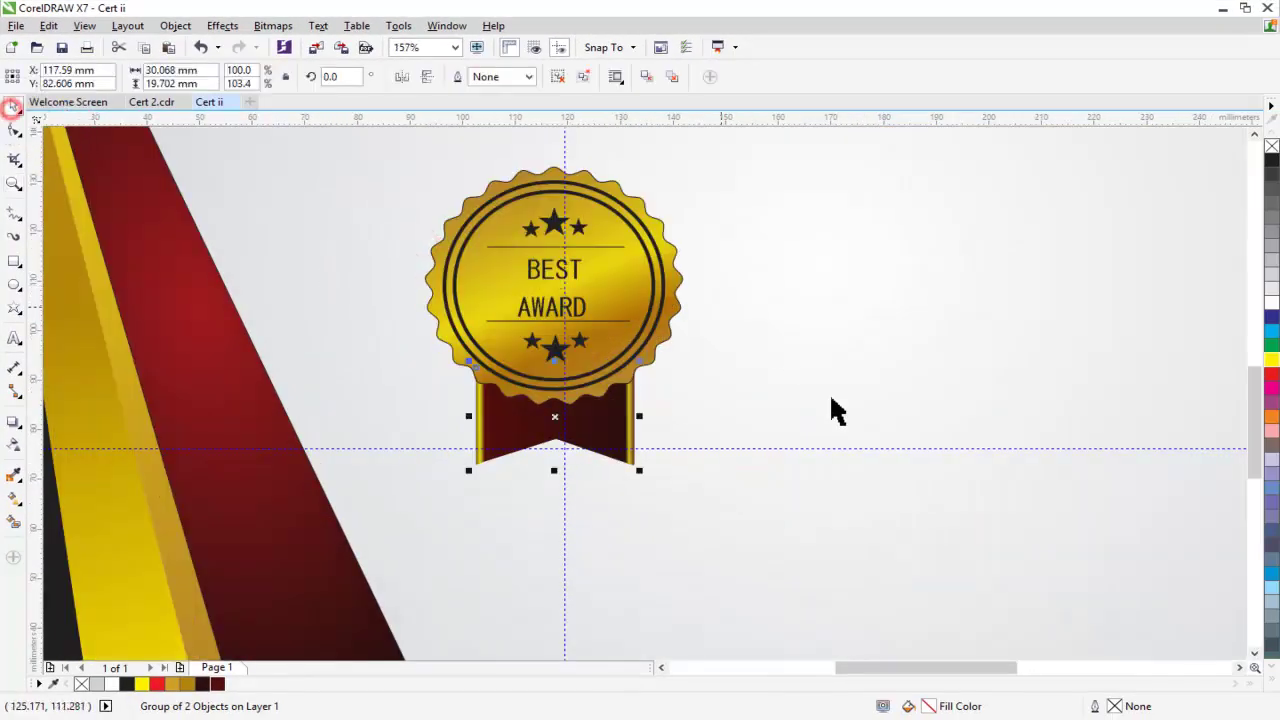
{"action": "left_click", "coordinate": [778, 404]}
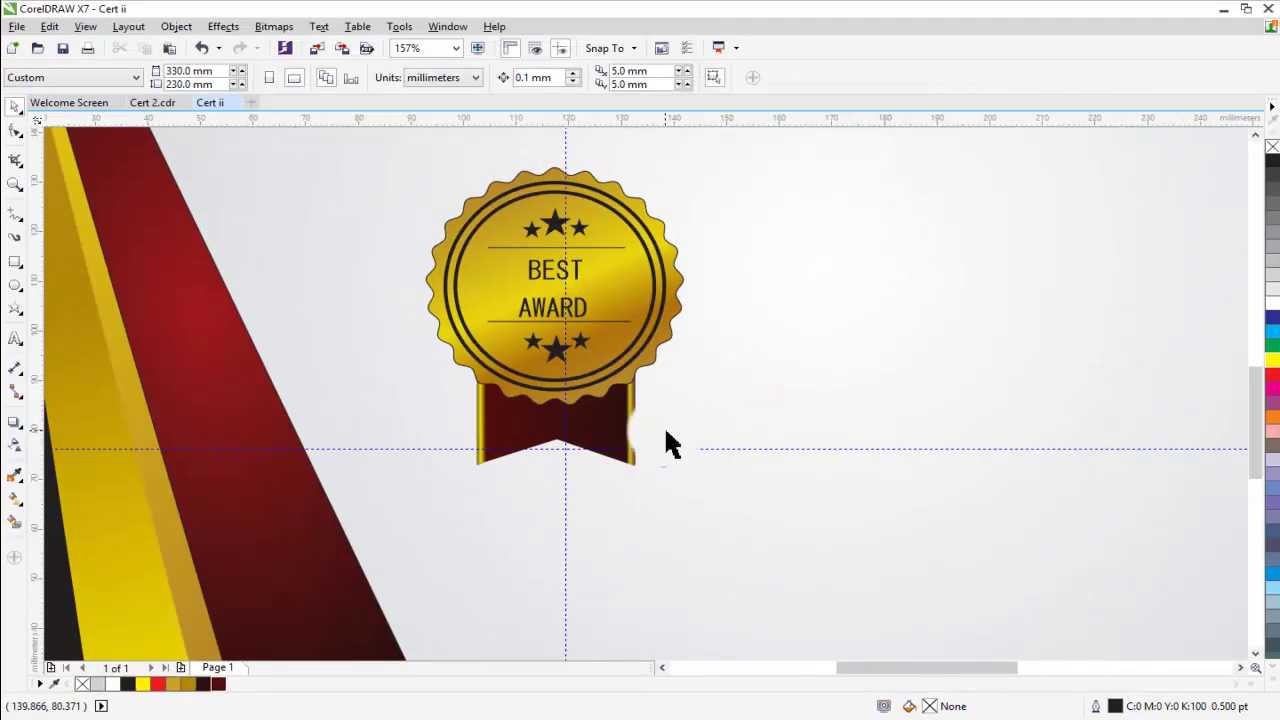
{"action": "mouse_move", "coordinate": [668, 444]}
{"action": "left_mouse_down"}
{"action": "mouse_move", "coordinate": [598, 430]}
{"action": "mouse_move", "coordinate": [541, 456]}
{"action": "left_mouse_up"}
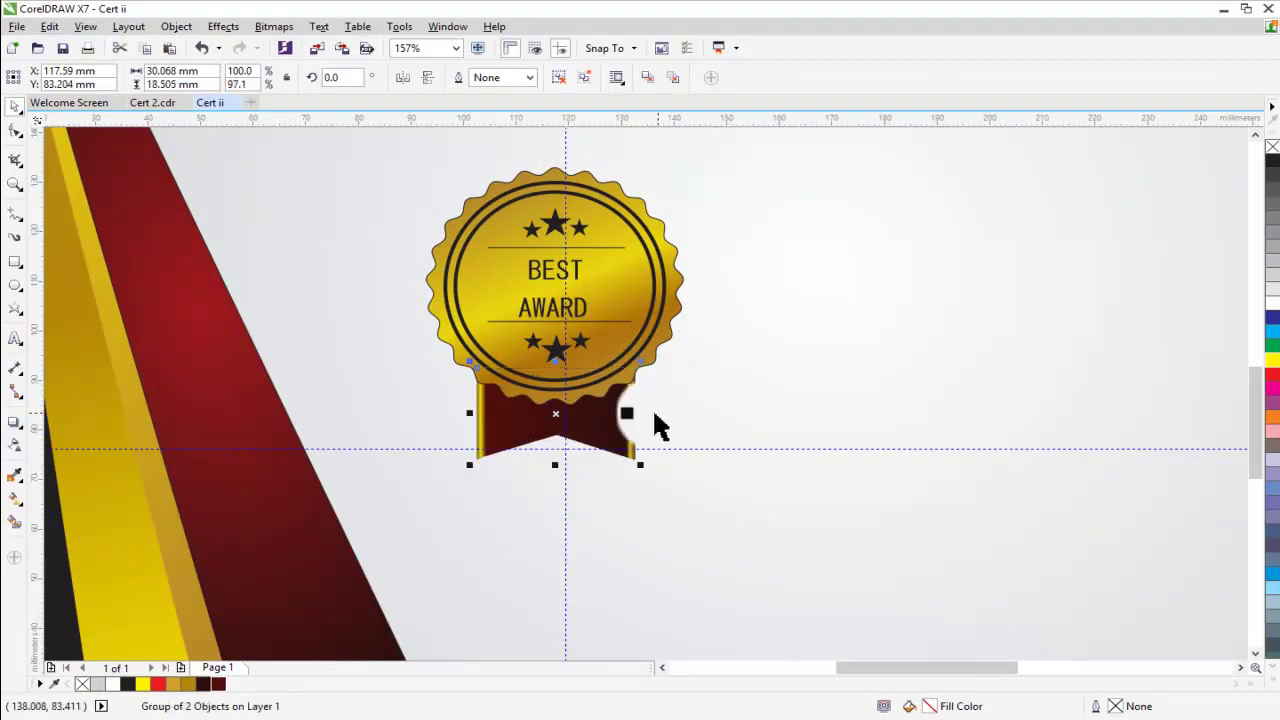
{"action": "left_click", "coordinate": [554, 471]}
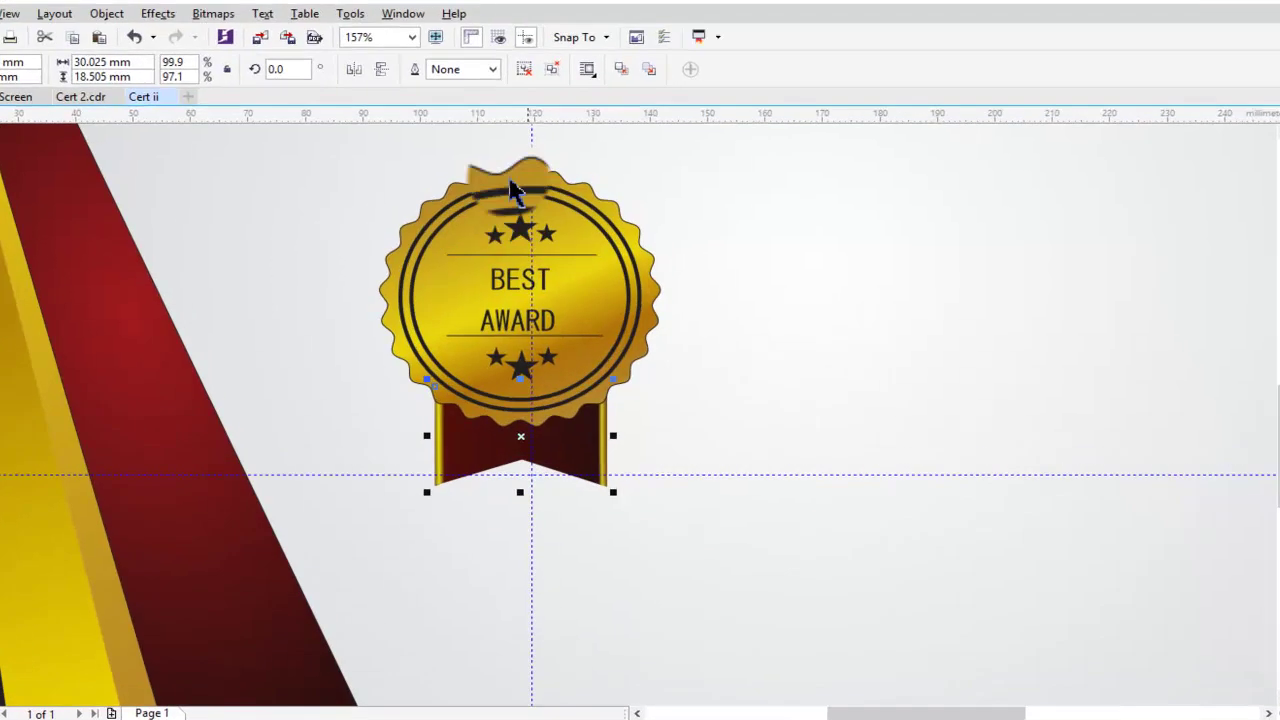
{"action": "left_click_drag", "start_coordinate": [565, 118], "coordinate": [572, 341]}
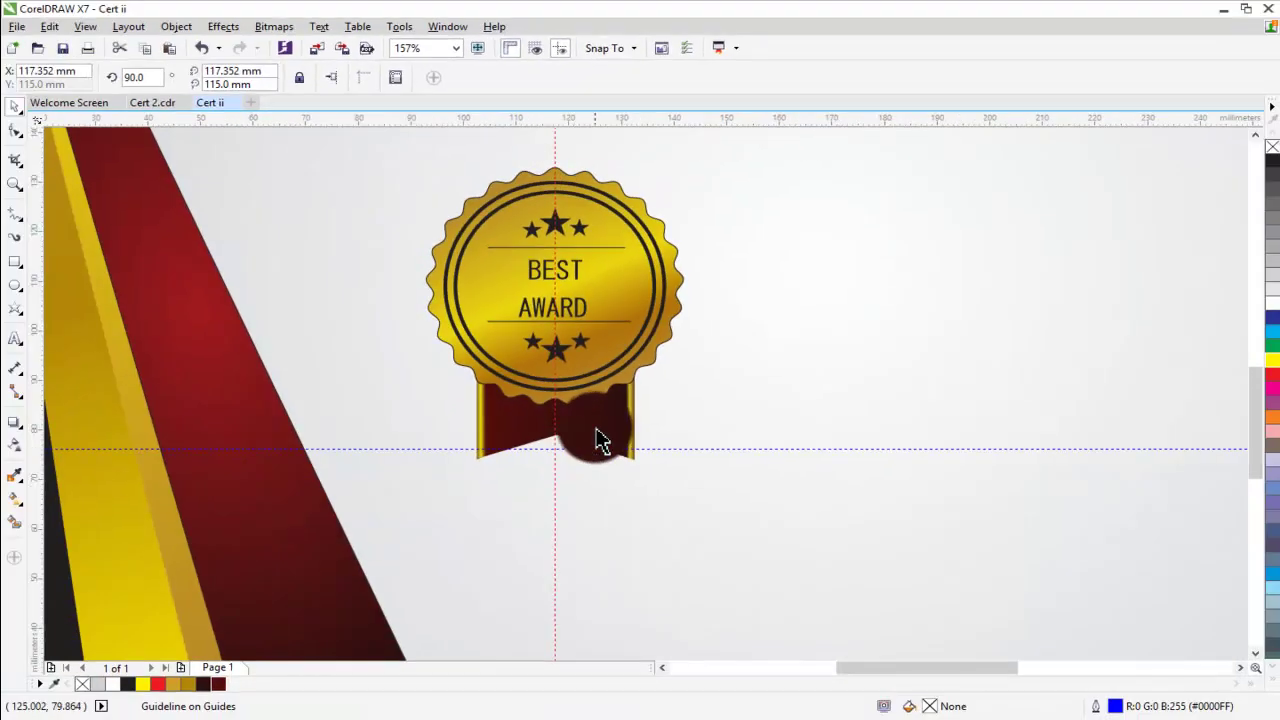
Step: Narrow the ribbon from its right side to 25.291 mm
{"action": "left_click", "coordinate": [574, 423]}
{"action": "left_click", "coordinate": [741, 405]}
{"action": "left_click", "coordinate": [623, 428]}
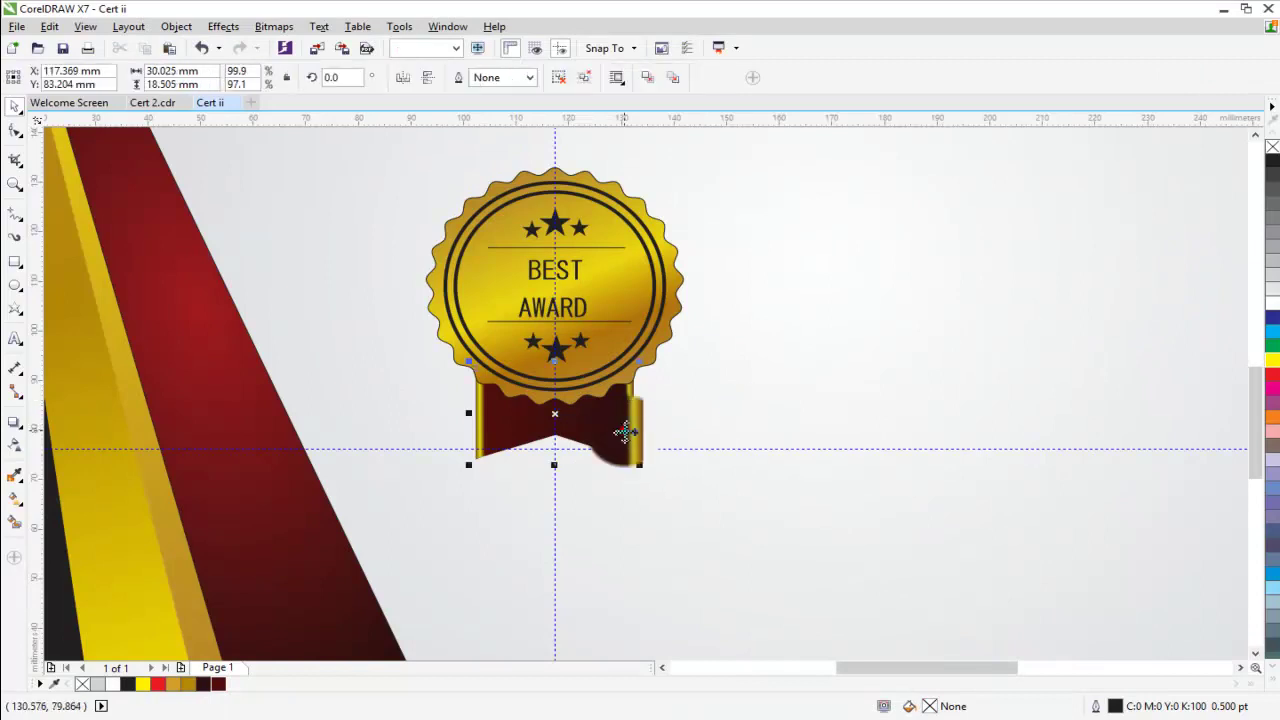
{"action": "left_click_drag", "start_coordinate": [641, 412], "coordinate": [630, 450]}
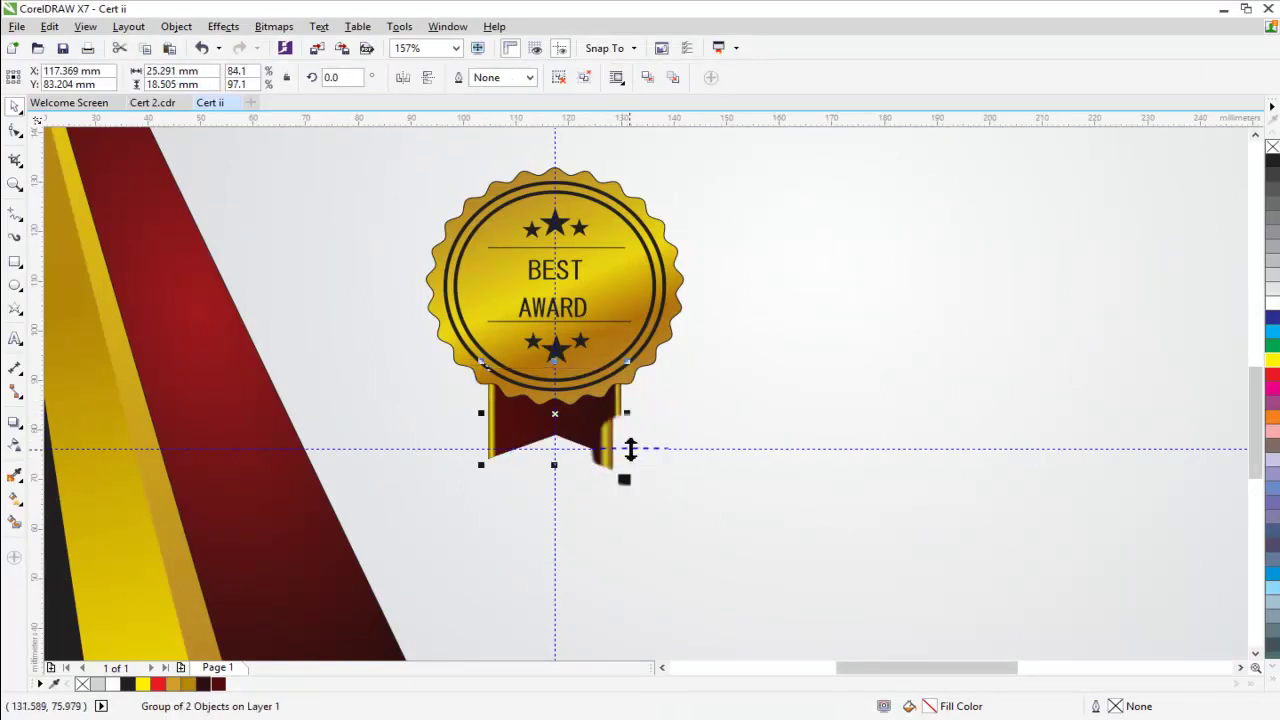
{"action": "left_click", "coordinate": [703, 372]}
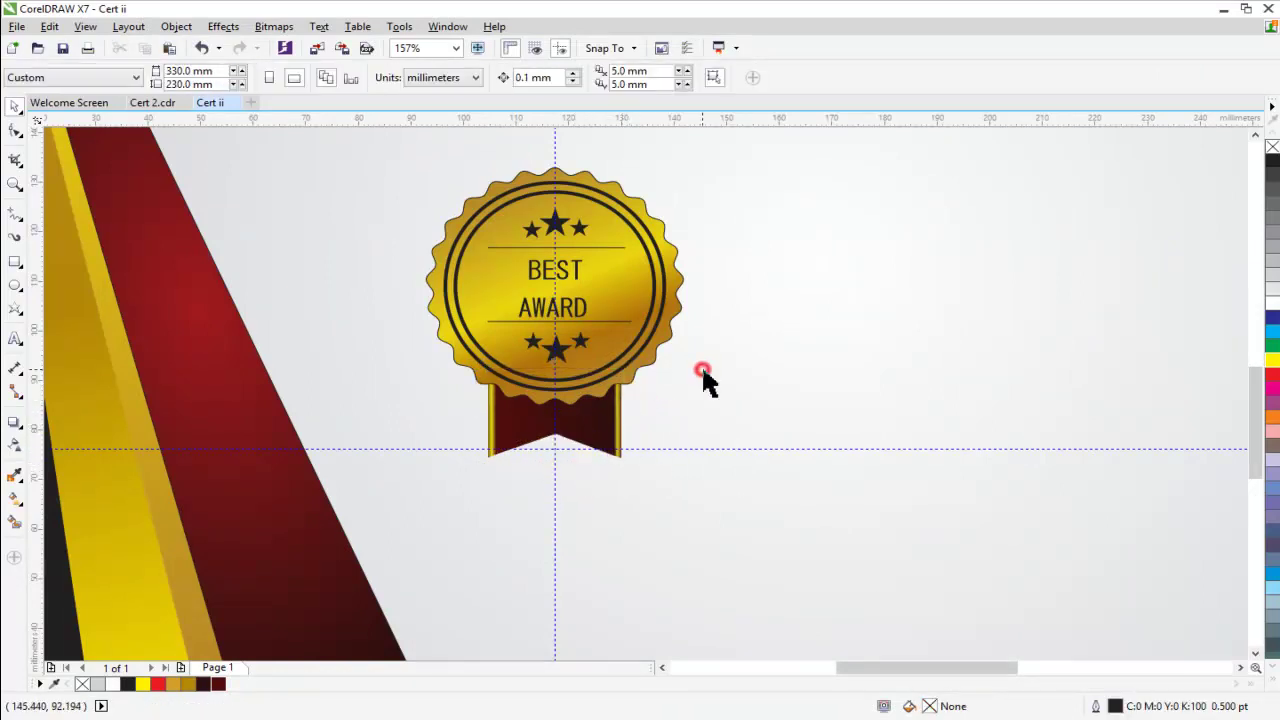
{"action": "scroll", "coordinate": [703, 380], "scroll_direction": "down", "scroll_amount": 2}
{"action": "scroll", "coordinate": [703, 380], "scroll_direction": "down", "scroll_amount": 2}
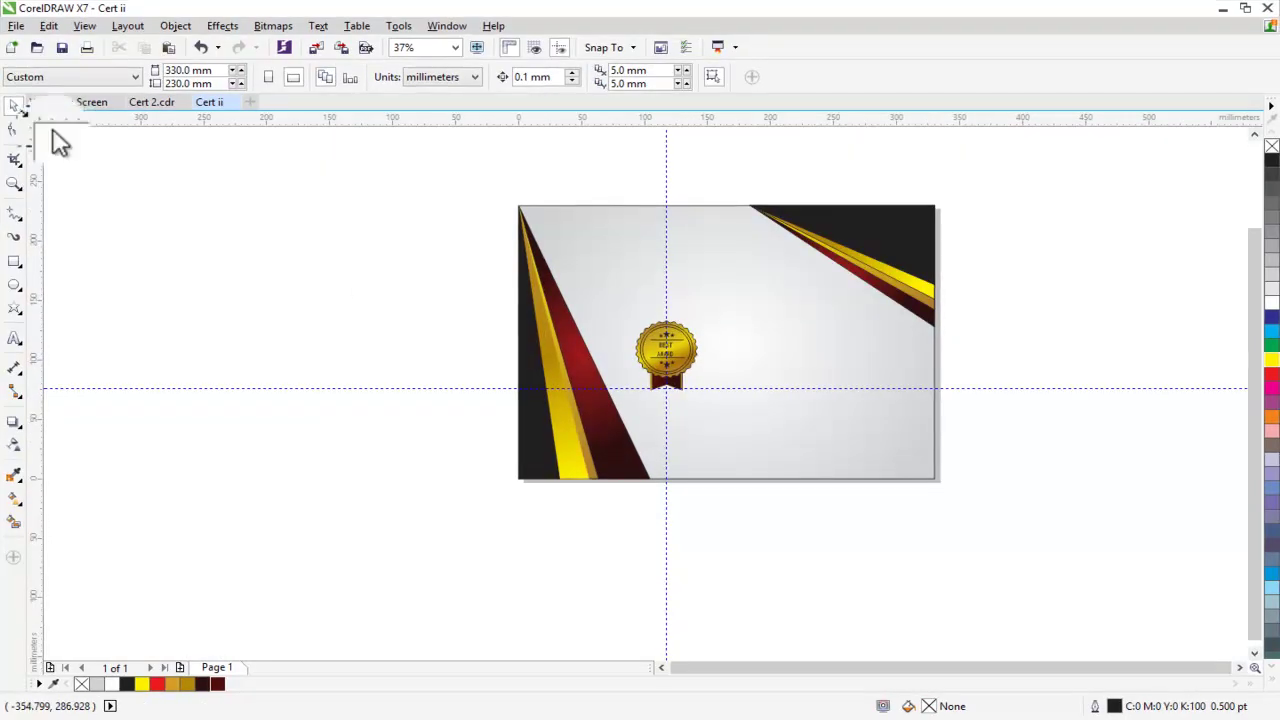
Step: Group the medal's 12 objects and move the medal toward the page's upper left
{"action": "left_click", "coordinate": [12, 102]}
{"action": "mouse_move", "coordinate": [725, 405]}
{"action": "left_mouse_down"}
{"action": "mouse_move", "coordinate": [740, 413]}
{"action": "mouse_move", "coordinate": [748, 462]}
{"action": "left_mouse_up"}
{"action": "left_click", "coordinate": [645, 197]}
{"action": "key", "text": "ctrl+g"}
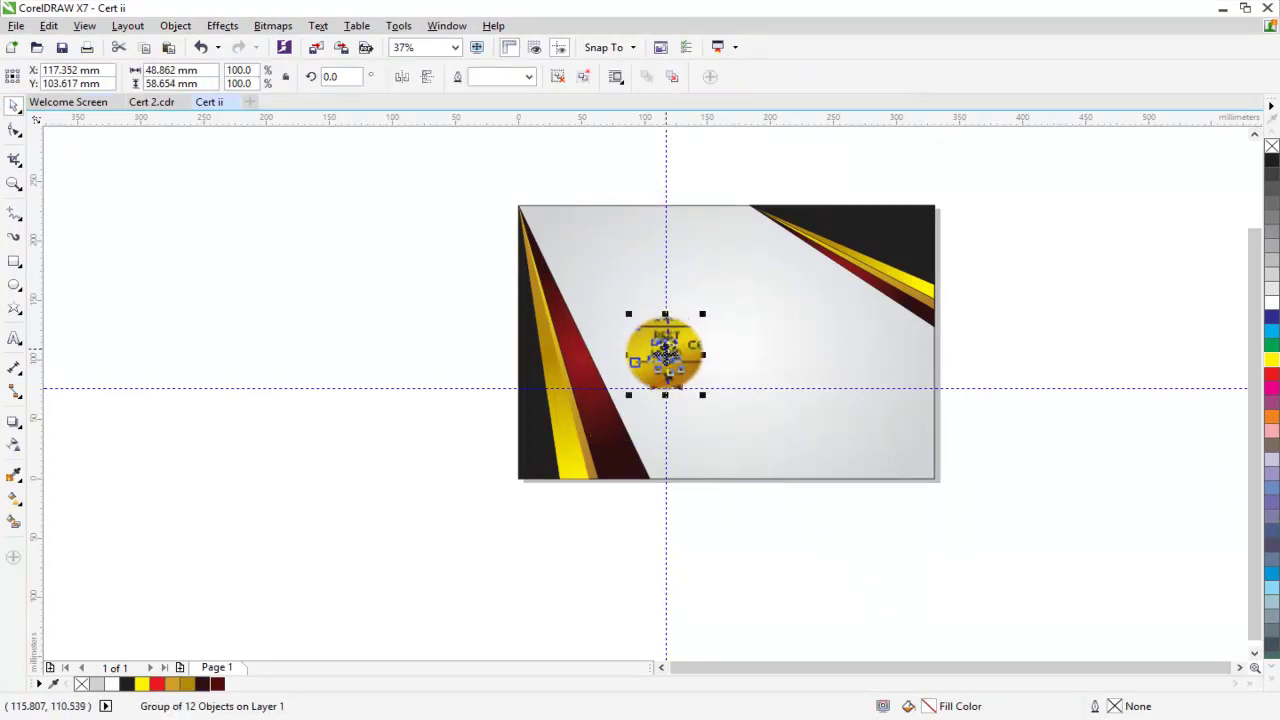
{"action": "left_click_drag", "start_coordinate": [668, 352], "coordinate": [608, 290]}
Step: Scale the seal down and move it further up toward the top-left corner
{"action": "key", "text": "shift+F4"}
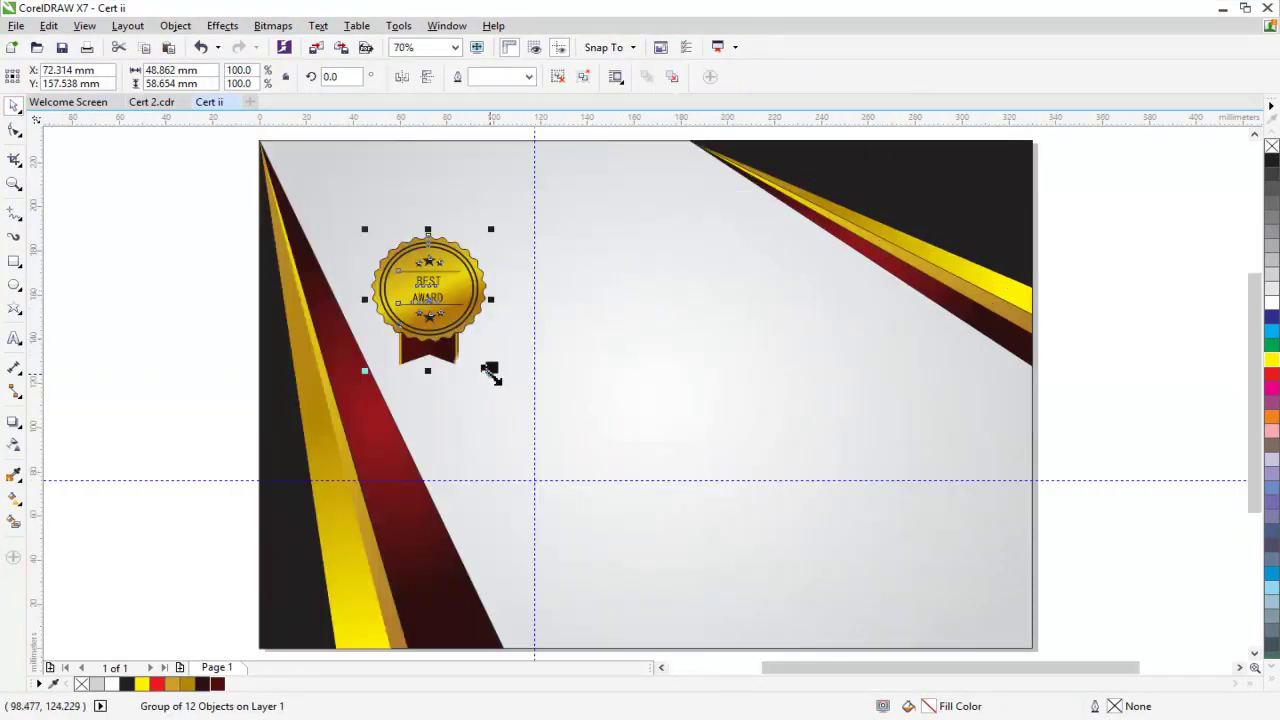
{"action": "left_click_drag", "start_coordinate": [490, 370], "coordinate": [463, 337]}
{"action": "left_click_drag", "start_coordinate": [412, 283], "coordinate": [388, 259]}
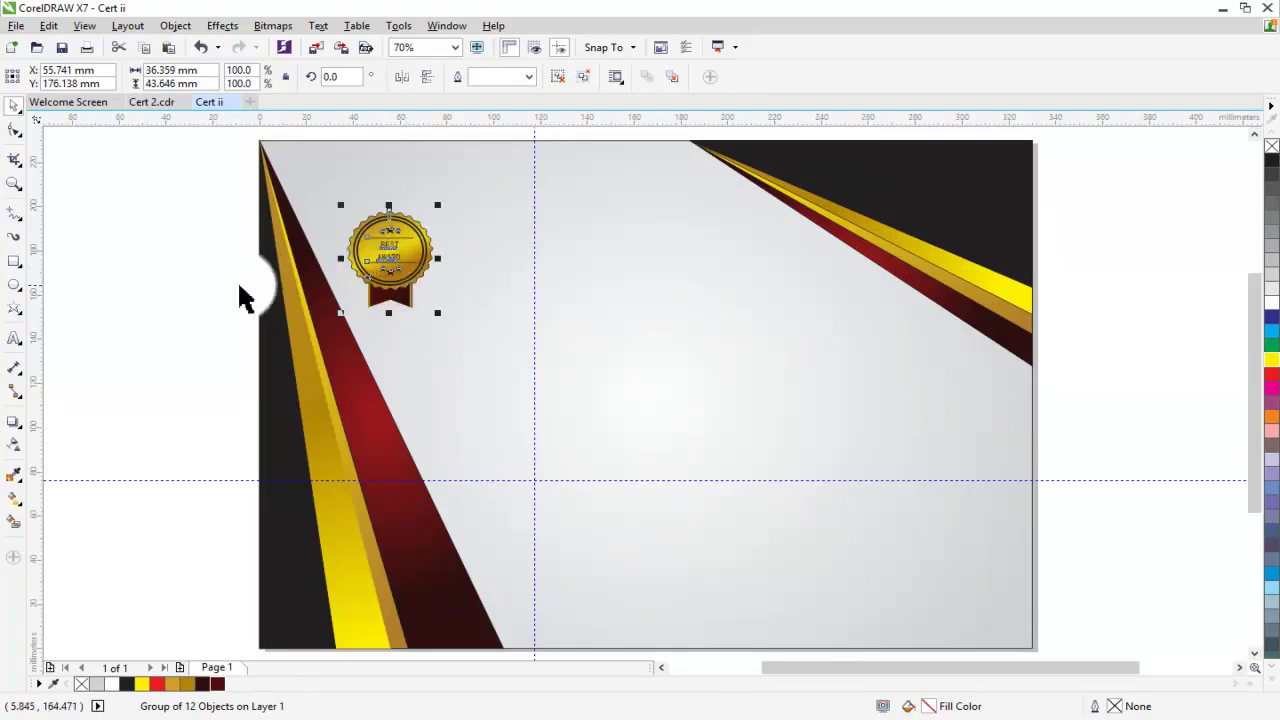
{"action": "left_click", "coordinate": [191, 286]}
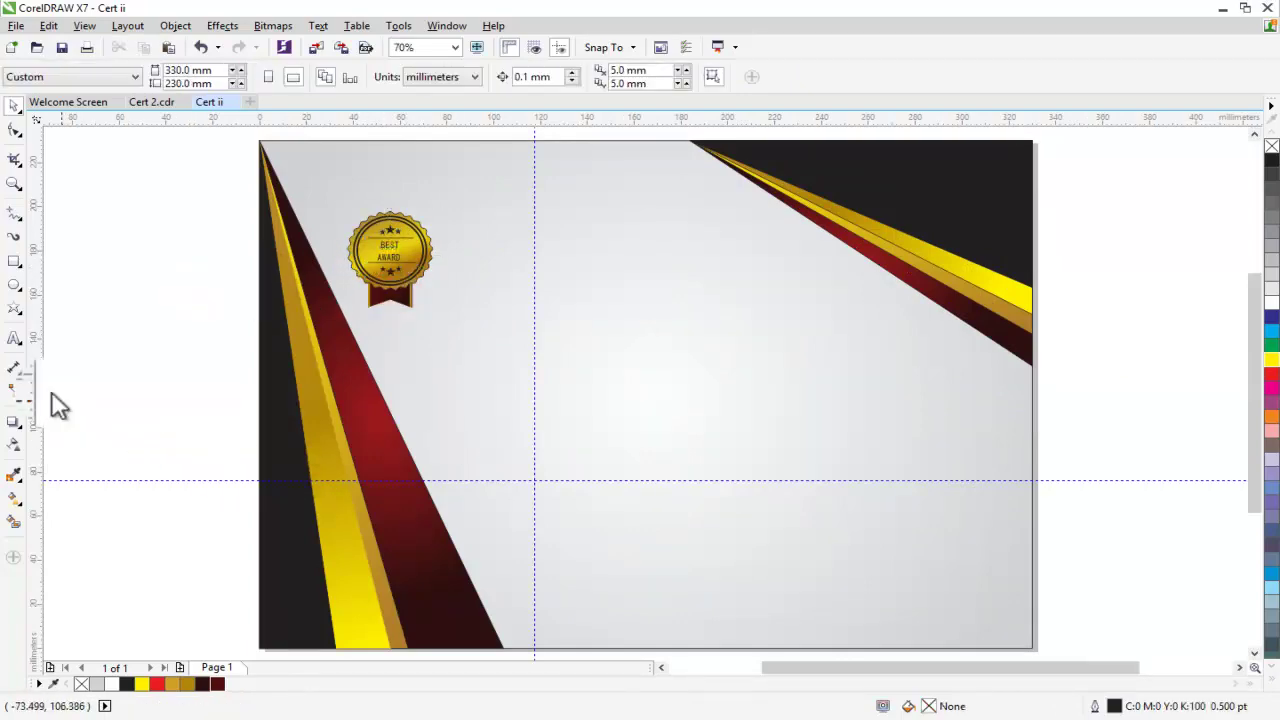
{"action": "left_click", "coordinate": [13, 340]}
Step: Add the text 'CERTIFICATE', enlarge it, and fill it with a deep gold
{"action": "left_click", "coordinate": [680, 355]}
{"action": "type", "text": "CERTIFICATE"}
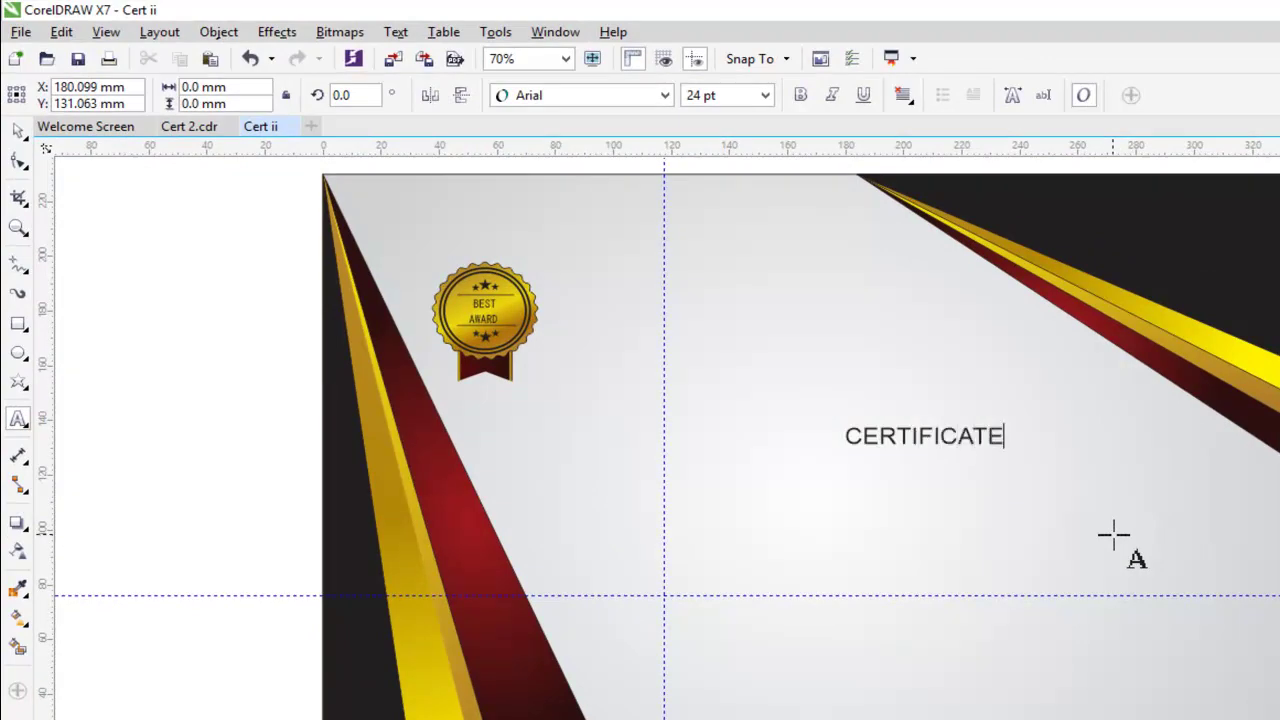
{"action": "left_click", "coordinate": [17, 130]}
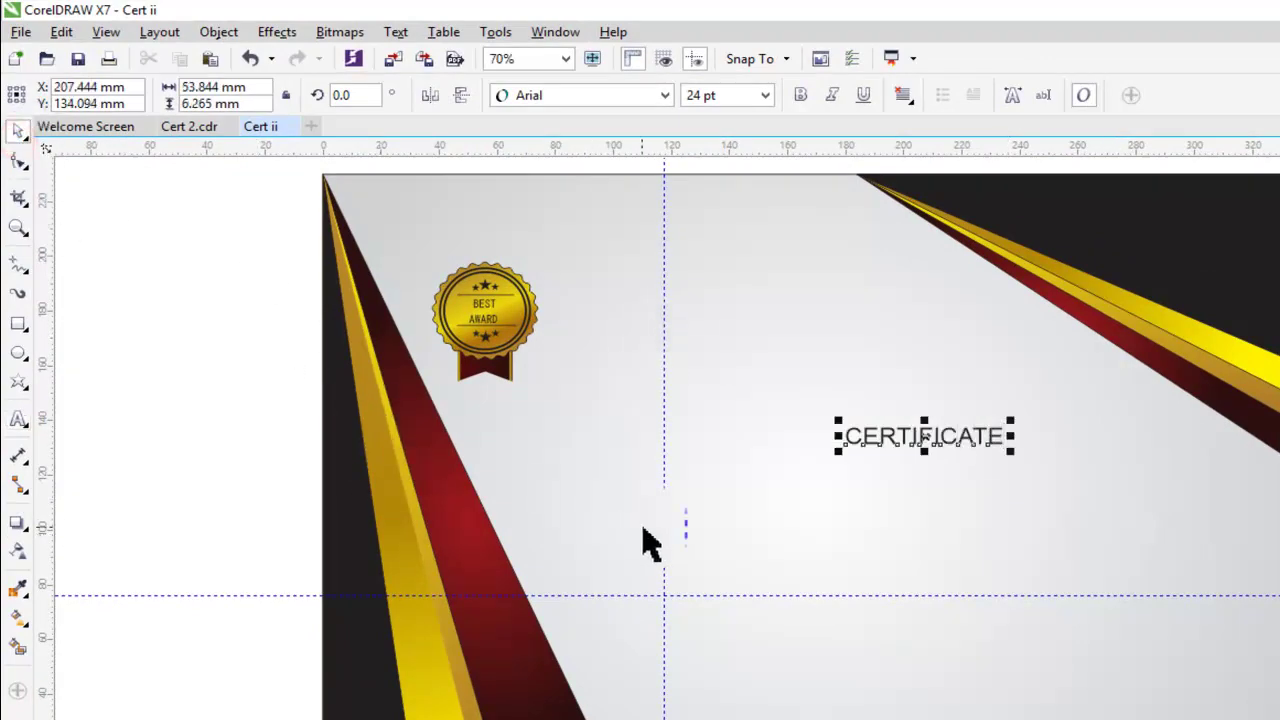
{"action": "left_click_drag", "start_coordinate": [1012, 452], "coordinate": [1014, 455]}
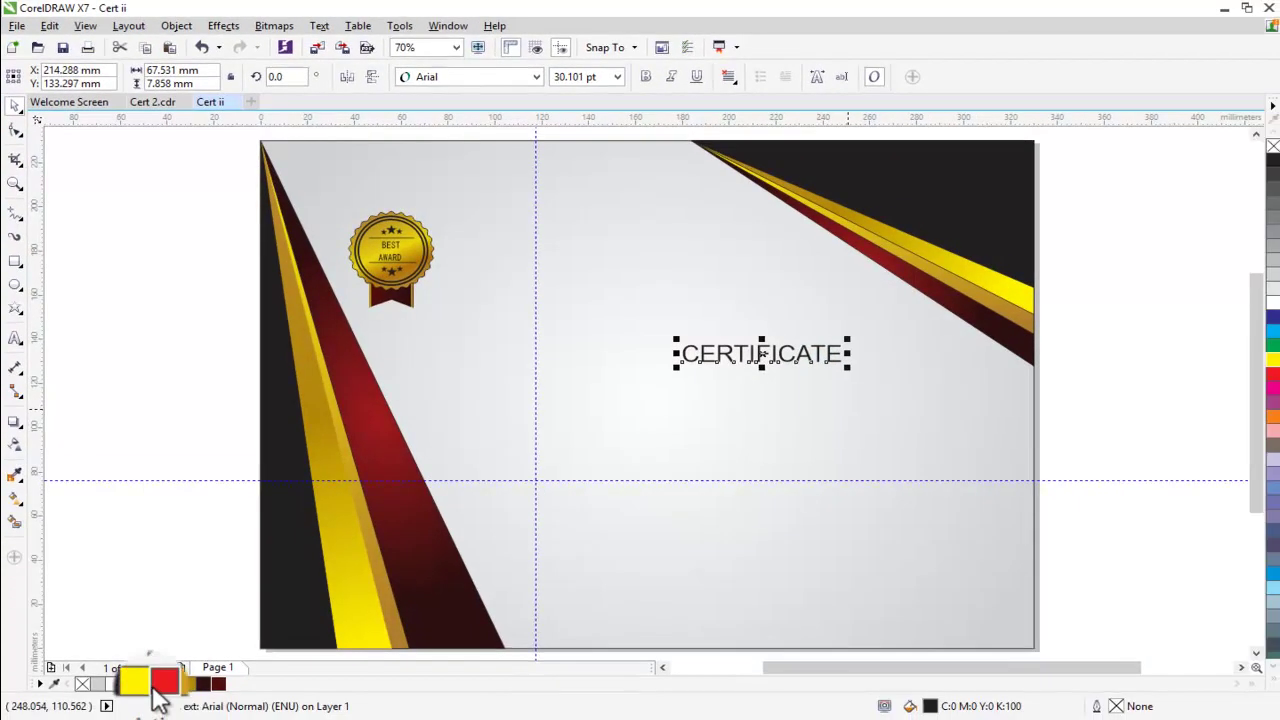
{"action": "left_click", "coordinate": [143, 684]}
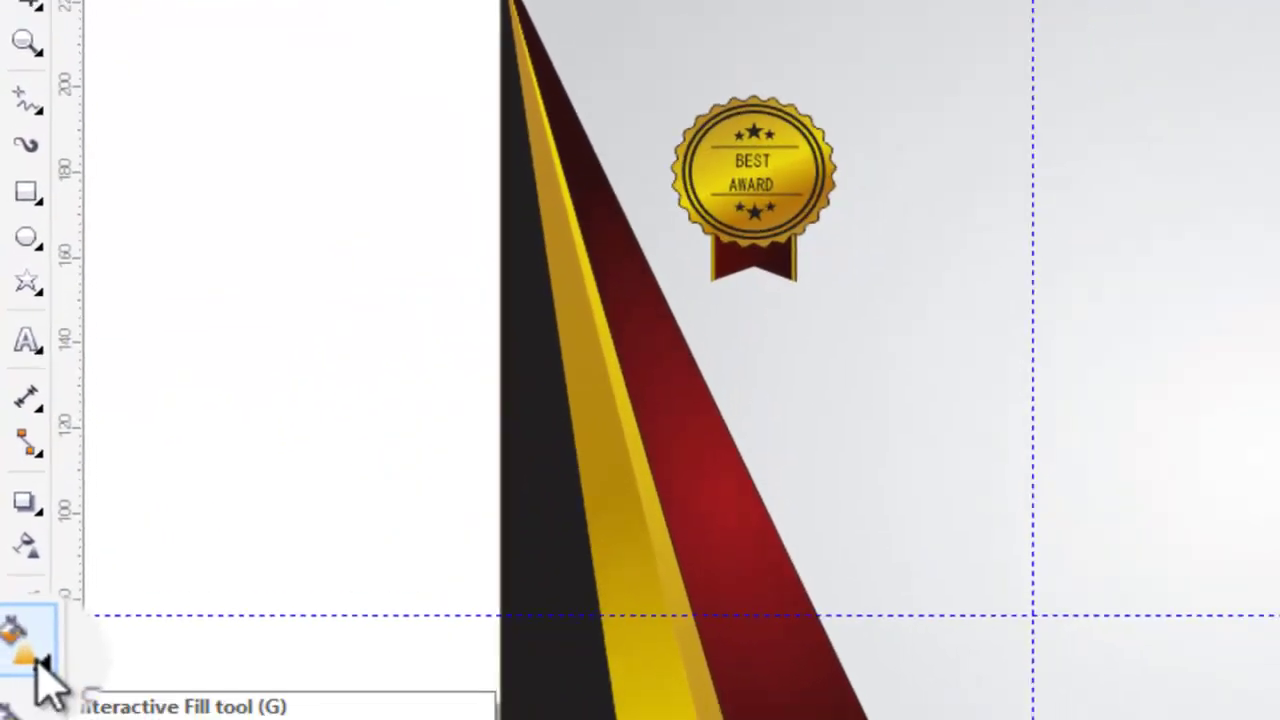
{"action": "left_click", "coordinate": [14, 497]}
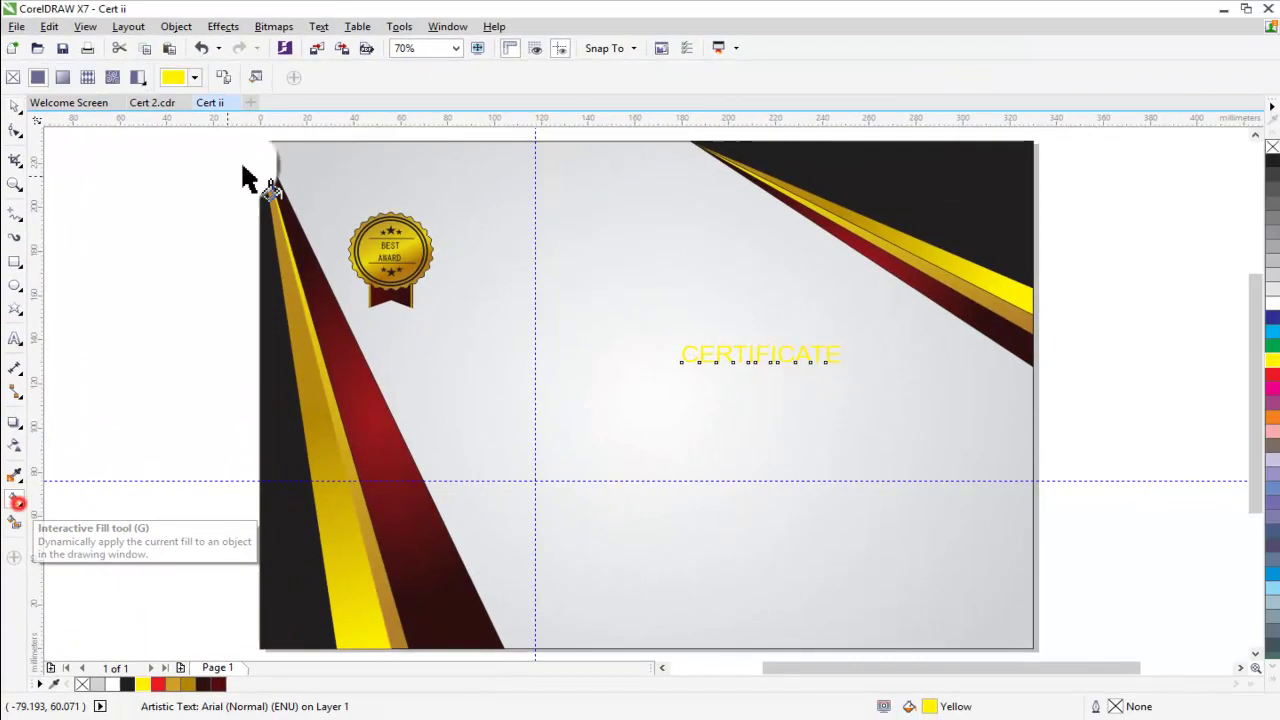
{"action": "left_click", "coordinate": [199, 82]}
{"action": "left_click_drag", "start_coordinate": [284, 230], "coordinate": [307, 214]}
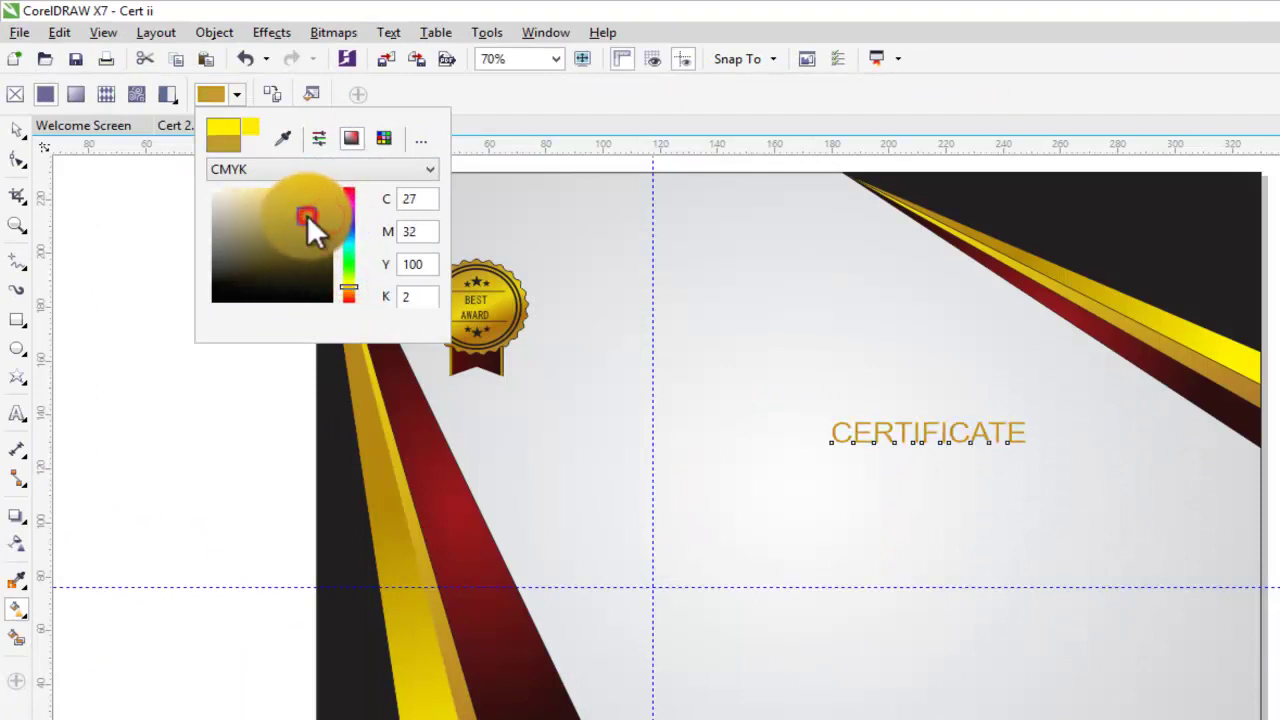
{"action": "key", "text": "space"}
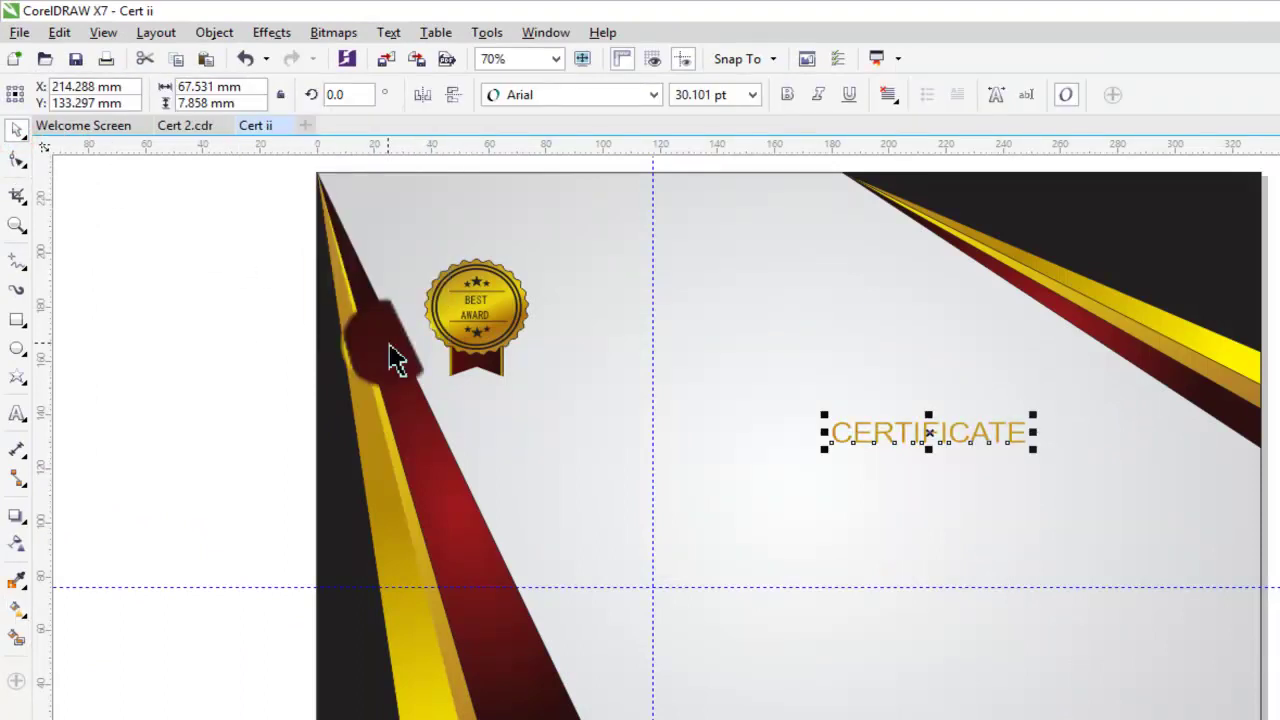
Step: Set the heading in Futura Md BT and move it up and to the right
{"action": "left_click", "coordinate": [605, 100]}
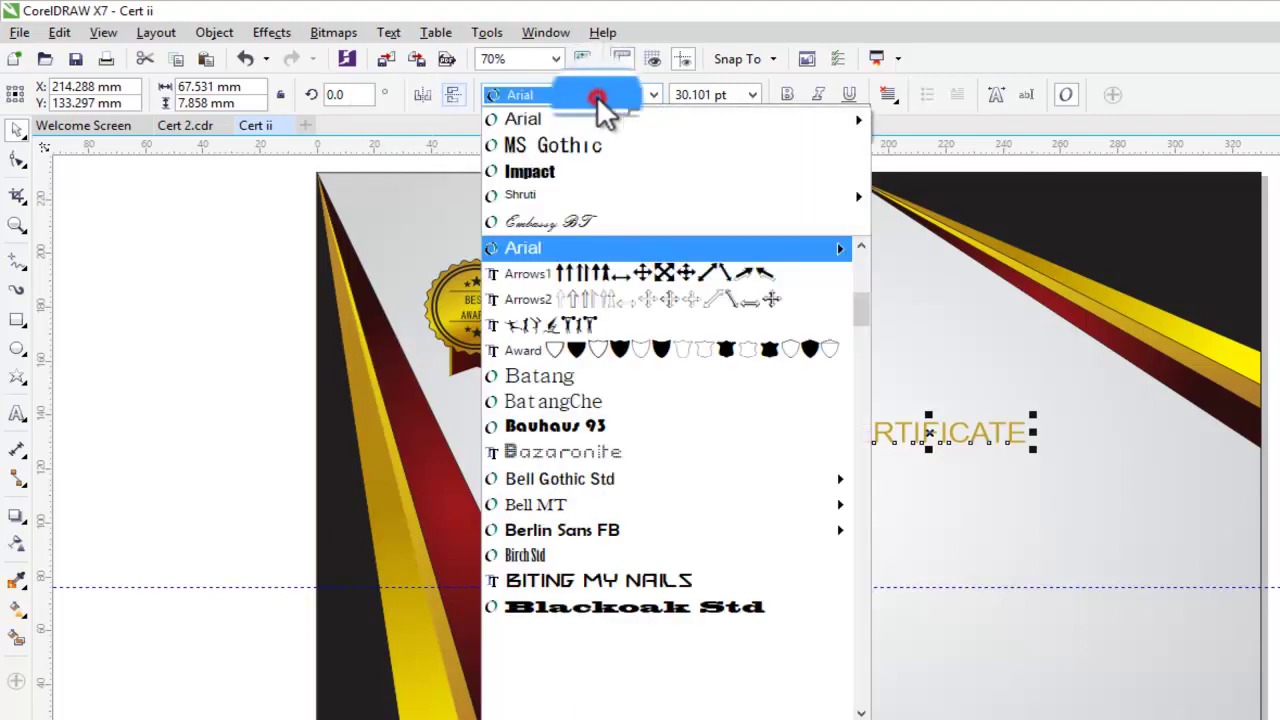
{"action": "type", "text": "f"}
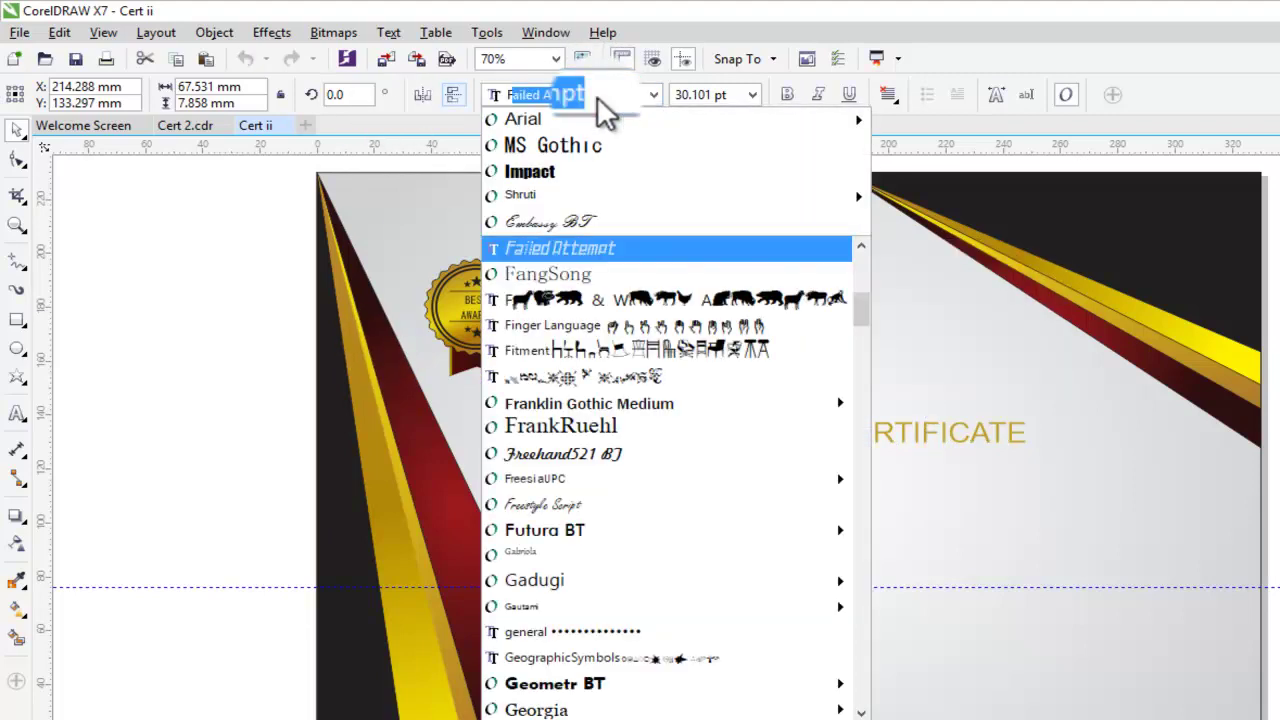
{"action": "type", "text": "utura BT"}
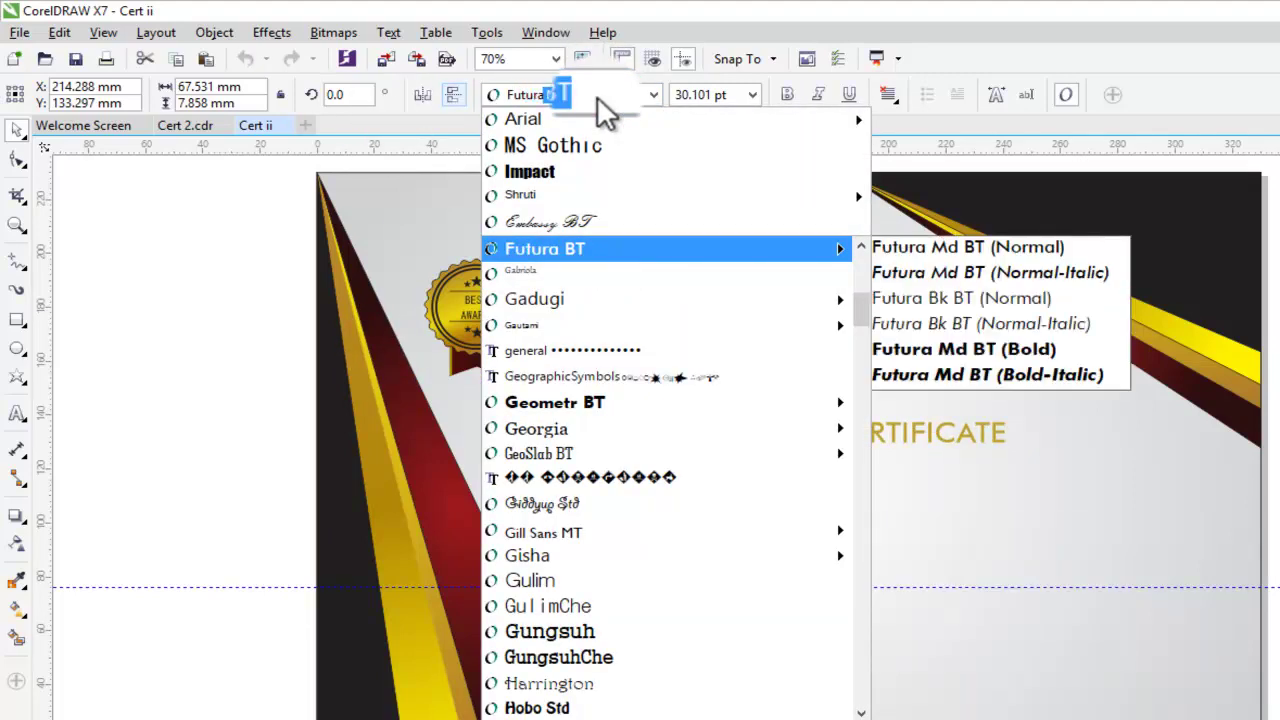
{"action": "key", "text": "Return"}
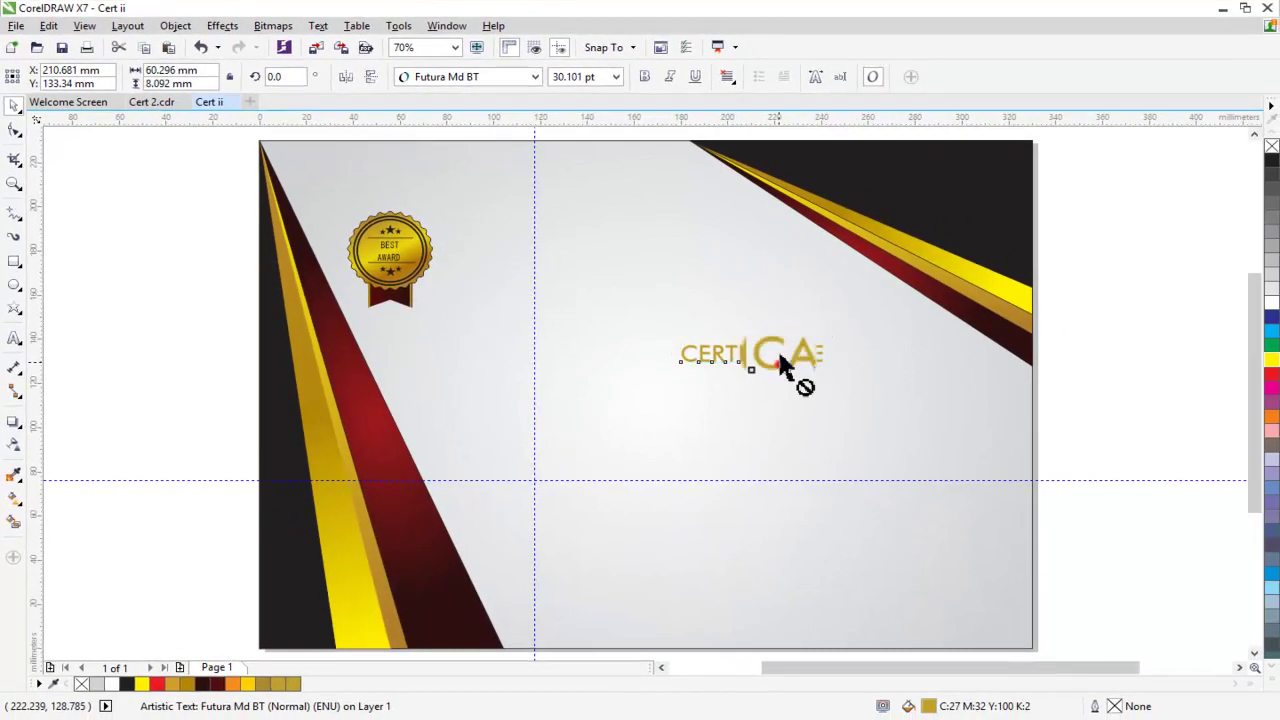
{"action": "left_click_drag", "start_coordinate": [777, 363], "coordinate": [802, 320]}
Step: Give the yellow and dark red top-right strips gold outlines
{"action": "left_click", "coordinate": [1000, 246]}
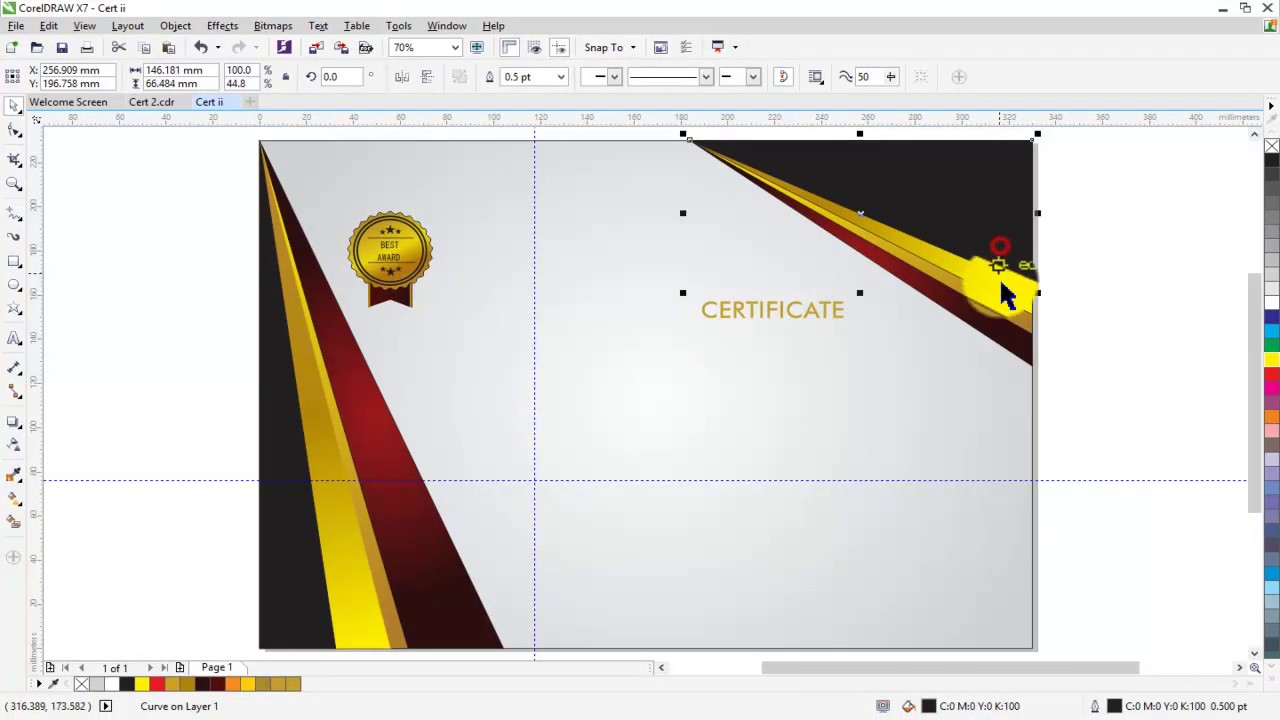
{"action": "left_click", "coordinate": [1000, 286]}
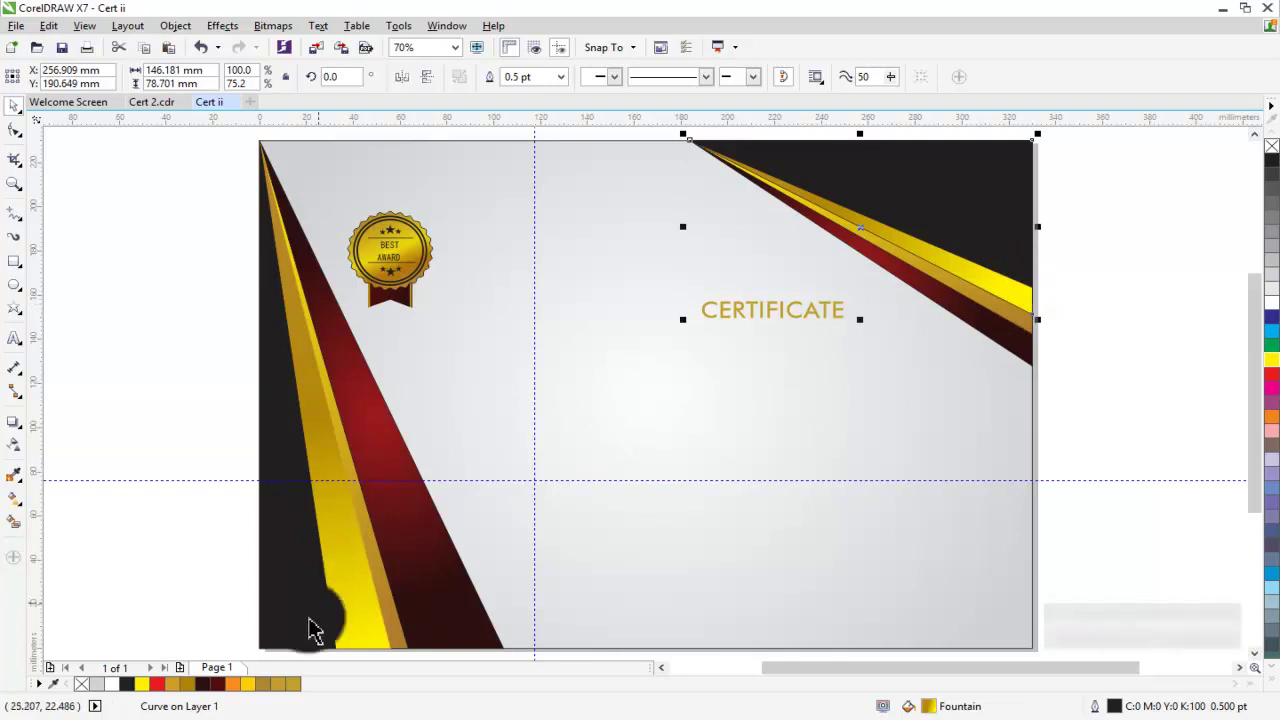
{"action": "right_click", "coordinate": [187, 683]}
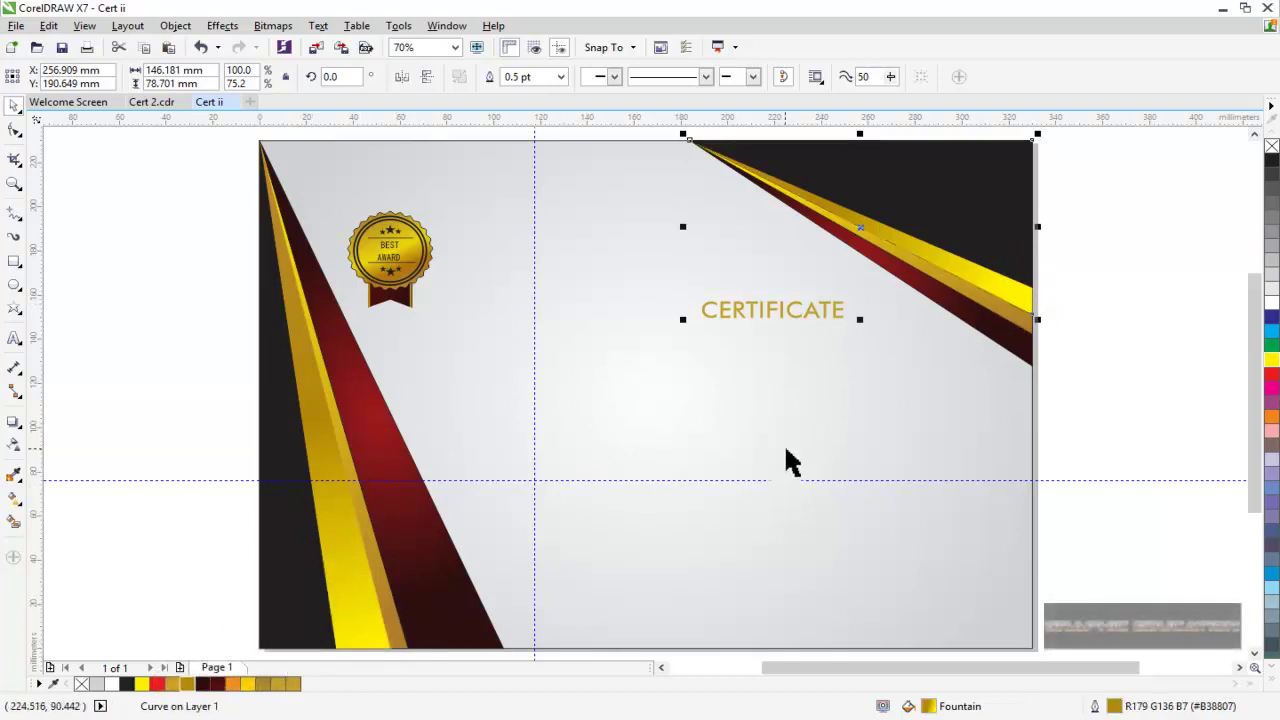
{"action": "left_click", "coordinate": [992, 312]}
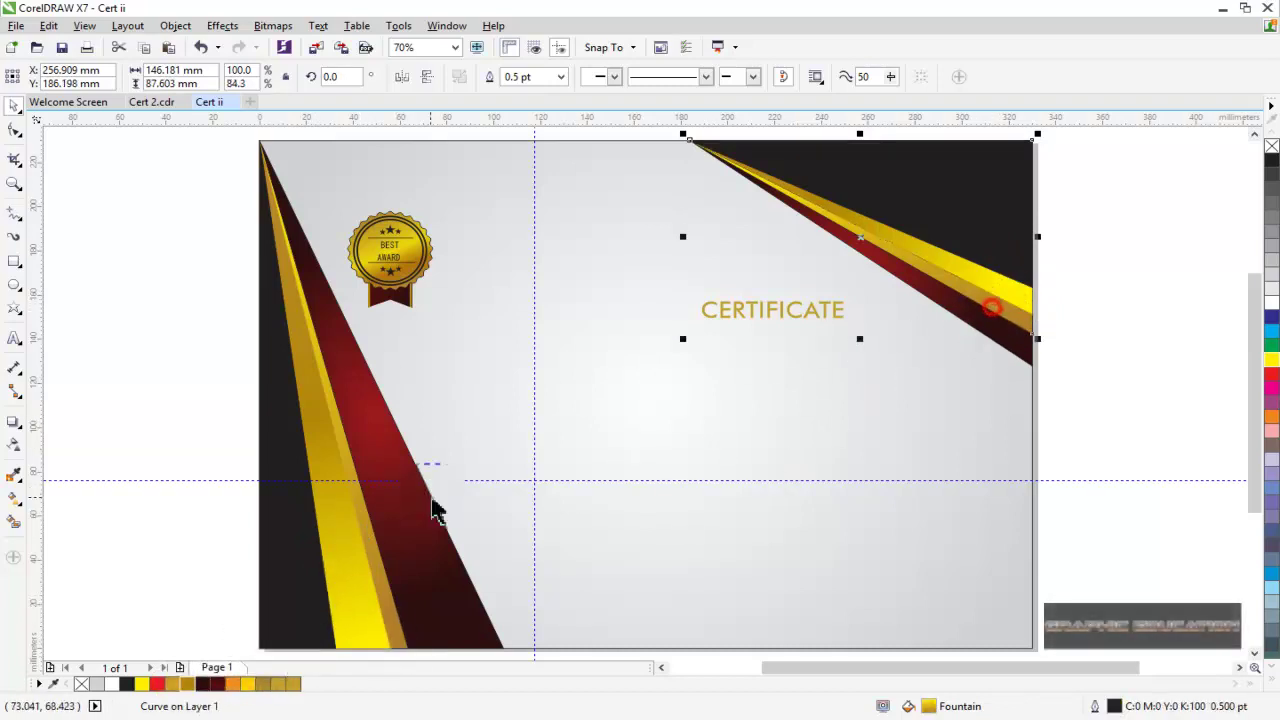
{"action": "right_click", "coordinate": [172, 683]}
{"action": "left_click", "coordinate": [879, 359]}
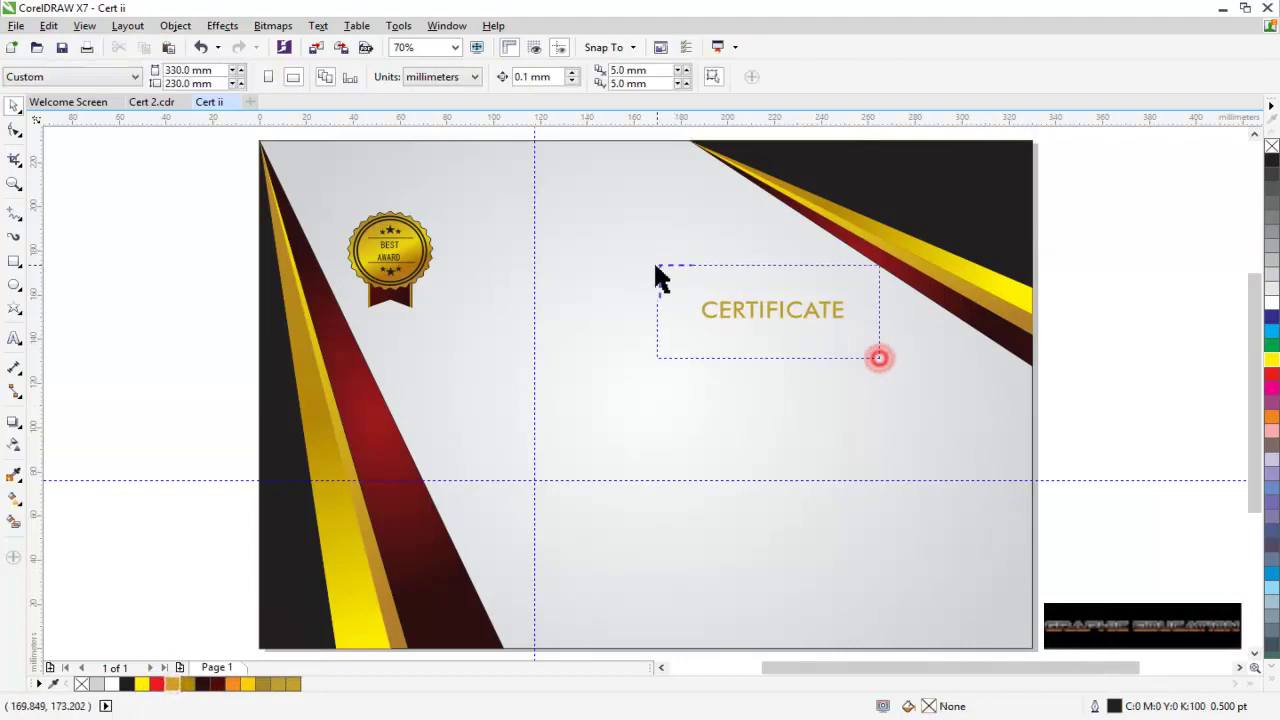
Step: Move the CERTIFICATE heading into the dark top-right corner and enter a 57.948 pt font size
{"action": "left_click_drag", "start_coordinate": [879, 359], "coordinate": [658, 278]}
{"action": "left_click_drag", "start_coordinate": [771, 306], "coordinate": [872, 212]}
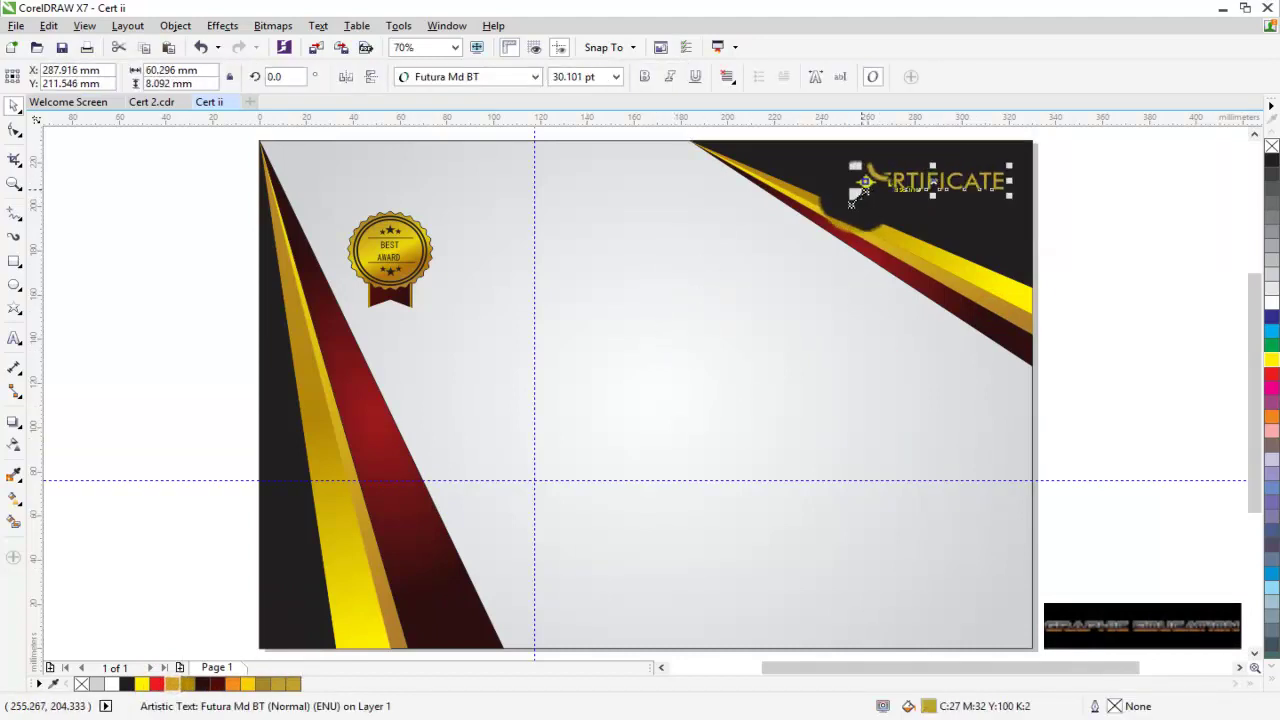
{"action": "left_click_drag", "start_coordinate": [852, 195], "coordinate": [858, 196]}
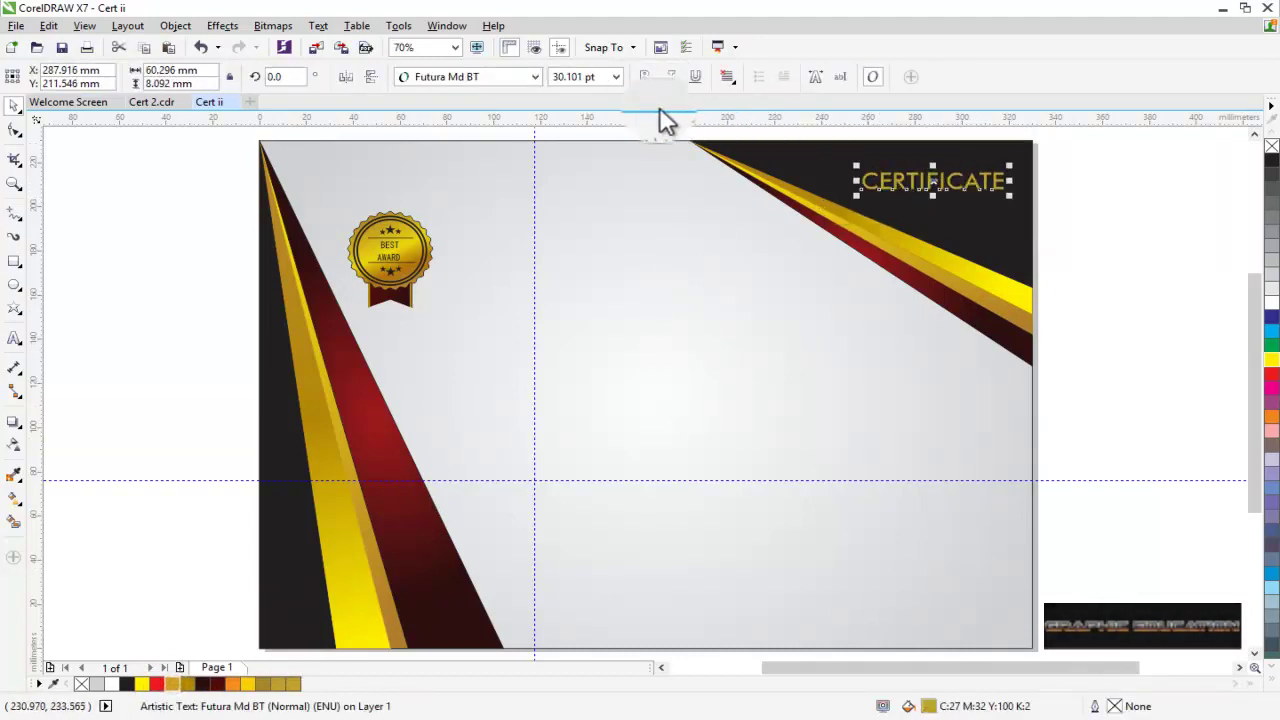
{"action": "left_click", "coordinate": [590, 77]}
{"action": "type", "text": "5"}
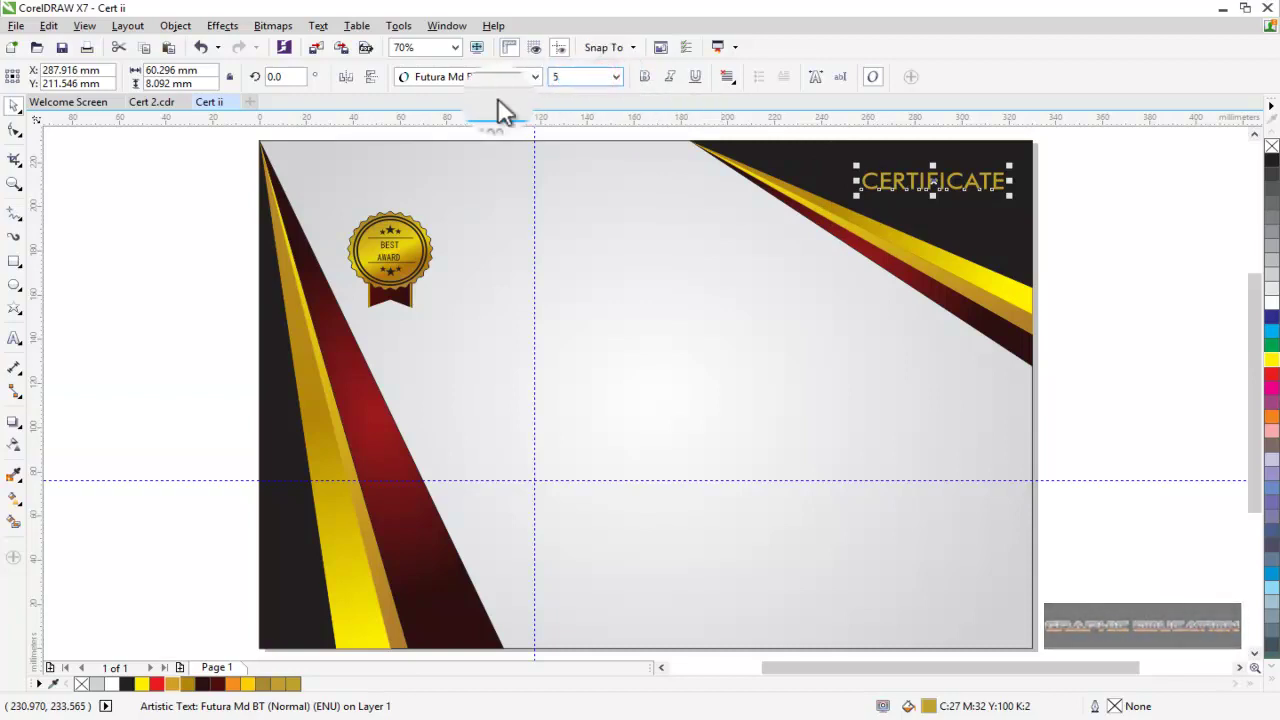
{"action": "type", "text": "7"}
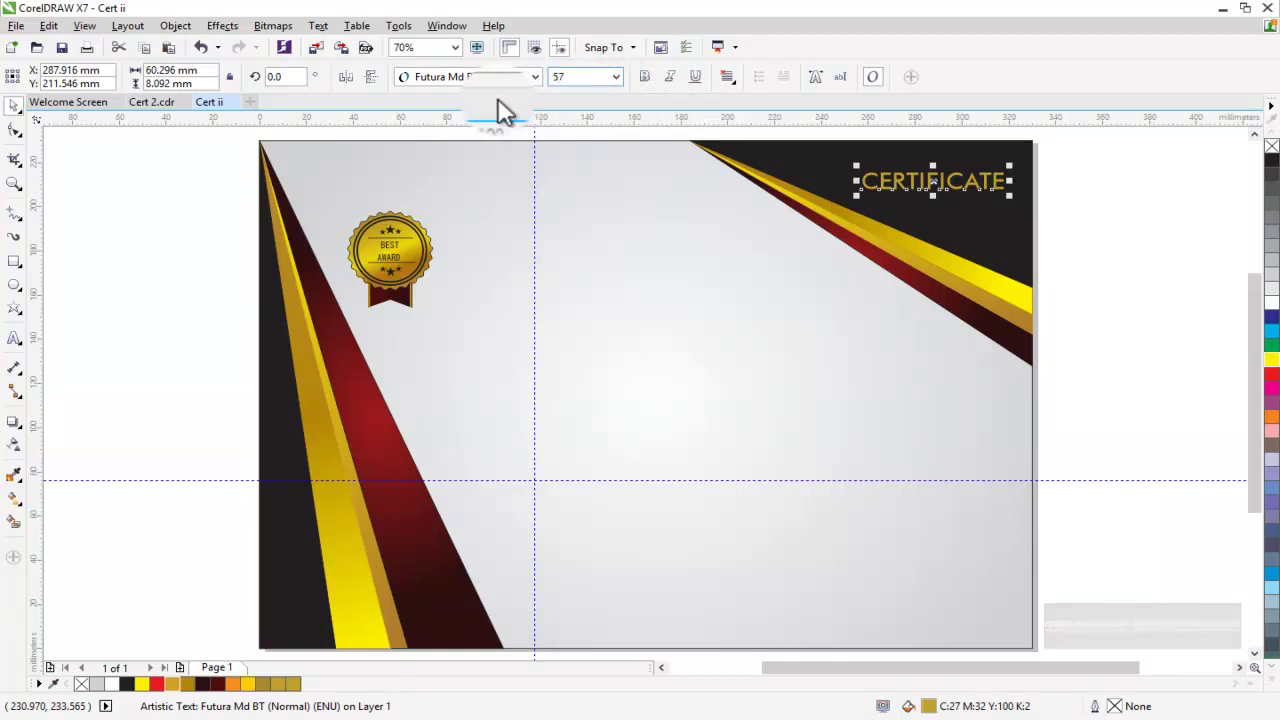
{"action": "type", "text": ".98"}
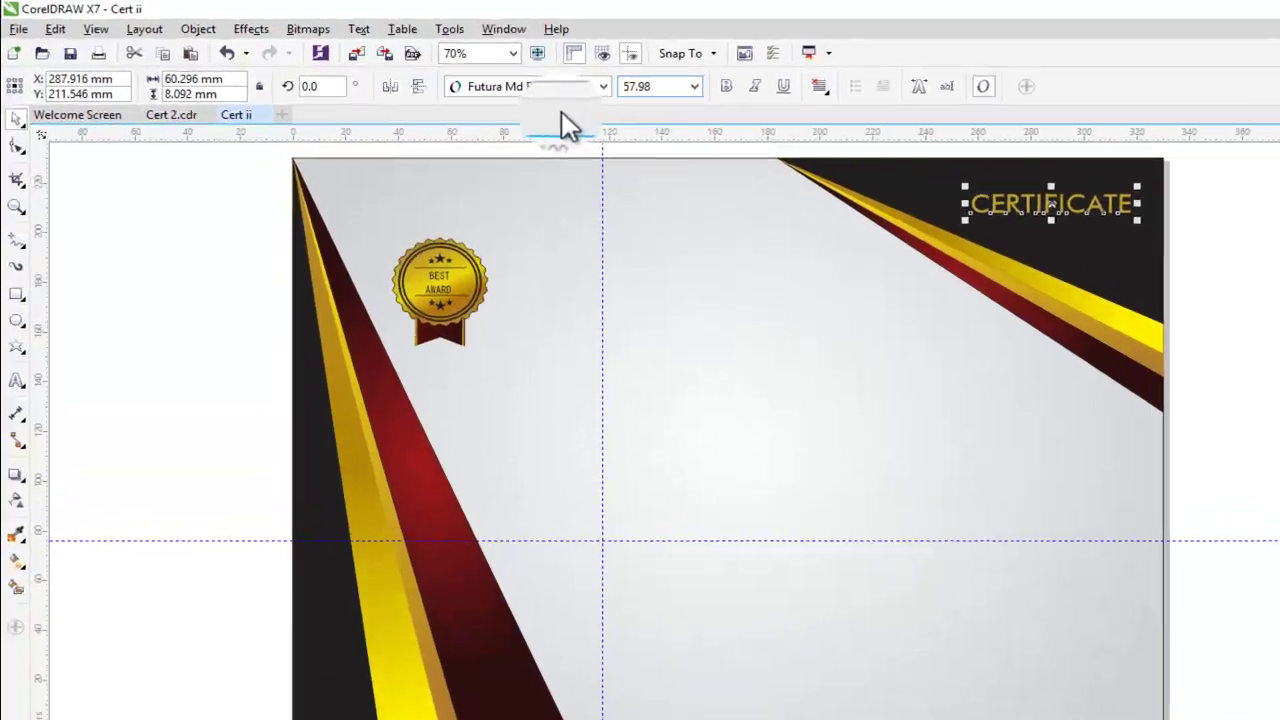
{"action": "type", "text": "3"}
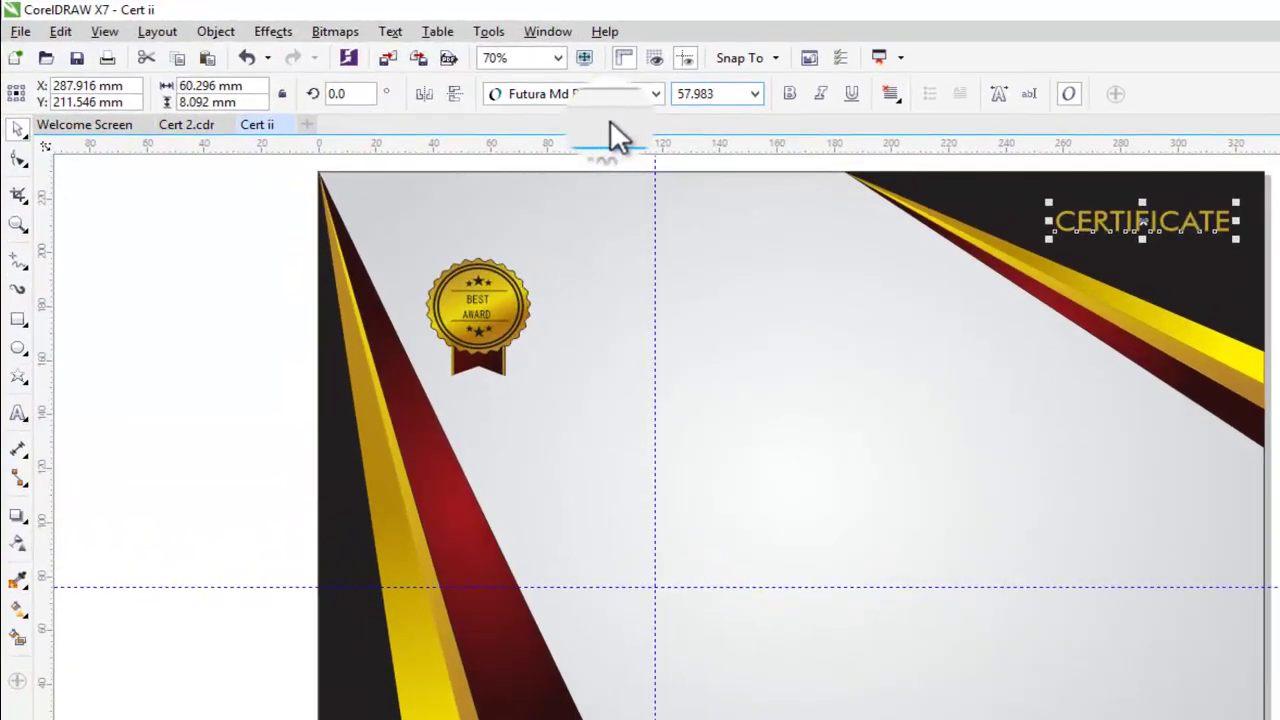
{"action": "key", "text": "BackSpace"}
{"action": "key", "text": "BackSpace"}
Step: Apply the 57.948 pt size and adjust the top-right ribbon shape's bottom edge
{"action": "type", "text": "4"}
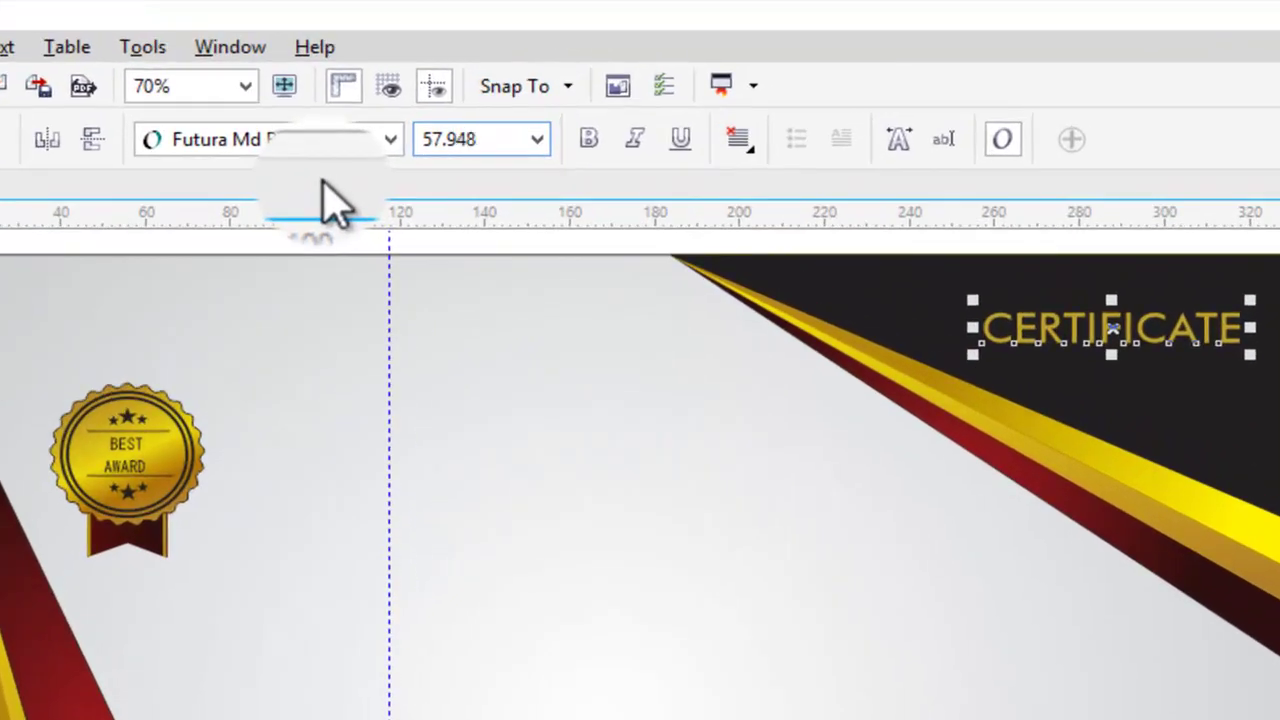
{"action": "key", "text": "Return"}
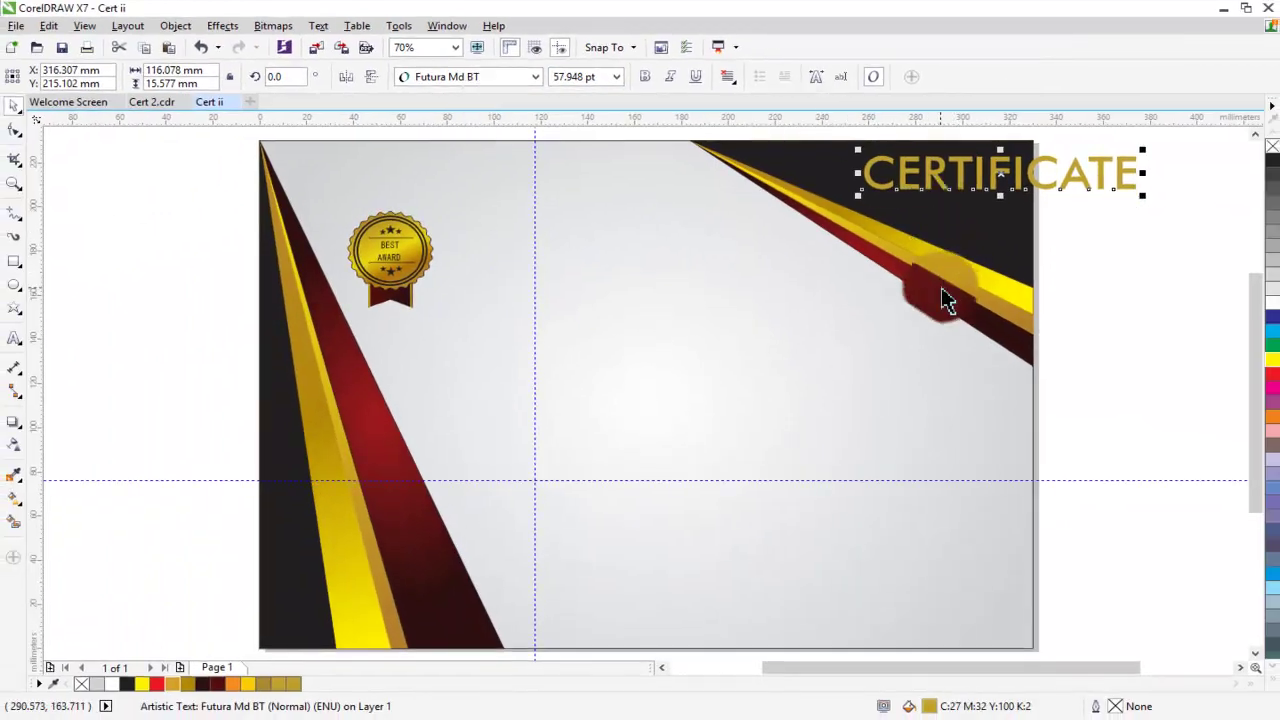
{"action": "left_click", "coordinate": [942, 295]}
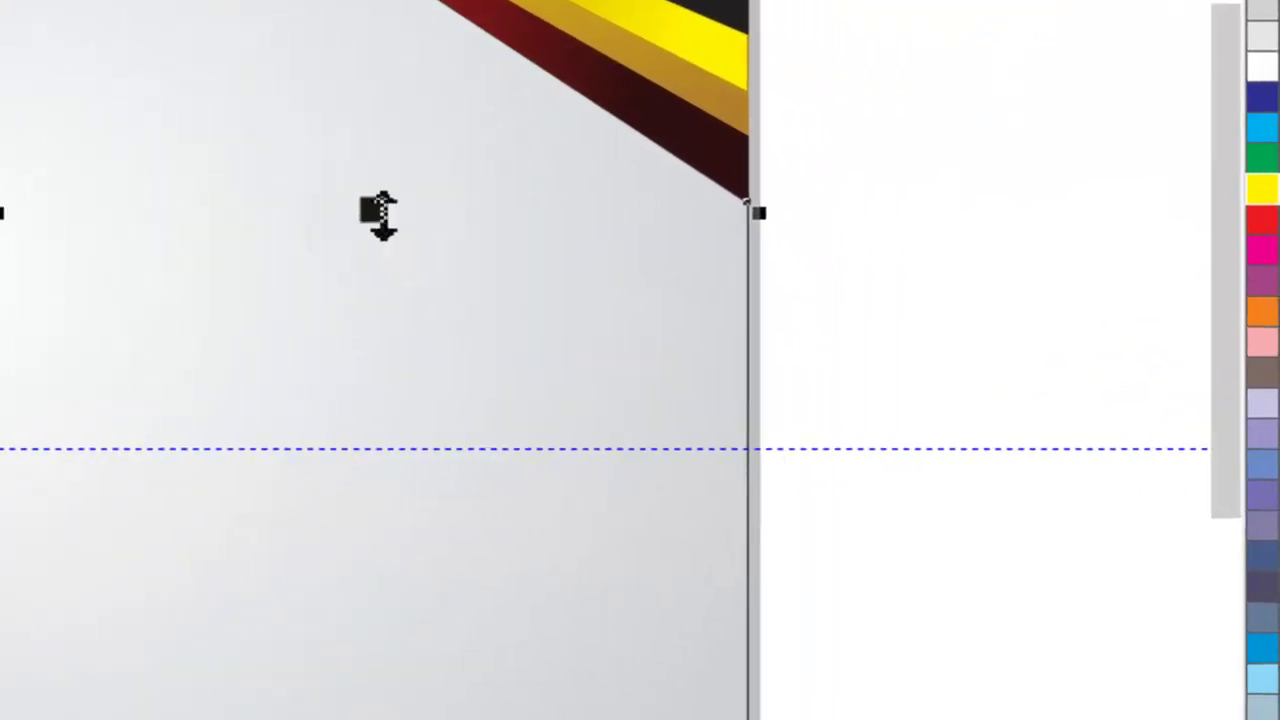
{"action": "left_click_drag", "start_coordinate": [860, 370], "coordinate": [860, 410]}
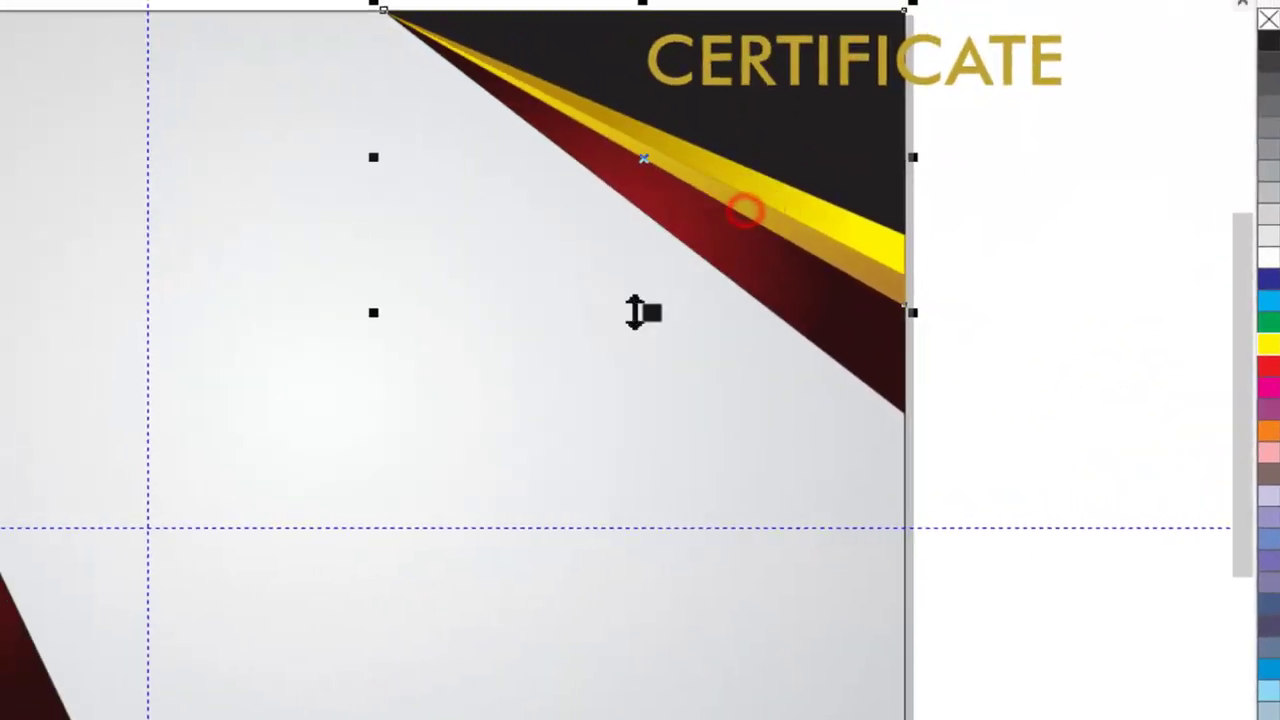
{"action": "left_click_drag", "start_coordinate": [634, 317], "coordinate": [651, 363]}
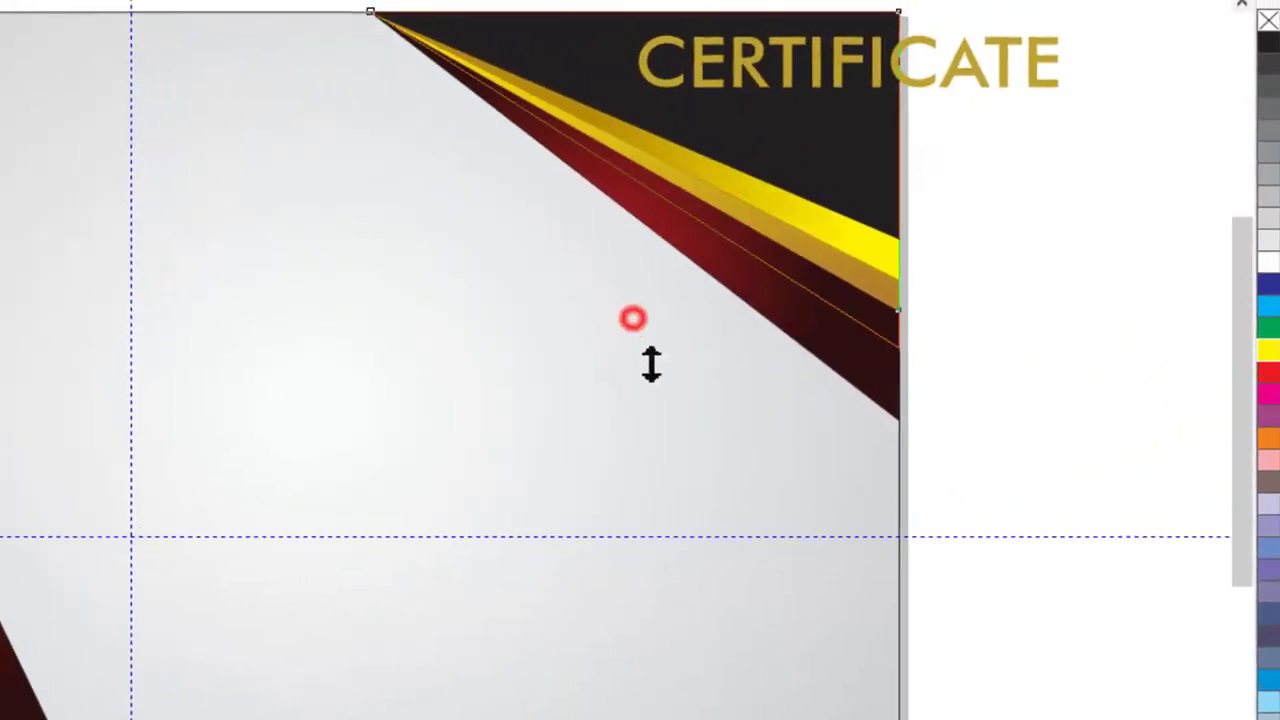
{"action": "left_click", "coordinate": [551, 312]}
{"action": "mouse_move", "coordinate": [377, 427]}
{"action": "left_mouse_down"}
{"action": "mouse_move", "coordinate": [389, 500]}
{"action": "mouse_move", "coordinate": [389, 369]}
{"action": "mouse_move", "coordinate": [380, 457]}
{"action": "left_mouse_up"}
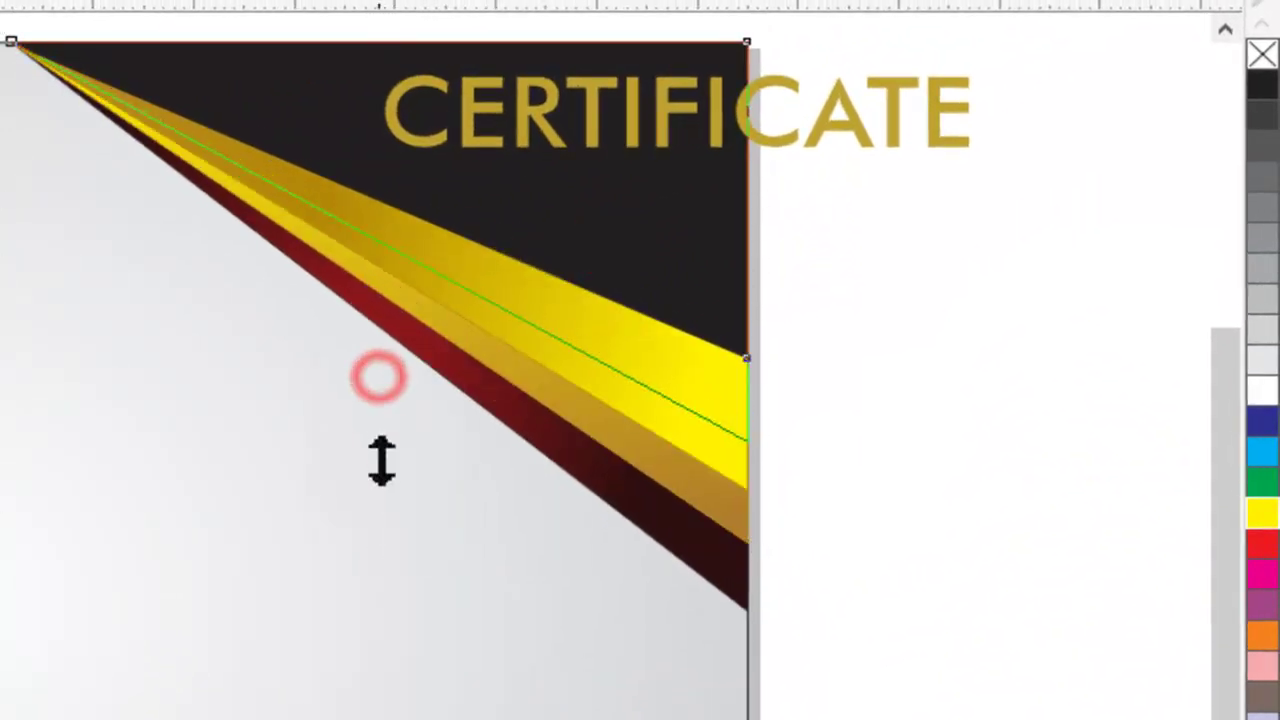
Step: Make the corner swoosh taller and reshape its red and yellow bands
{"action": "left_click", "coordinate": [429, 114]}
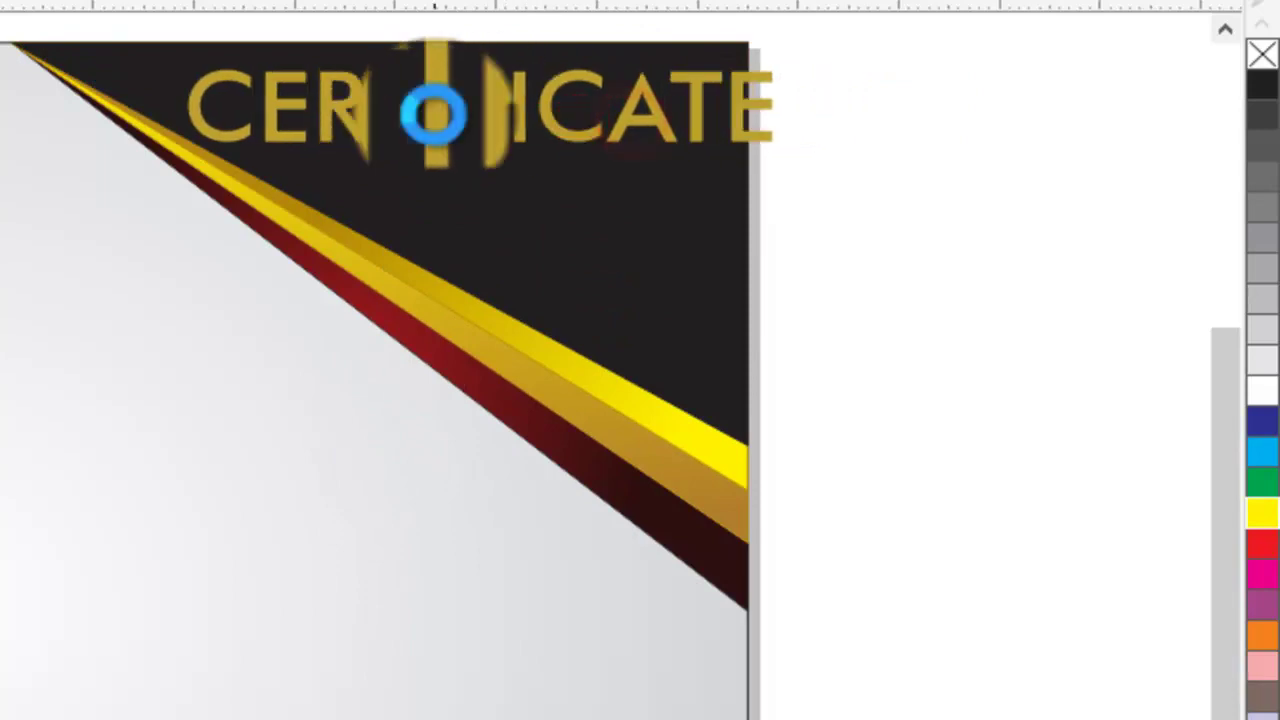
{"action": "left_click_drag", "start_coordinate": [503, 386], "coordinate": [480, 404]}
{"action": "left_click_drag", "start_coordinate": [377, 621], "coordinate": [377, 690]}
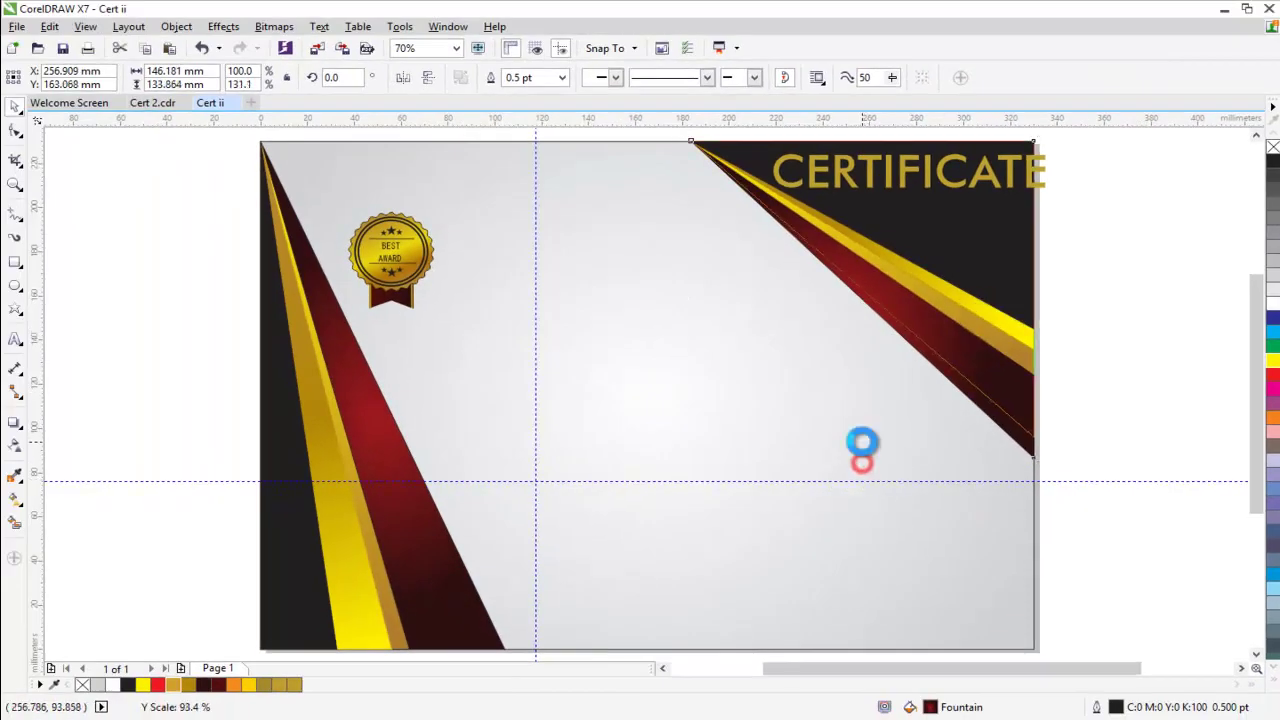
{"action": "left_click_drag", "start_coordinate": [862, 463], "coordinate": [862, 379]}
{"action": "left_click_drag", "start_coordinate": [905, 285], "coordinate": [950, 307]}
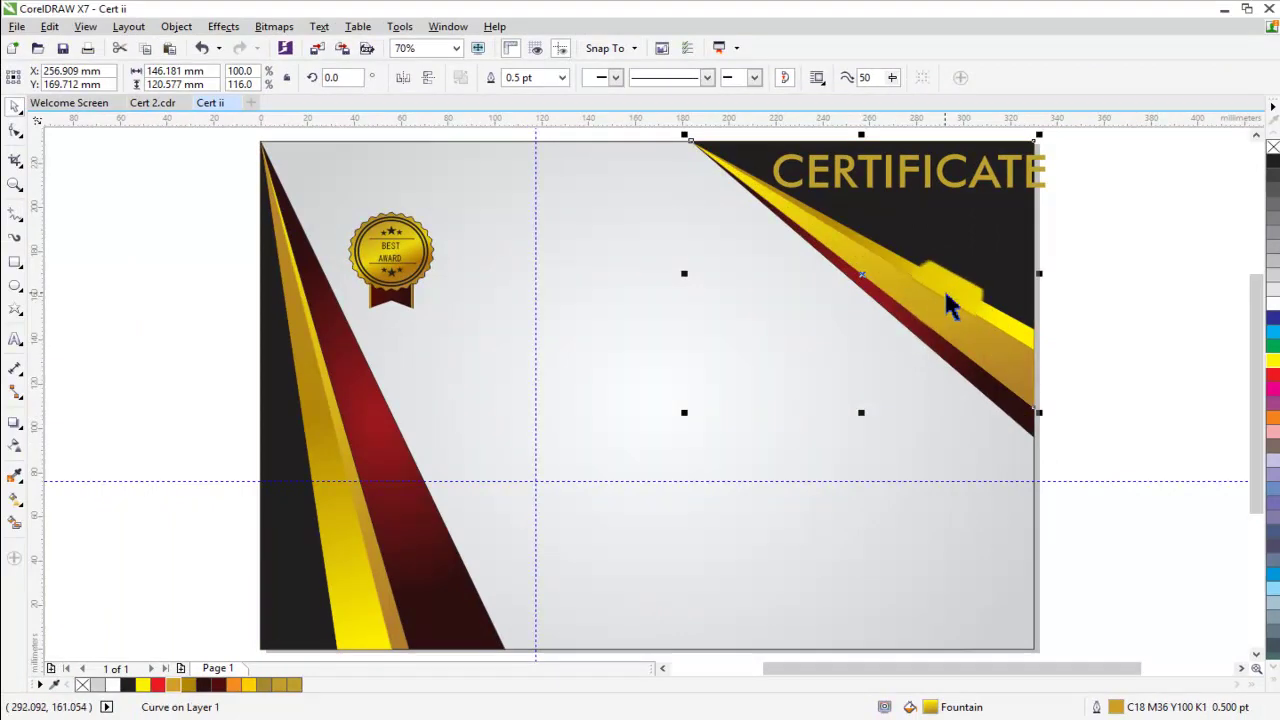
Step: Stretch the black corner shape toward the right edge and reposition the CERTIFICATE heading
{"action": "left_click", "coordinate": [962, 238]}
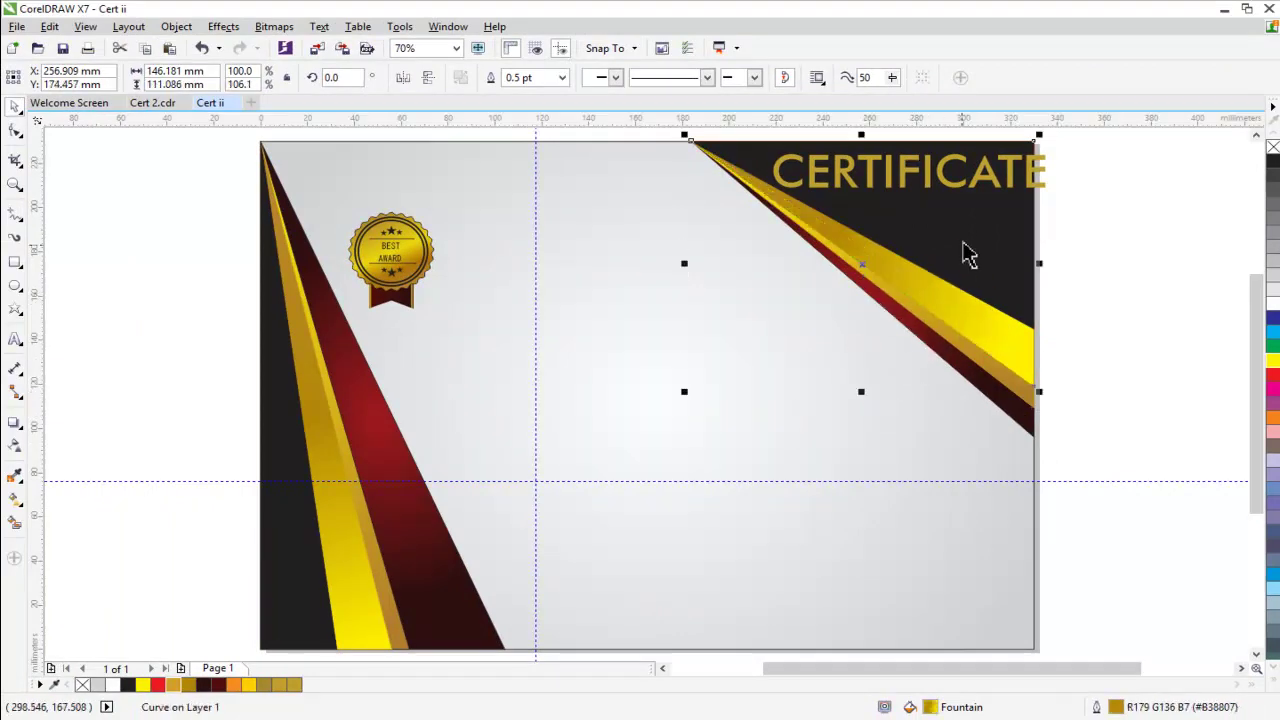
{"action": "left_click", "coordinate": [857, 337]}
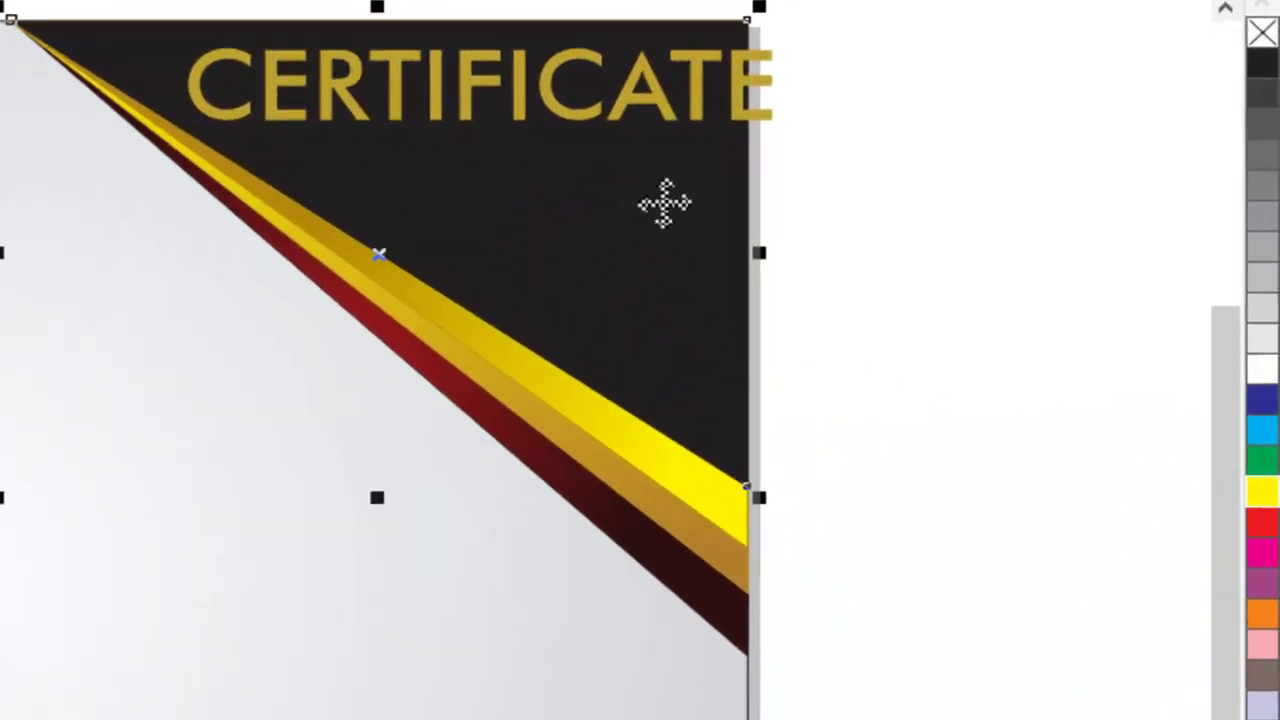
{"action": "left_click_drag", "start_coordinate": [714, 143], "coordinate": [672, 143]}
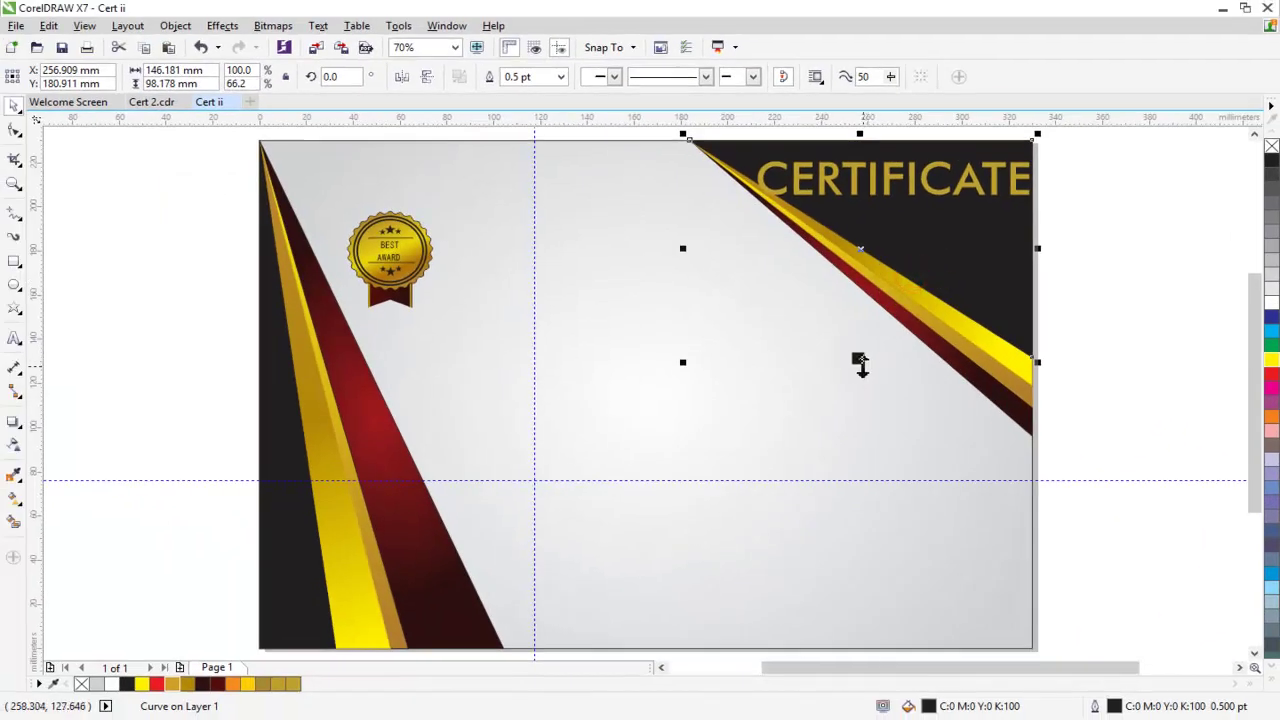
{"action": "left_click_drag", "start_coordinate": [860, 362], "coordinate": [860, 440]}
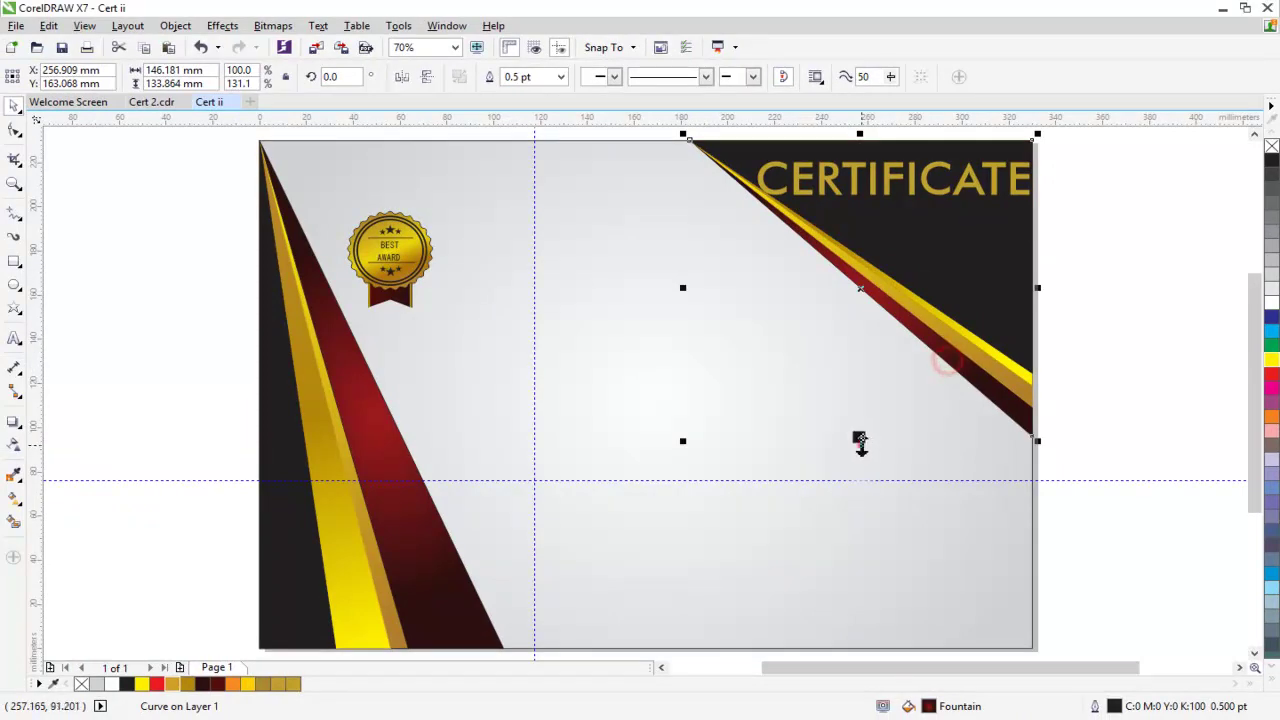
{"action": "left_click_drag", "start_coordinate": [905, 315], "coordinate": [1035, 450]}
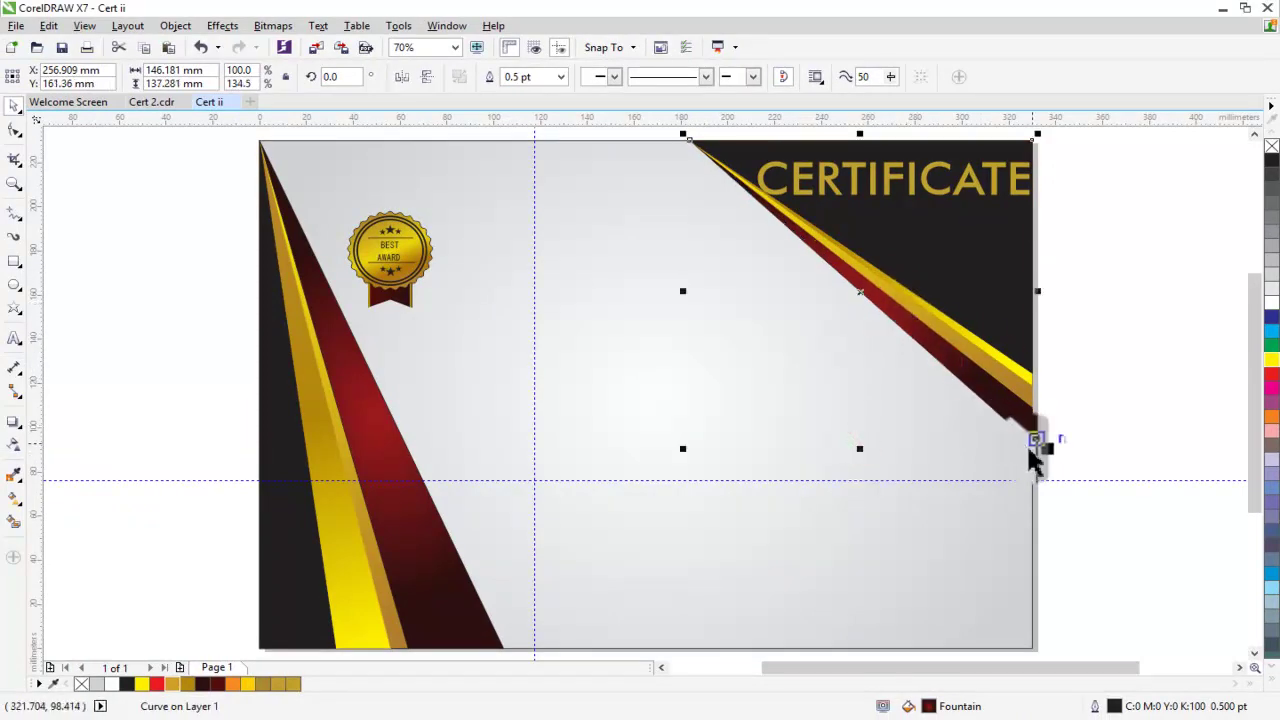
{"action": "left_click", "coordinate": [860, 436]}
{"action": "left_click", "coordinate": [811, 190]}
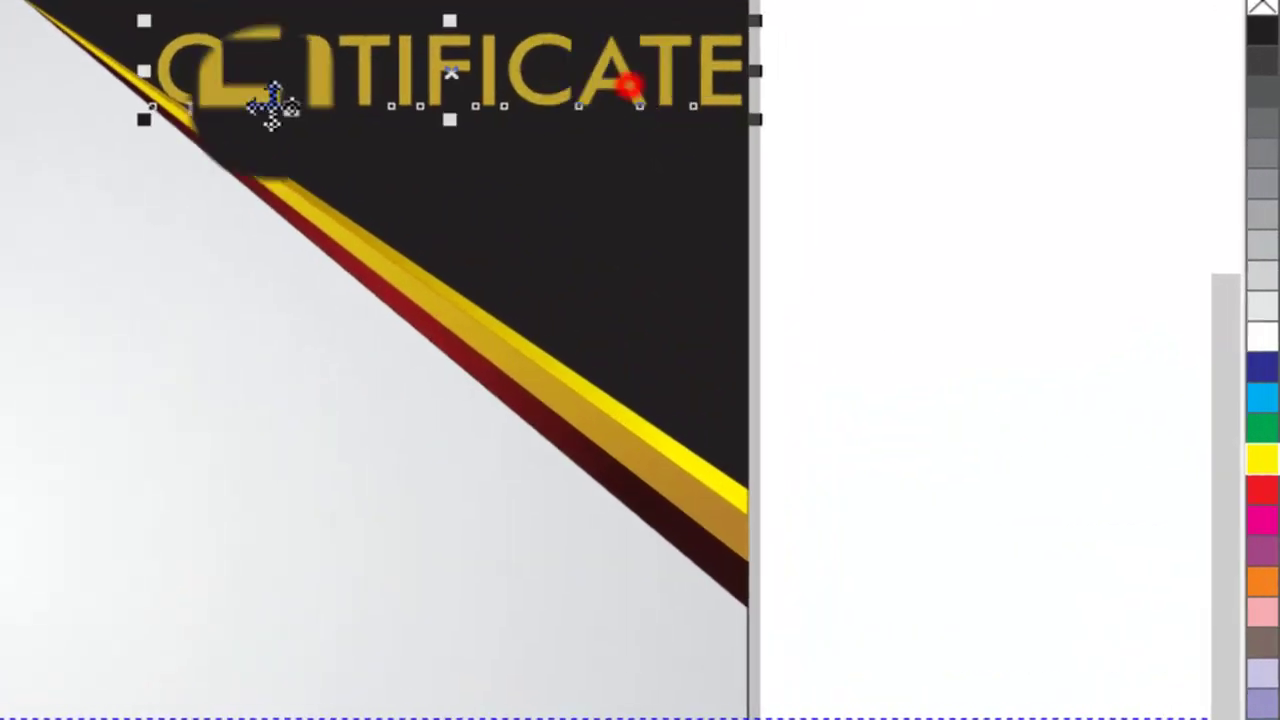
{"action": "left_click_drag", "start_coordinate": [272, 105], "coordinate": [330, 110]}
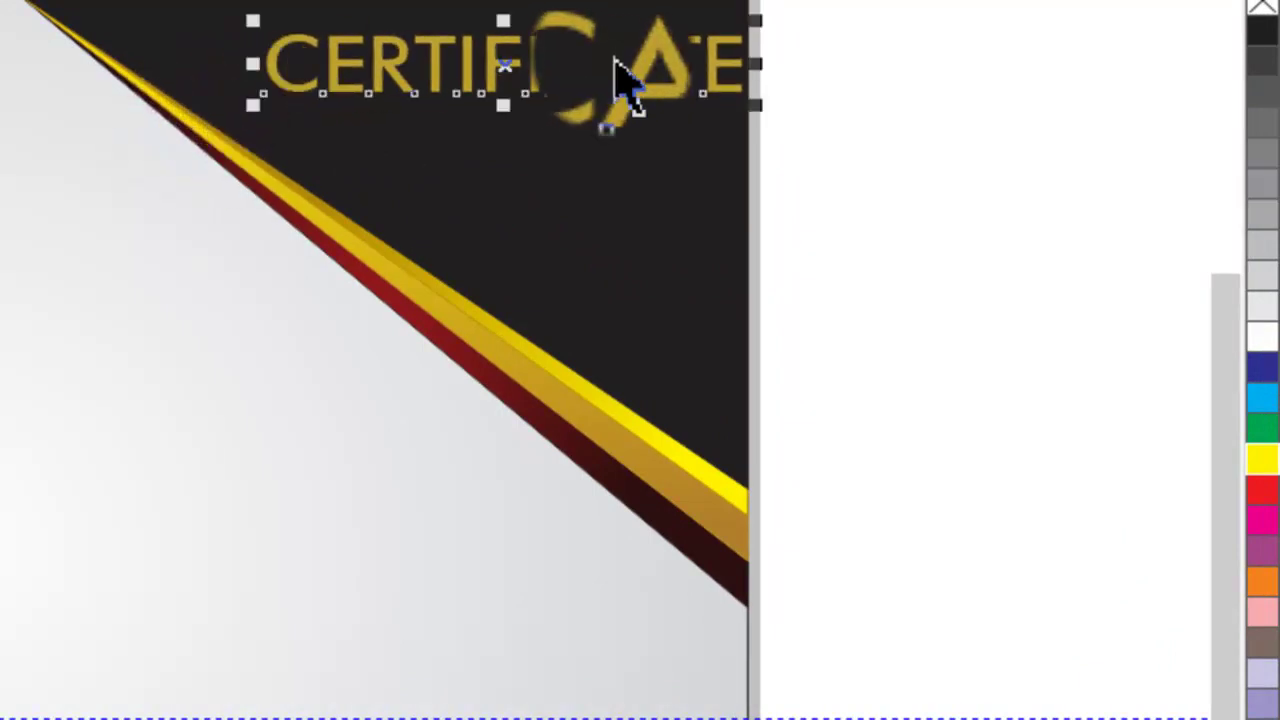
{"action": "left_click_drag", "start_coordinate": [615, 70], "coordinate": [574, 57]}
Step: Raise the bottom of the black corner background shape
{"action": "left_click", "coordinate": [551, 283]}
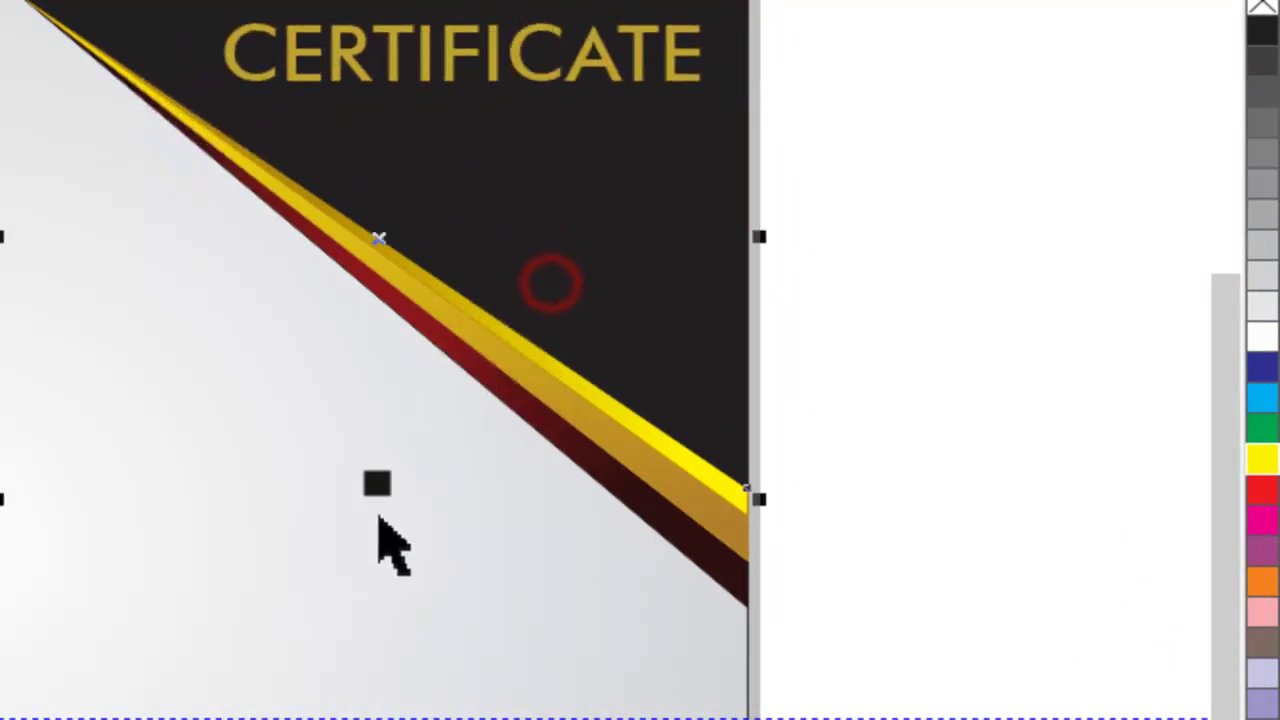
{"action": "left_click_drag", "start_coordinate": [377, 484], "coordinate": [403, 408]}
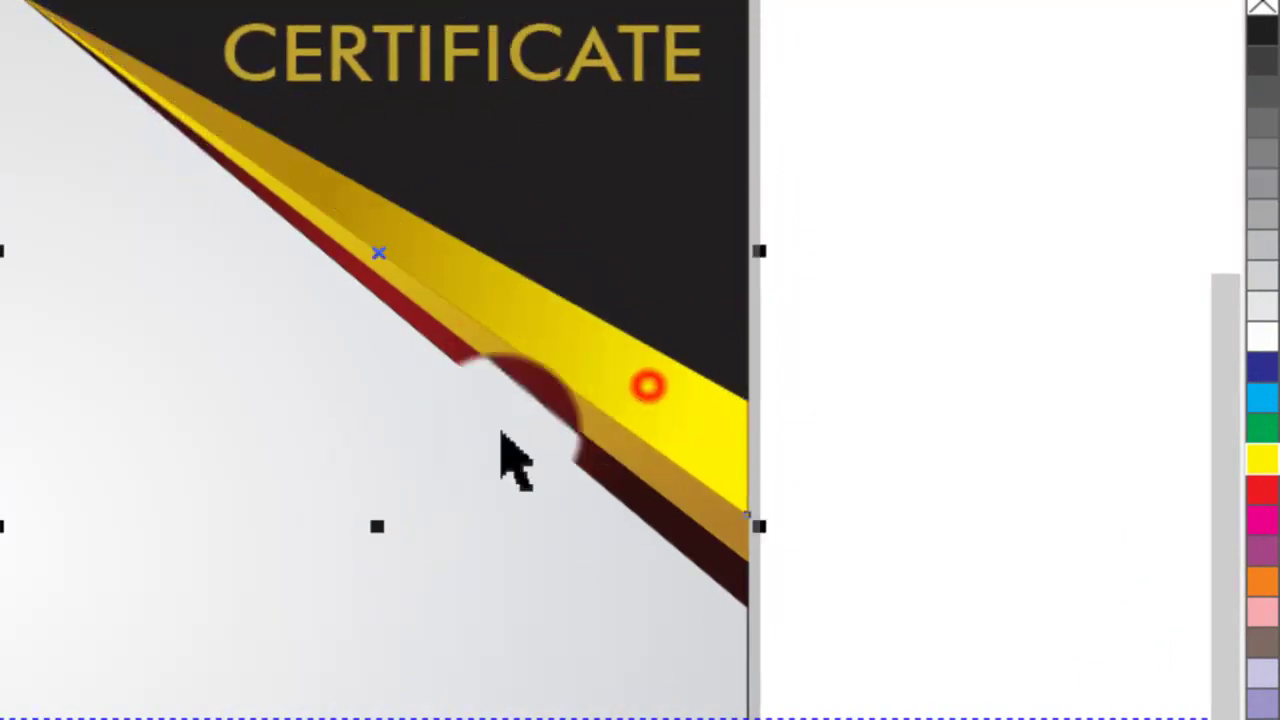
{"action": "left_click_drag", "start_coordinate": [377, 526], "coordinate": [380, 357]}
{"action": "left_click", "coordinate": [600, 223]}
Step: Raise the bottoms of the gold and dark red corner stripes into tapered bands
{"action": "left_click", "coordinate": [686, 434]}
{"action": "left_click_drag", "start_coordinate": [381, 581], "coordinate": [382, 410]}
{"action": "left_click", "coordinate": [623, 318]}
{"action": "left_click", "coordinate": [560, 400]}
{"action": "left_click", "coordinate": [583, 354]}
{"action": "left_click_drag", "start_coordinate": [374, 486], "coordinate": [378, 258]}
{"action": "left_click", "coordinate": [845, 332]}
{"action": "left_click_drag", "start_coordinate": [677, 434], "coordinate": [692, 365]}
{"action": "scroll", "coordinate": [857, 394], "scroll_direction": "down", "scroll_amount": 3}
{"action": "left_click", "coordinate": [1163, 280]}
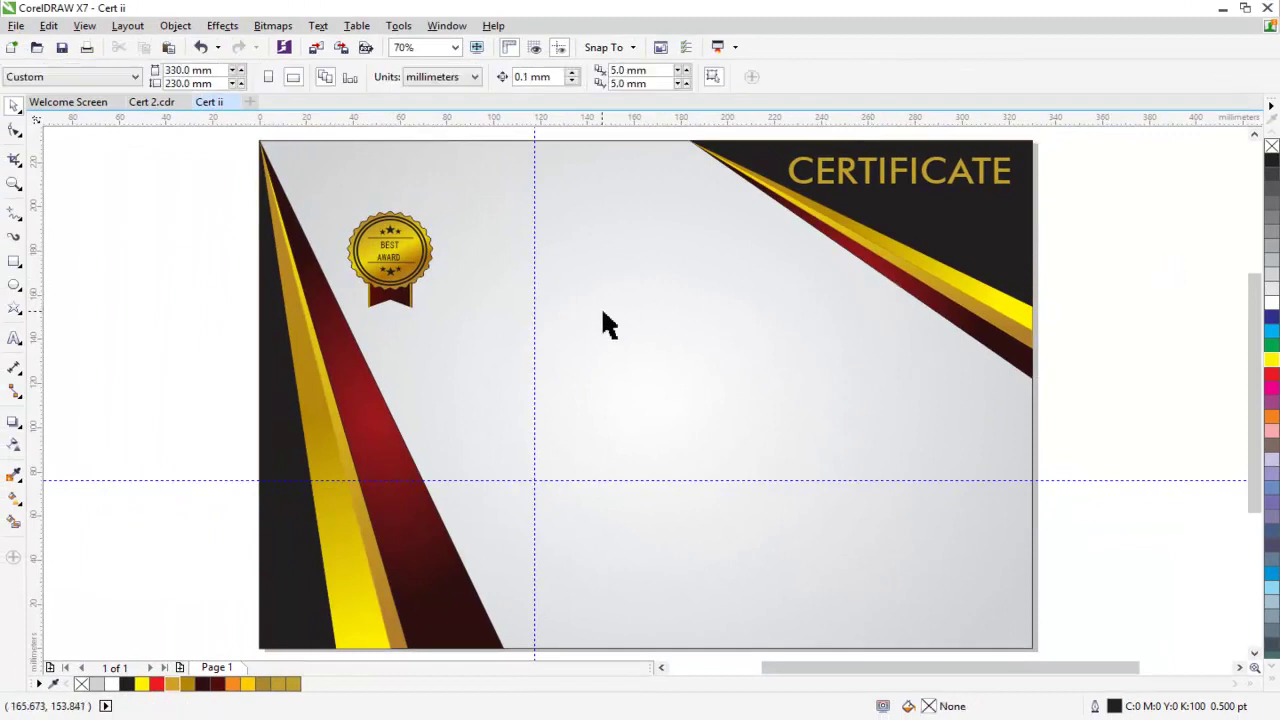
Step: Add a second vertical guideline across the page from the left ruler
{"action": "left_click", "coordinate": [212, 433]}
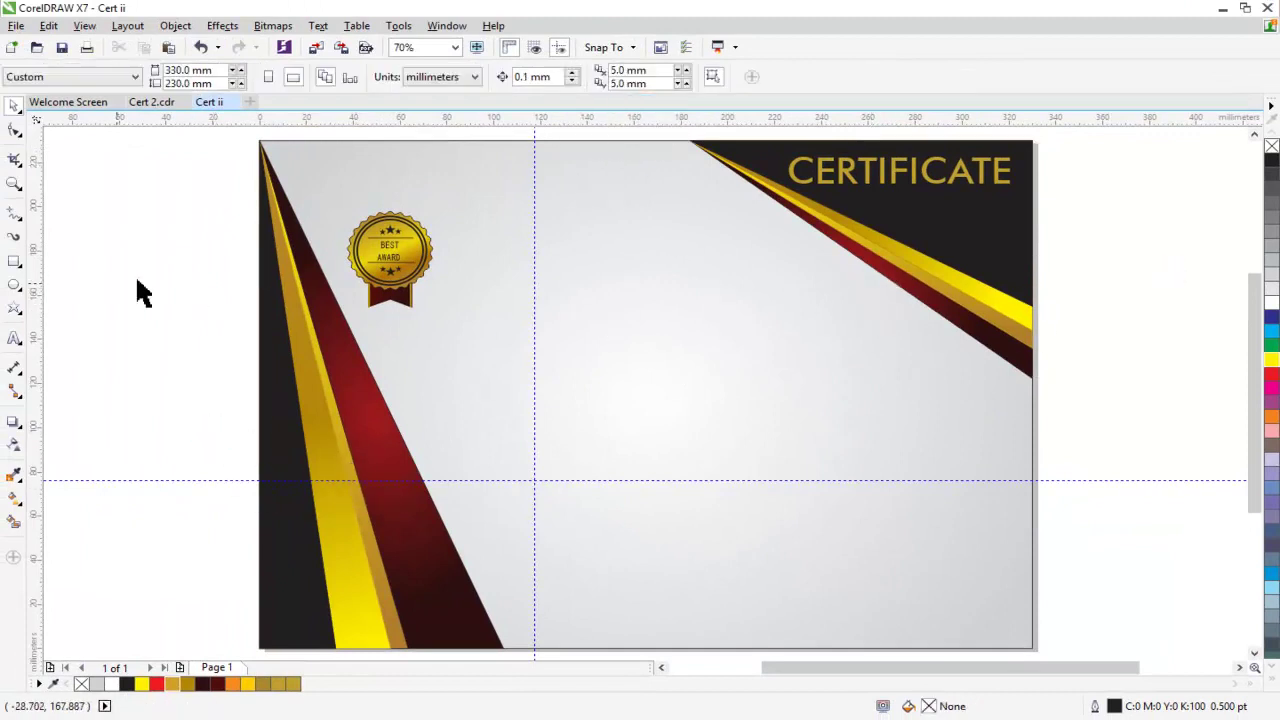
{"action": "left_click_drag", "start_coordinate": [36, 305], "coordinate": [645, 381]}
{"action": "left_click", "coordinate": [1181, 386]}
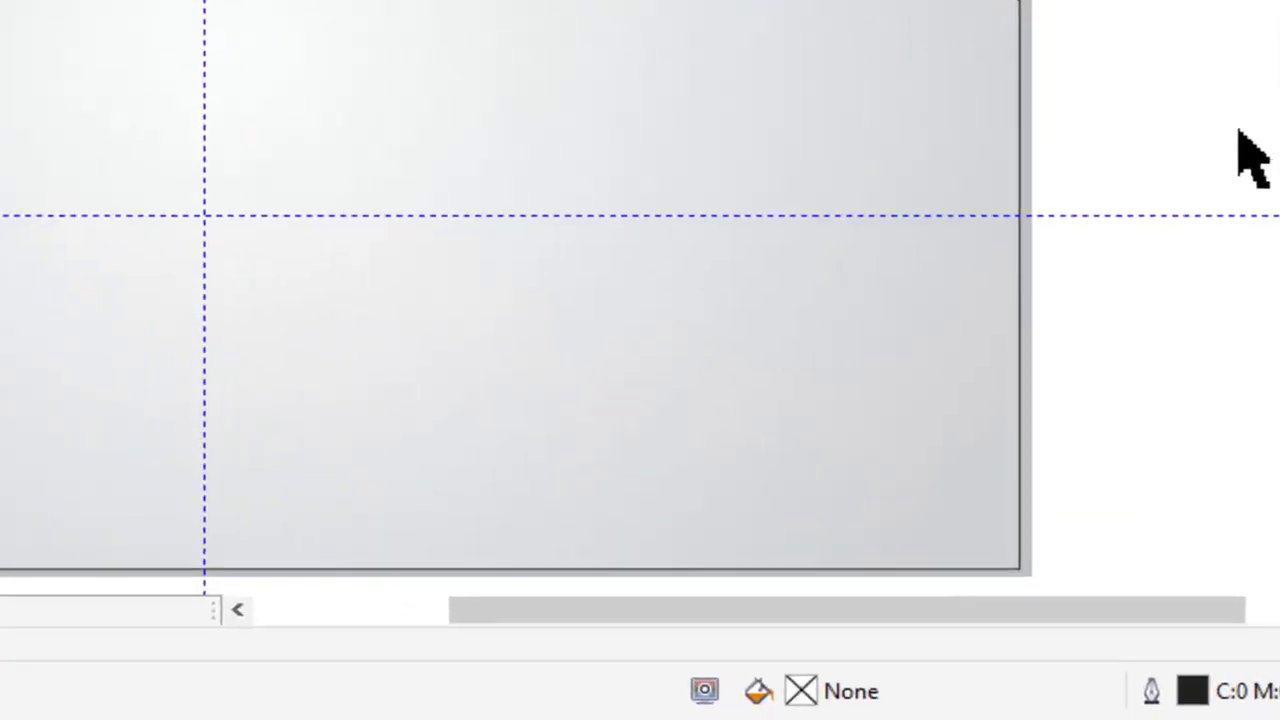
{"action": "left_click", "coordinate": [1136, 437]}
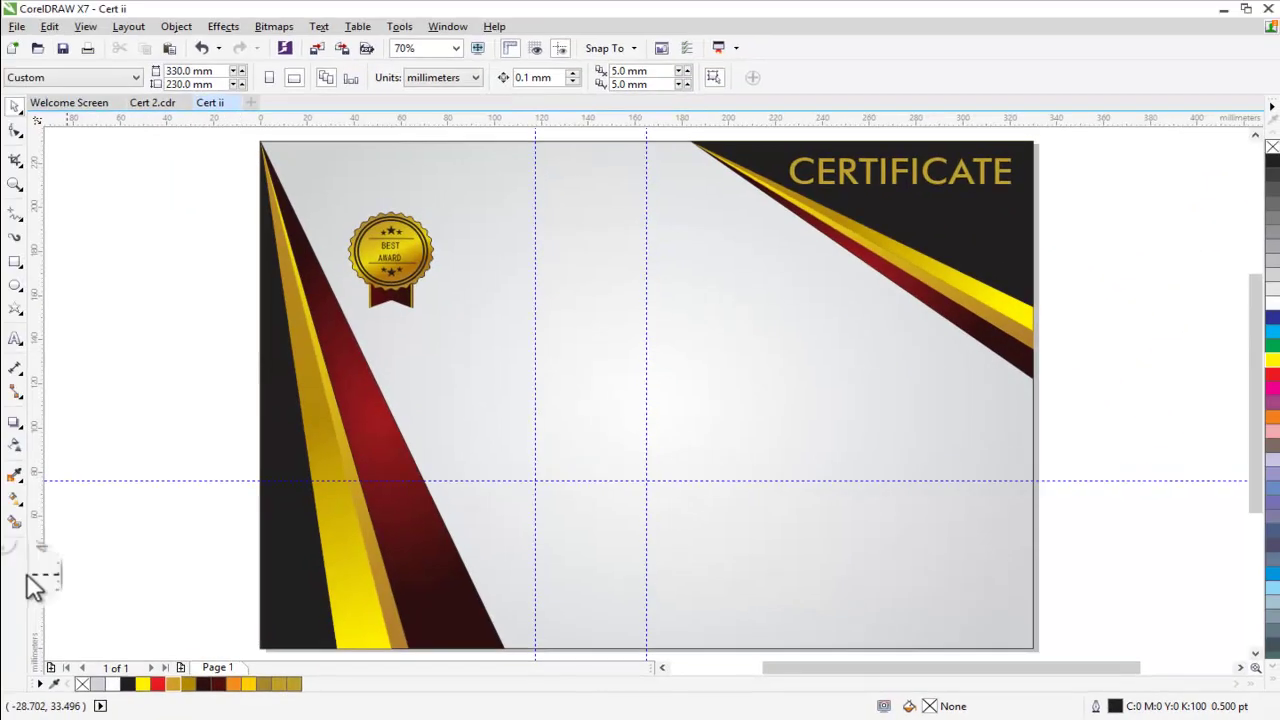
Step: Add the text line 'This Certificate of Award is proudly offered To' below the heading
{"action": "left_click", "coordinate": [15, 338]}
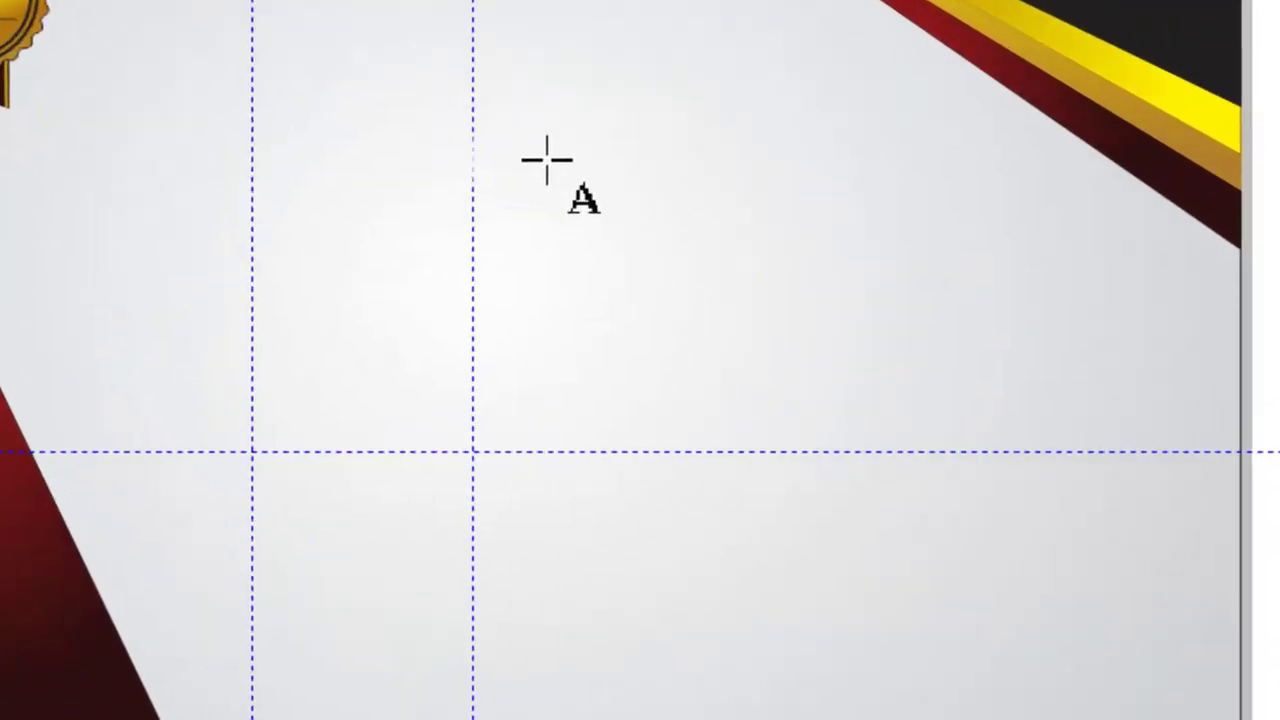
{"action": "left_click", "coordinate": [666, 334]}
{"action": "left_click", "coordinate": [123, 114]}
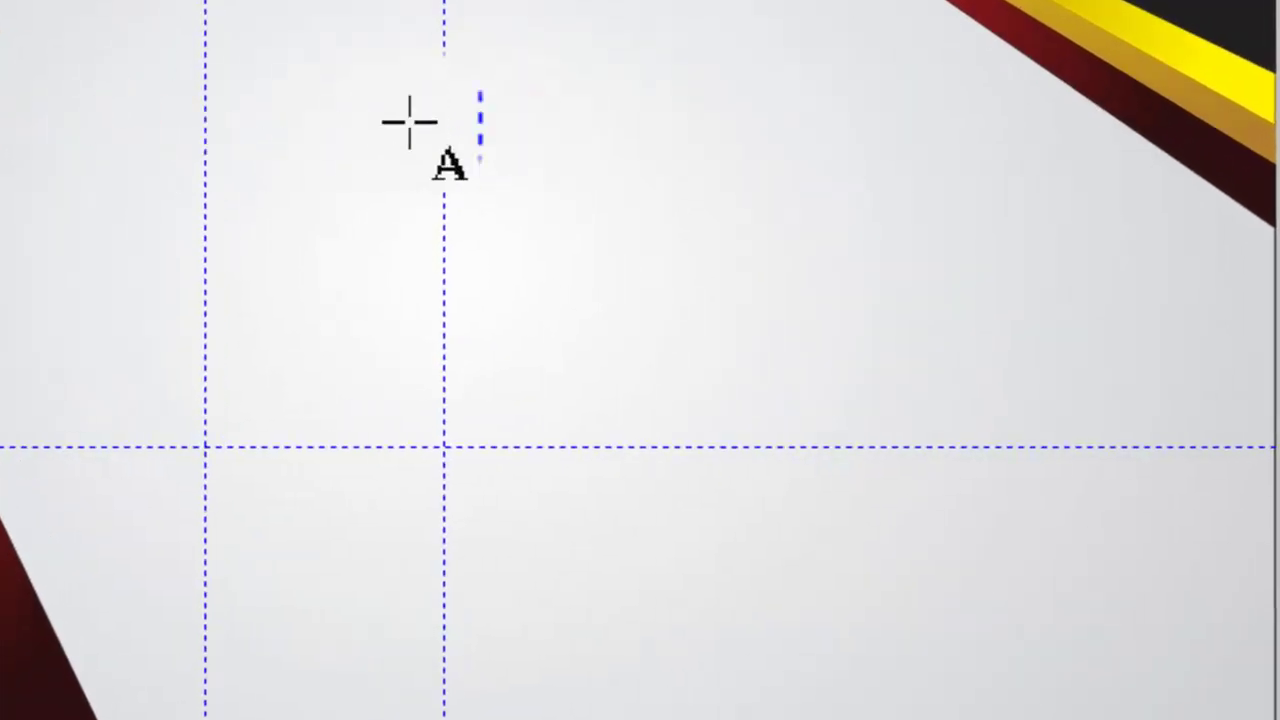
{"action": "type", "text": "This C"}
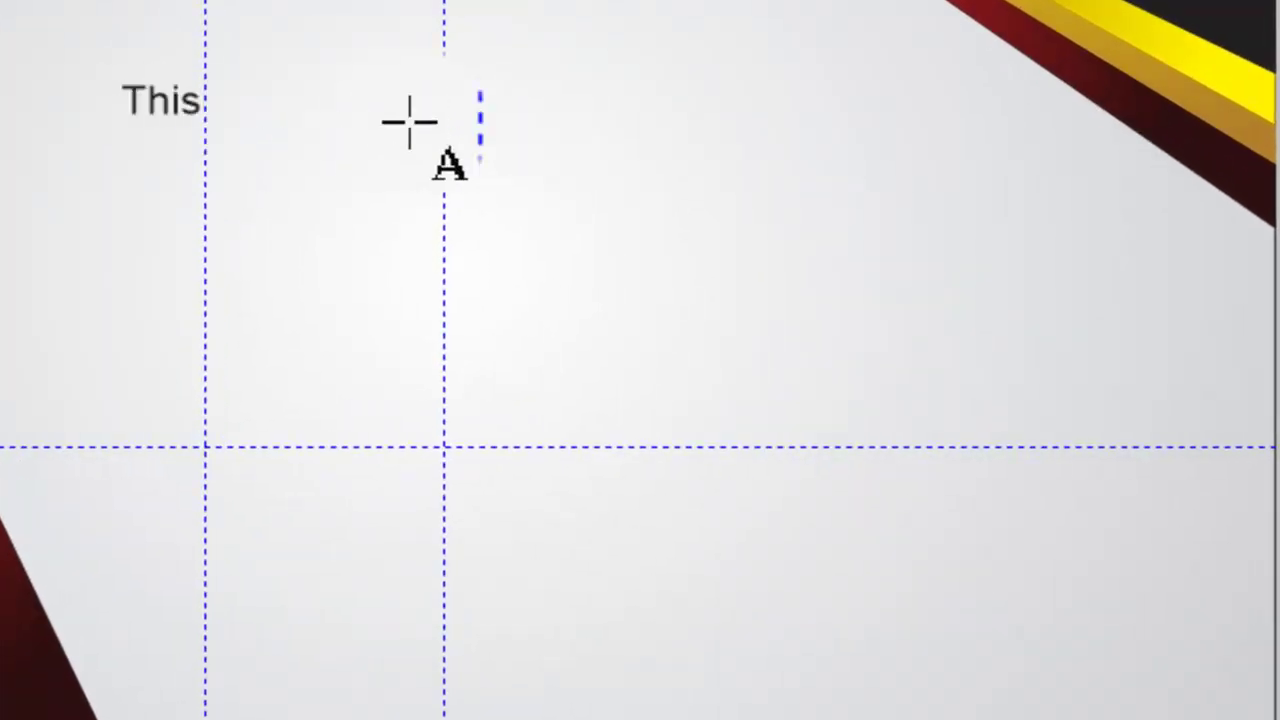
{"action": "type", "text": "erti"}
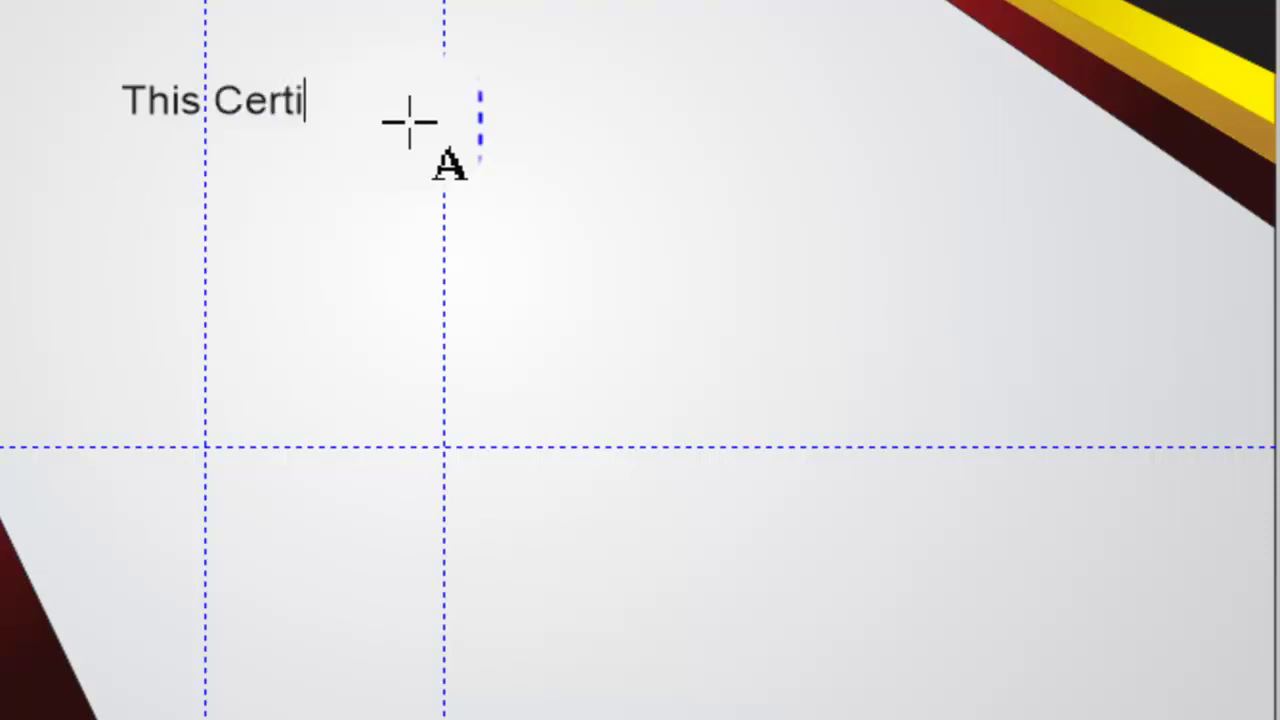
{"action": "type", "text": "fic"}
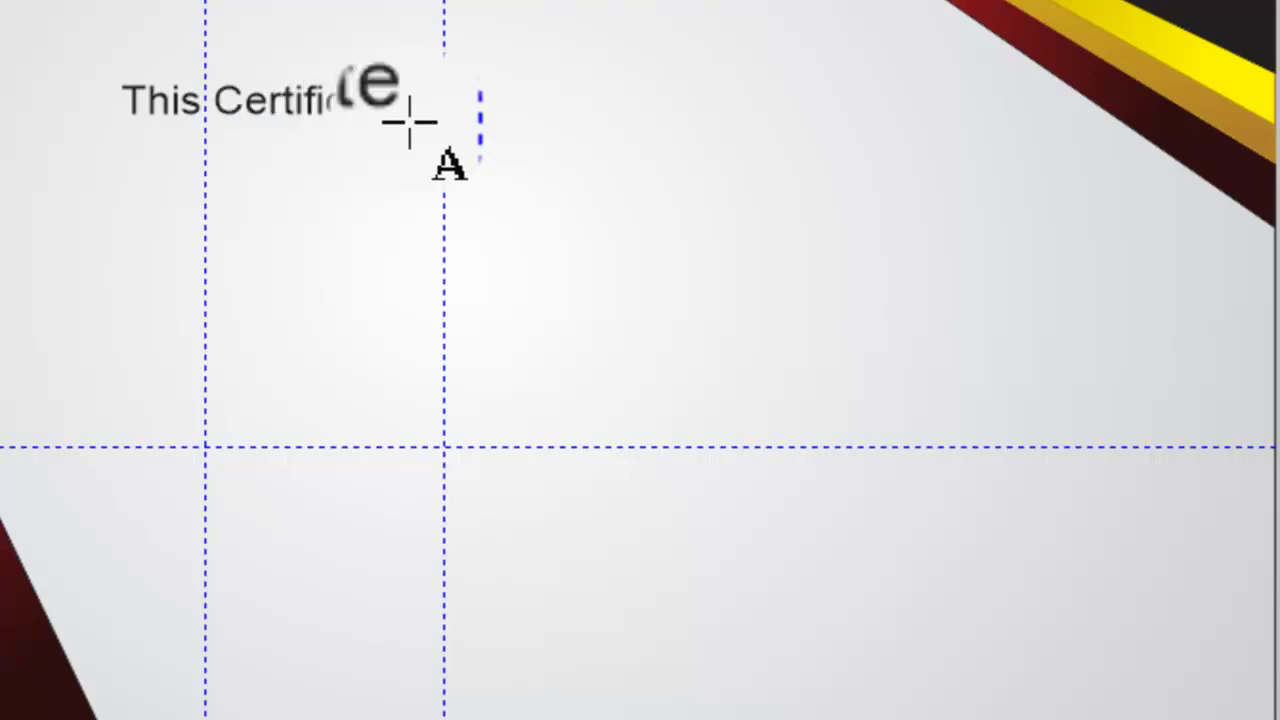
{"action": "type", "text": "ate o"}
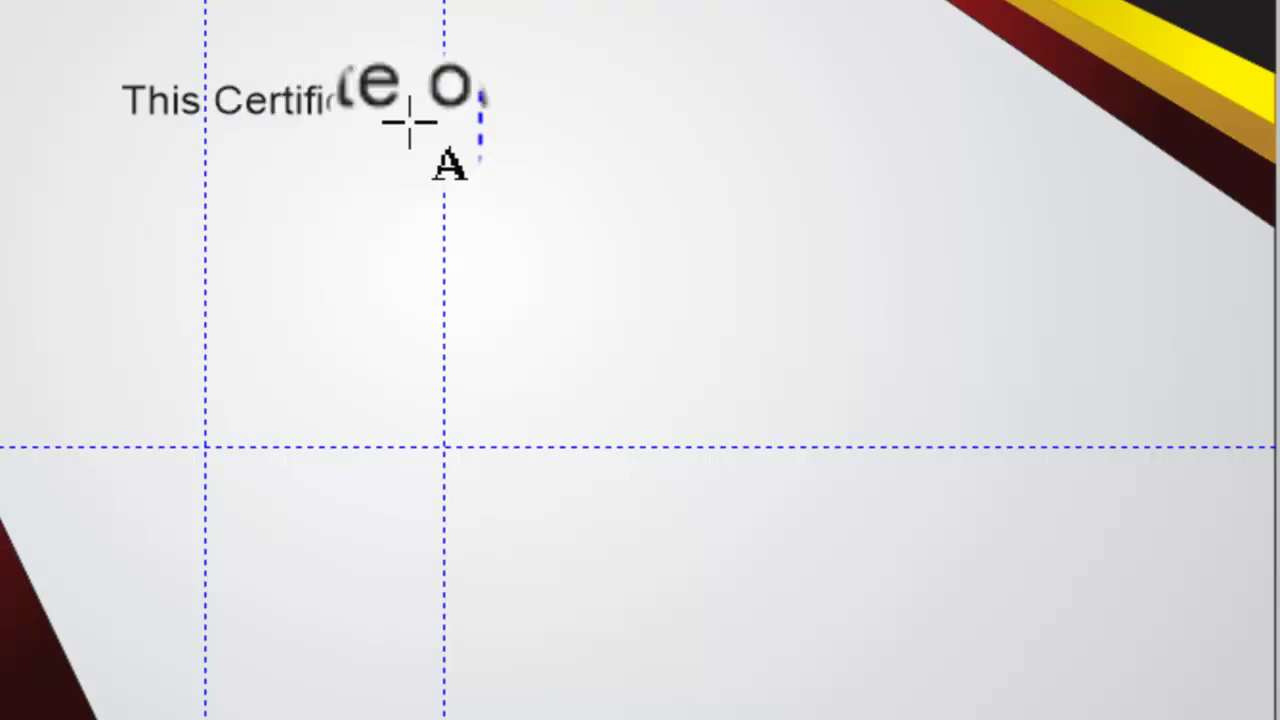
{"action": "type", "text": "f Award is"}
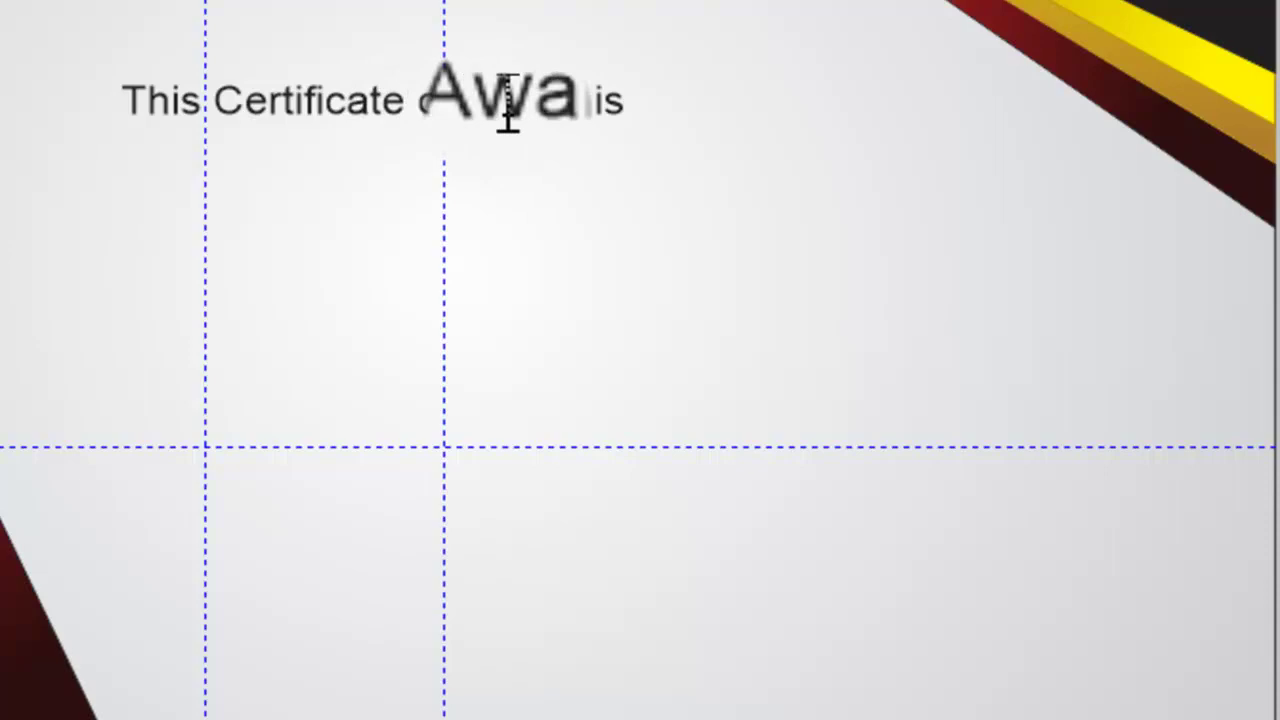
{"action": "type", "text": "pro"}
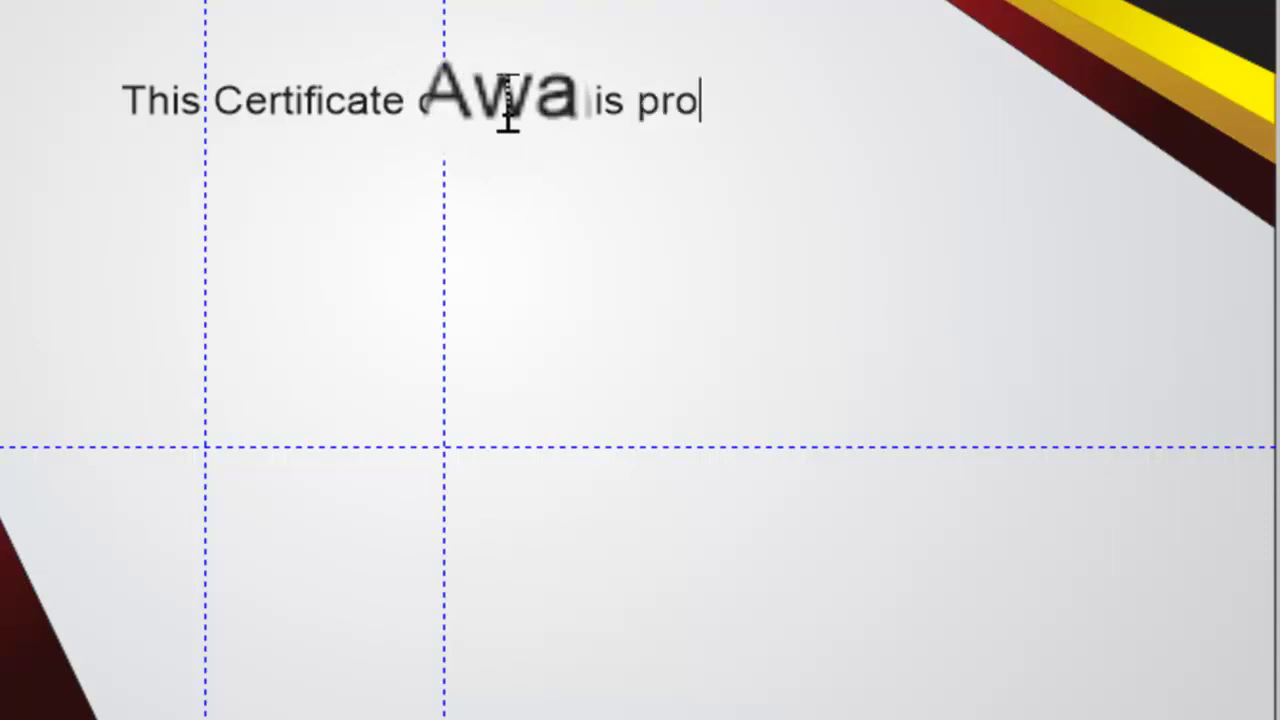
{"action": "type", "text": "udly "}
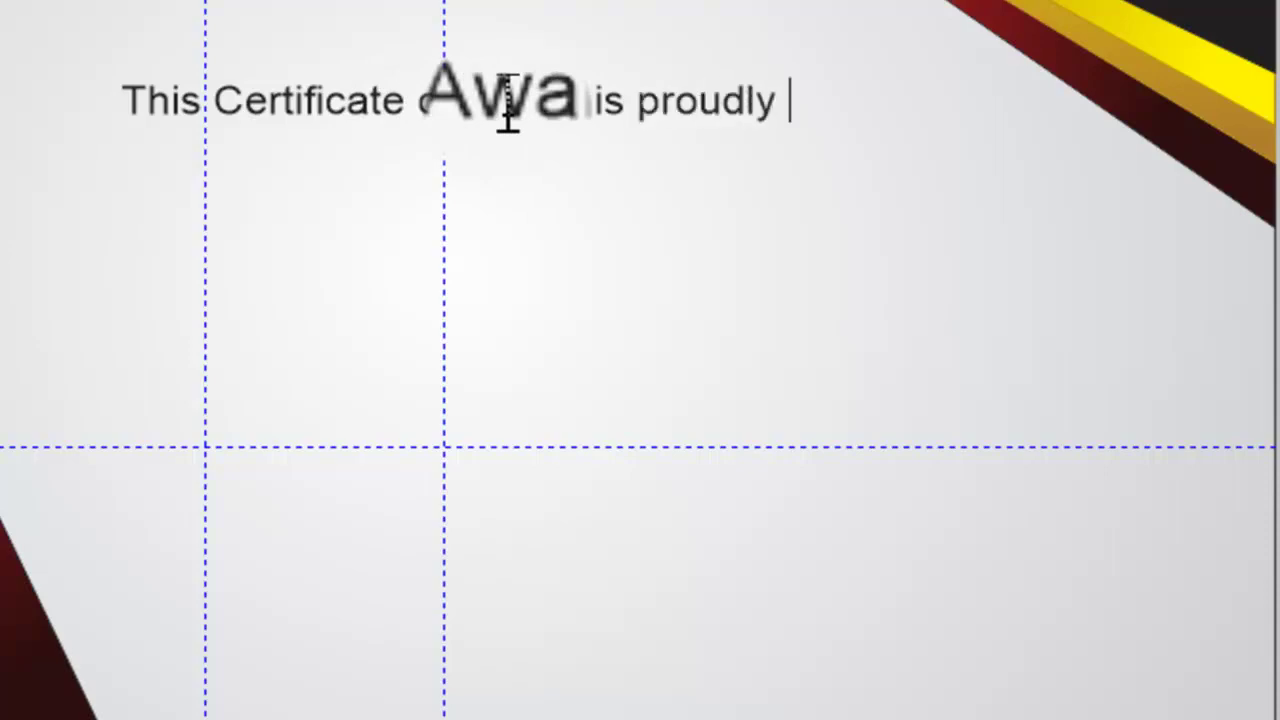
{"action": "type", "text": "offered To"}
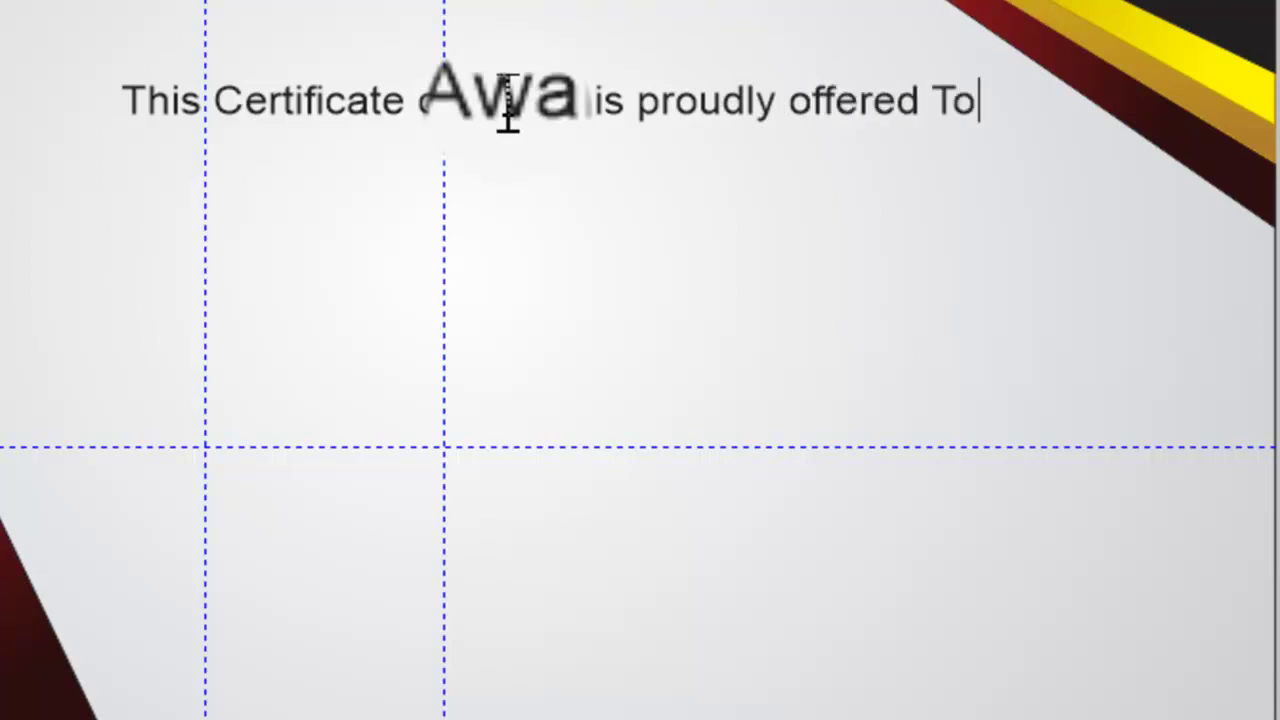
{"action": "key", "text": "ctrl+space"}
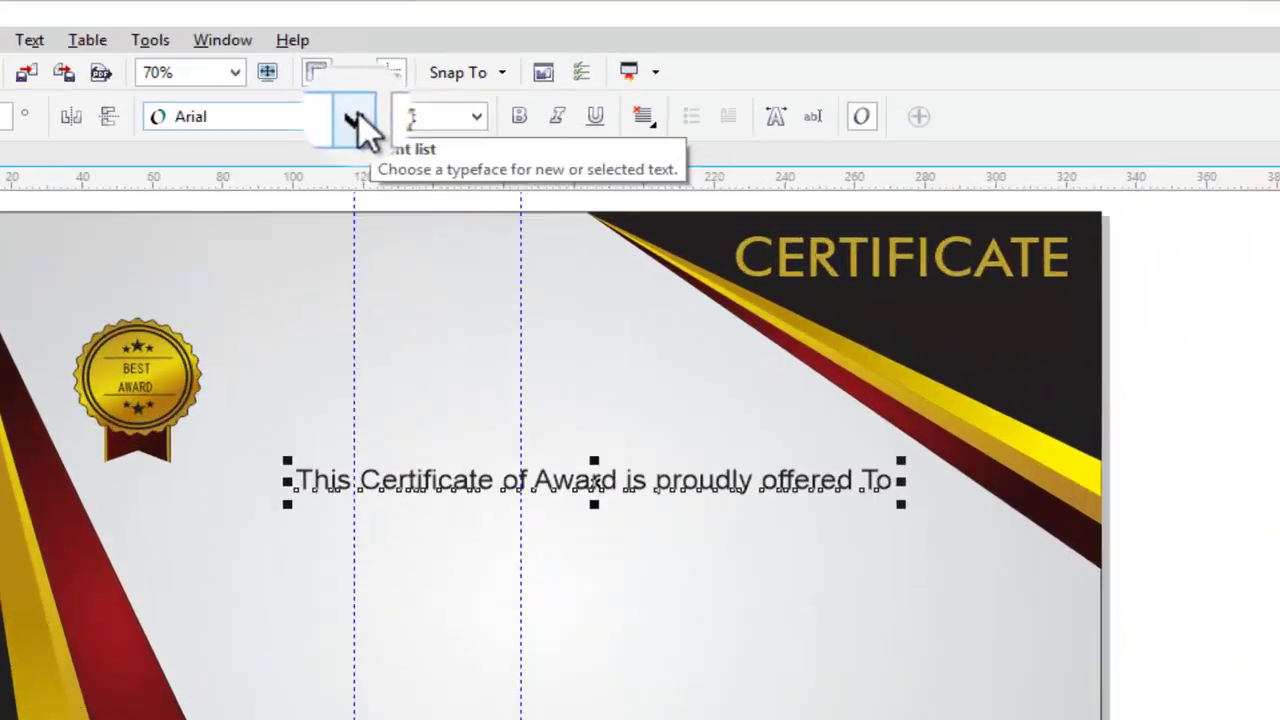
Step: Set the award line in GeoSlab703 MdCn BT and enlarge it slightly
{"action": "mouse_move", "coordinate": [357, 118]}
{"action": "left_click", "coordinate": [537, 78]}
{"action": "type", "text": "g"}
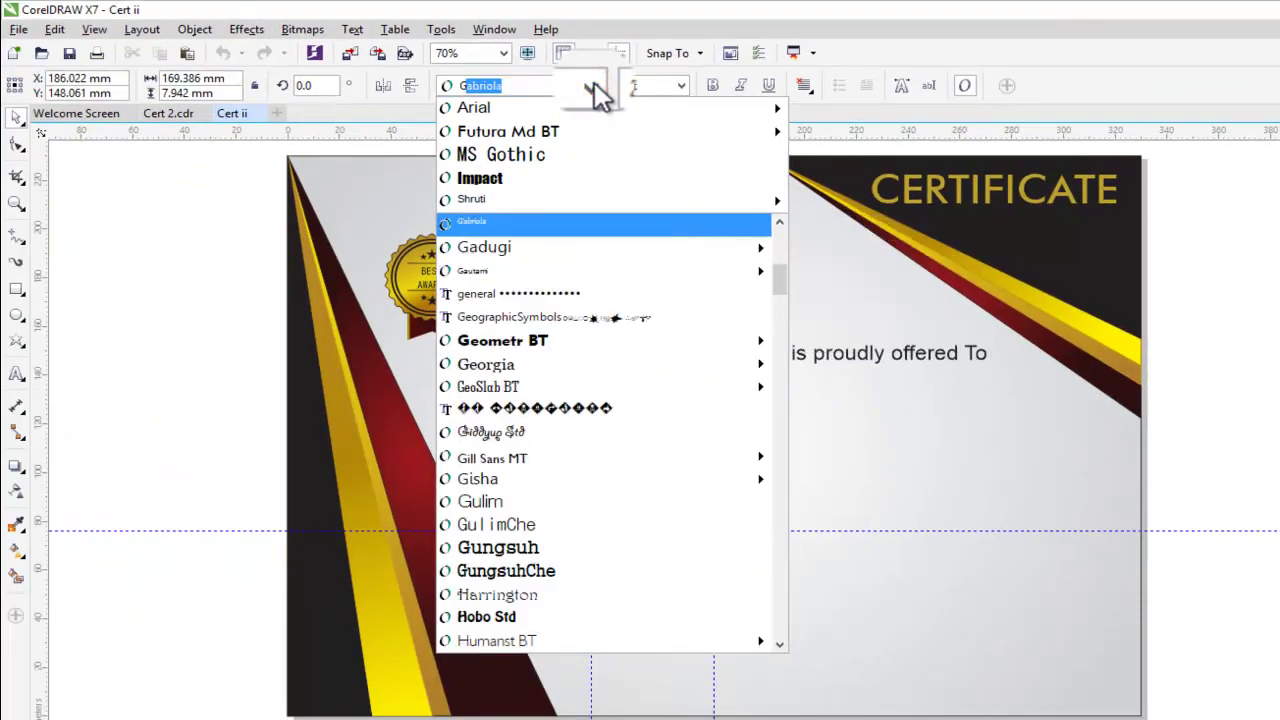
{"action": "type", "text": "eo"}
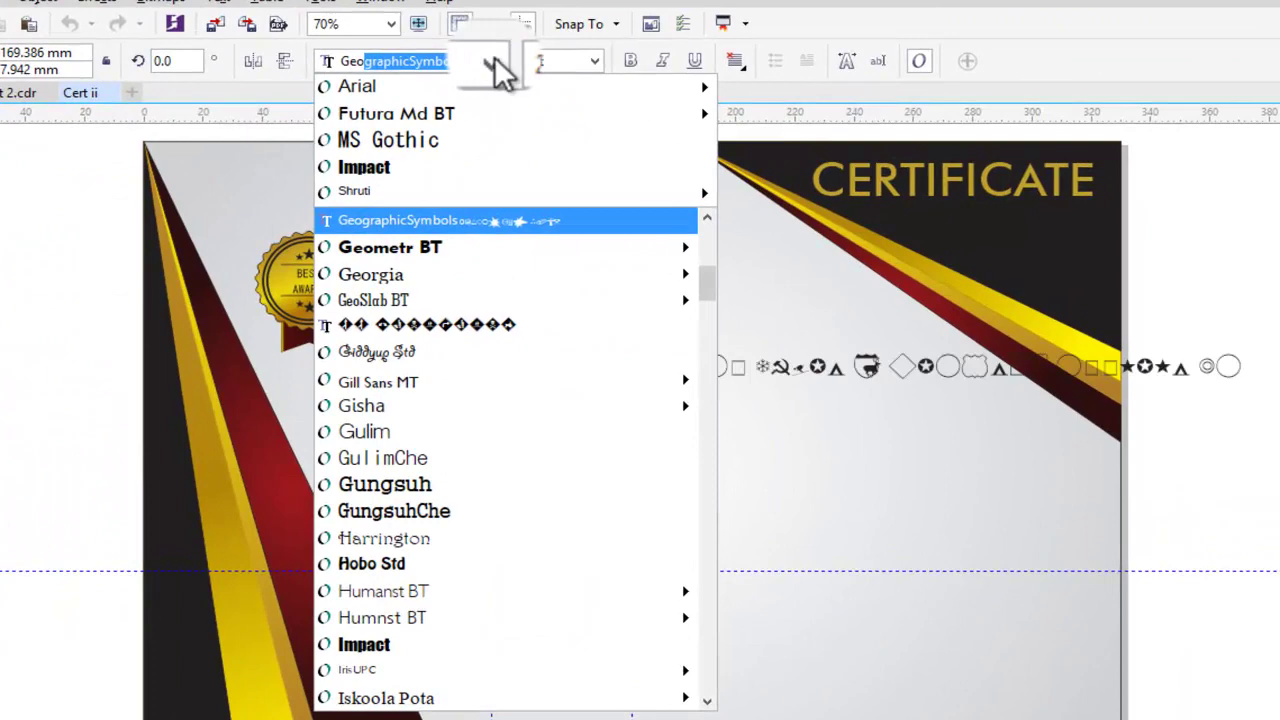
{"action": "type", "text": "s"}
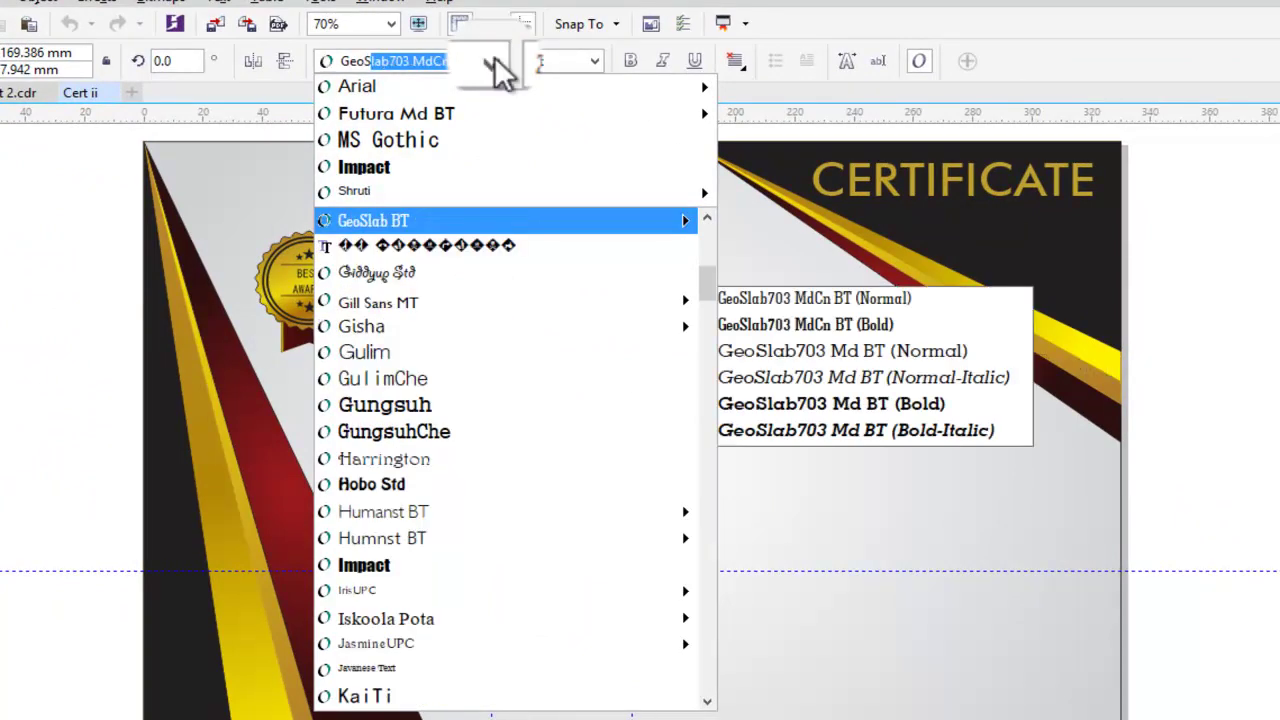
{"action": "key", "text": "Return"}
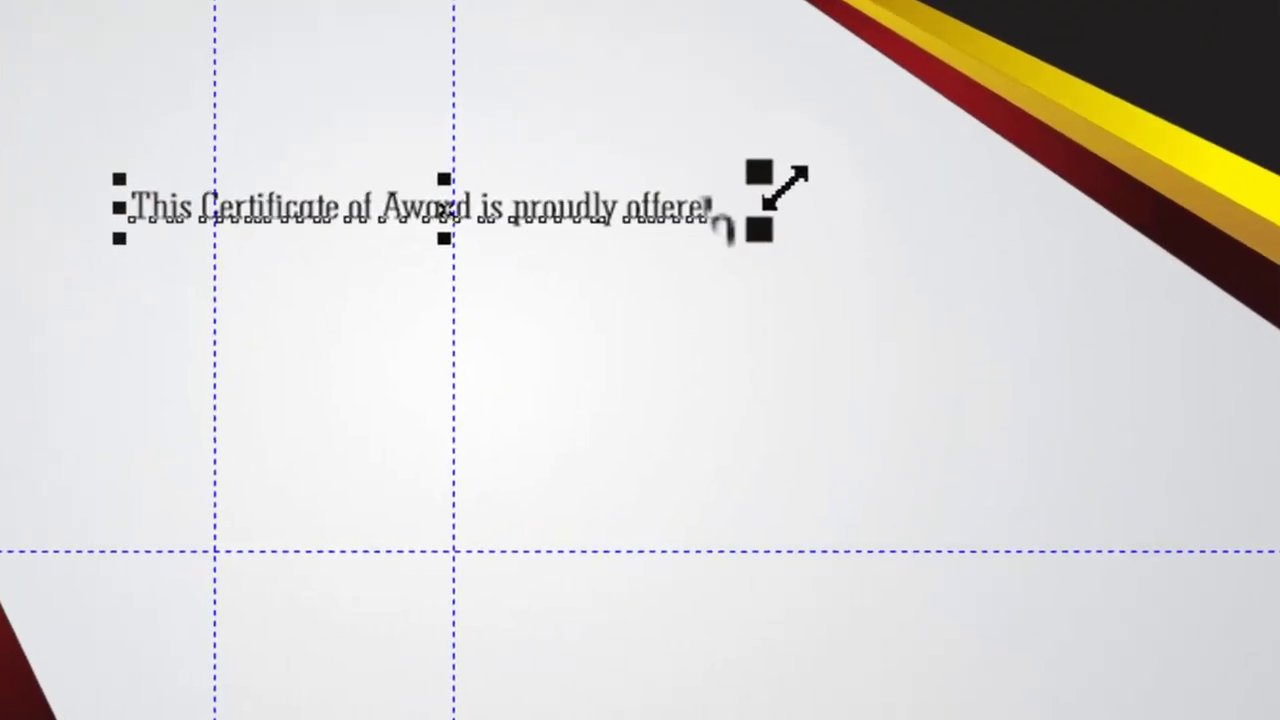
{"action": "left_click_drag", "start_coordinate": [822, 357], "coordinate": [850, 353]}
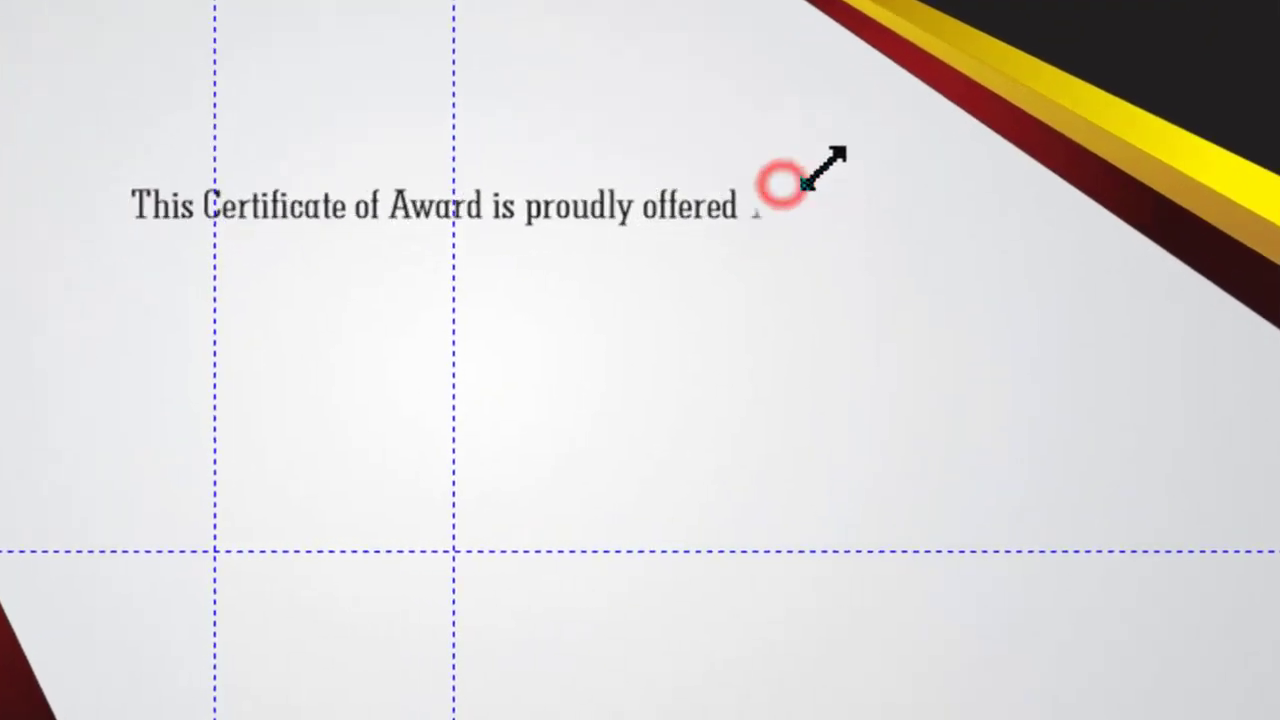
{"action": "left_click", "coordinate": [764, 201]}
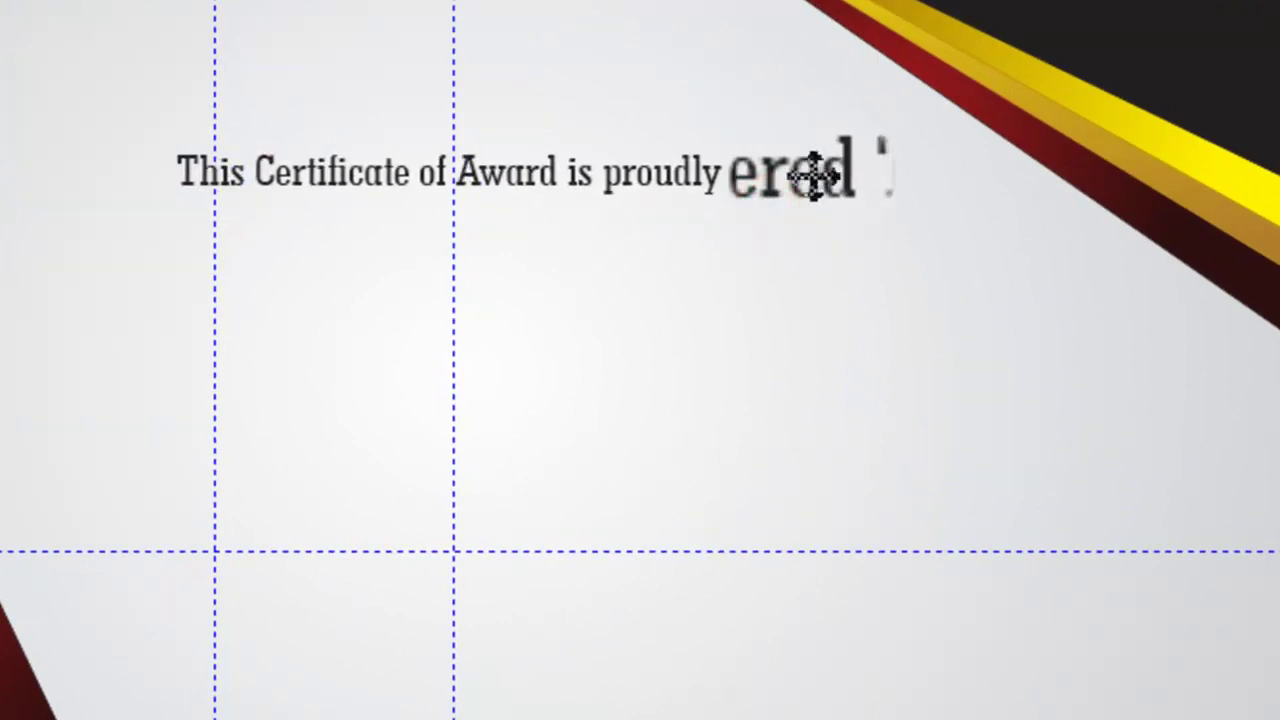
Step: Stretch the top-right stripe further down and widen the left diagonal stripe
{"action": "left_click", "coordinate": [967, 110]}
{"action": "left_click_drag", "start_coordinate": [913, 331], "coordinate": [913, 360]}
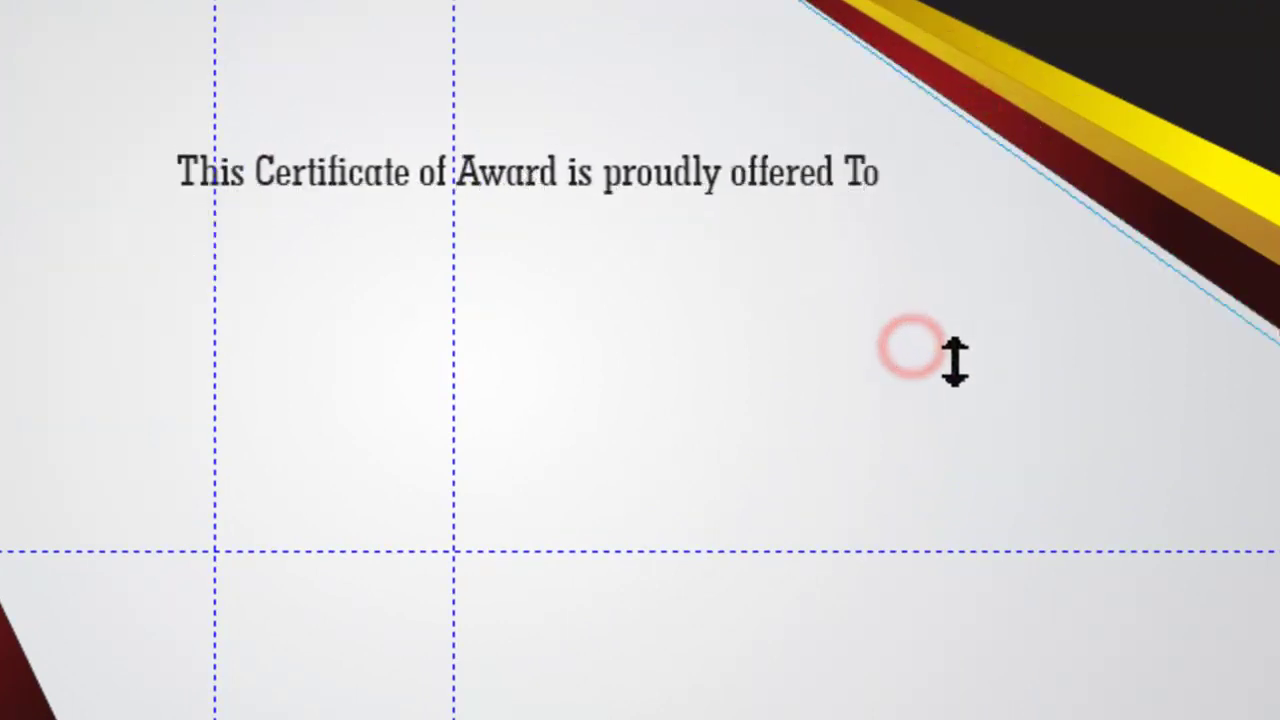
{"action": "left_click", "coordinate": [157, 363]}
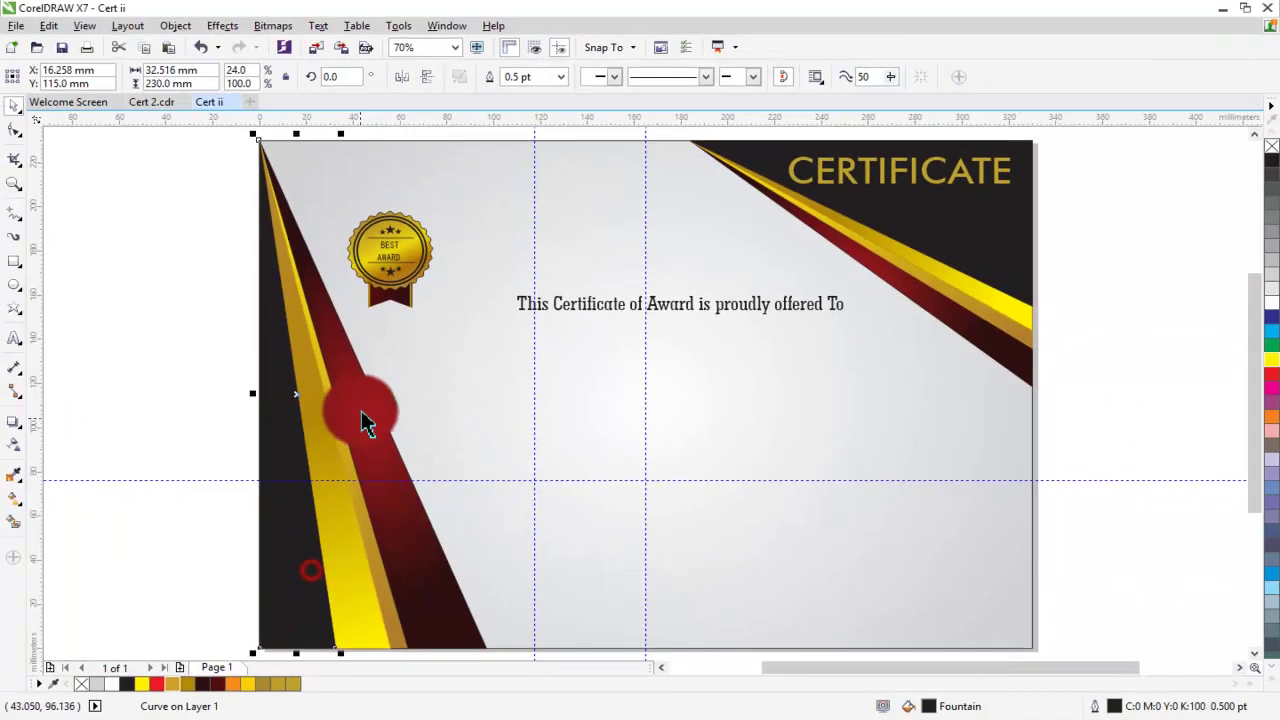
{"action": "mouse_move", "coordinate": [363, 423]}
{"action": "left_mouse_down"}
{"action": "mouse_move", "coordinate": [334, 392]}
{"action": "mouse_move", "coordinate": [384, 393]}
{"action": "left_mouse_up"}
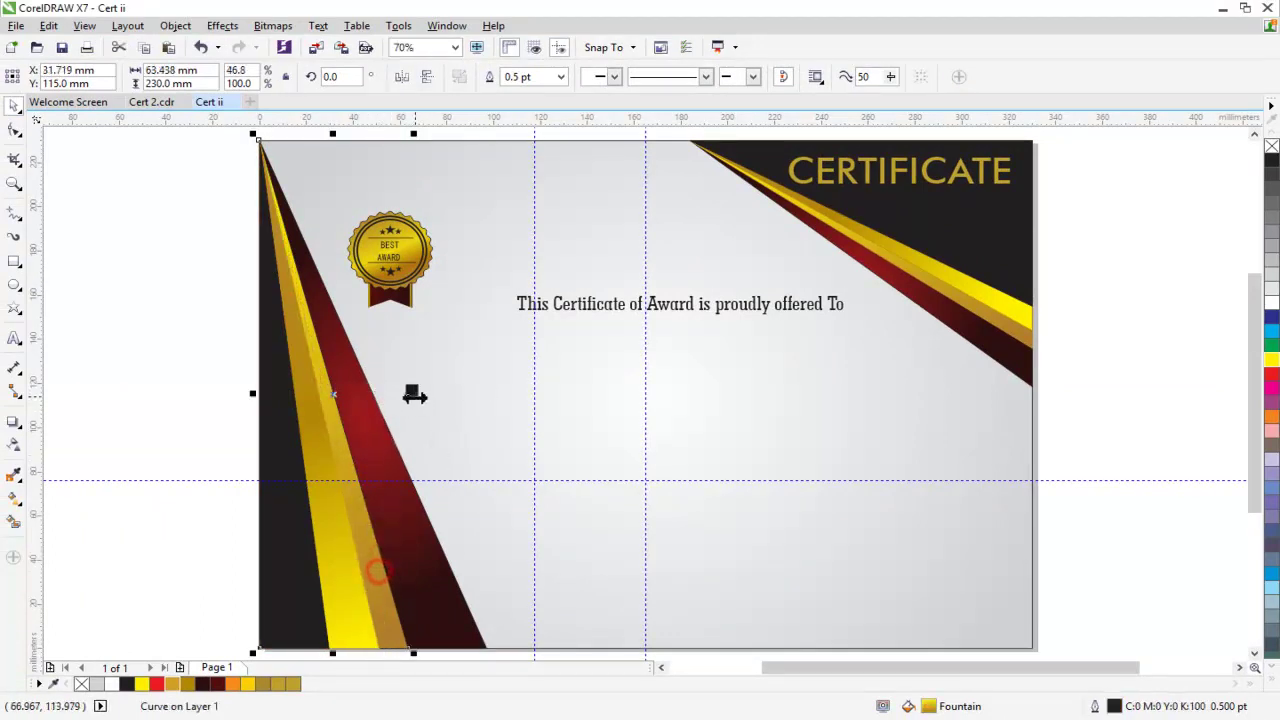
{"action": "mouse_move", "coordinate": [384, 393]}
{"action": "left_mouse_down"}
{"action": "mouse_move", "coordinate": [480, 410]}
{"action": "mouse_move", "coordinate": [491, 394]}
{"action": "left_mouse_up"}
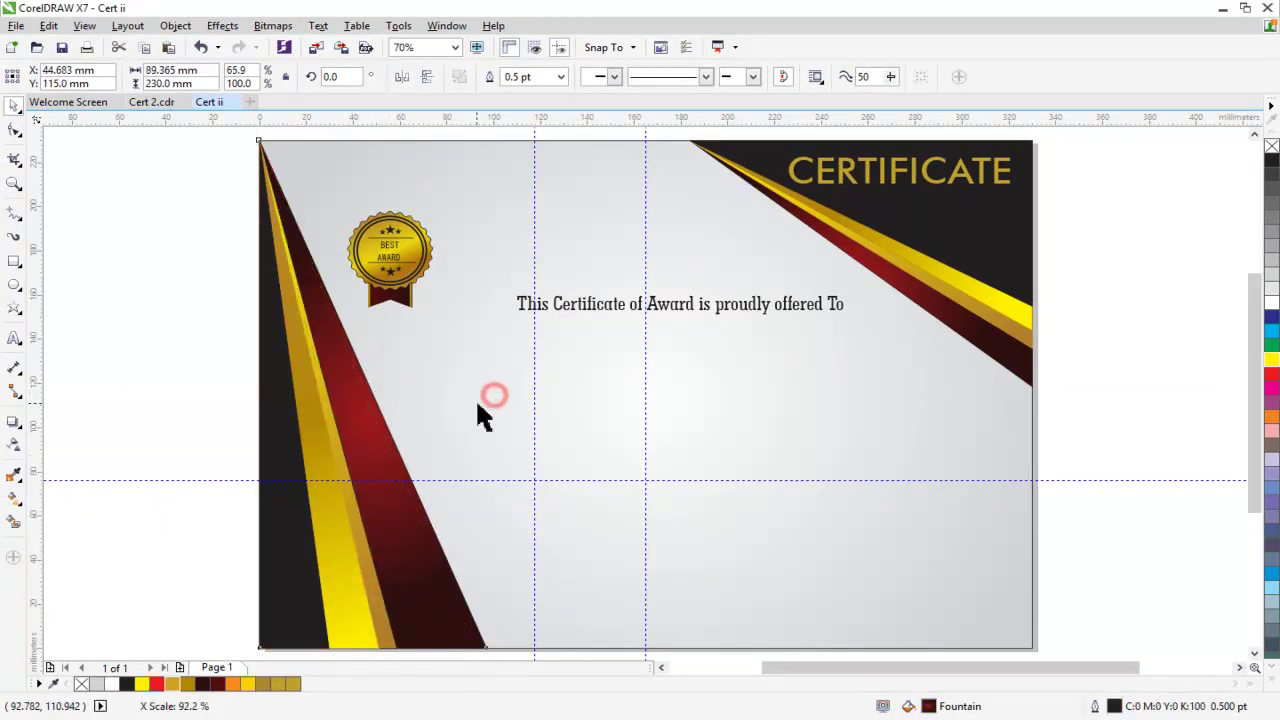
{"action": "left_click", "coordinate": [131, 447]}
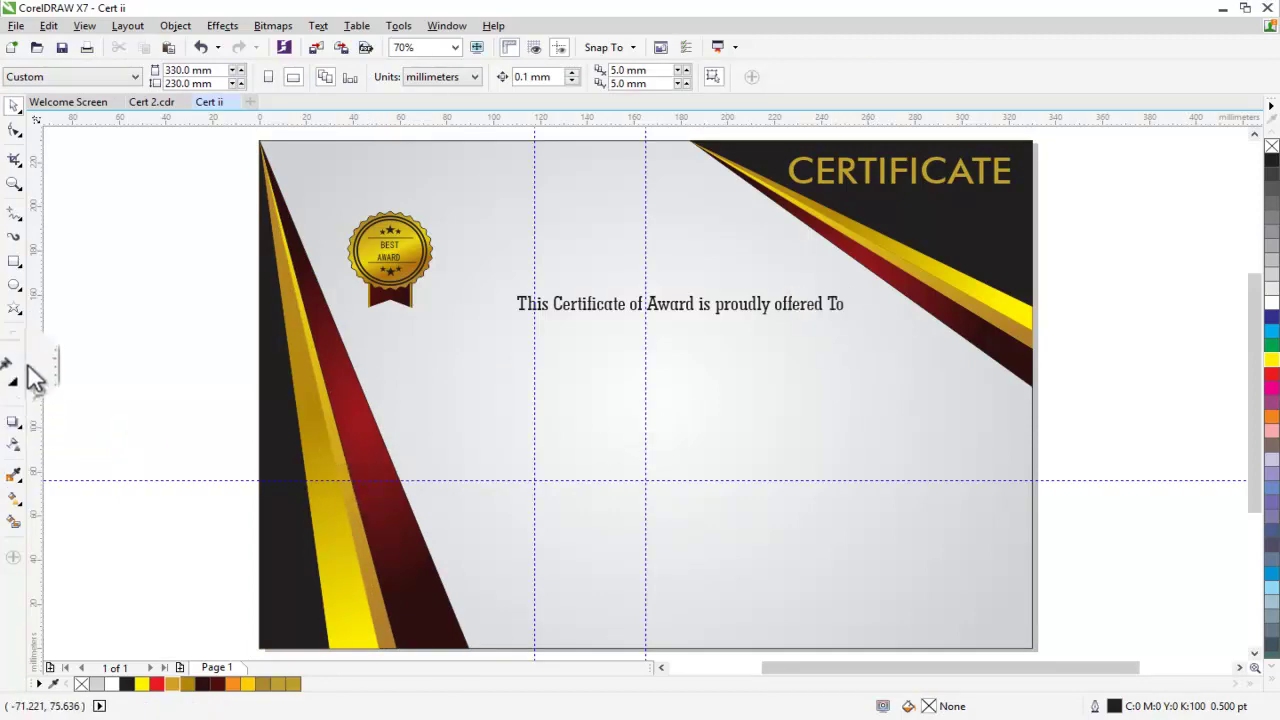
{"action": "left_click", "coordinate": [14, 338]}
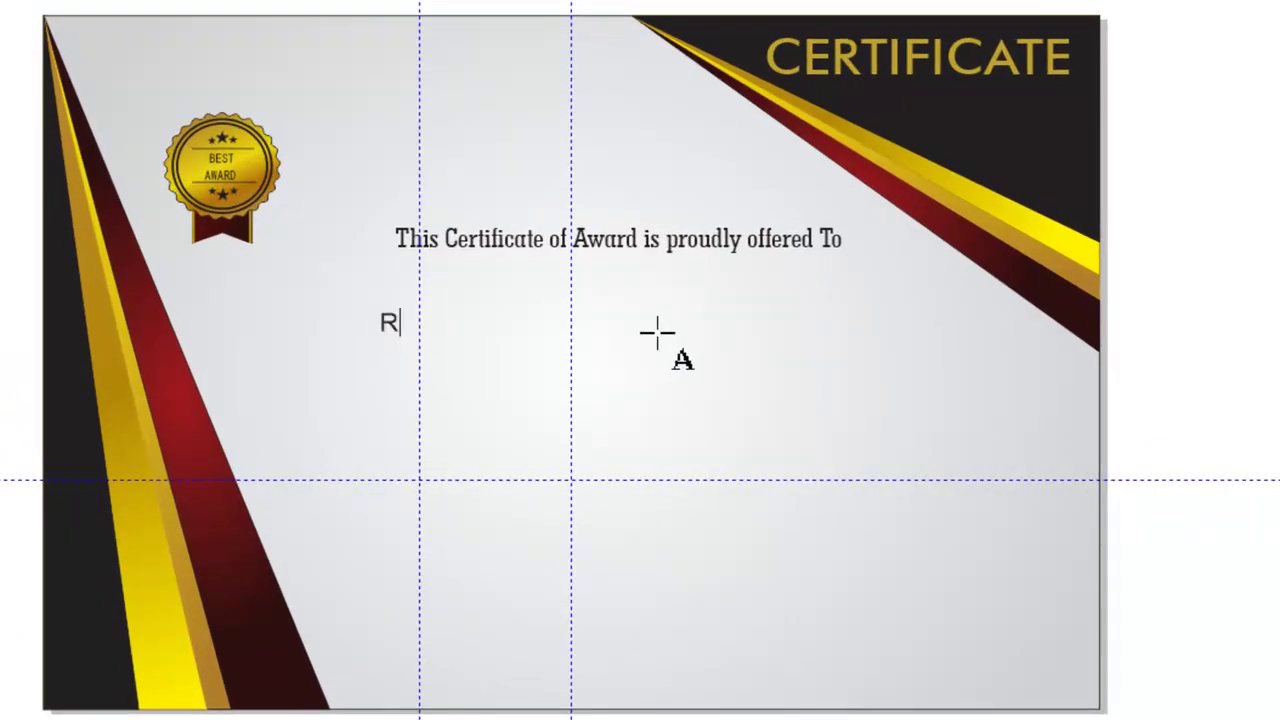
Step: Finish typing the recipient's name below the award line and shift it to the right
{"action": "type", "text": "n"}
{"action": "key", "text": "Escape"}
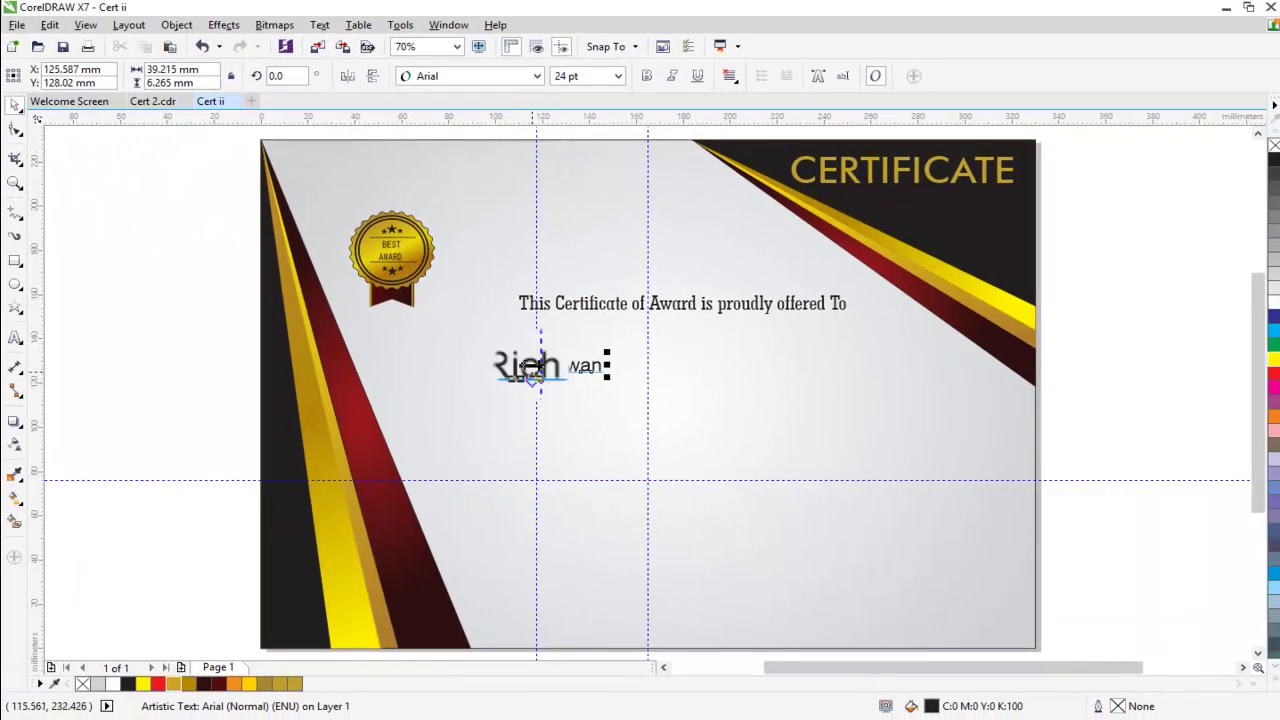
{"action": "left_click_drag", "start_coordinate": [566, 368], "coordinate": [765, 365]}
Step: Set the name's typeface to Embassy BT and enter a 78.726 pt size
{"action": "left_click", "coordinate": [537, 76]}
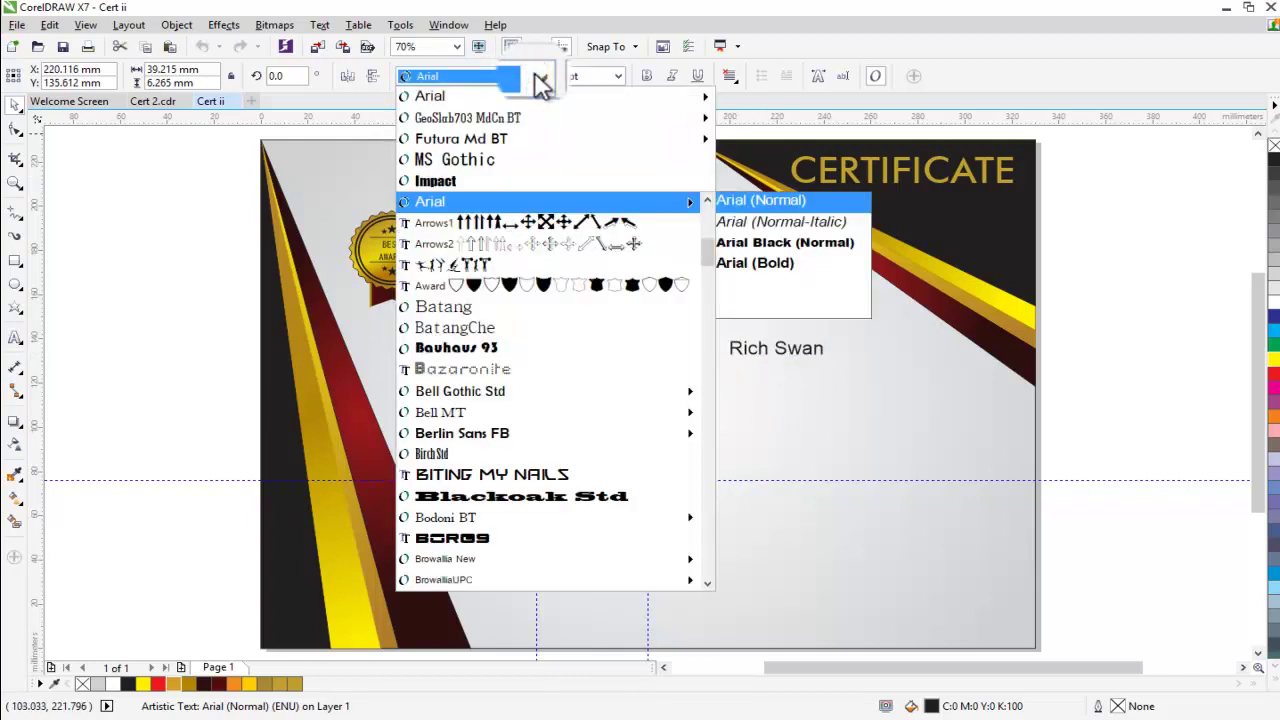
{"action": "type", "text": "Embassy BT"}
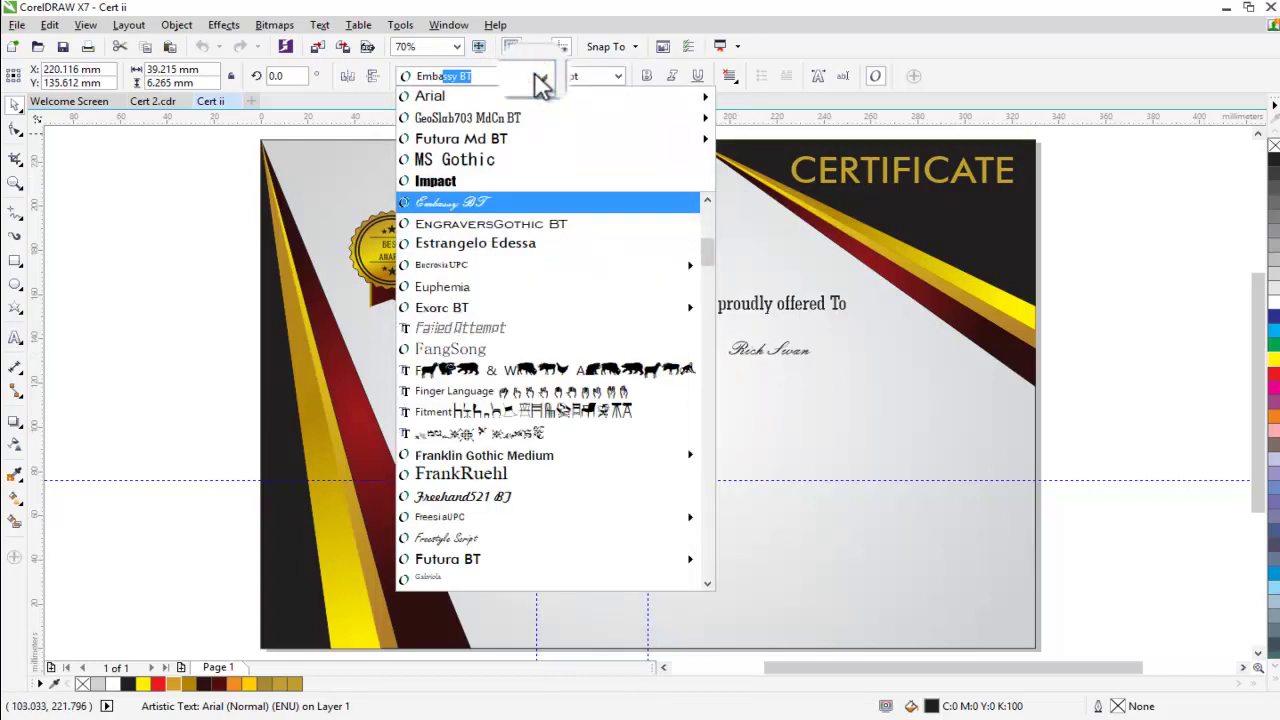
{"action": "key", "text": "Return"}
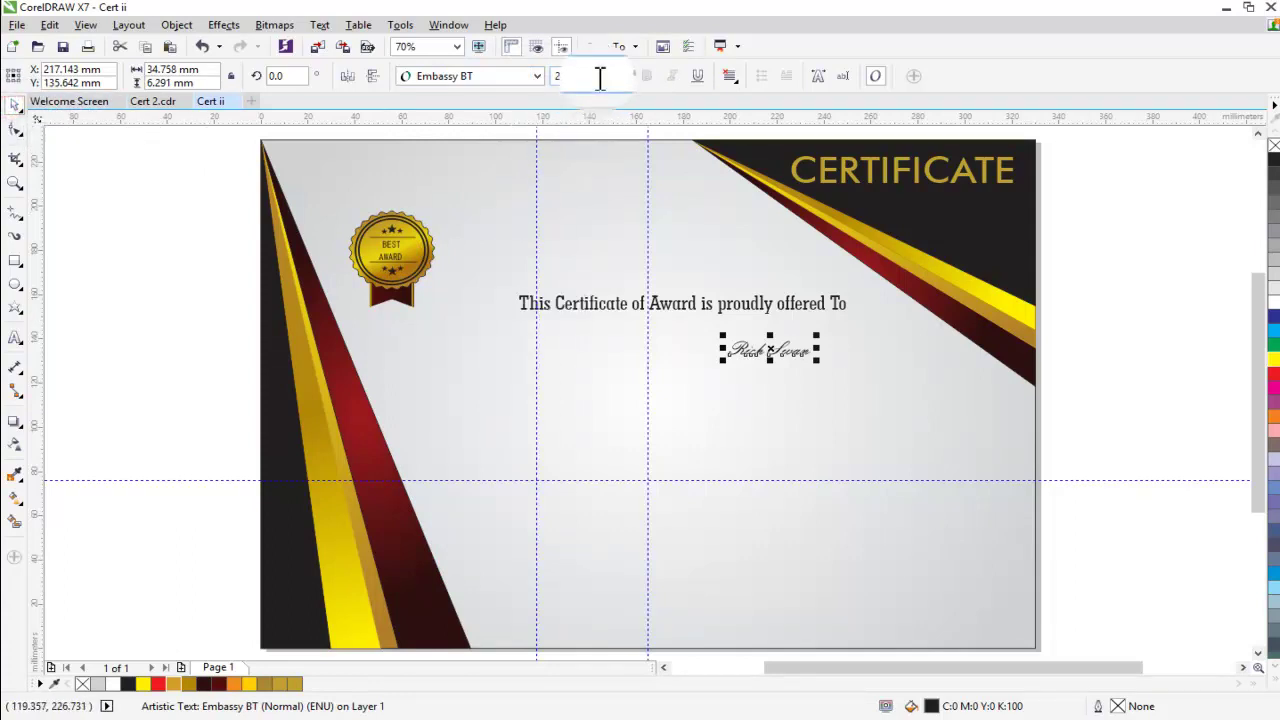
{"action": "type", "text": "78.7"}
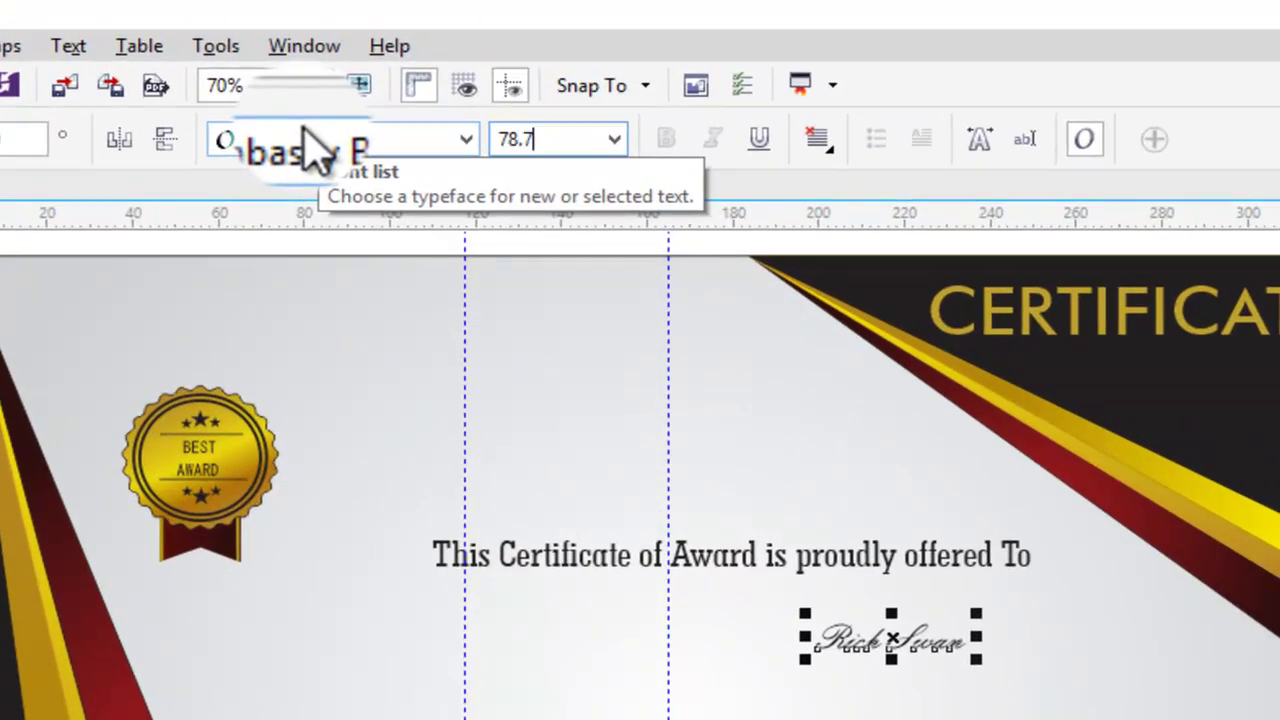
{"action": "type", "text": "26"}
Step: Apply 78.726 pt to the name, centre it, and draw a straight horizontal underline beneath it
{"action": "key", "text": "Return"}
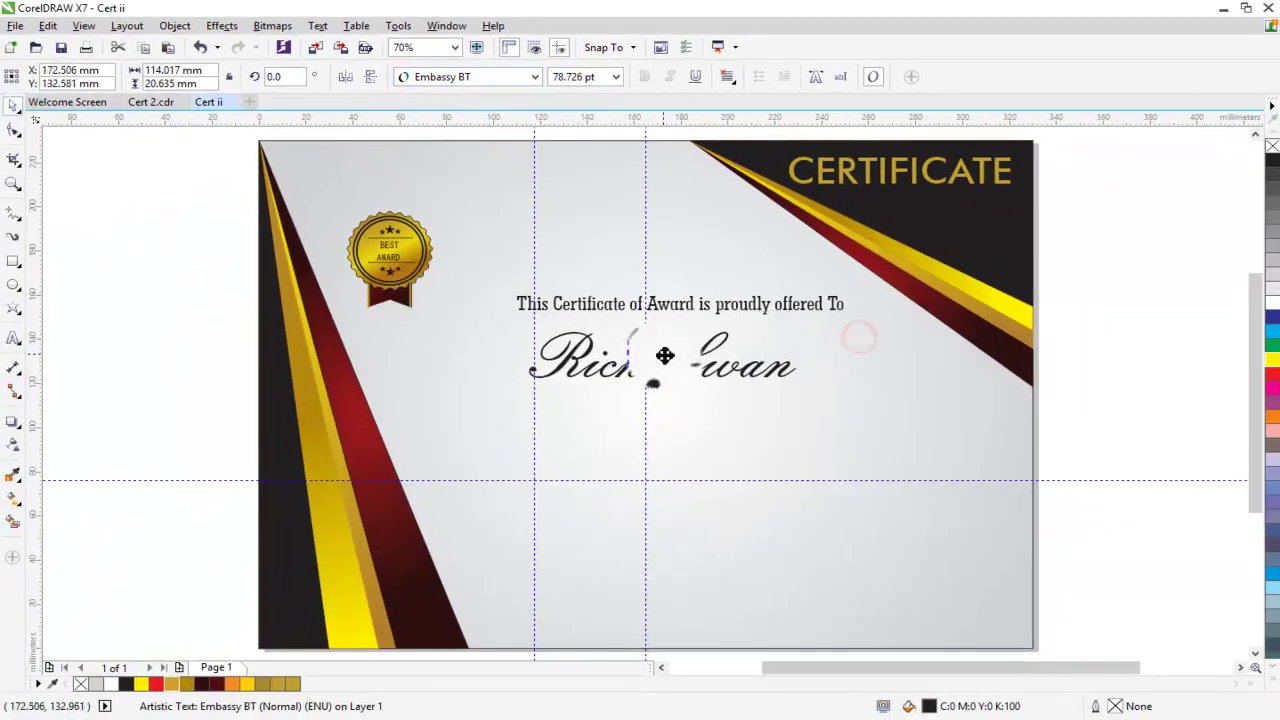
{"action": "left_click_drag", "start_coordinate": [866, 338], "coordinate": [663, 354]}
{"action": "left_click", "coordinate": [38, 220]}
{"action": "left_click", "coordinate": [66, 247]}
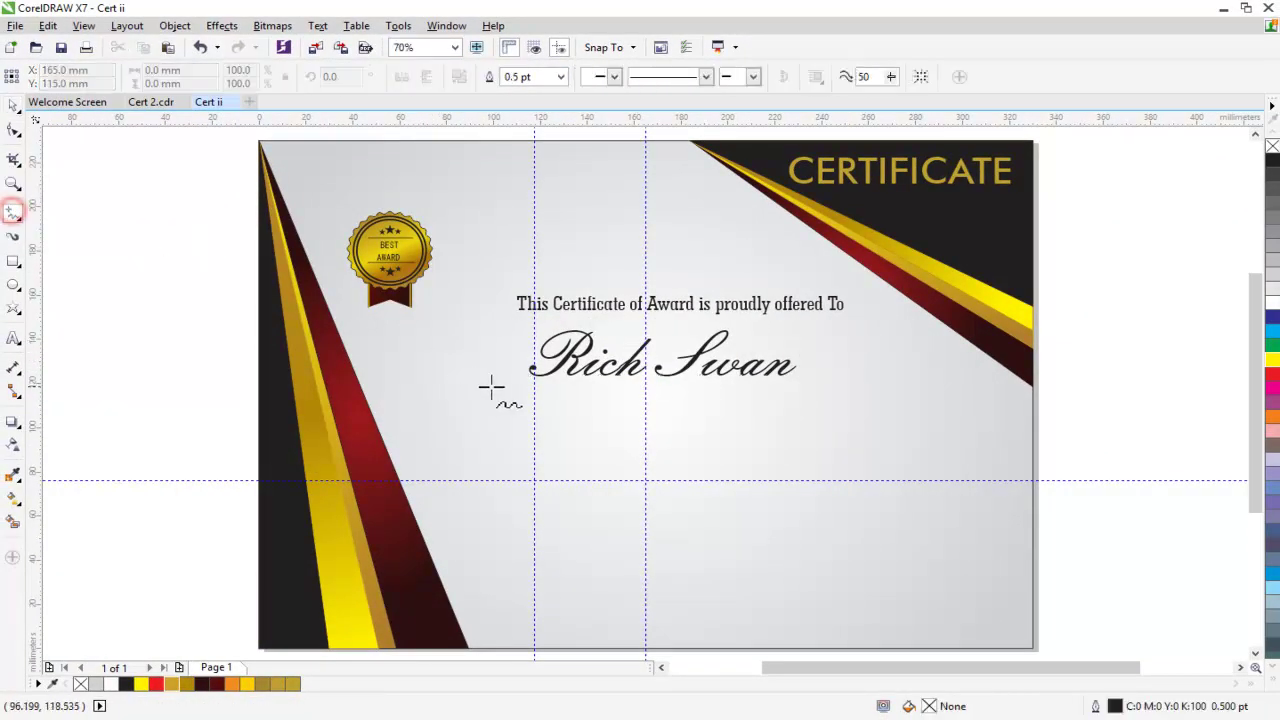
{"action": "left_click_drag", "start_coordinate": [504, 384], "coordinate": [823, 384]}
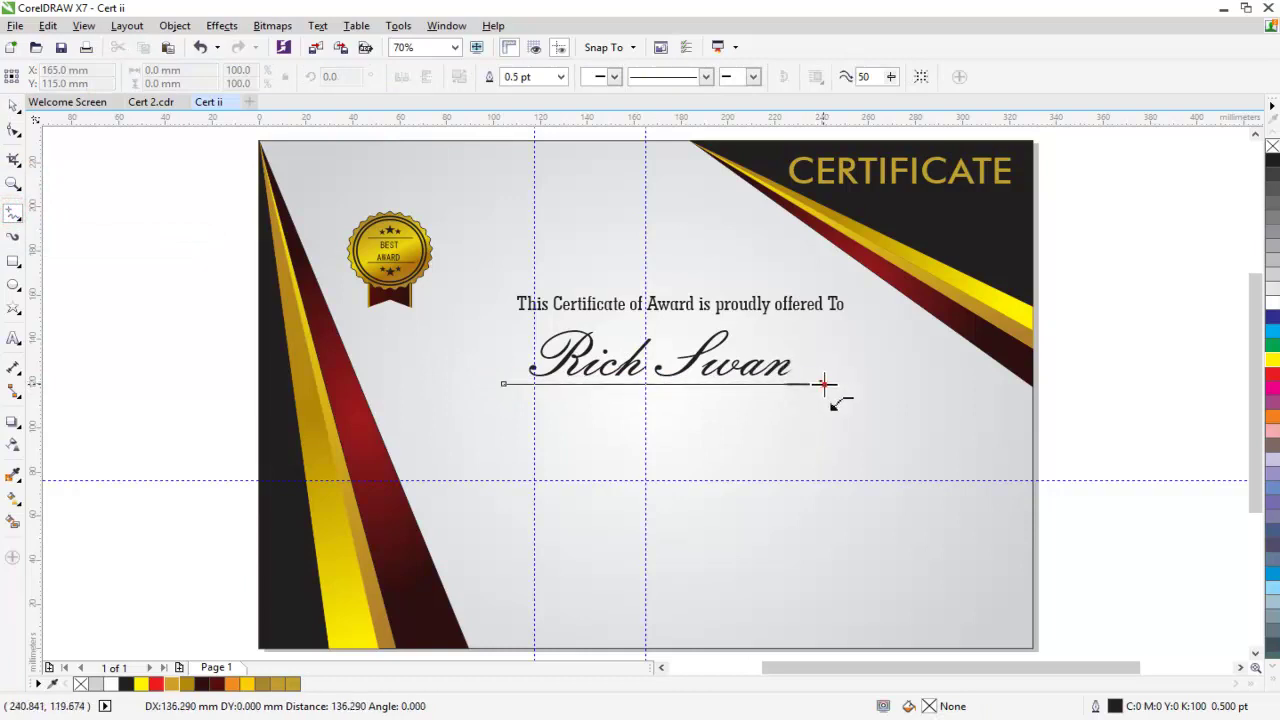
{"action": "left_click", "coordinate": [12, 105]}
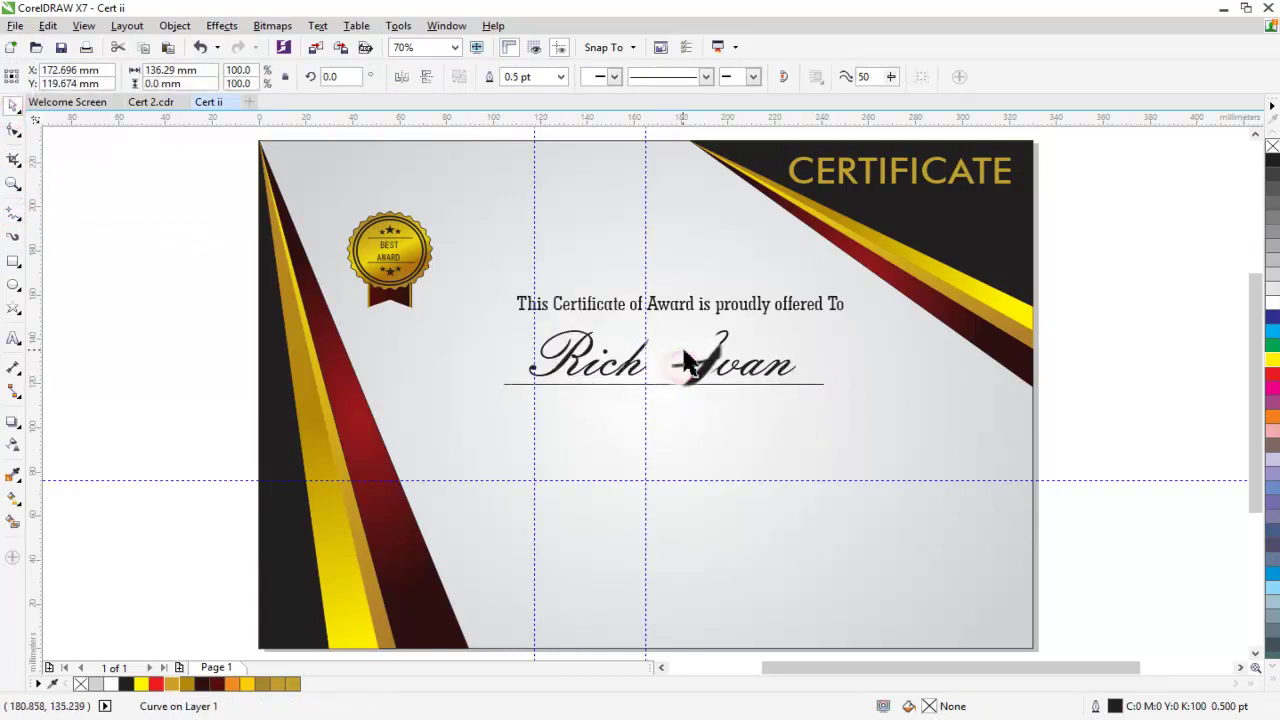
Step: Move the name and its underline up closer to the award sentence
{"action": "mouse_move", "coordinate": [660, 358]}
{"action": "left_mouse_down"}
{"action": "mouse_move", "coordinate": [713, 305]}
{"action": "mouse_move", "coordinate": [713, 320]}
{"action": "left_mouse_up"}
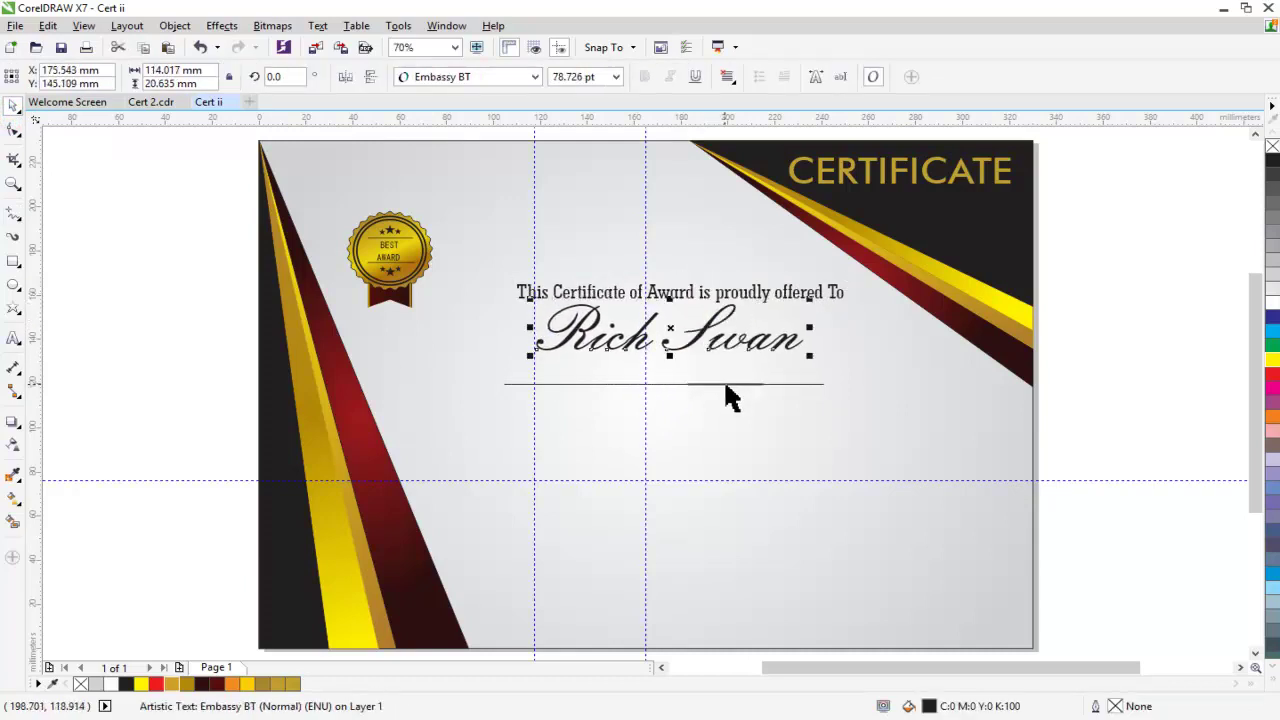
{"action": "left_click", "coordinate": [723, 380]}
{"action": "left_click_drag", "start_coordinate": [724, 385], "coordinate": [750, 359]}
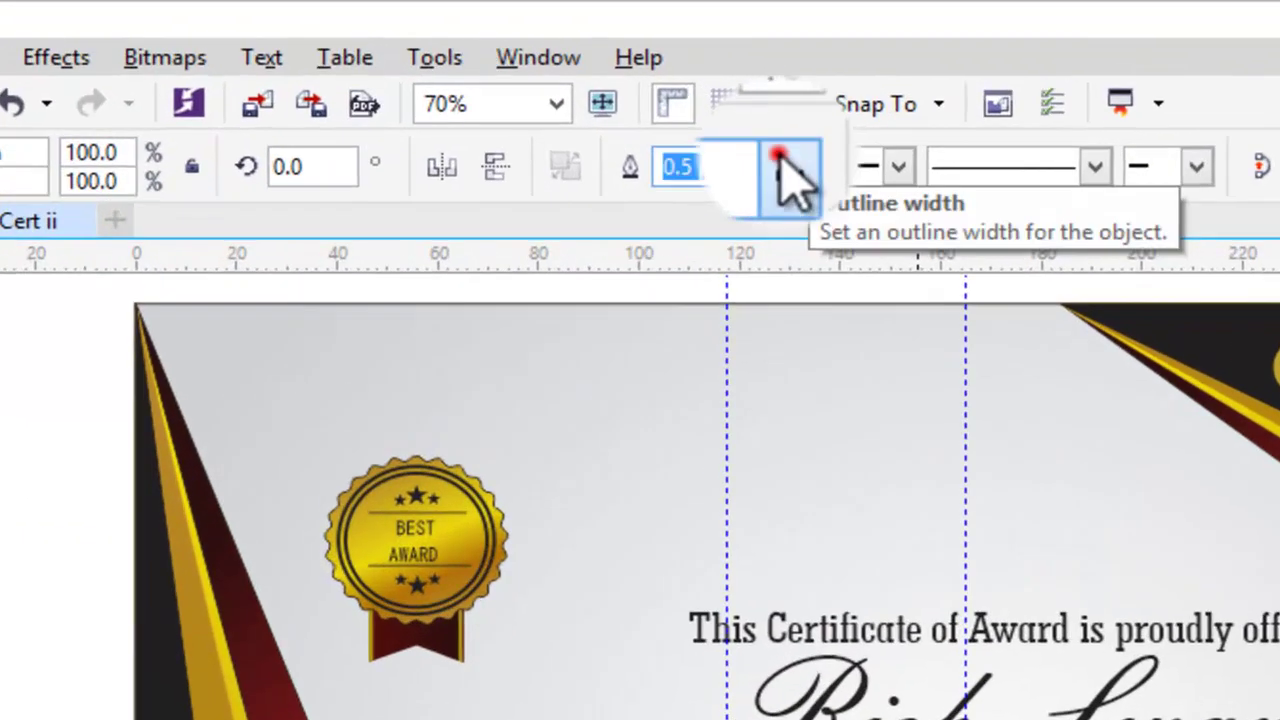
{"action": "left_click", "coordinate": [561, 76]}
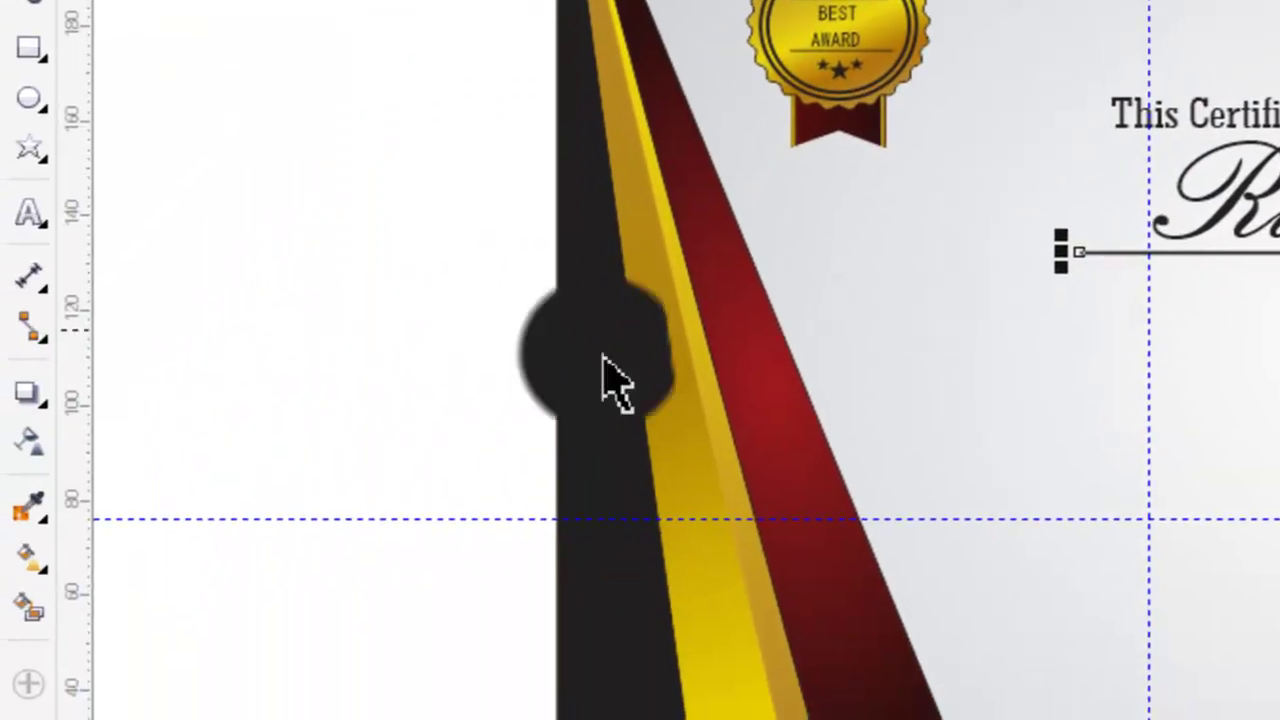
Step: Place a text cursor below the underlined name and set the size to 19 pt
{"action": "left_click", "coordinate": [426, 480]}
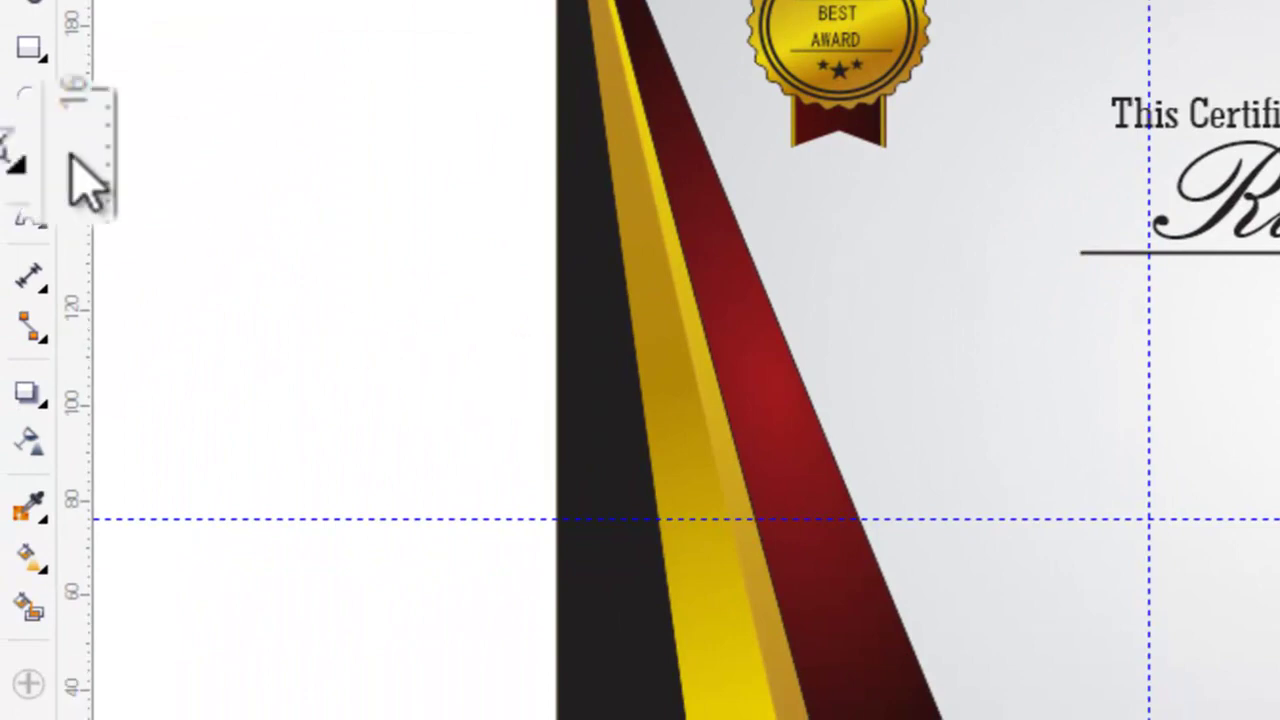
{"action": "left_click", "coordinate": [28, 212]}
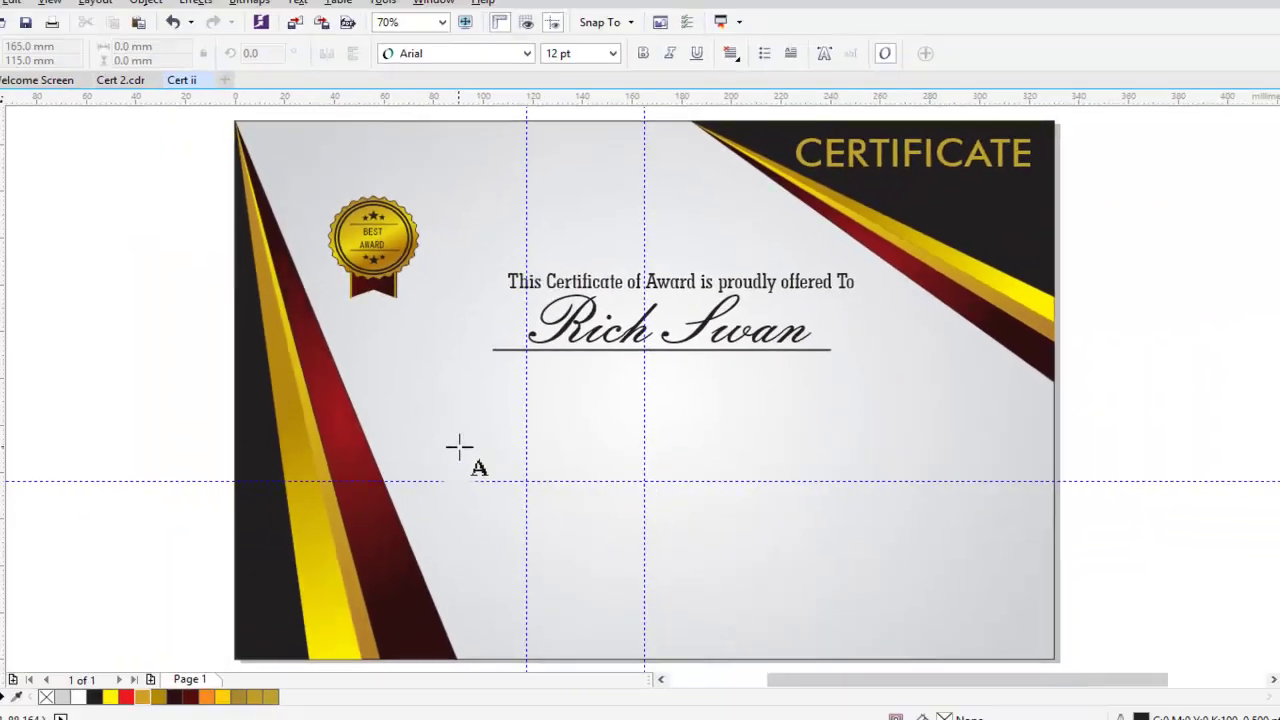
{"action": "left_click", "coordinate": [426, 405]}
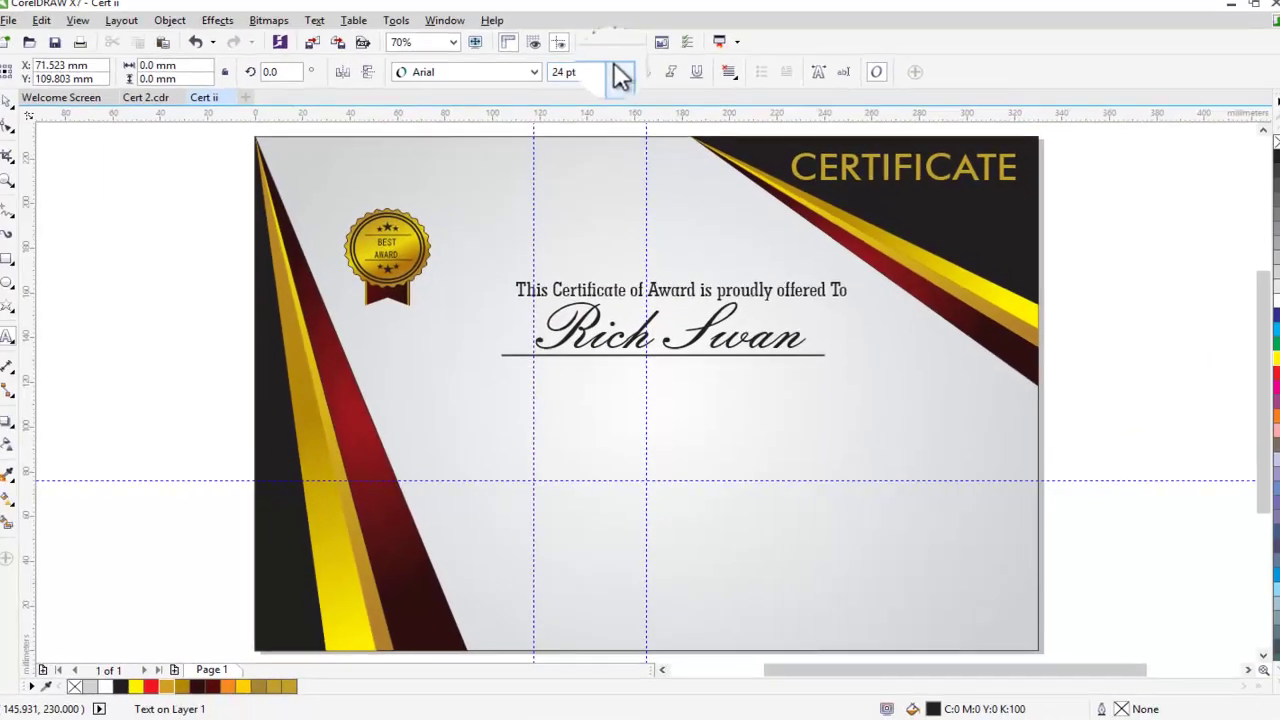
{"action": "left_click", "coordinate": [617, 77]}
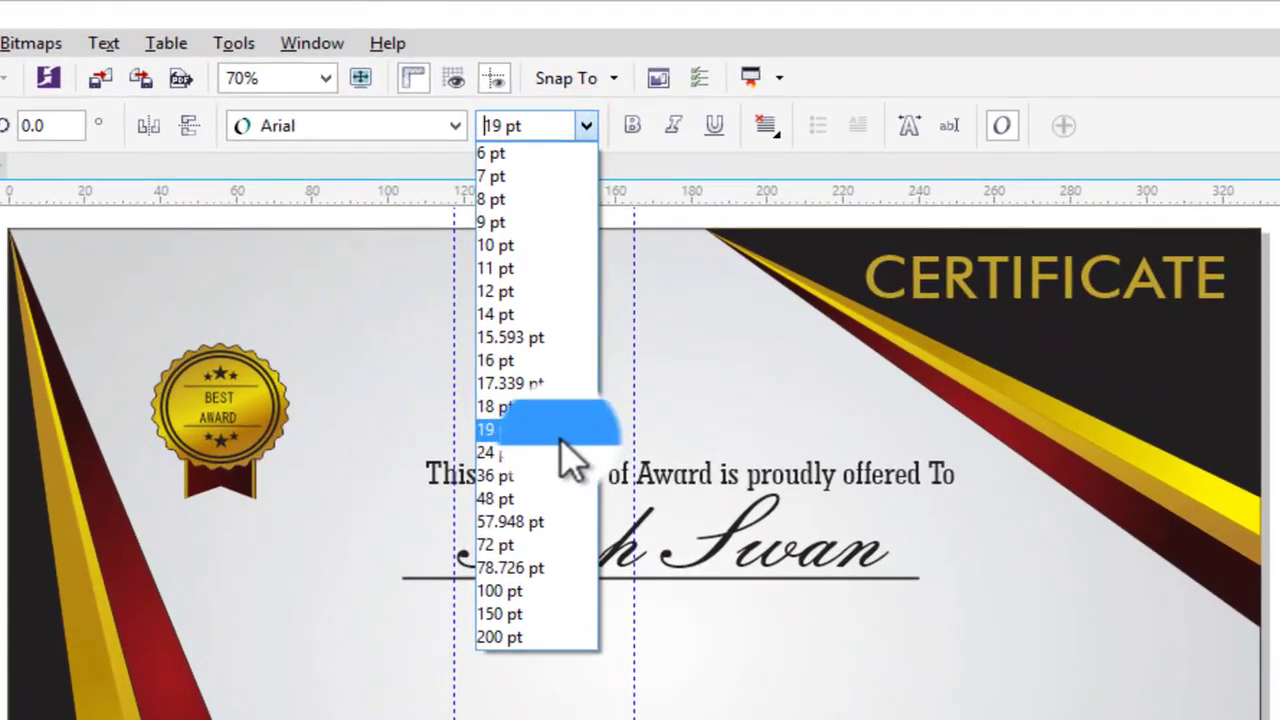
{"action": "left_click", "coordinate": [560, 432]}
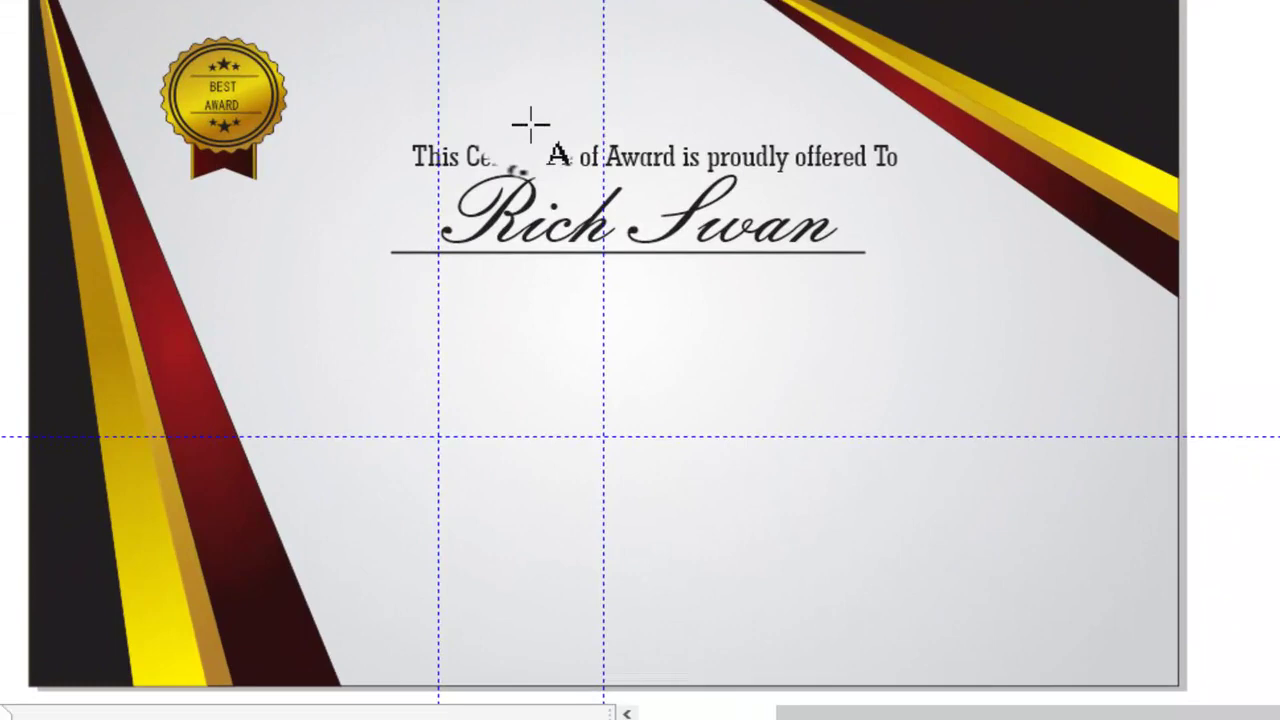
Step: Type the body text about two decades of service, 2002 to 2018, and the certificate of appreciation
{"action": "type", "text": "F"}
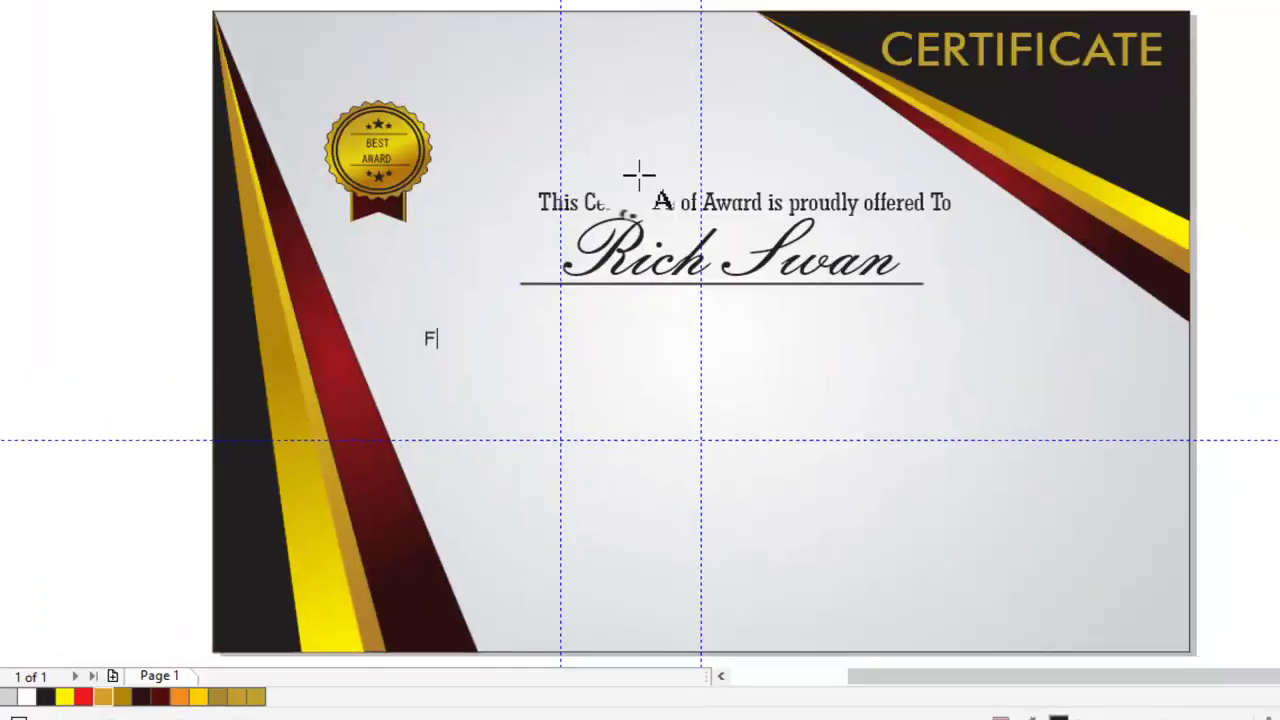
{"action": "type", "text": "For"}
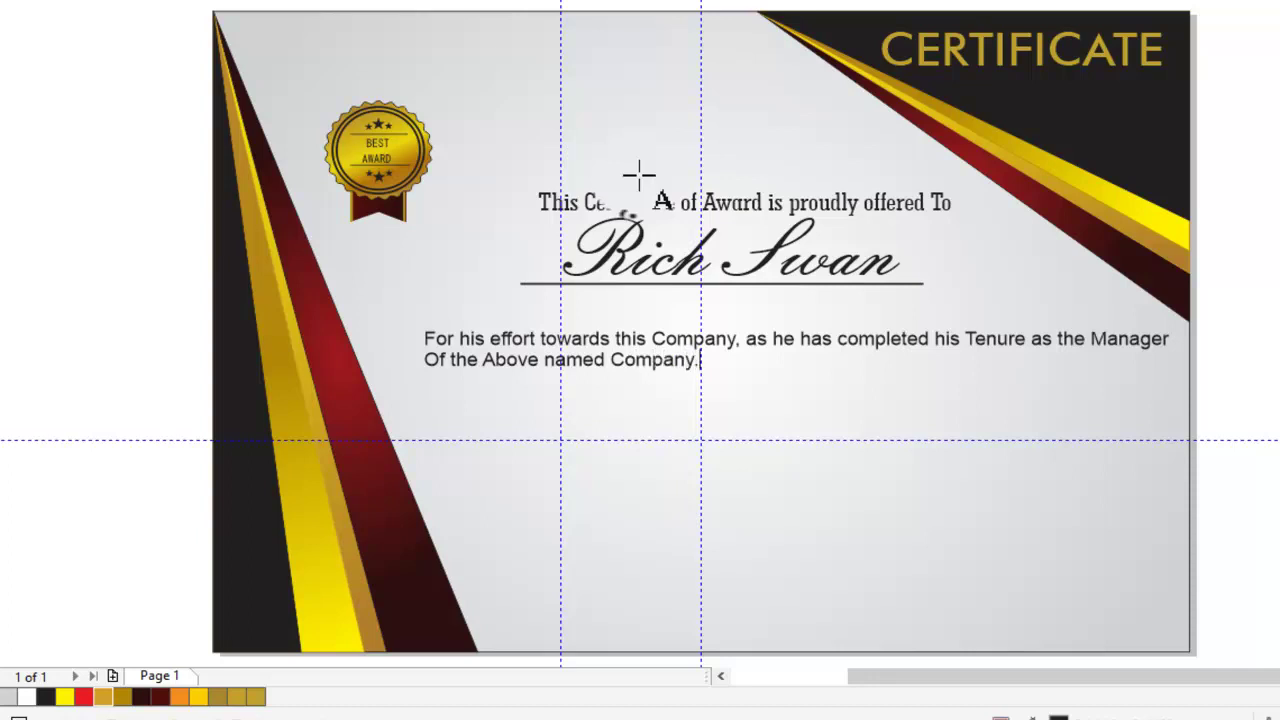
{"action": "type", "text": "He"}
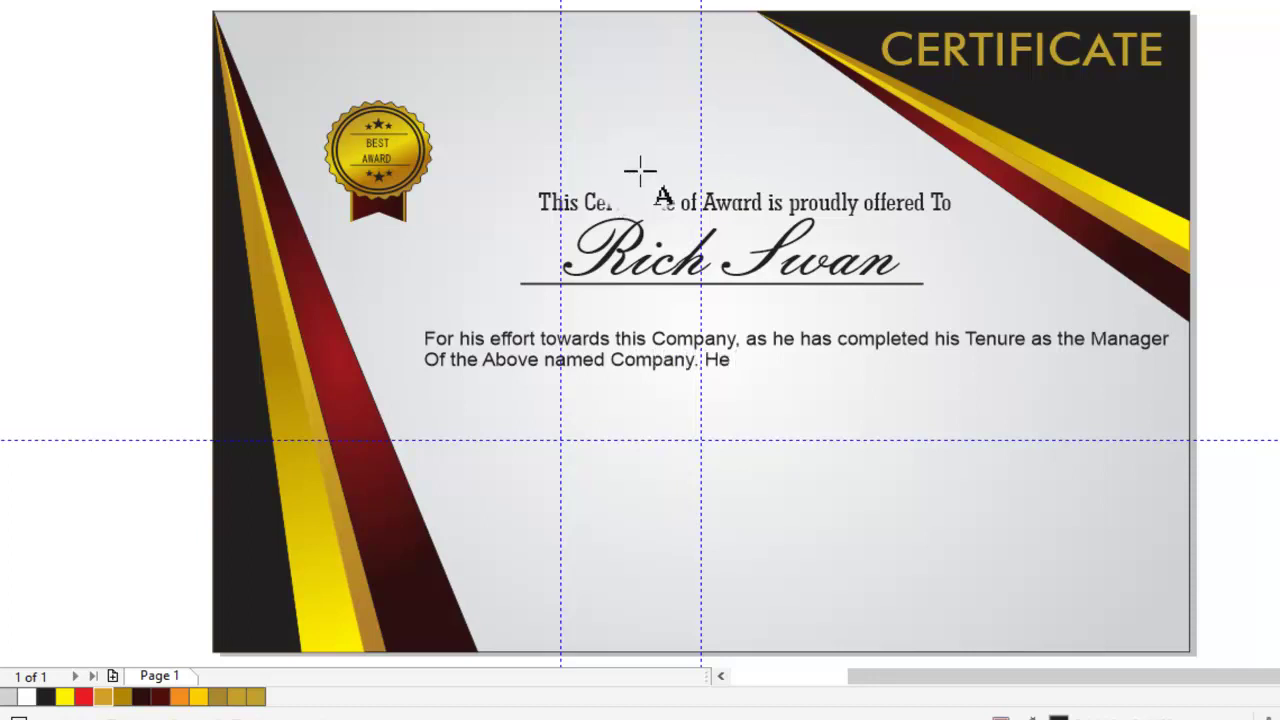
{"action": "type", "text": " has been with this "}
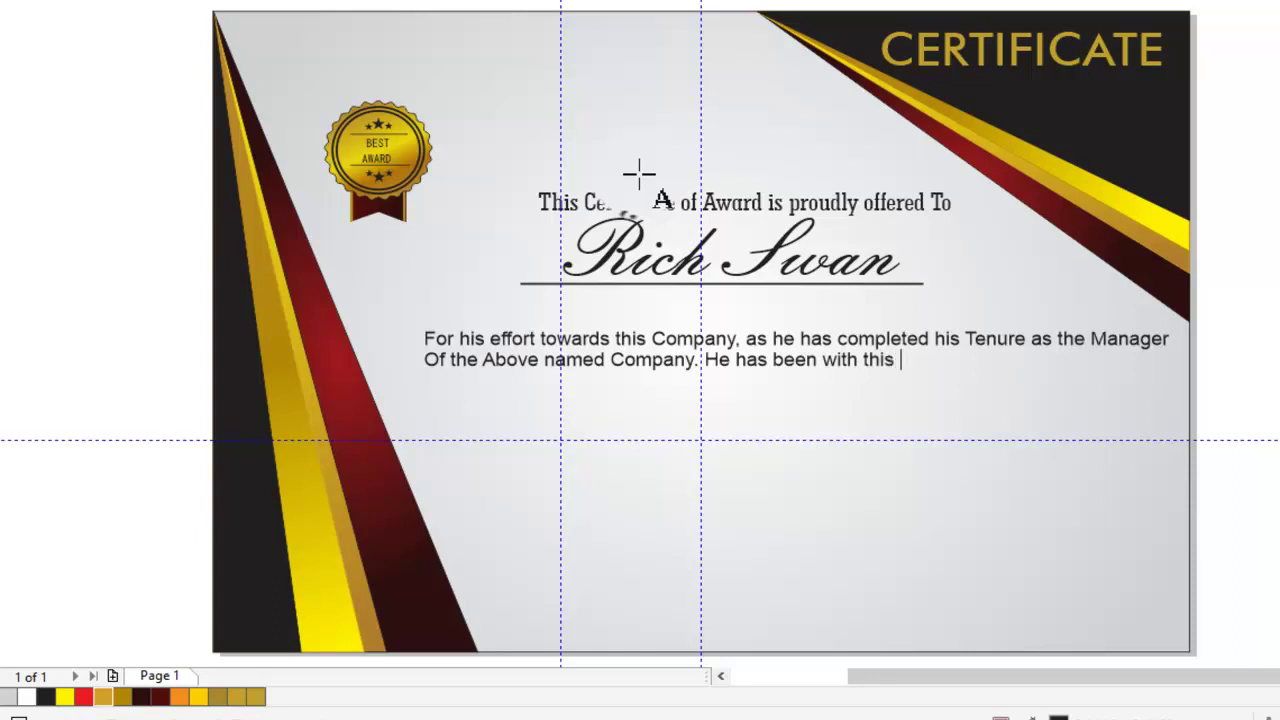
{"action": "type", "text": "Company "}
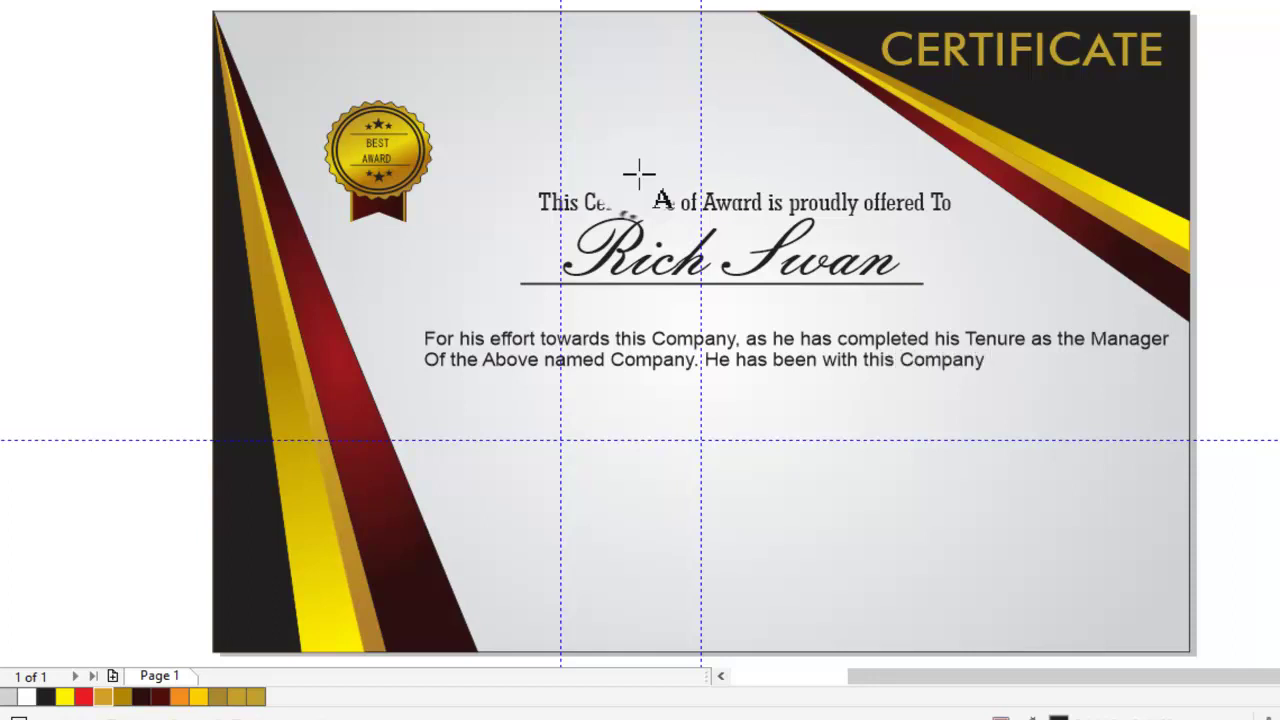
{"action": "type", "text": "for"}
{"action": "type", "text": " 2 Decades"}
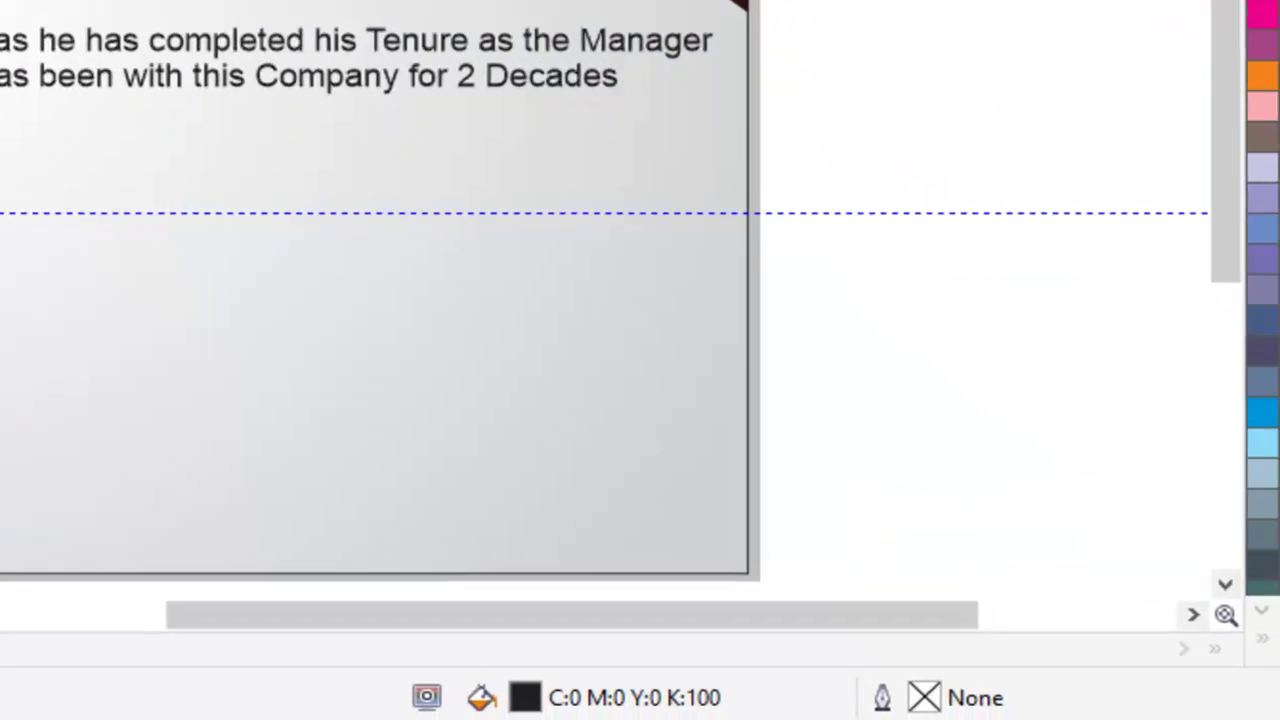
{"action": "type", "text": ", within"}
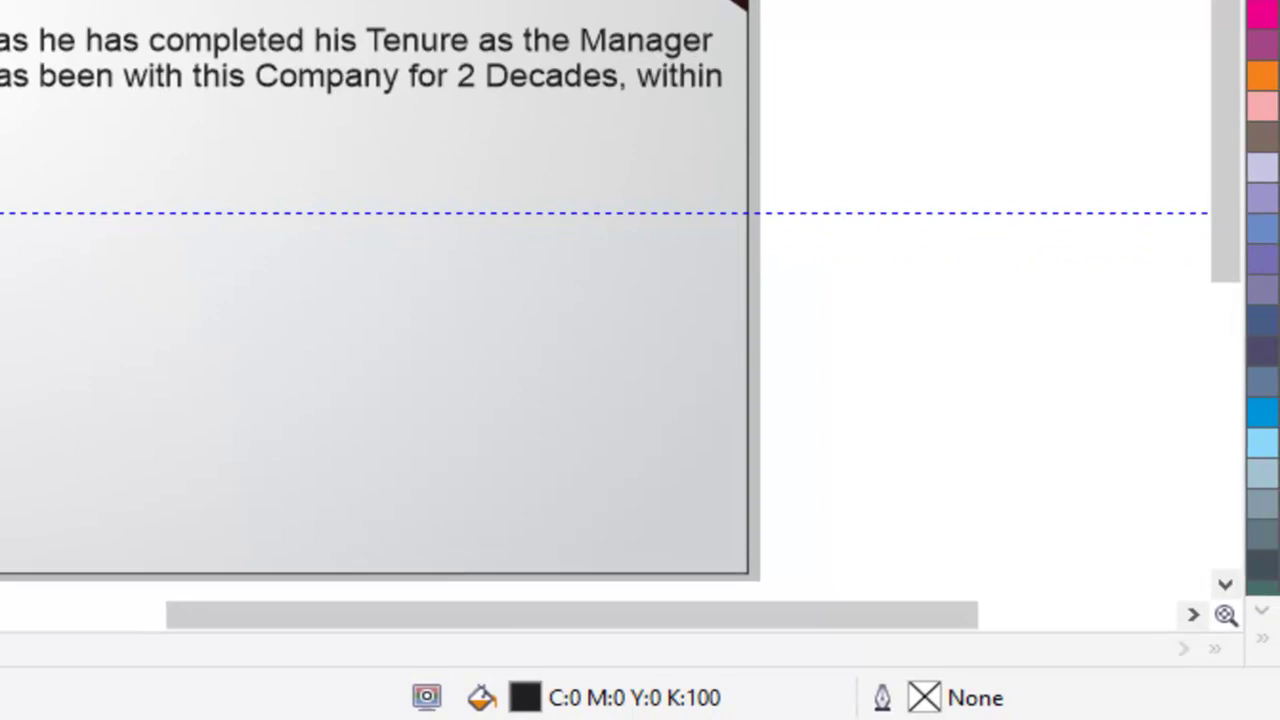
{"action": "key", "text": "BackSpace"}
{"action": "key", "text": "BackSpace"}
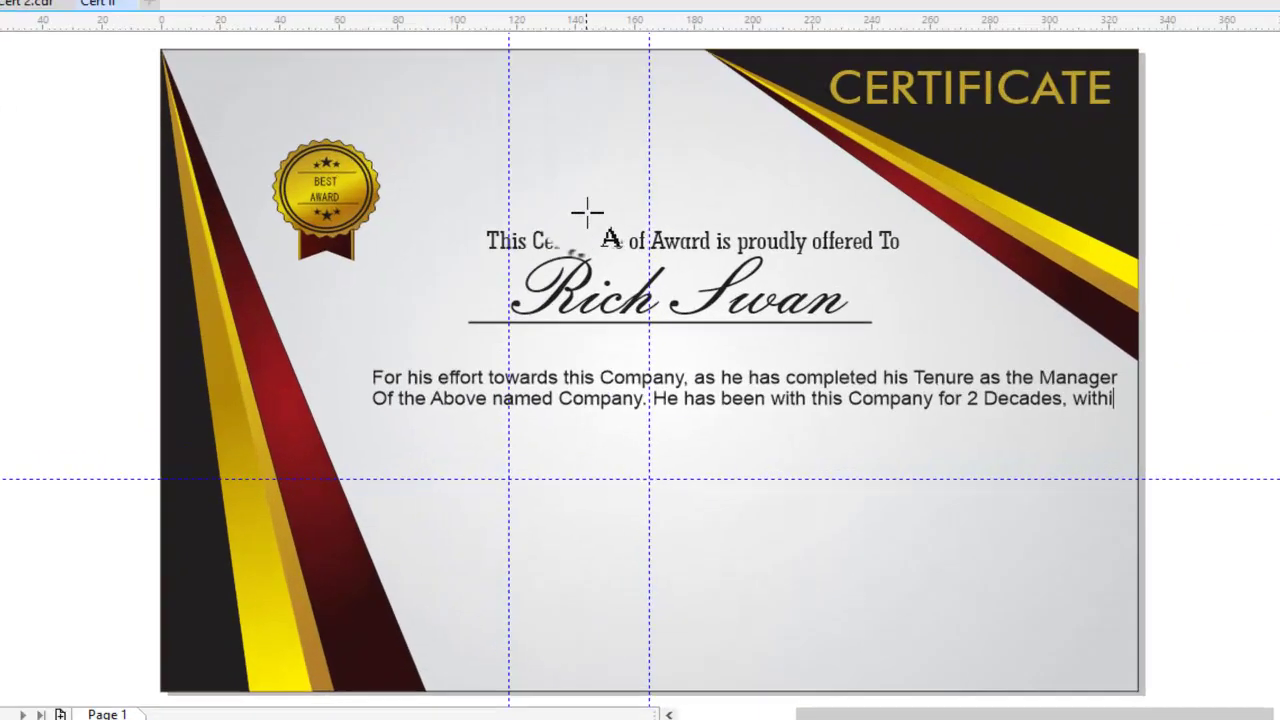
{"action": "type", "text": "n"}
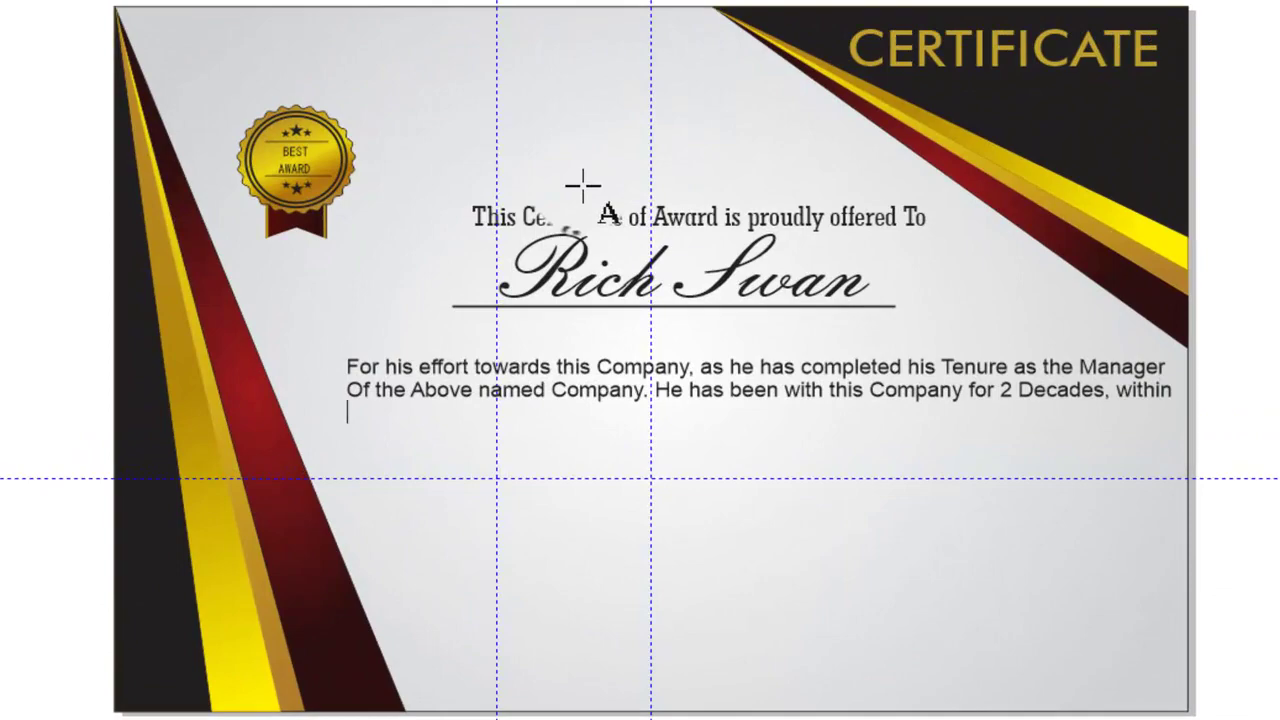
{"action": "type", "text": " years back"}
{"action": "type", "text": "."}
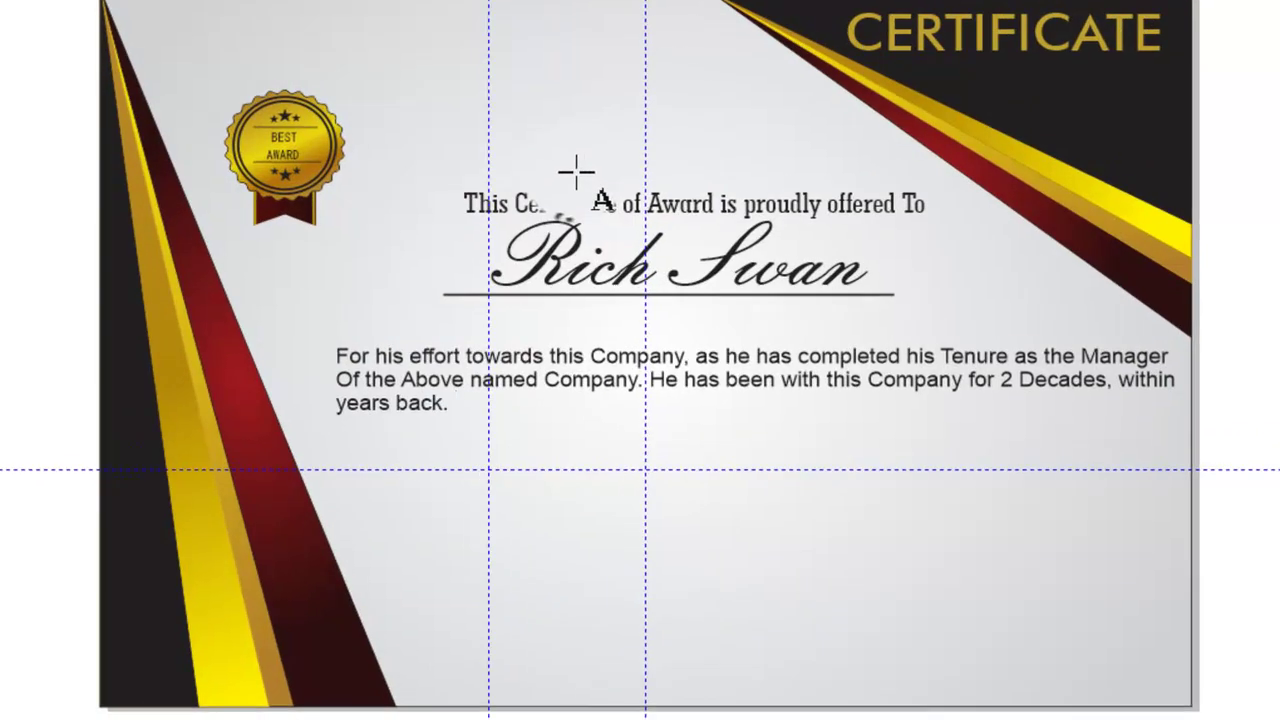
{"action": "type", "text": " Frrom thye"}
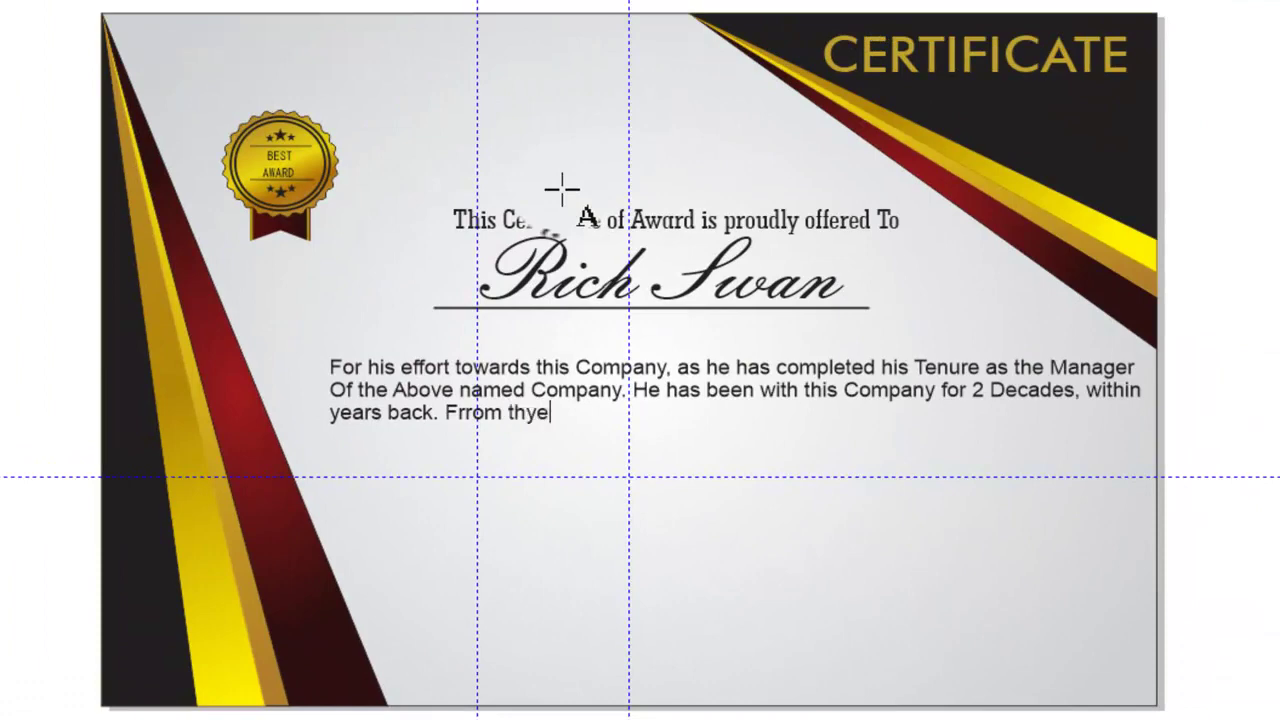
{"action": "key", "text": "BackSpace"}
{"action": "key", "text": "BackSpace"}
{"action": "type", "text": "e year 2"}
{"action": "type", "text": "002"}
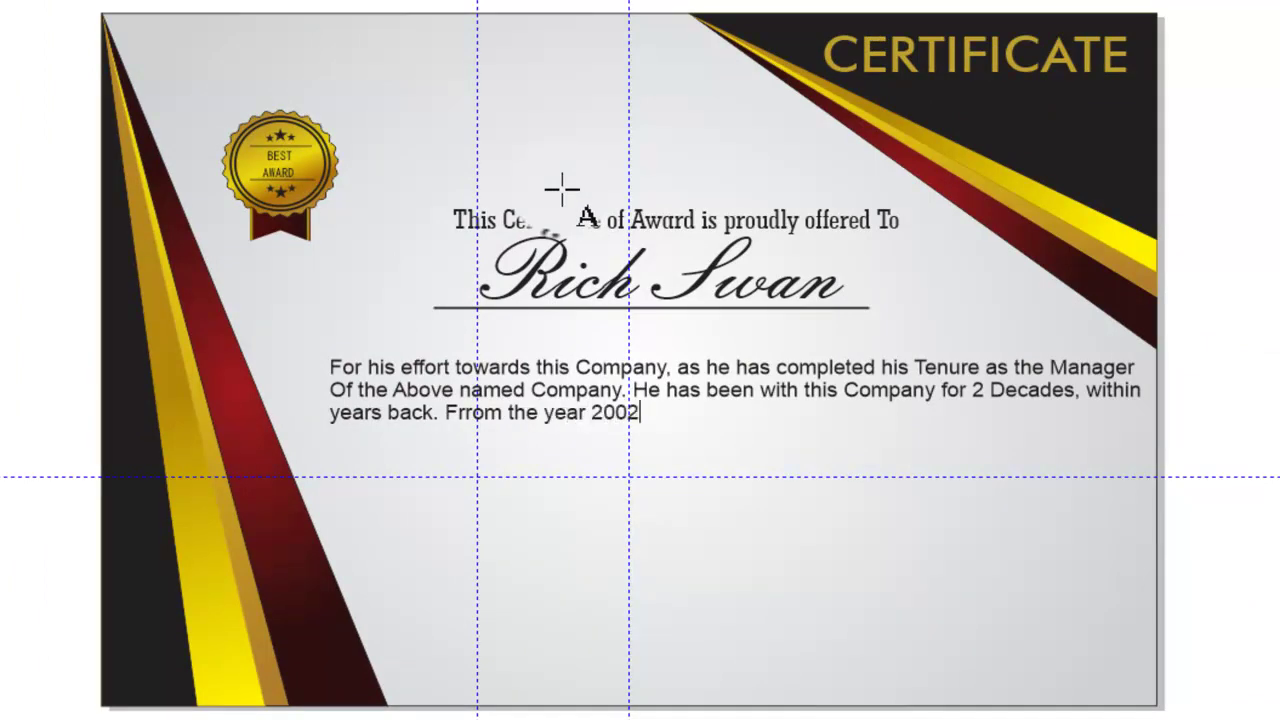
{"action": "type", "text": " to"}
{"action": "type", "text": "2018 a"}
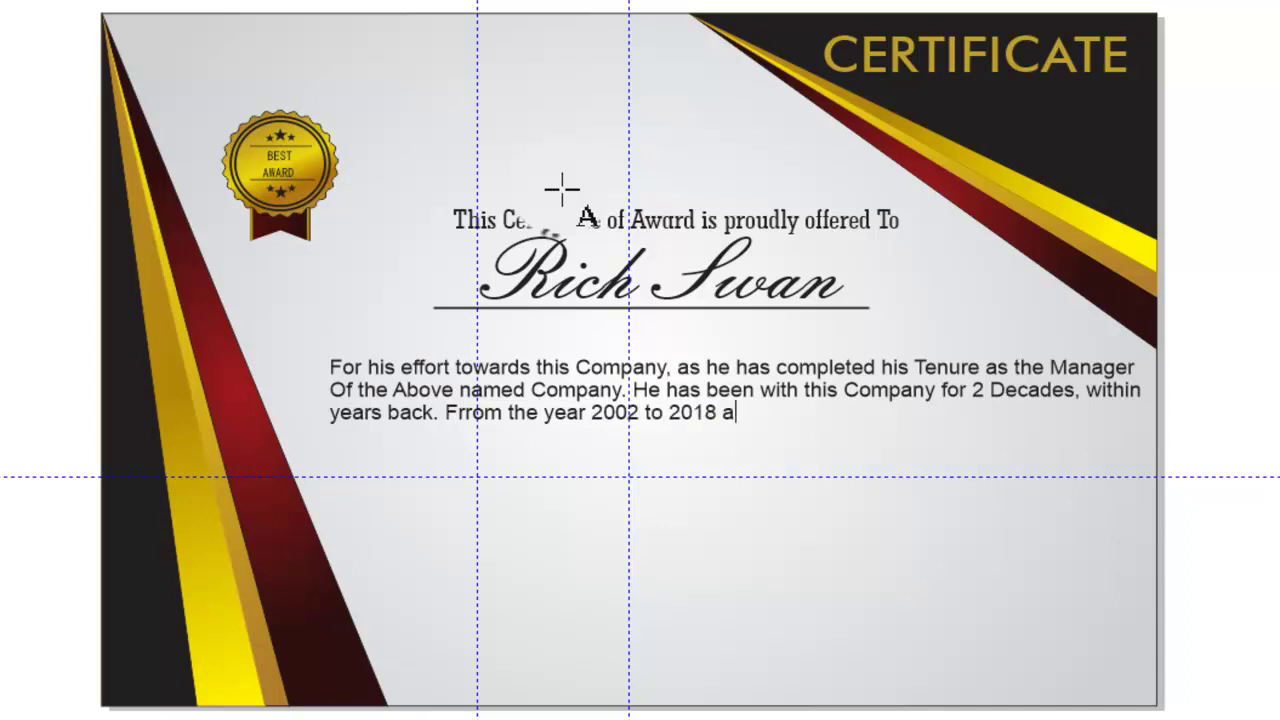
{"action": "type", "text": "ppeoximately"}
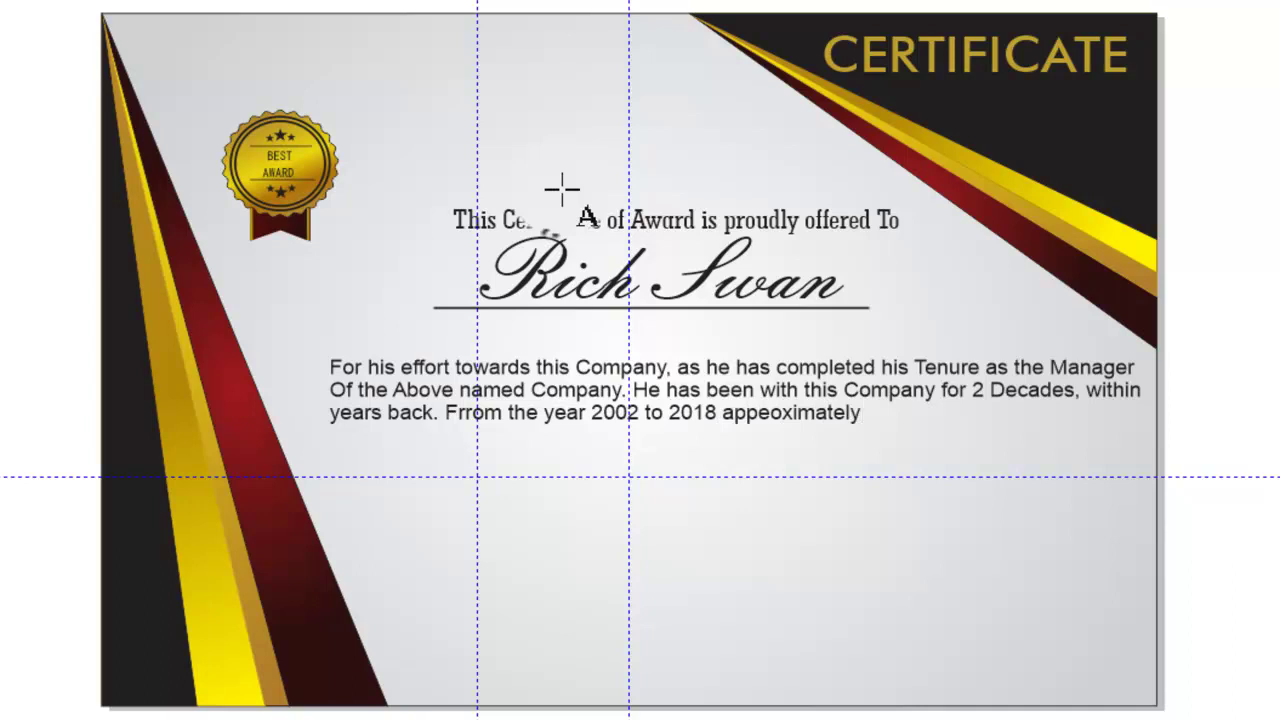
{"action": "type", "text": ". W"}
{"action": "type", "text": "e are pp"}
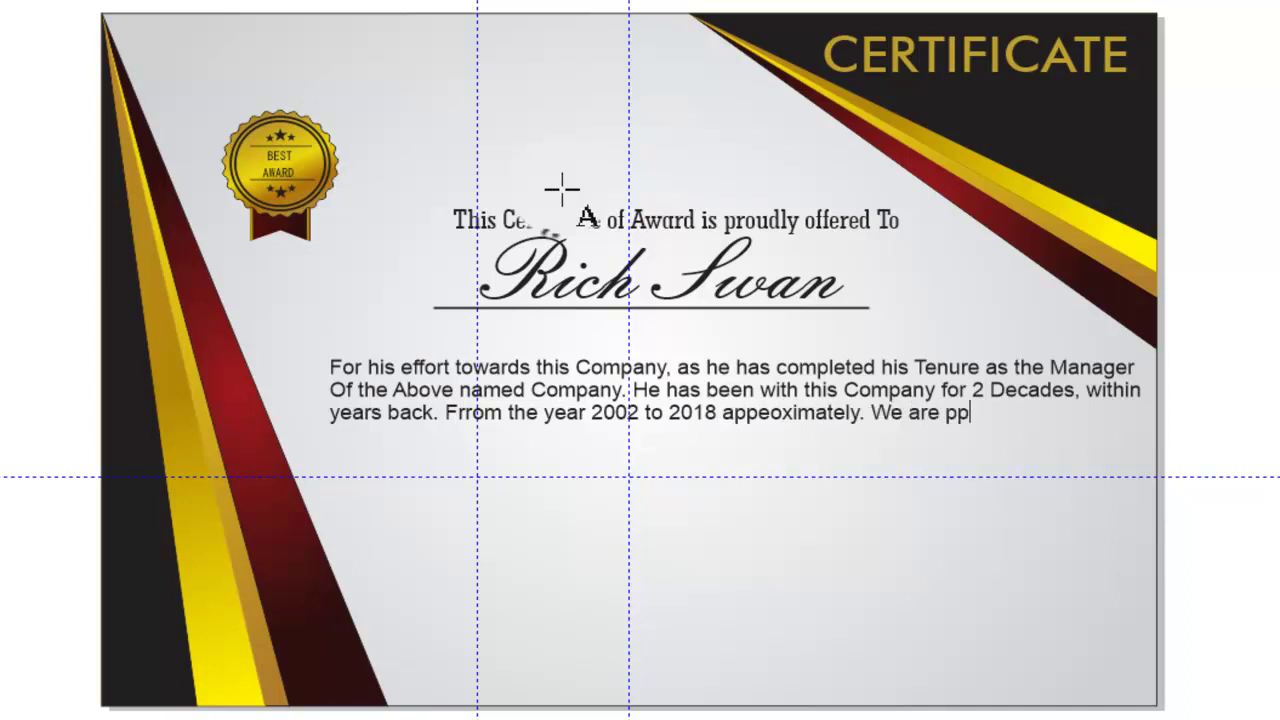
{"action": "type", "text": "roudly"}
{"action": "type", "text": " to"}
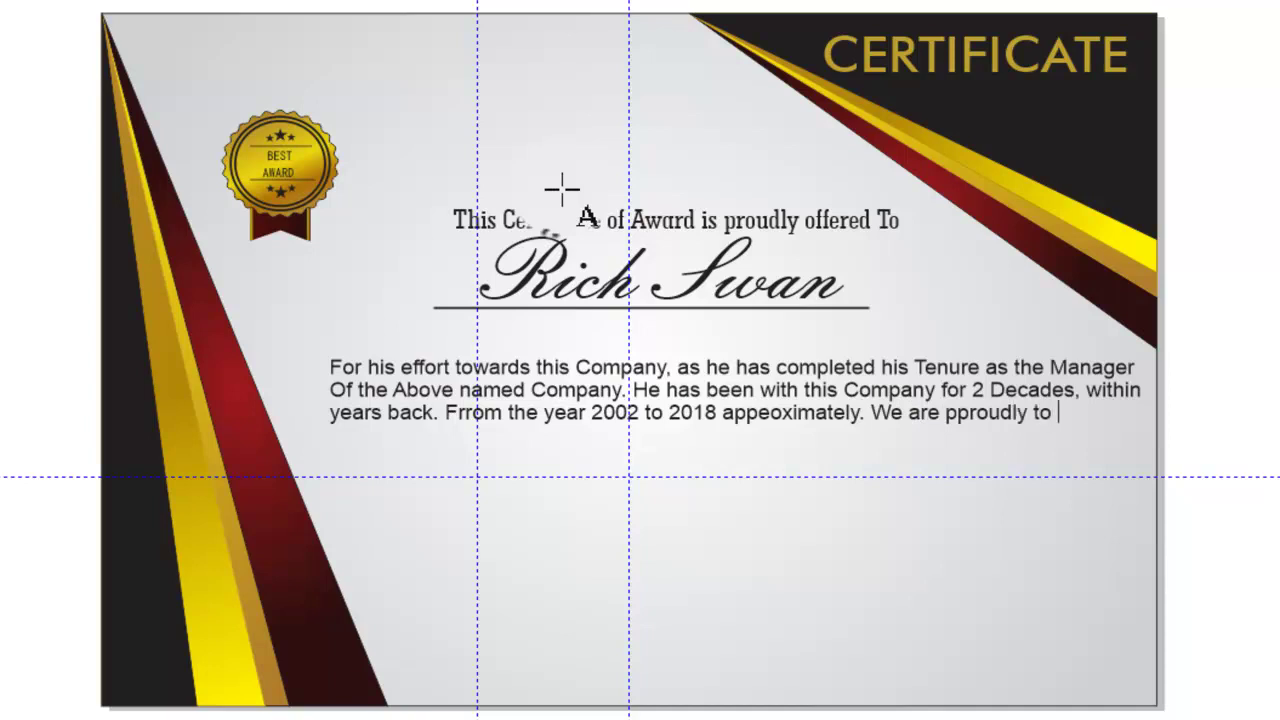
{"action": "type", "text": "fere"}
{"action": "type", "text": "you"}
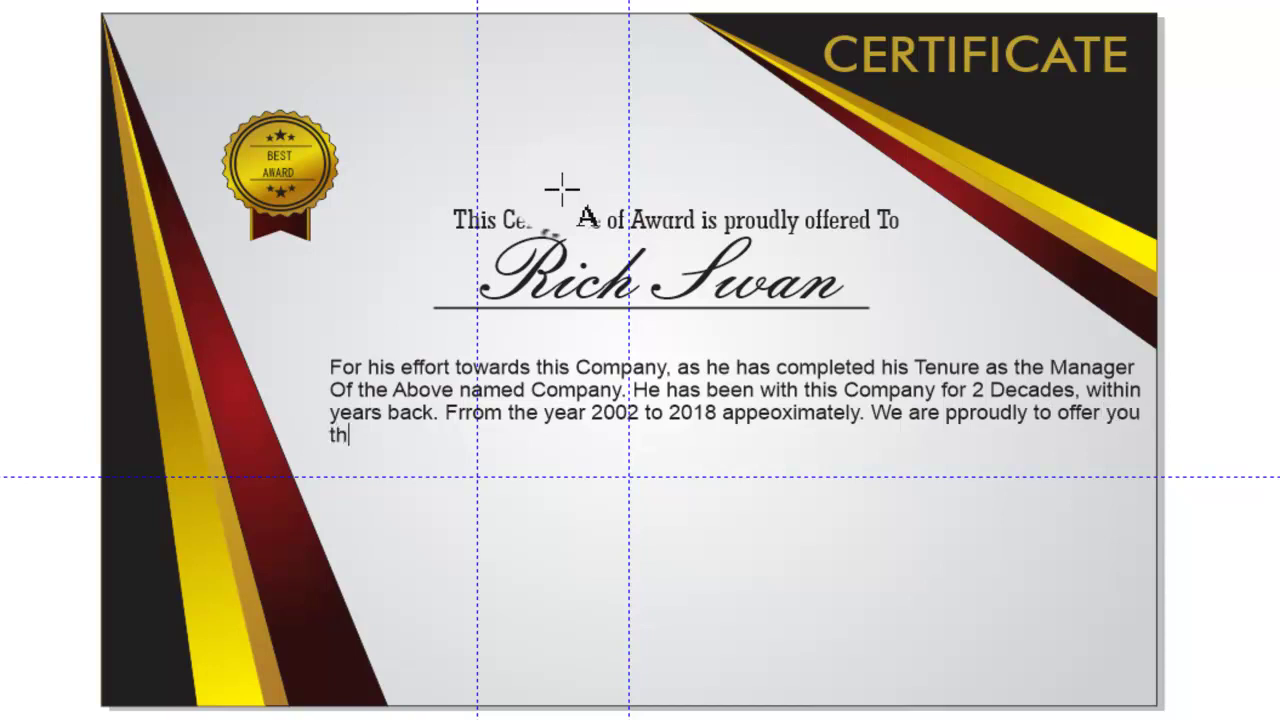
{"action": "type", "text": "s "}
{"action": "type", "text": "Certificate"}
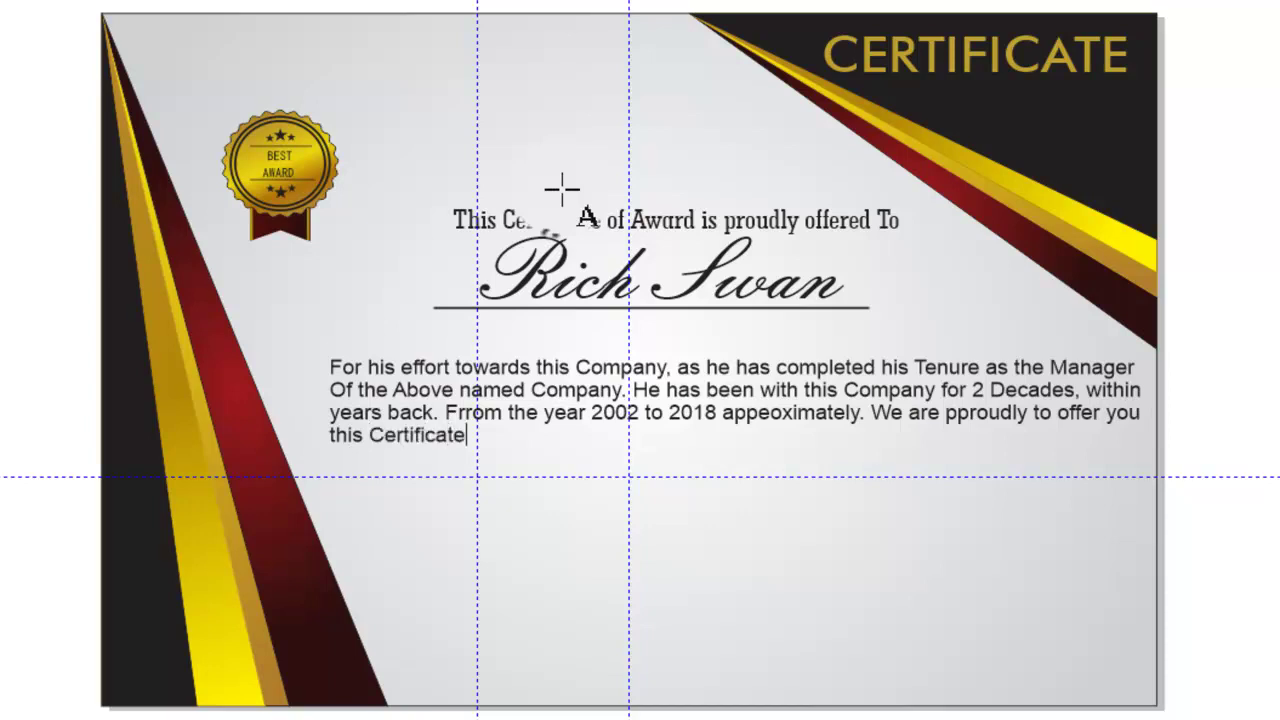
{"action": "type", "text": " of Aw"}
{"action": "type", "text": "ardto "}
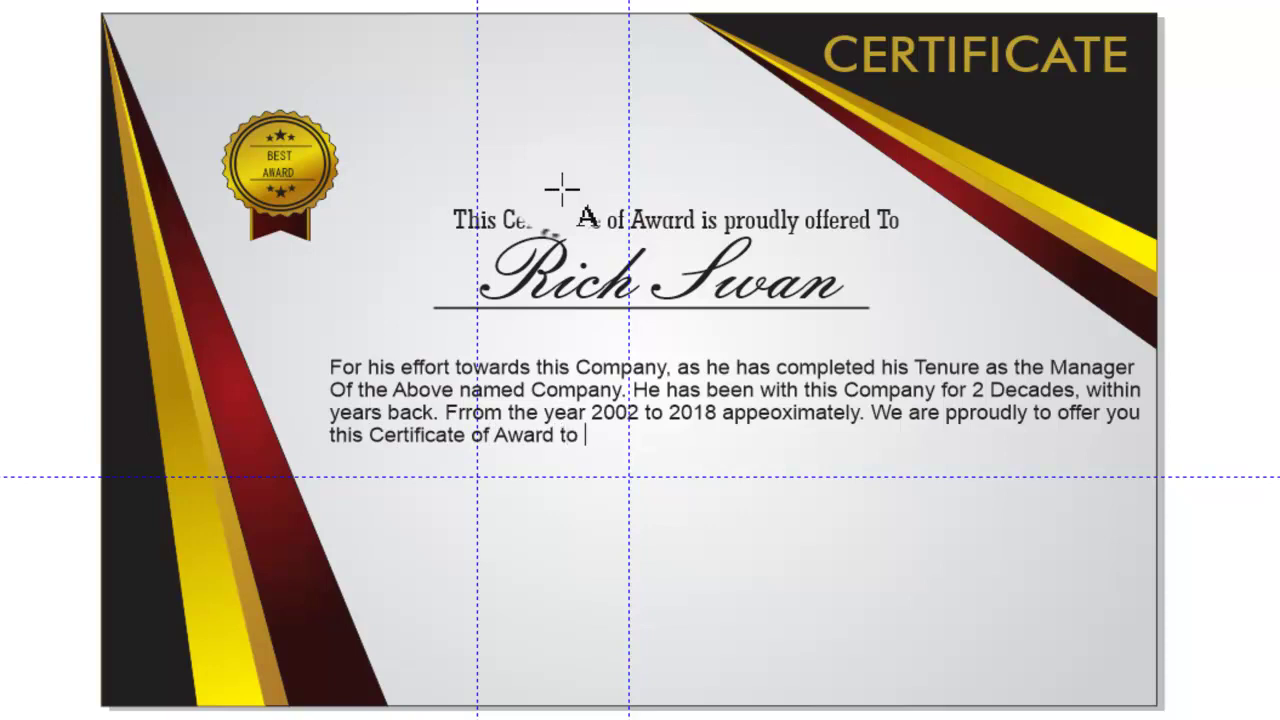
{"action": "type", "text": "show o"}
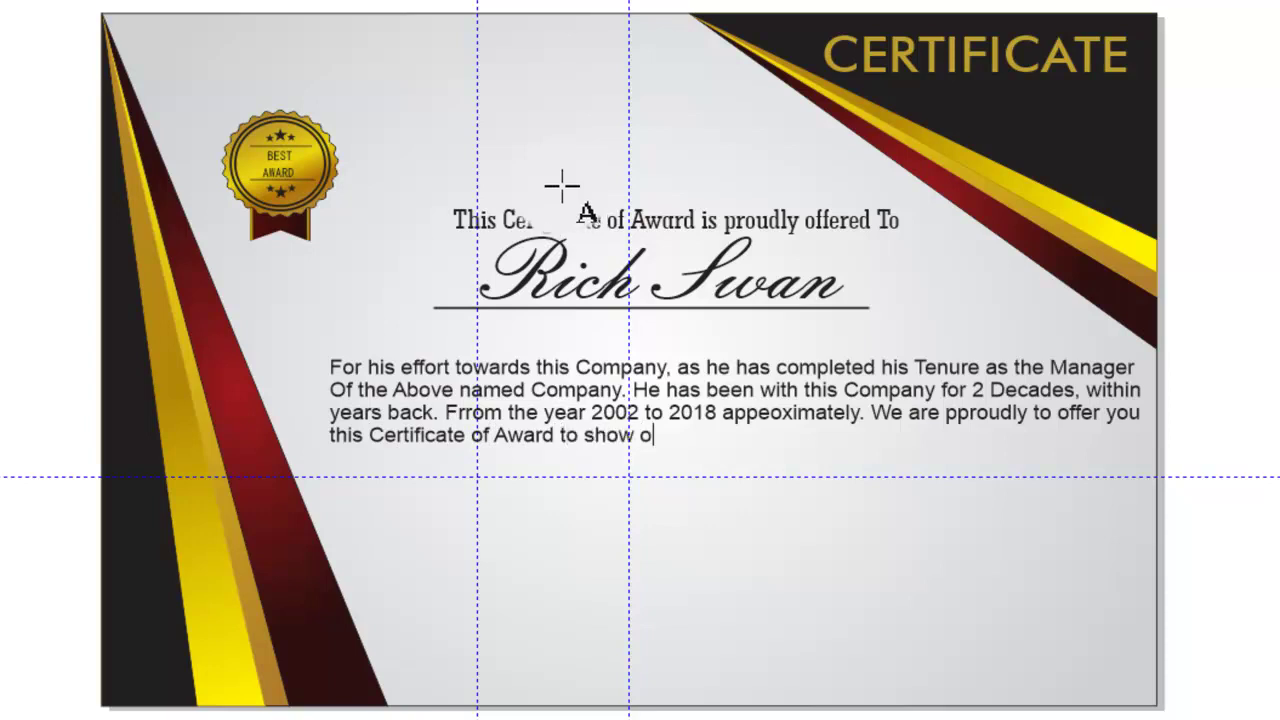
{"action": "type", "text": "ue"}
{"action": "key", "text": "BackSpace"}
{"action": "type", "text": "r Appreciat"}
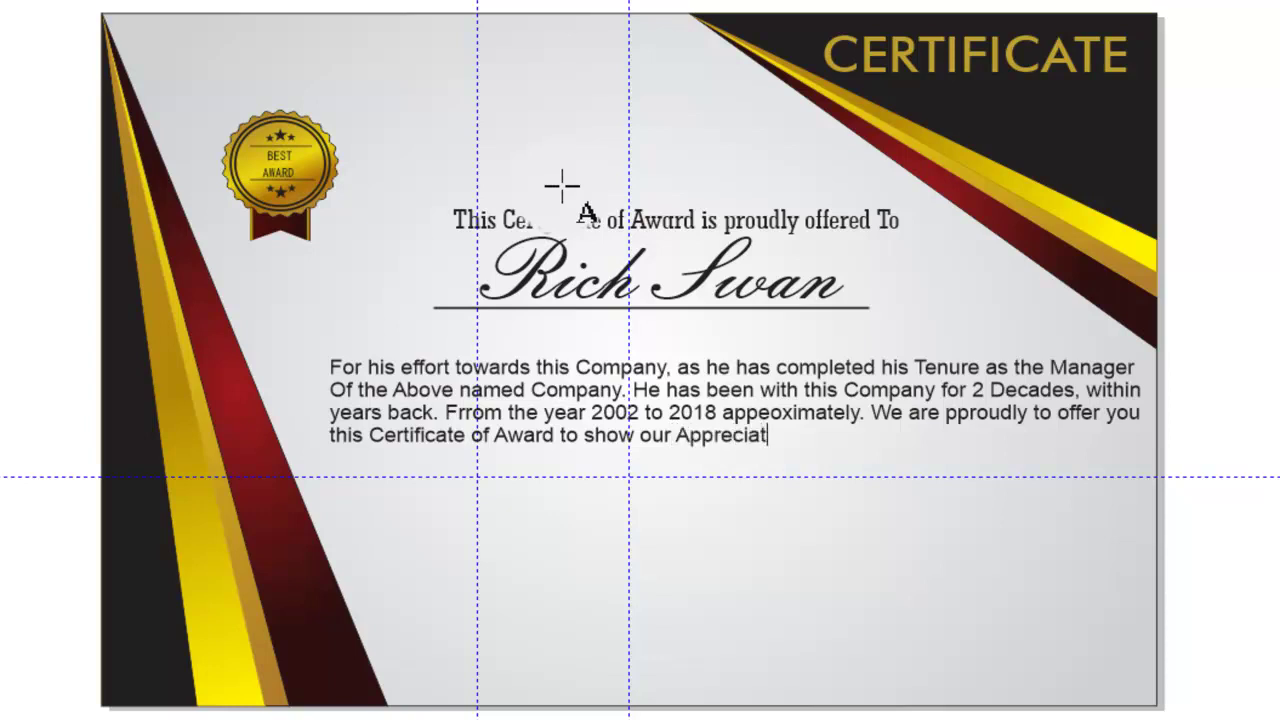
{"action": "type", "text": "ion and"}
{"action": "type", "text": " Dignity"}
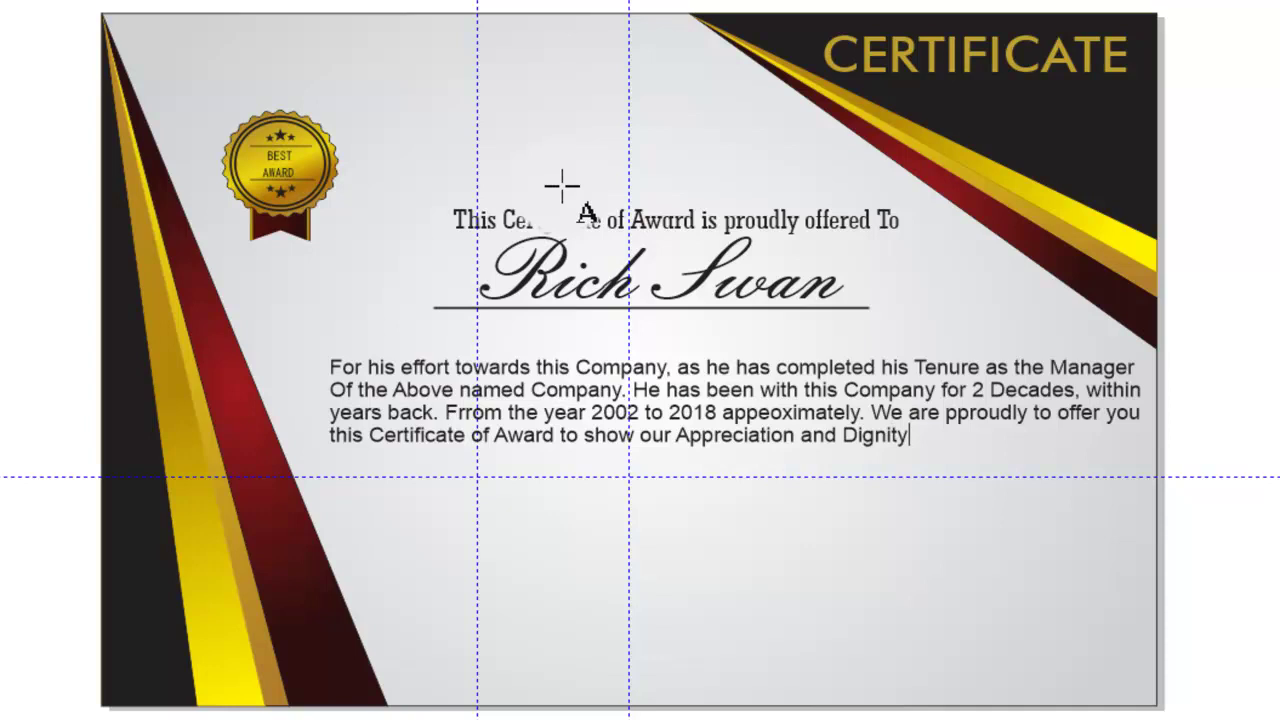
{"action": "type", "text": " to you.."}
{"action": "type", "text": " From"}
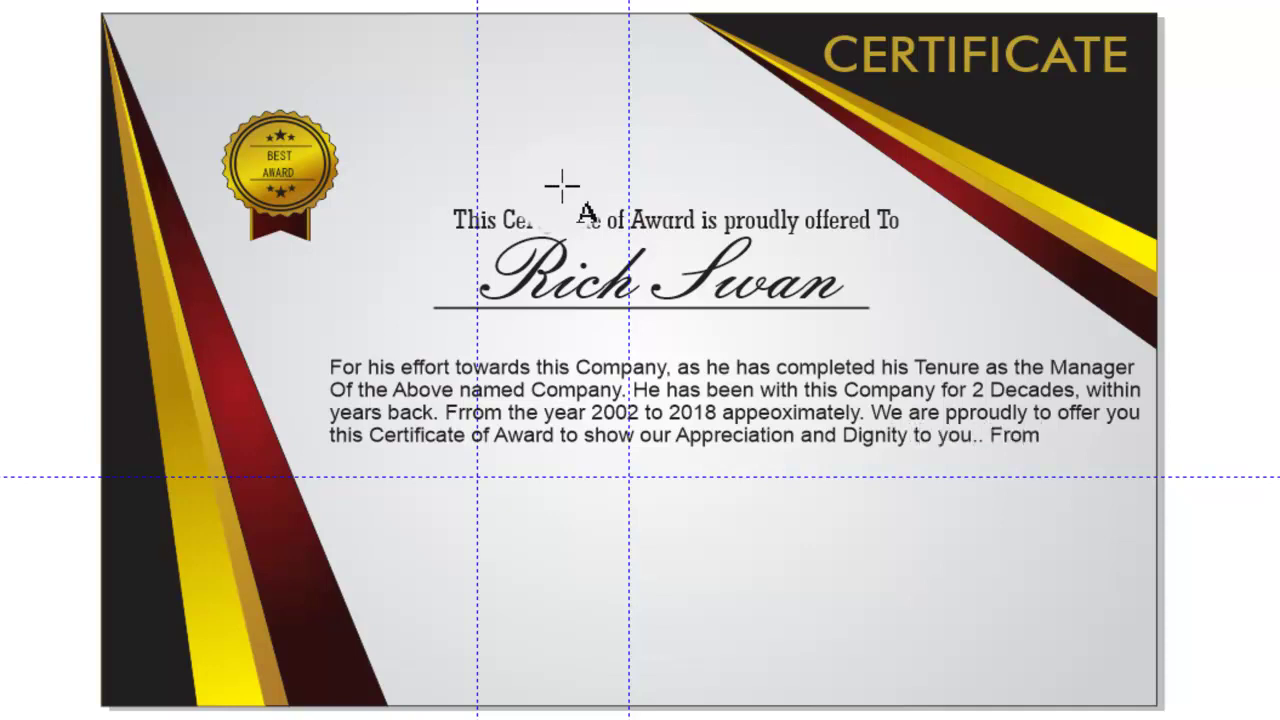
{"action": "type", "text": "he Above"}
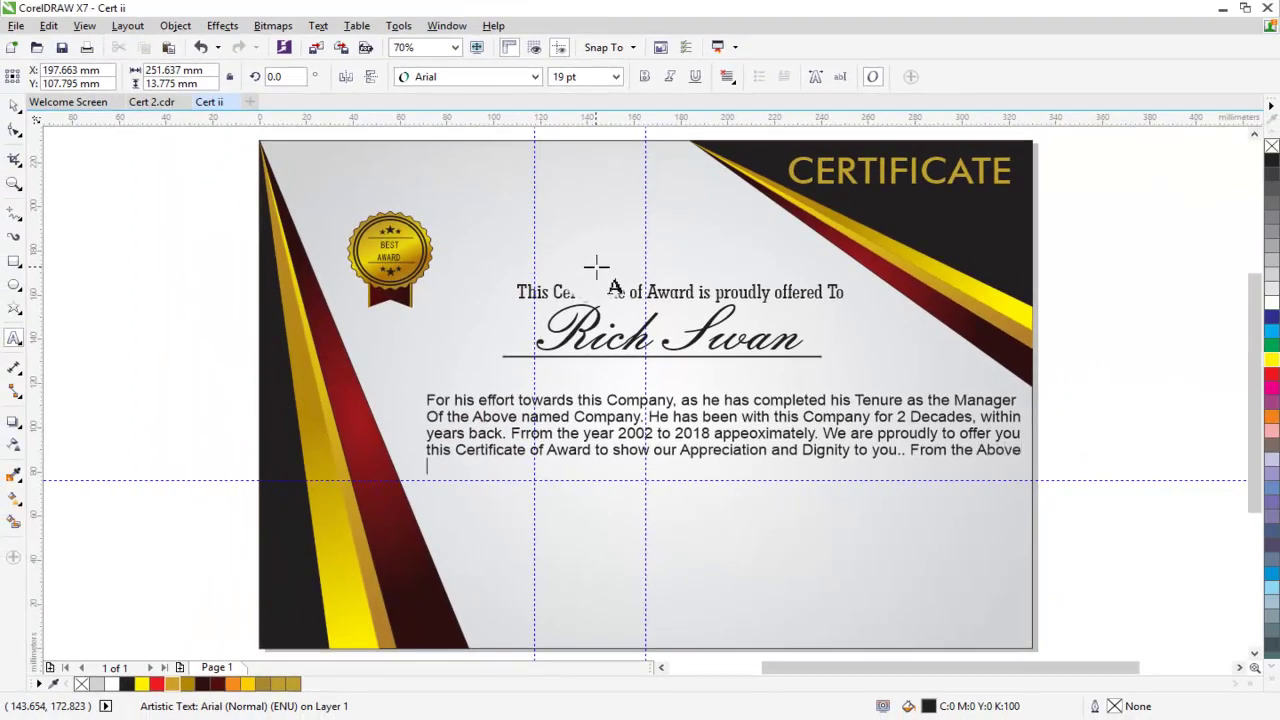
{"action": "type", "text": "NNa"}
{"action": "type", "text": "Cp"}
Step: End the paragraph with 'Company and Our Cooperative Partners' plus the bracketed partner firm, then open the font list
{"action": "key", "text": "BackSpace"}
{"action": "type", "text": "ompany"}
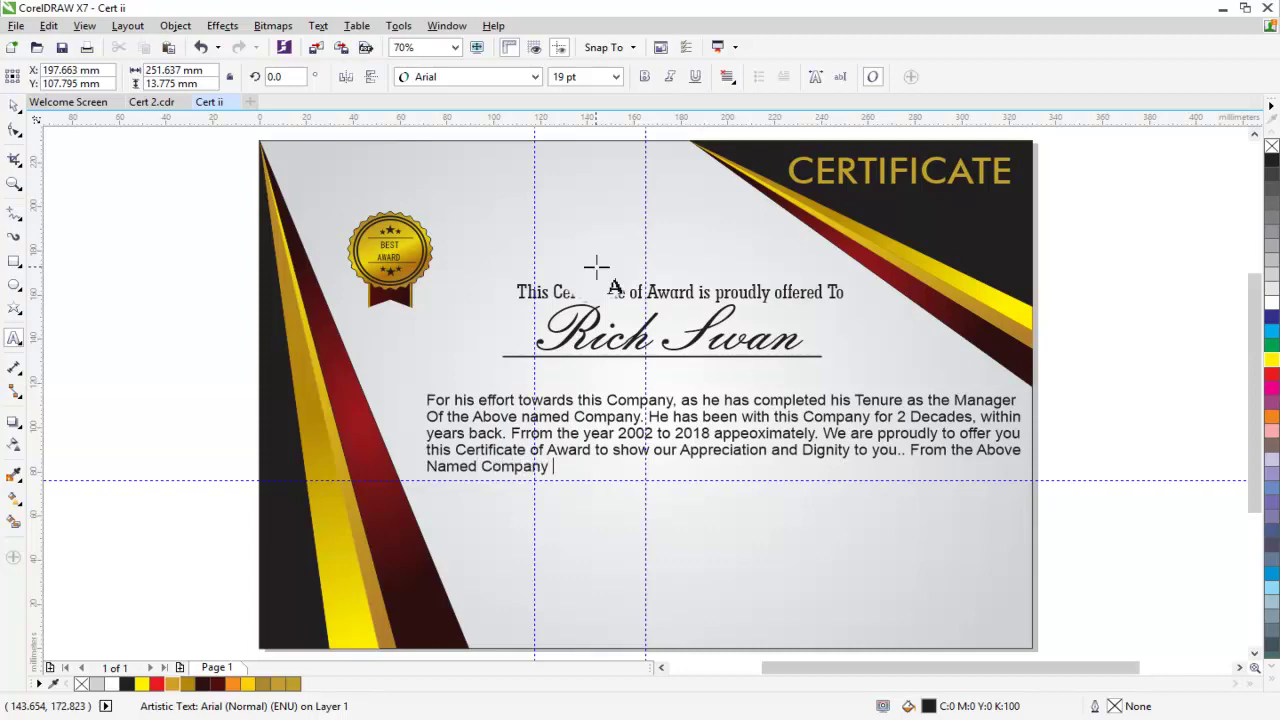
{"action": "type", "text": " and"}
{"action": "type", "text": " 0"}
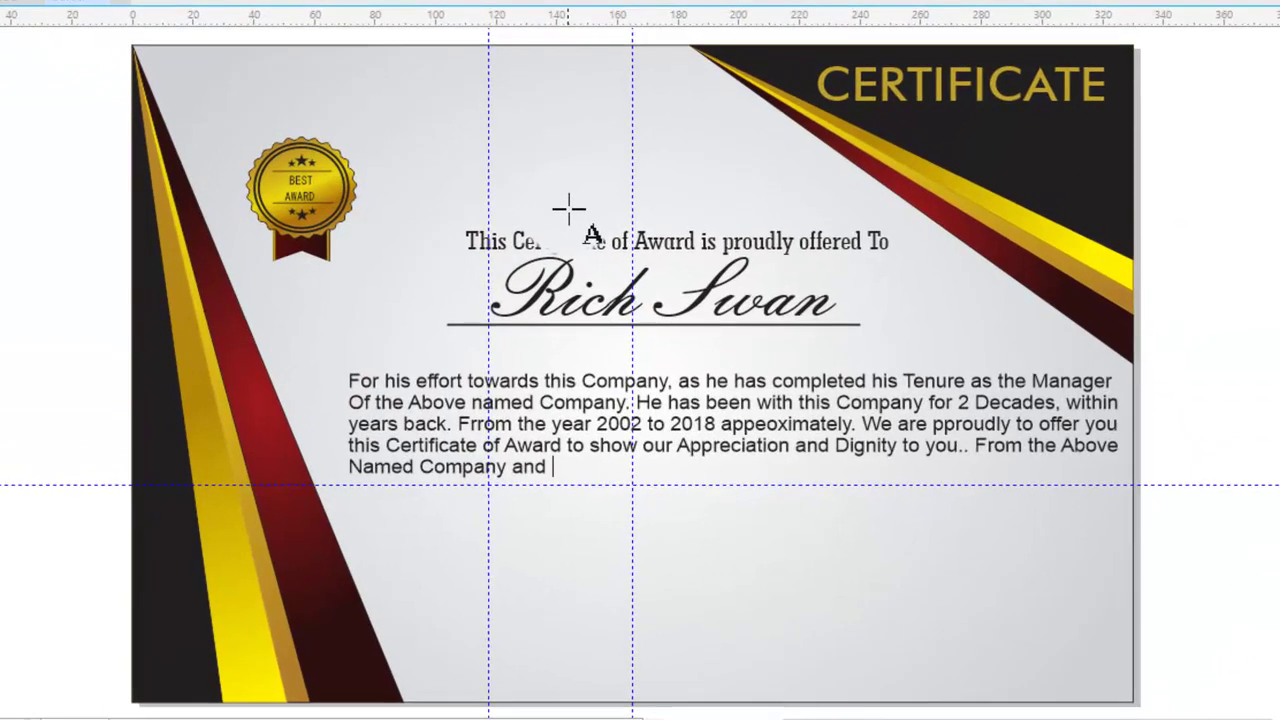
{"action": "type", "text": "ur "}
{"action": "type", "text": "Cooperat"}
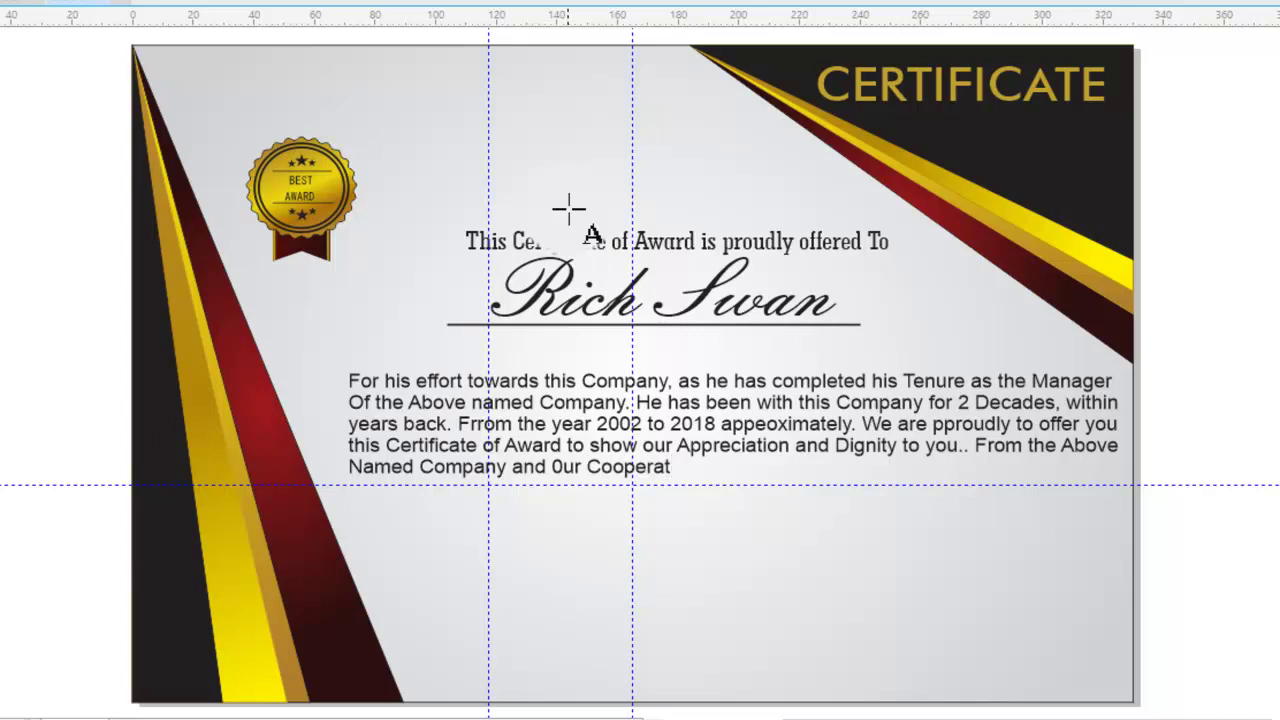
{"action": "type", "text": "ive"}
{"action": "type", "text": " Partner"}
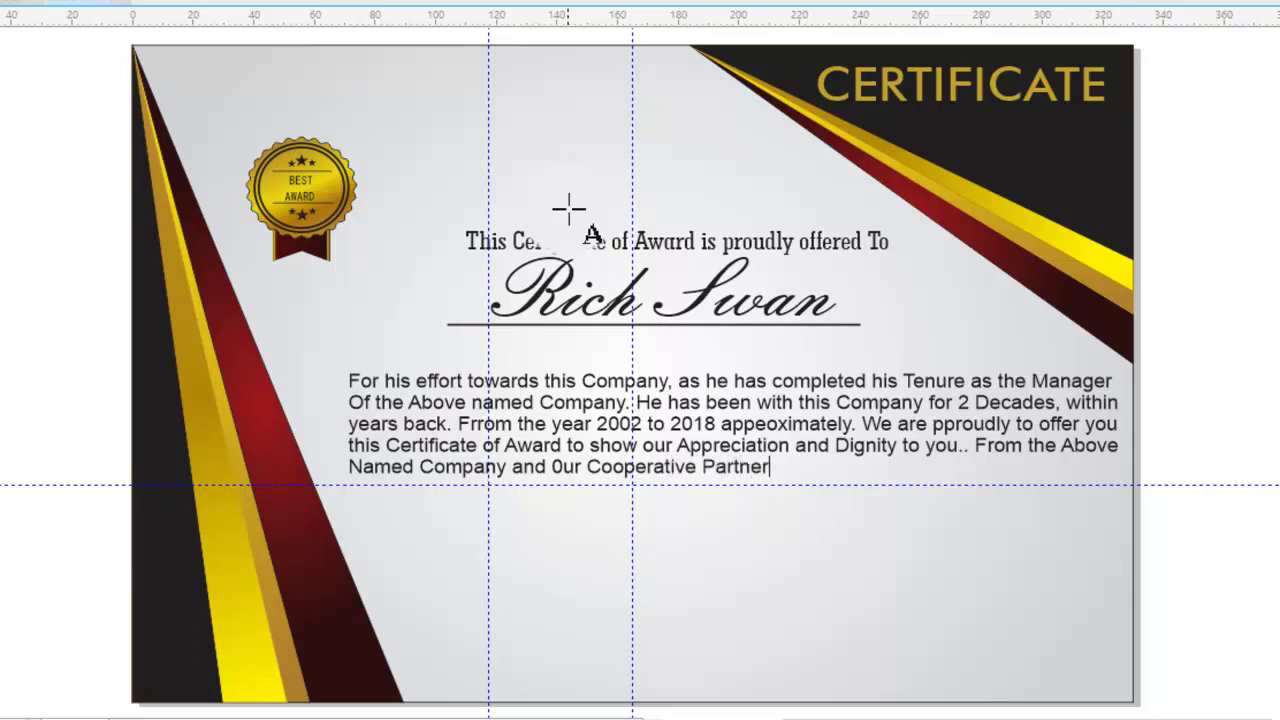
{"action": "type", "text": "s [A"}
{"action": "type", "text": "BDUL"}
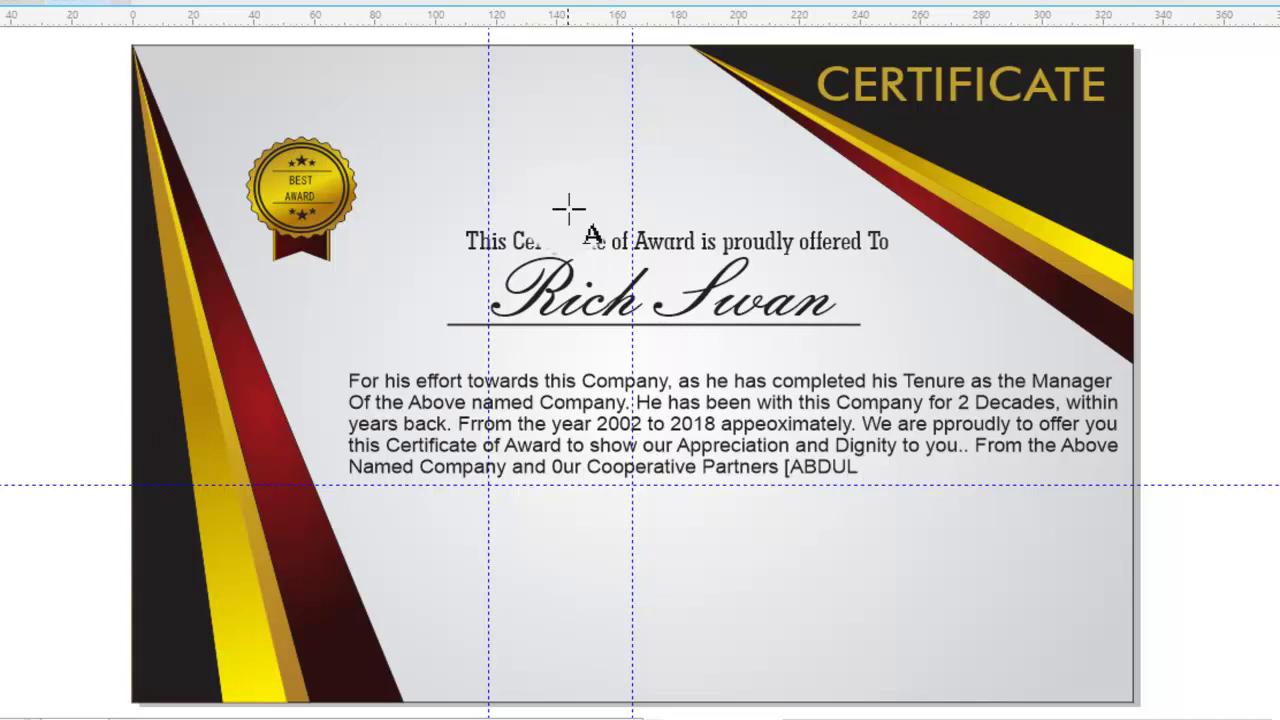
{"action": "type", "text": " & CO. LT"}
{"action": "type", "text": "D]."}
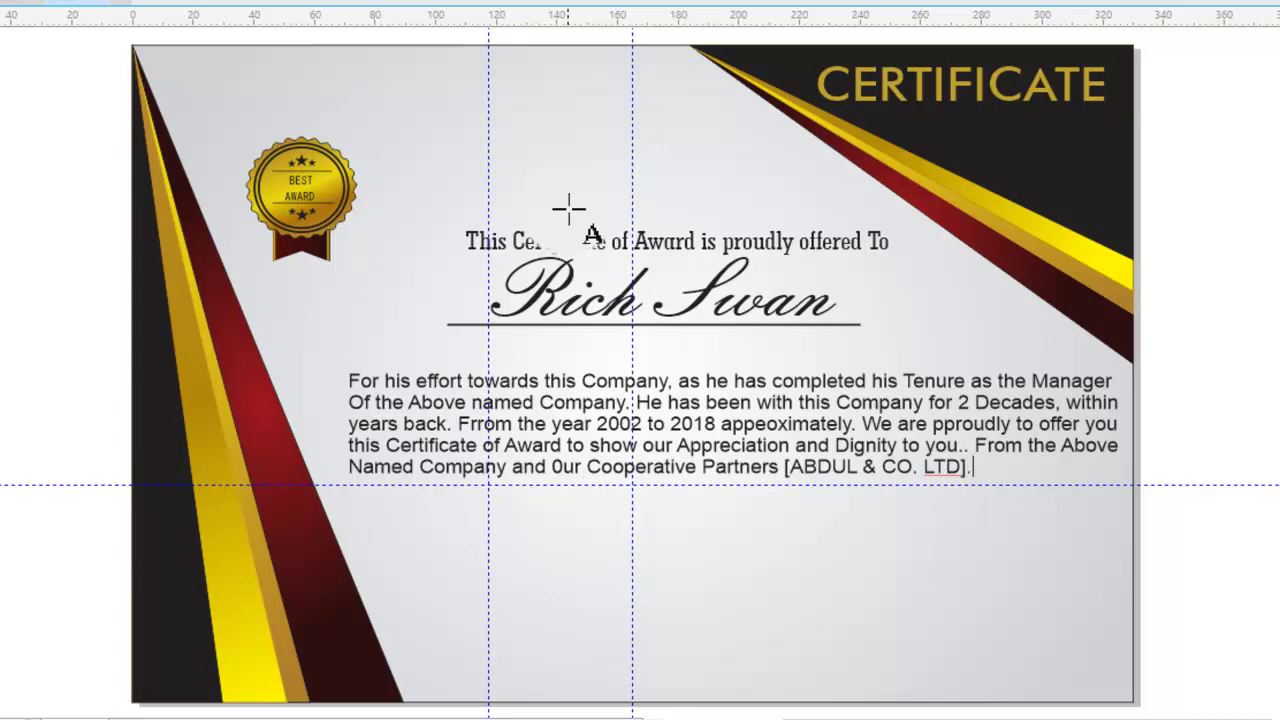
{"action": "key", "text": "Escape"}
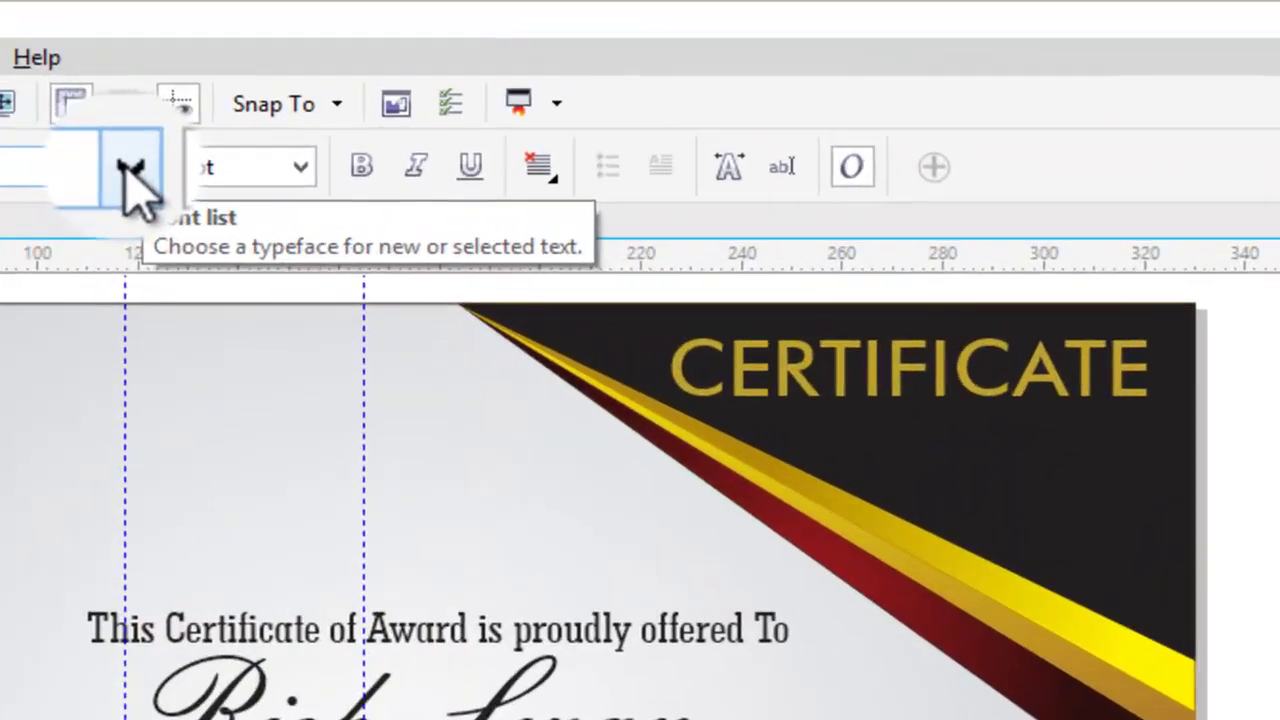
{"action": "left_click", "coordinate": [538, 85]}
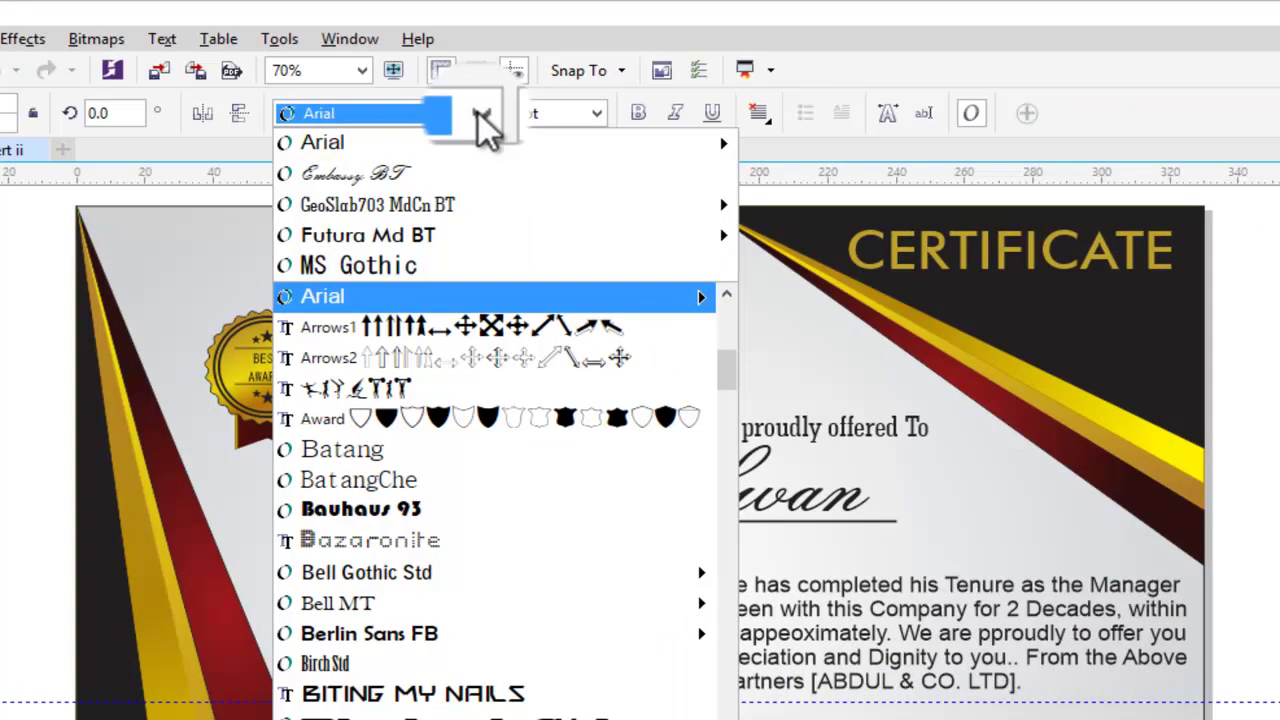
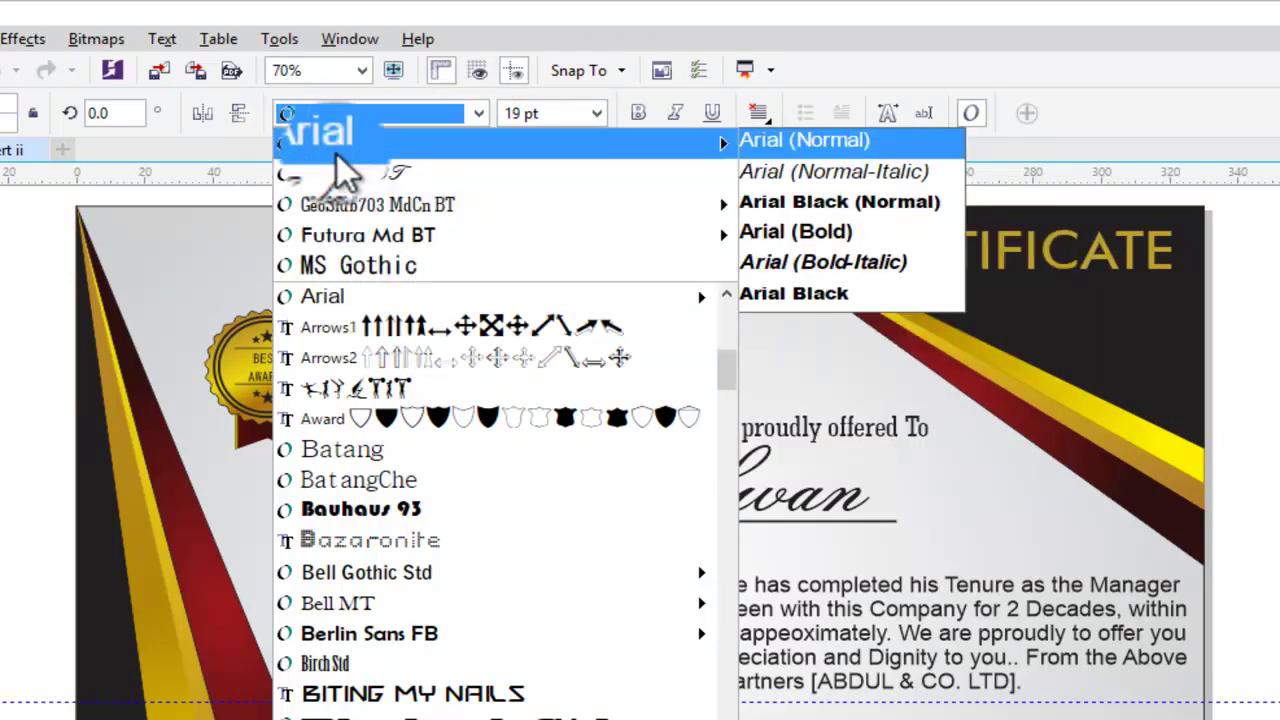
Step: Set the award paragraph in Shruti Bold and widen its frame across the certificate
{"action": "type", "text": "sh"}
{"action": "key", "text": "Down"}
{"action": "key", "text": "Return"}
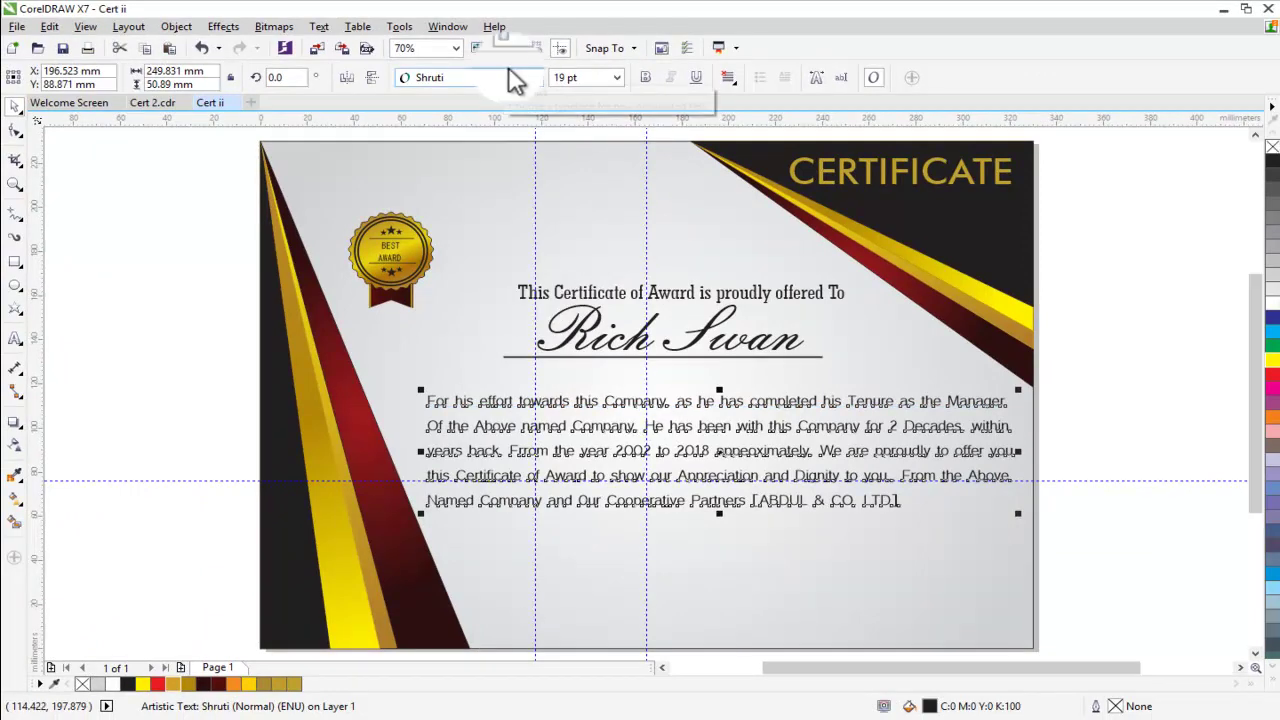
{"action": "left_click", "coordinate": [536, 84]}
{"action": "mouse_move", "coordinate": [550, 96]}
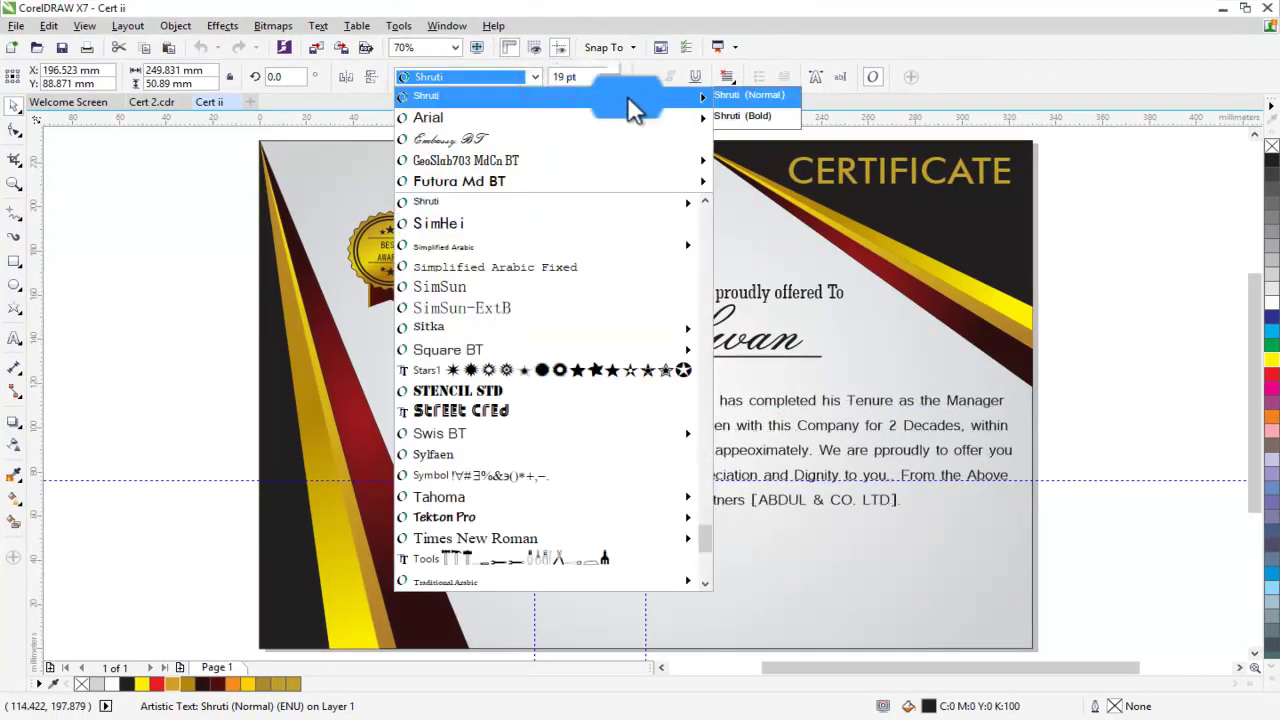
{"action": "left_click", "coordinate": [758, 115]}
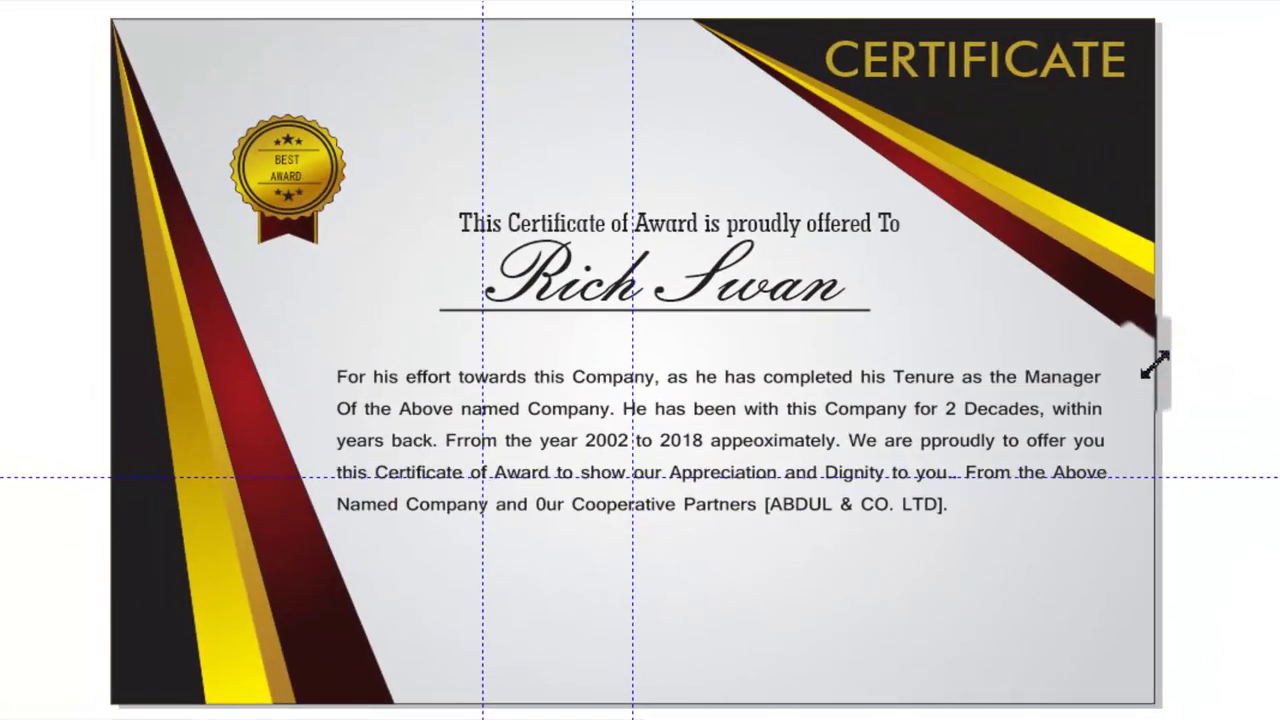
{"action": "mouse_move", "coordinate": [1140, 365]}
{"action": "left_mouse_down"}
{"action": "mouse_move", "coordinate": [886, 405]}
{"action": "mouse_move", "coordinate": [872, 381]}
{"action": "left_mouse_up"}
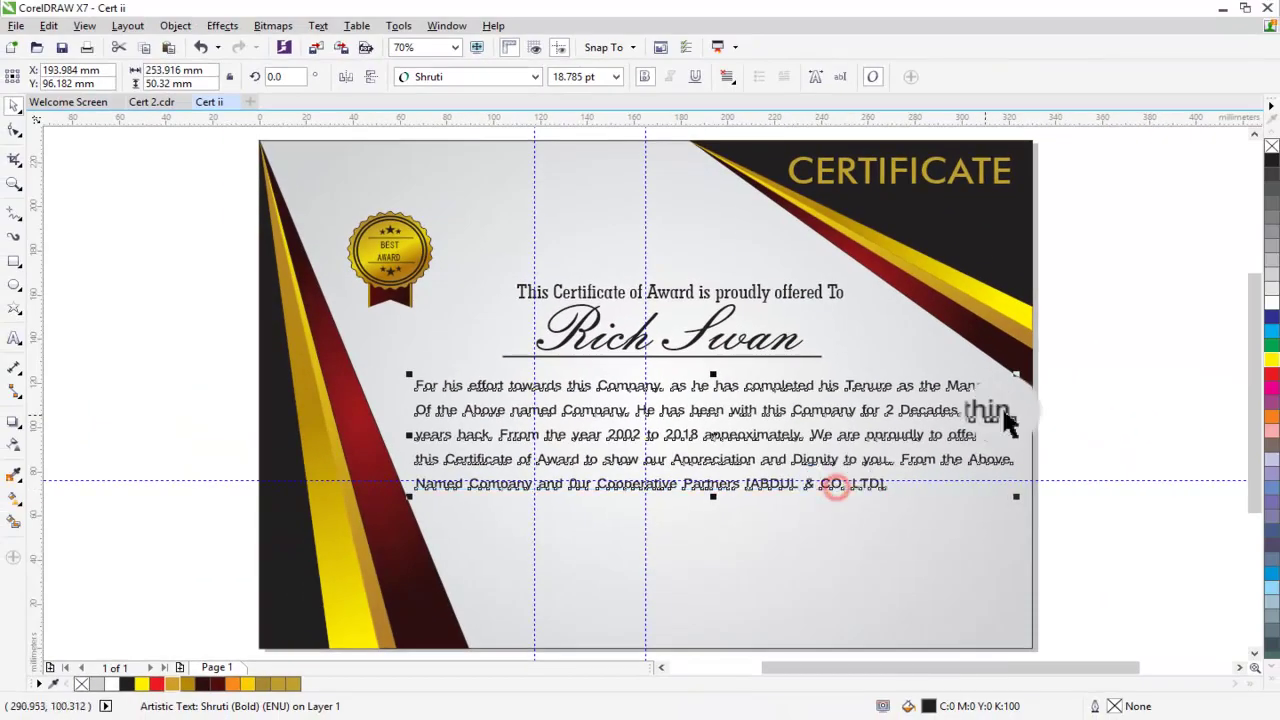
{"action": "left_click", "coordinate": [1100, 405]}
Step: Type CONGRATULATIONS below the paragraph and set it in Impact
{"action": "left_click", "coordinate": [14, 337]}
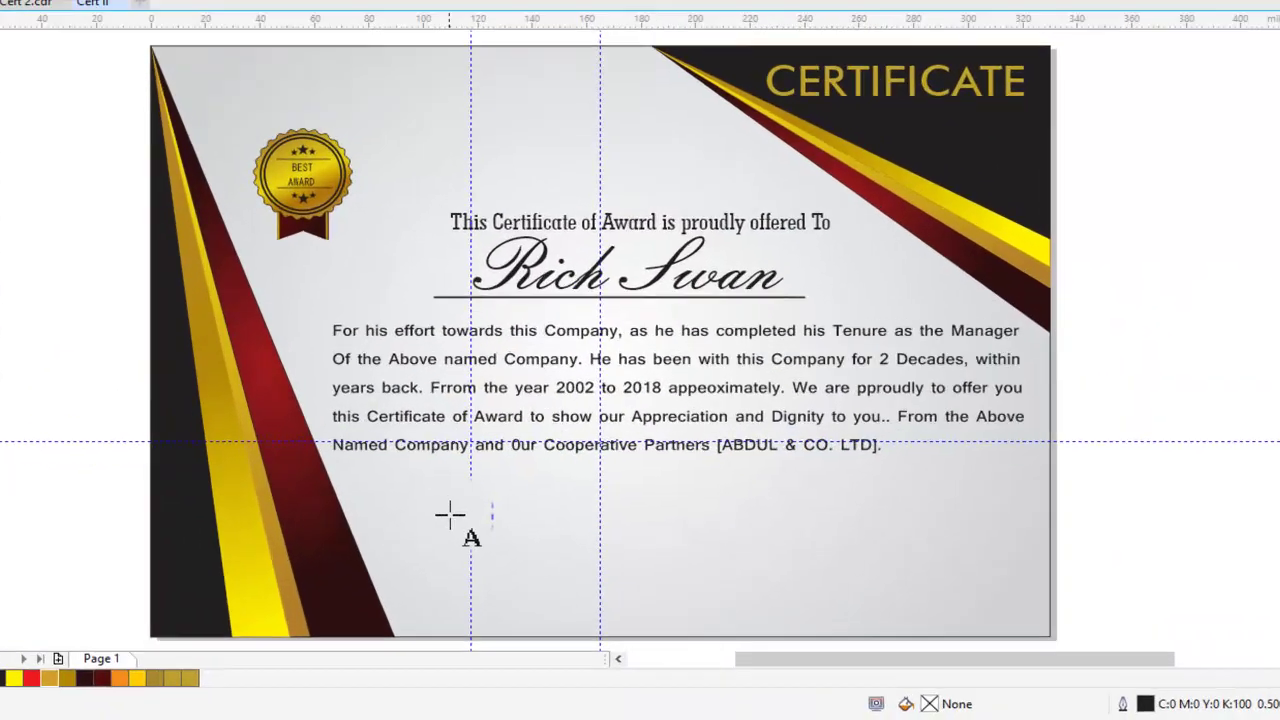
{"action": "left_click", "coordinate": [123, 313]}
{"action": "type", "text": "CONGR"}
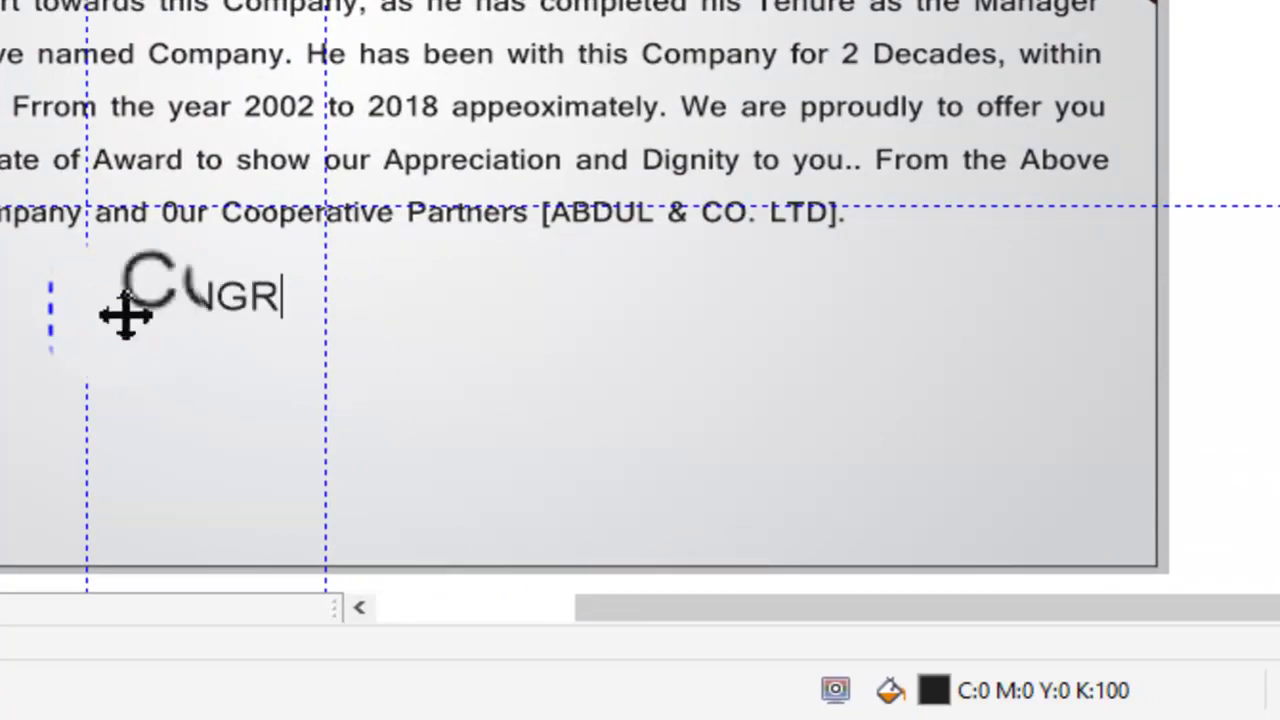
{"action": "type", "text": "ATULATIO"}
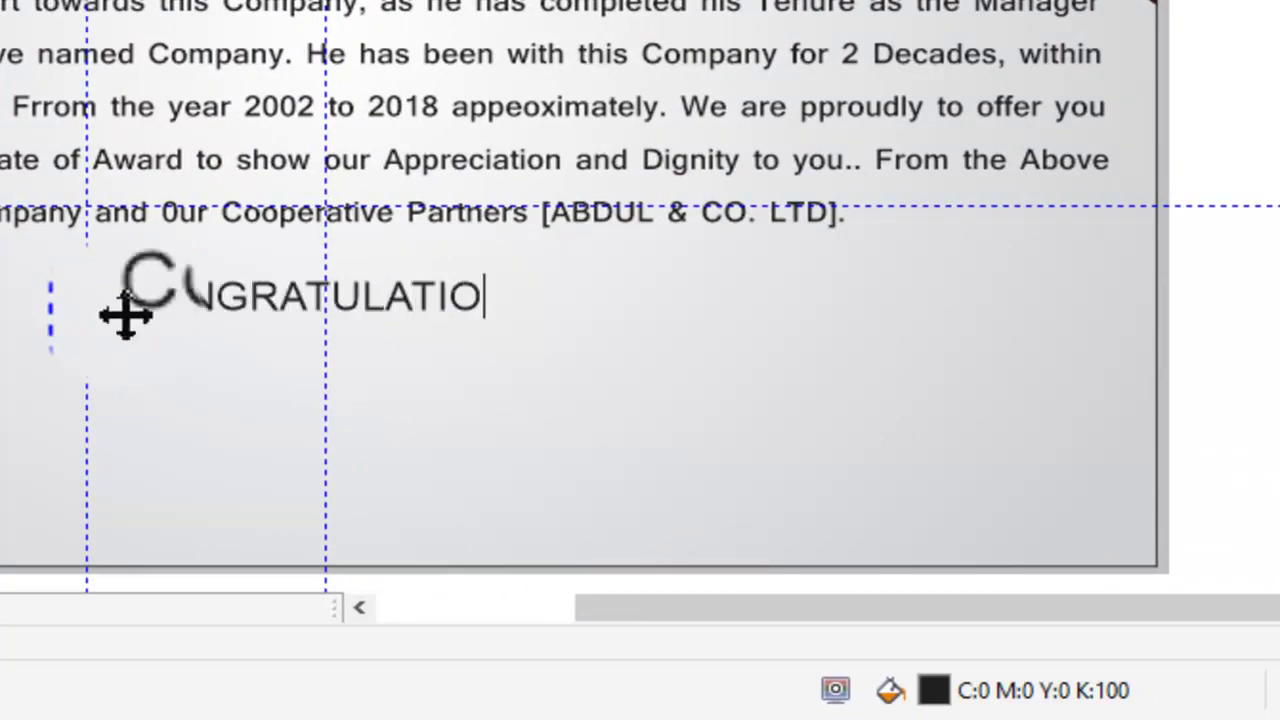
{"action": "type", "text": "NS"}
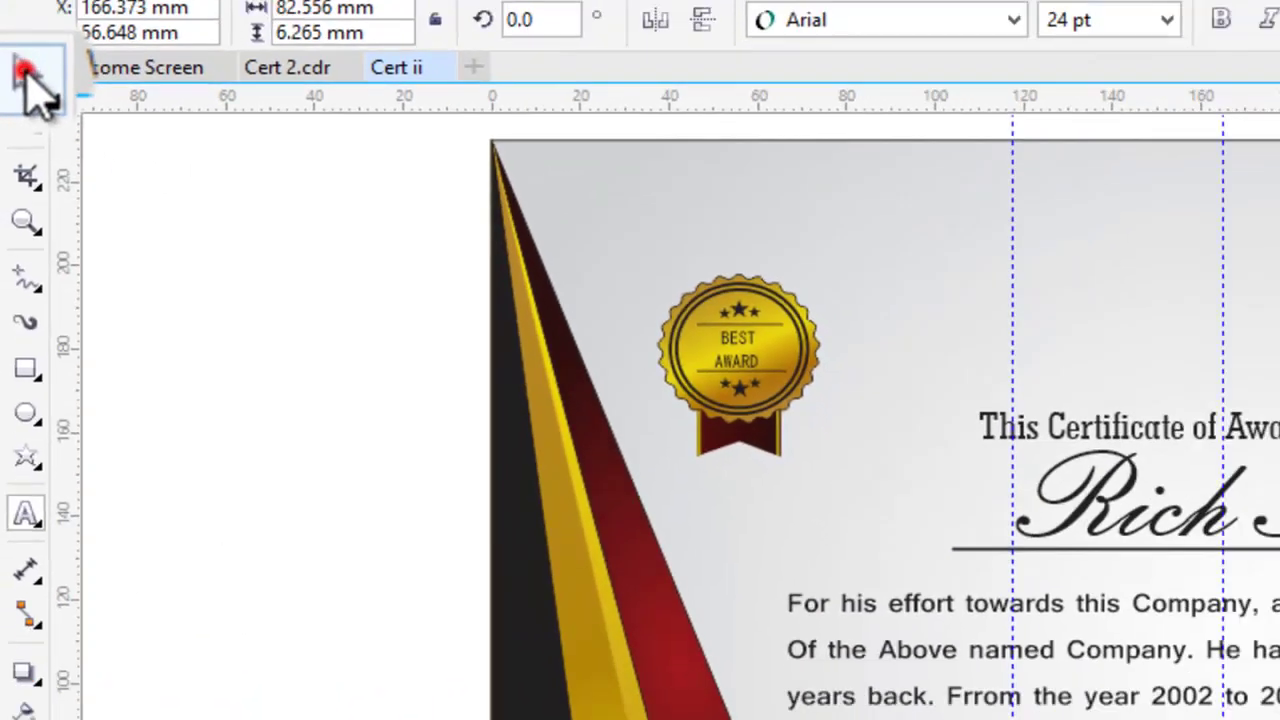
{"action": "left_click", "coordinate": [14, 106]}
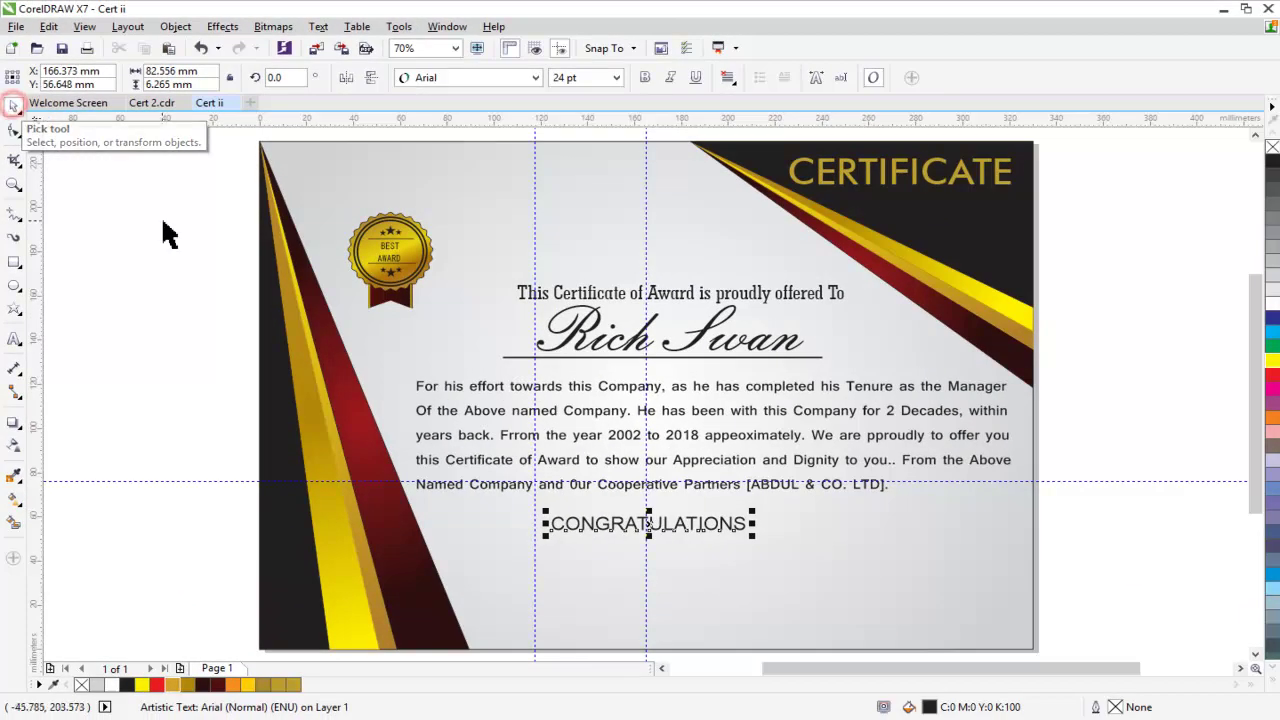
{"action": "left_click", "coordinate": [530, 79]}
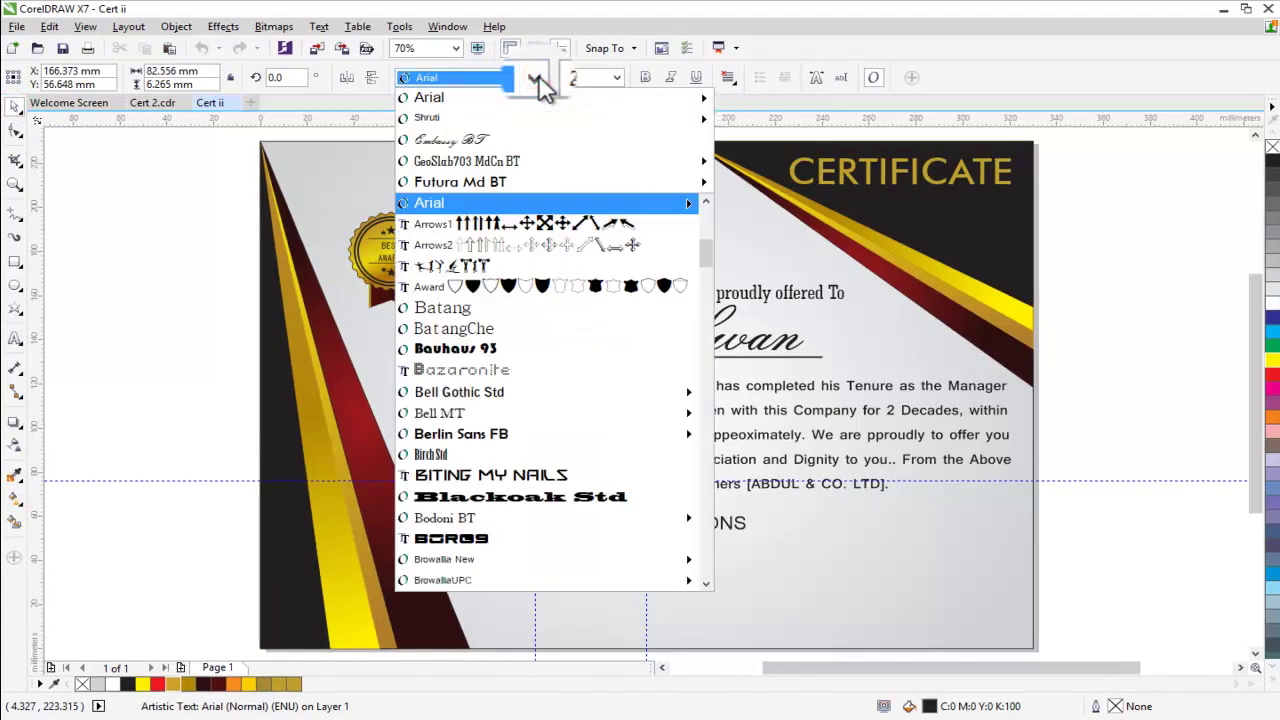
{"action": "type", "text": "Impact"}
{"action": "key", "text": "Return"}
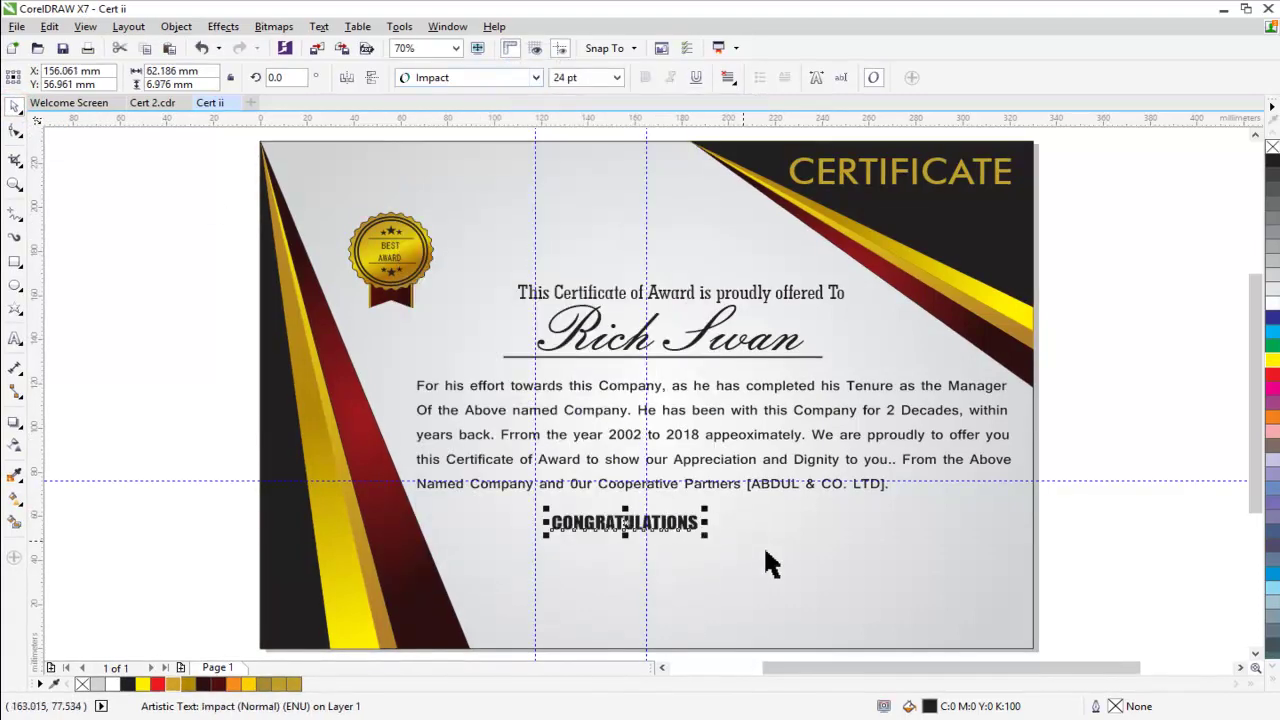
Step: Enlarge CONGRATULATIONS to 33.352 pt and begin new text near the bottom left
{"action": "left_click_drag", "start_coordinate": [706, 535], "coordinate": [728, 541]}
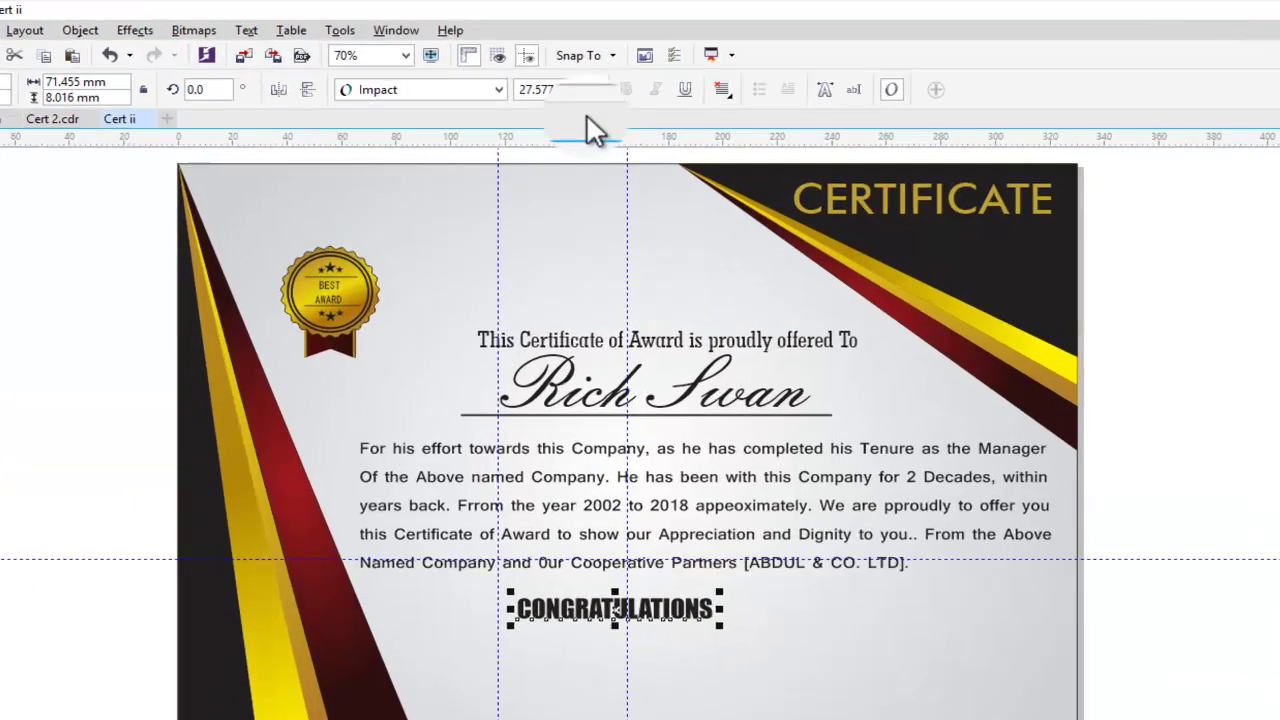
{"action": "left_click", "coordinate": [590, 77]}
{"action": "type", "text": "33"}
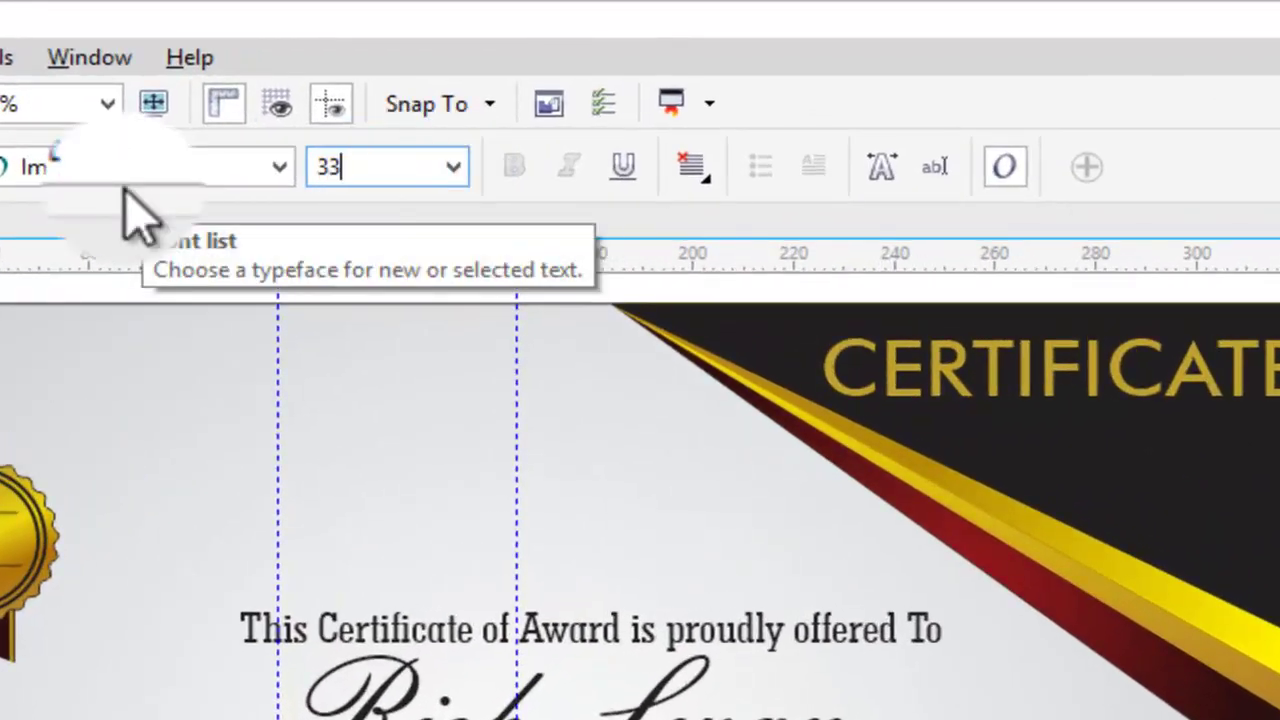
{"action": "type", "text": ".352"}
{"action": "left_click", "coordinate": [125, 190]}
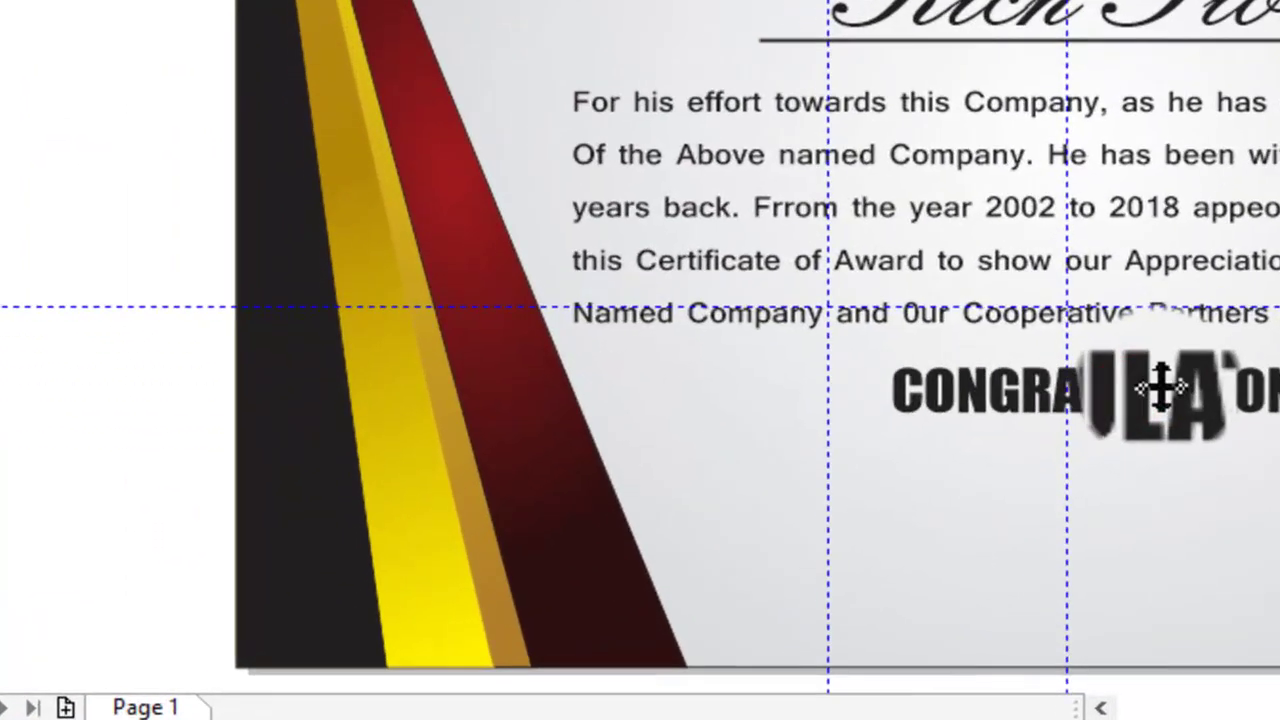
{"action": "left_click", "coordinate": [198, 496]}
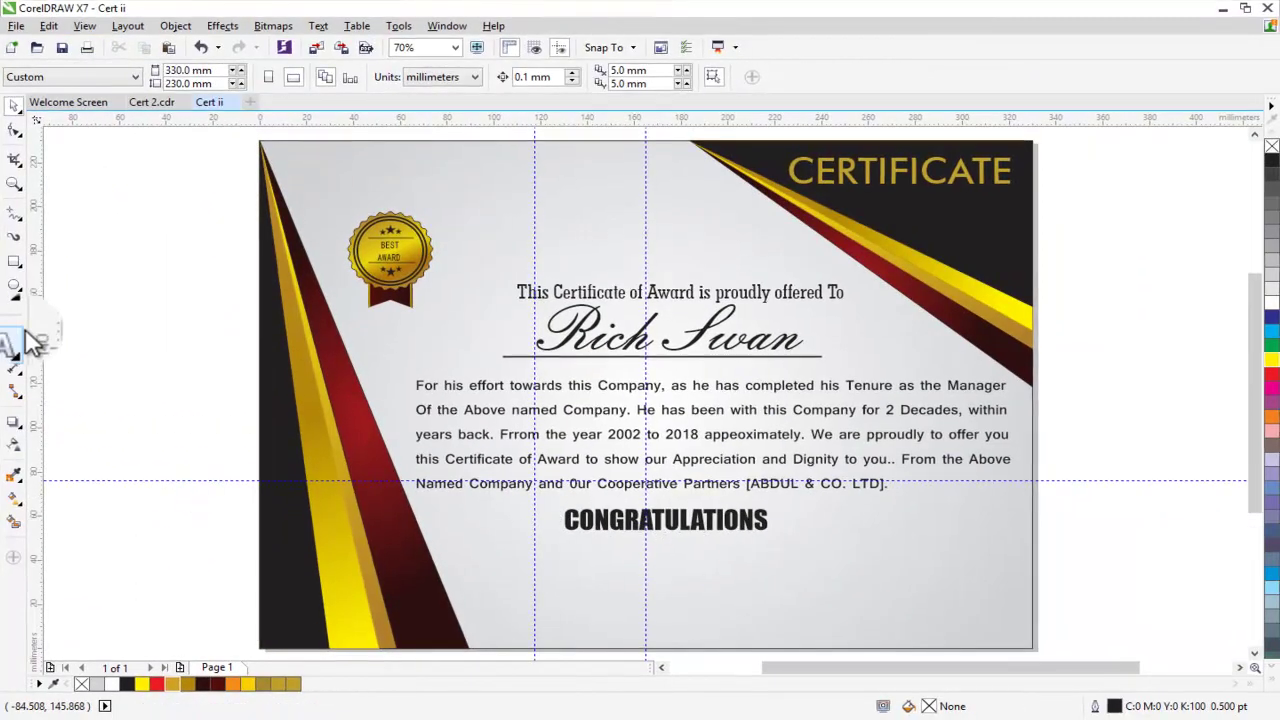
{"action": "left_click", "coordinate": [14, 340]}
{"action": "left_click", "coordinate": [486, 621]}
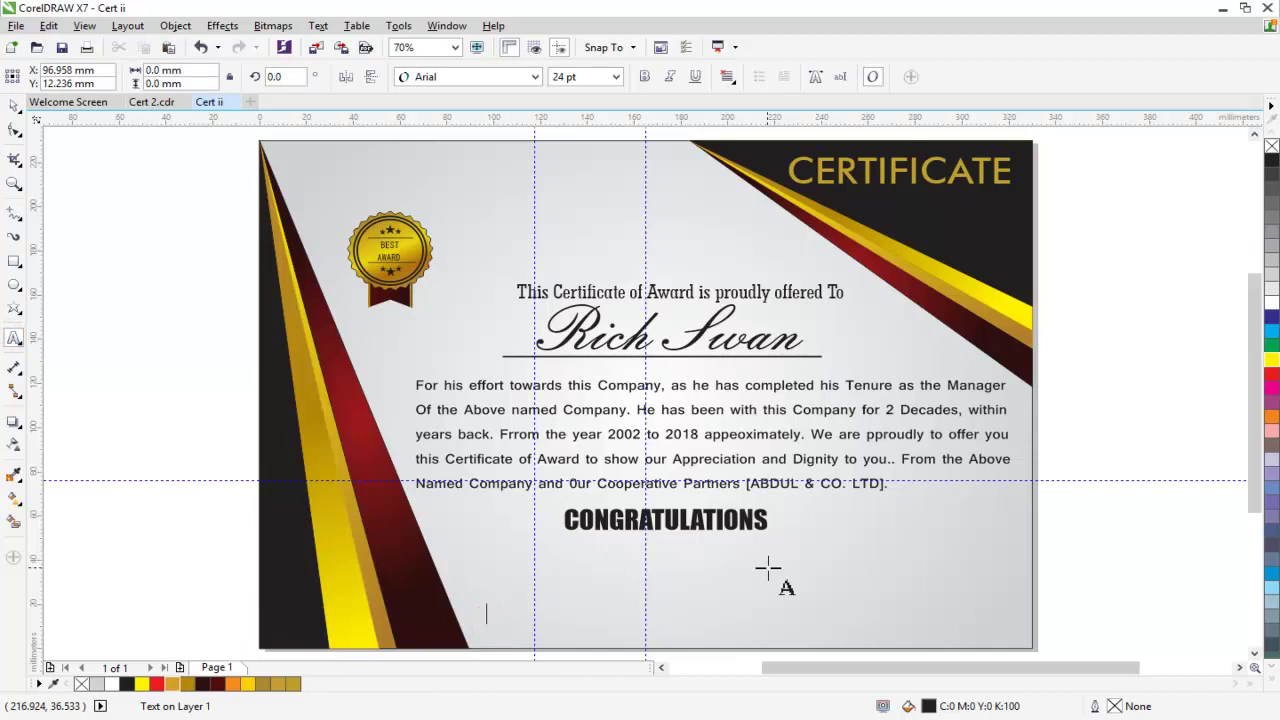
Step: Type a 'Date' label and draw a 1.0 pt straight line above it
{"action": "type", "text": "Date"}
{"action": "left_click", "coordinate": [16, 104]}
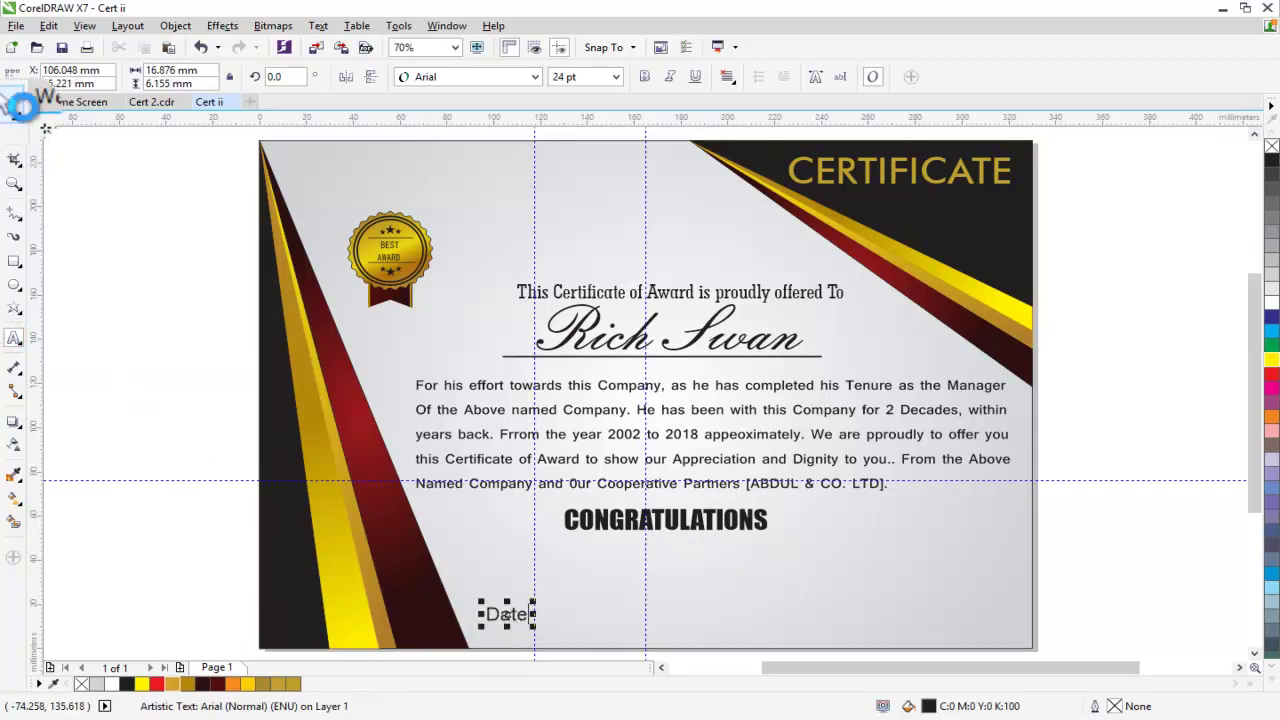
{"action": "left_click", "coordinate": [8, 210]}
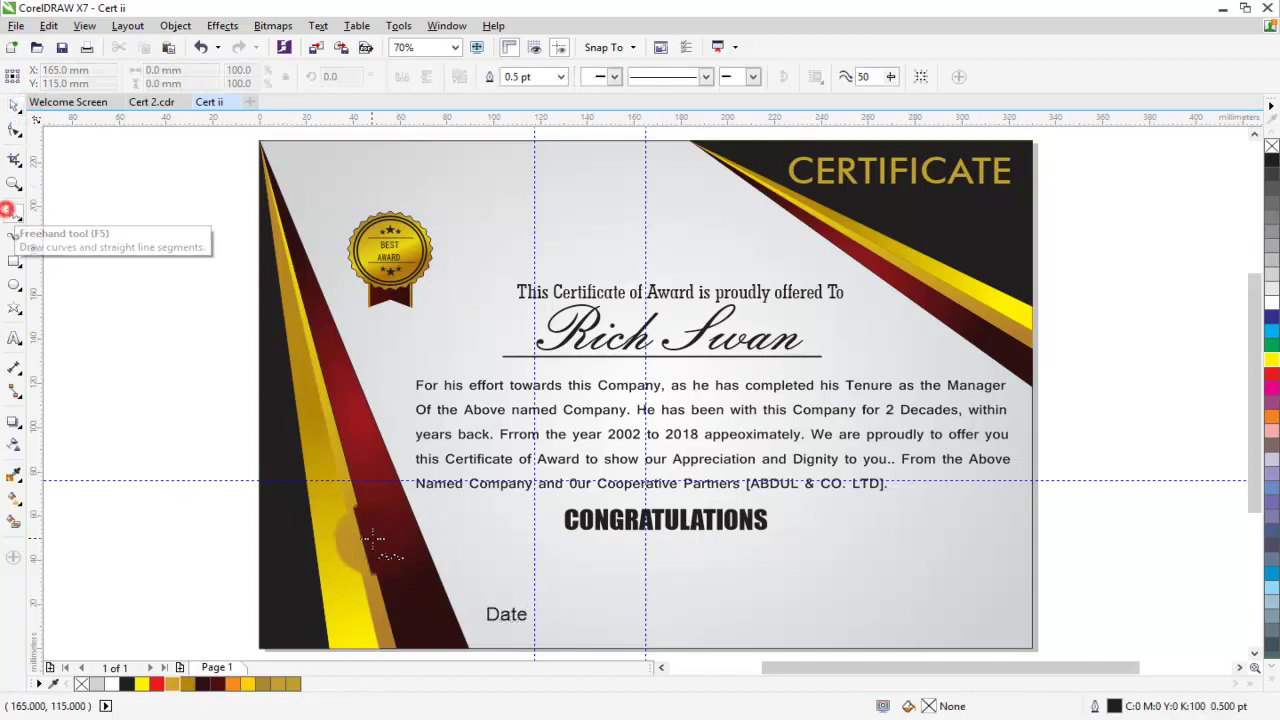
{"action": "left_click", "coordinate": [452, 595]}
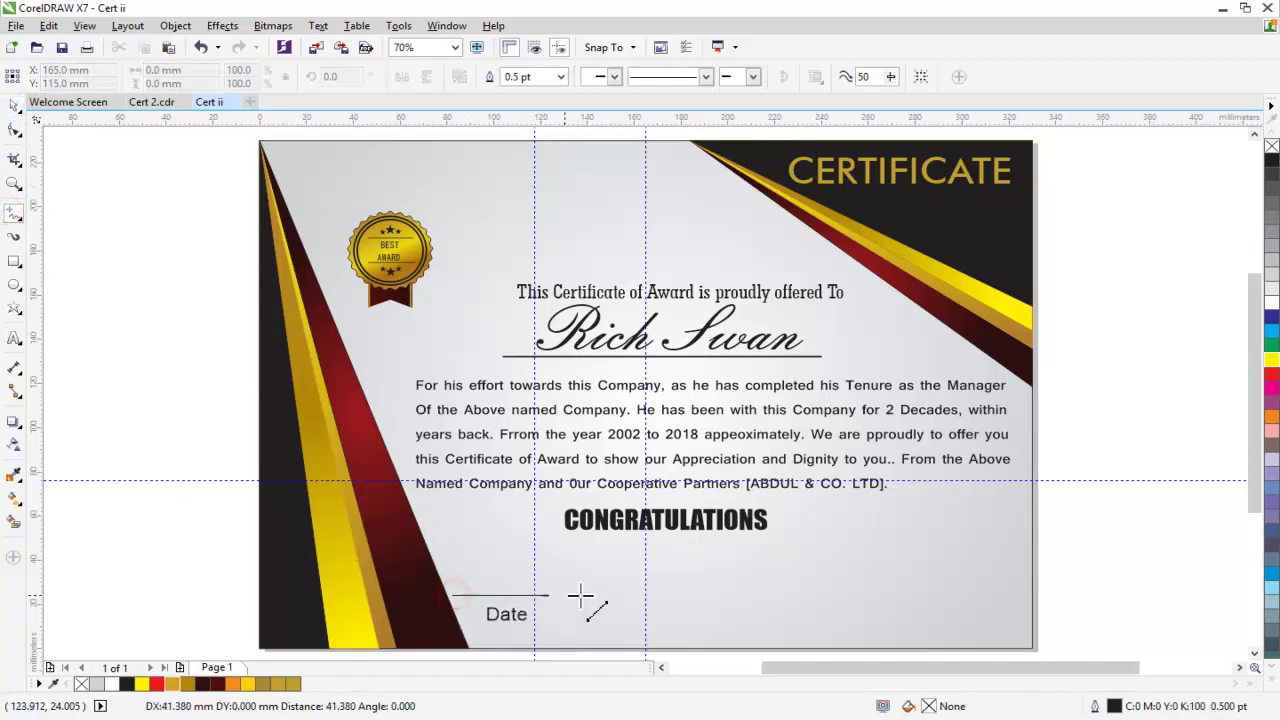
{"action": "left_click", "coordinate": [613, 595]}
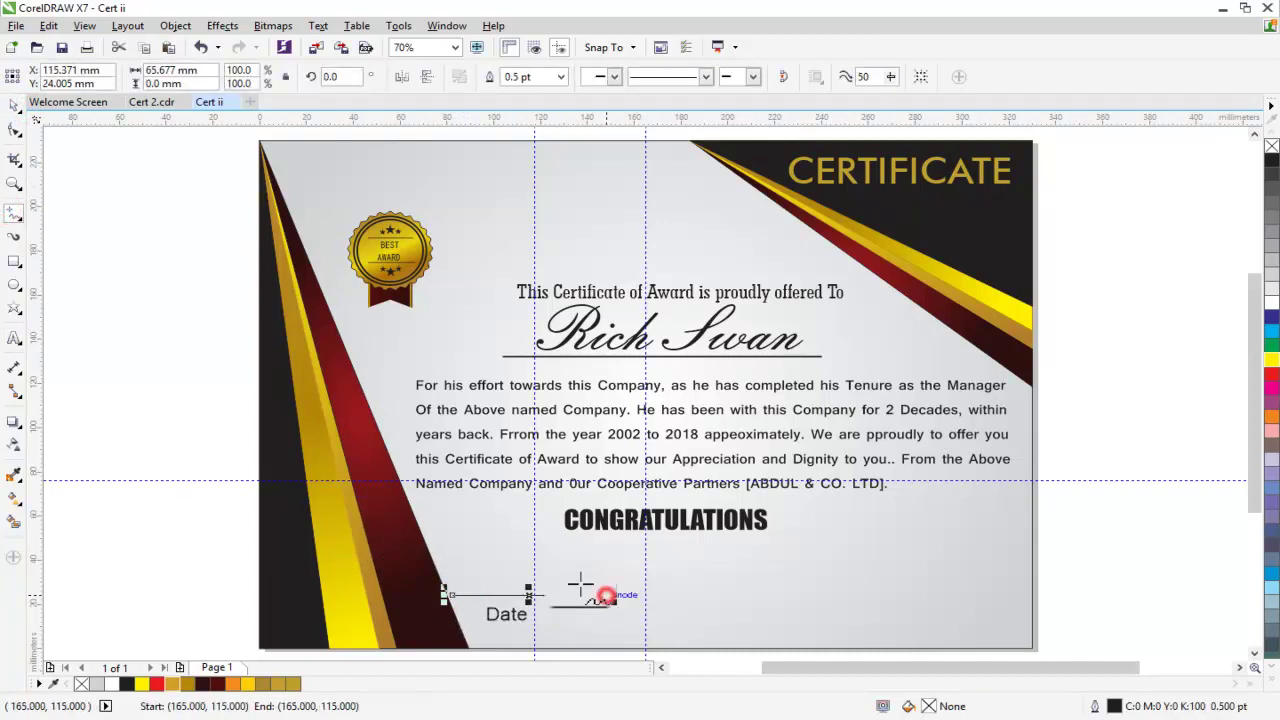
{"action": "left_click", "coordinate": [11, 106]}
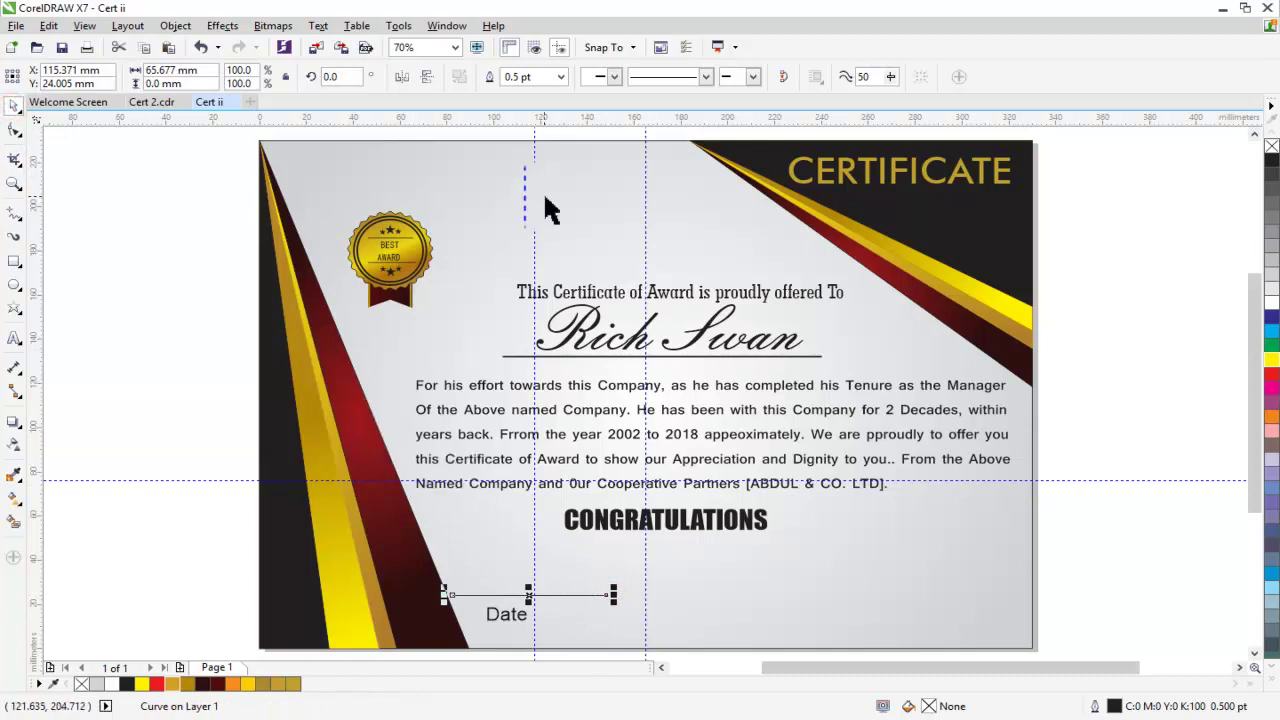
{"action": "left_click", "coordinate": [561, 77]}
{"action": "left_click", "coordinate": [518, 143]}
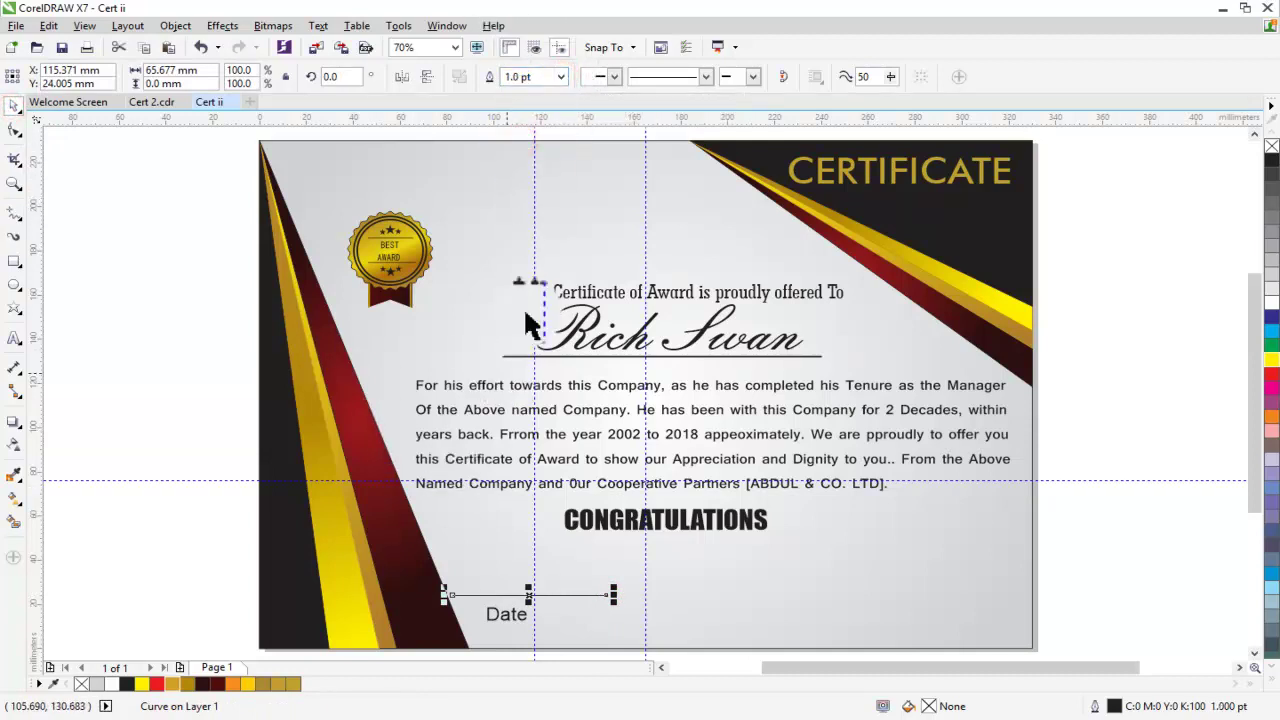
Step: Unlock all objects and paste a copy of the certificate background
{"action": "left_click", "coordinate": [158, 503]}
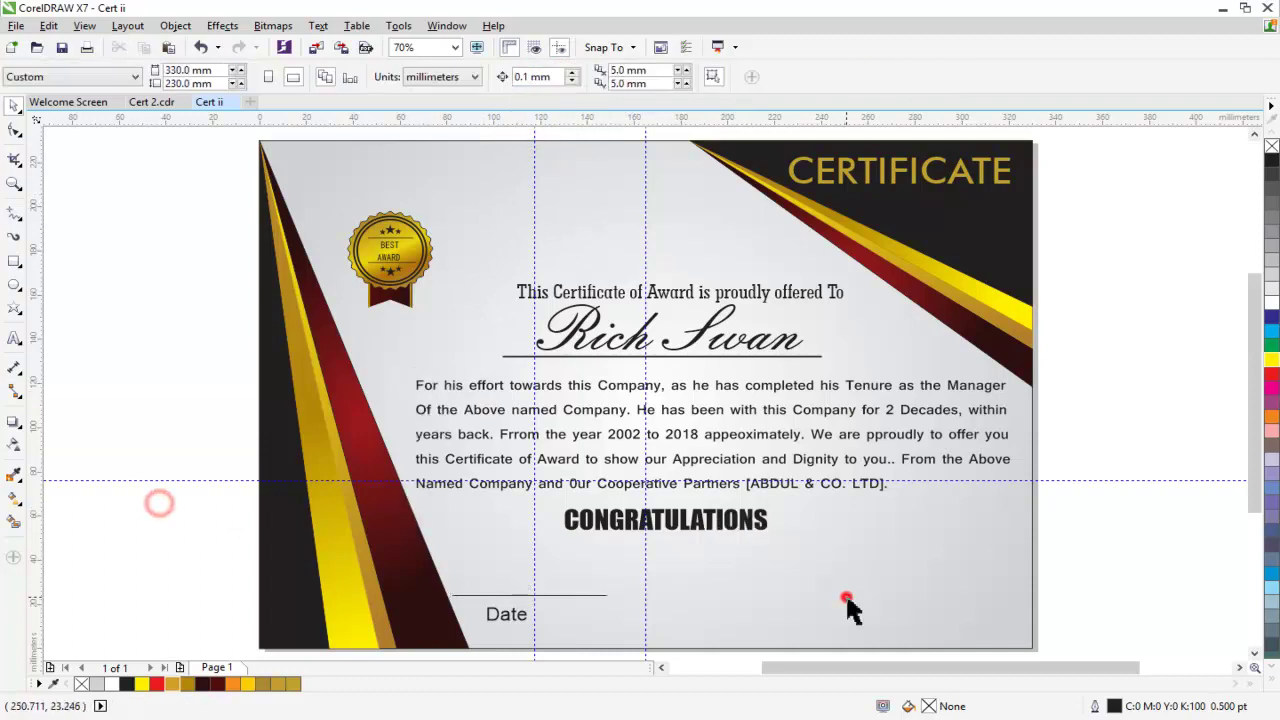
{"action": "left_click", "coordinate": [846, 598]}
{"action": "left_click", "coordinate": [175, 25]}
{"action": "mouse_move", "coordinate": [196, 325]}
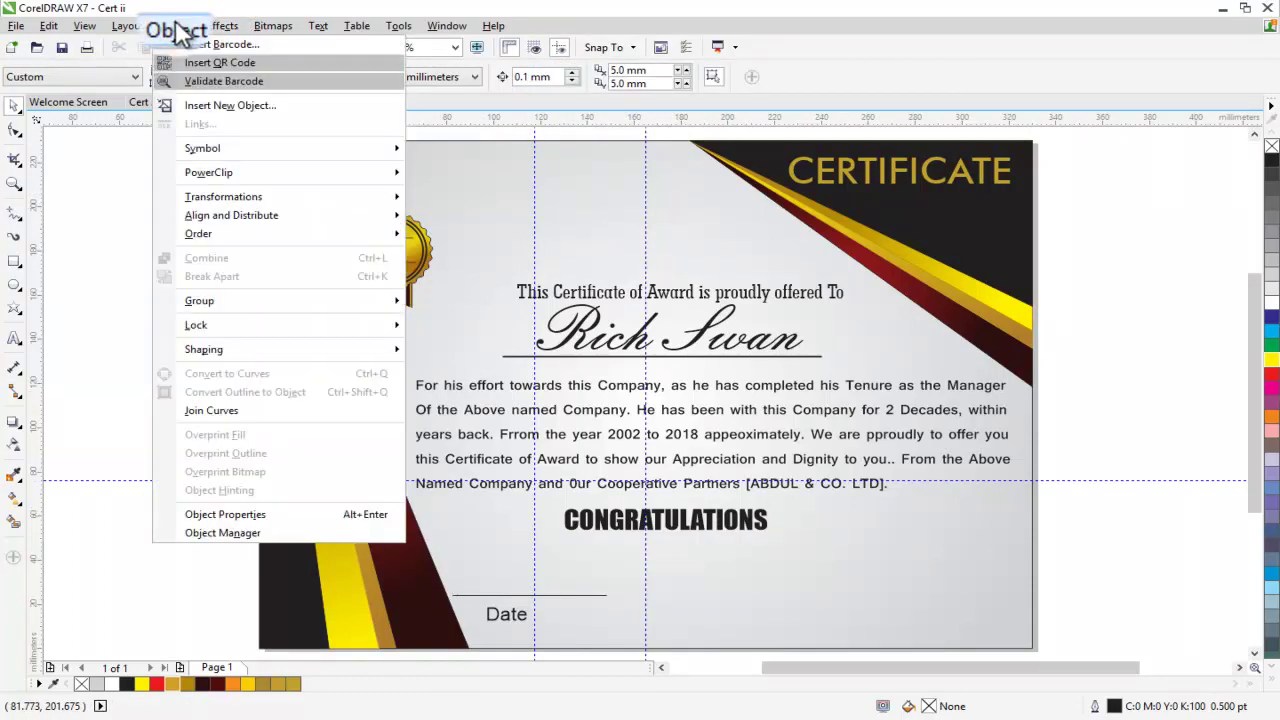
{"action": "left_click", "coordinate": [481, 362]}
{"action": "key", "text": "ctrl+c"}
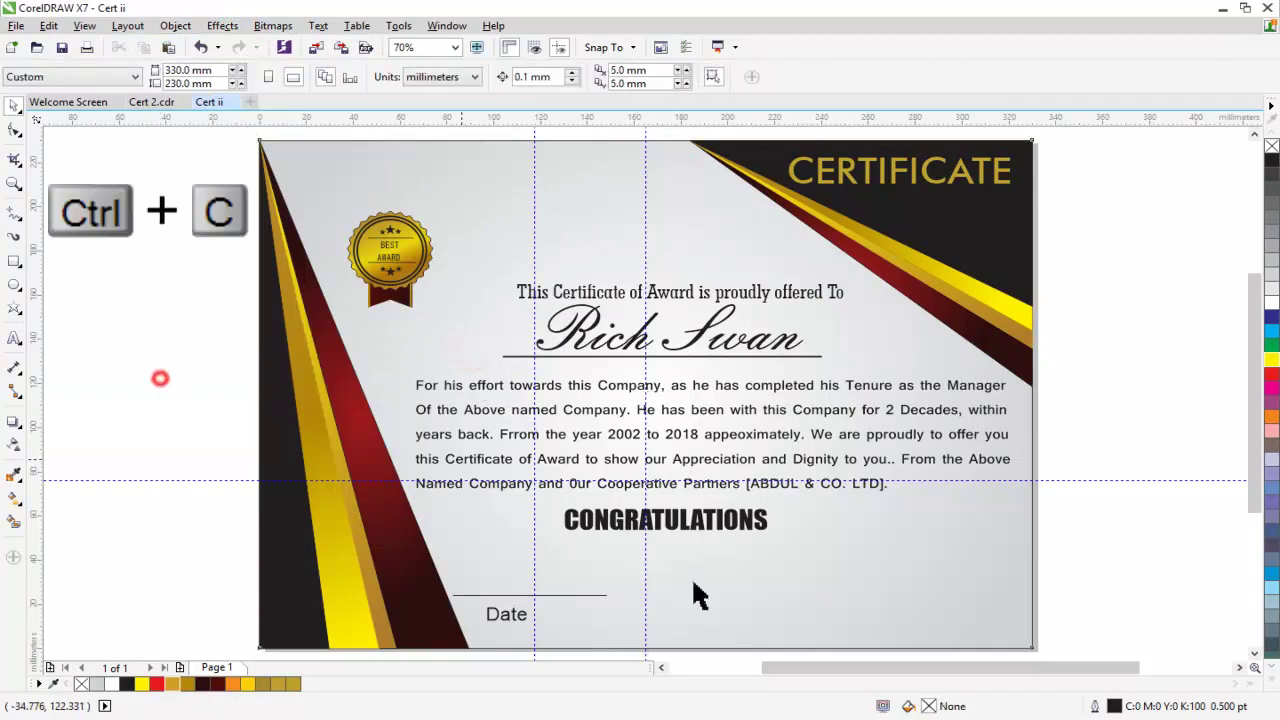
{"action": "key", "text": "ctrl+v"}
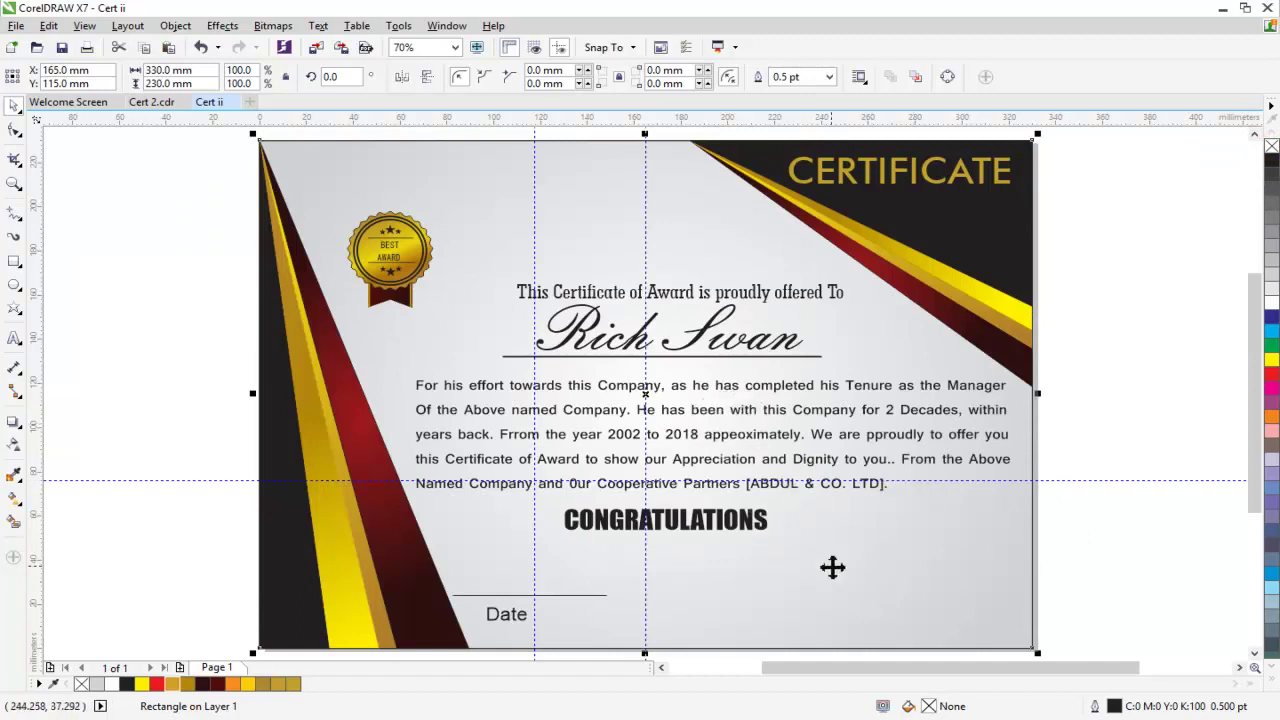
{"action": "left_click", "coordinate": [831, 568]}
Step: Convert the background copy to curves and select its top-left corner node
{"action": "left_click", "coordinate": [14, 130]}
{"action": "key", "text": "ctrl+q"}
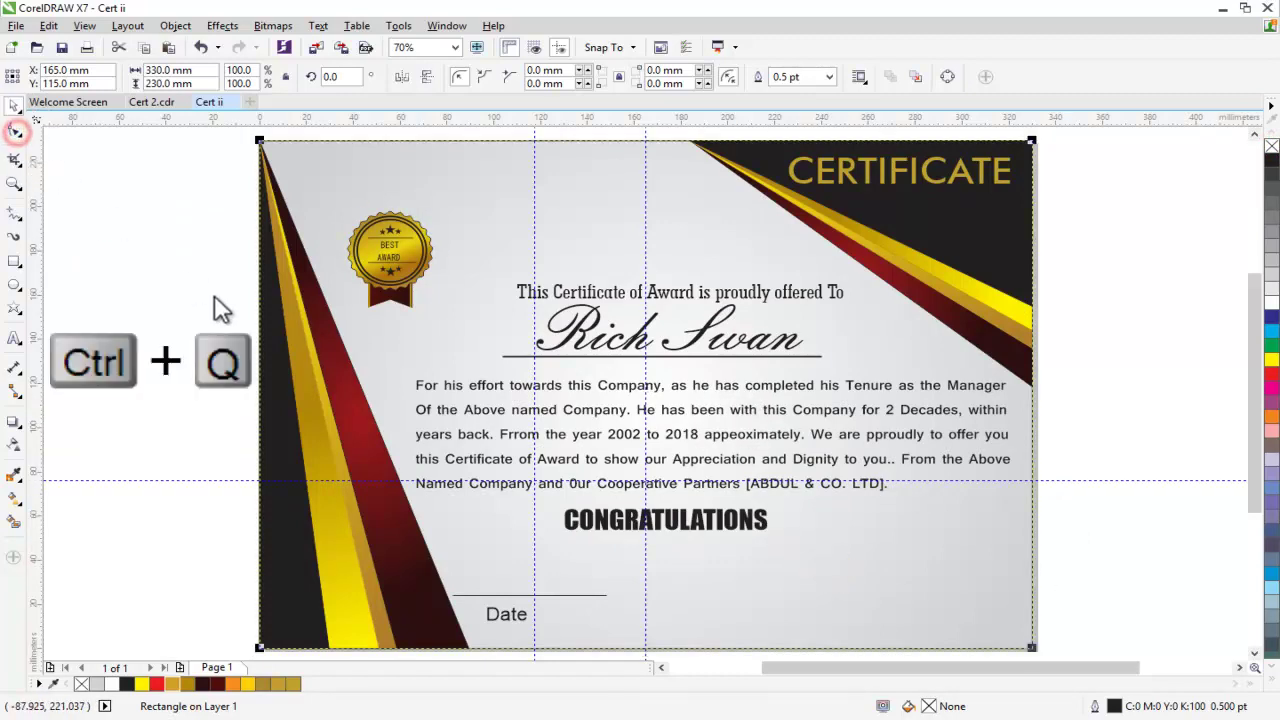
{"action": "key", "text": "Escape"}
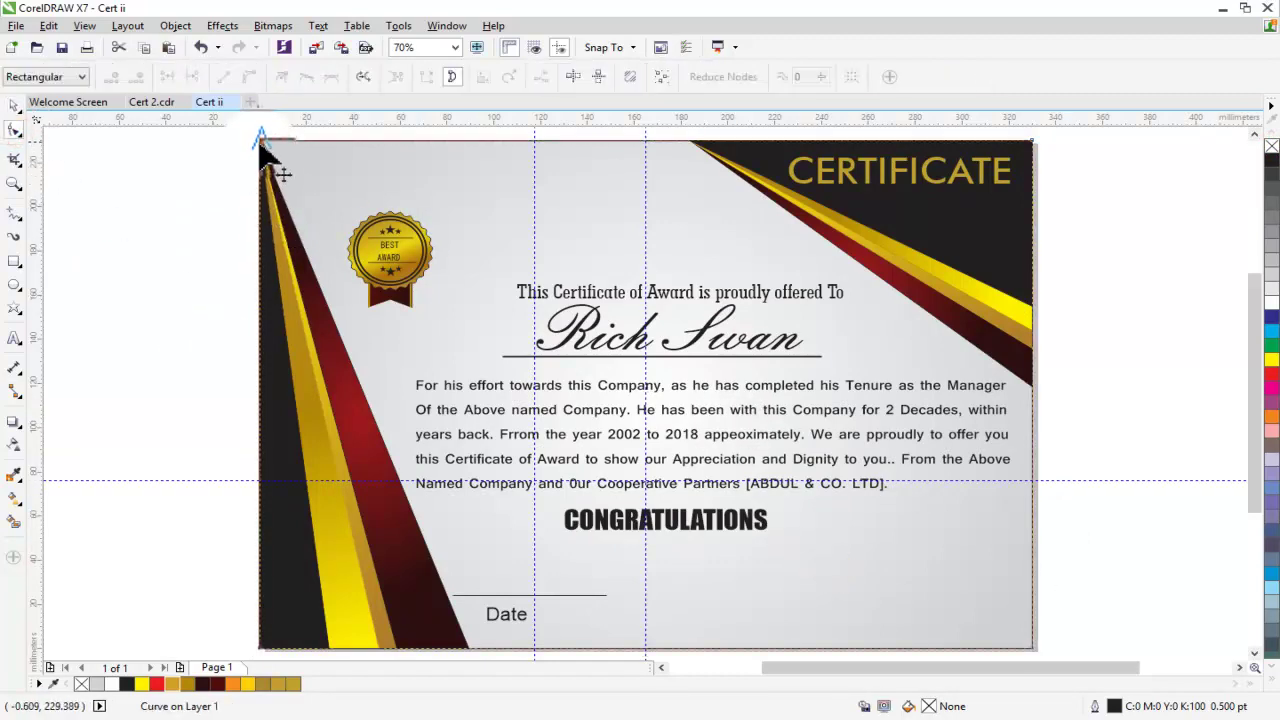
{"action": "left_click", "coordinate": [260, 140]}
{"action": "left_click", "coordinate": [14, 104]}
Step: Draw a freehand line along the certificate's right and bottom edges
{"action": "left_click", "coordinate": [14, 215]}
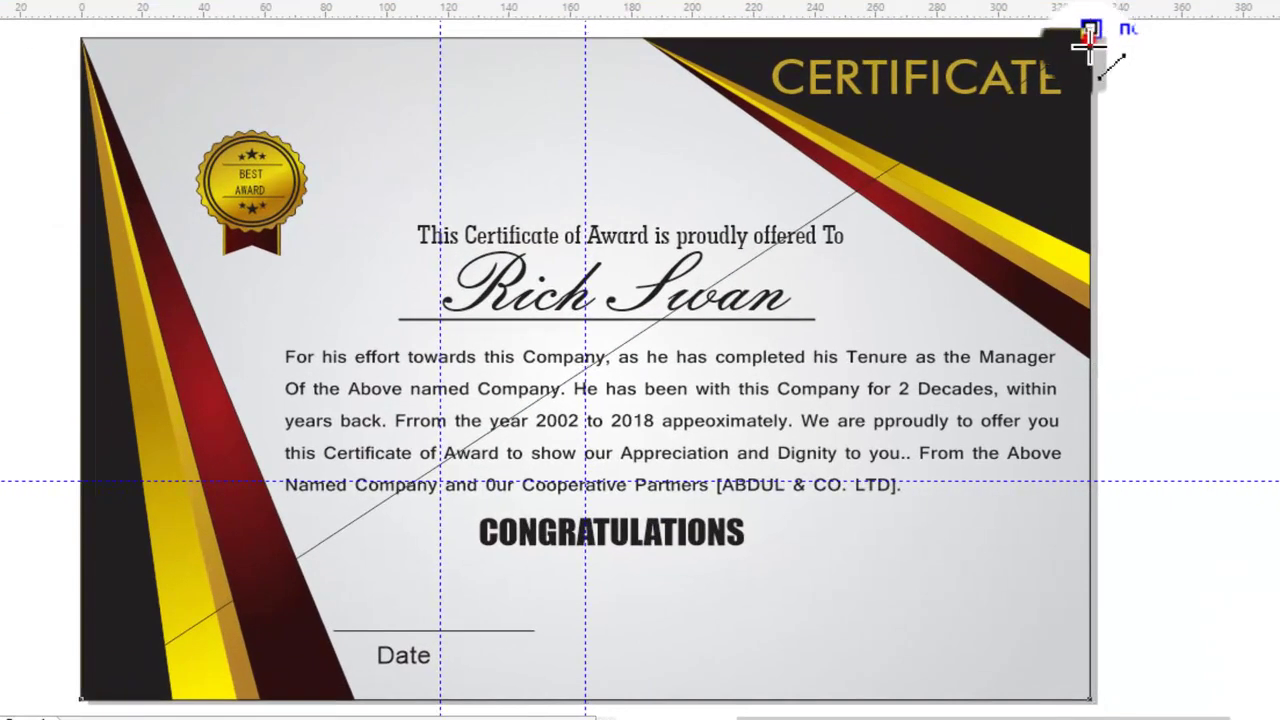
{"action": "left_click", "coordinate": [1033, 140]}
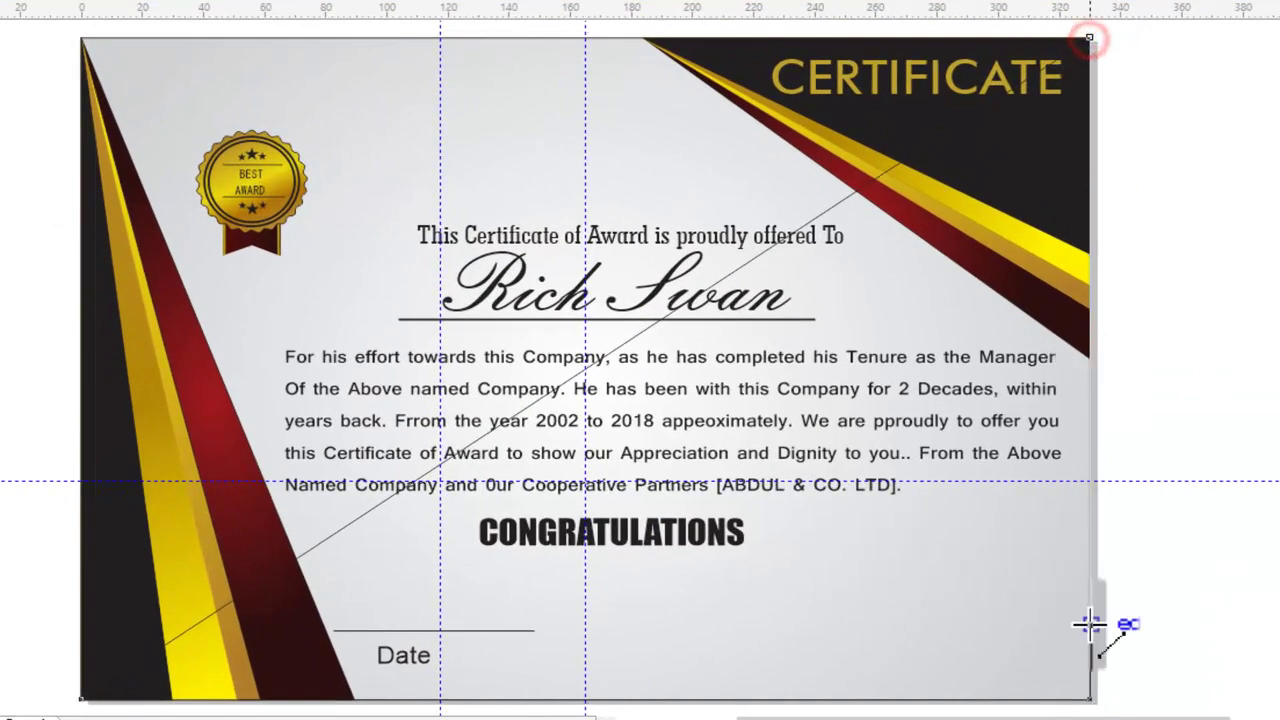
{"action": "left_click", "coordinate": [1089, 699]}
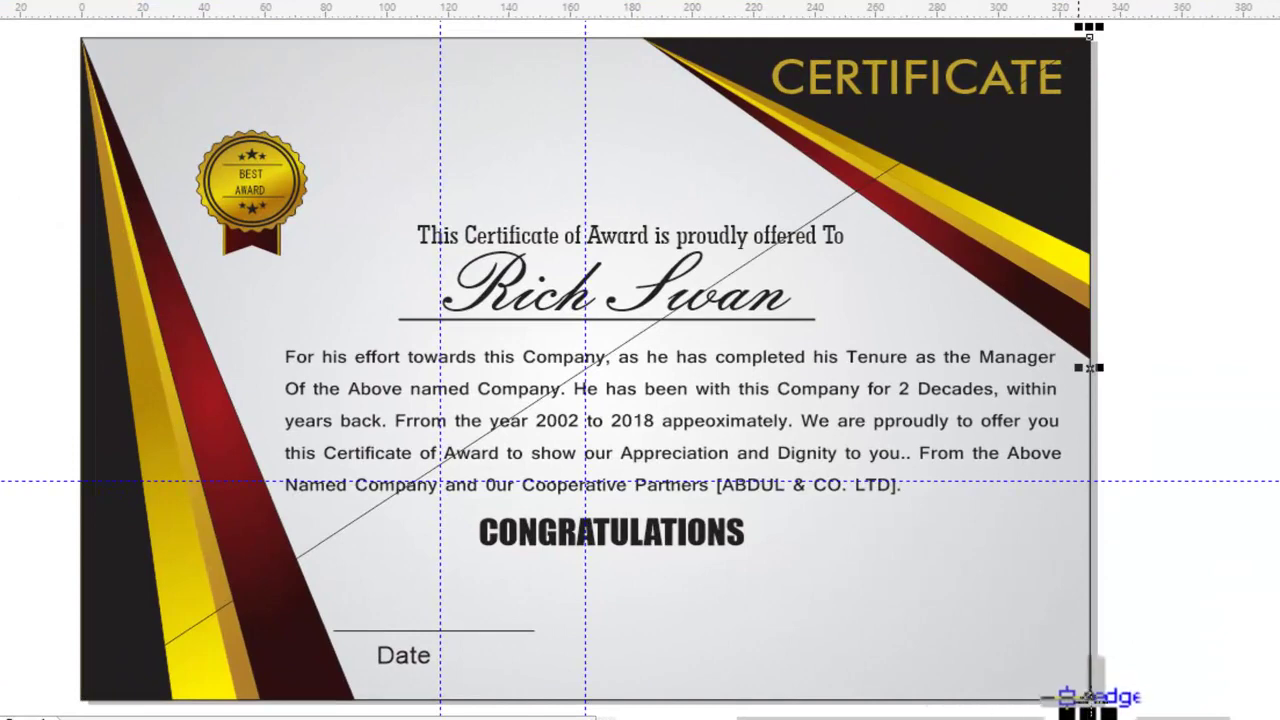
{"action": "left_click", "coordinate": [1089, 699]}
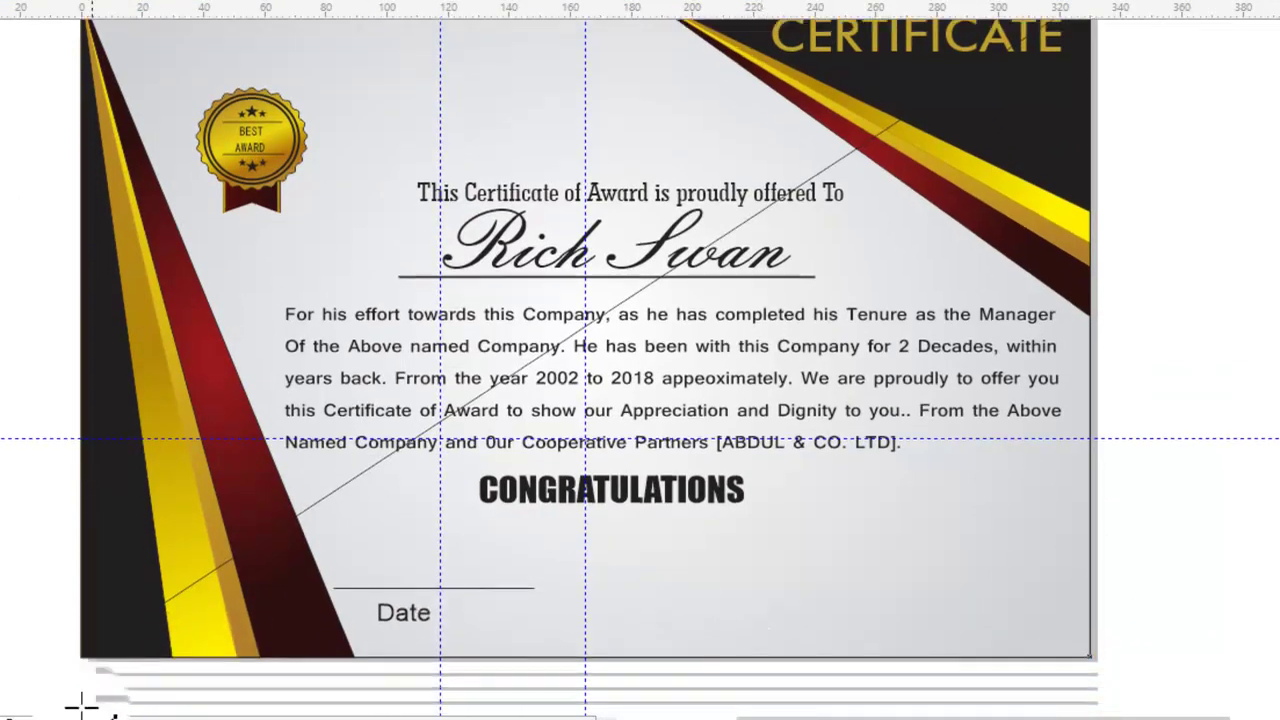
{"action": "left_click", "coordinate": [82, 657]}
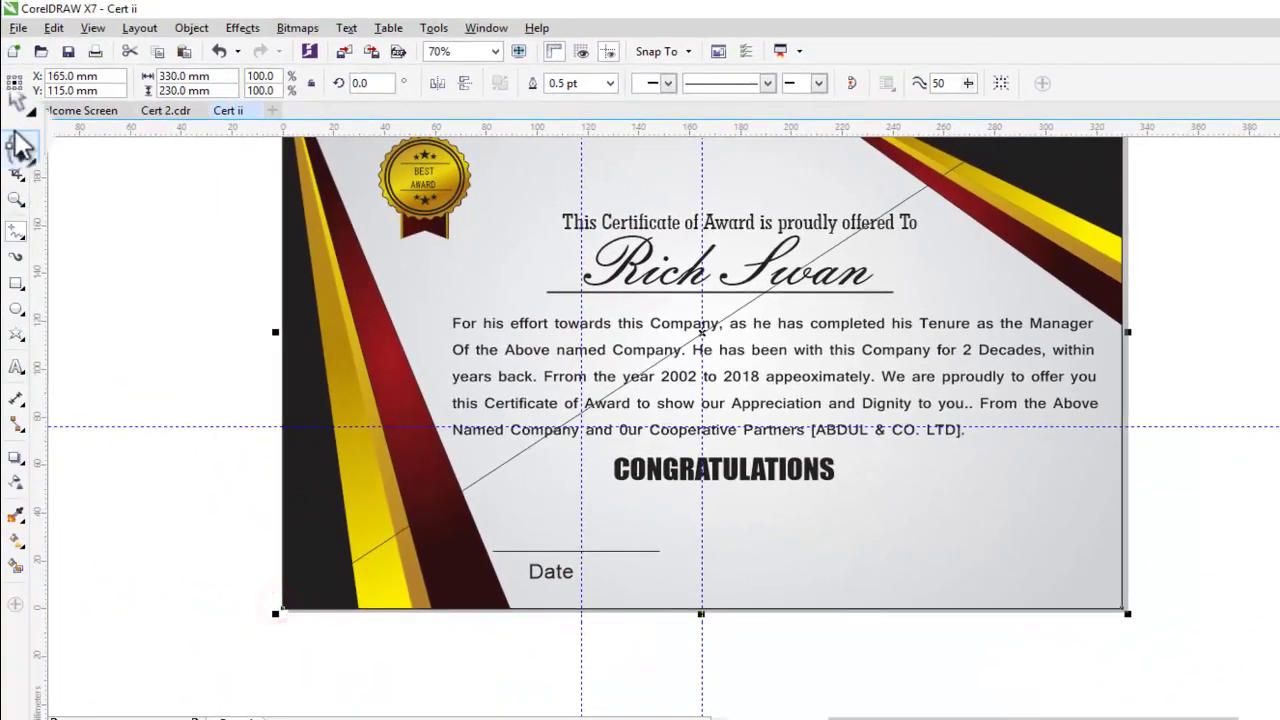
{"action": "left_click", "coordinate": [20, 145]}
{"action": "left_click", "coordinate": [1211, 371]}
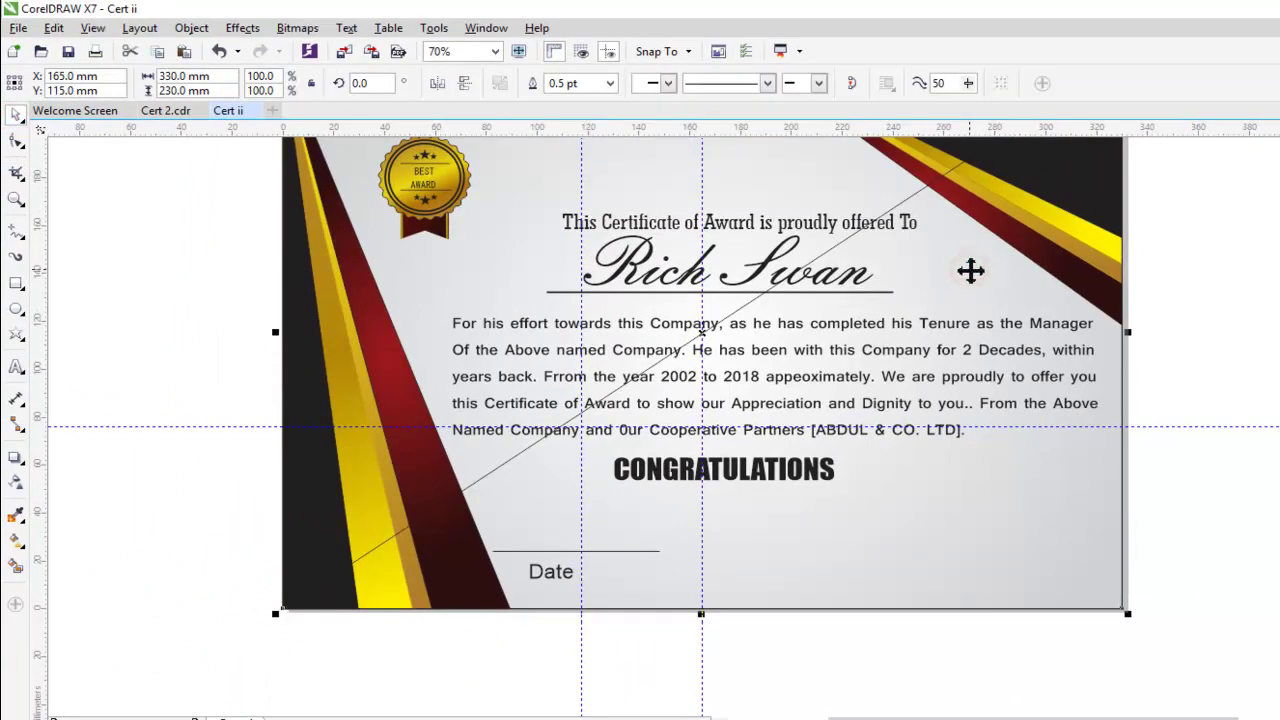
{"action": "left_click", "coordinate": [970, 270]}
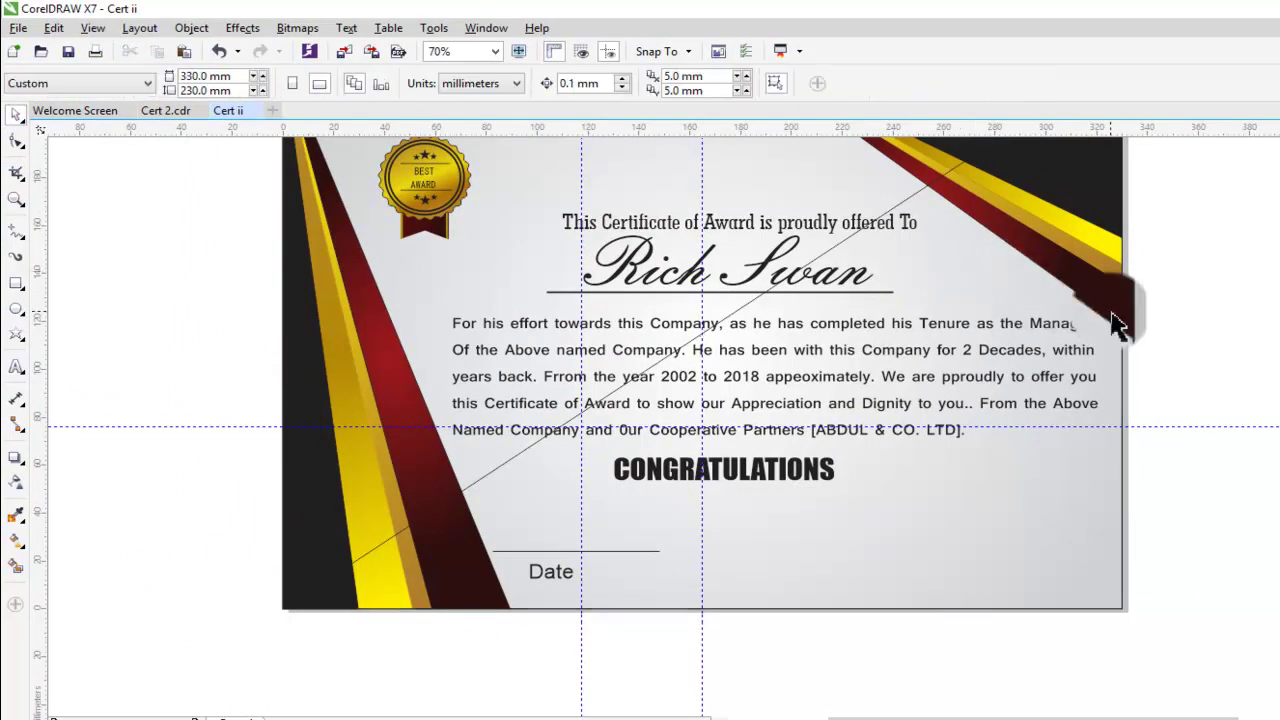
Step: Centre the certificate on the page, undo an accidental enlargement, and delete a stray line
{"action": "left_click", "coordinate": [1104, 316]}
{"action": "key", "text": "p"}
{"action": "scroll", "coordinate": [1160, 278], "scroll_direction": "up", "scroll_amount": 3}
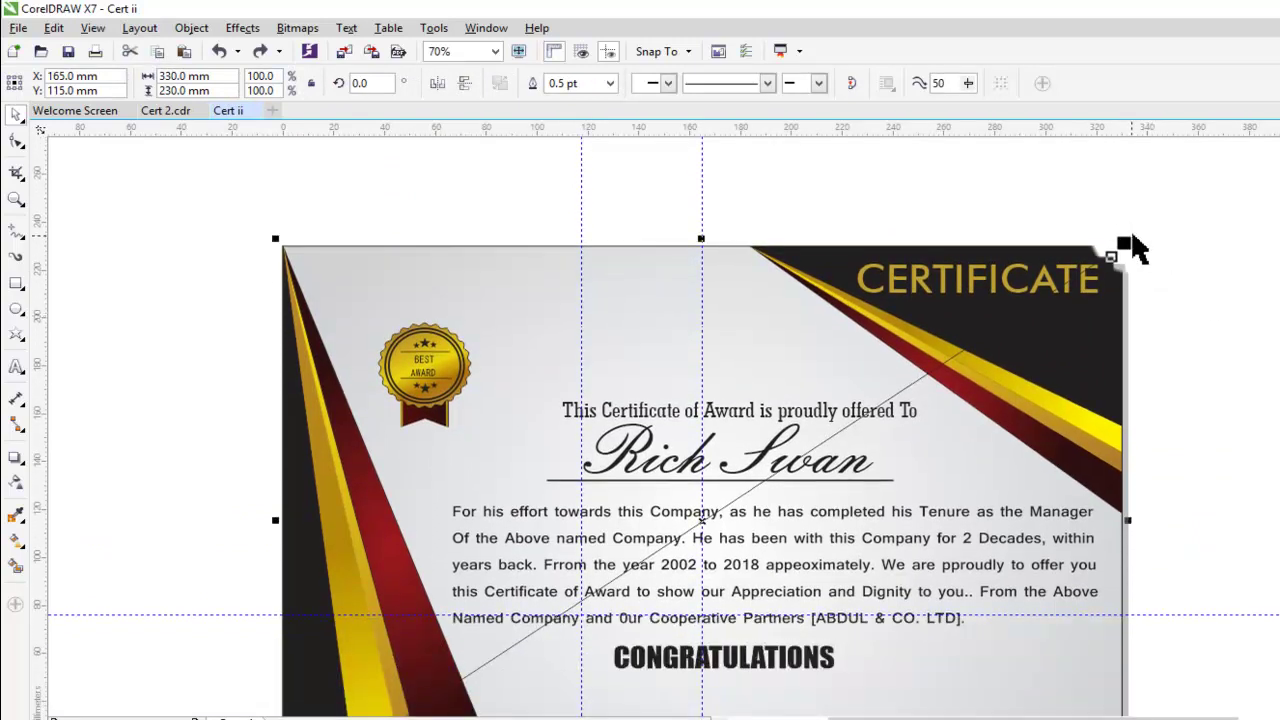
{"action": "left_click_drag", "start_coordinate": [1130, 237], "coordinate": [1147, 246]}
{"action": "key", "text": "ctrl+z"}
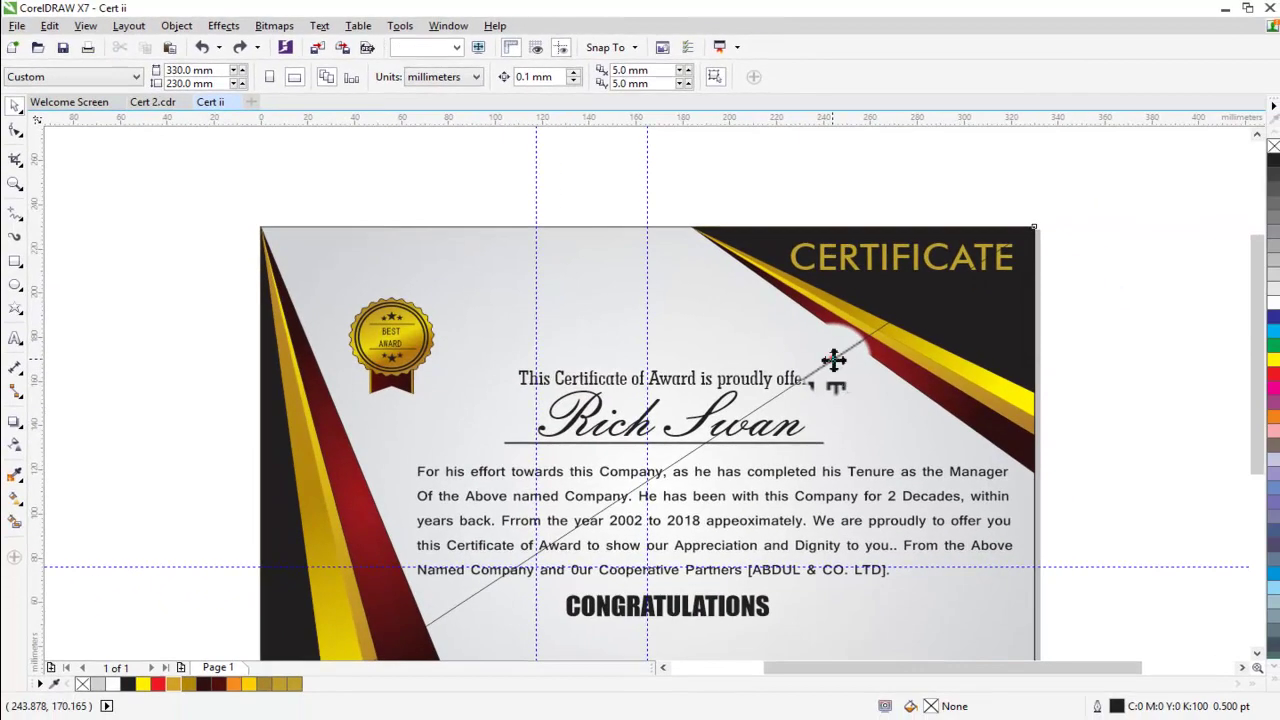
{"action": "left_click", "coordinate": [833, 358]}
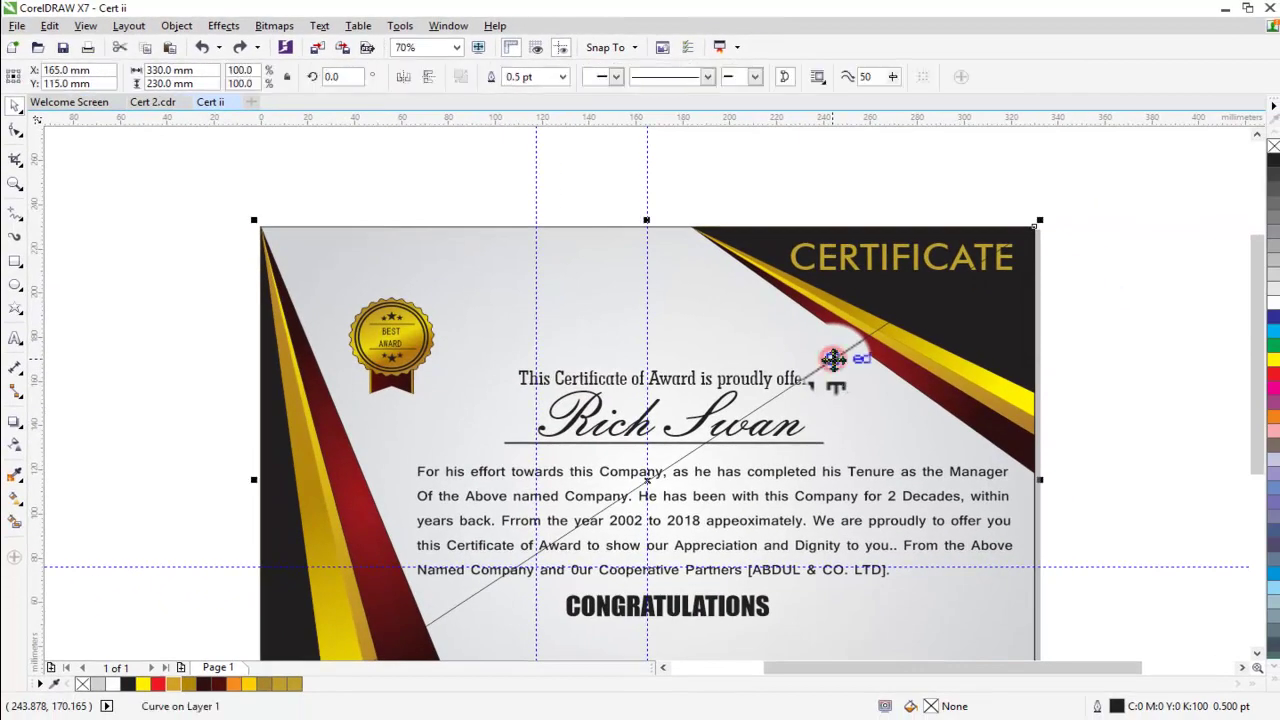
{"action": "key", "text": "Delete"}
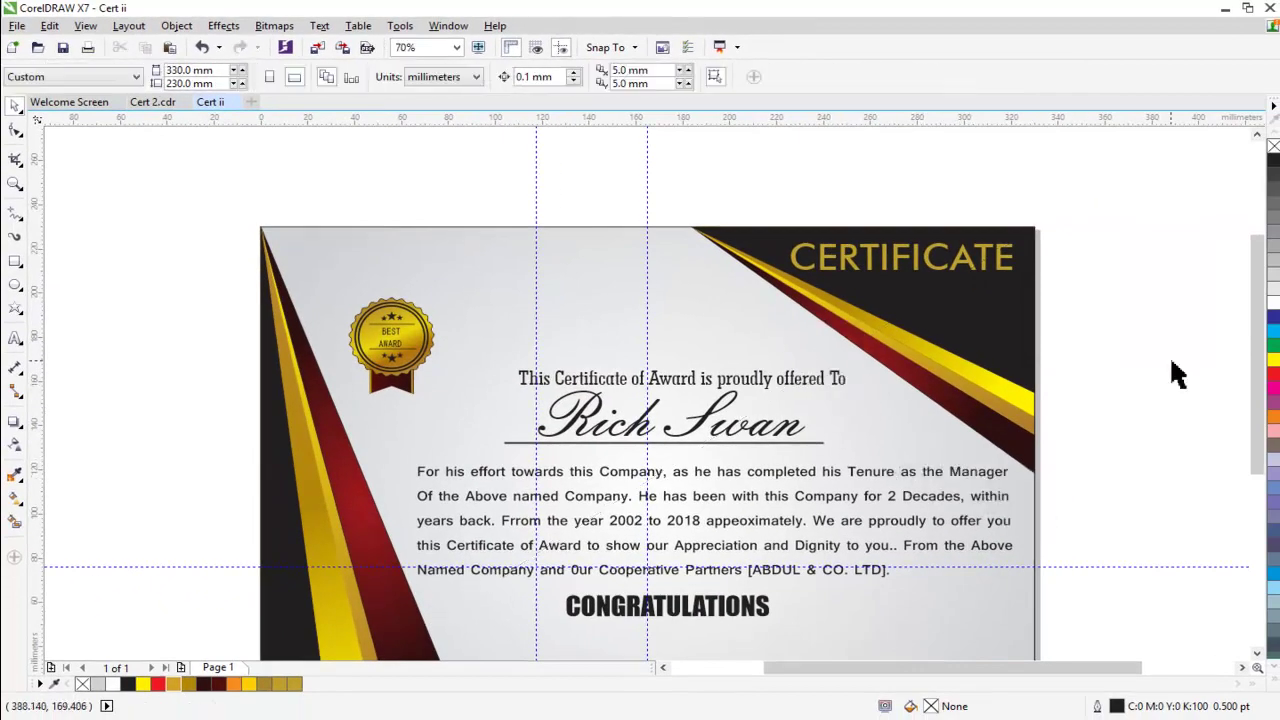
Step: Pull the border line's bottom edge up slightly inside the certificate
{"action": "scroll", "coordinate": [1176, 373], "scroll_direction": "down", "scroll_amount": 1}
{"action": "scroll", "coordinate": [1171, 400], "scroll_direction": "up", "scroll_amount": 1}
{"action": "left_click", "coordinate": [1038, 425]}
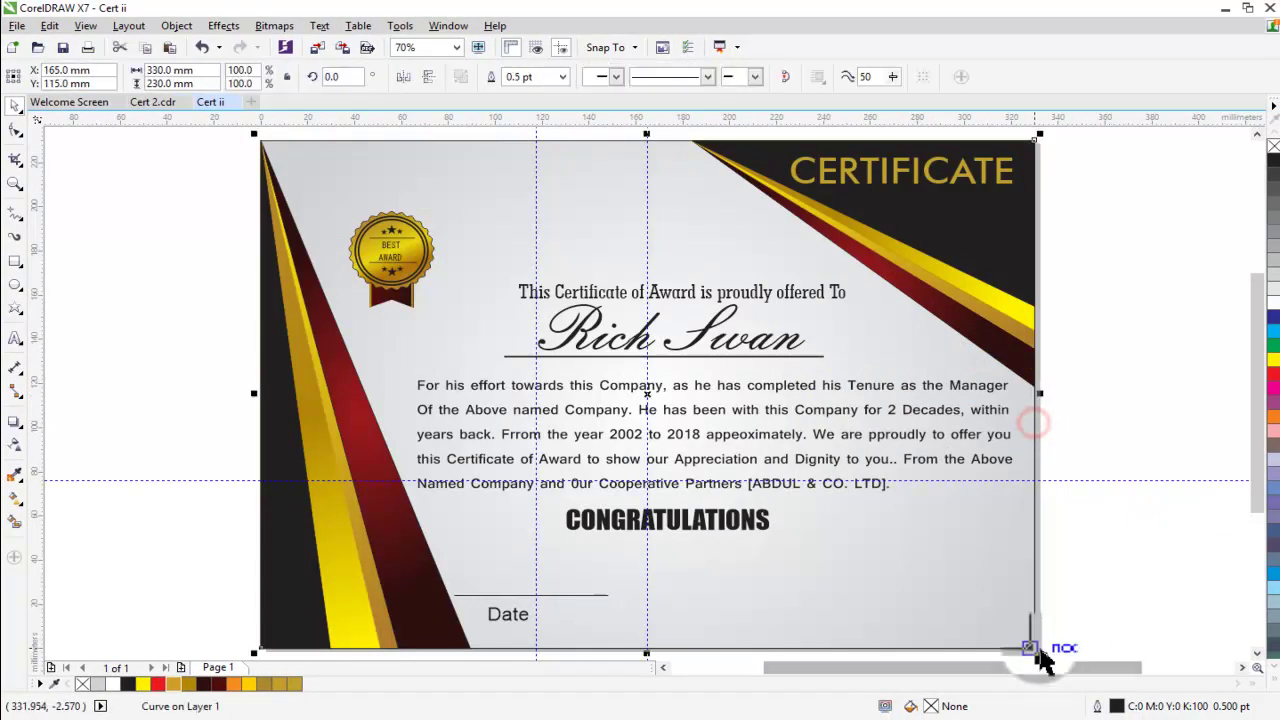
{"action": "left_click_drag", "start_coordinate": [1040, 653], "coordinate": [1030, 624]}
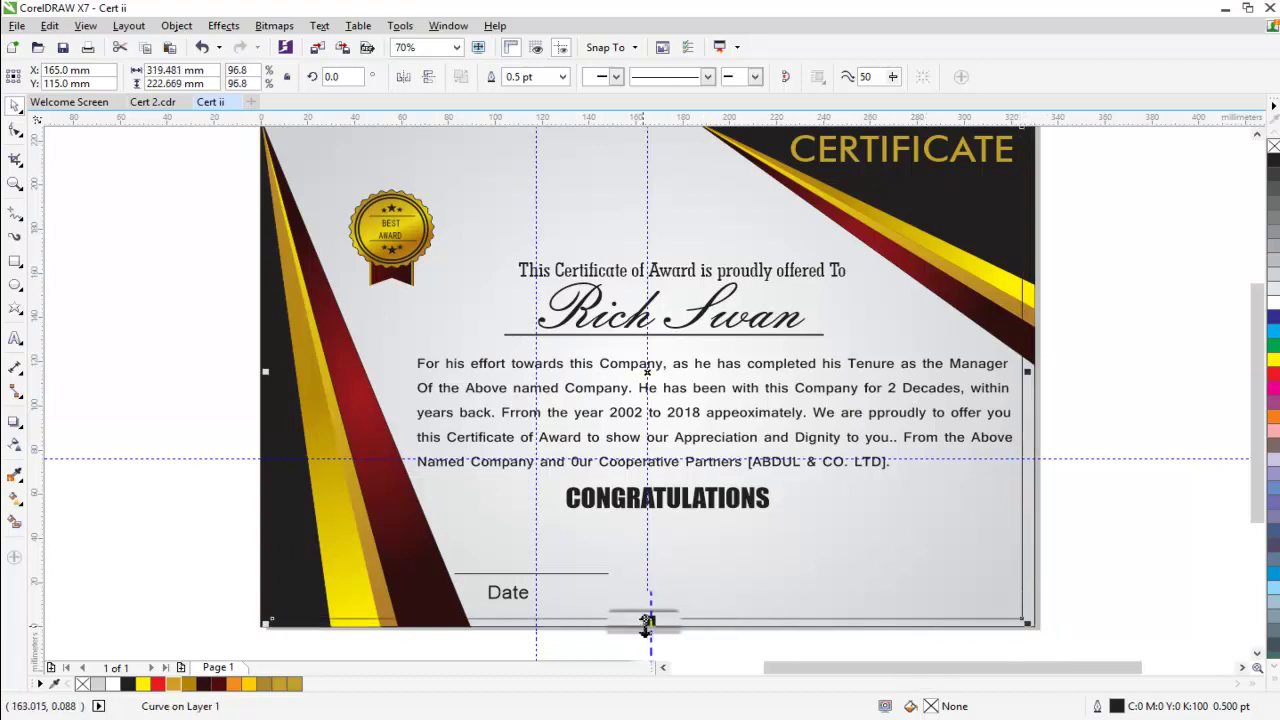
{"action": "left_click_drag", "start_coordinate": [645, 622], "coordinate": [1108, 637]}
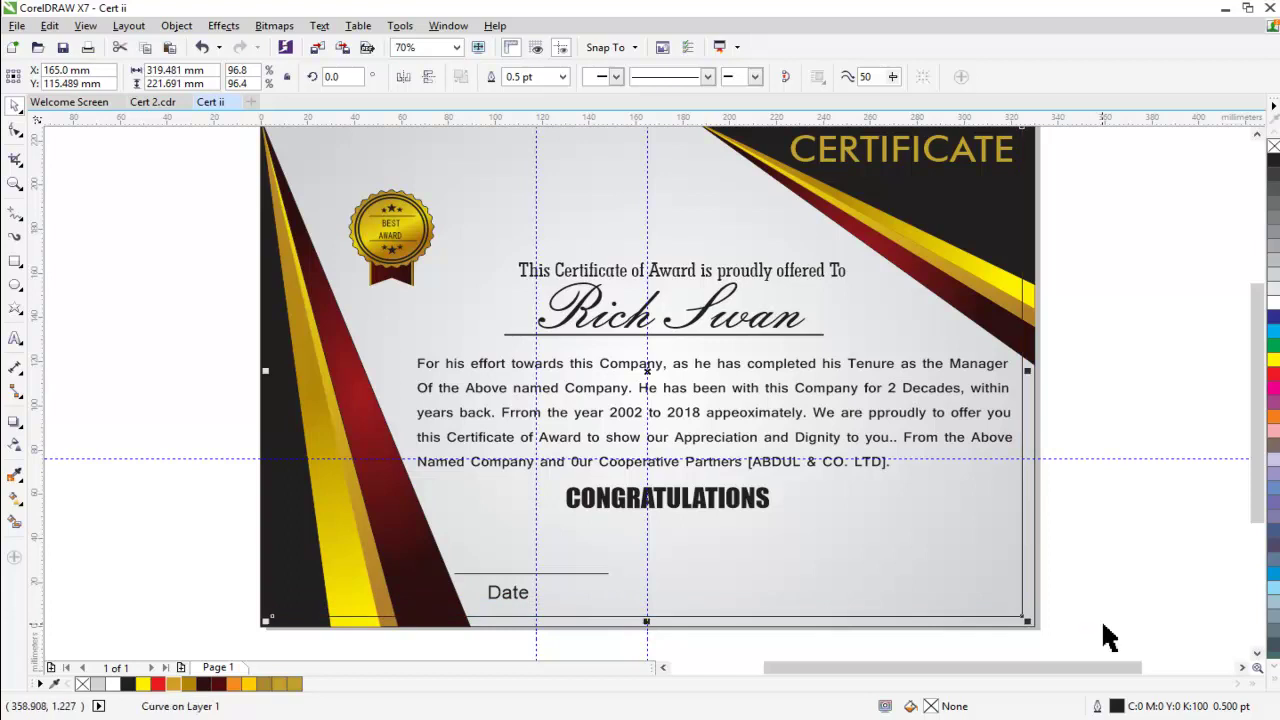
Step: Move the border's bottom-right corner node inward and realign it along the right edge
{"action": "key", "text": "F10"}
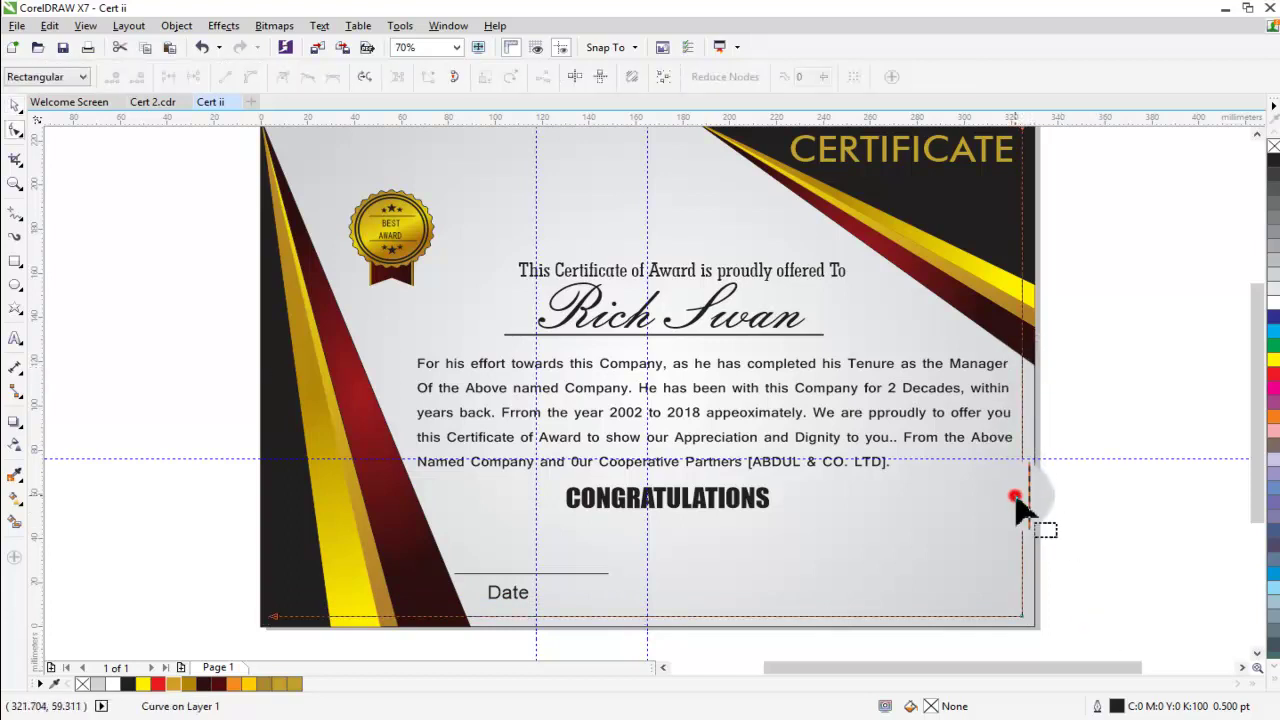
{"action": "mouse_move", "coordinate": [1048, 634]}
{"action": "left_mouse_down"}
{"action": "mouse_move", "coordinate": [985, 430]}
{"action": "mouse_move", "coordinate": [1005, 175]}
{"action": "left_mouse_up"}
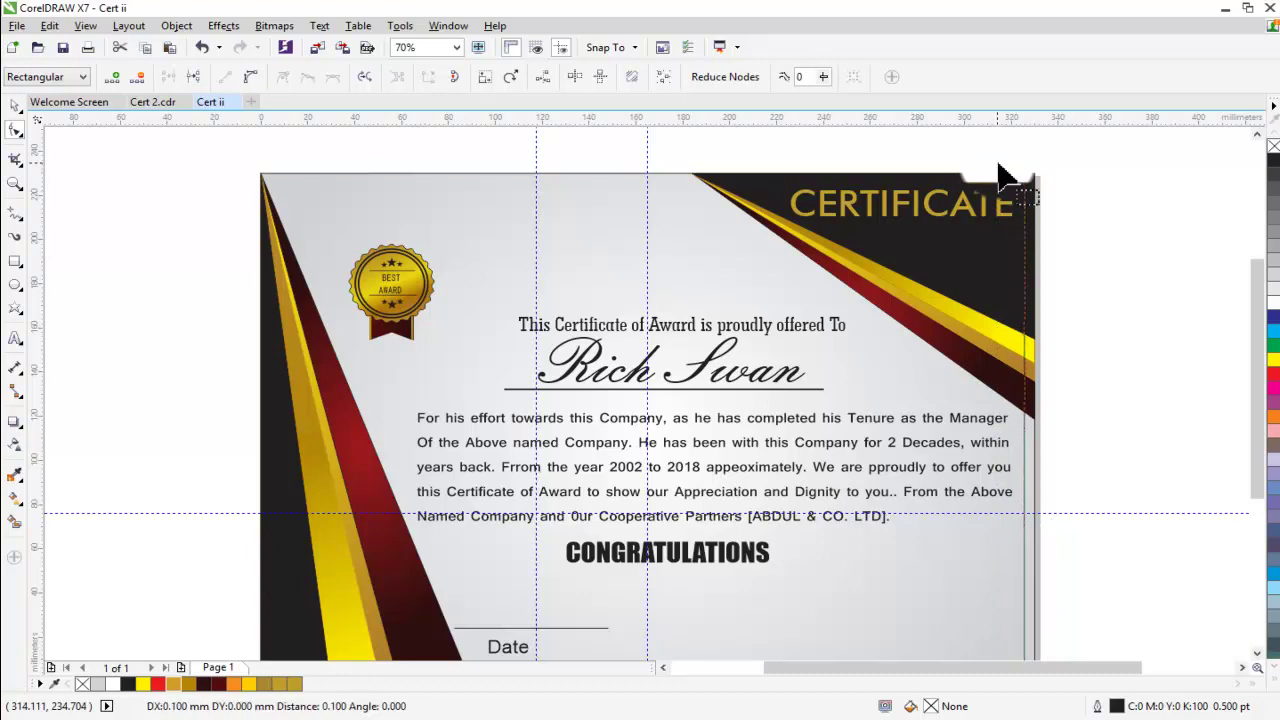
{"action": "left_click", "coordinate": [15, 105]}
{"action": "scroll", "coordinate": [411, 156], "scroll_direction": "down", "scroll_amount": 2}
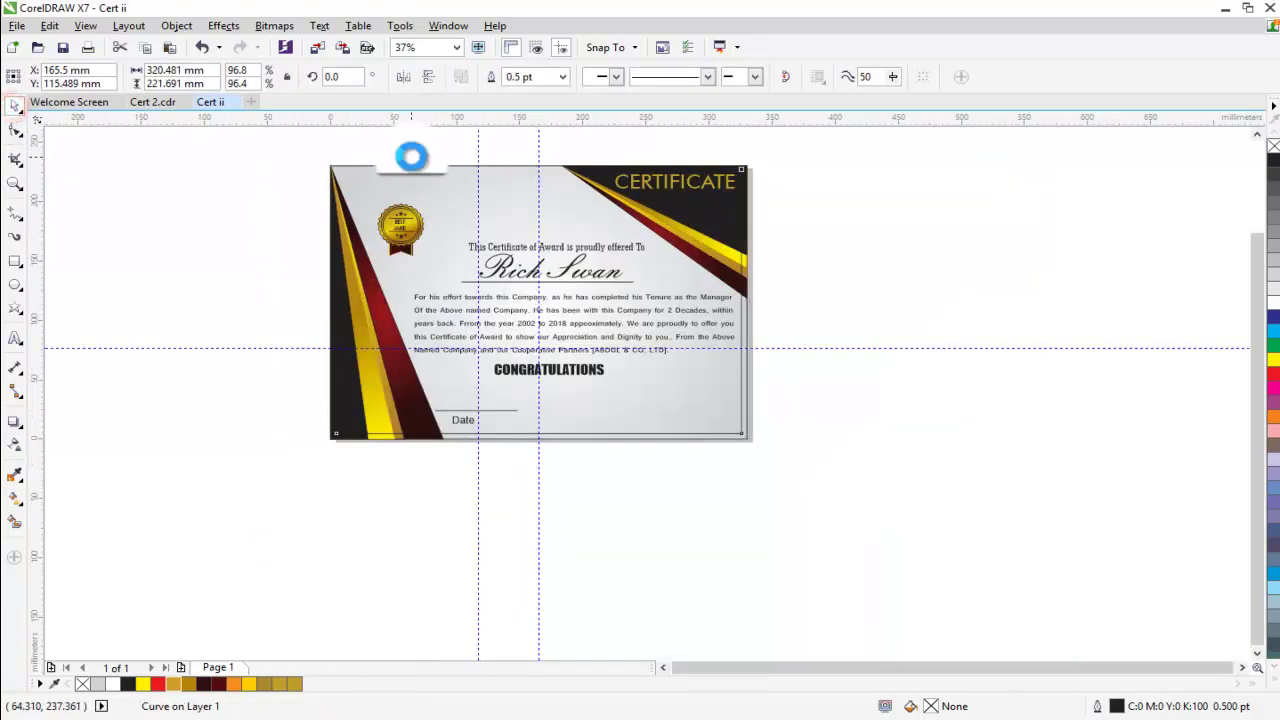
{"action": "scroll", "coordinate": [411, 156], "scroll_direction": "up", "scroll_amount": 2}
{"action": "left_click_drag", "start_coordinate": [1032, 424], "coordinate": [1028, 569]}
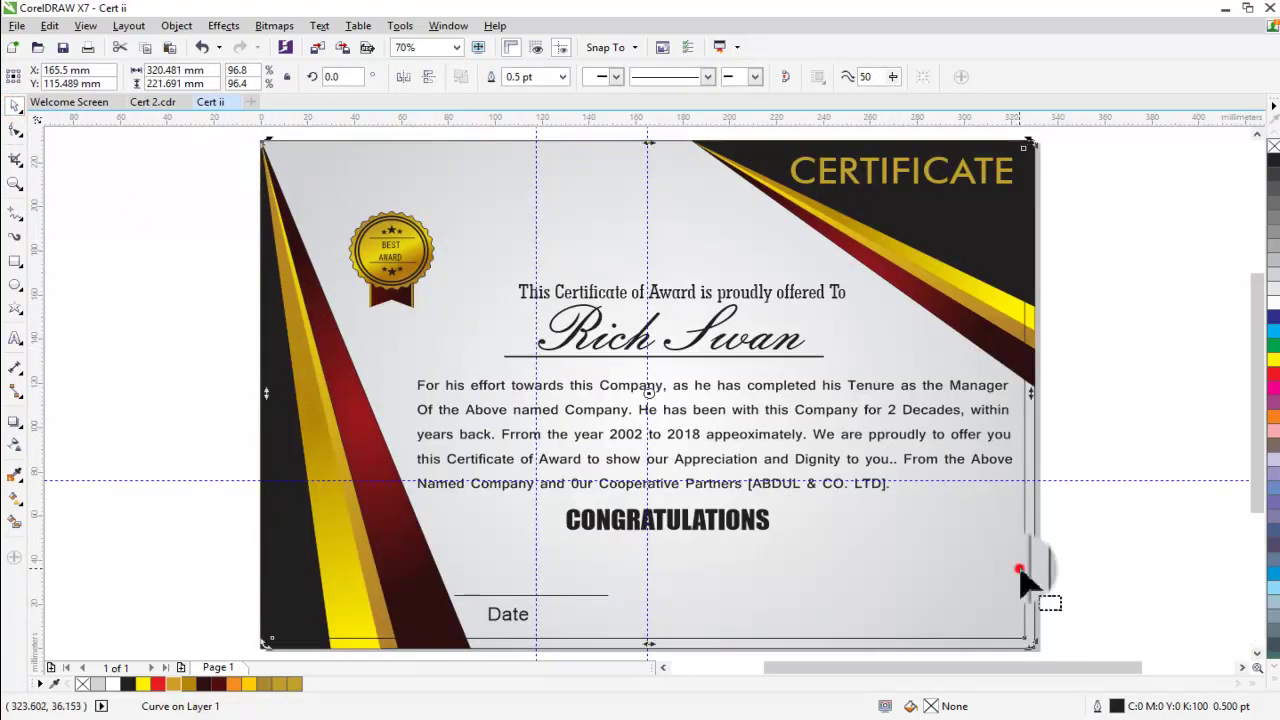
Step: Select the nodes along the border's bottom edge with the Shape tool
{"action": "key", "text": "F10"}
{"action": "left_click_drag", "start_coordinate": [1052, 648], "coordinate": [178, 614]}
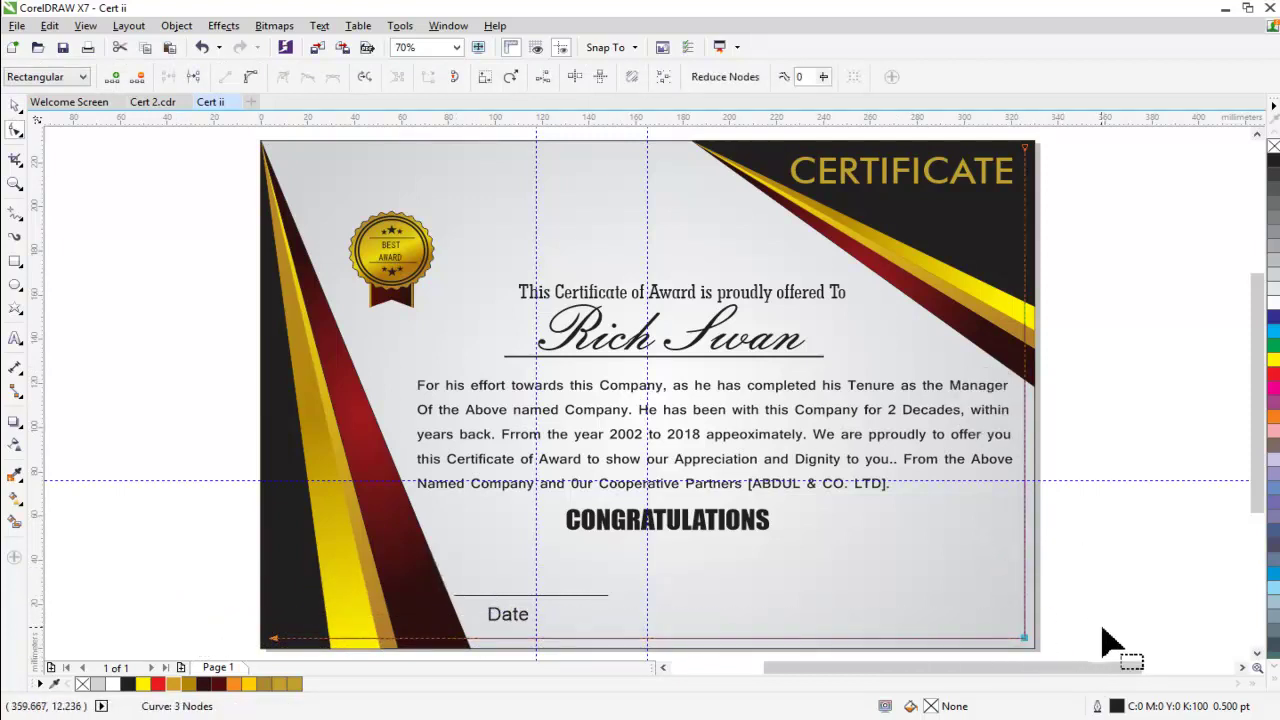
{"action": "scroll", "coordinate": [971, 149], "scroll_direction": "up", "scroll_amount": 1}
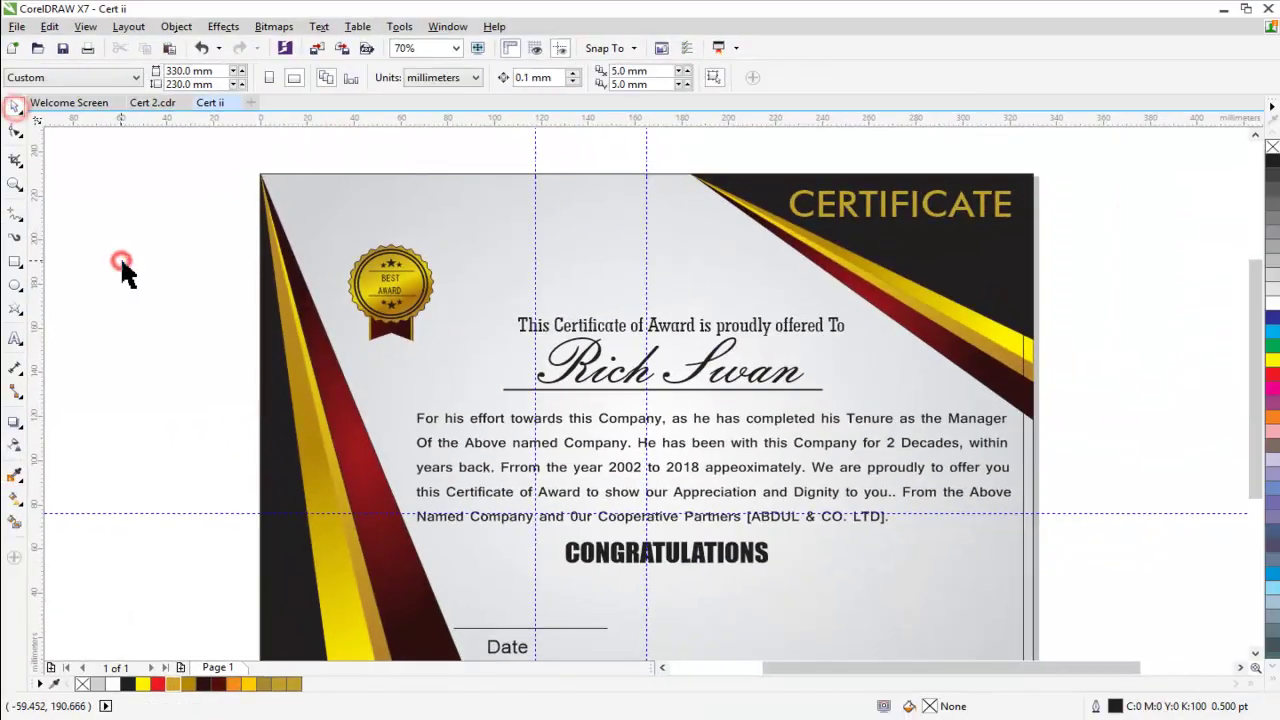
{"action": "scroll", "coordinate": [120, 255], "scroll_direction": "down", "scroll_amount": 3}
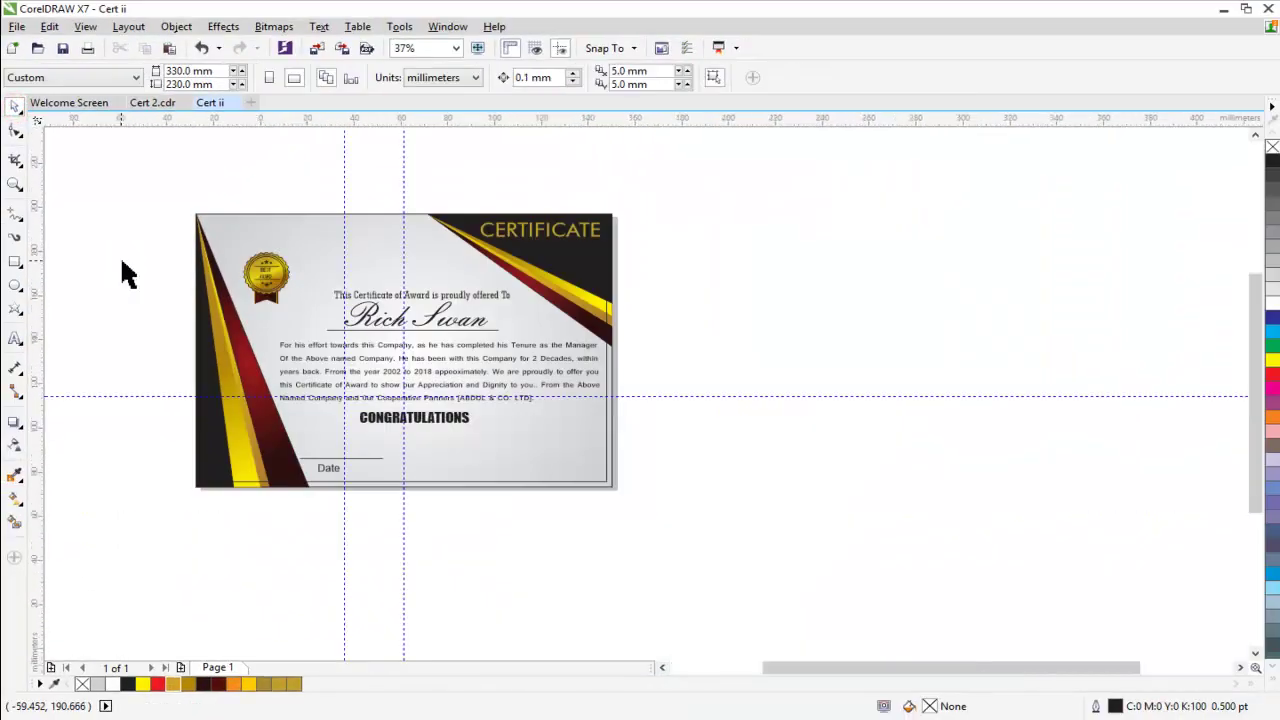
{"action": "scroll", "coordinate": [120, 255], "scroll_direction": "up", "scroll_amount": 3}
Step: Give the border a 50% black outline and reselect its bottom nodes
{"action": "left_click", "coordinate": [1022, 411]}
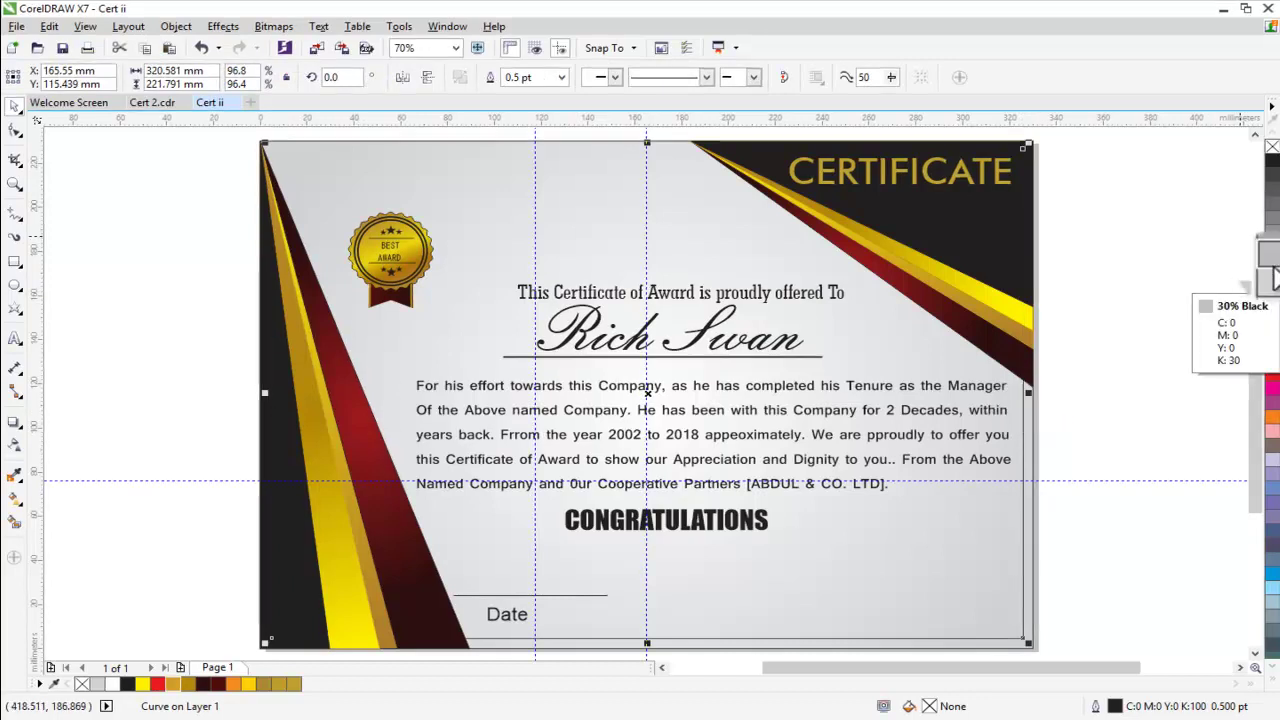
{"action": "right_click", "coordinate": [1271, 250]}
{"action": "right_click", "coordinate": [1270, 216]}
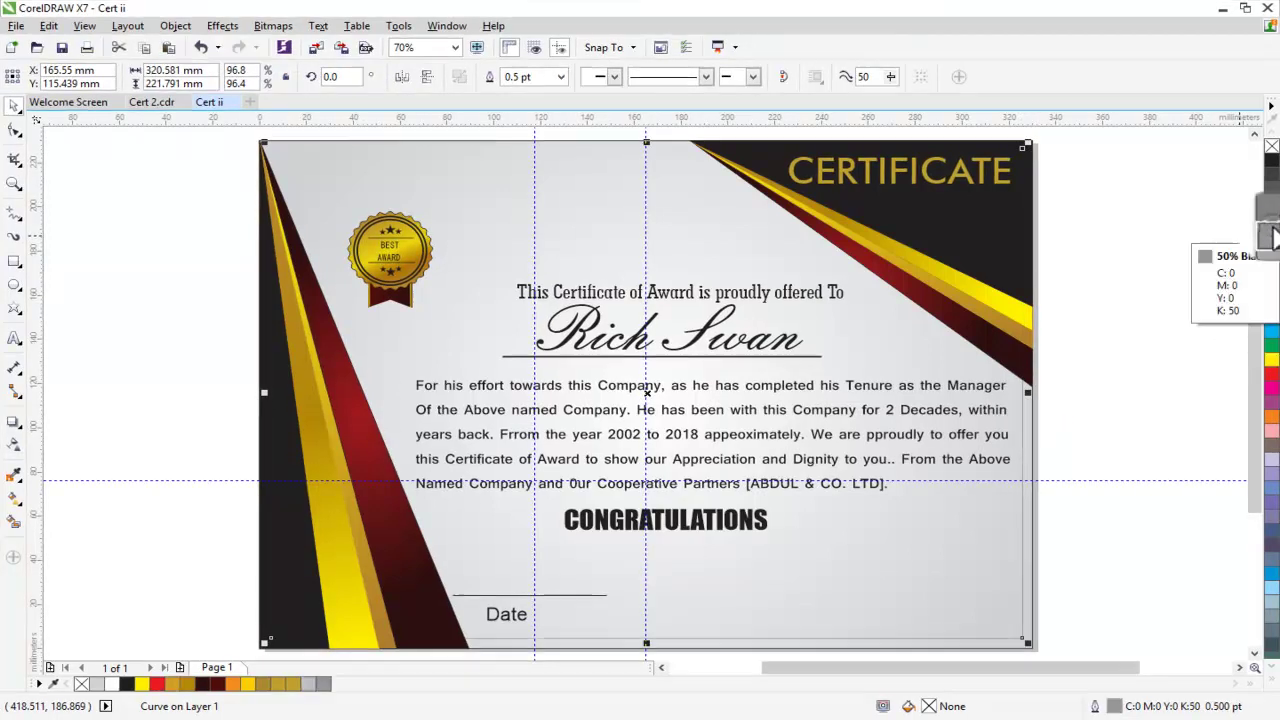
{"action": "right_click", "coordinate": [1267, 240]}
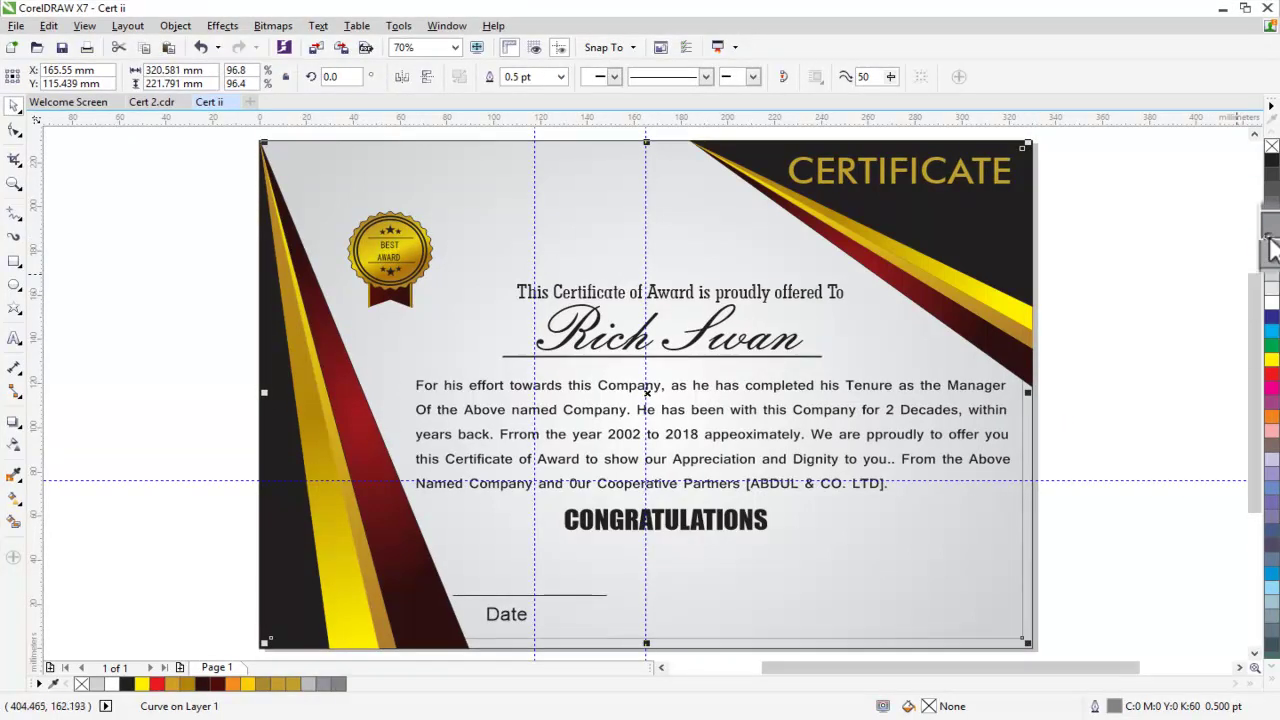
{"action": "double_click", "coordinate": [1011, 551]}
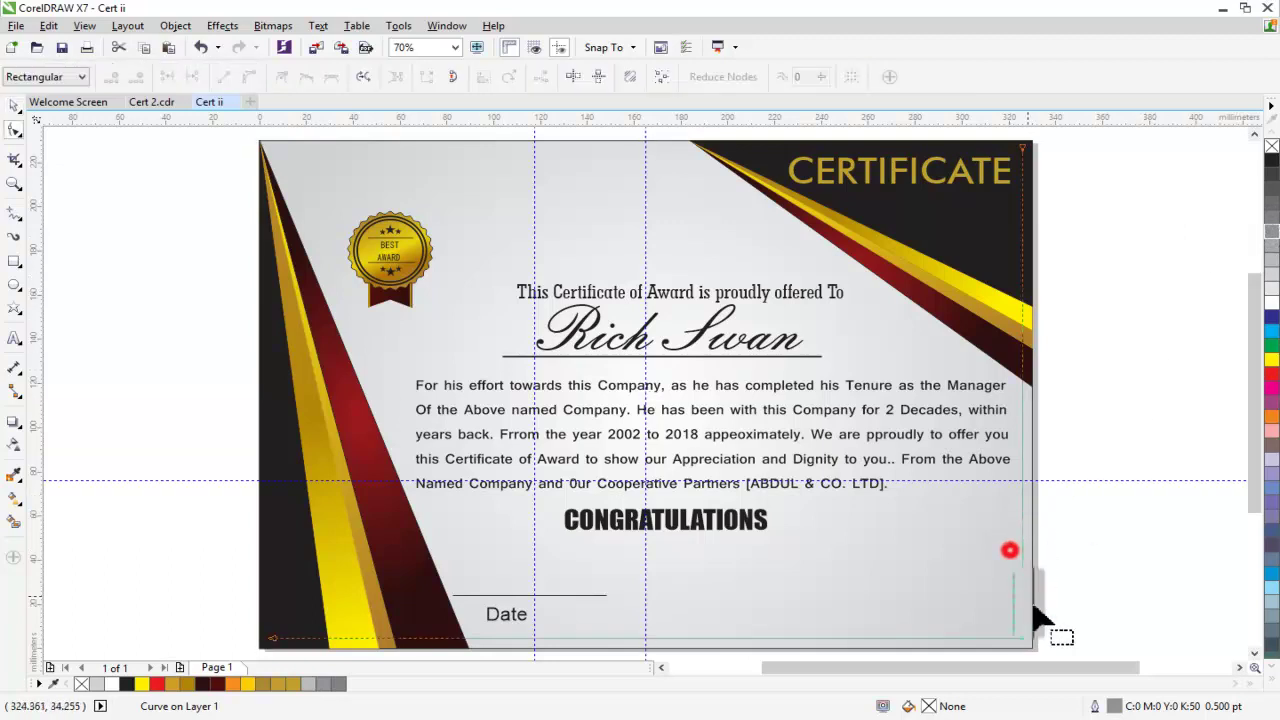
{"action": "left_click_drag", "start_coordinate": [1049, 651], "coordinate": [240, 600]}
{"action": "left_click", "coordinate": [15, 110]}
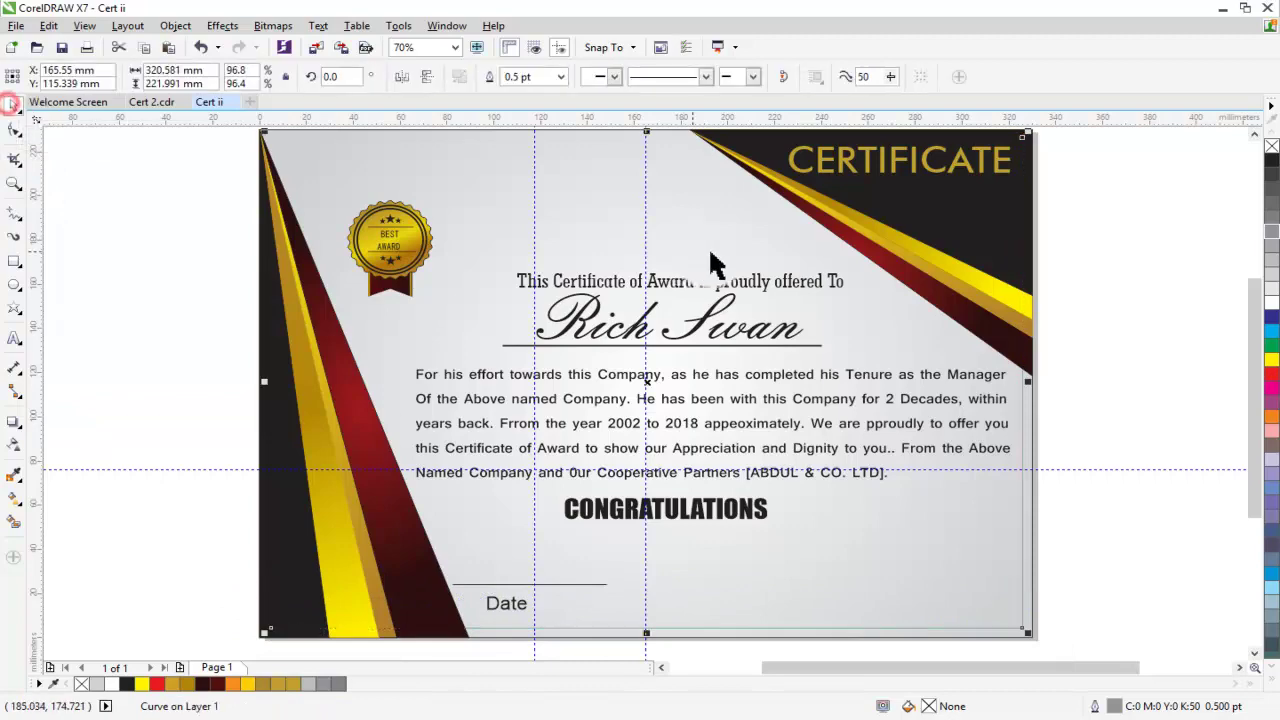
Step: Nudge the Date label into place and change its font size
{"action": "left_click", "coordinate": [1150, 398]}
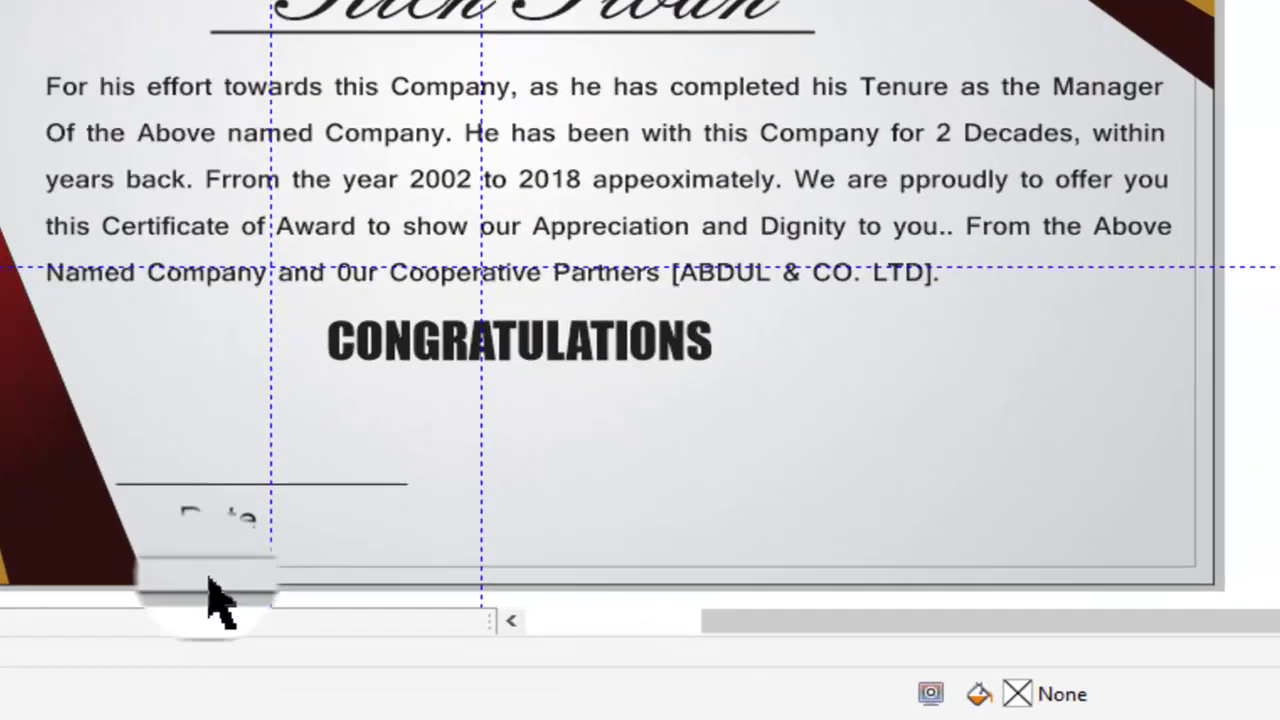
{"action": "left_click_drag", "start_coordinate": [507, 617], "coordinate": [501, 619]}
{"action": "left_click_drag", "start_coordinate": [122, 505], "coordinate": [134, 496]}
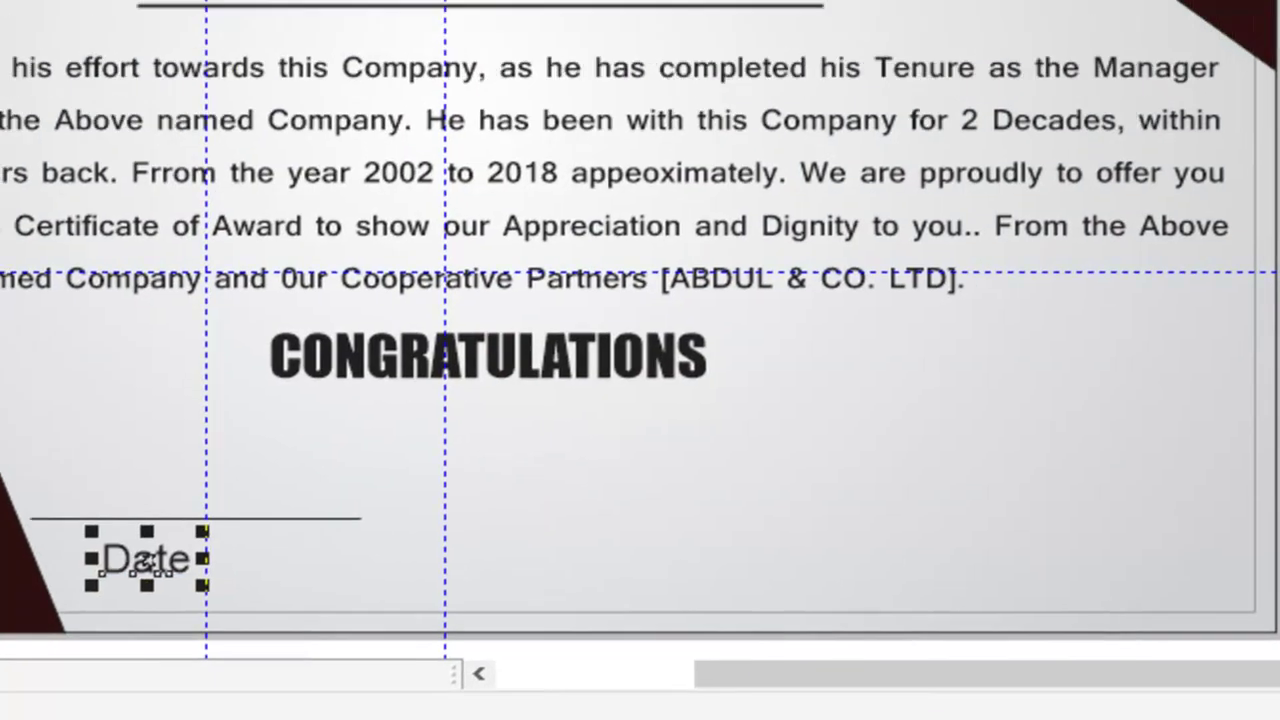
{"action": "left_click", "coordinate": [455, 165]}
{"action": "type", "text": "21.682"}
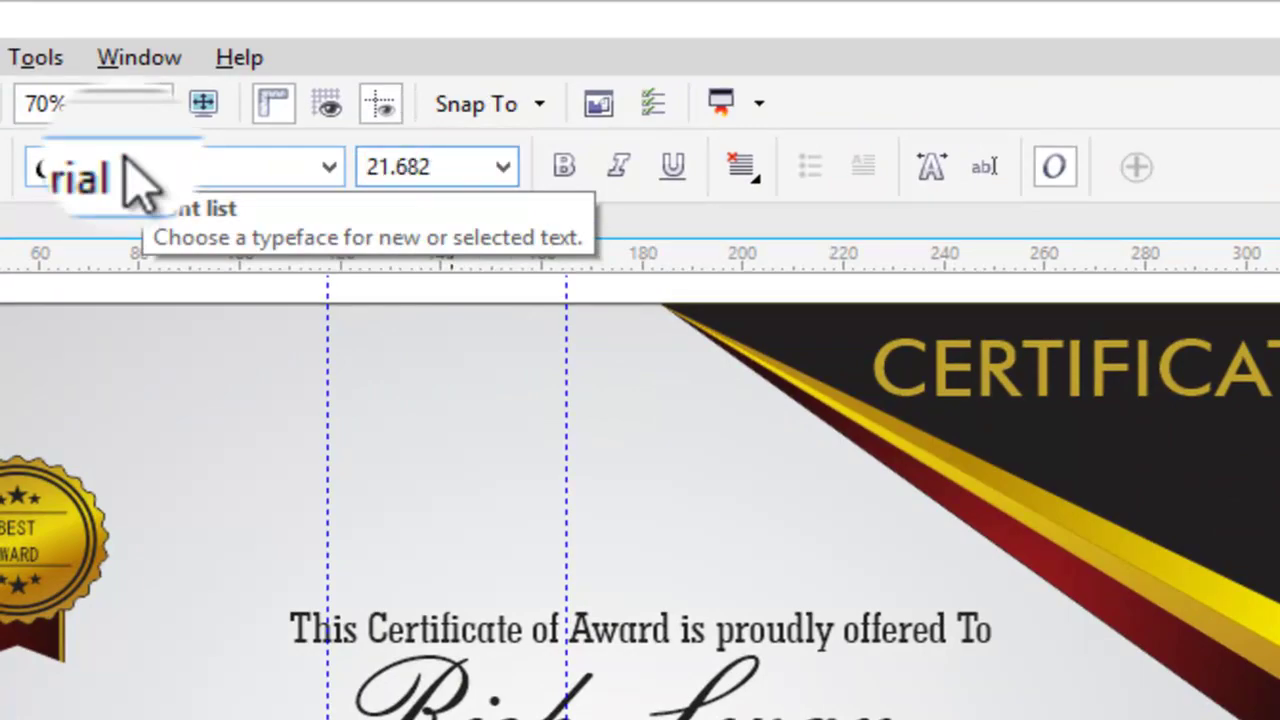
{"action": "key", "text": "Return"}
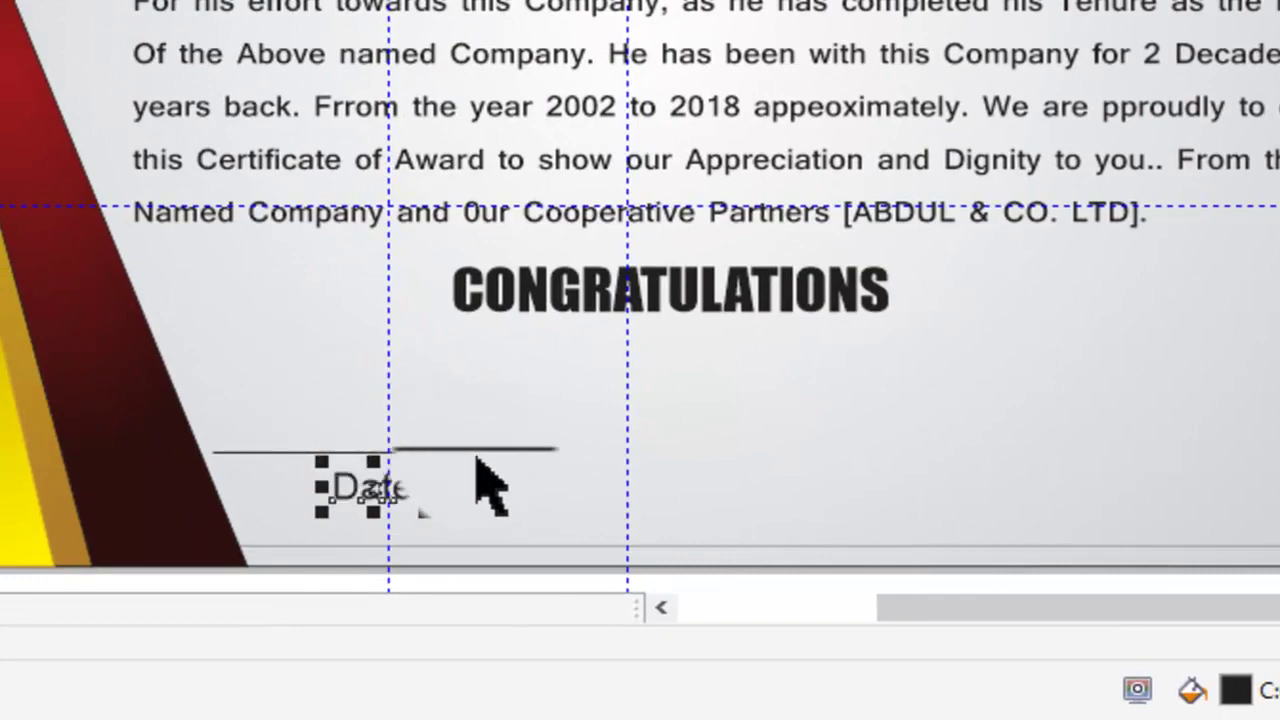
Step: Group the Date text with its line and drop a copy at the lower right
{"action": "left_click", "coordinate": [477, 452]}
{"action": "left_click", "coordinate": [477, 458]}
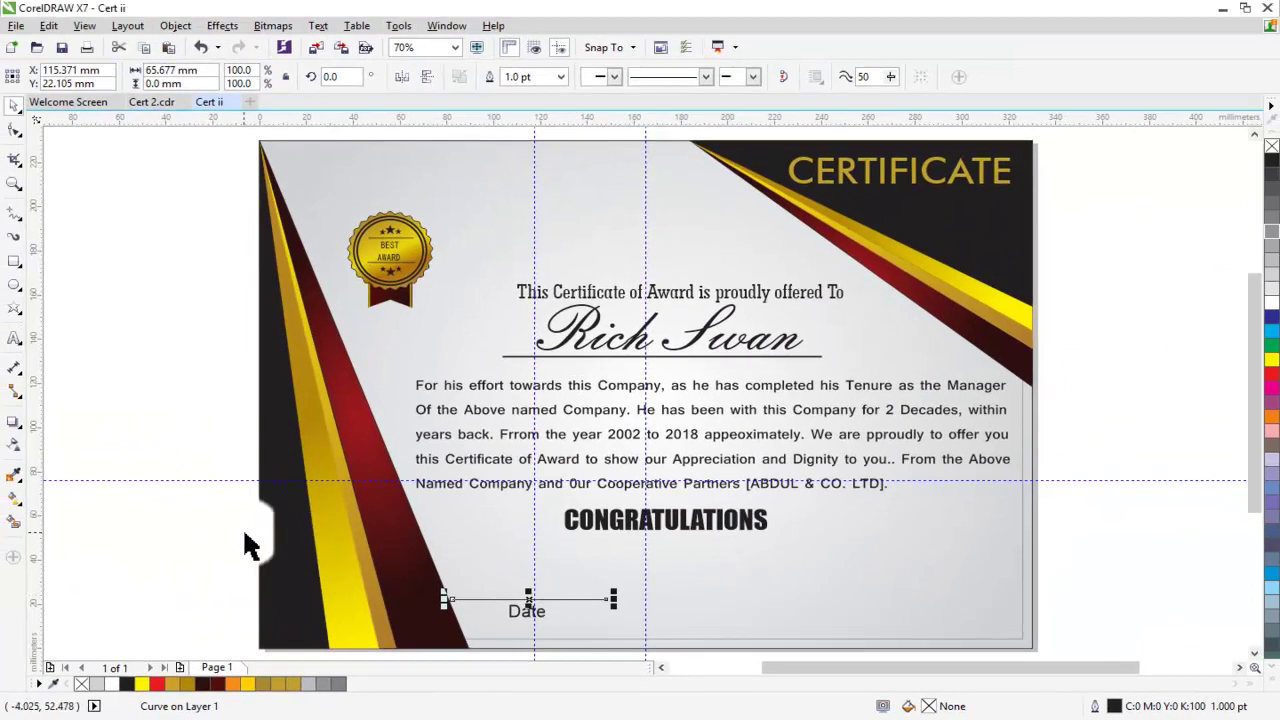
{"action": "left_click_drag", "start_coordinate": [637, 632], "coordinate": [637, 632]}
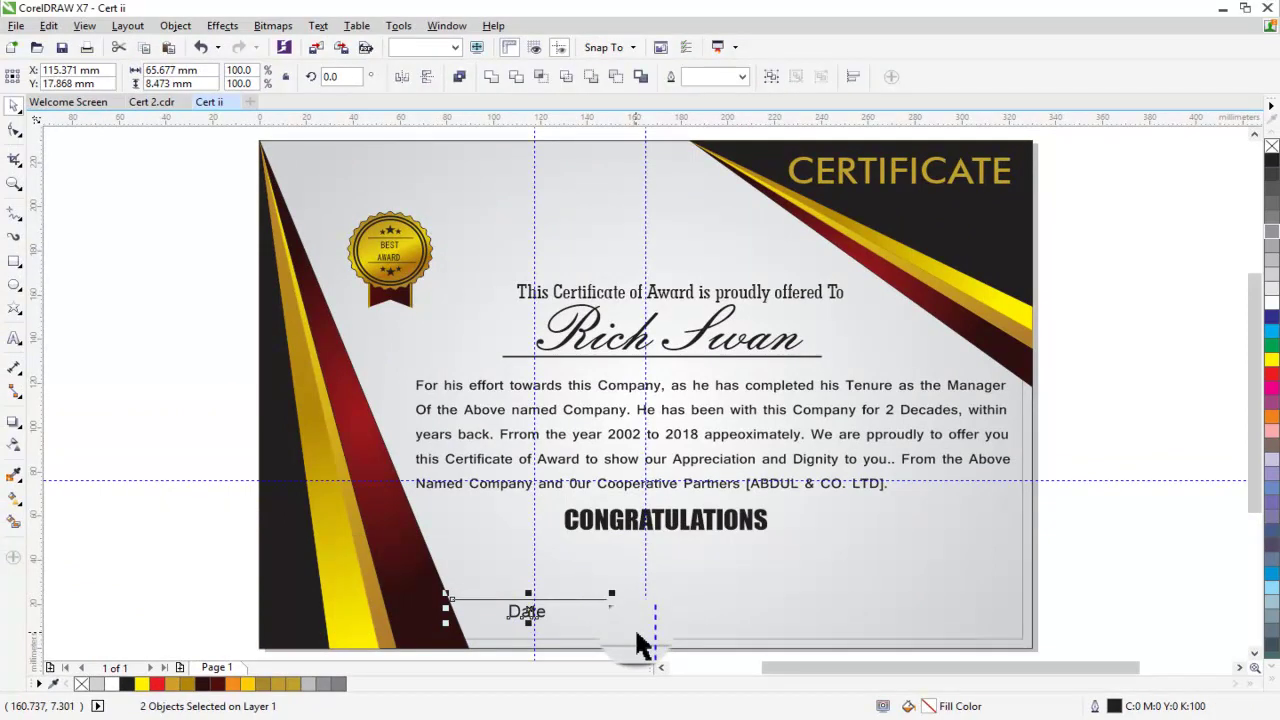
{"action": "key", "text": "ctrl+g"}
{"action": "left_click_drag", "start_coordinate": [528, 613], "coordinate": [535, 625]}
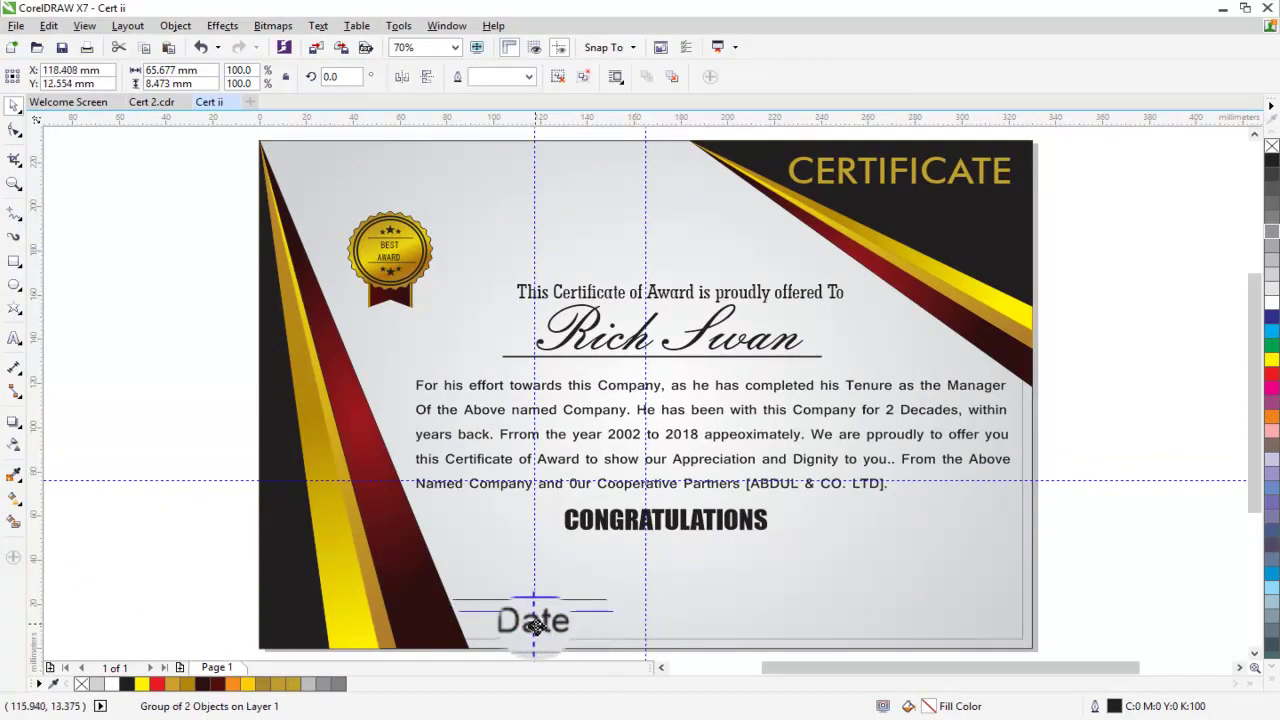
{"action": "left_click_drag", "start_coordinate": [535, 625], "coordinate": [935, 628]}
{"action": "left_click", "coordinate": [975, 652]}
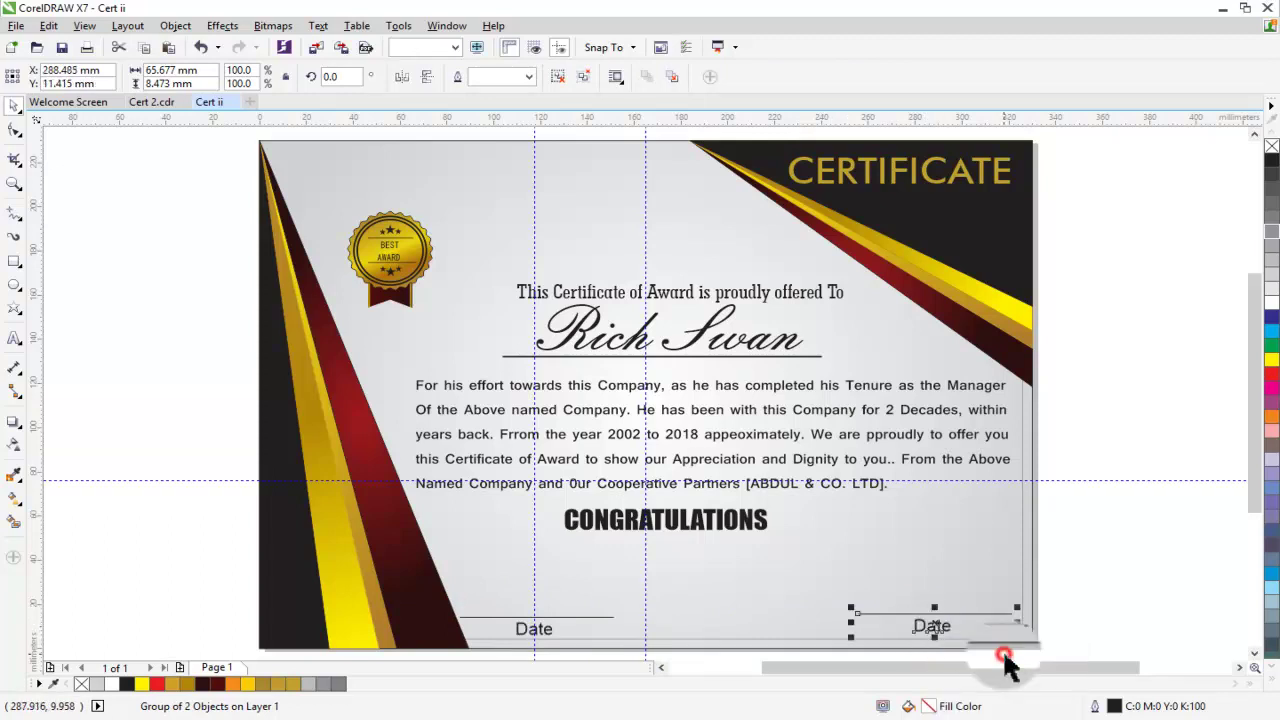
Step: Retype the copied label as Signature
{"action": "left_click", "coordinate": [1091, 563]}
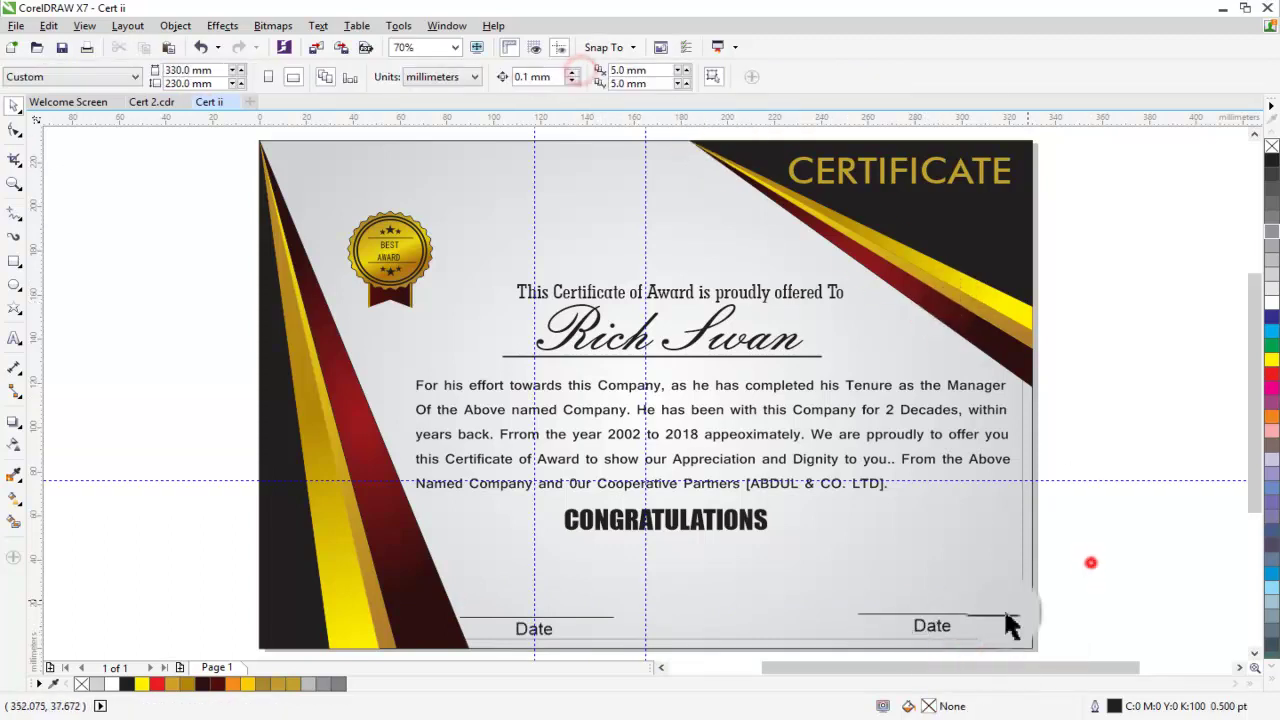
{"action": "double_click", "coordinate": [940, 625]}
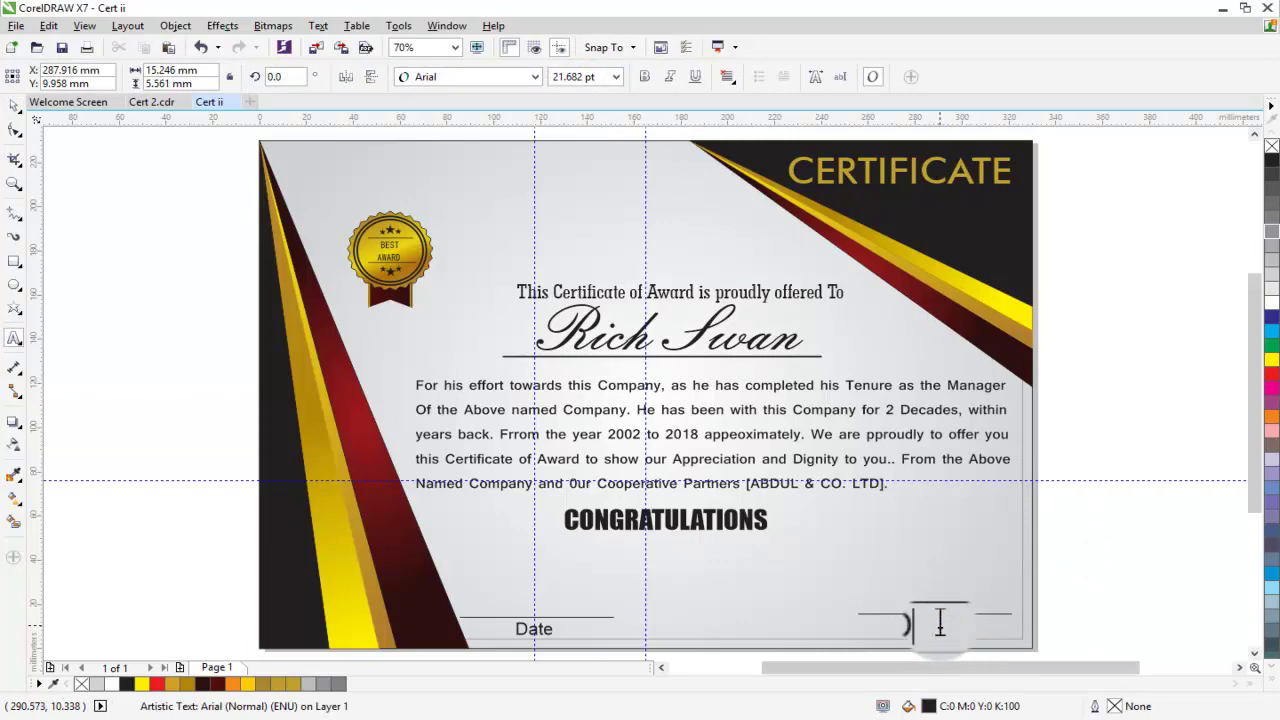
{"action": "type", "text": "ignature"}
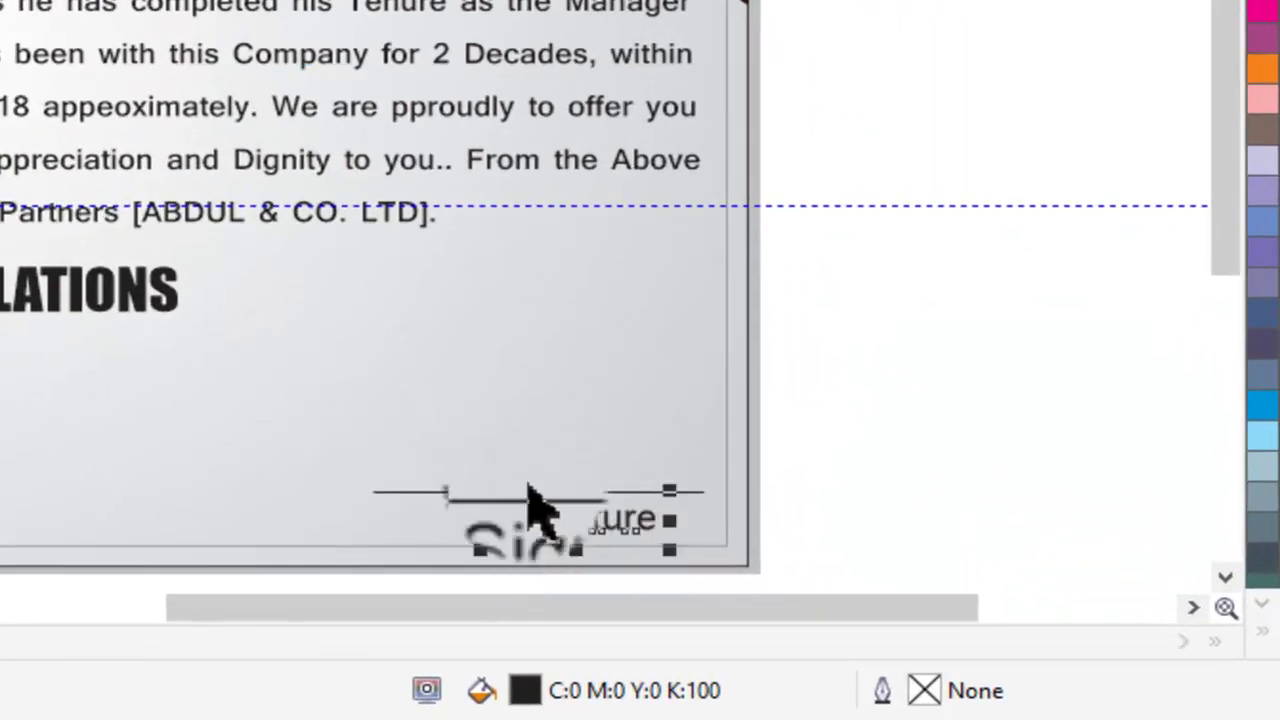
{"action": "left_click", "coordinate": [578, 526]}
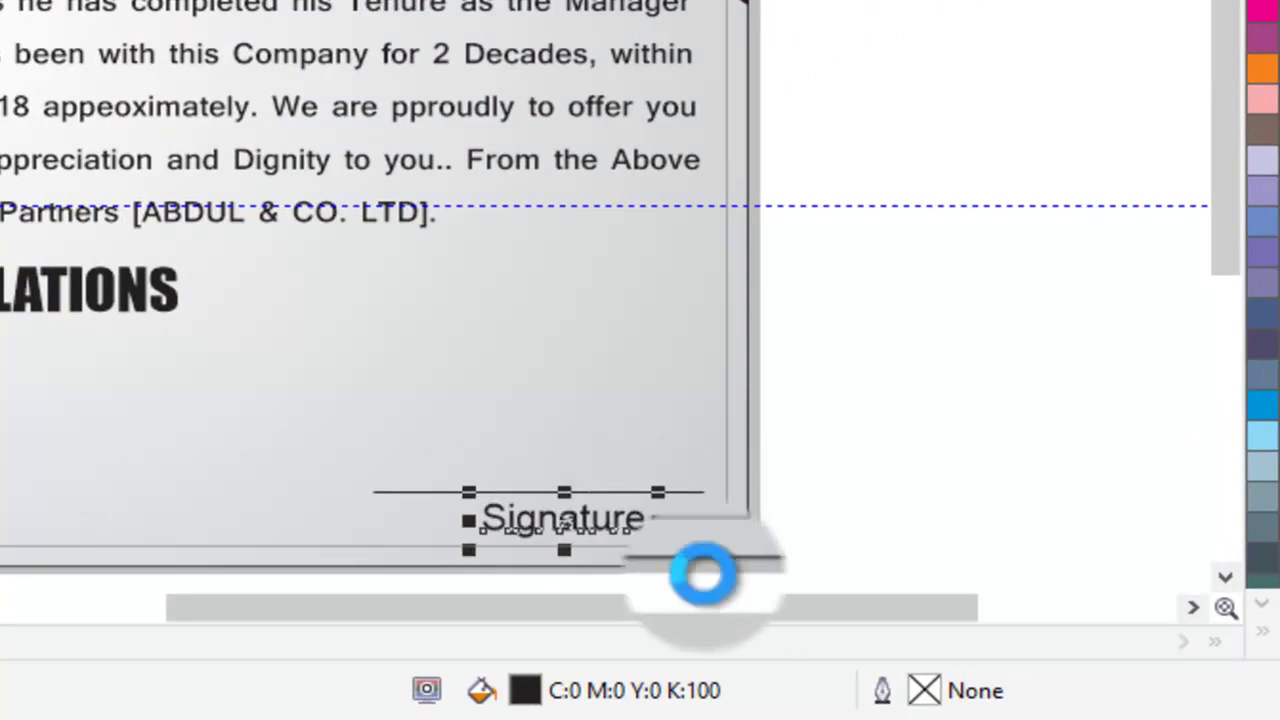
{"action": "left_click", "coordinate": [1009, 492]}
{"action": "left_click", "coordinate": [700, 491]}
Step: Adjust the Signature line's nodes and select the Signature text with its line
{"action": "double_click", "coordinate": [693, 491]}
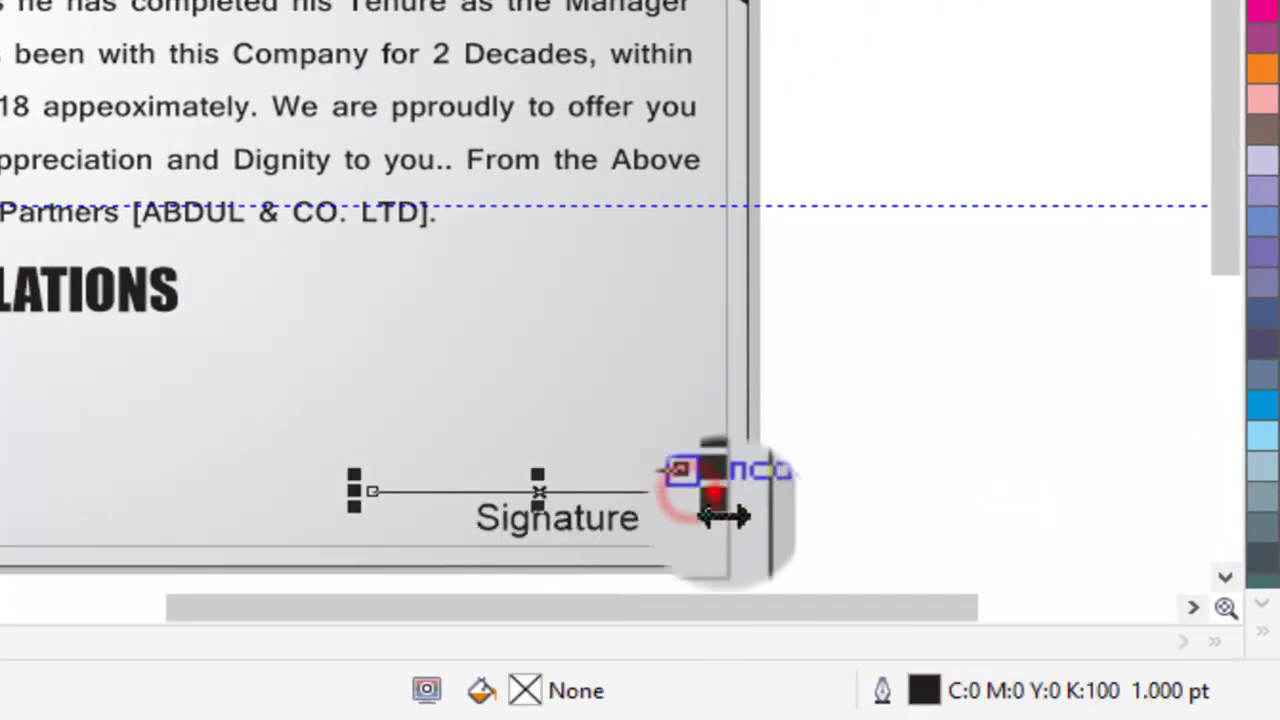
{"action": "scroll", "coordinate": [723, 482], "scroll_direction": "down", "scroll_amount": 3}
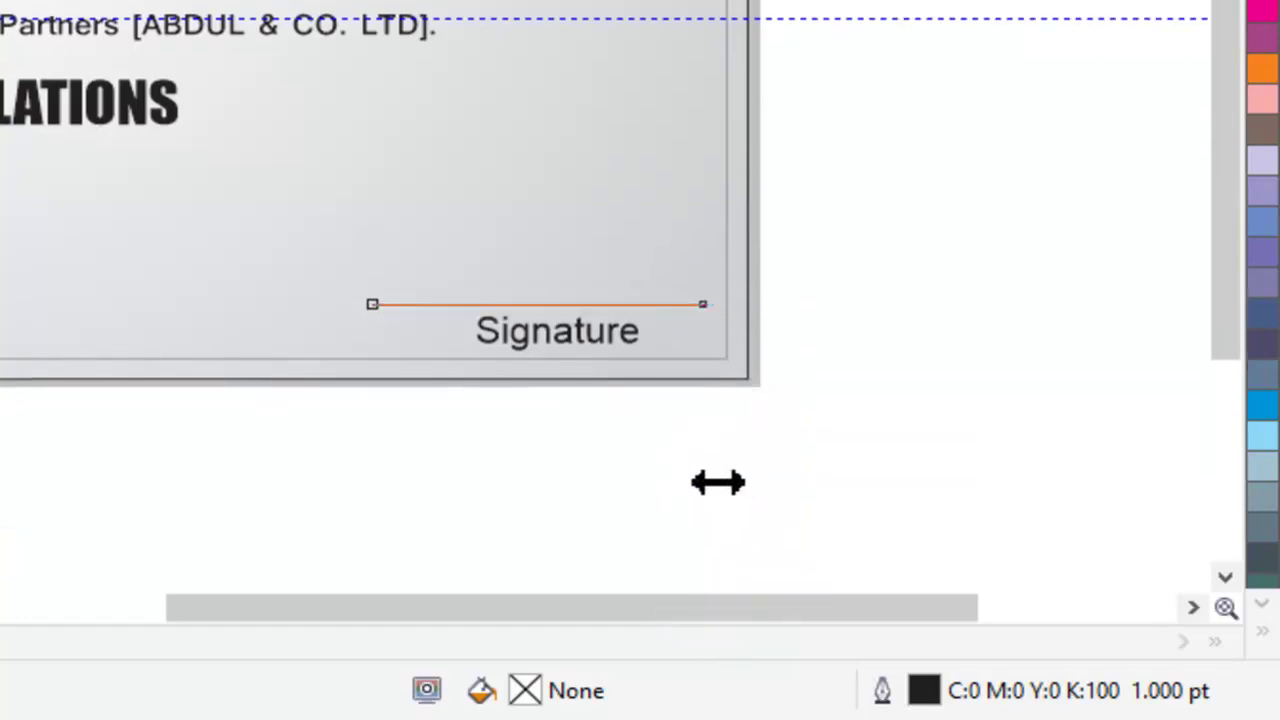
{"action": "key", "text": "space"}
{"action": "left_click", "coordinate": [891, 351]}
{"action": "left_click_drag", "start_coordinate": [741, 436], "coordinate": [291, 209]}
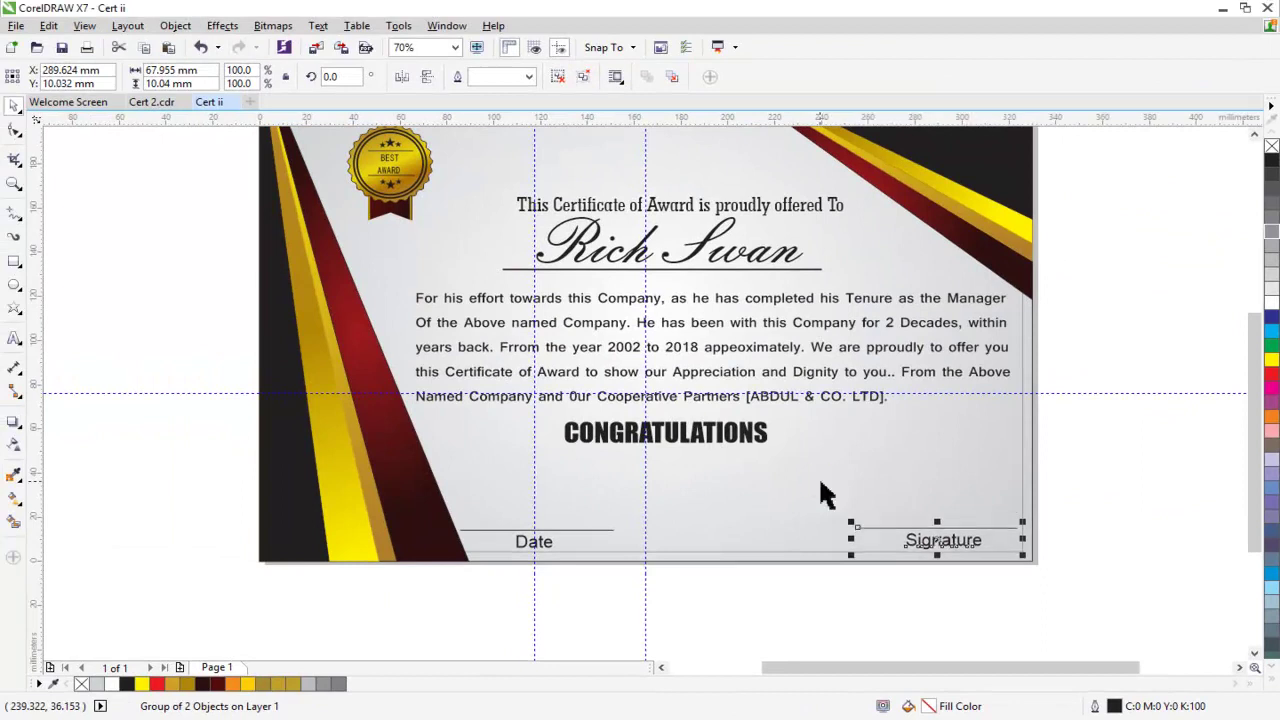
Step: Resize the Date group to line up with the Signature pair along the bottom
{"action": "left_click", "coordinate": [1160, 509]}
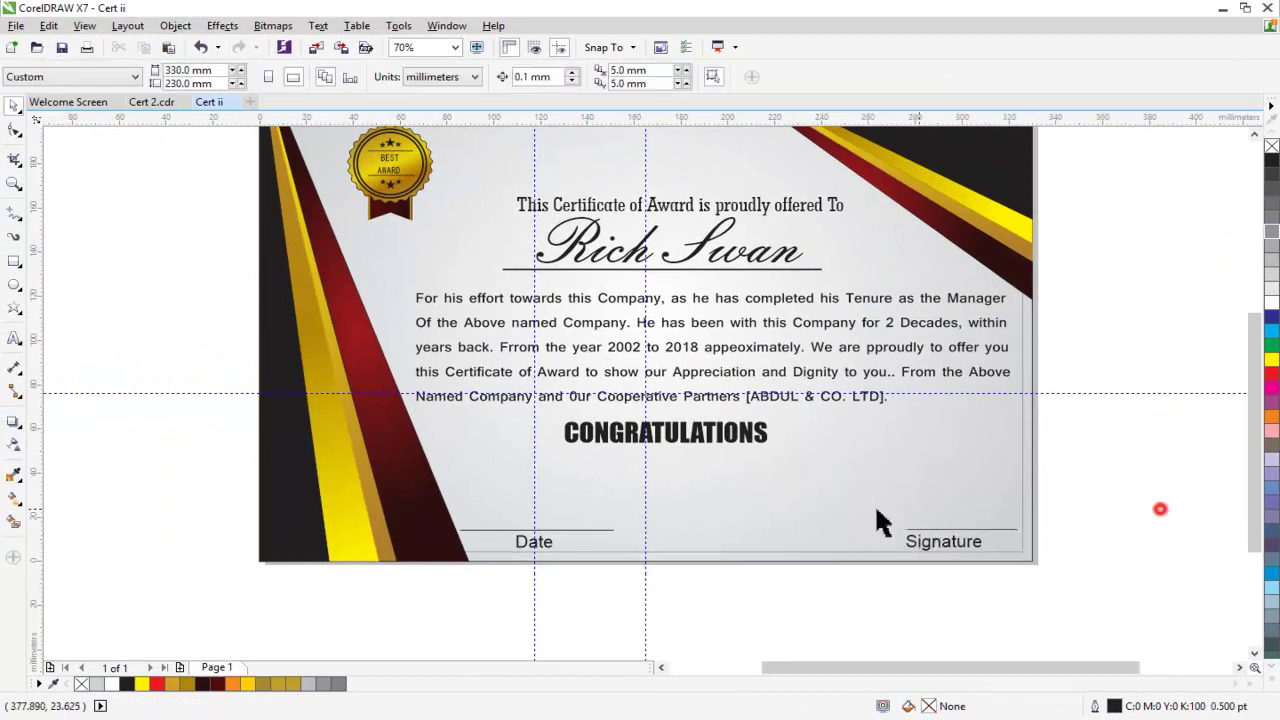
{"action": "left_click", "coordinate": [585, 540]}
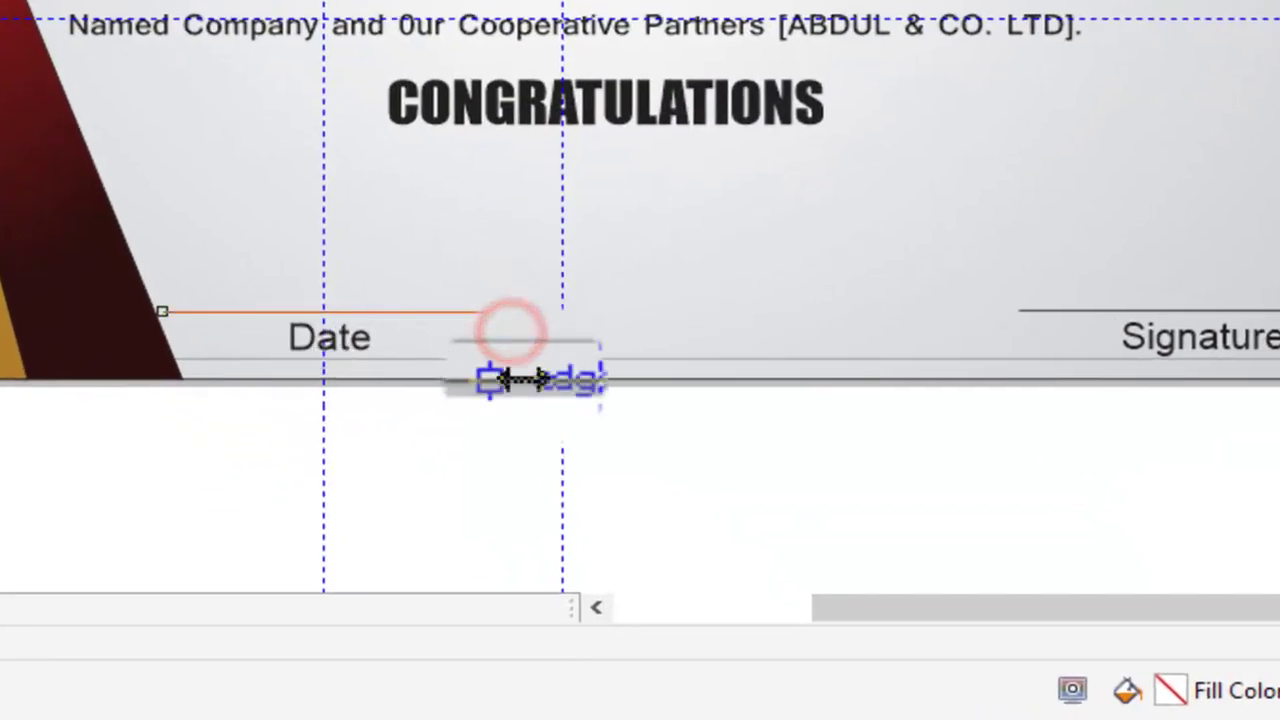
{"action": "left_click_drag", "start_coordinate": [615, 537], "coordinate": [572, 620]}
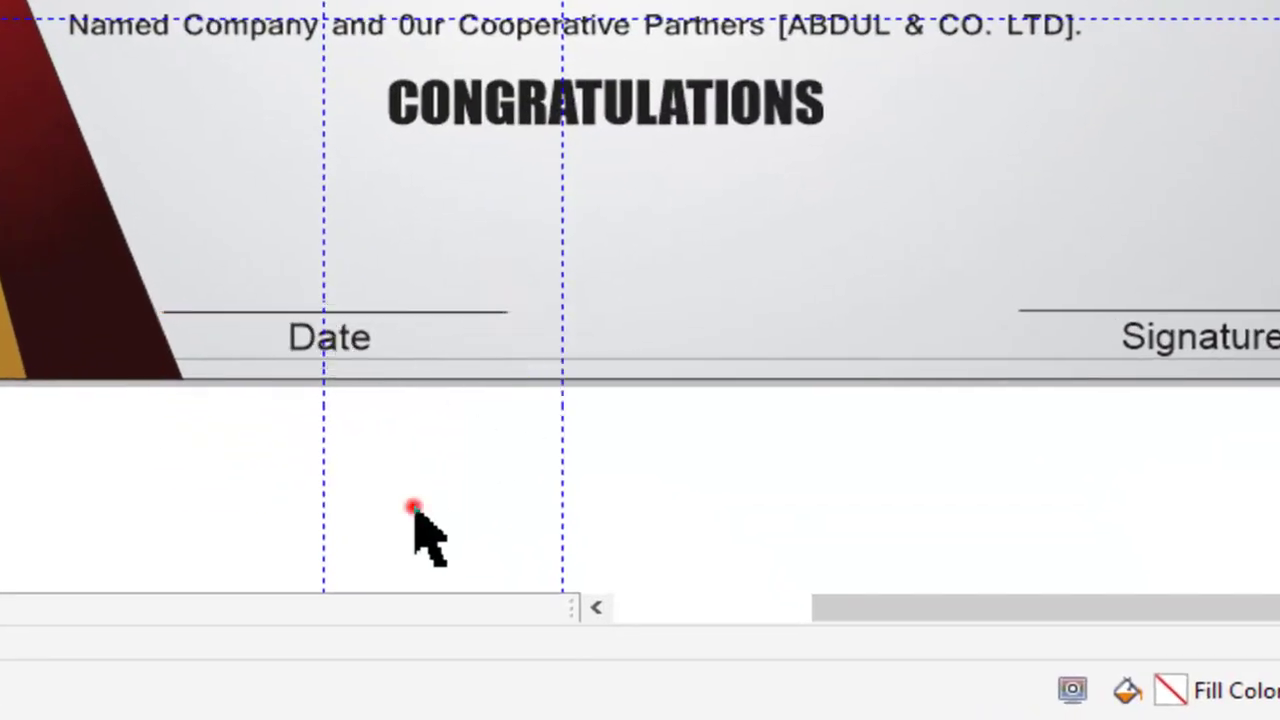
{"action": "left_click", "coordinate": [357, 343]}
{"action": "left_click_drag", "start_coordinate": [491, 494], "coordinate": [414, 143]}
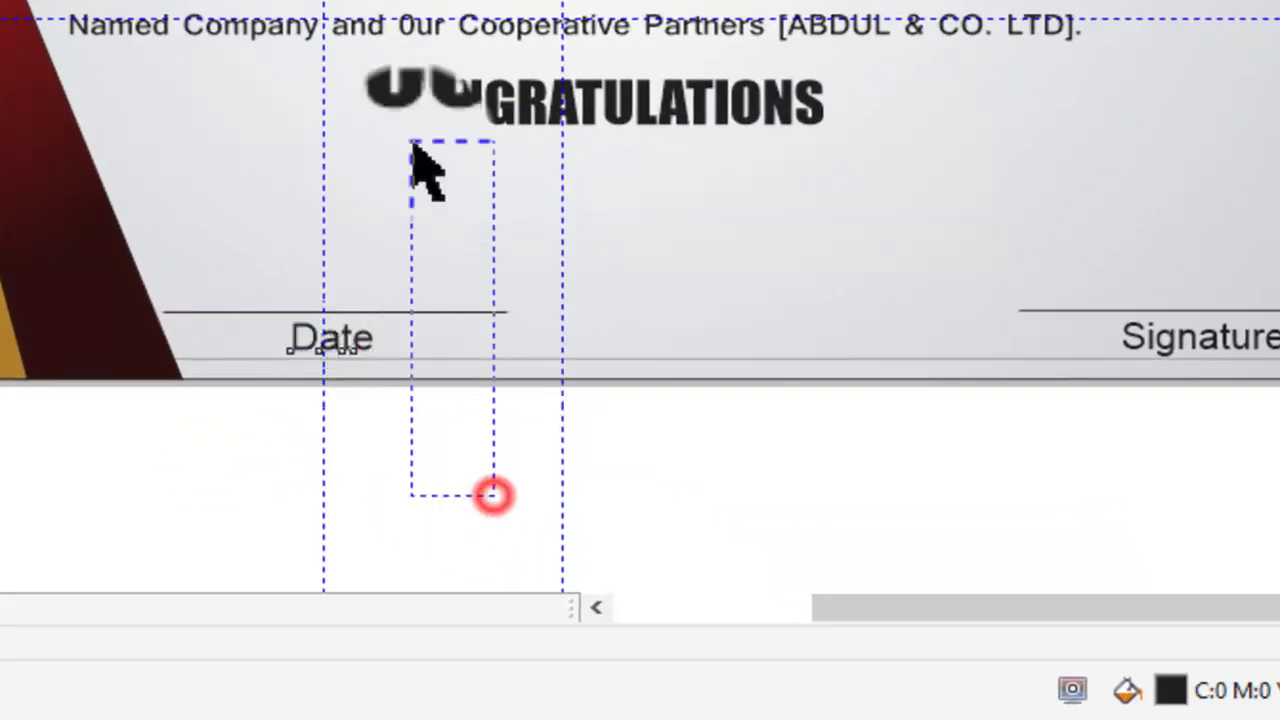
{"action": "left_click_drag", "start_coordinate": [551, 494], "coordinate": [135, 235]}
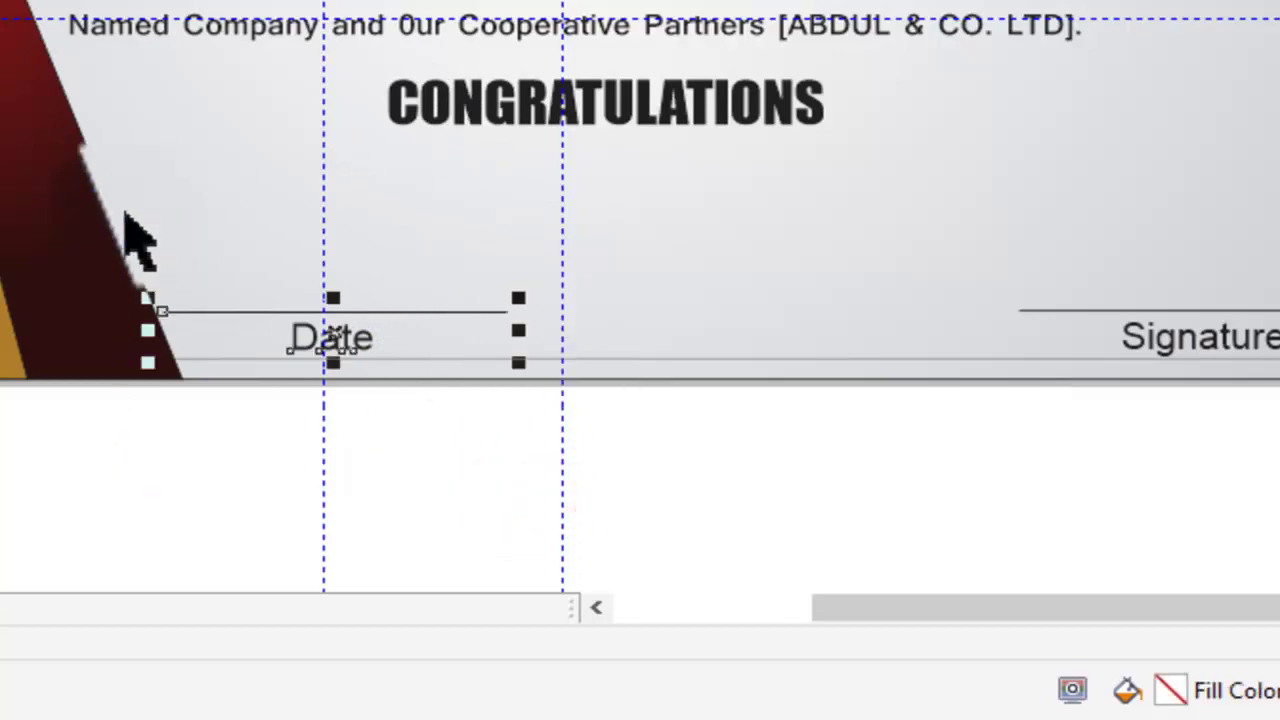
{"action": "left_click", "coordinate": [110, 212]}
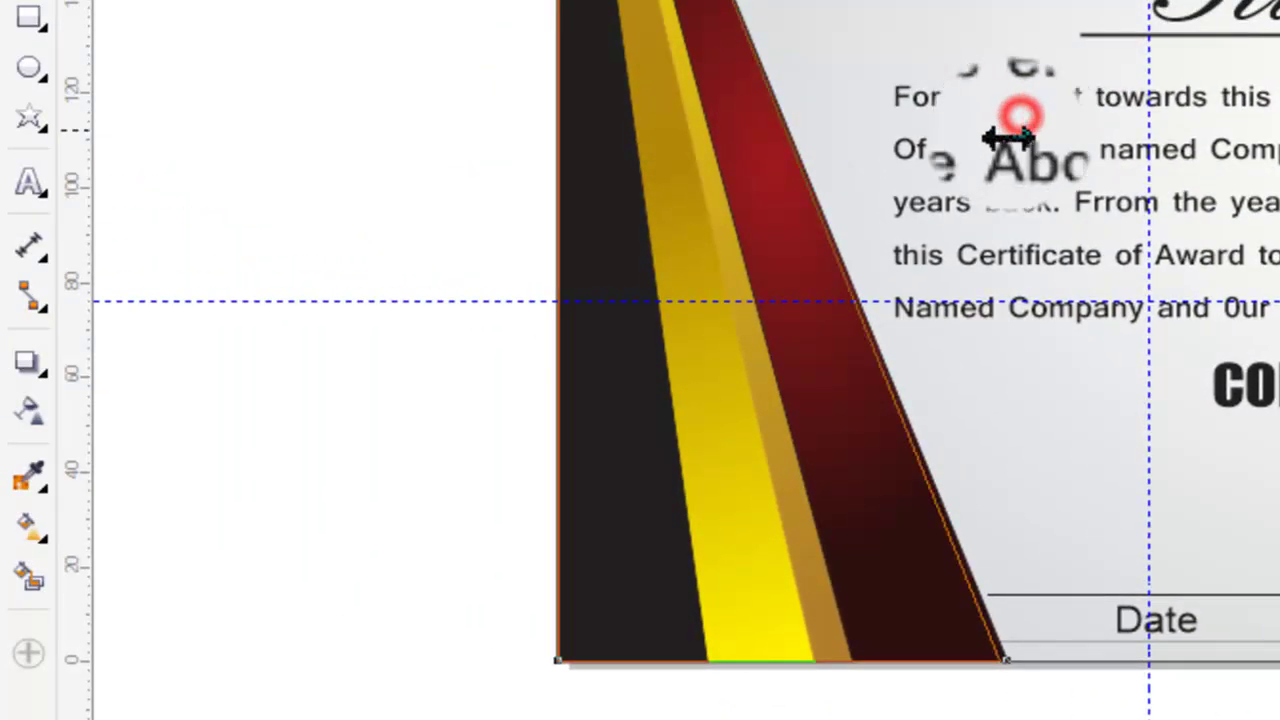
{"action": "scroll", "coordinate": [1008, 140], "scroll_direction": "up", "scroll_amount": 3}
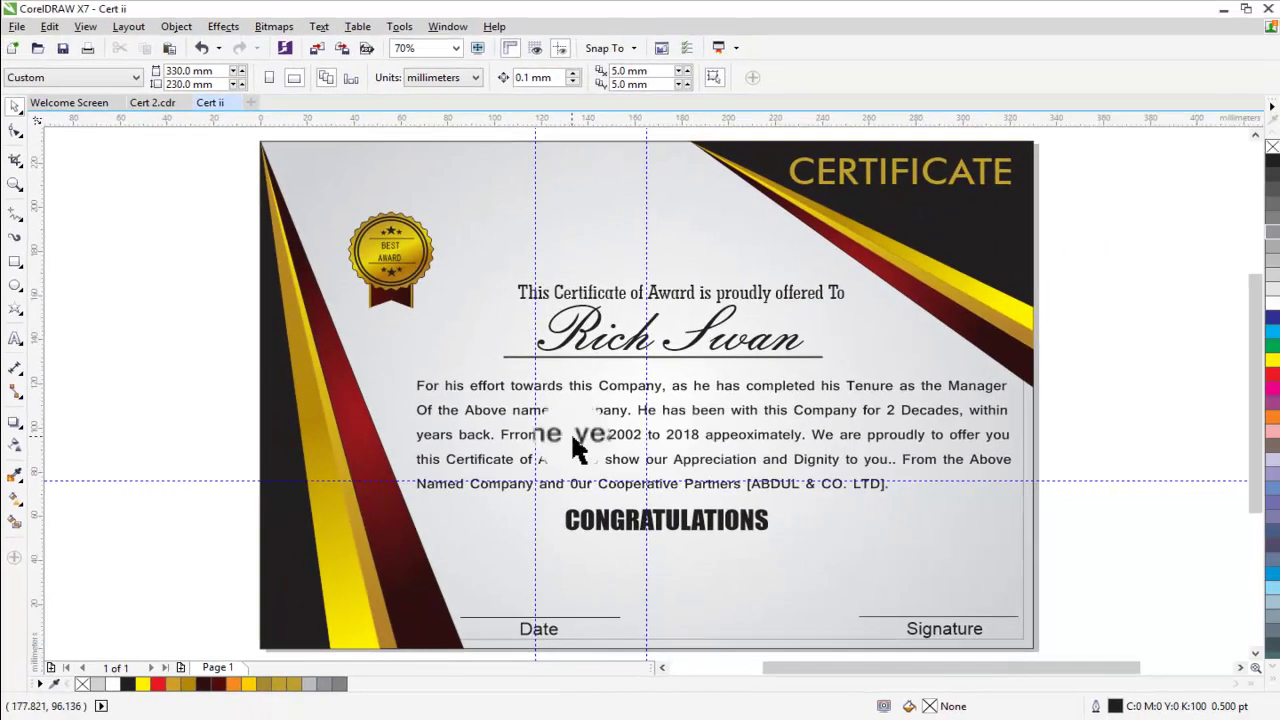
Step: Add COMPANY NAME text at the top left in Impact, removing a stray empty frame
{"action": "left_click", "coordinate": [12, 340]}
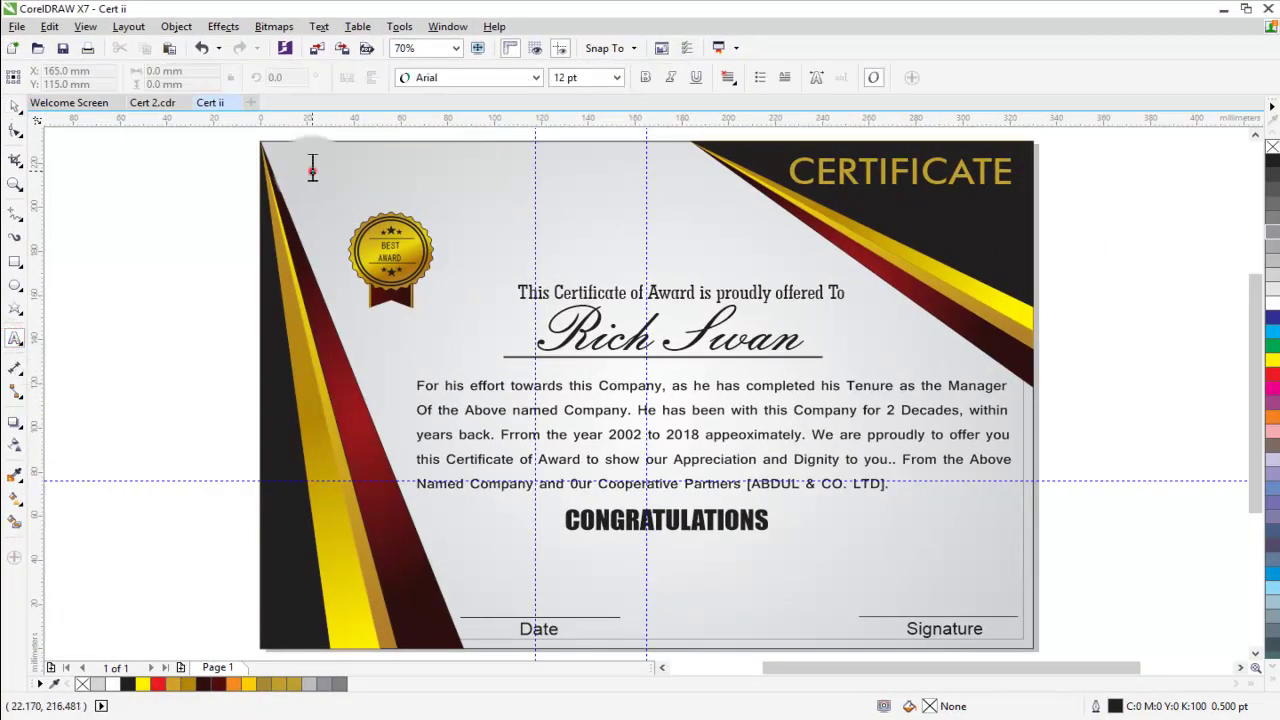
{"action": "left_click", "coordinate": [312, 170]}
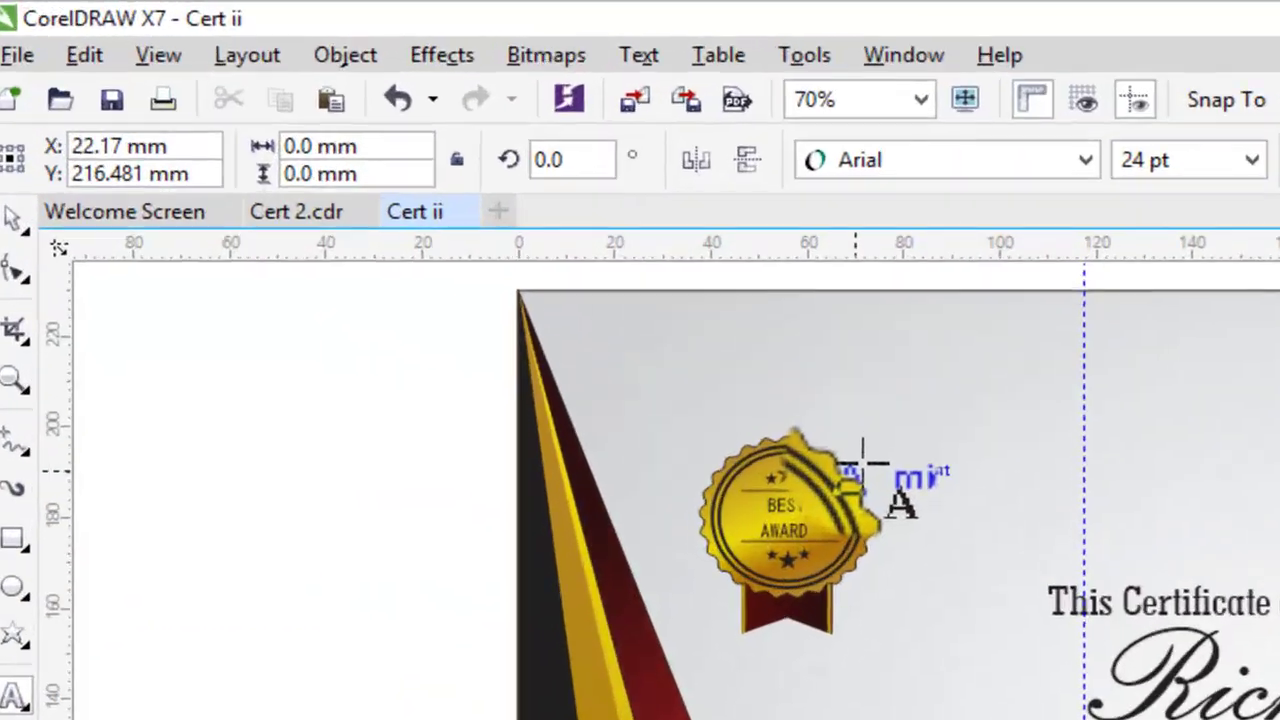
{"action": "type", "text": "COMPANY NAME"}
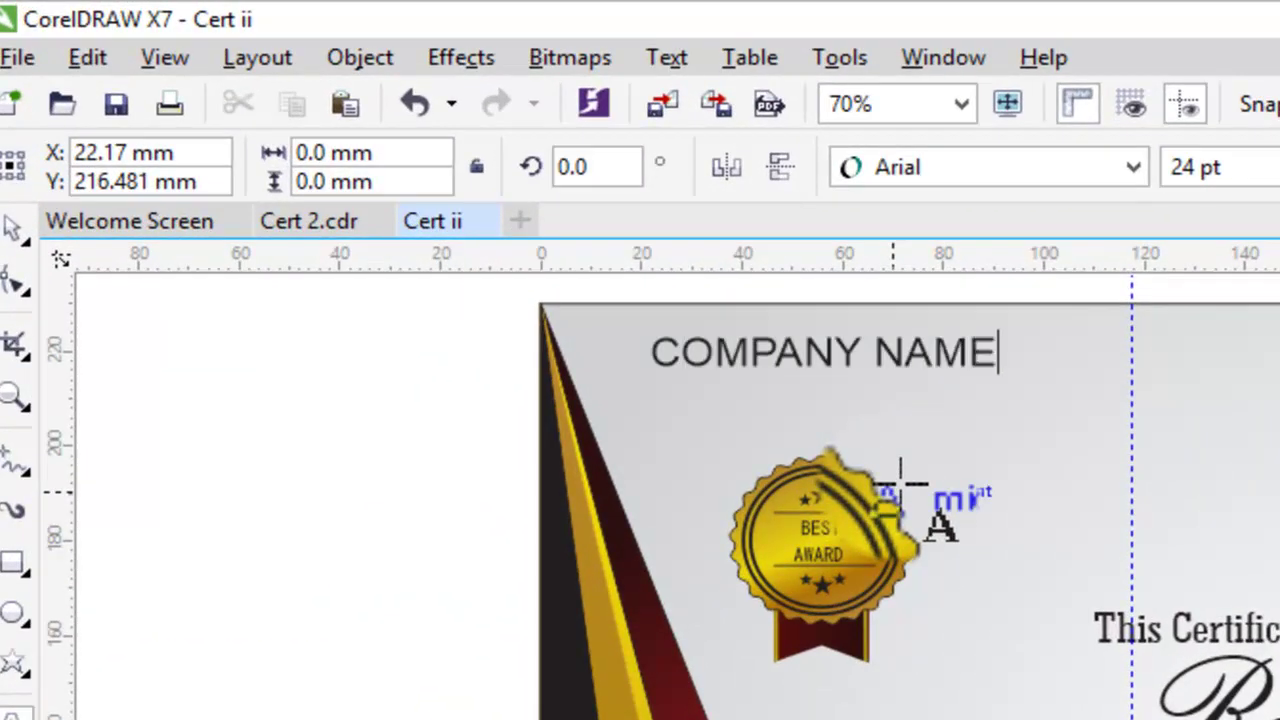
{"action": "left_click_drag", "start_coordinate": [900, 485], "coordinate": [122, 165]}
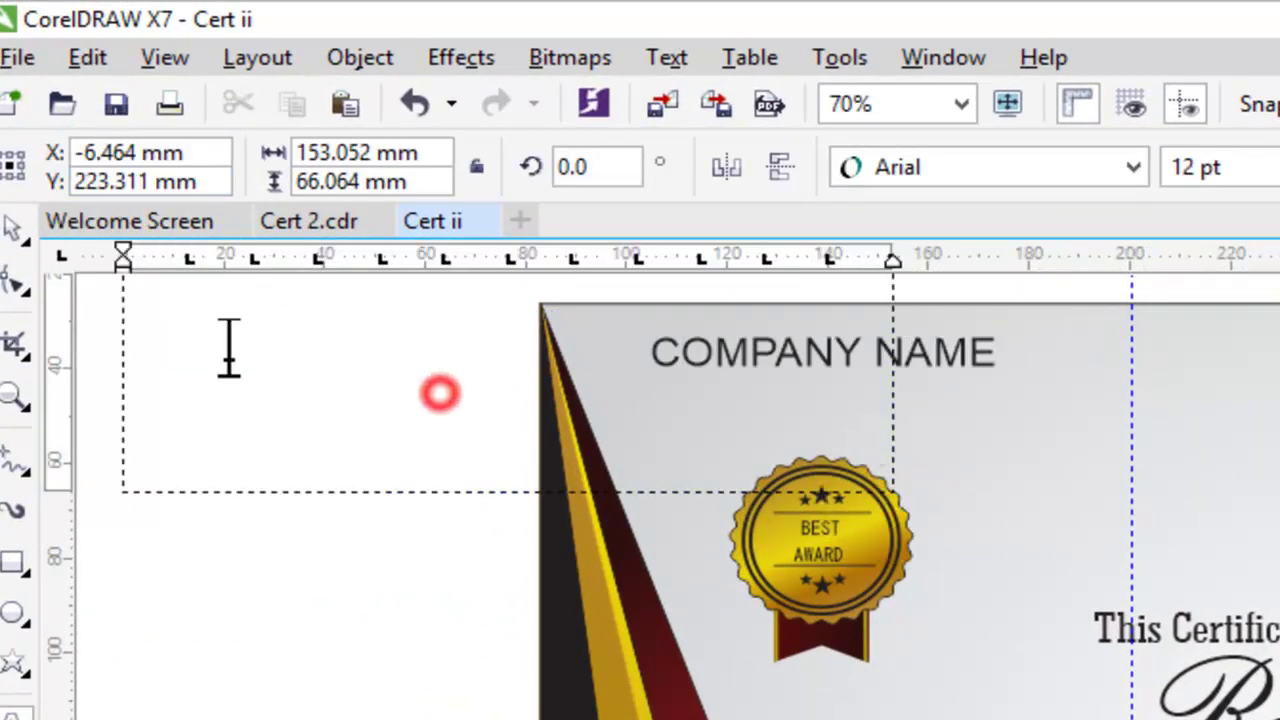
{"action": "left_click", "coordinate": [14, 230]}
{"action": "key", "text": "Delete"}
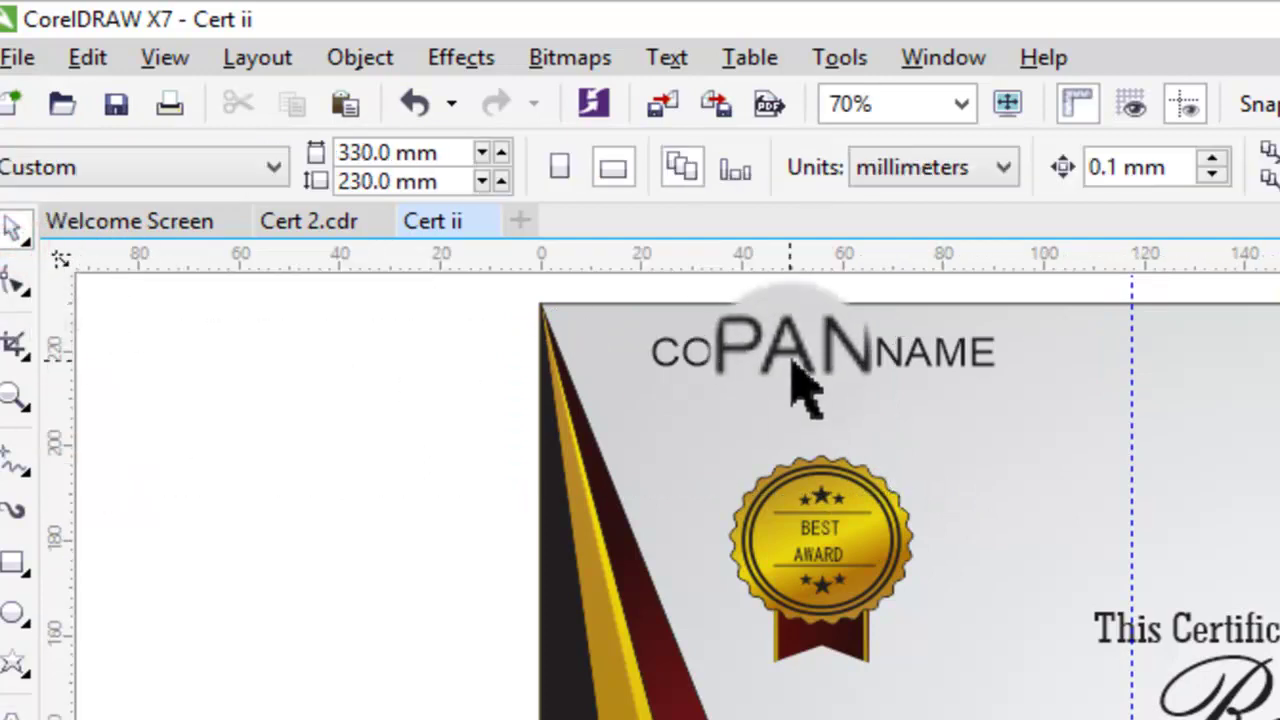
{"action": "left_click_drag", "start_coordinate": [800, 385], "coordinate": [766, 408]}
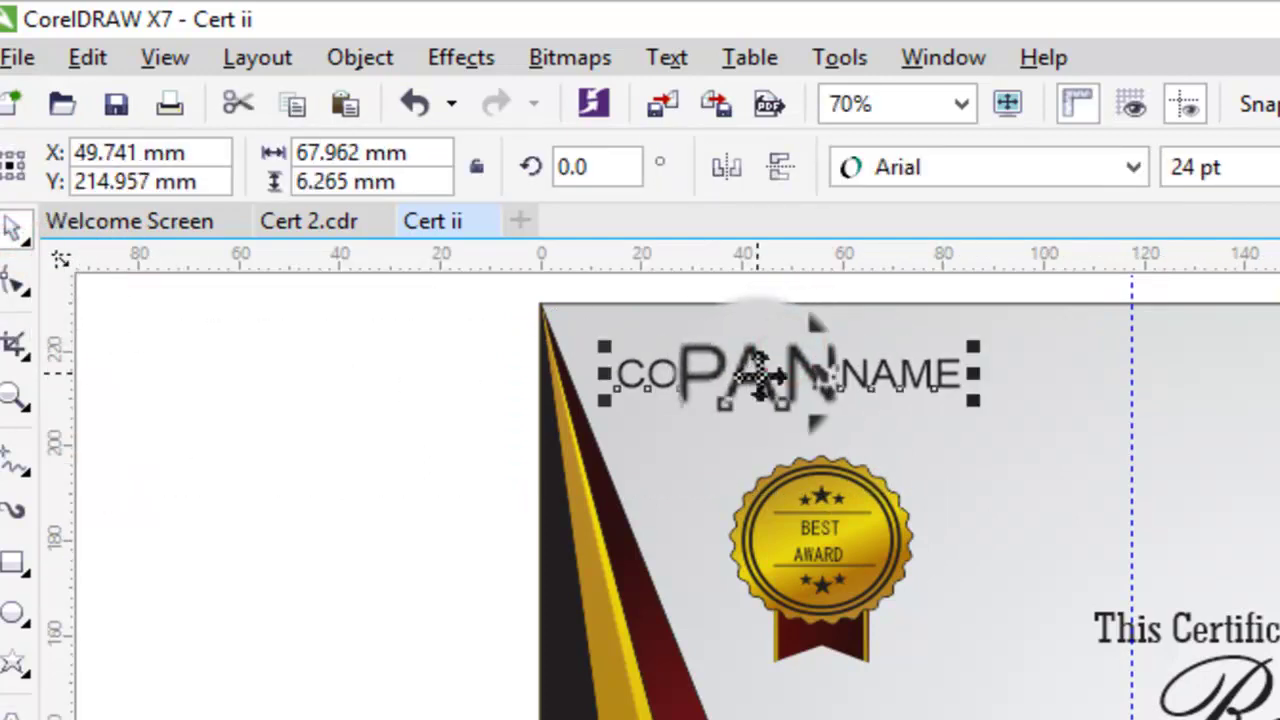
{"action": "left_click", "coordinate": [1135, 168]}
{"action": "left_click", "coordinate": [1150, 262]}
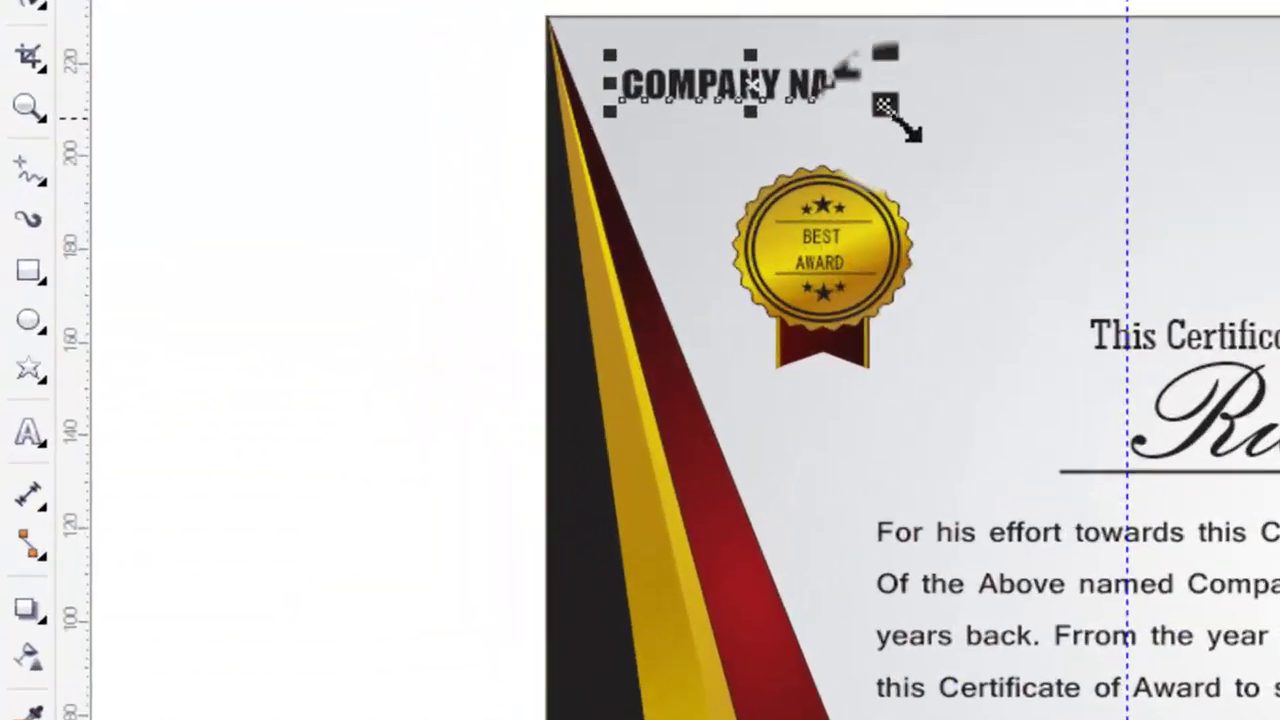
Step: Enlarge COMPANY NAME and reposition the badge's graphics and ribbon below it
{"action": "left_click_drag", "start_coordinate": [423, 185], "coordinate": [452, 205]}
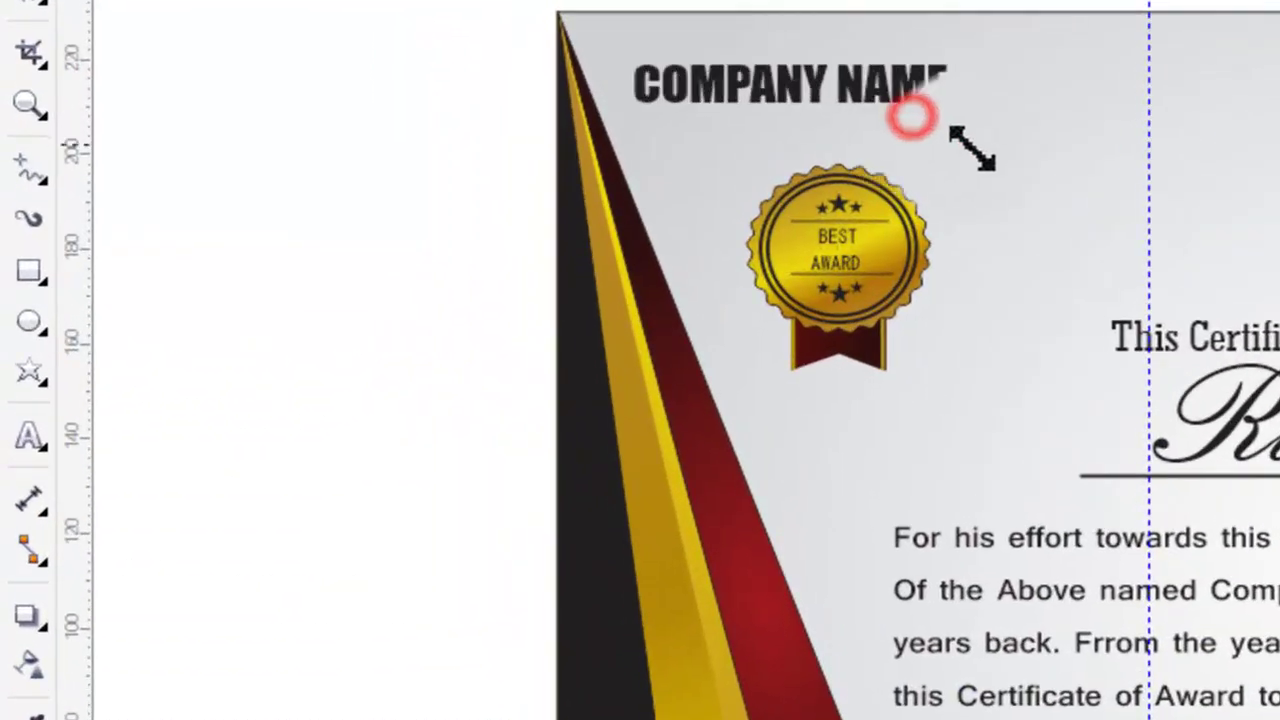
{"action": "left_click_drag", "start_coordinate": [972, 150], "coordinate": [994, 180]}
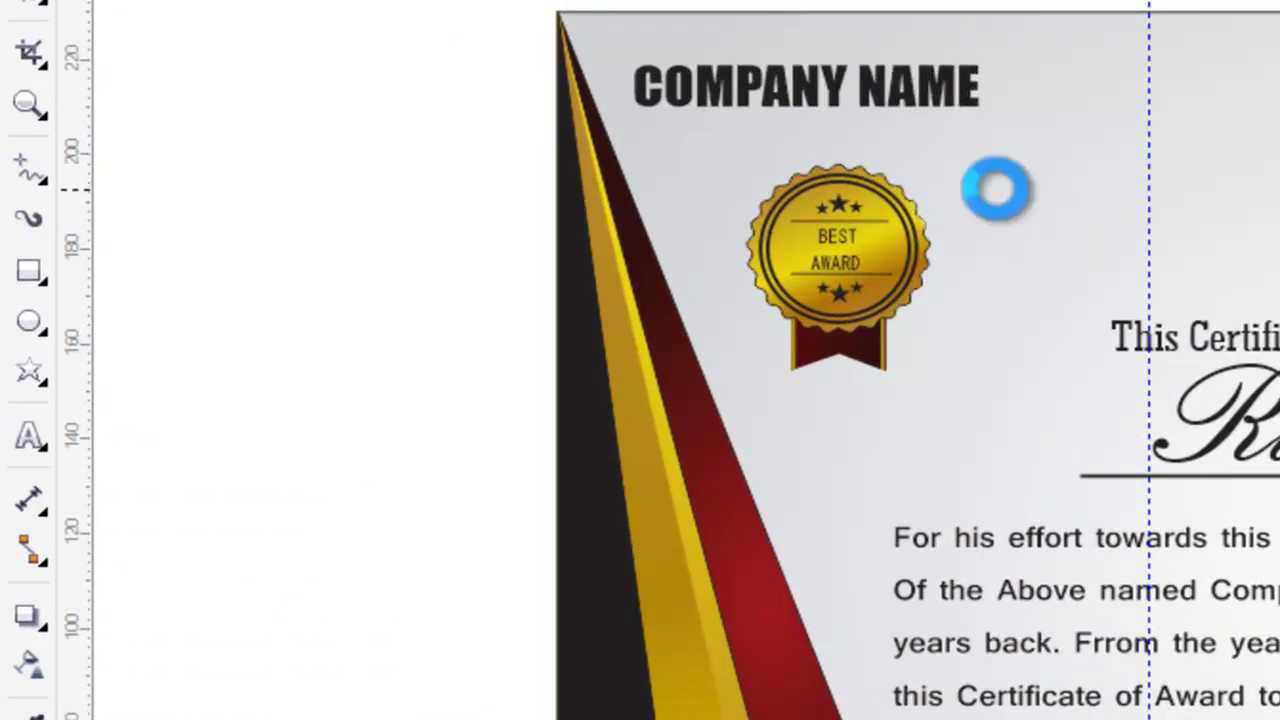
{"action": "mouse_move", "coordinate": [877, 286]}
{"action": "left_mouse_down"}
{"action": "mouse_move", "coordinate": [840, 220]}
{"action": "mouse_move", "coordinate": [809, 244]}
{"action": "left_mouse_up"}
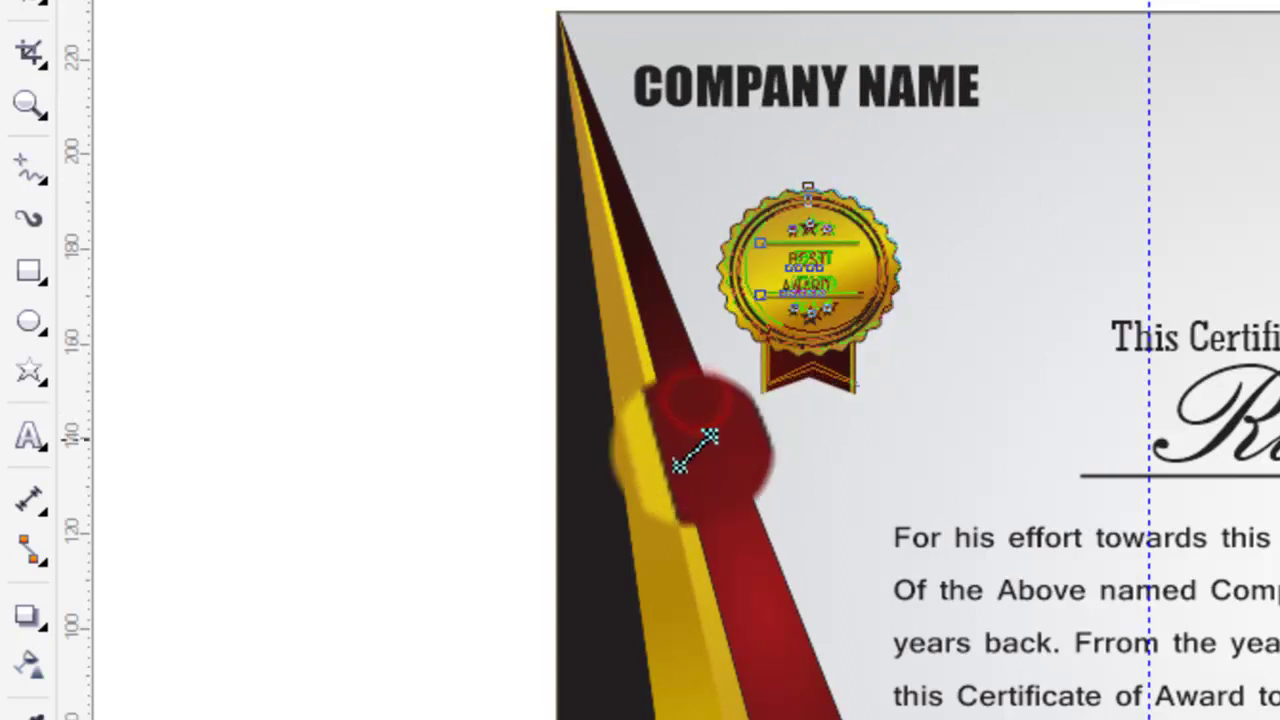
{"action": "mouse_move", "coordinate": [703, 440]}
{"action": "left_mouse_down"}
{"action": "mouse_move", "coordinate": [840, 300]}
{"action": "mouse_move", "coordinate": [823, 329]}
{"action": "left_mouse_up"}
{"action": "left_click", "coordinate": [385, 328]}
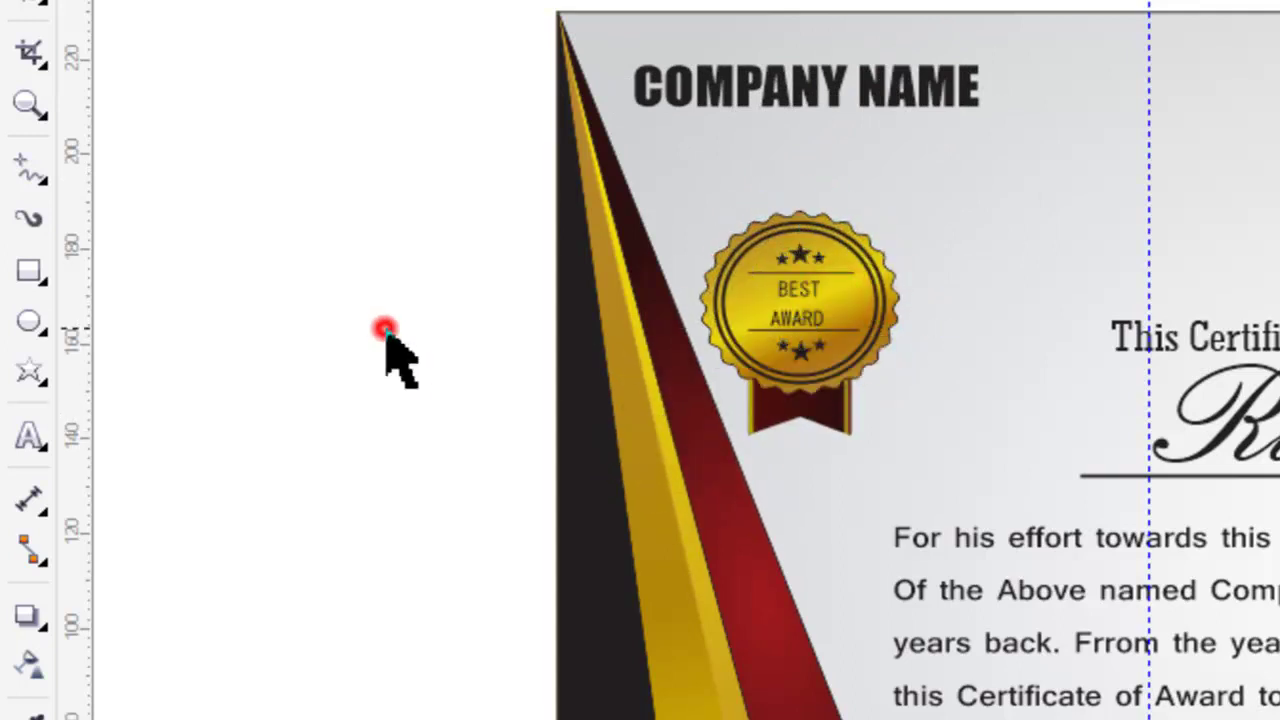
Step: Lower COMPANY NAME and add a company line beneath it in Franklin Gothic Medium
{"action": "left_click_drag", "start_coordinate": [848, 86], "coordinate": [848, 106]}
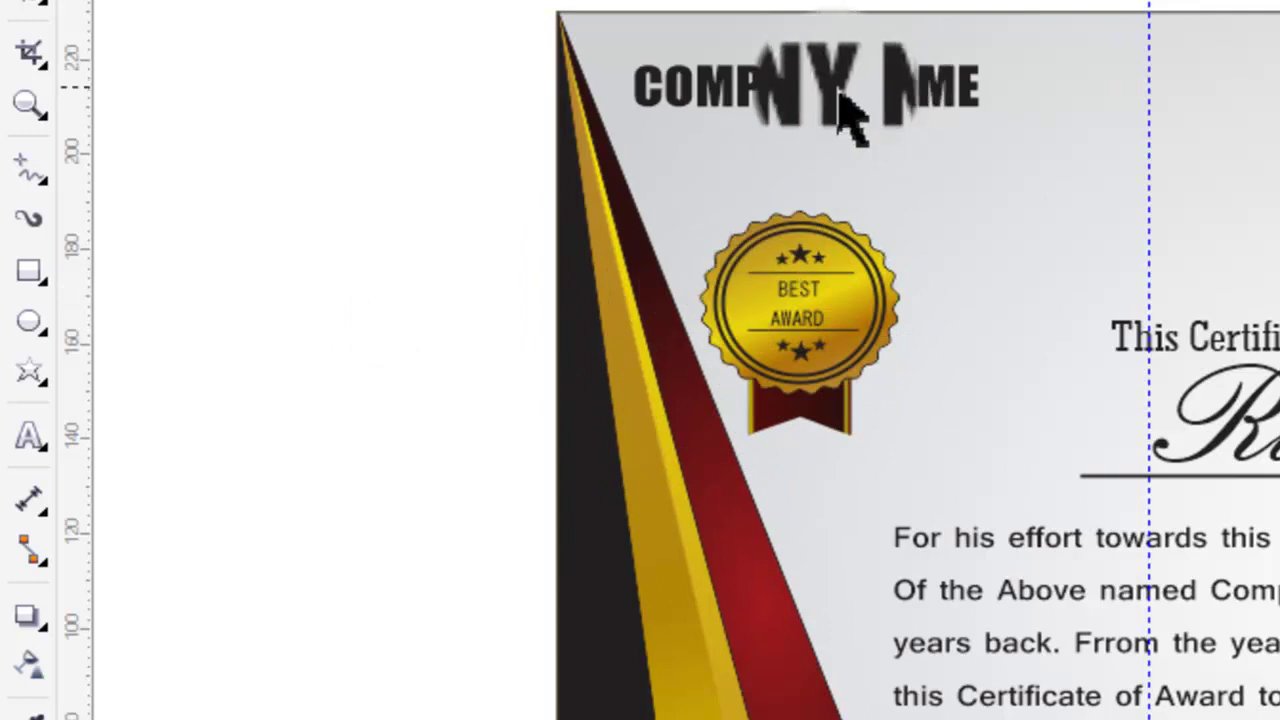
{"action": "left_click", "coordinate": [29, 436]}
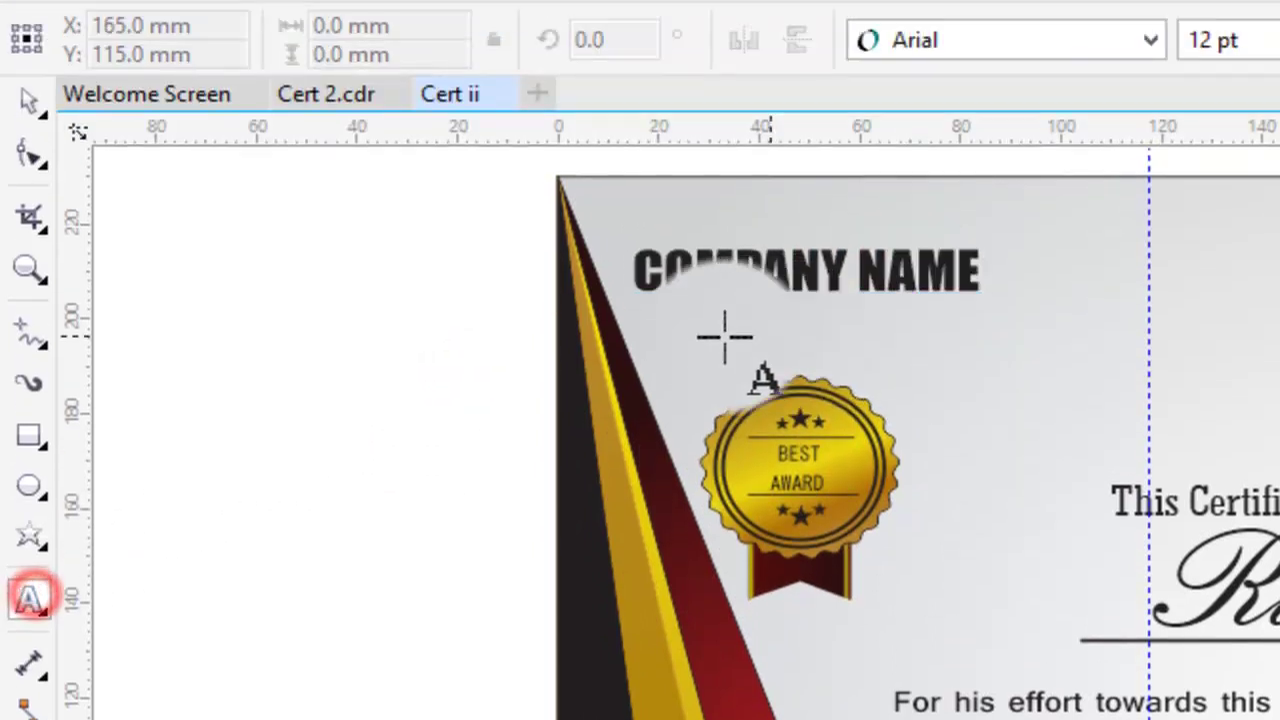
{"action": "left_click", "coordinate": [688, 163]}
{"action": "type", "text": "ABDUL & CO. LTD"}
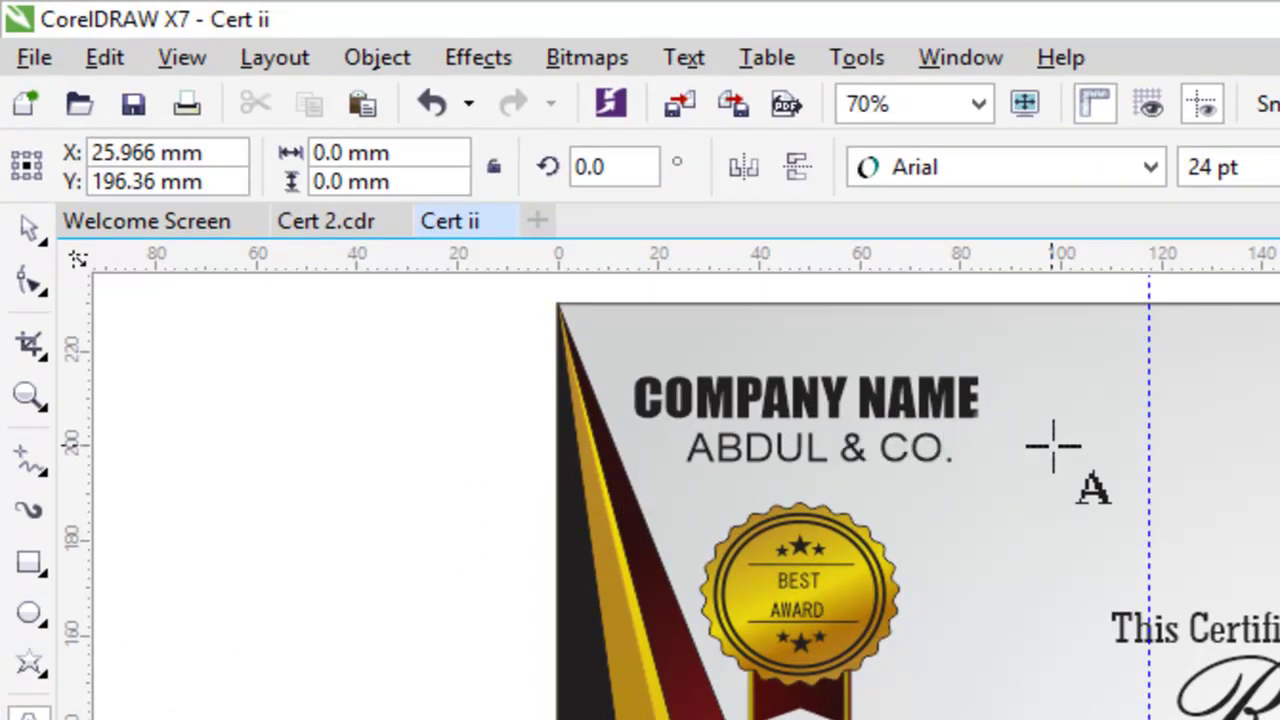
{"action": "left_click", "coordinate": [29, 229]}
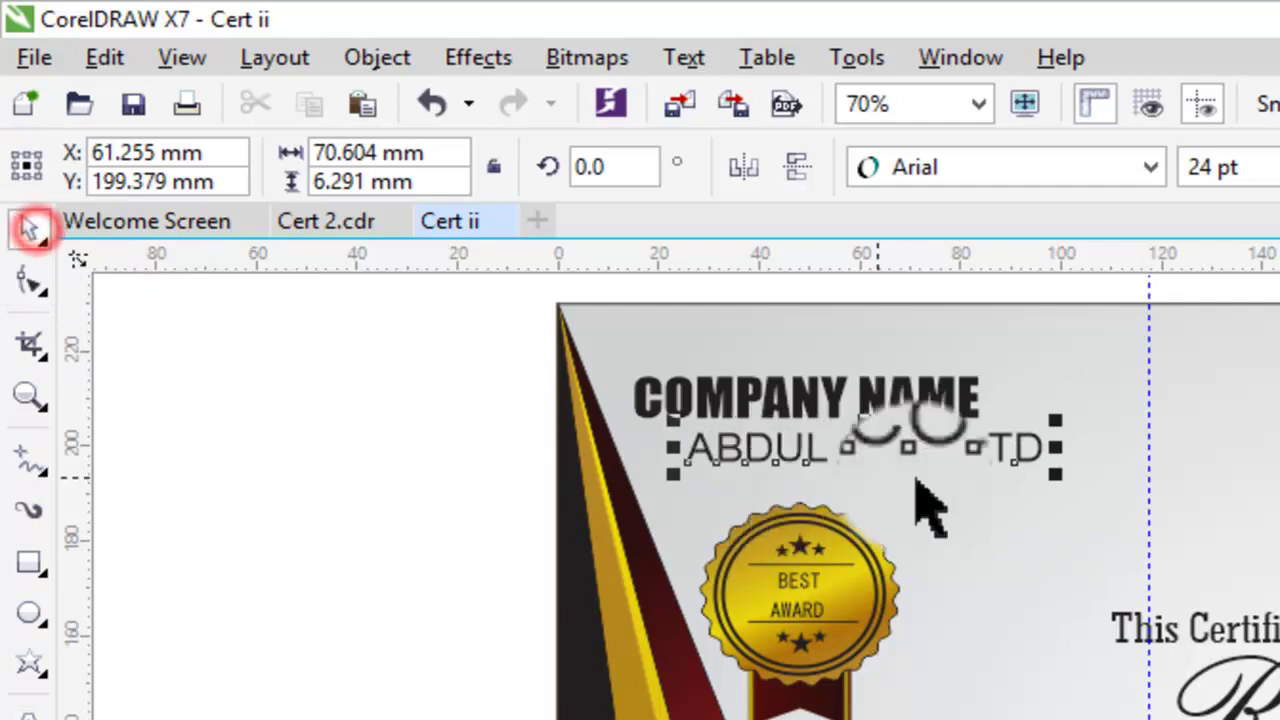
{"action": "left_click", "coordinate": [1152, 170]}
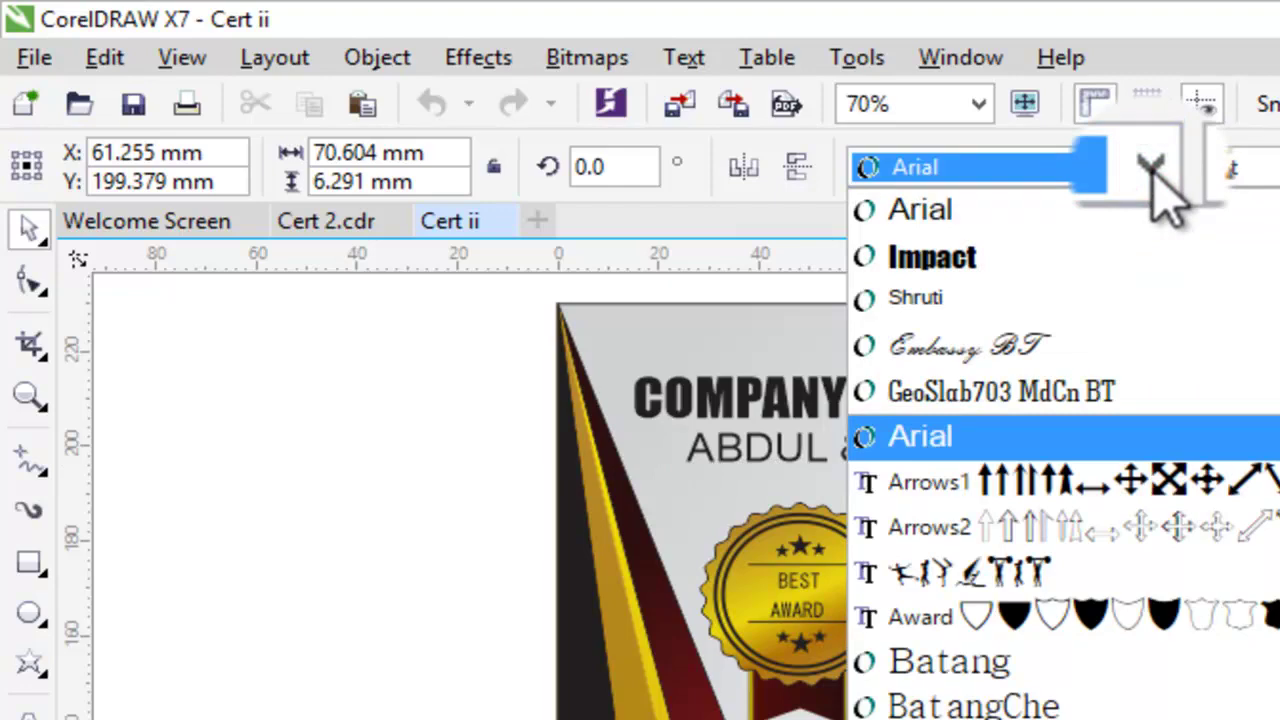
{"action": "type", "text": "fr"}
{"action": "key", "text": "Return"}
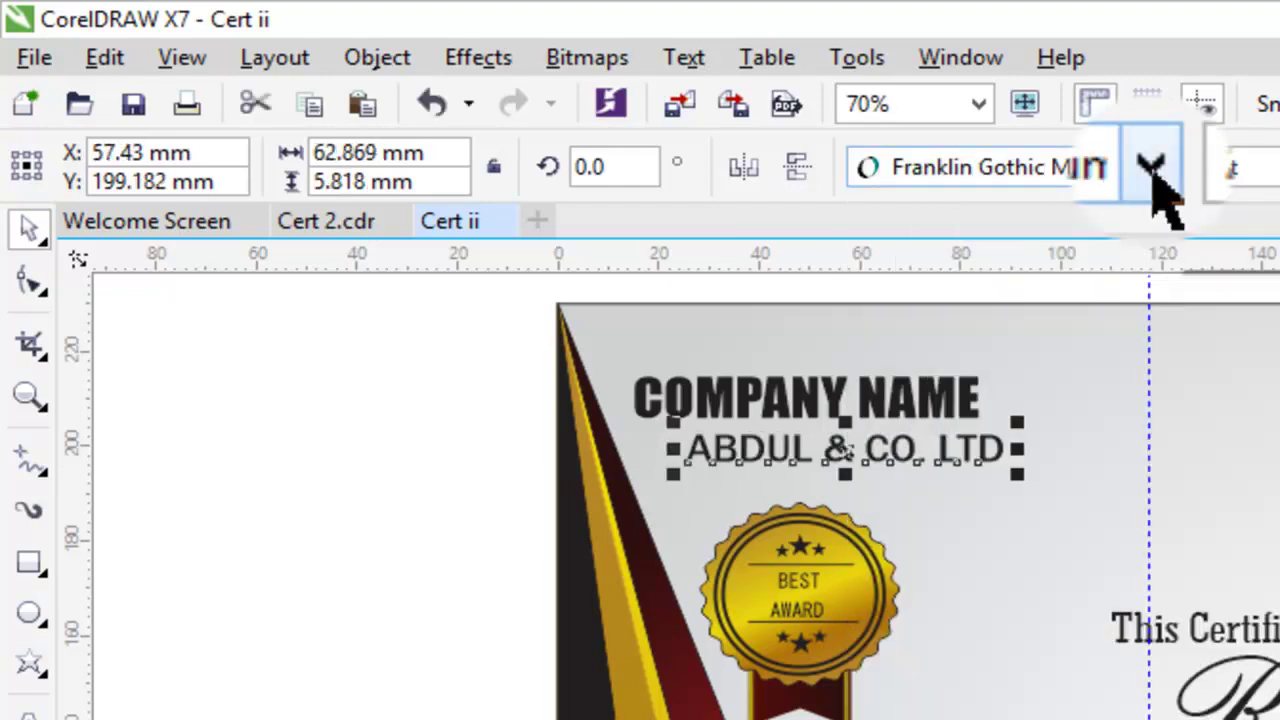
Step: Shift the company line left, size it 23.106 pt, and check COMPANY NAME's size
{"action": "left_click_drag", "start_coordinate": [905, 460], "coordinate": [869, 464]}
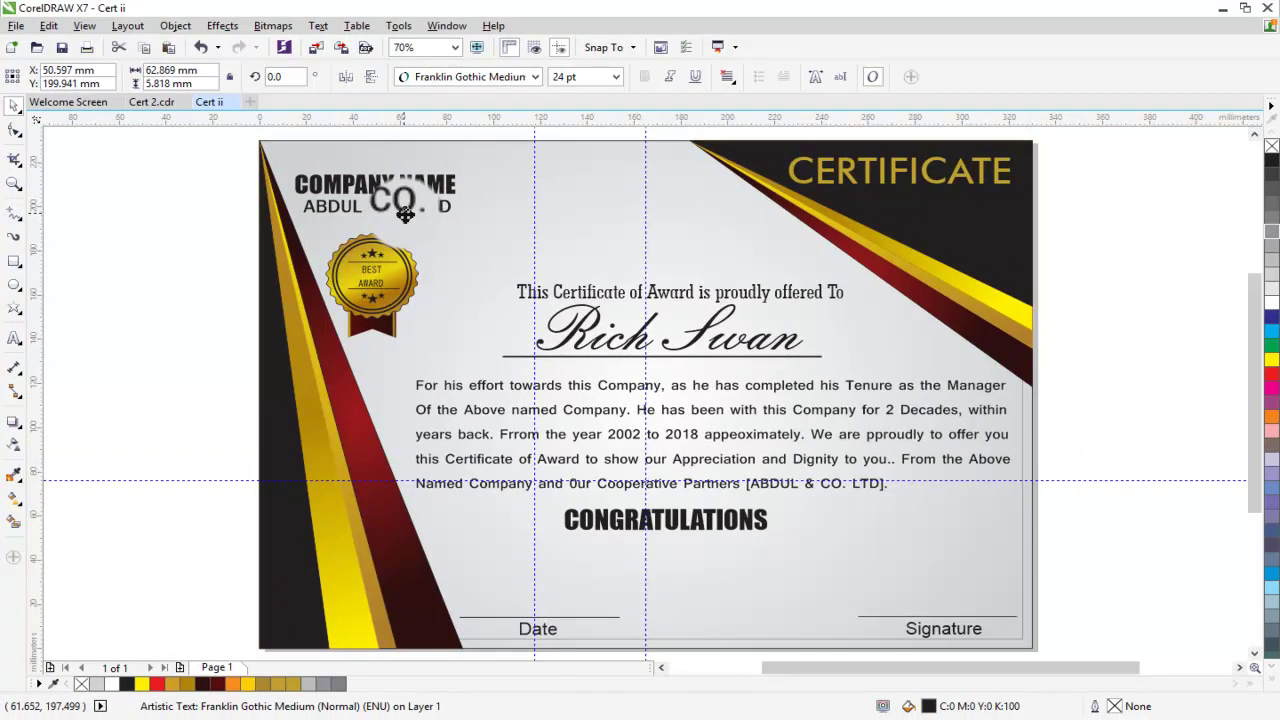
{"action": "left_click", "coordinate": [598, 76]}
{"action": "type", "text": "23.1"}
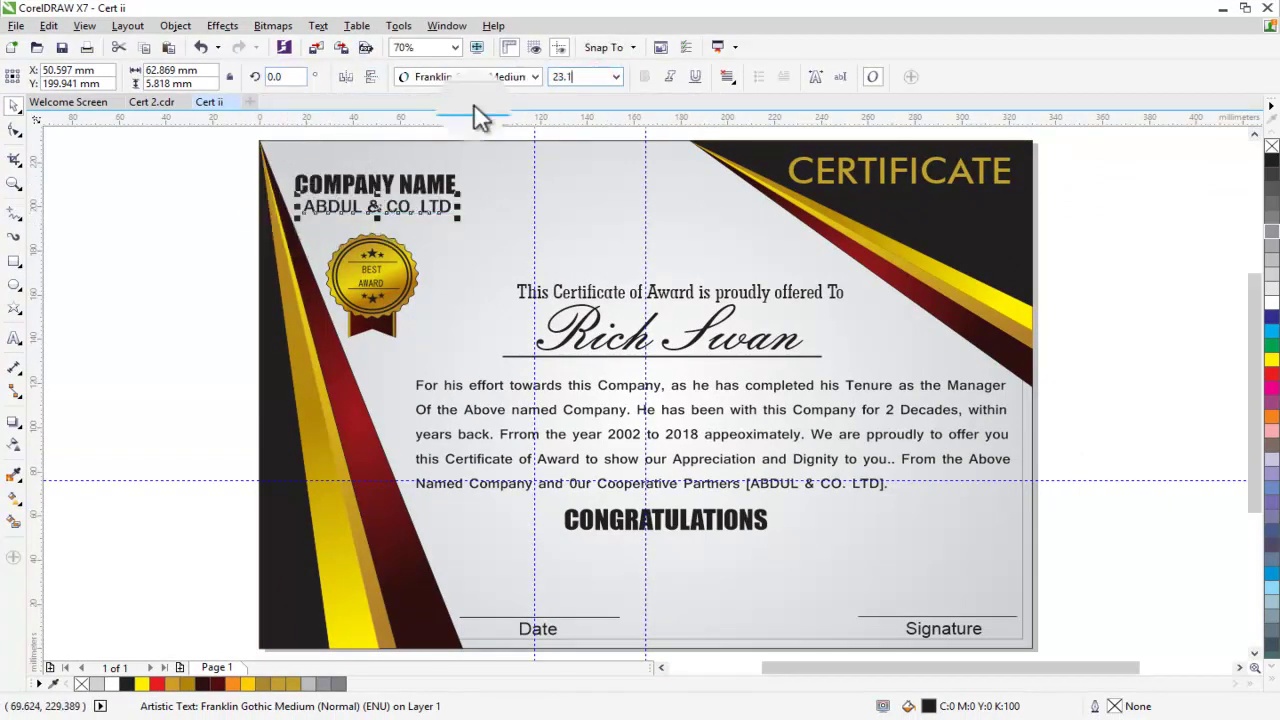
{"action": "type", "text": "06"}
{"action": "key", "text": "Return"}
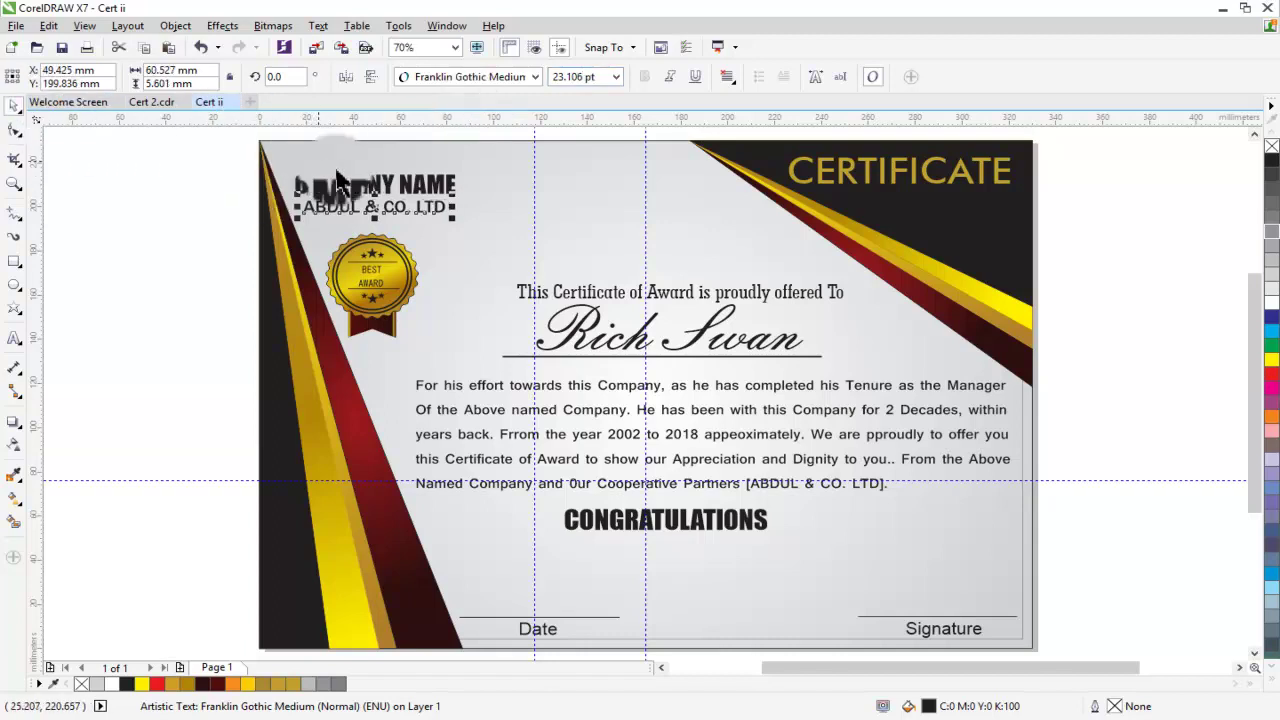
{"action": "left_click", "coordinate": [337, 180]}
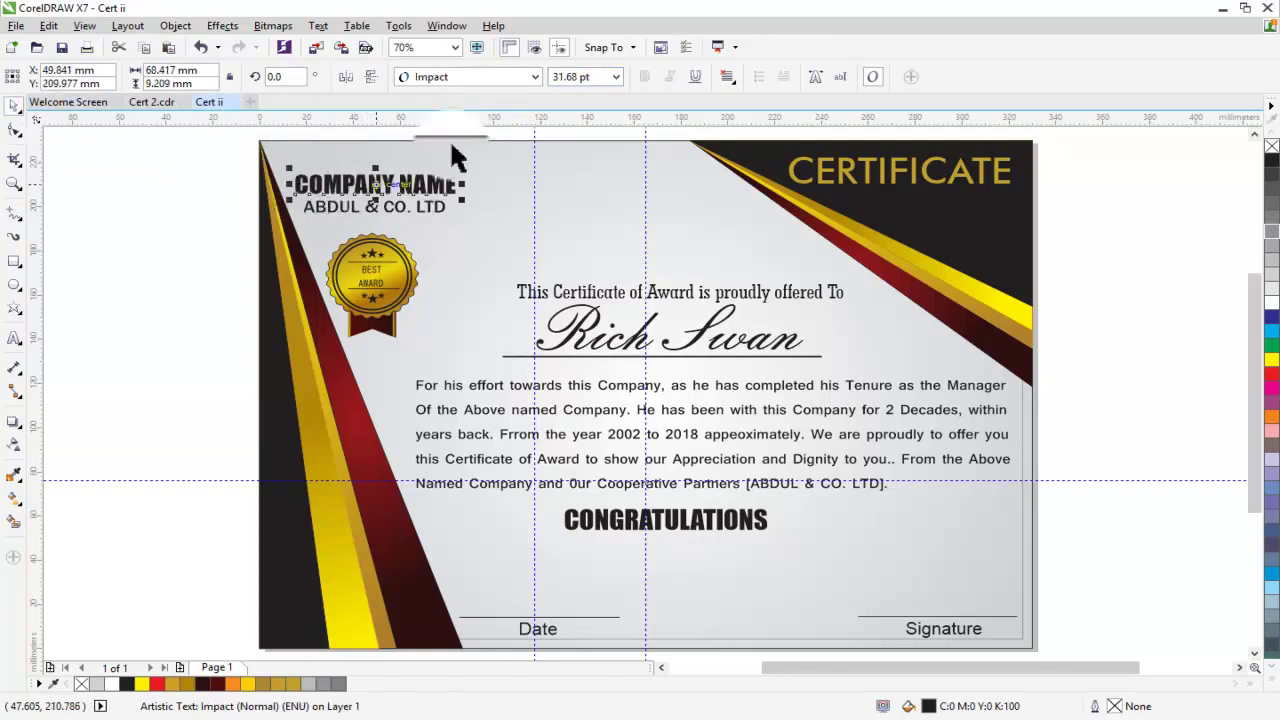
{"action": "left_click", "coordinate": [598, 76]}
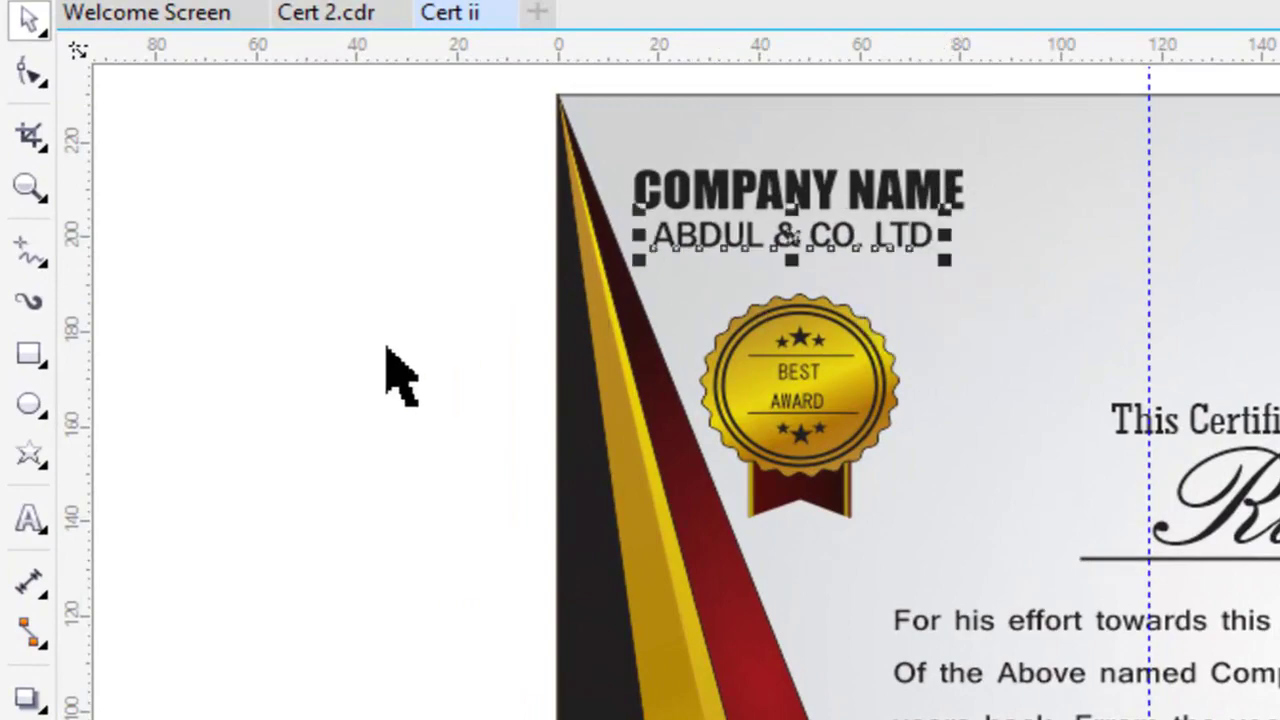
Step: Zoom into the award badge and enlarge the BEST text
{"action": "left_click", "coordinate": [386, 347]}
{"action": "key", "text": "z"}
{"action": "left_click_drag", "start_coordinate": [634, 291], "coordinate": [931, 554]}
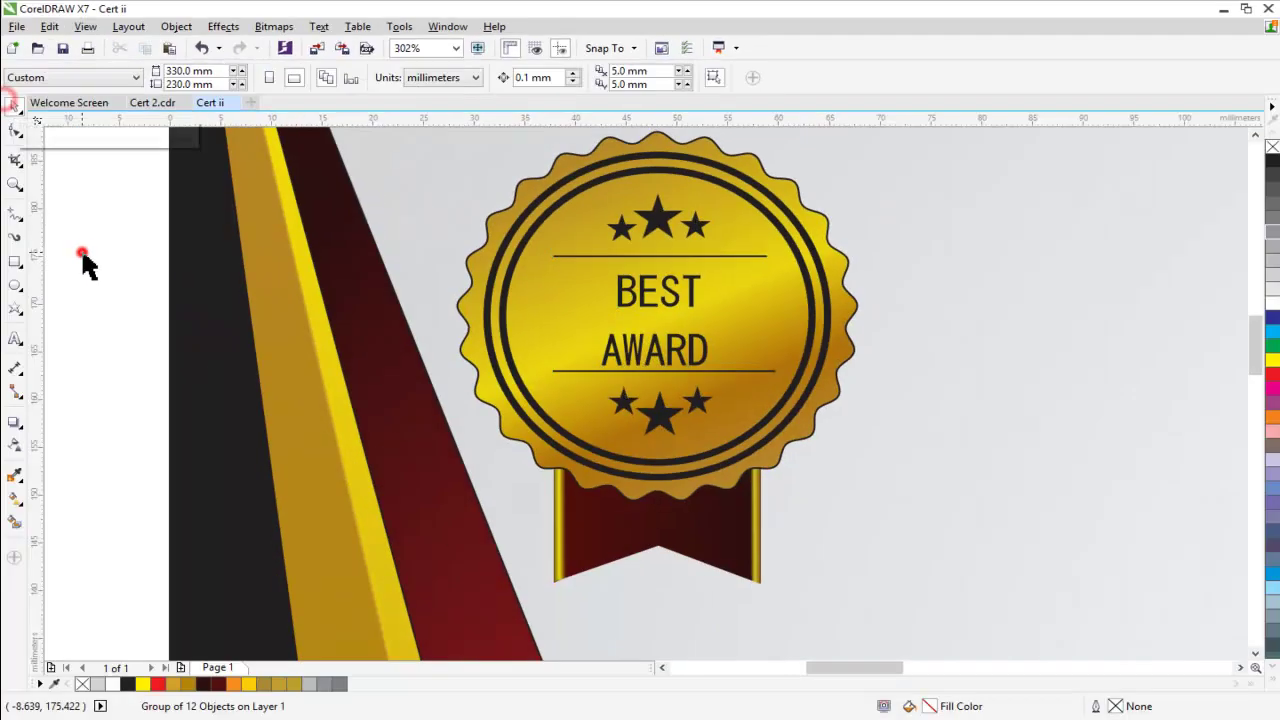
{"action": "left_click", "coordinate": [657, 288]}
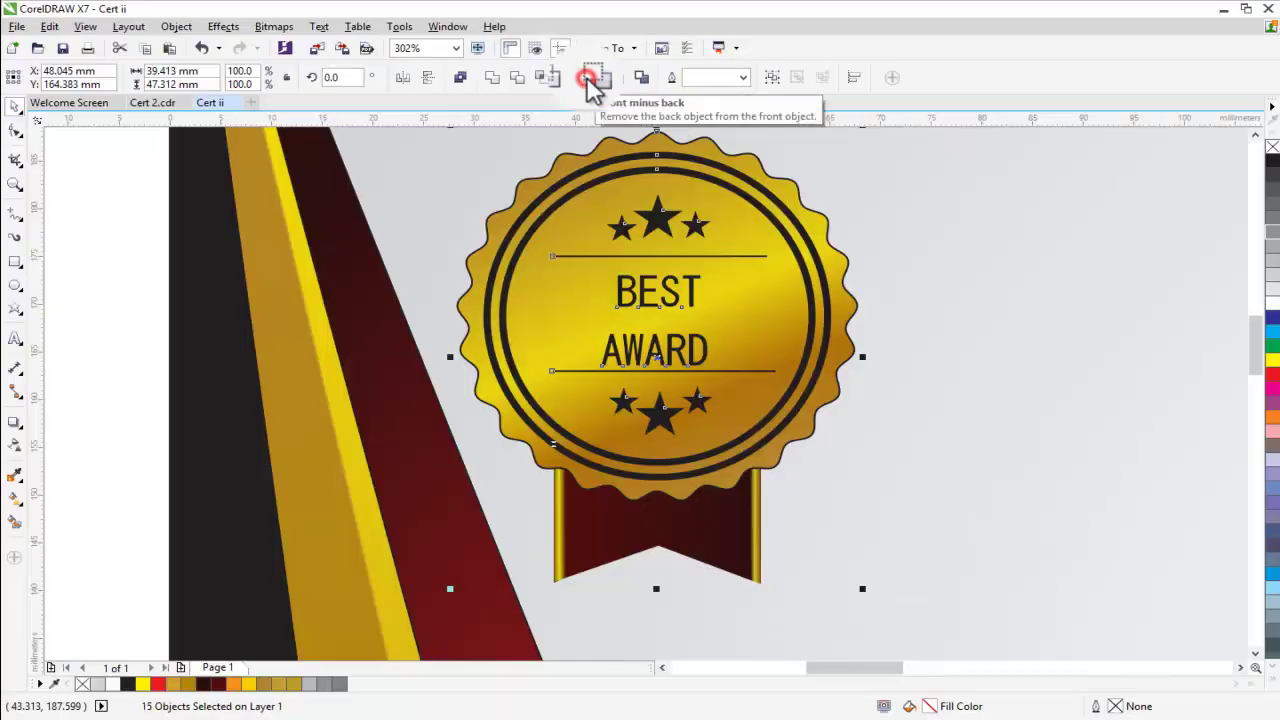
{"action": "left_click", "coordinate": [916, 341]}
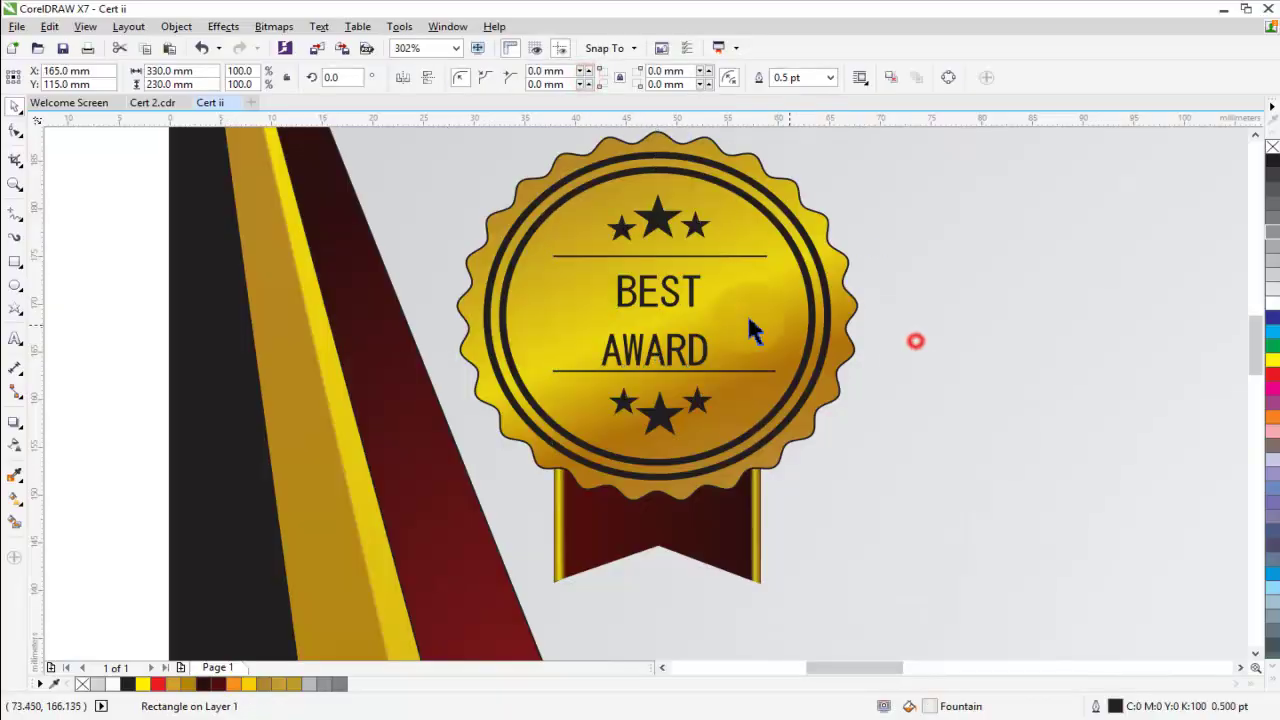
{"action": "left_click", "coordinate": [691, 296]}
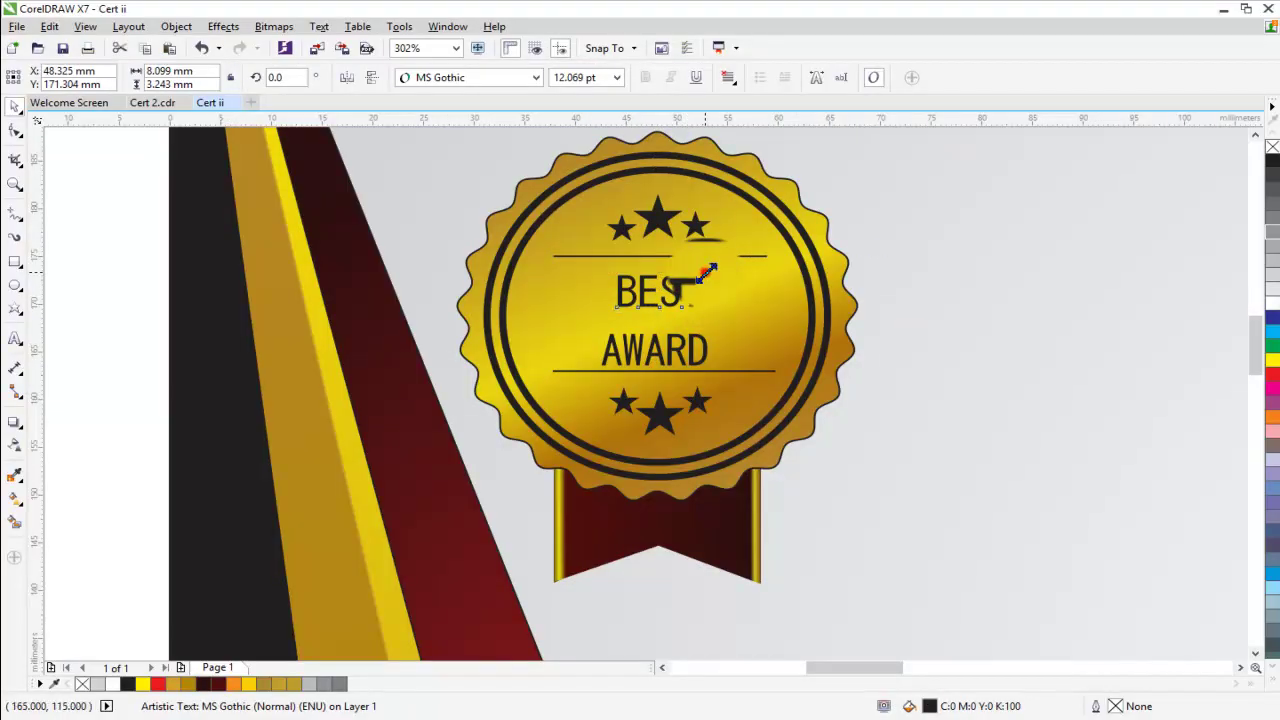
{"action": "left_click_drag", "start_coordinate": [706, 272], "coordinate": [723, 269]}
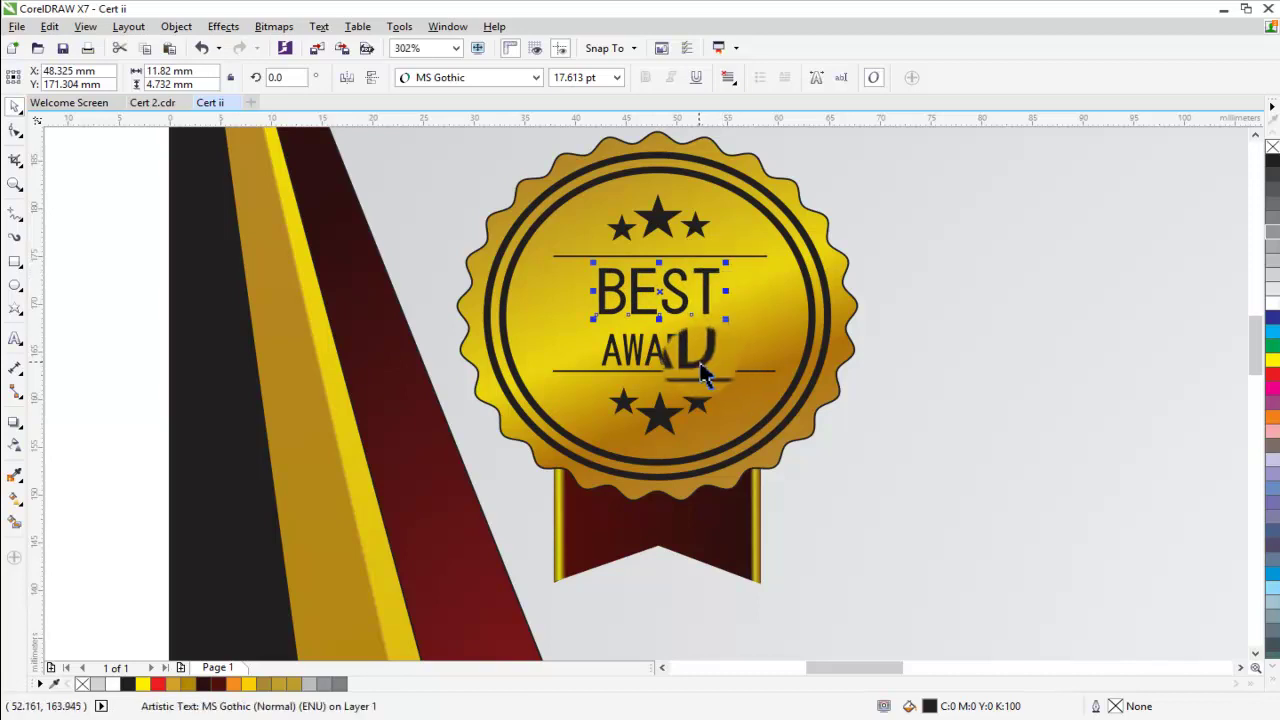
Step: Space the divider lines above BEST and below AWARD, and enlarge the AWARD text
{"action": "left_click_drag", "start_coordinate": [699, 370], "coordinate": [699, 385]}
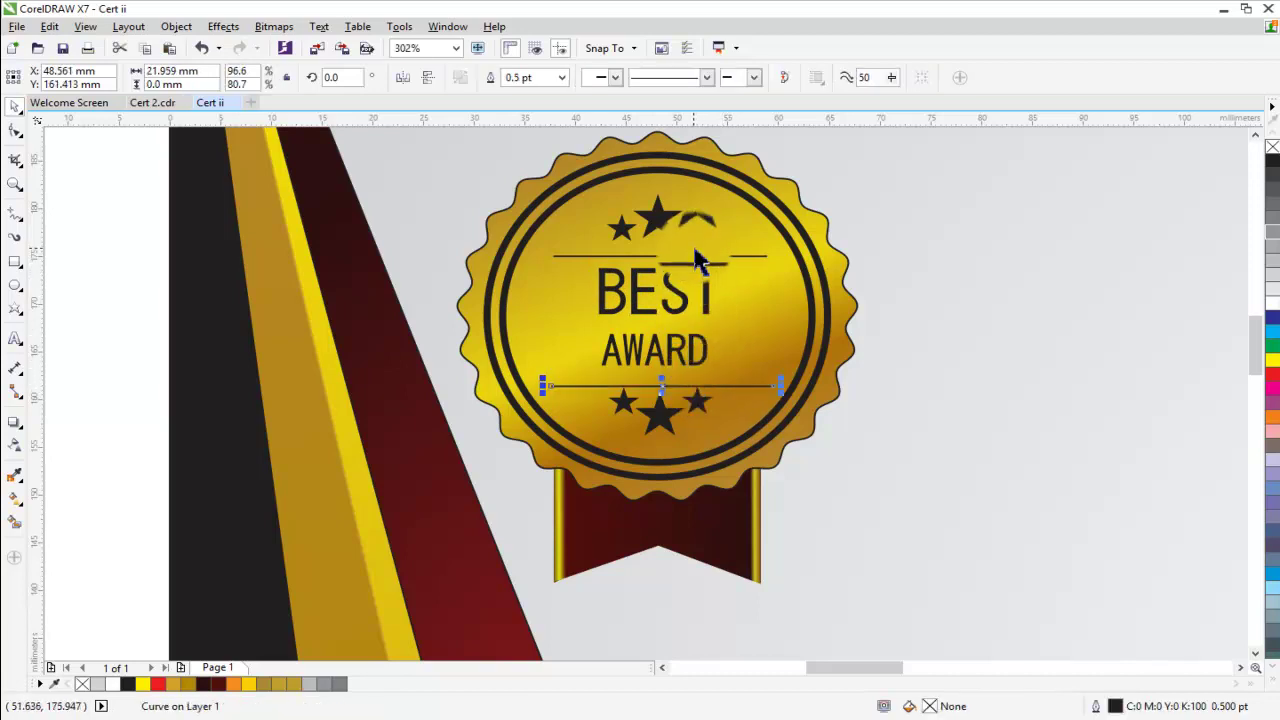
{"action": "left_click_drag", "start_coordinate": [700, 257], "coordinate": [700, 246]}
{"action": "left_click", "coordinate": [703, 350]}
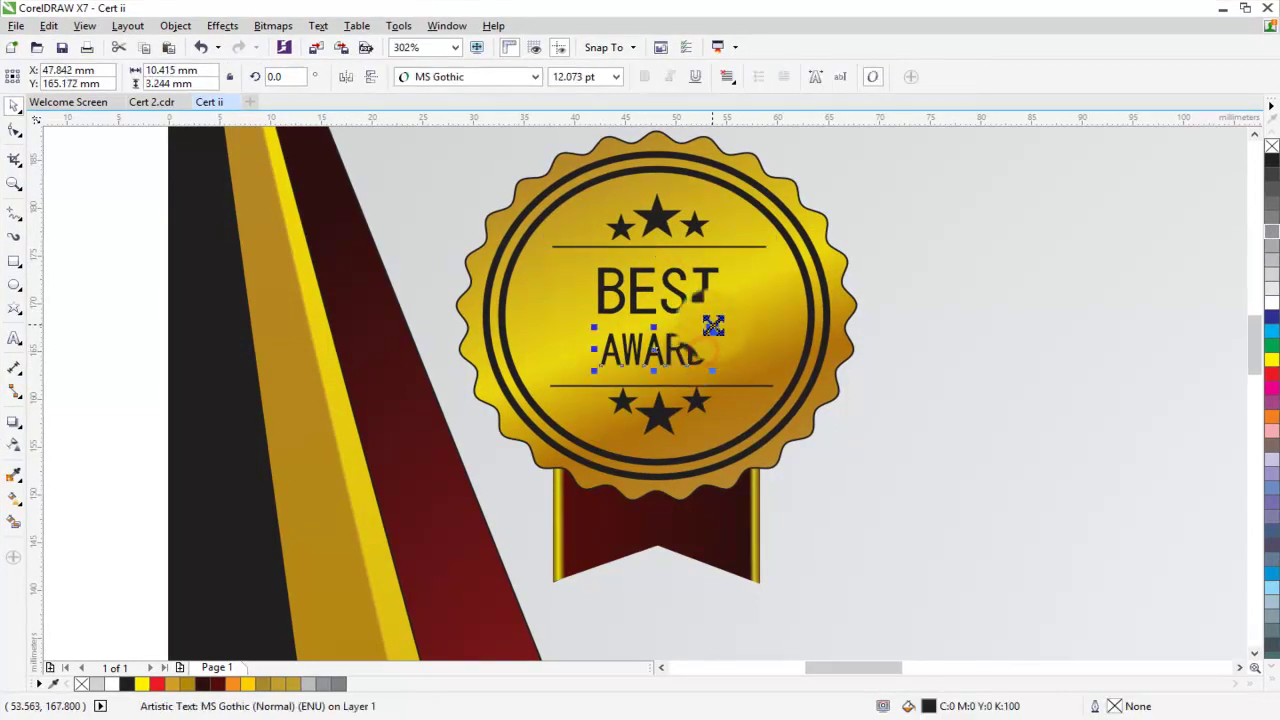
{"action": "mouse_move", "coordinate": [703, 350]}
{"action": "left_mouse_down"}
{"action": "mouse_move", "coordinate": [745, 328]}
{"action": "mouse_move", "coordinate": [738, 317]}
{"action": "left_mouse_up"}
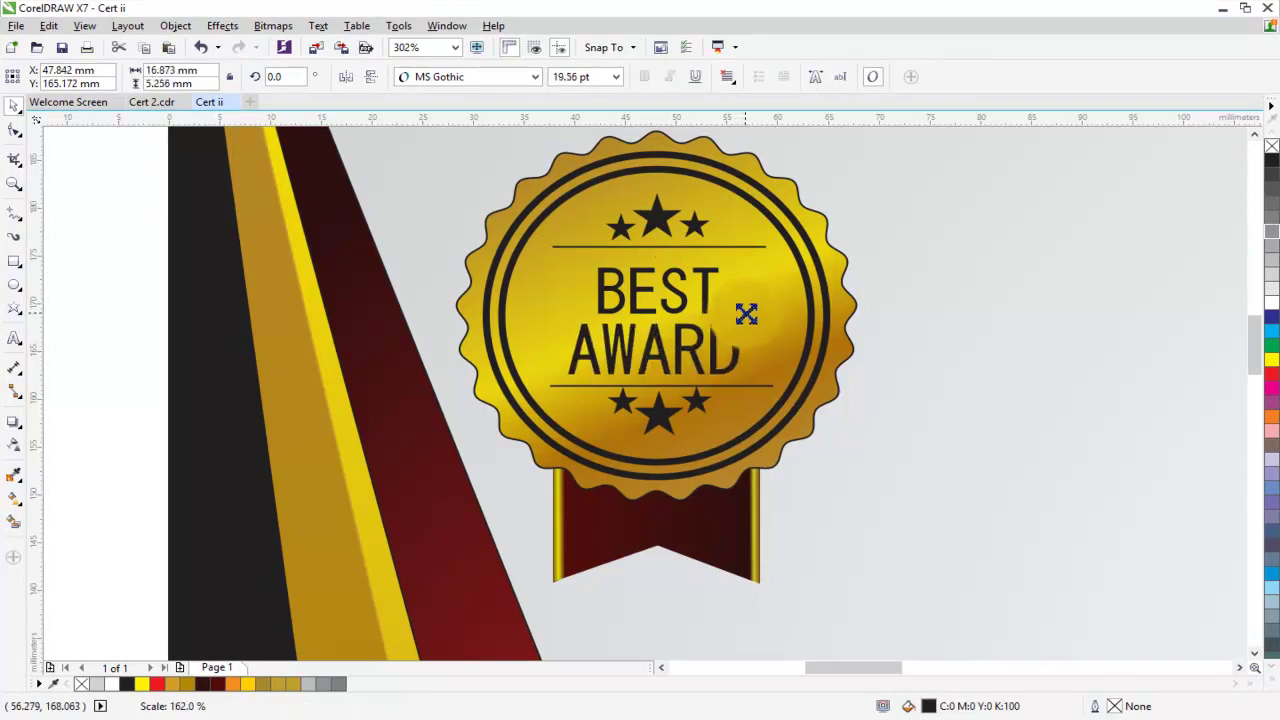
{"action": "left_click", "coordinate": [750, 385]}
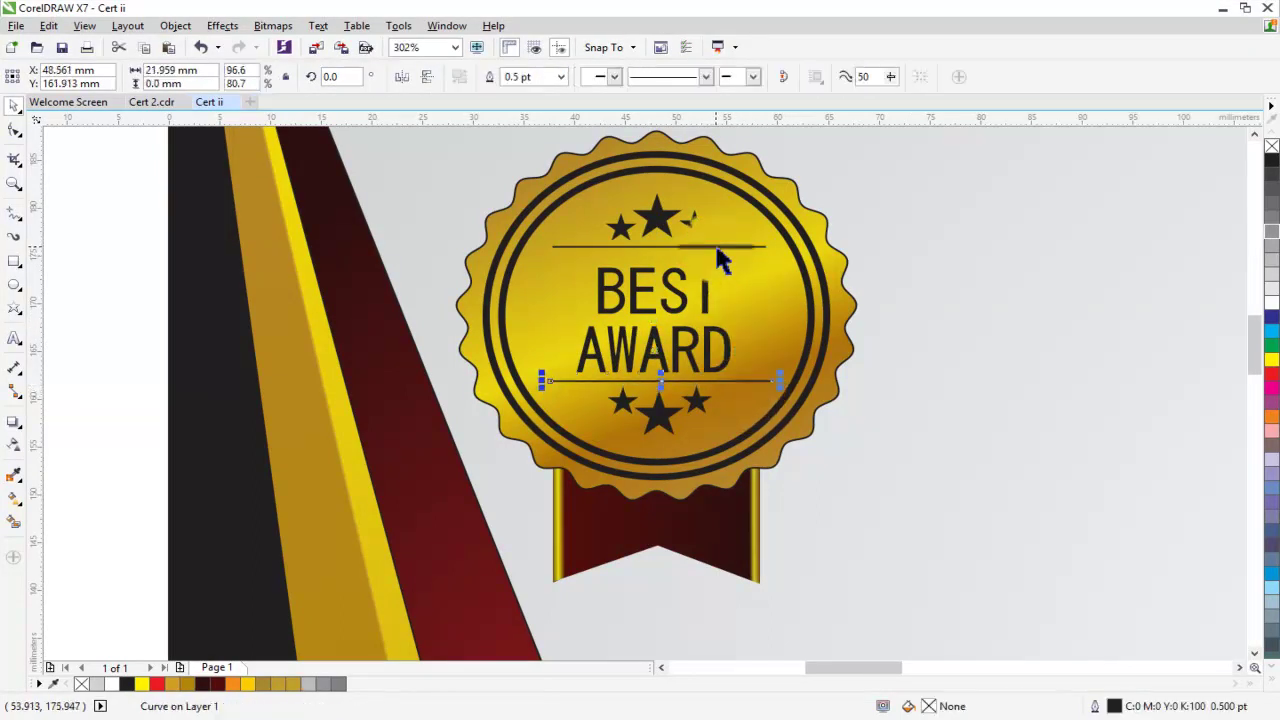
{"action": "left_click_drag", "start_coordinate": [717, 252], "coordinate": [714, 251]}
{"action": "left_click", "coordinate": [528, 141]}
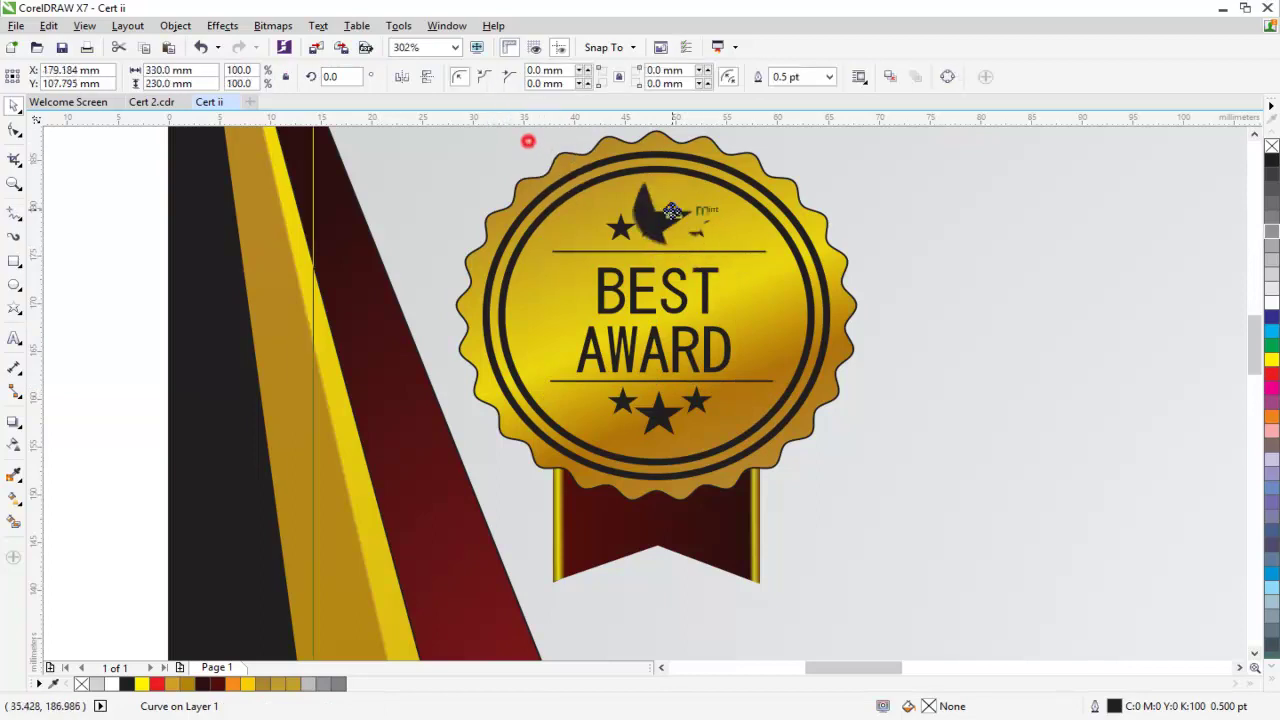
Step: Lock the background rectangle in place
{"action": "left_click", "coordinate": [100, 265]}
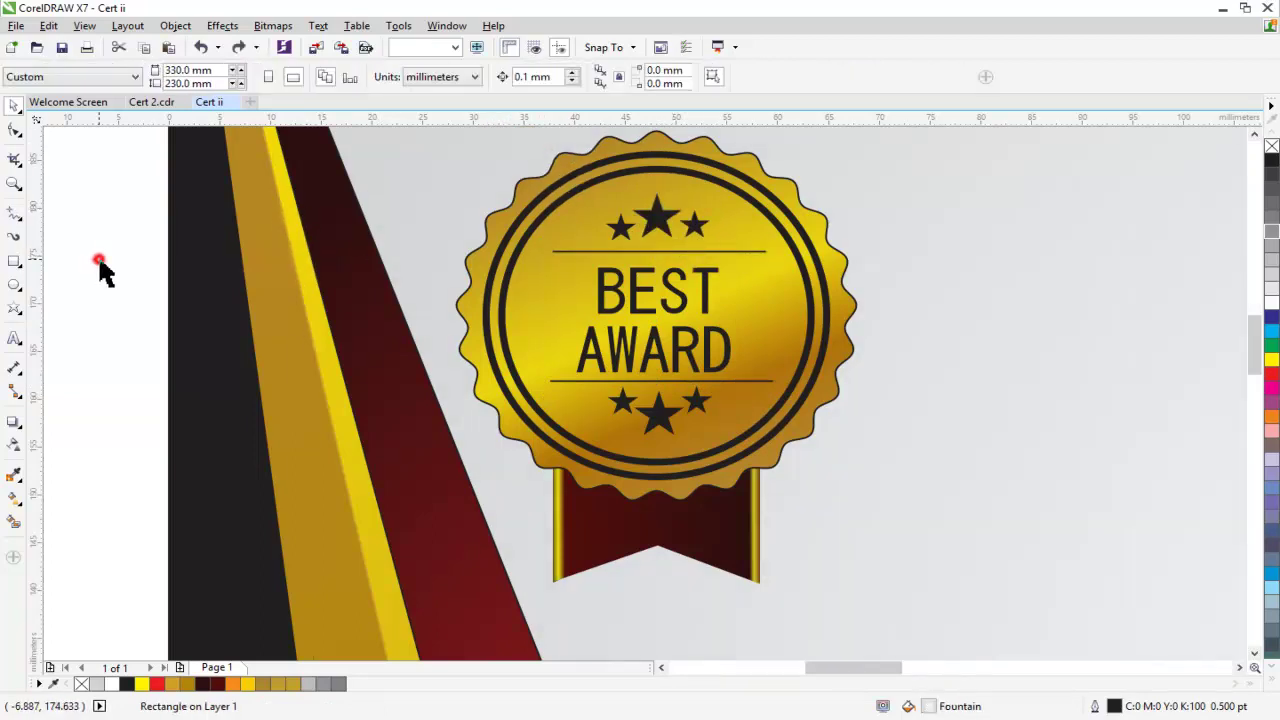
{"action": "left_click", "coordinate": [660, 205]}
{"action": "left_click", "coordinate": [931, 325]}
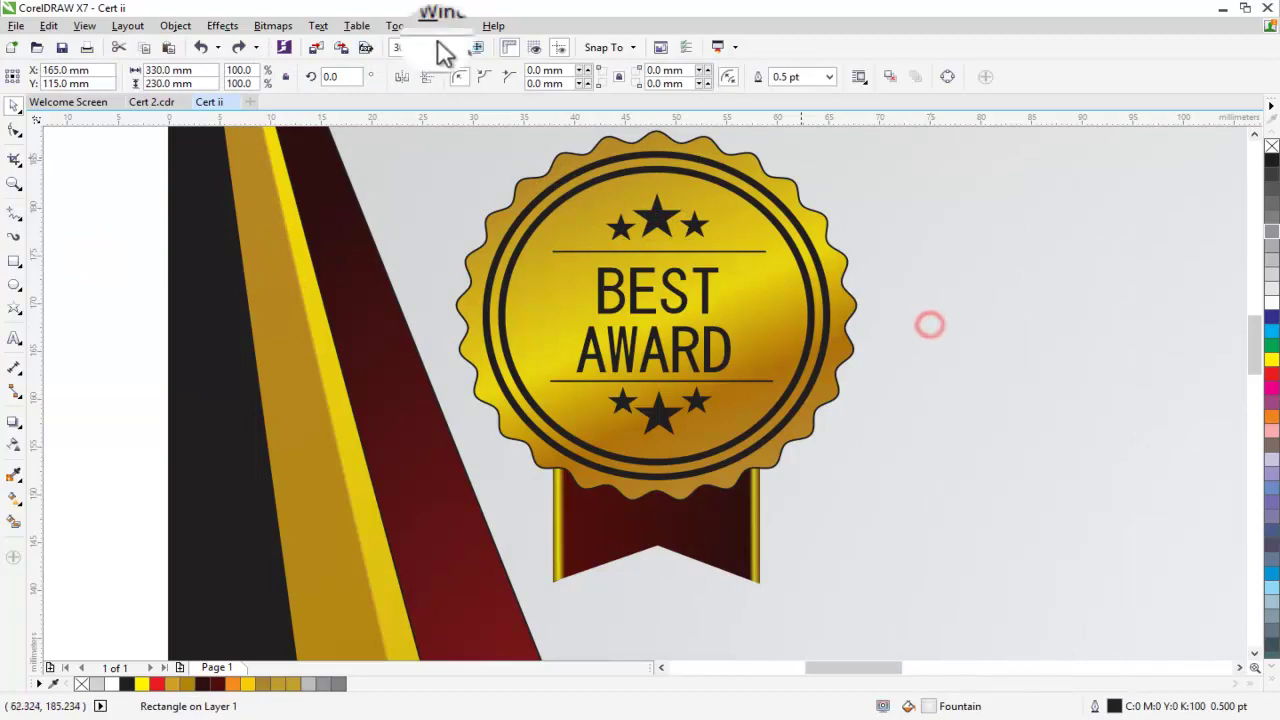
{"action": "left_click", "coordinate": [175, 25]}
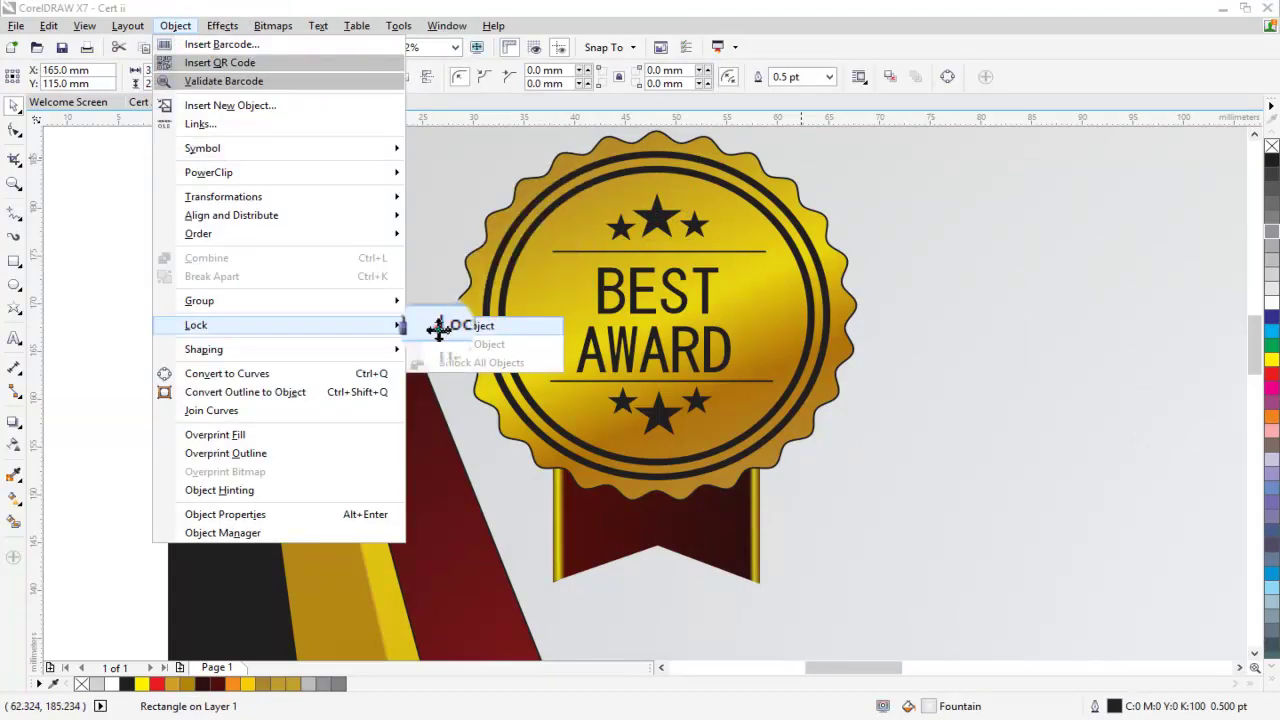
{"action": "left_click", "coordinate": [434, 326]}
{"action": "left_click", "coordinate": [928, 533]}
Step: Check the badge's stars, divider line, BEST and AWARD text for alignment
{"action": "left_click_drag", "start_coordinate": [438, 141], "coordinate": [782, 264]}
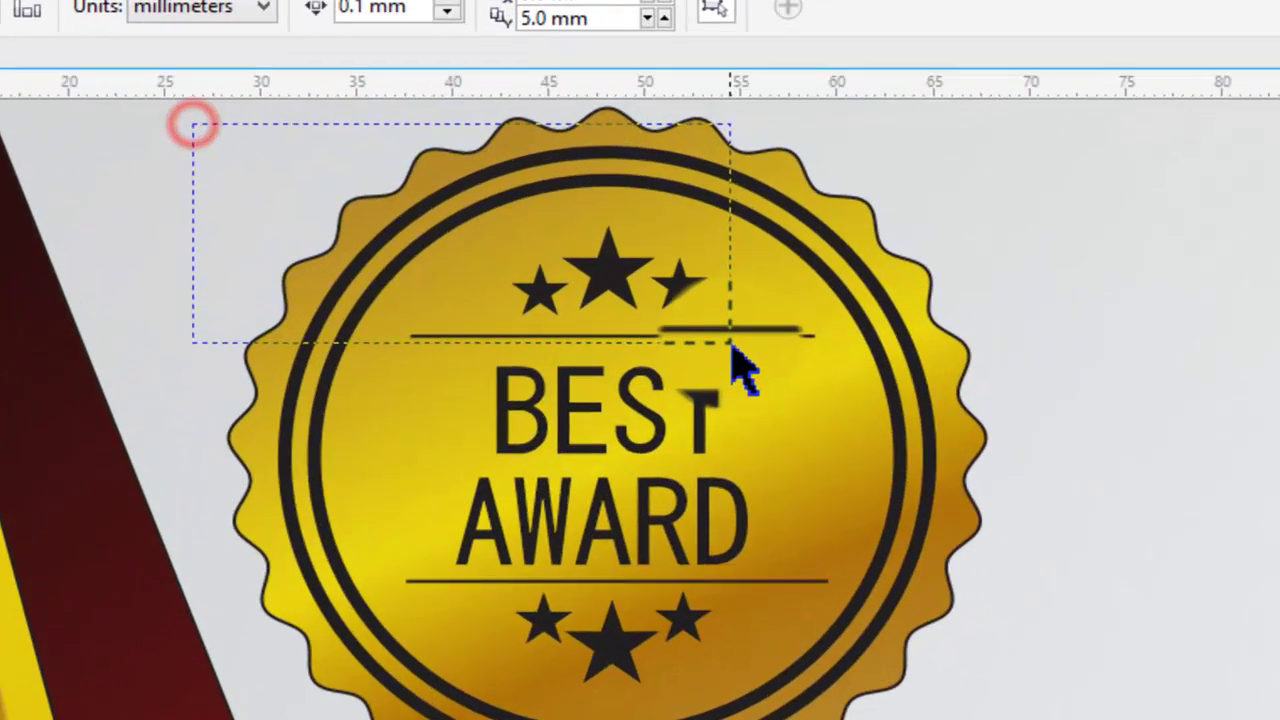
{"action": "left_click", "coordinate": [1094, 377]}
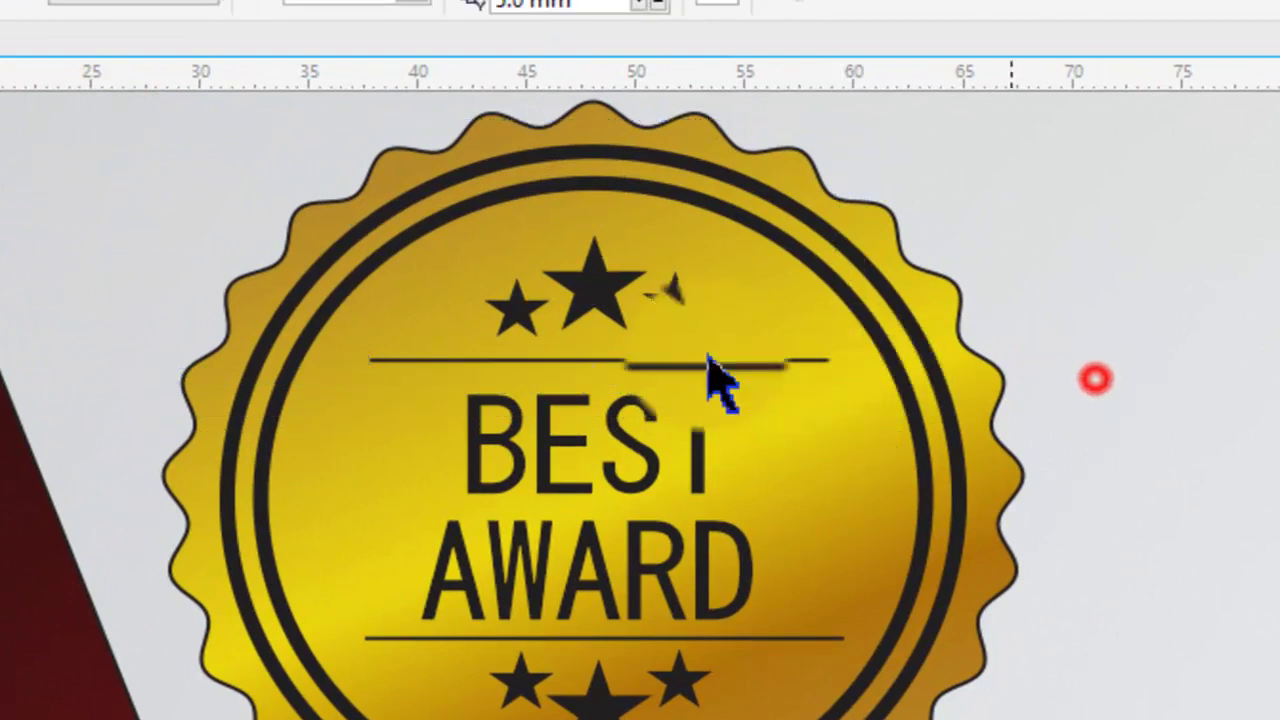
{"action": "left_click", "coordinate": [632, 350]}
{"action": "left_click", "coordinate": [1214, 393]}
{"action": "left_click", "coordinate": [563, 363]}
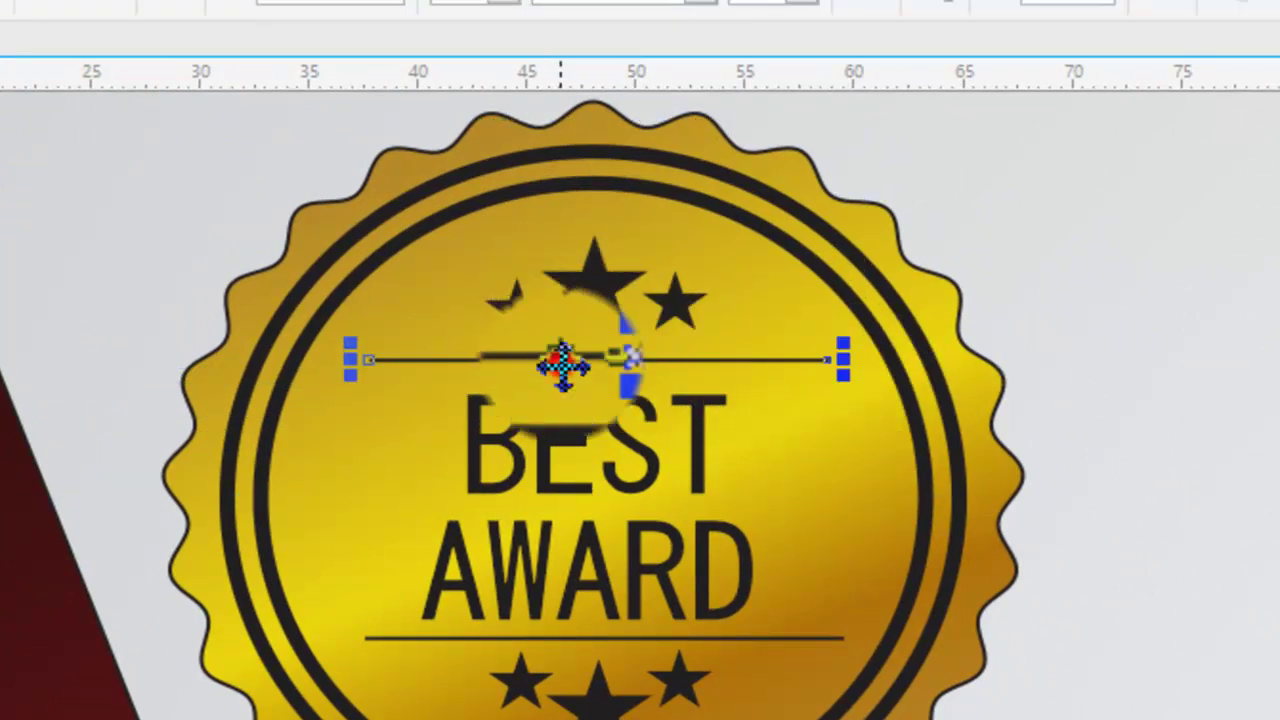
{"action": "left_click", "coordinate": [630, 470]}
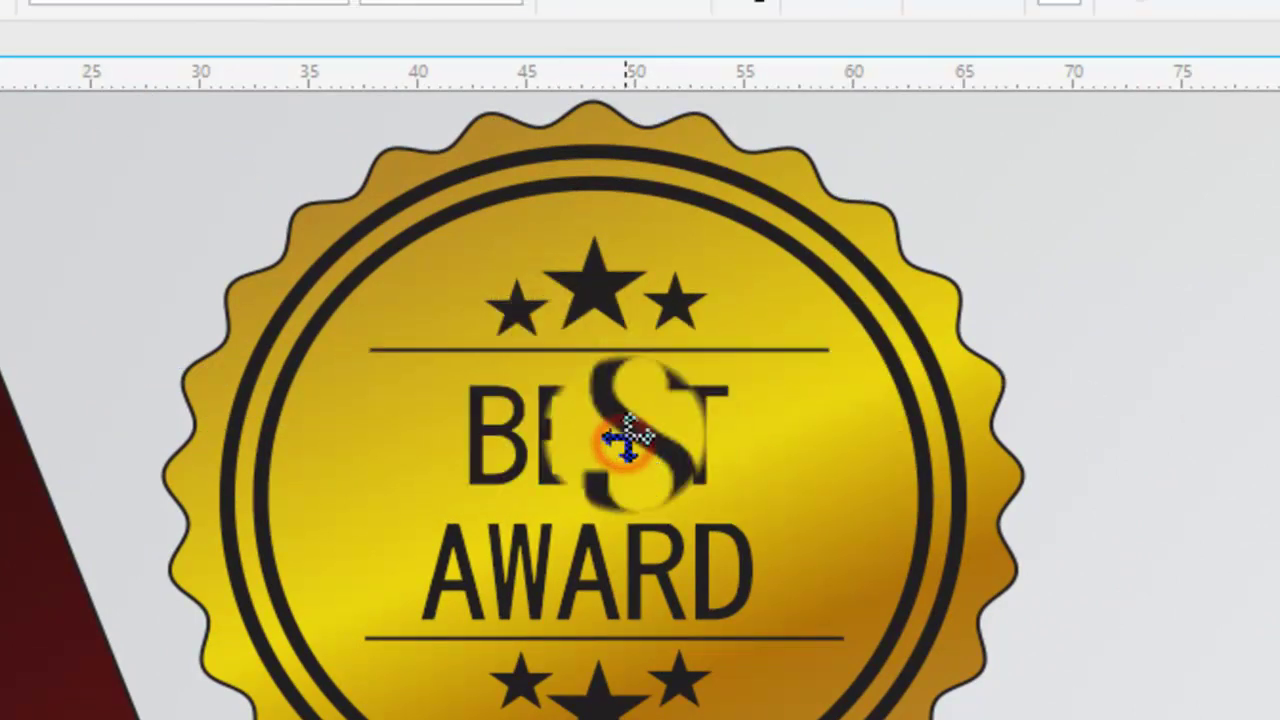
{"action": "left_click", "coordinate": [629, 432]}
{"action": "left_click", "coordinate": [663, 592]}
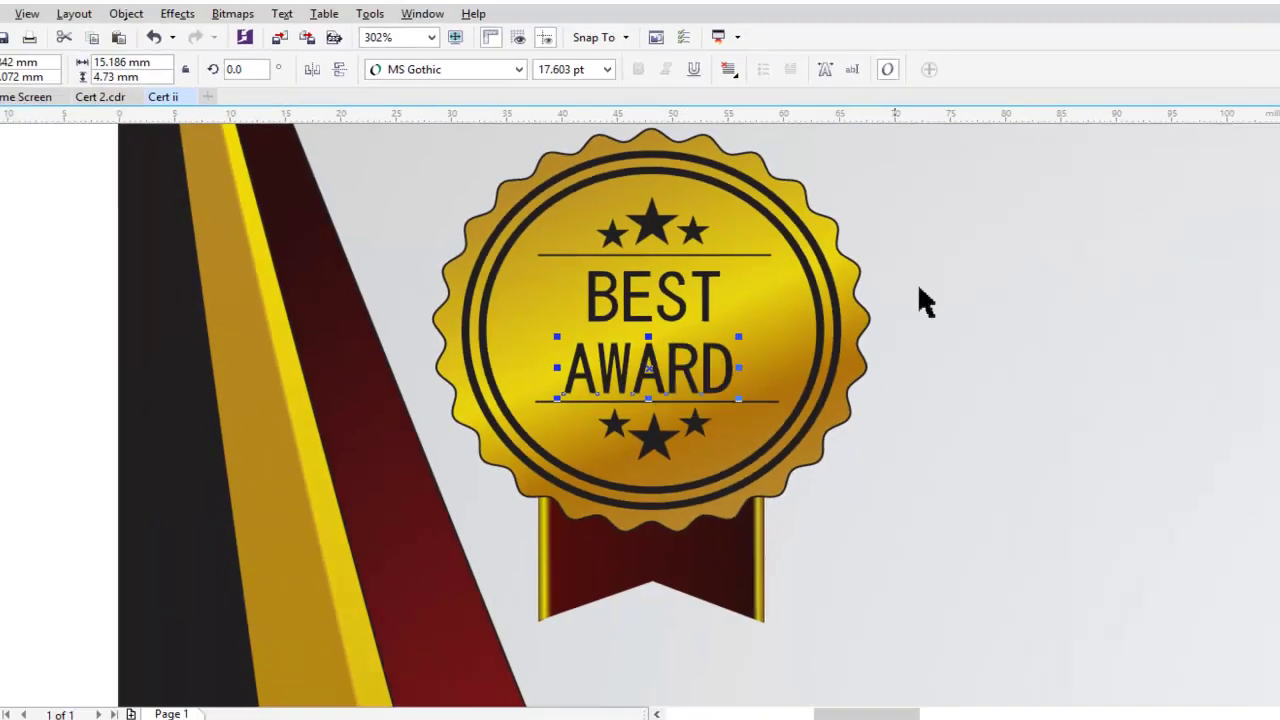
{"action": "left_click", "coordinate": [1006, 272]}
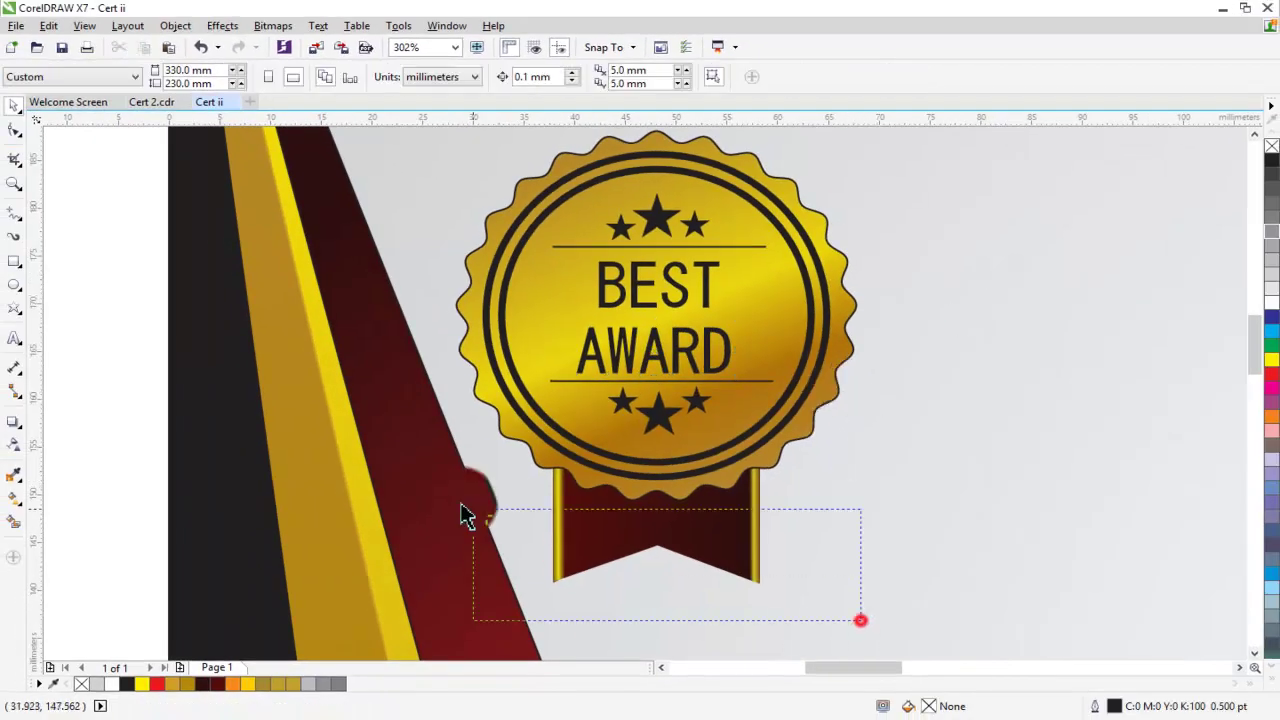
Step: Group the badge parts, then reposition and slightly shrink the badge
{"action": "left_click_drag", "start_coordinate": [418, 150], "coordinate": [418, 152]}
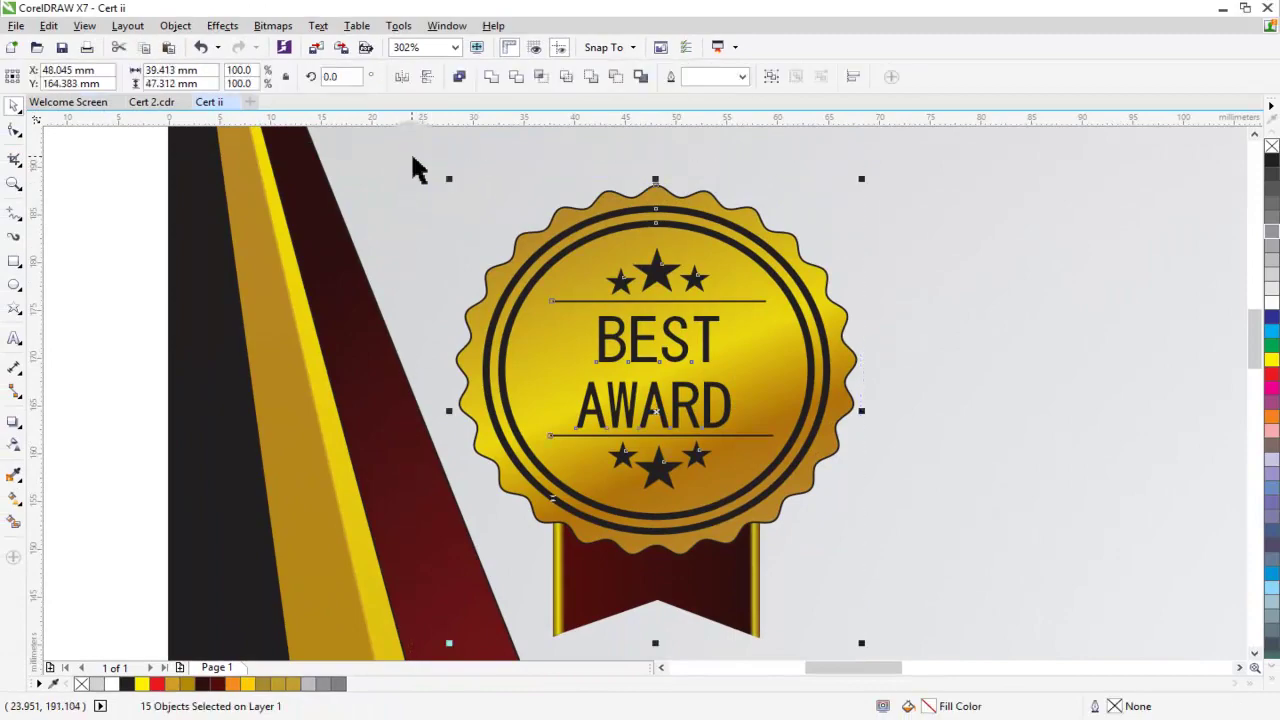
{"action": "key", "text": "ctrl+g"}
{"action": "scroll", "coordinate": [457, 155], "scroll_direction": "down", "scroll_amount": 1}
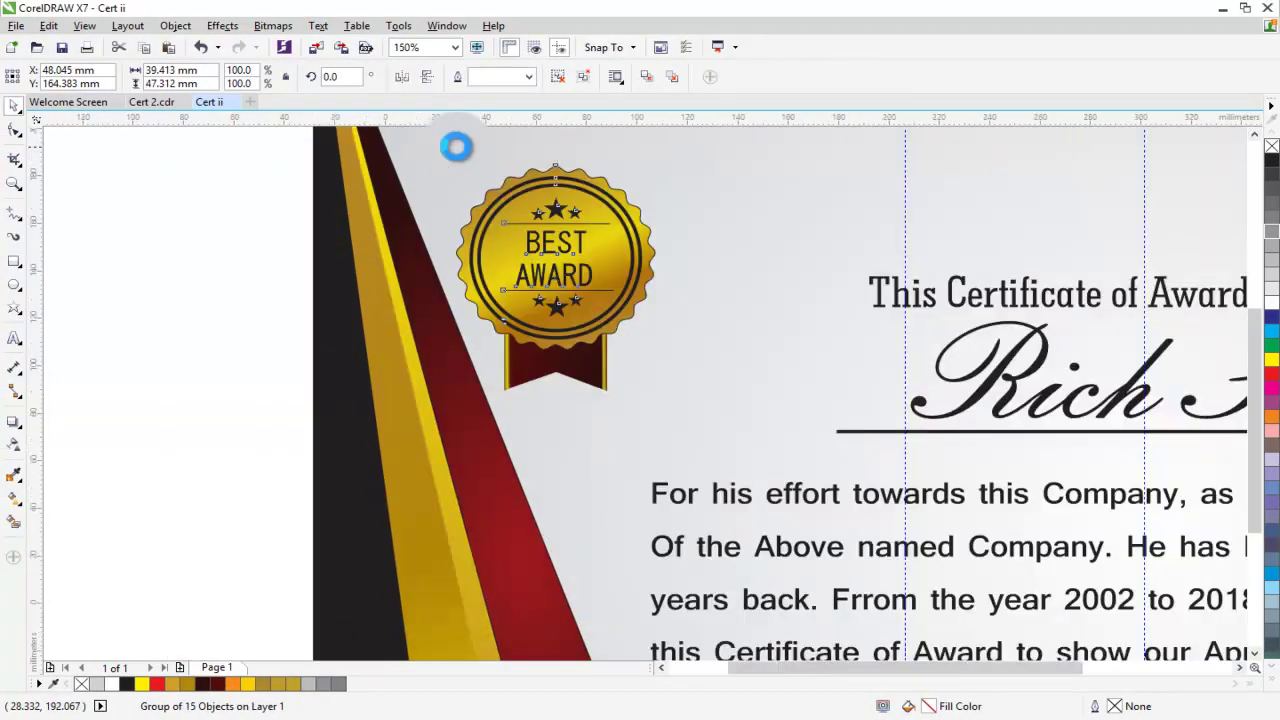
{"action": "scroll", "coordinate": [457, 155], "scroll_direction": "down", "scroll_amount": 1}
{"action": "scroll", "coordinate": [457, 155], "scroll_direction": "down", "scroll_amount": 1}
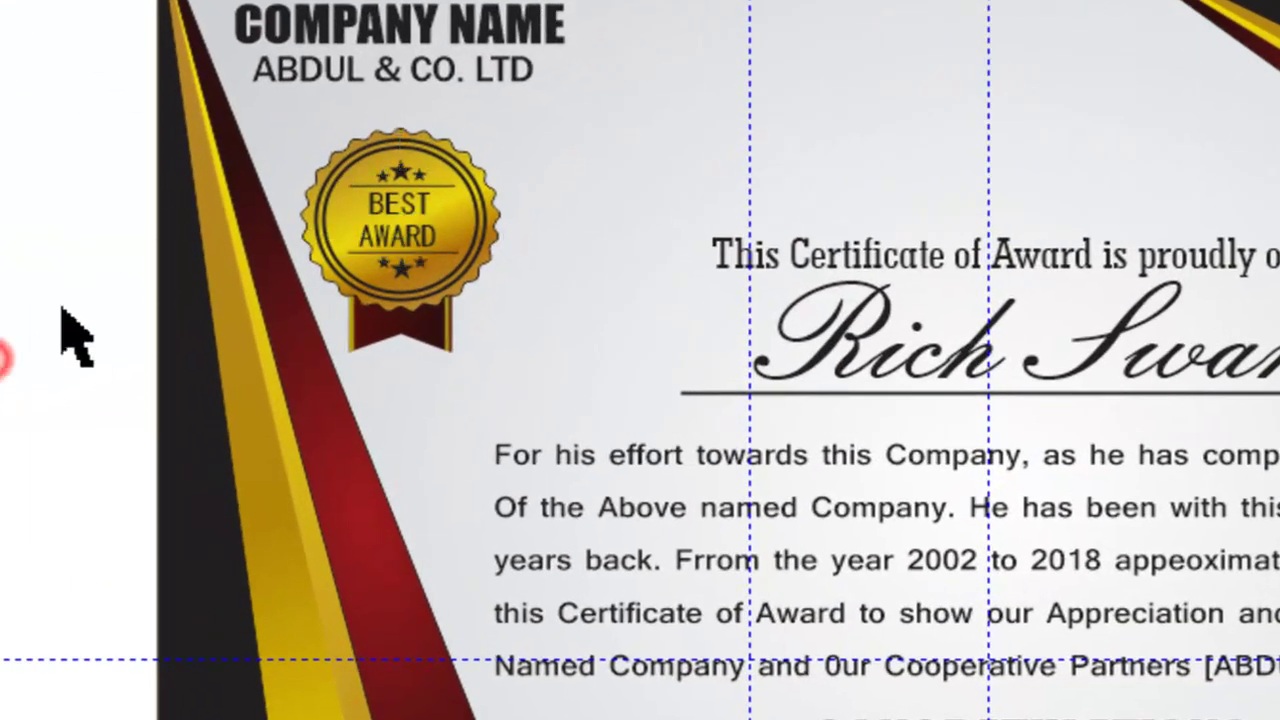
{"action": "left_click_drag", "start_coordinate": [395, 240], "coordinate": [358, 215]}
{"action": "left_click_drag", "start_coordinate": [508, 118], "coordinate": [557, 157]}
Step: Deselect the badge and select the CERTIFICATE title
{"action": "left_click", "coordinate": [58, 270]}
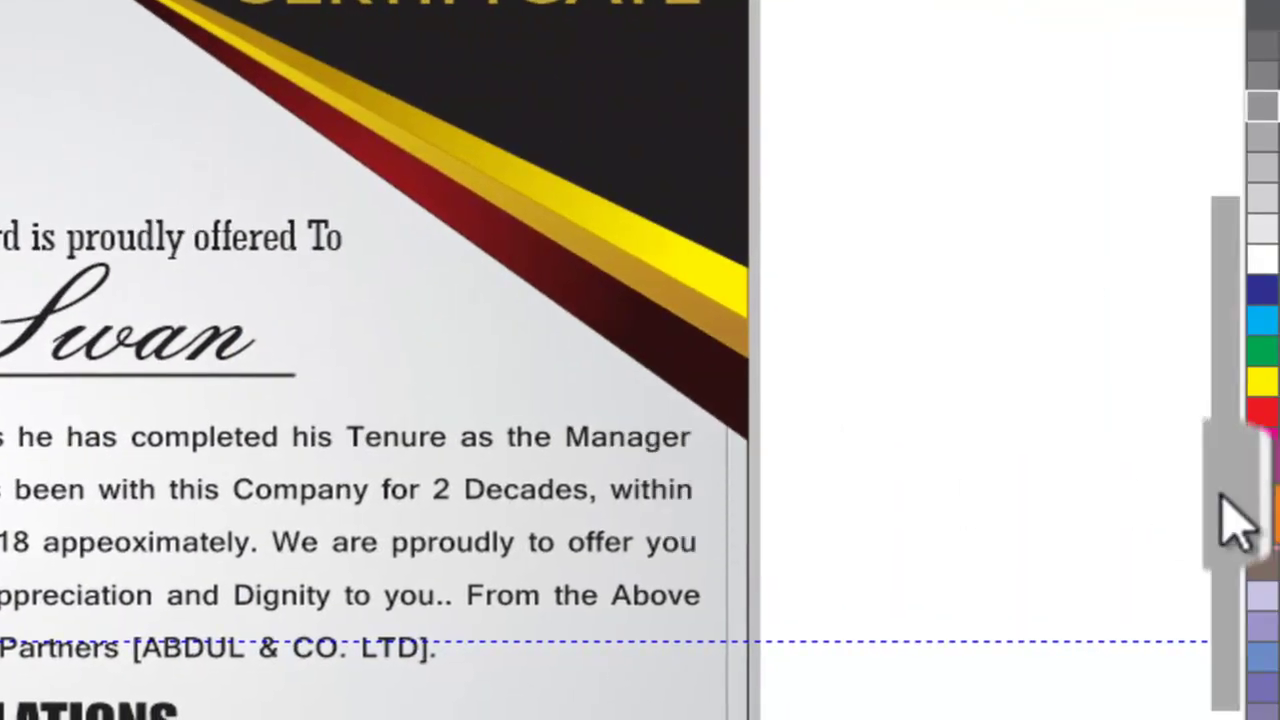
{"action": "left_click", "coordinate": [1223, 491]}
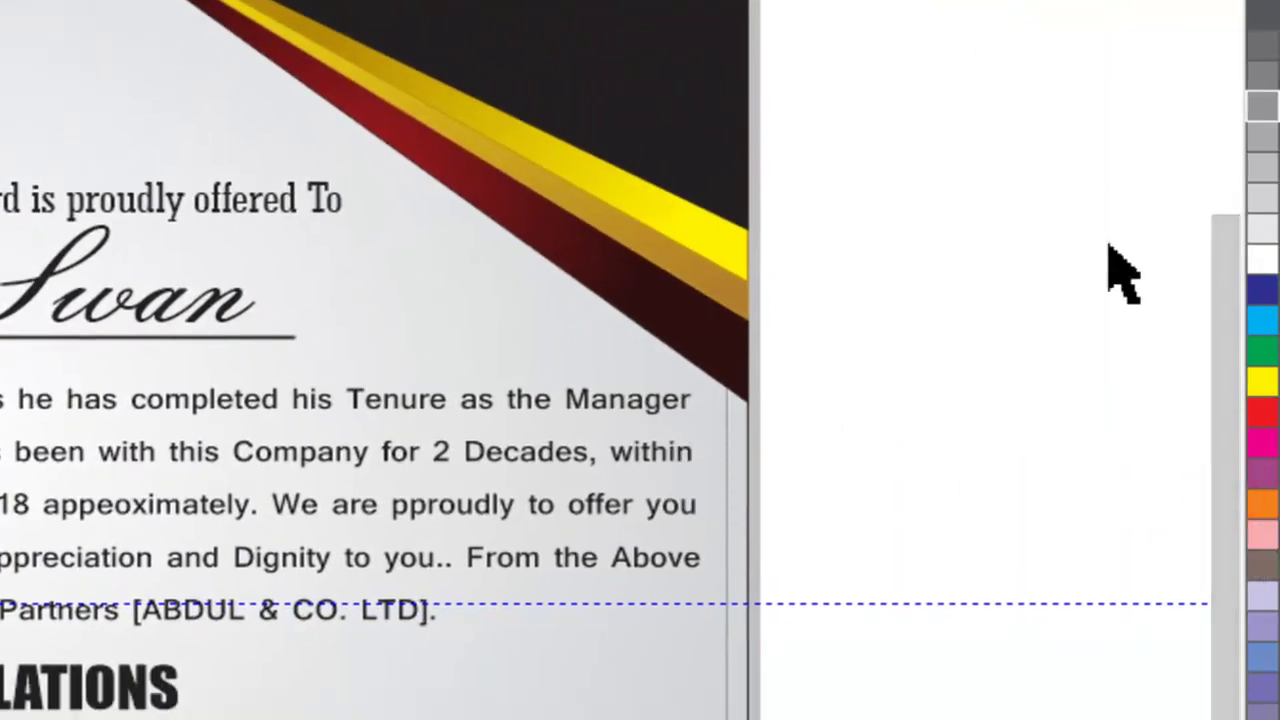
{"action": "left_click", "coordinate": [1220, 318]}
{"action": "left_click", "coordinate": [614, 12]}
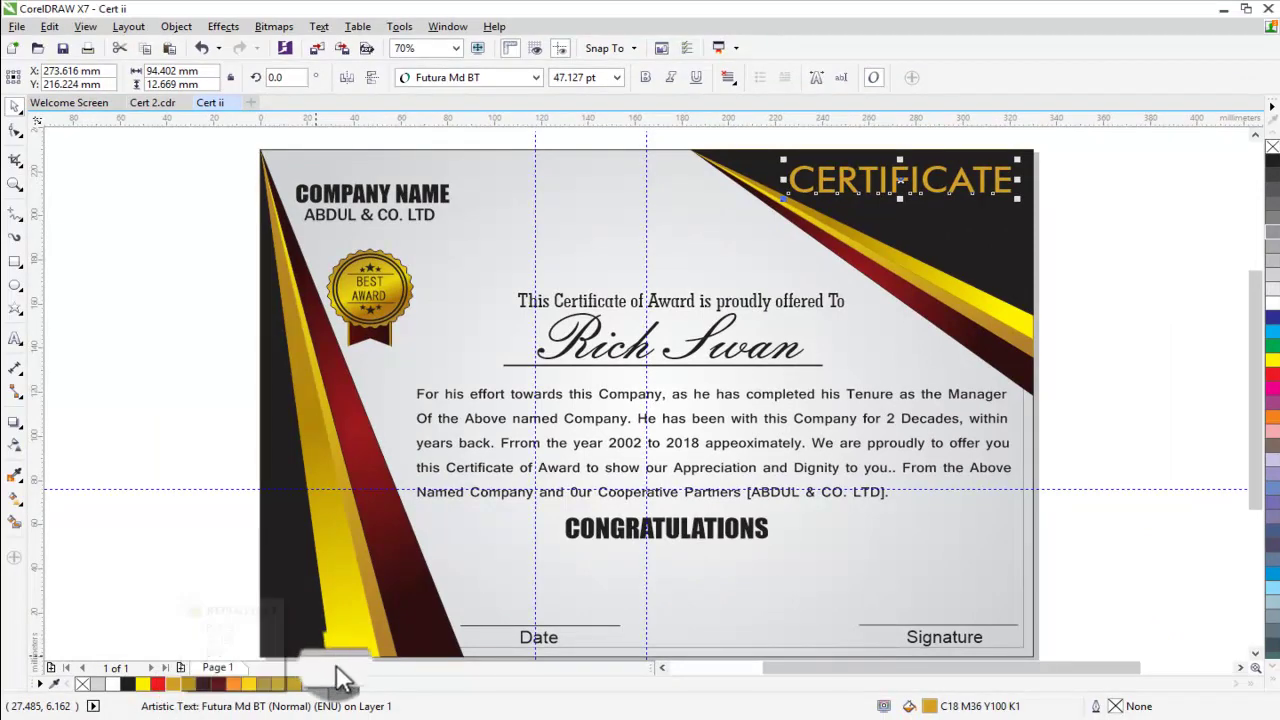
Step: Try palette golds, then fine-tune the CERTIFICATE fill to C16 M30 Y100 K0
{"action": "left_click", "coordinate": [256, 686]}
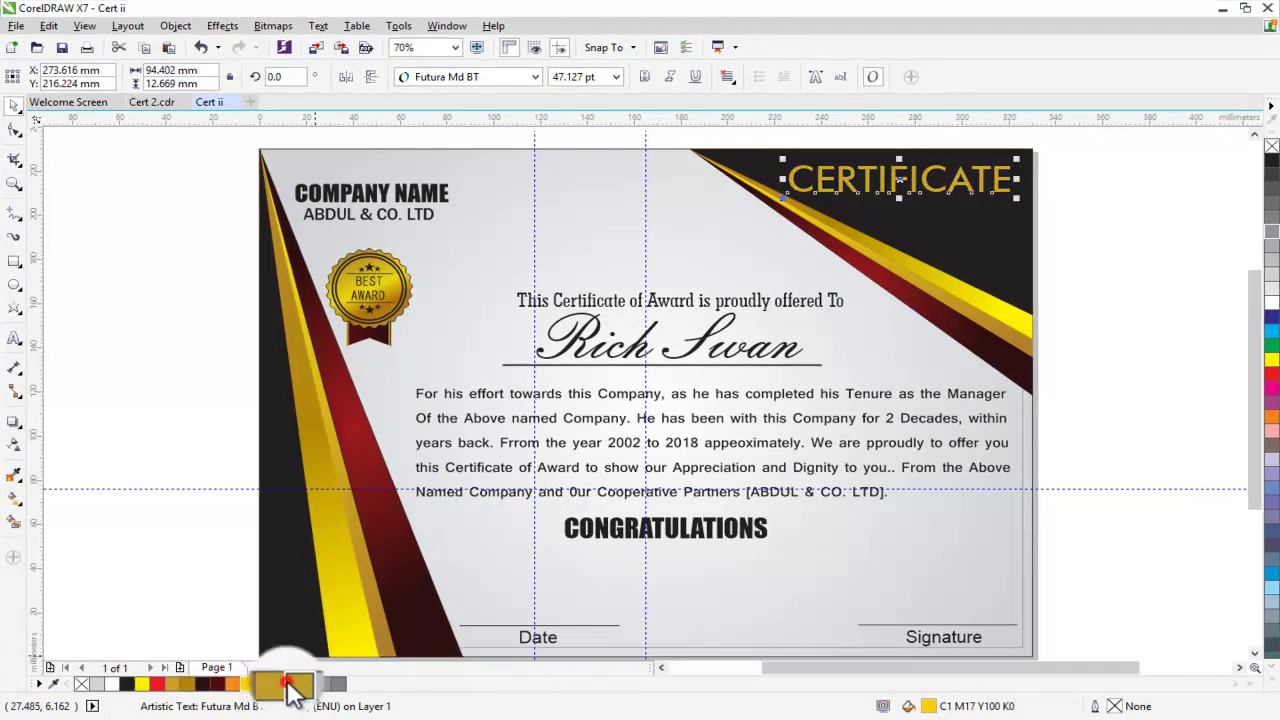
{"action": "left_click", "coordinate": [270, 684]}
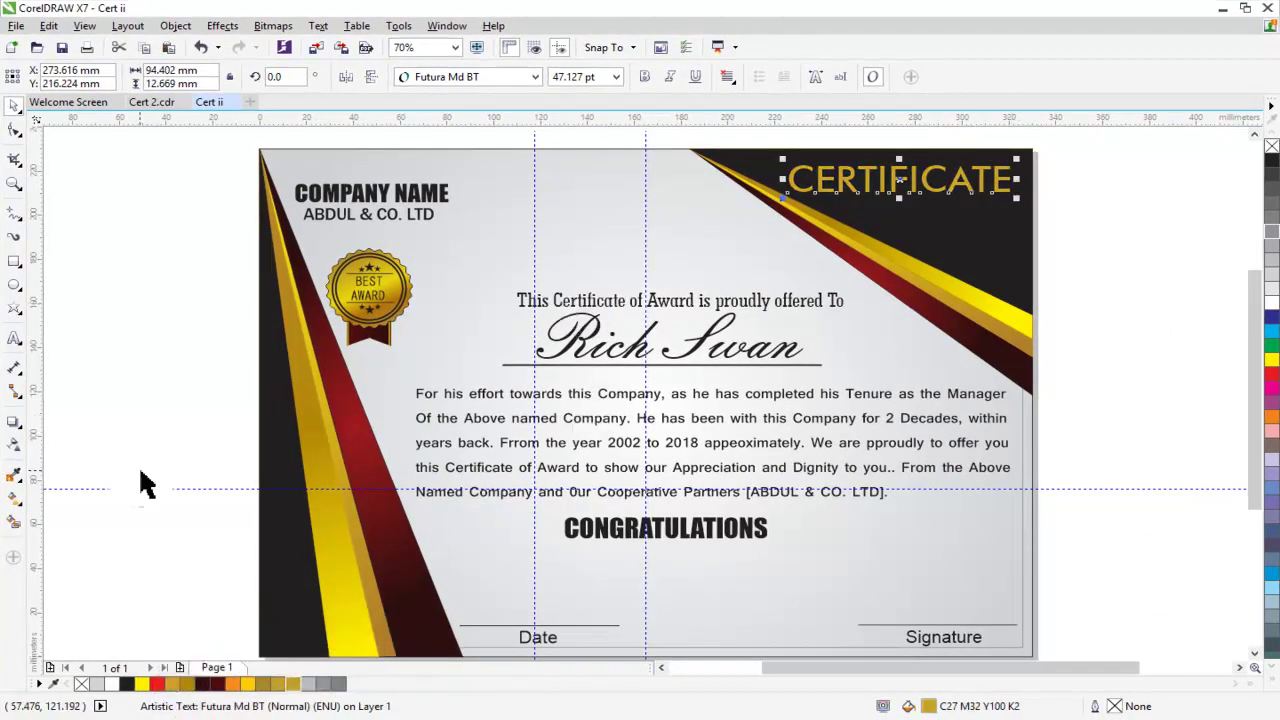
{"action": "left_click", "coordinate": [14, 497]}
{"action": "left_click", "coordinate": [193, 76]}
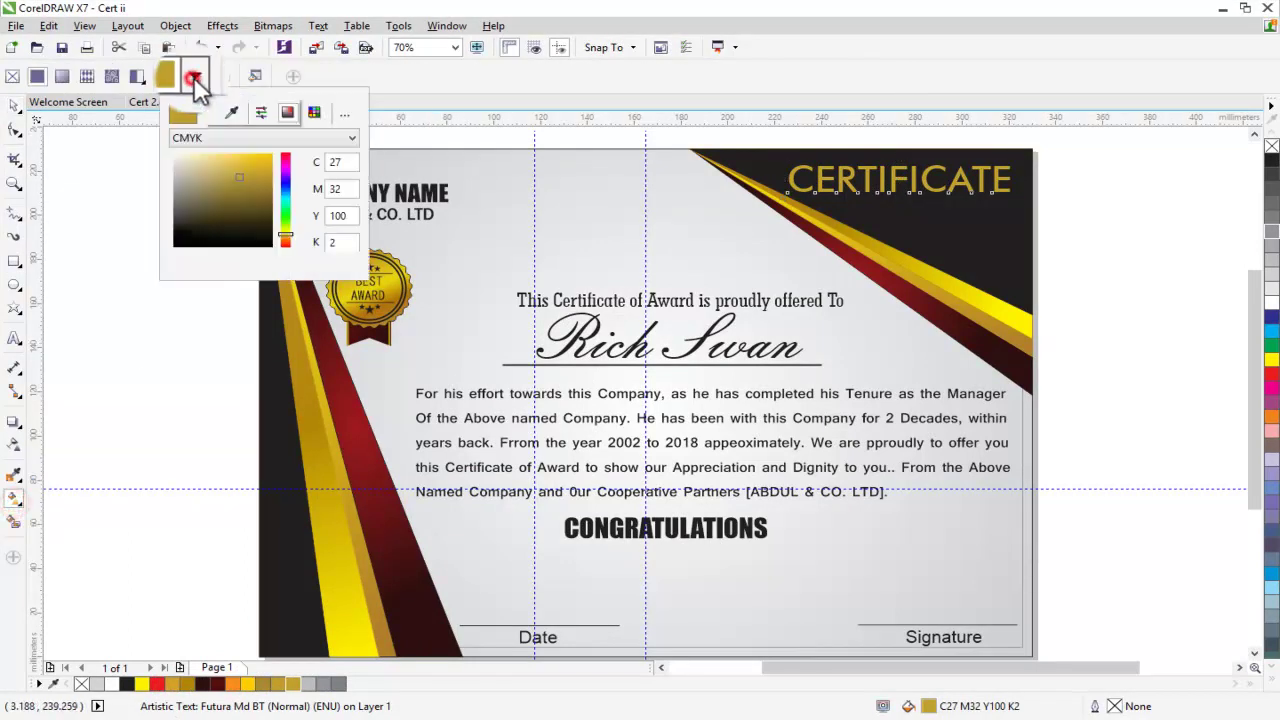
{"action": "left_click_drag", "start_coordinate": [258, 203], "coordinate": [262, 170]}
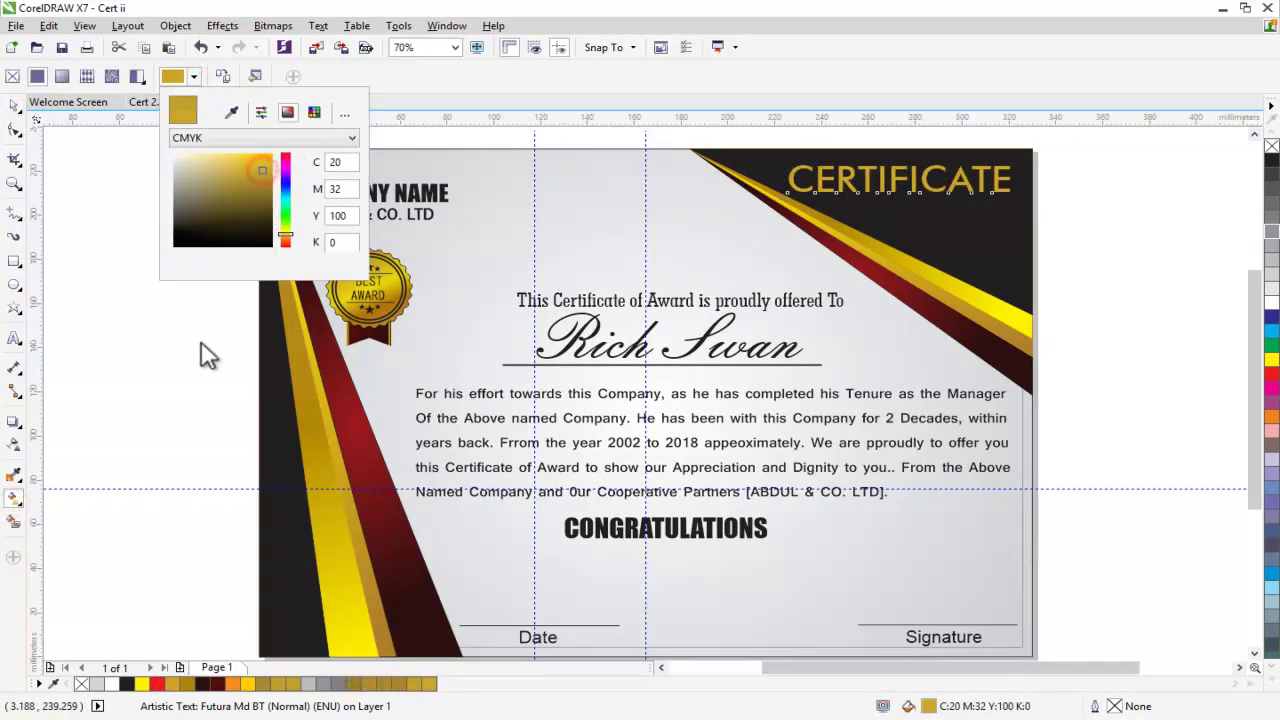
{"action": "left_click", "coordinate": [203, 345]}
{"action": "left_click", "coordinate": [194, 76]}
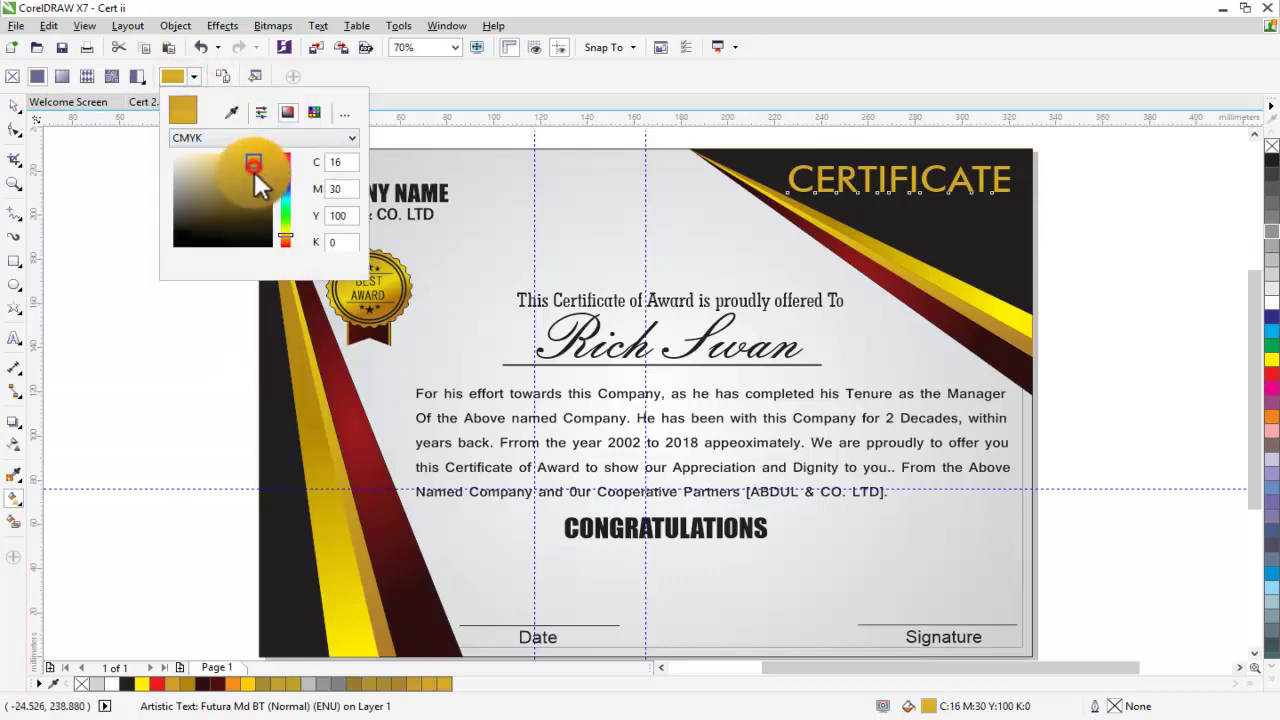
{"action": "left_click", "coordinate": [14, 102]}
{"action": "left_click", "coordinate": [107, 253]}
{"action": "left_click", "coordinate": [12, 104]}
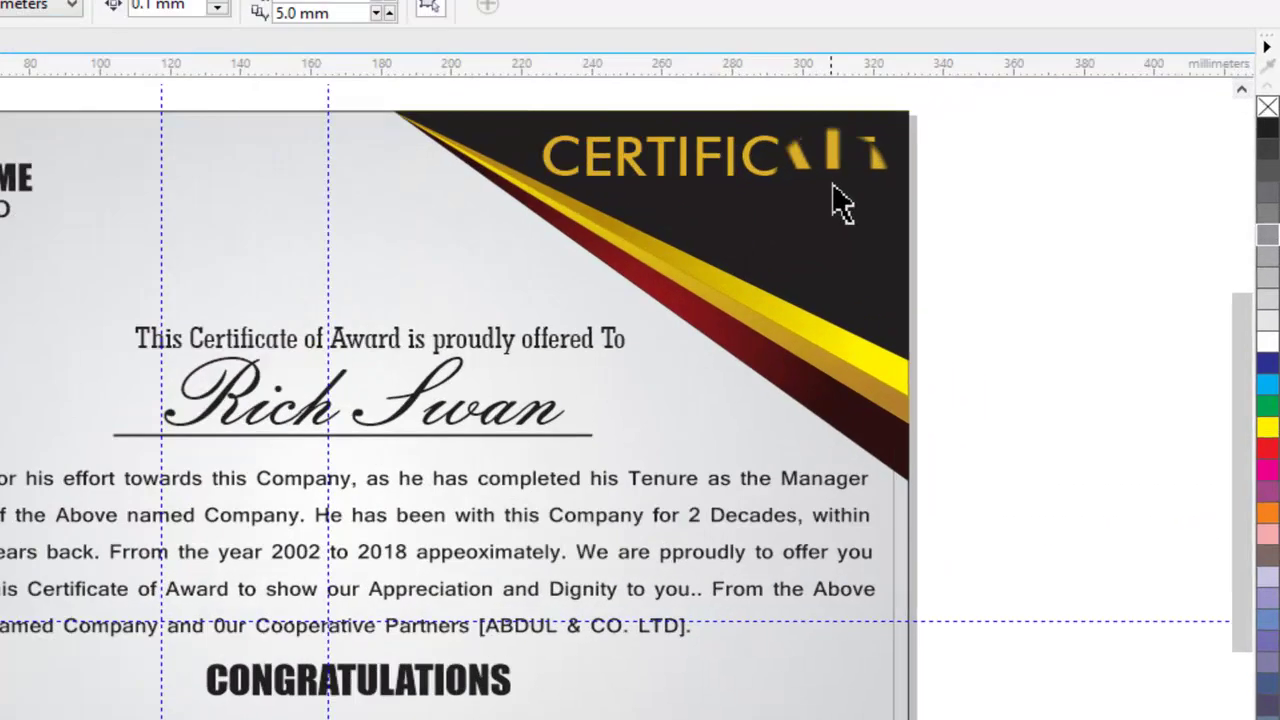
{"action": "left_click", "coordinate": [975, 190]}
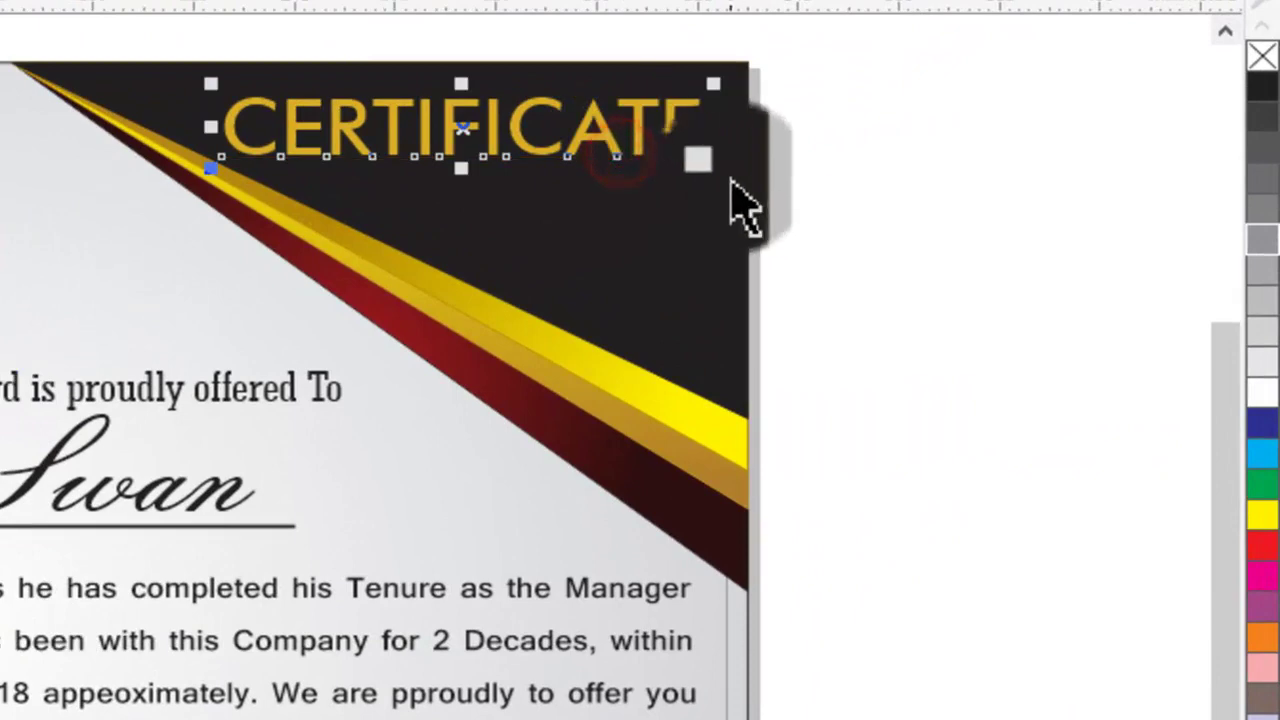
{"action": "left_click", "coordinate": [722, 177]}
Step: Undo the accidental shadow move beside the black header shape
{"action": "left_click_drag", "start_coordinate": [733, 222], "coordinate": [734, 240]}
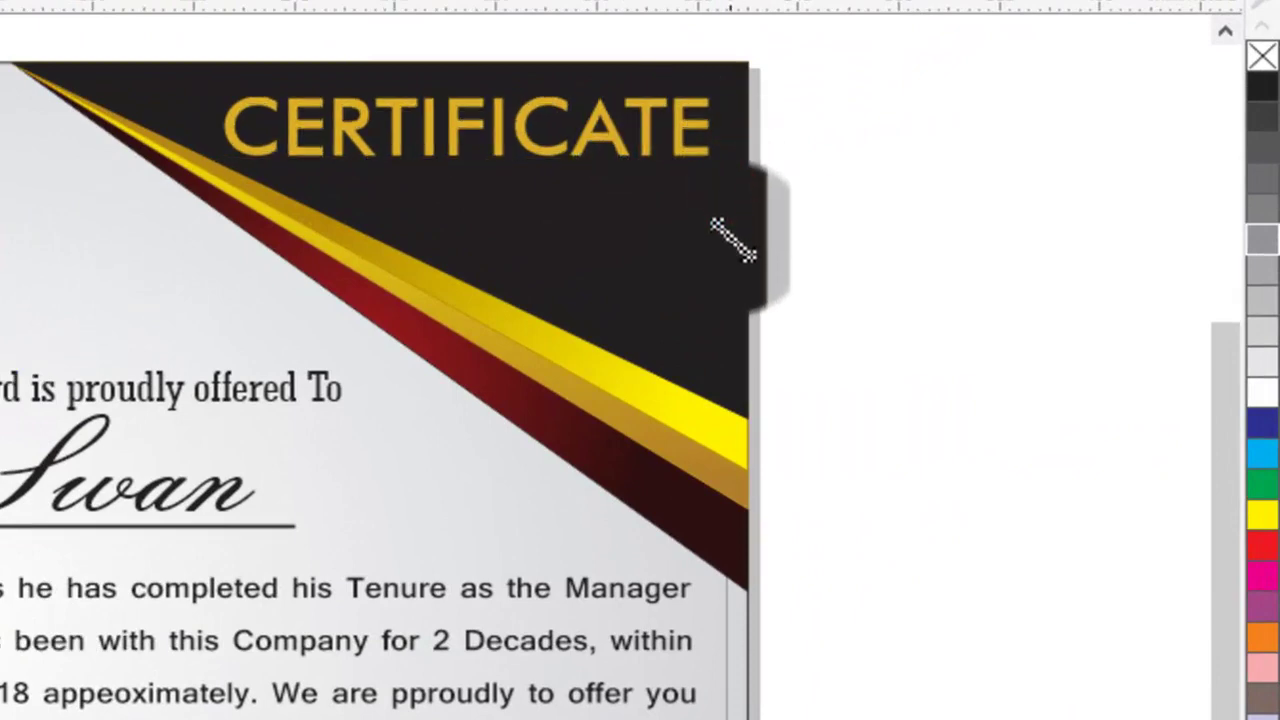
{"action": "key", "text": "ctrl+z"}
{"action": "left_click", "coordinate": [843, 309]}
{"action": "left_click", "coordinate": [543, 280]}
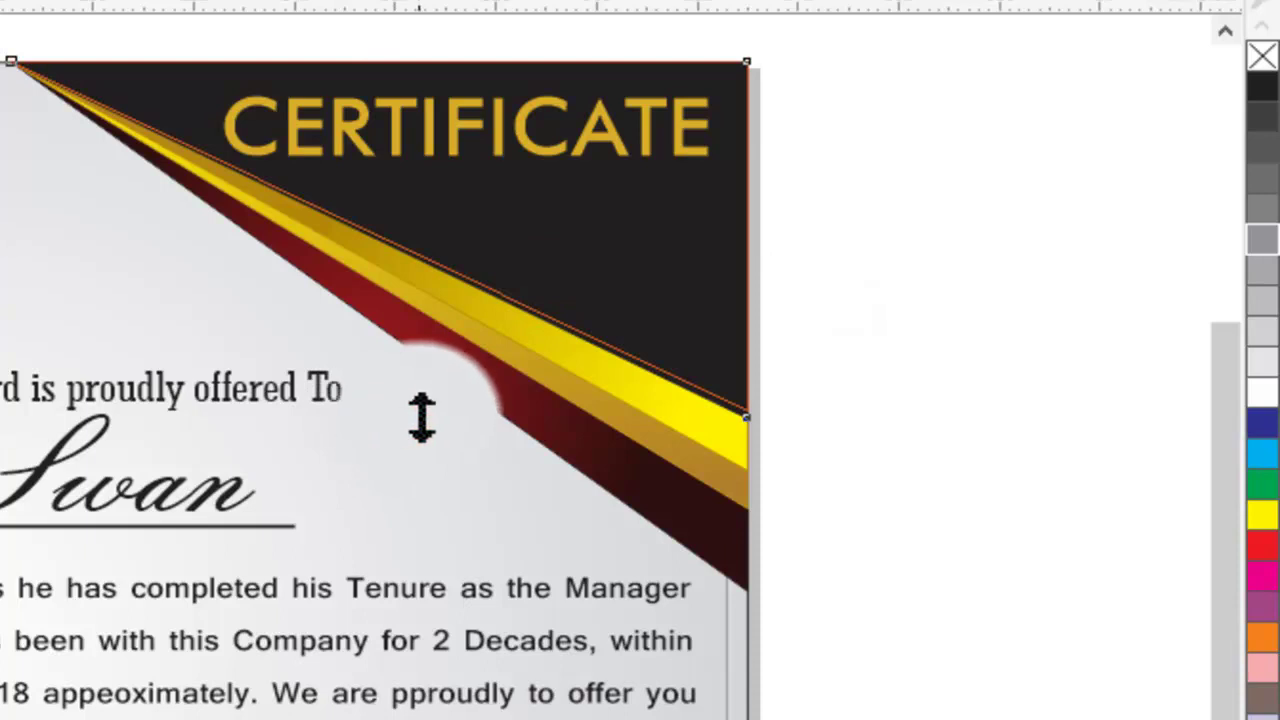
{"action": "left_click", "coordinate": [900, 417]}
Step: Resize the gold and the red-and-gold diagonal stripes vertically
{"action": "left_click", "coordinate": [718, 438]}
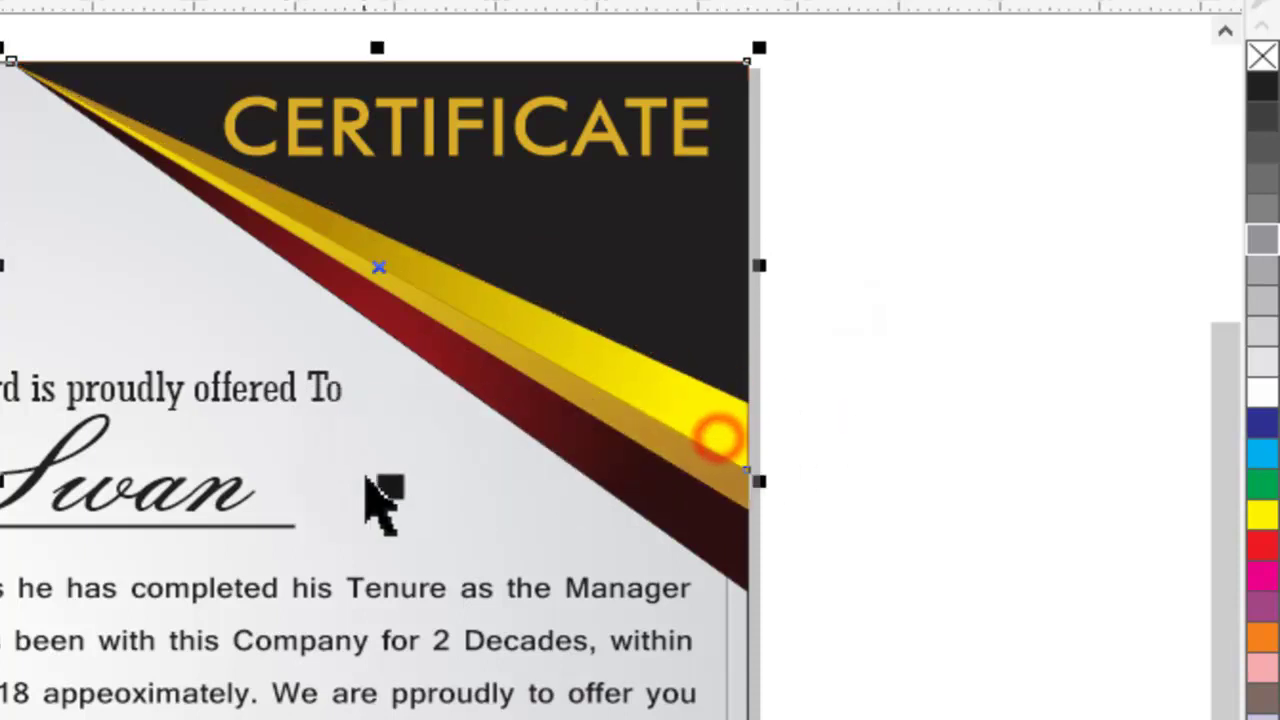
{"action": "left_click_drag", "start_coordinate": [380, 484], "coordinate": [805, 505]}
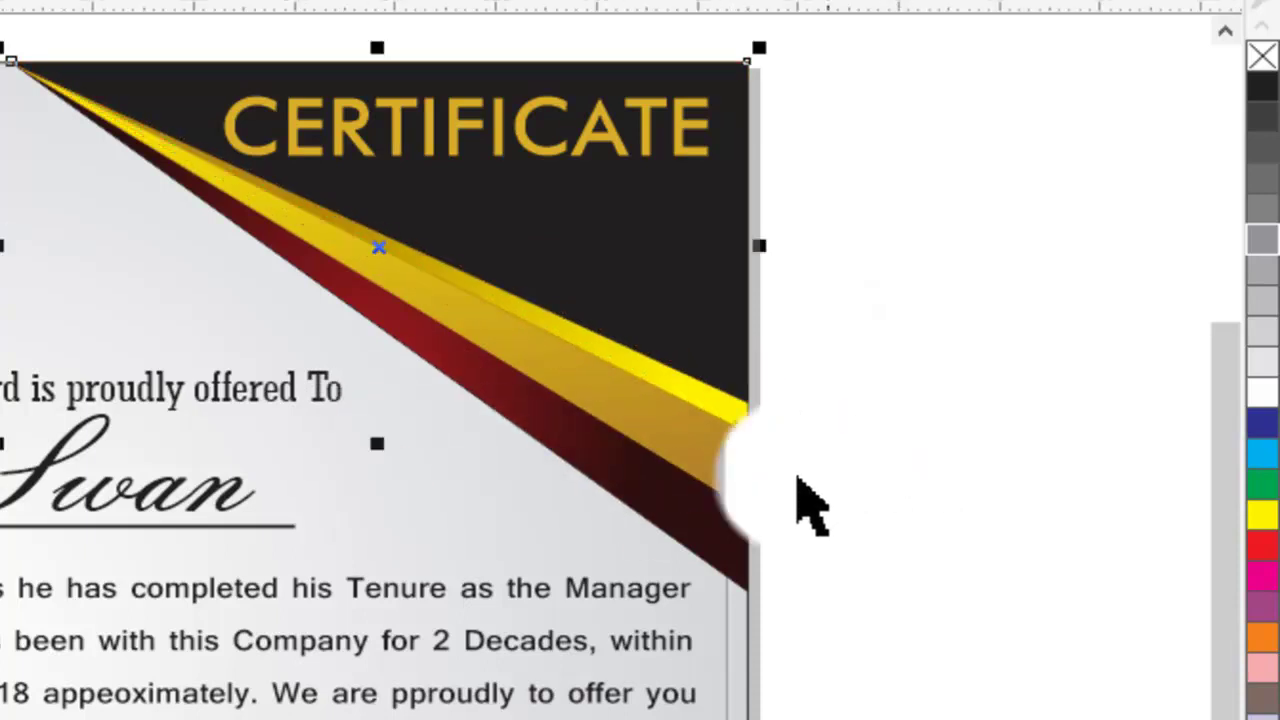
{"action": "left_click", "coordinate": [720, 457]}
{"action": "left_click_drag", "start_coordinate": [377, 517], "coordinate": [790, 472]}
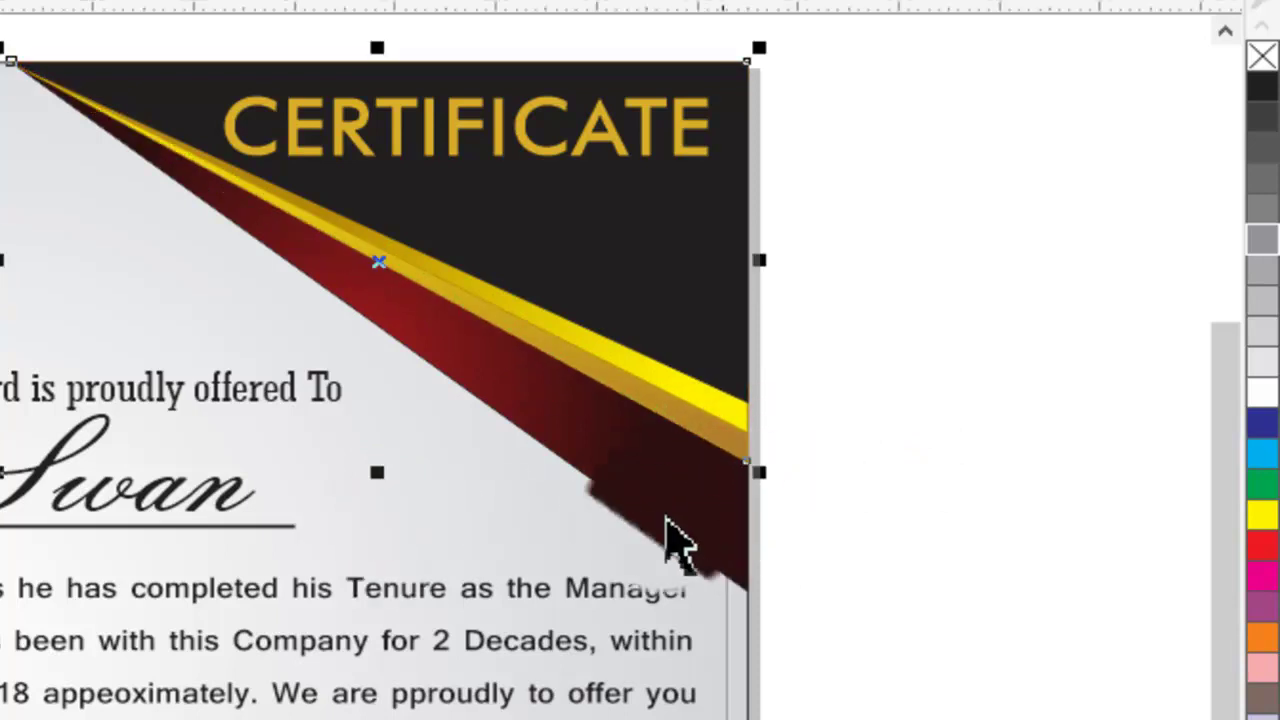
{"action": "mouse_move", "coordinate": [675, 545]}
{"action": "left_mouse_down"}
{"action": "mouse_move", "coordinate": [374, 486]}
{"action": "mouse_move", "coordinate": [600, 375]}
{"action": "left_mouse_up"}
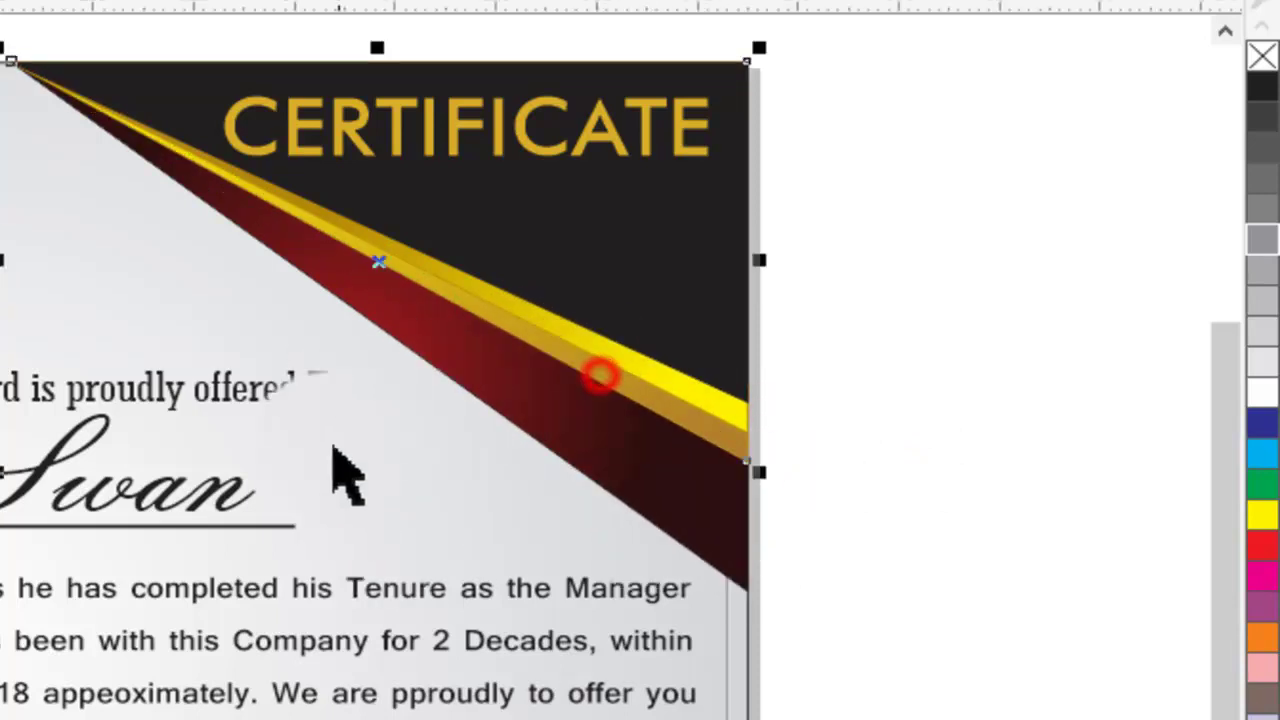
{"action": "left_click_drag", "start_coordinate": [374, 471], "coordinate": [405, 503]}
{"action": "left_click_drag", "start_coordinate": [680, 507], "coordinate": [497, 495]}
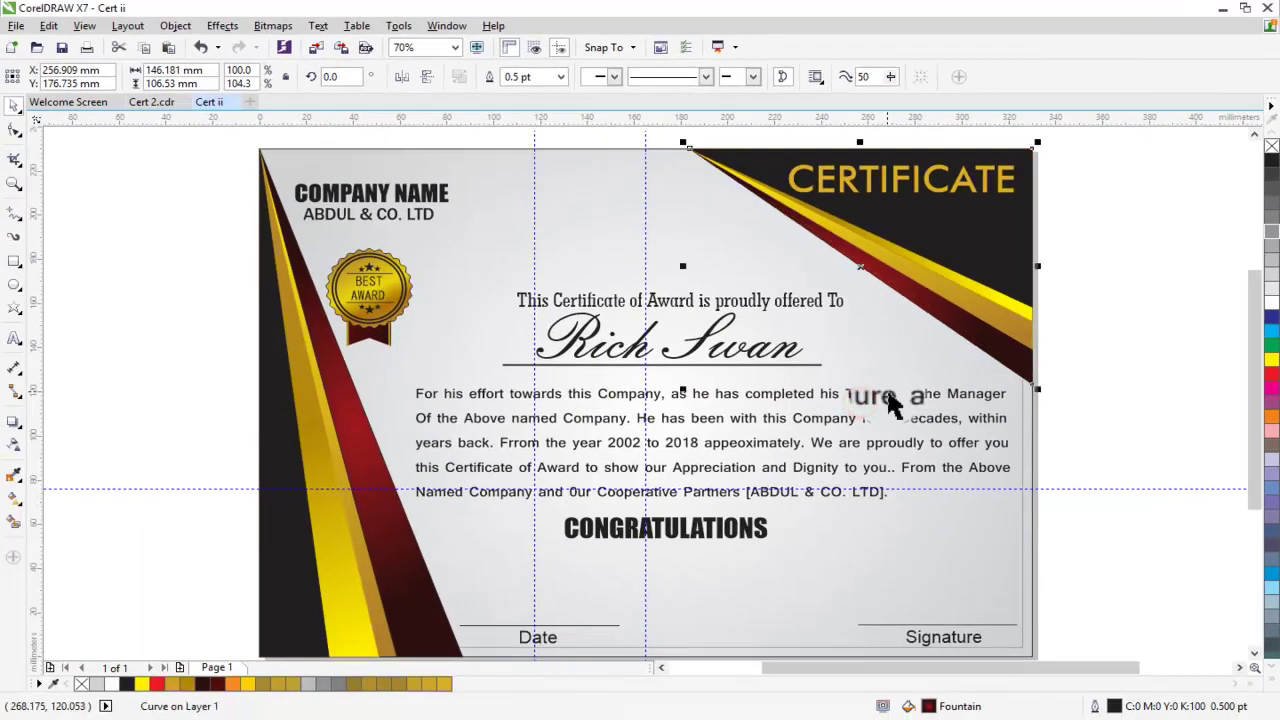
{"action": "left_click", "coordinate": [1160, 305]}
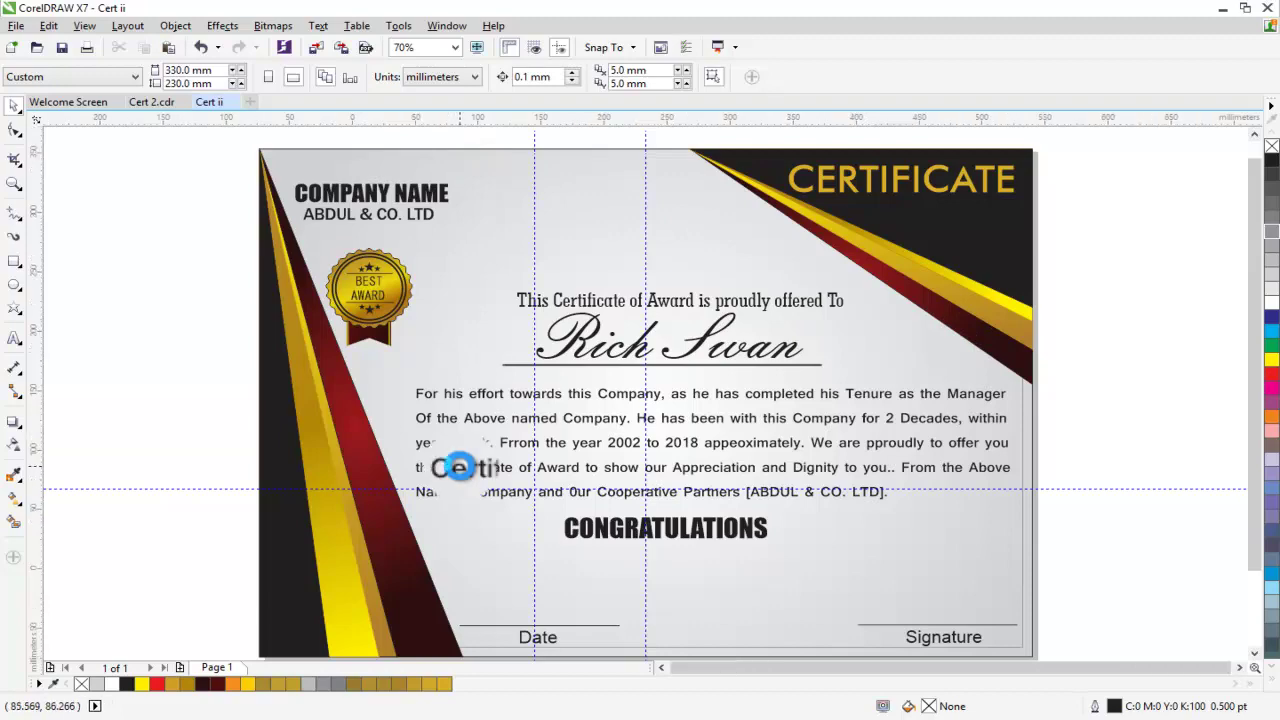
Step: Delete the horizontal guideline and both vertical guidelines
{"action": "scroll", "coordinate": [460, 470], "scroll_direction": "down", "scroll_amount": 1}
{"action": "scroll", "coordinate": [460, 470], "scroll_direction": "up", "scroll_amount": 1}
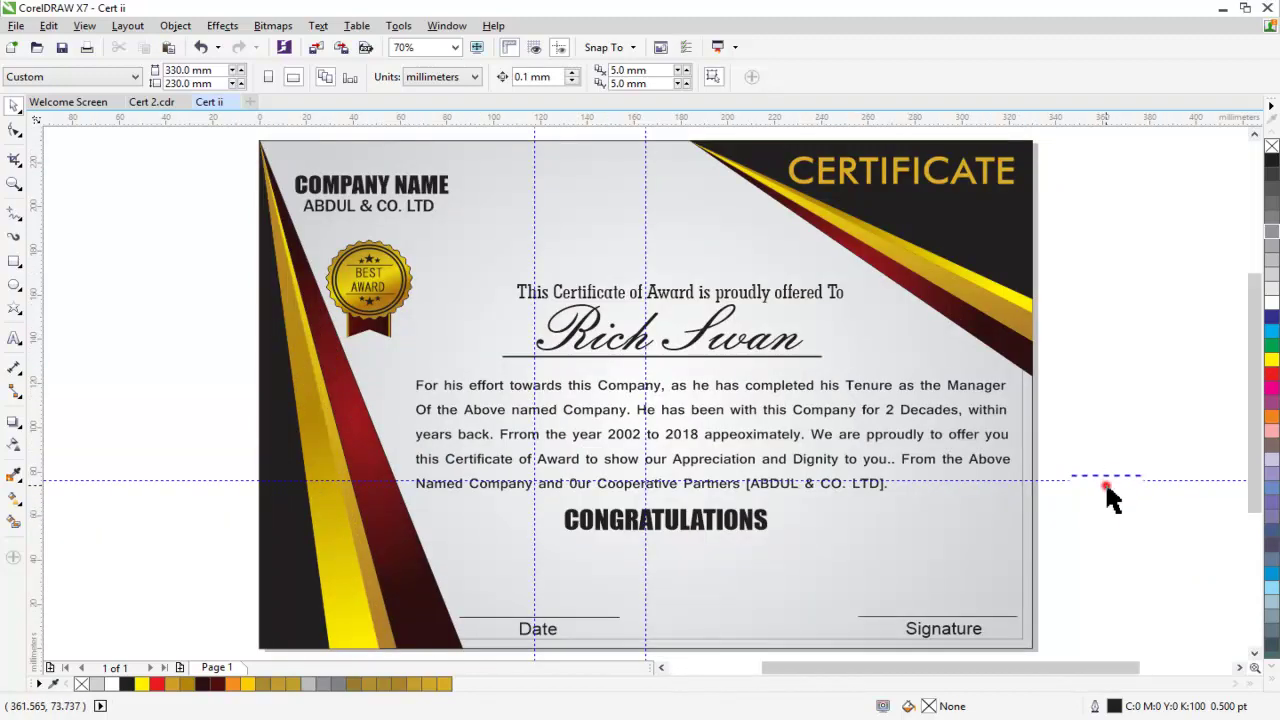
{"action": "key", "text": "Delete"}
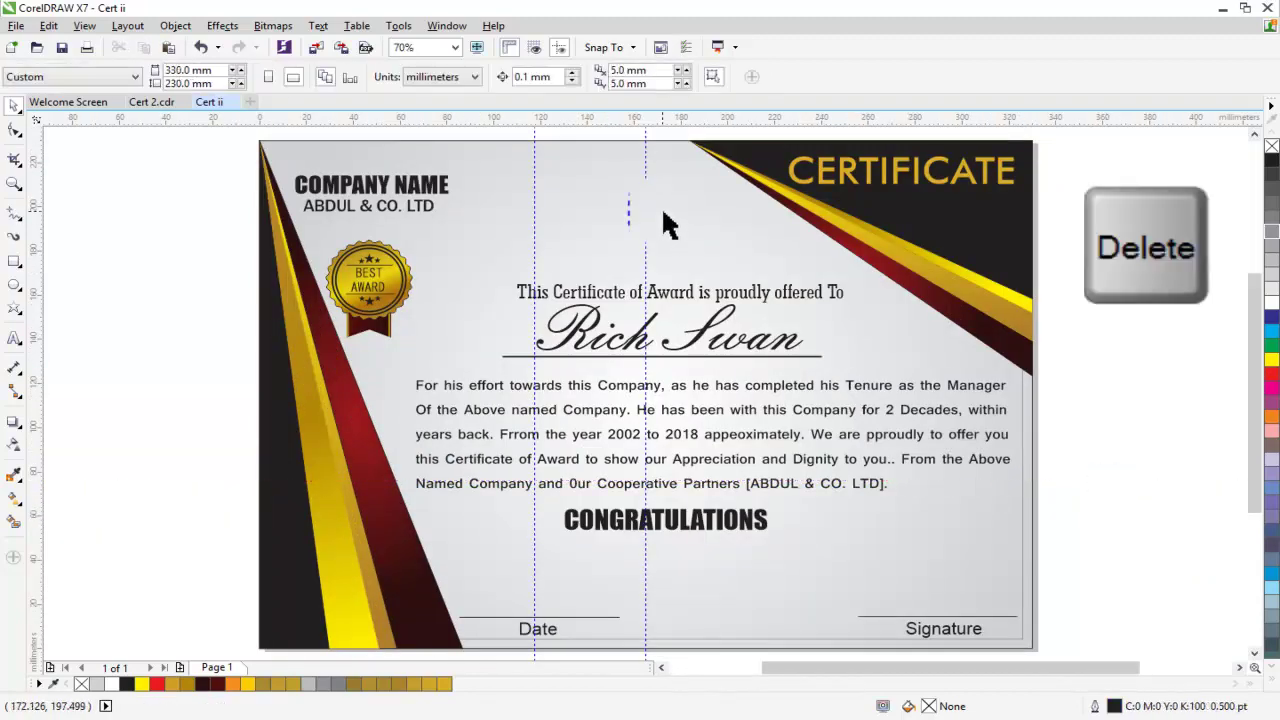
{"action": "left_click", "coordinate": [644, 212]}
{"action": "key", "text": "Delete"}
{"action": "left_click", "coordinate": [536, 195]}
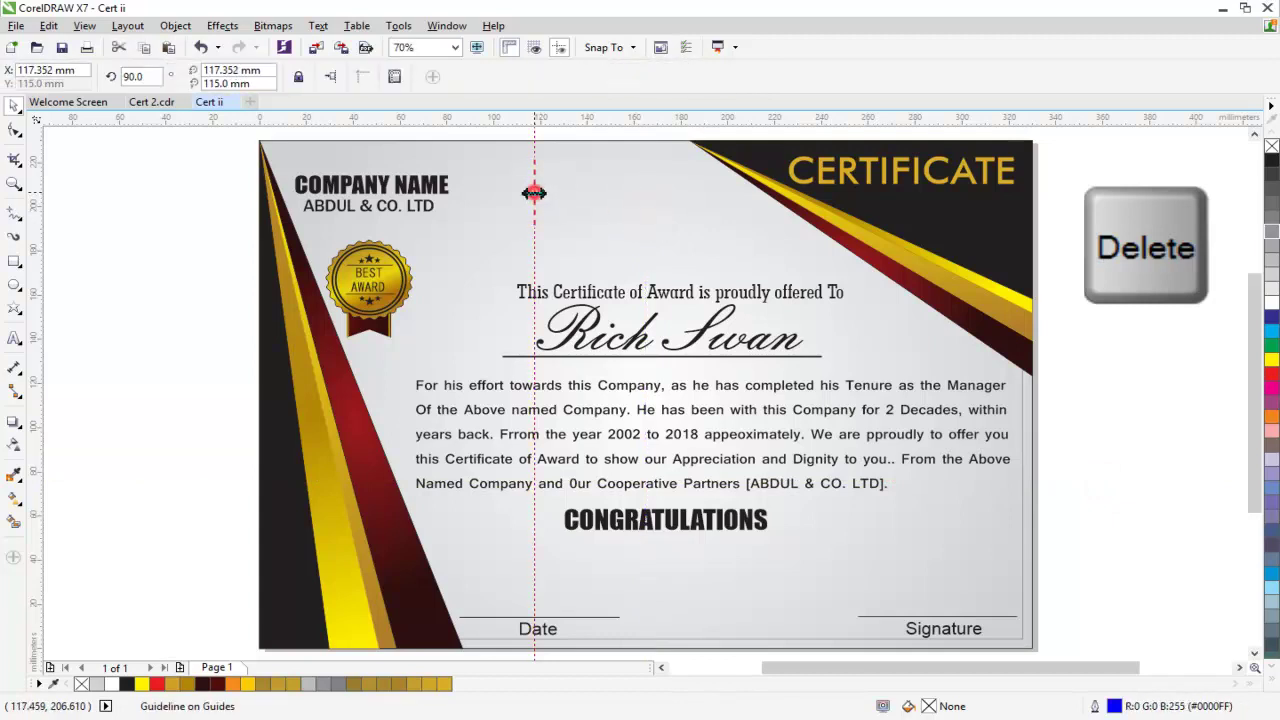
{"action": "key", "text": "Delete"}
Step: Clear the selection and bring up the object lock options
{"action": "left_click", "coordinate": [1081, 390]}
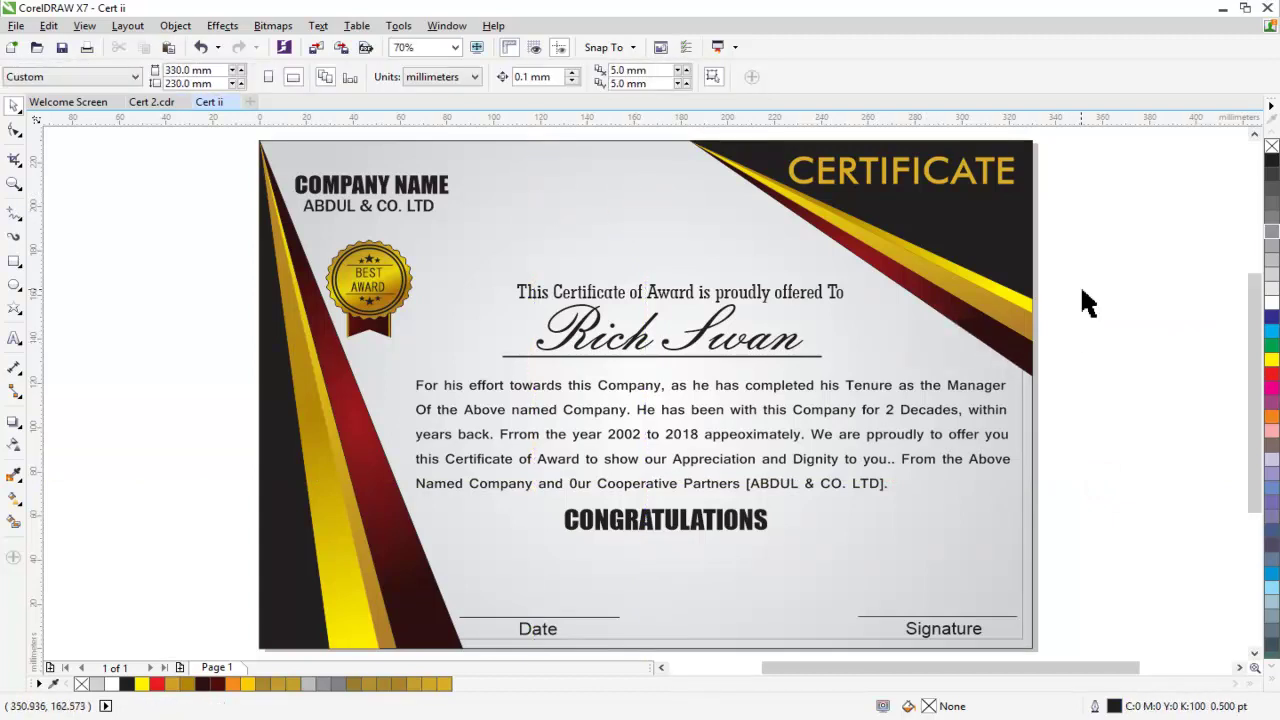
{"action": "left_click", "coordinate": [223, 338]}
{"action": "left_click", "coordinate": [760, 203]}
{"action": "left_click", "coordinate": [175, 25]}
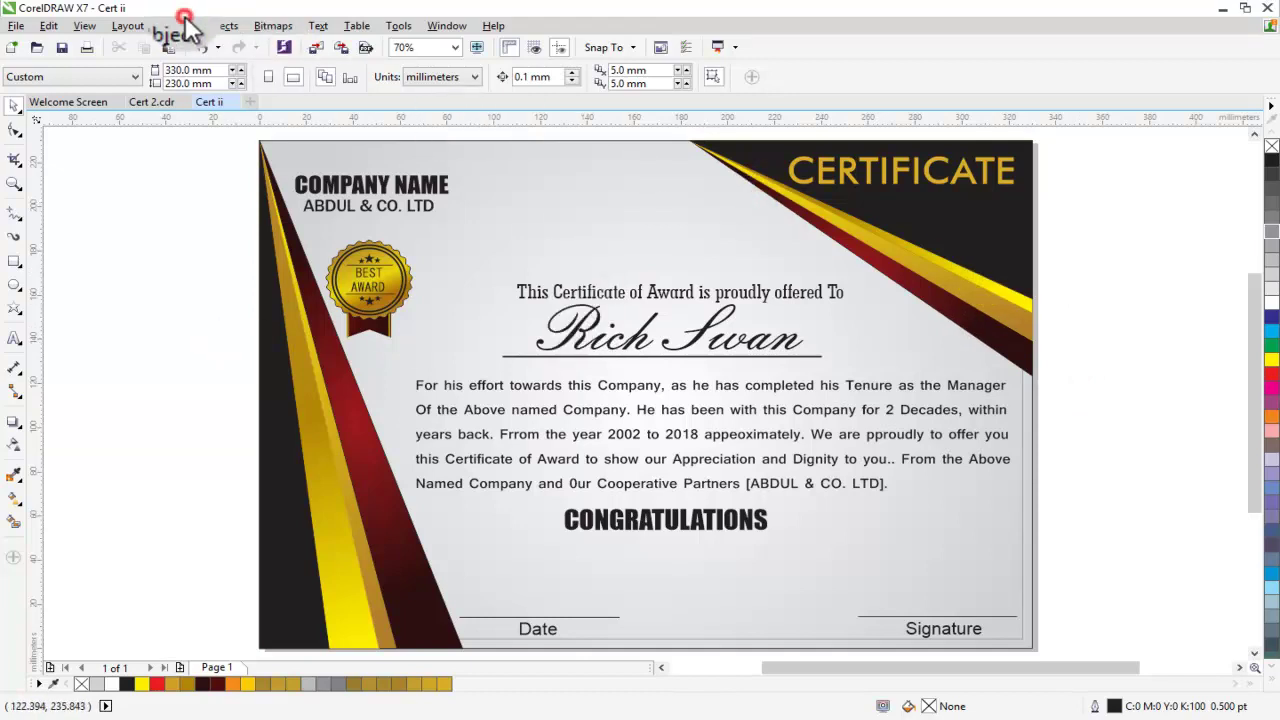
Step: Unlock all objects and check the award badge
{"action": "left_click", "coordinate": [462, 363]}
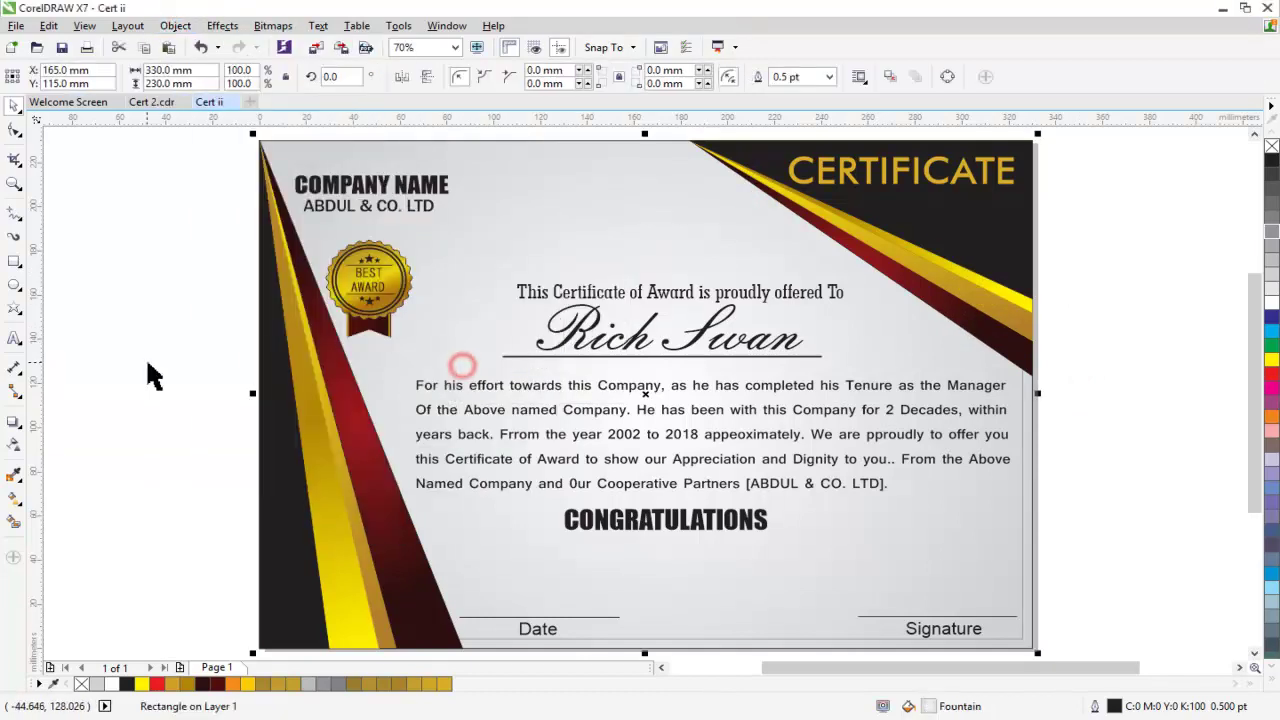
{"action": "left_click", "coordinate": [345, 282]}
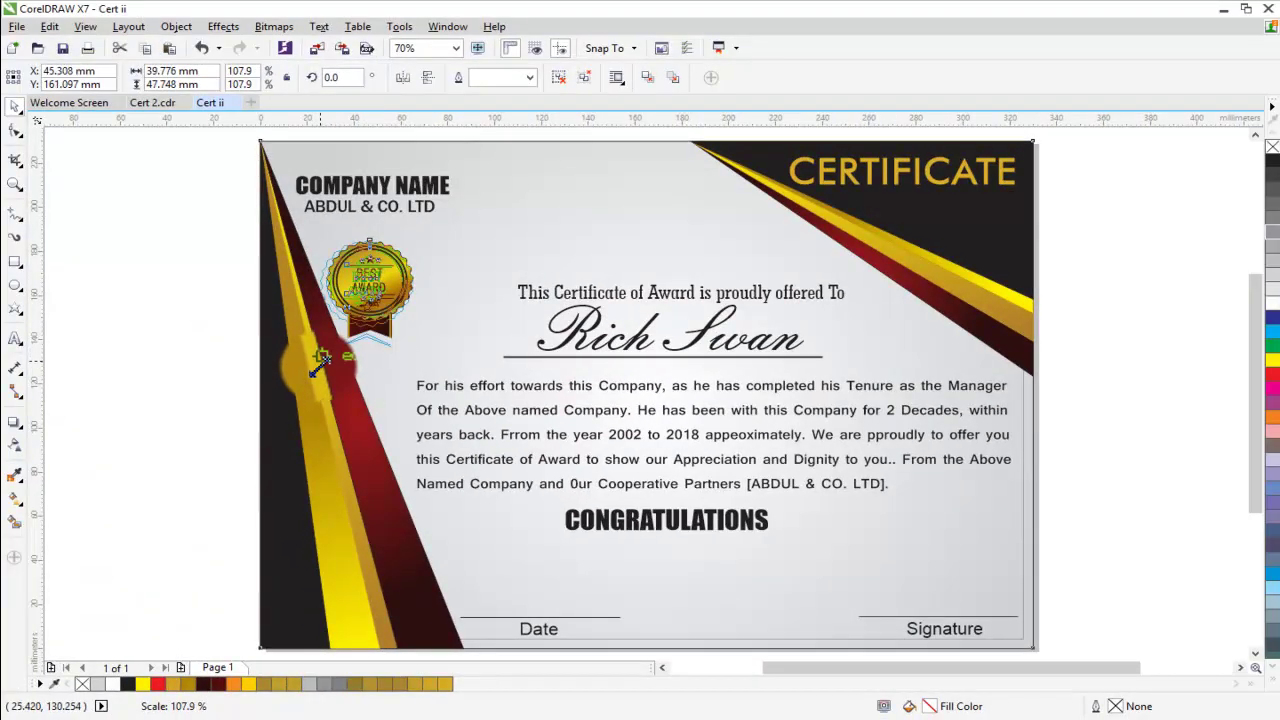
{"action": "left_click", "coordinate": [171, 354]}
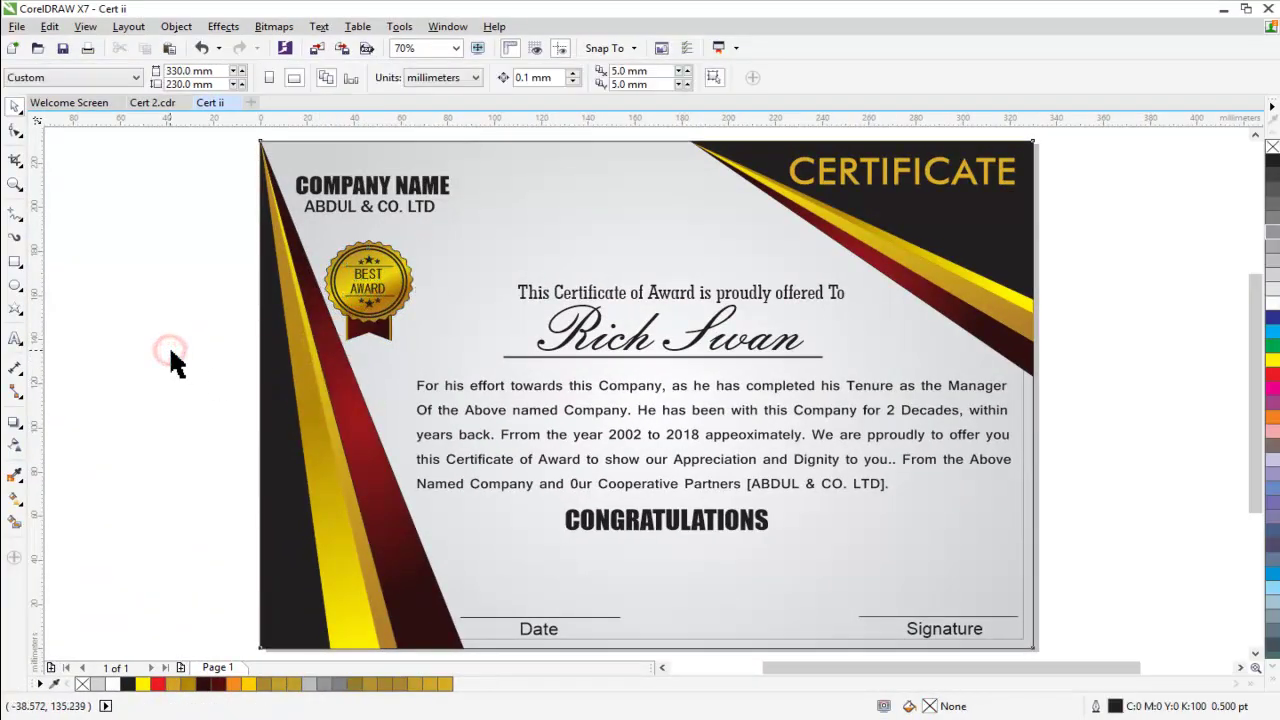
Step: Reshape the left red and gold stripe curves and shift the Date line slightly left
{"action": "left_click", "coordinate": [363, 405]}
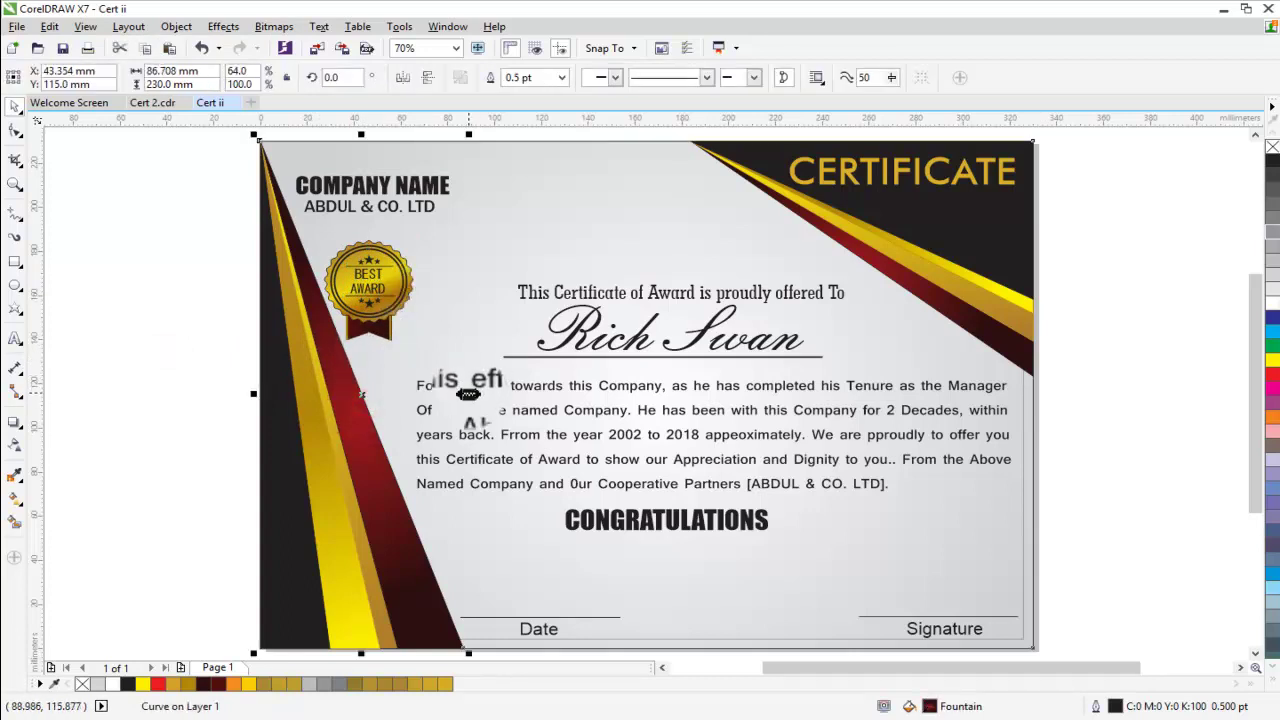
{"action": "left_click_drag", "start_coordinate": [468, 394], "coordinate": [457, 430]}
{"action": "left_click", "coordinate": [327, 532]}
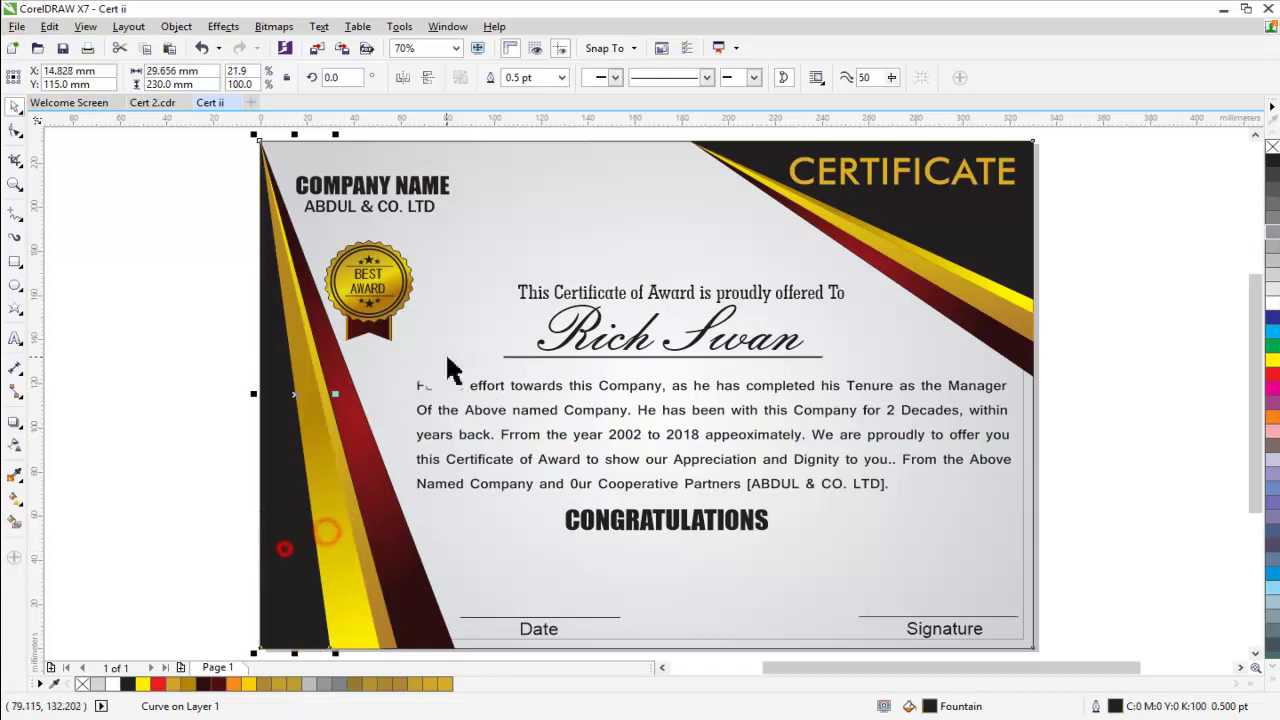
{"action": "mouse_move", "coordinate": [337, 405]}
{"action": "left_mouse_down"}
{"action": "mouse_move", "coordinate": [271, 445]}
{"action": "mouse_move", "coordinate": [337, 390]}
{"action": "left_mouse_up"}
{"action": "left_click", "coordinate": [314, 481]}
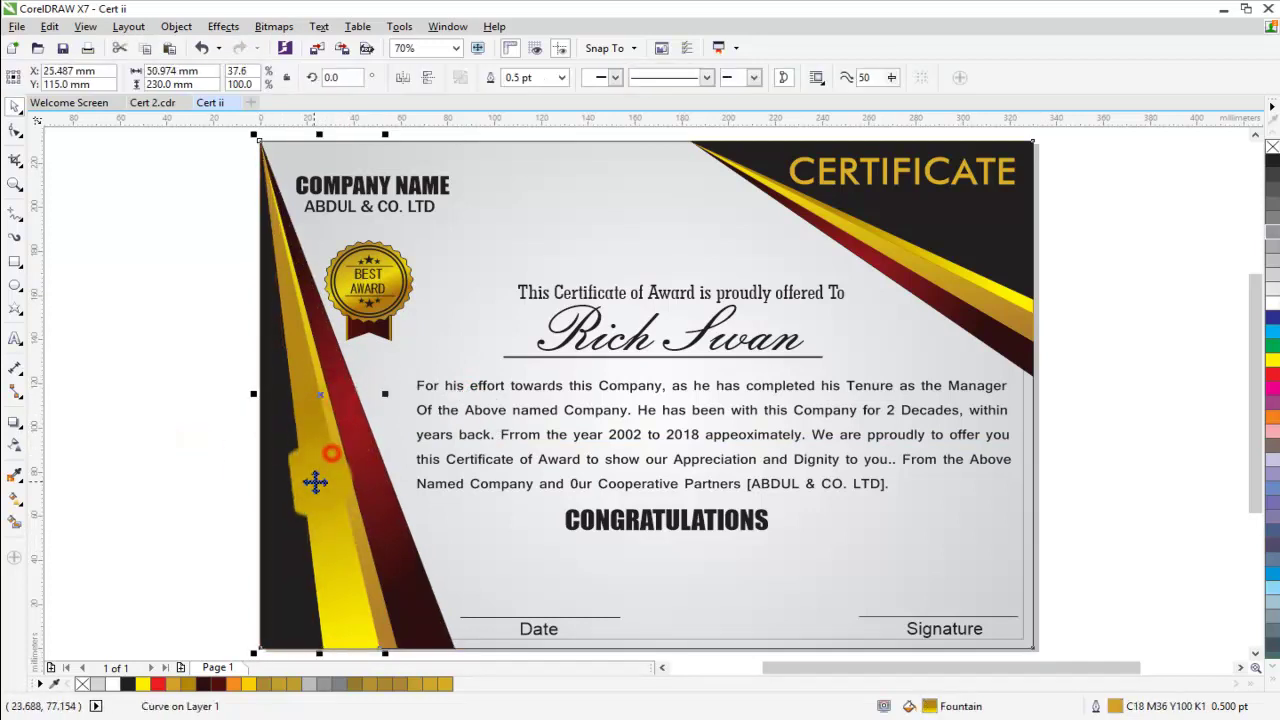
{"action": "left_click", "coordinate": [337, 517]}
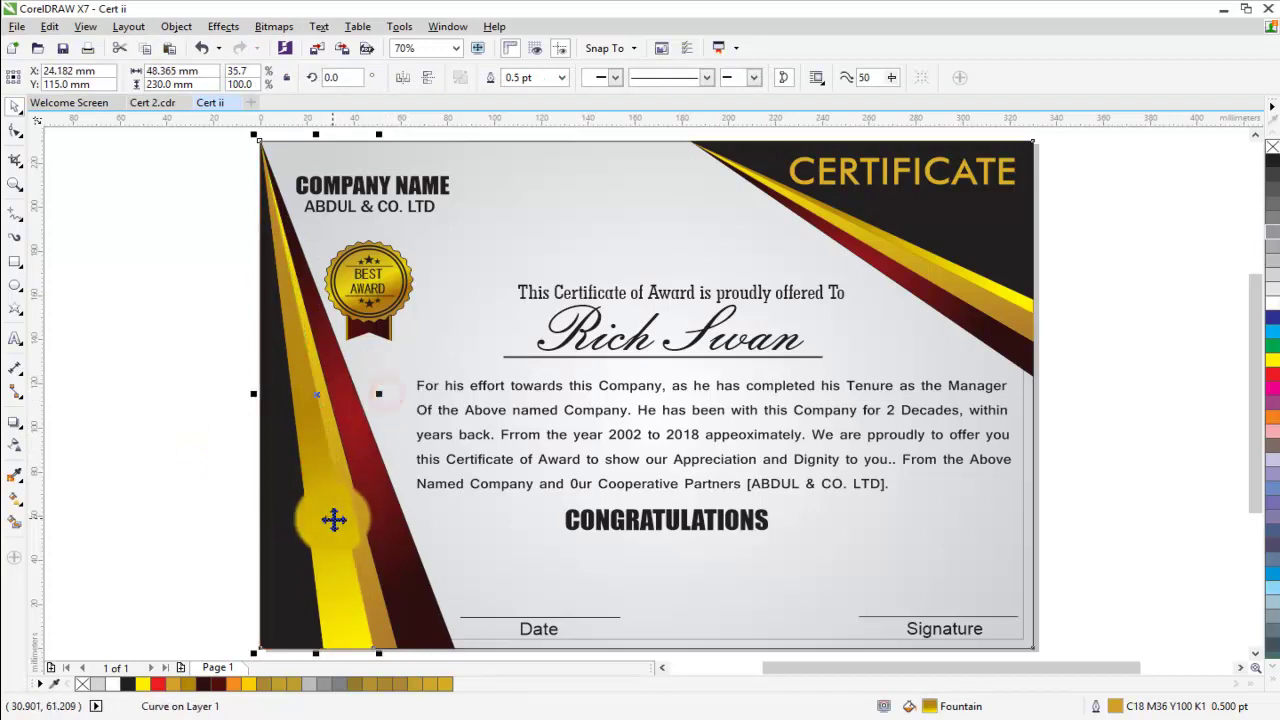
{"action": "left_click_drag", "start_coordinate": [403, 394], "coordinate": [393, 394]}
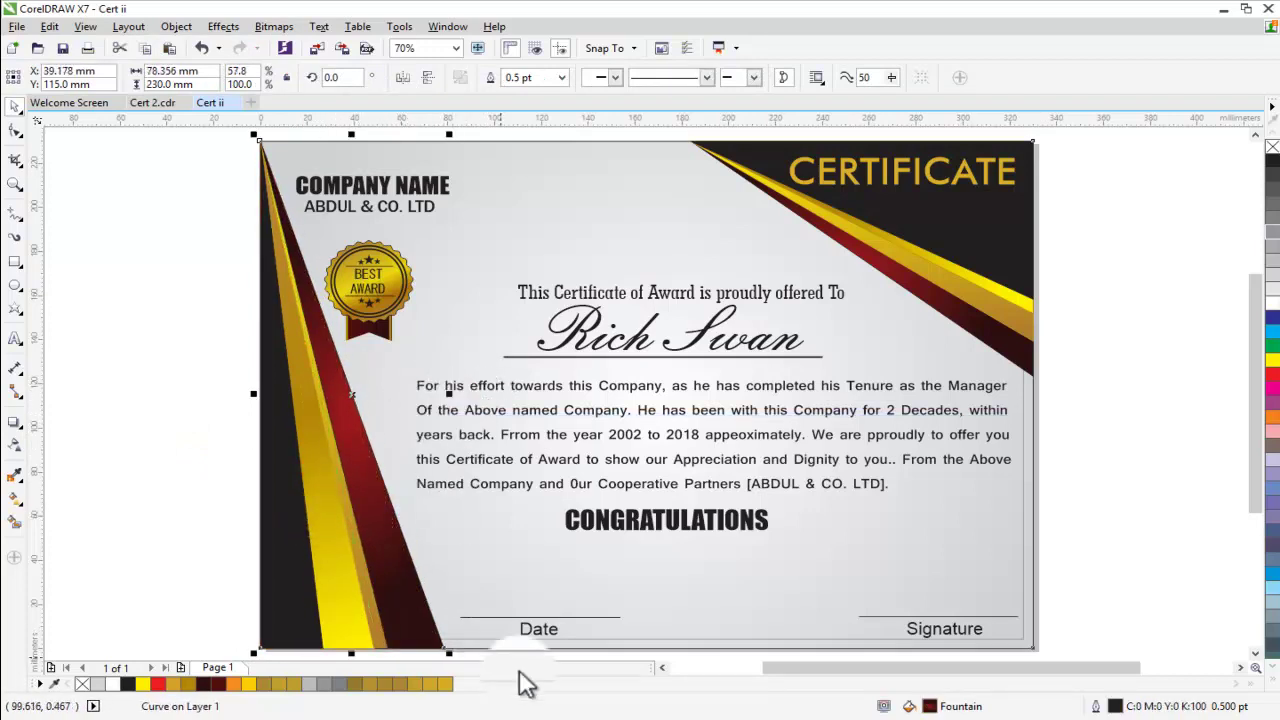
{"action": "left_click", "coordinate": [528, 628]}
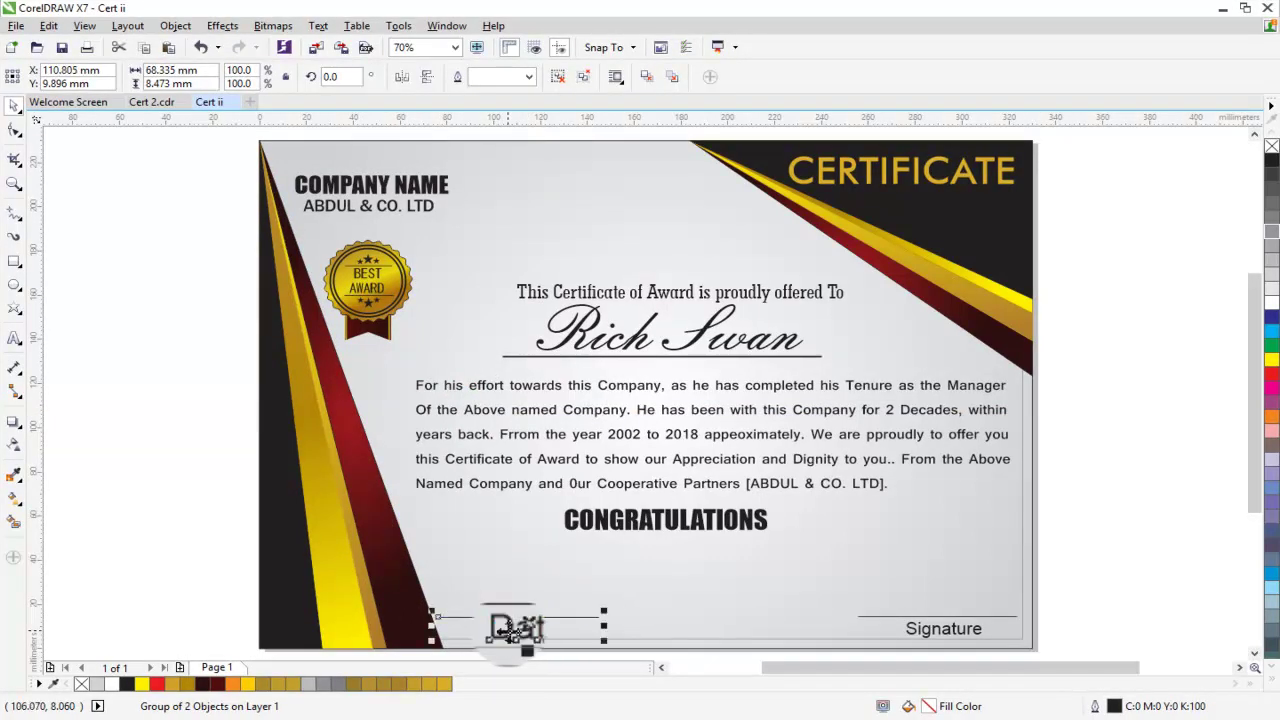
{"action": "left_click", "coordinate": [180, 328]}
Step: Give the background rectangle a 0.75 pt outline
{"action": "left_click", "coordinate": [634, 160]}
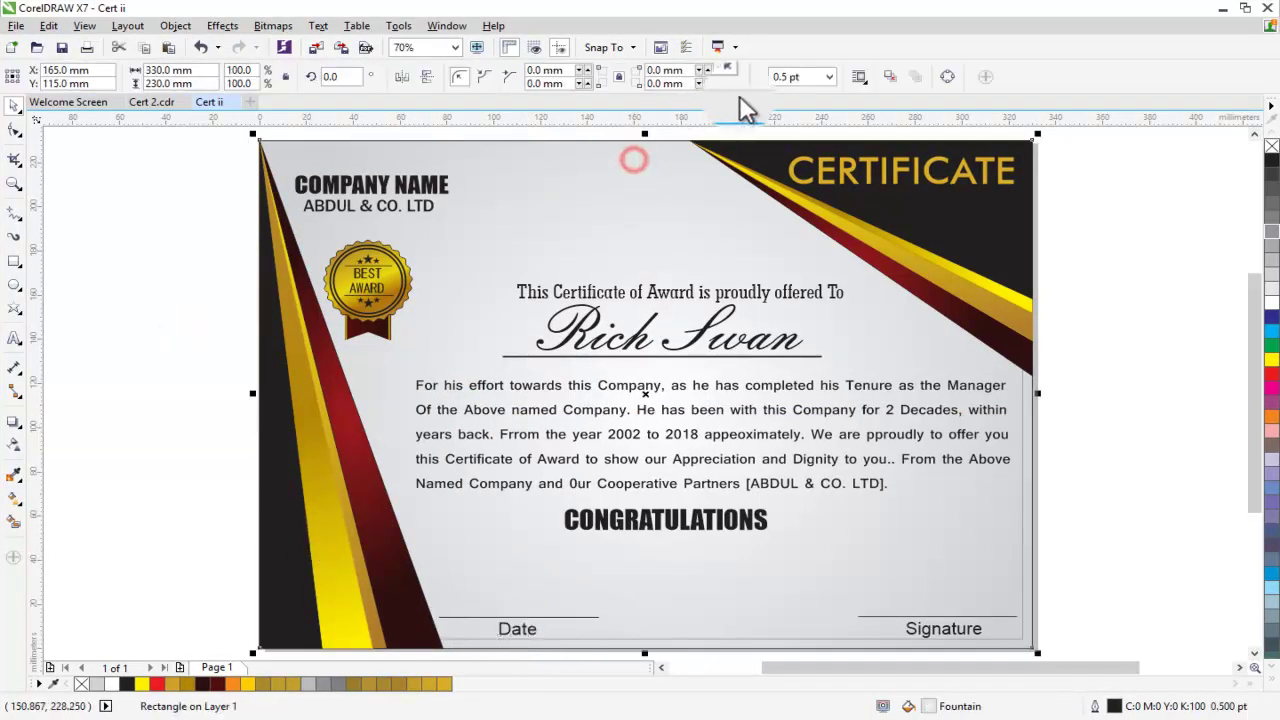
{"action": "left_click", "coordinate": [830, 77]}
{"action": "left_click", "coordinate": [816, 138]}
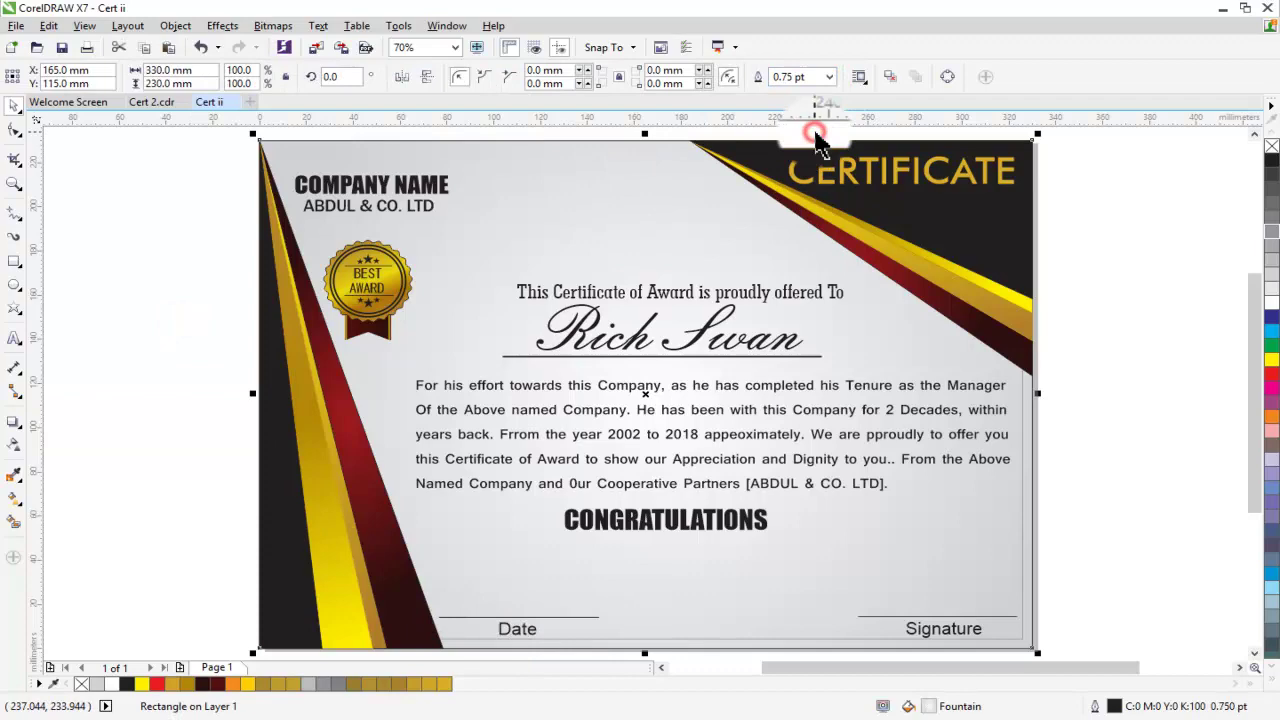
{"action": "left_click", "coordinate": [1165, 318]}
Step: Nudge the CERTIFICATE title slightly right into position
{"action": "scroll", "coordinate": [1162, 315], "scroll_direction": "down", "scroll_amount": 2}
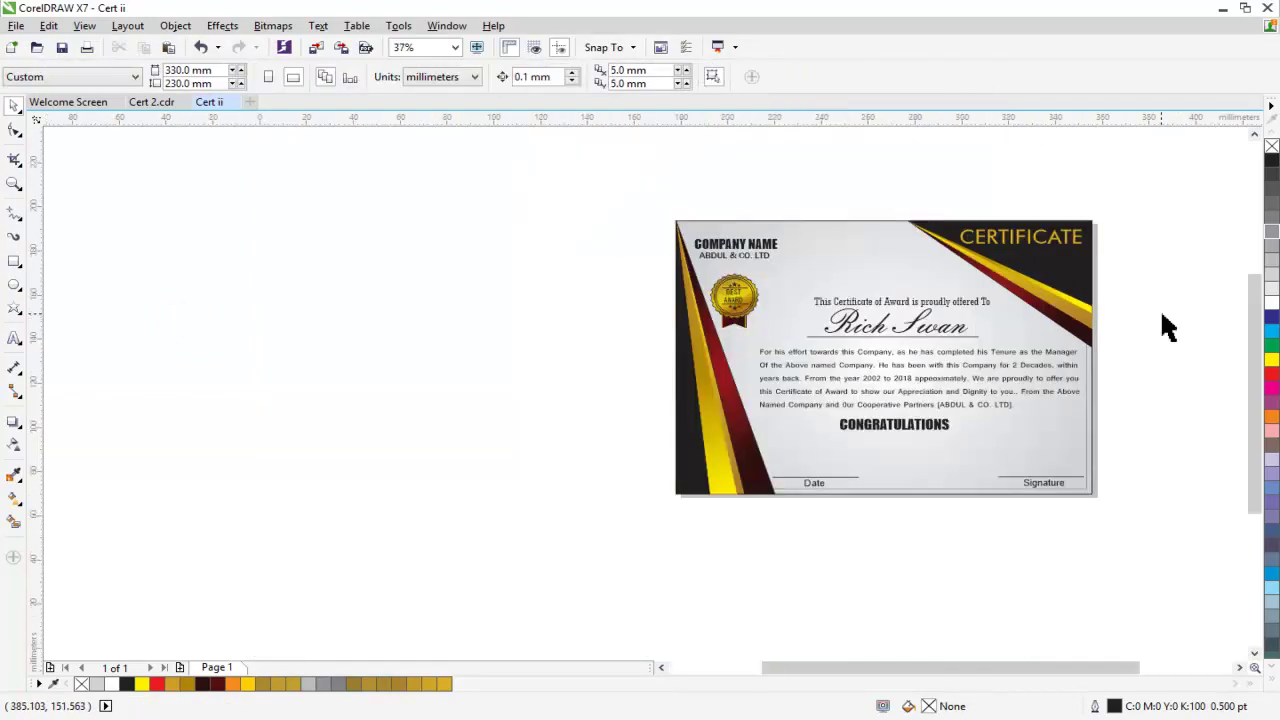
{"action": "scroll", "coordinate": [1162, 315], "scroll_direction": "up", "scroll_amount": 2}
{"action": "left_click", "coordinate": [1003, 179]}
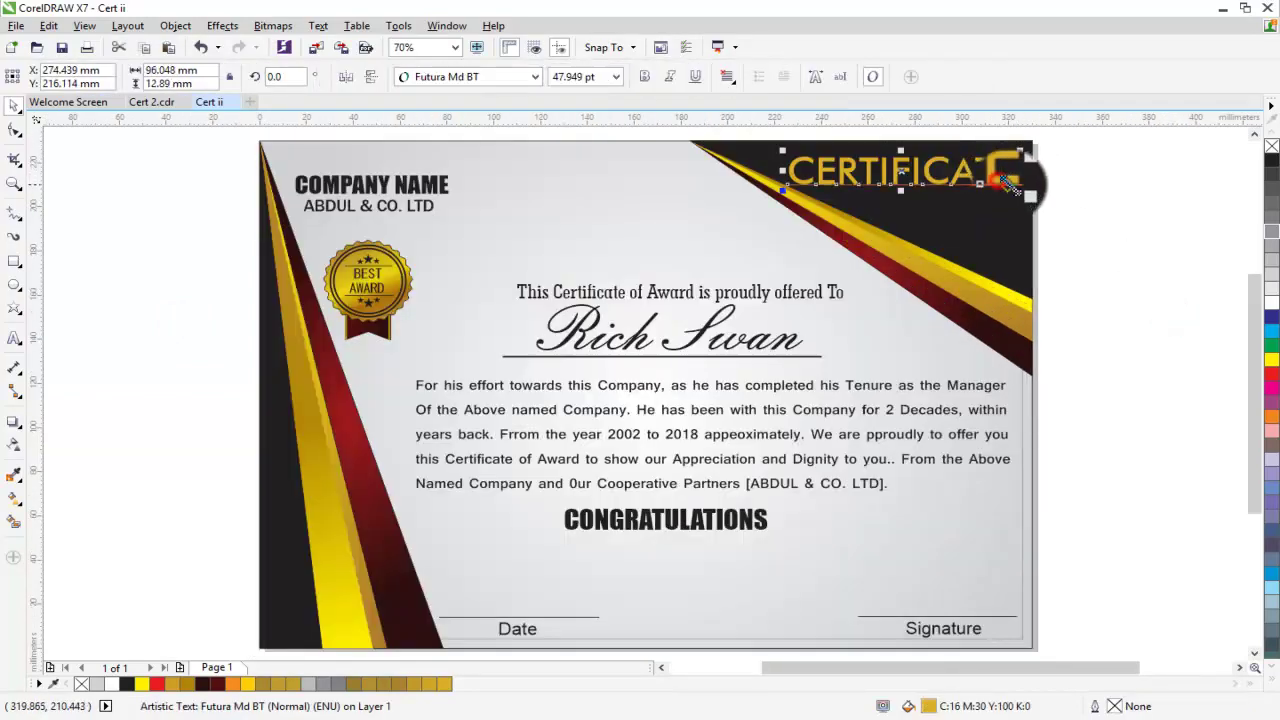
{"action": "left_click_drag", "start_coordinate": [1008, 183], "coordinate": [1012, 183]}
{"action": "left_click", "coordinate": [1097, 258]}
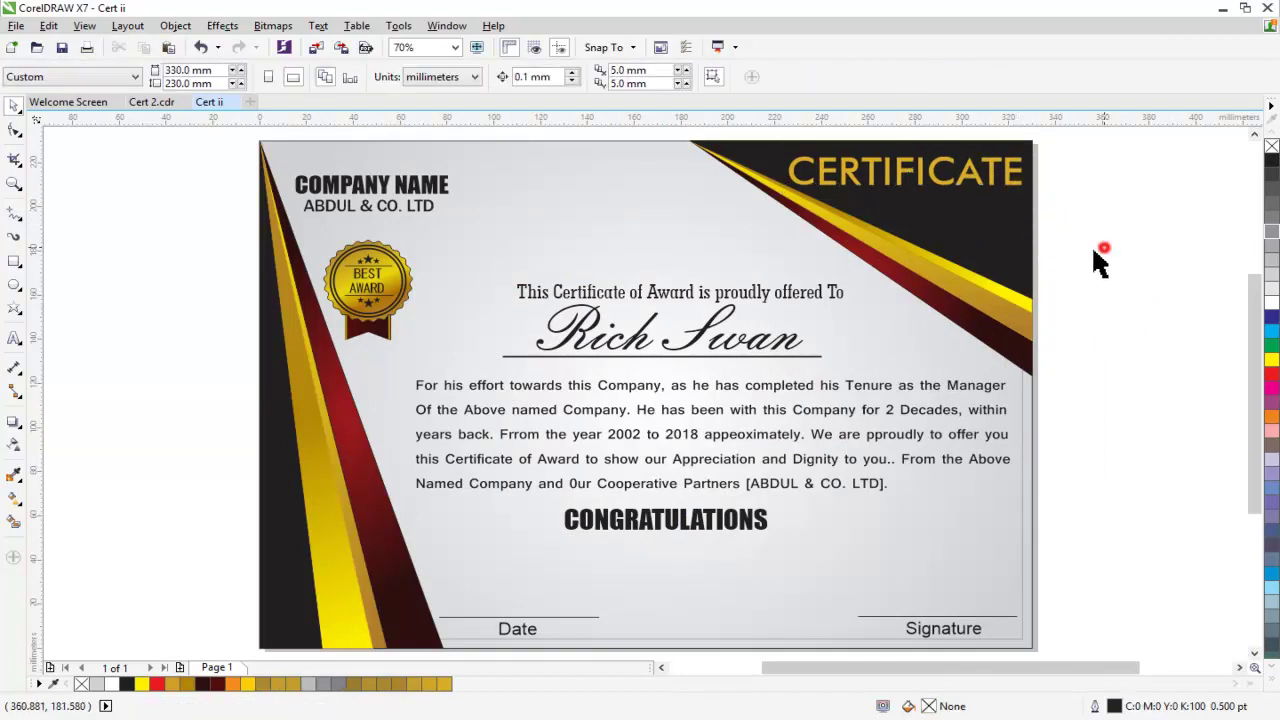
{"action": "left_click", "coordinate": [845, 193]}
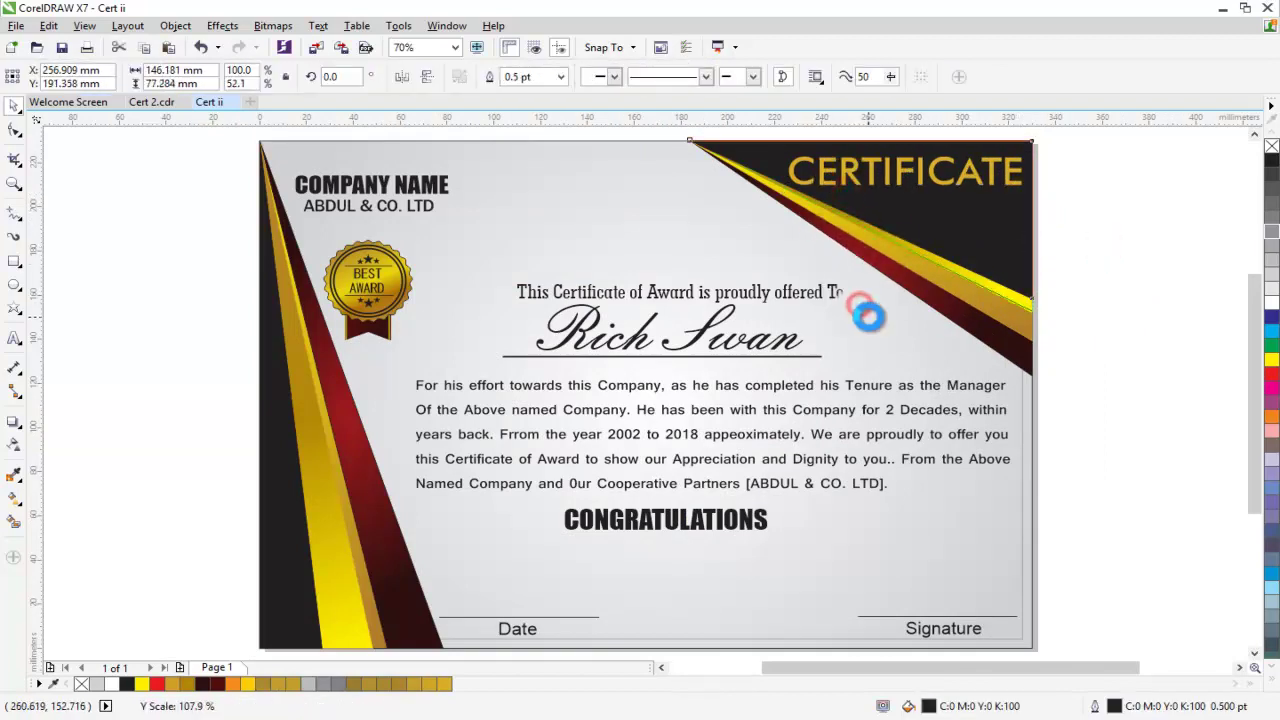
Step: Enlarge the CERTIFICATE title and squash the top-right red and gold stripe vertically
{"action": "left_click", "coordinate": [866, 170]}
{"action": "left_click_drag", "start_coordinate": [783, 192], "coordinate": [777, 243]}
{"action": "left_click", "coordinate": [1115, 302]}
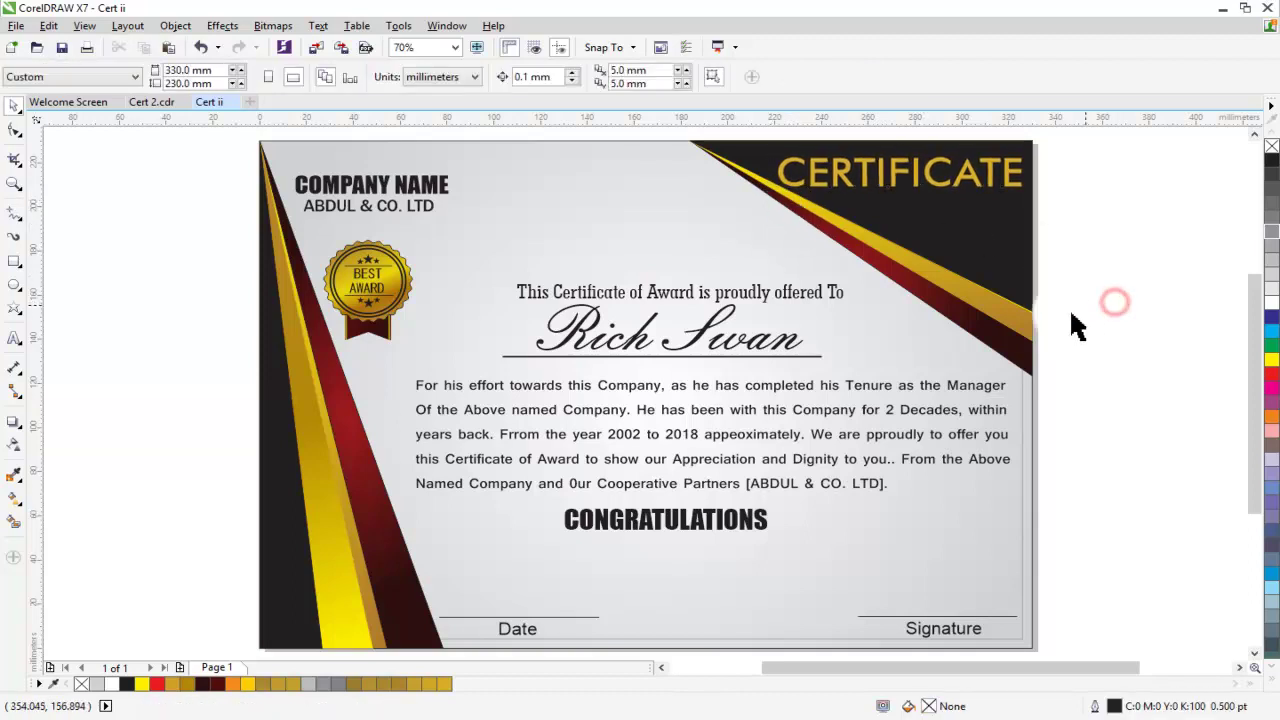
{"action": "left_click", "coordinate": [1015, 318]}
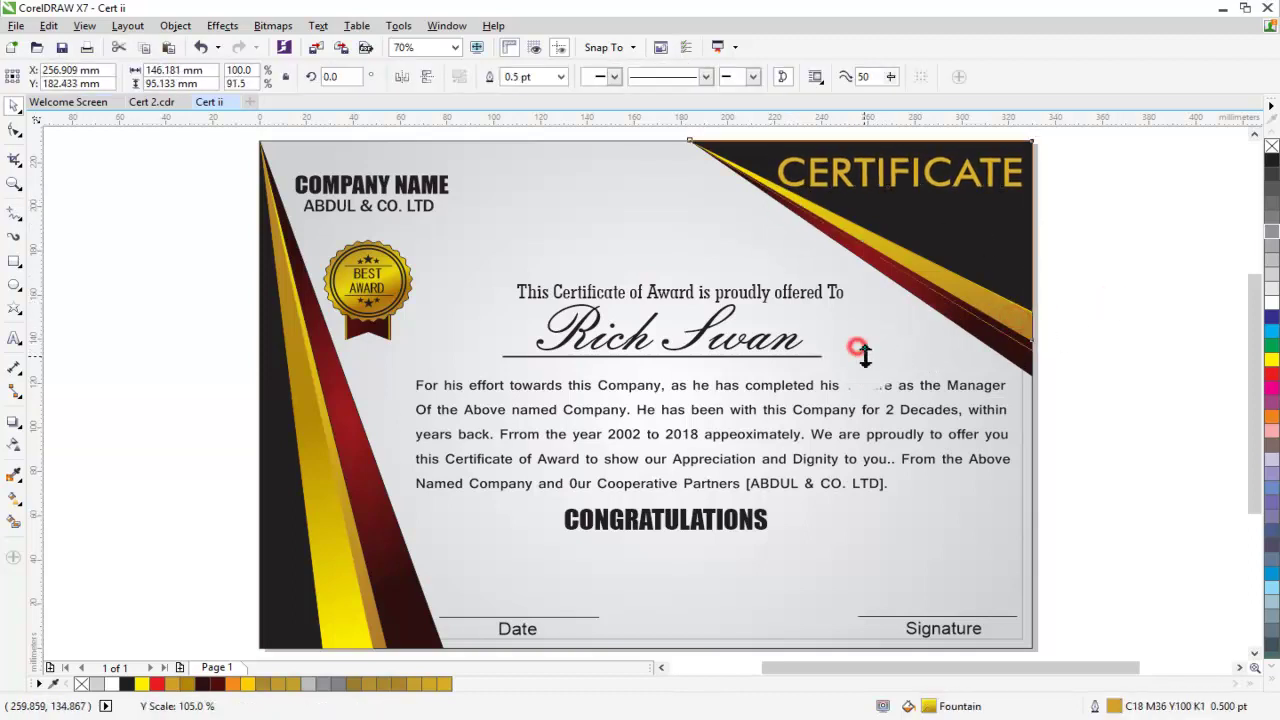
{"action": "left_click_drag", "start_coordinate": [860, 345], "coordinate": [1057, 316]}
{"action": "left_click_drag", "start_coordinate": [860, 316], "coordinate": [860, 309]}
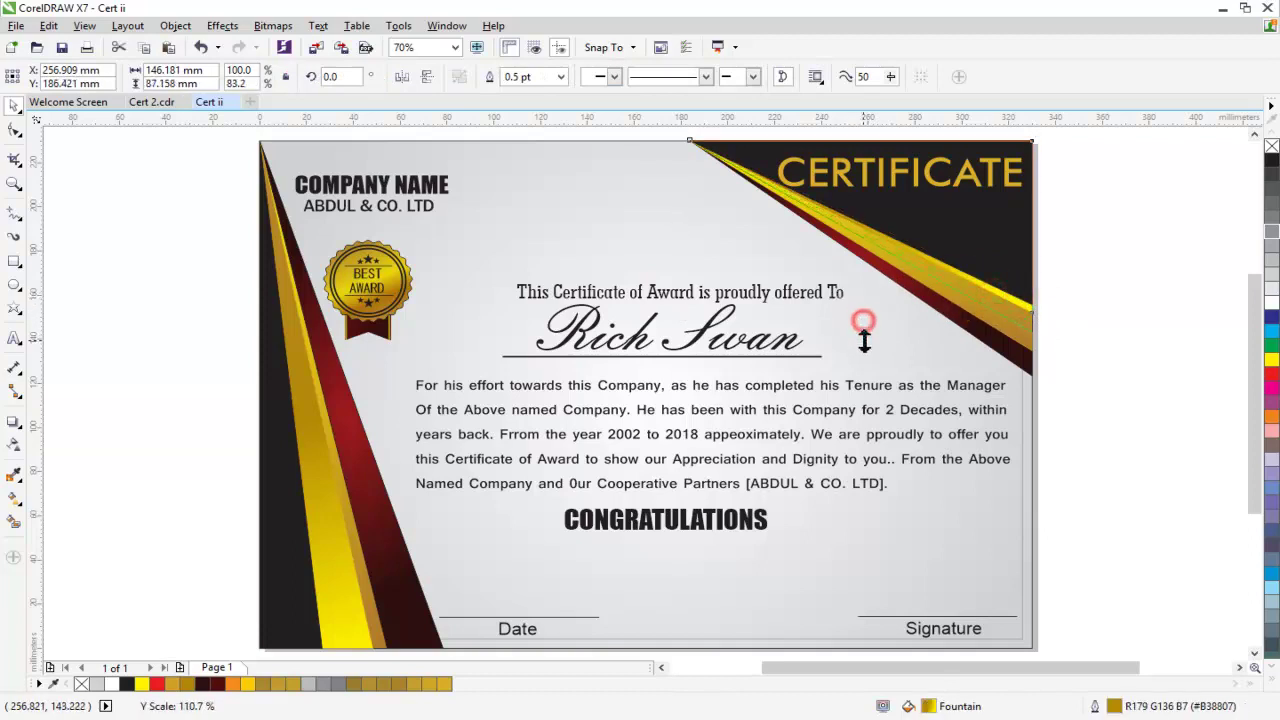
{"action": "left_click_drag", "start_coordinate": [860, 318], "coordinate": [877, 311]}
Step: Shorten the top-right stripe further, undoing one unwanted rescale
{"action": "left_click", "coordinate": [1131, 243]}
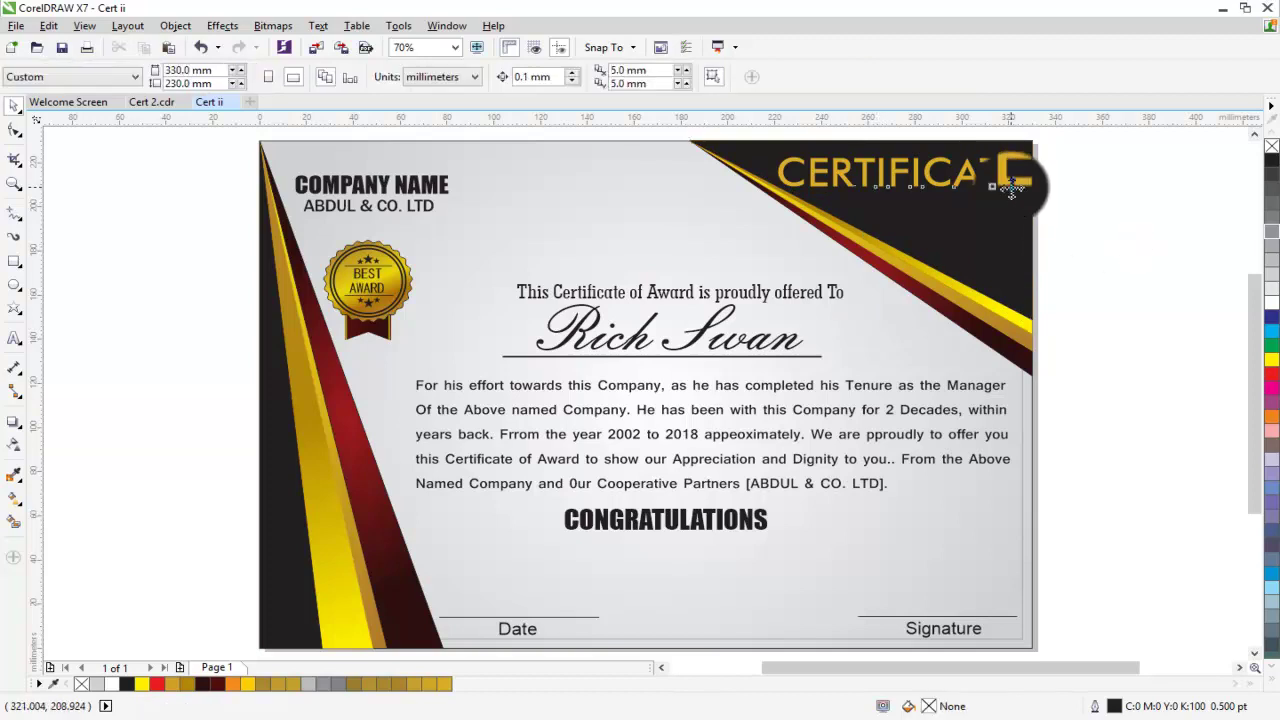
{"action": "left_click", "coordinate": [1012, 188]}
{"action": "left_click", "coordinate": [1030, 364]}
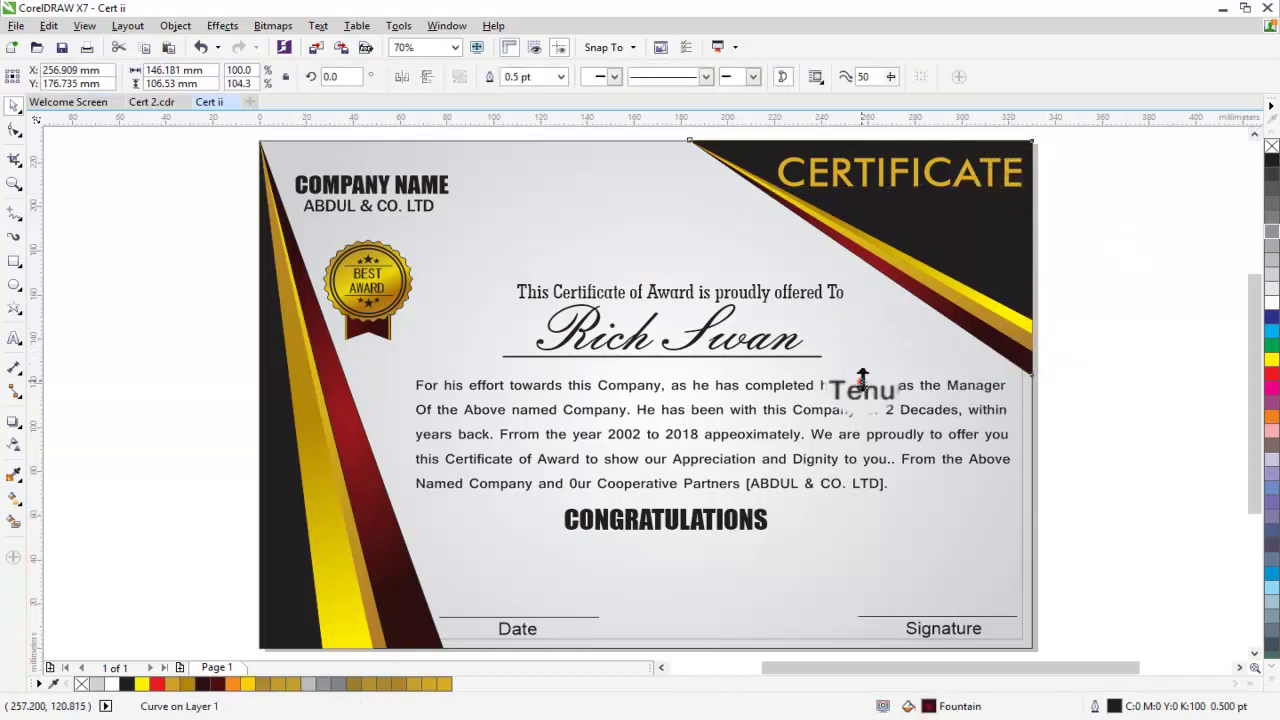
{"action": "left_click_drag", "start_coordinate": [862, 378], "coordinate": [858, 368]}
{"action": "left_click", "coordinate": [1105, 335]}
{"action": "left_click", "coordinate": [1022, 324]}
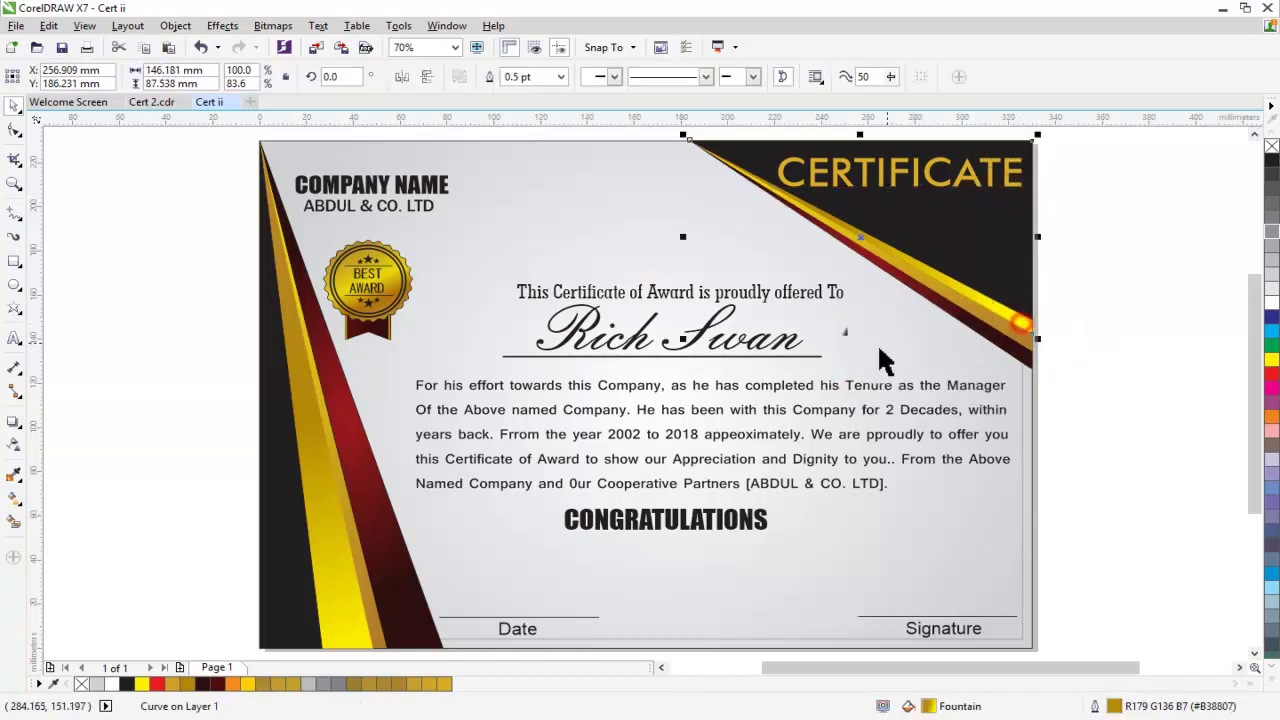
{"action": "left_click_drag", "start_coordinate": [863, 328], "coordinate": [980, 362]}
{"action": "left_click", "coordinate": [1054, 324]}
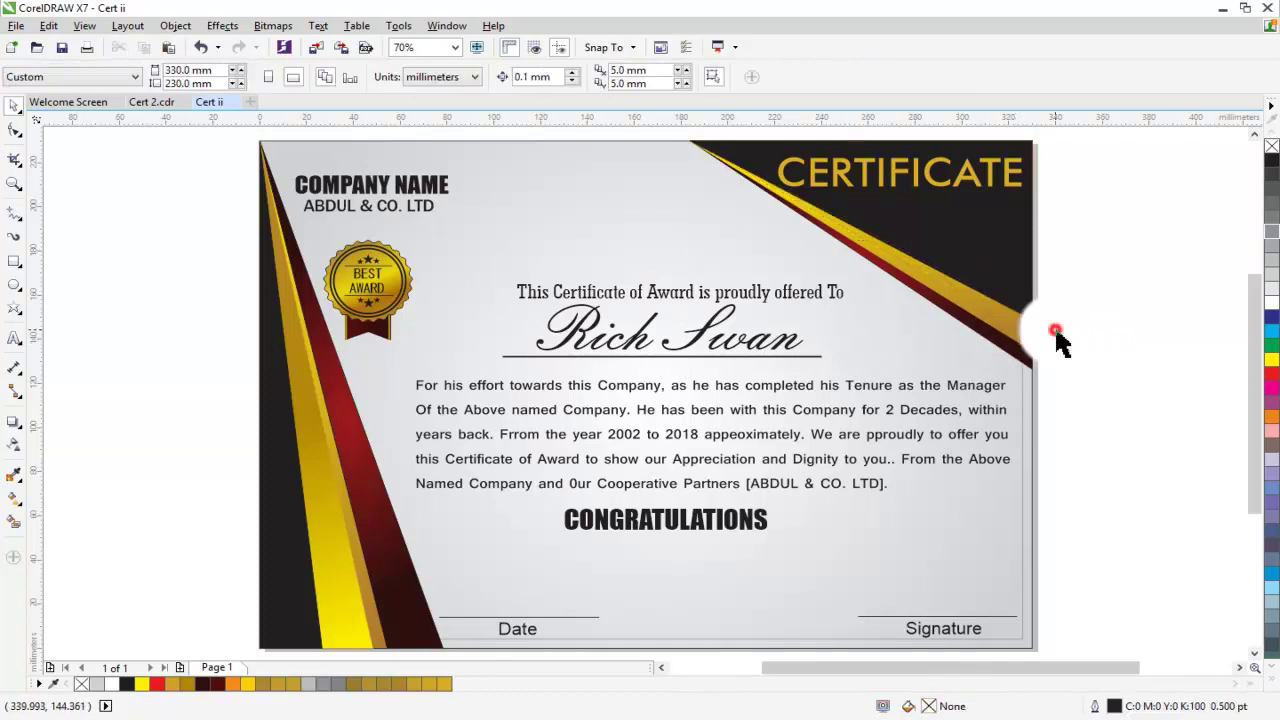
{"action": "key", "text": "ctrl+z"}
{"action": "left_click", "coordinate": [1050, 330]}
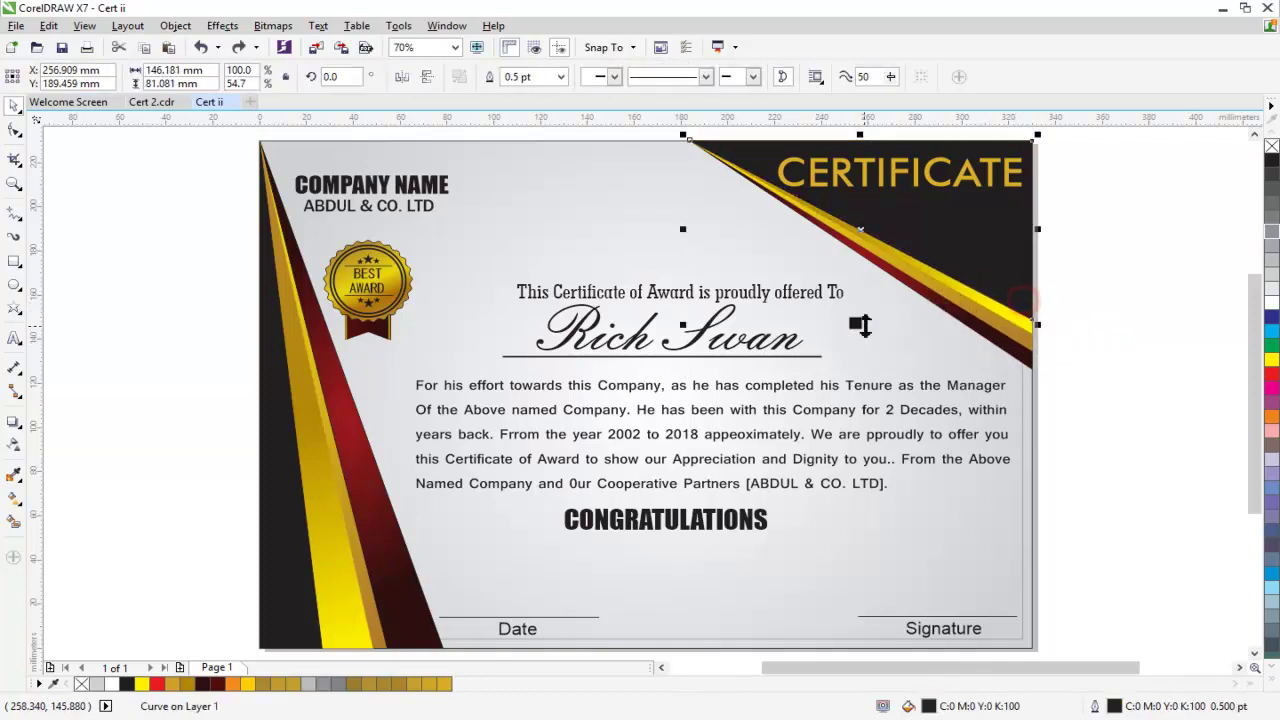
{"action": "left_click_drag", "start_coordinate": [865, 330], "coordinate": [1000, 335]}
Step: Set the top-right stripe's height to about 91.5%
{"action": "left_click", "coordinate": [1097, 327]}
{"action": "left_click", "coordinate": [1020, 340]}
{"action": "left_click_drag", "start_coordinate": [863, 362], "coordinate": [863, 340]}
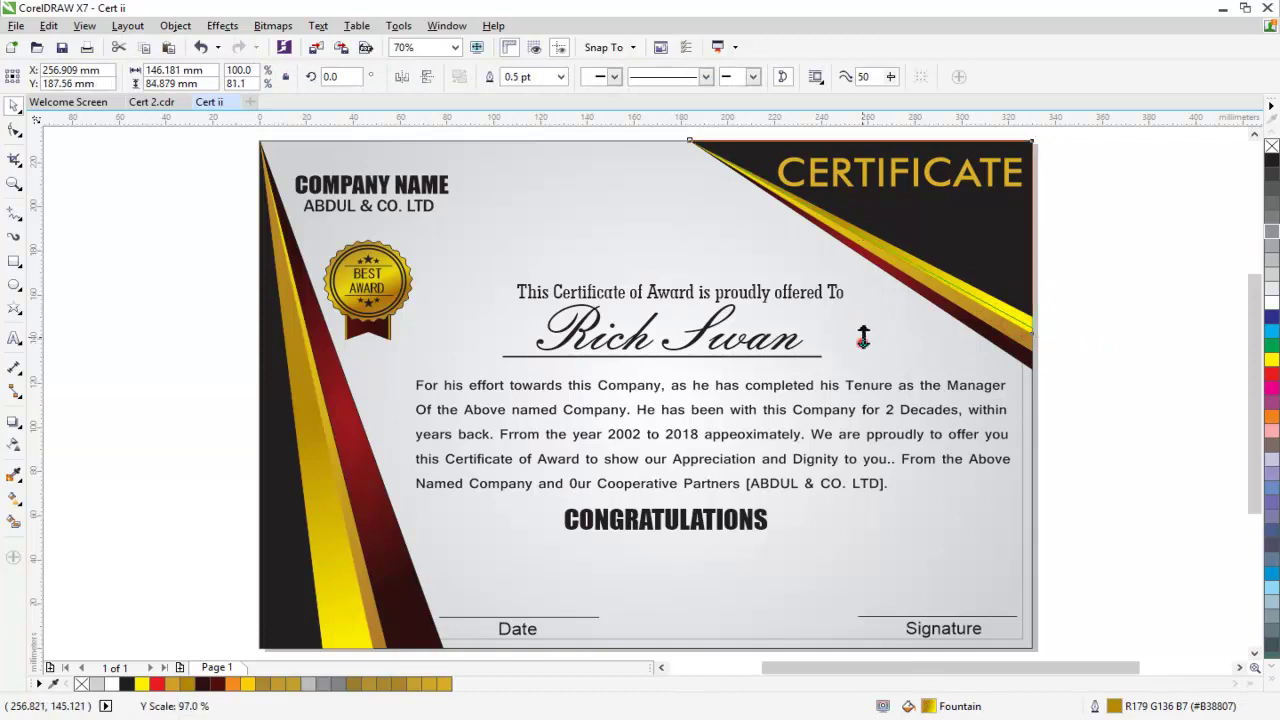
{"action": "left_click_drag", "start_coordinate": [978, 364], "coordinate": [985, 365]}
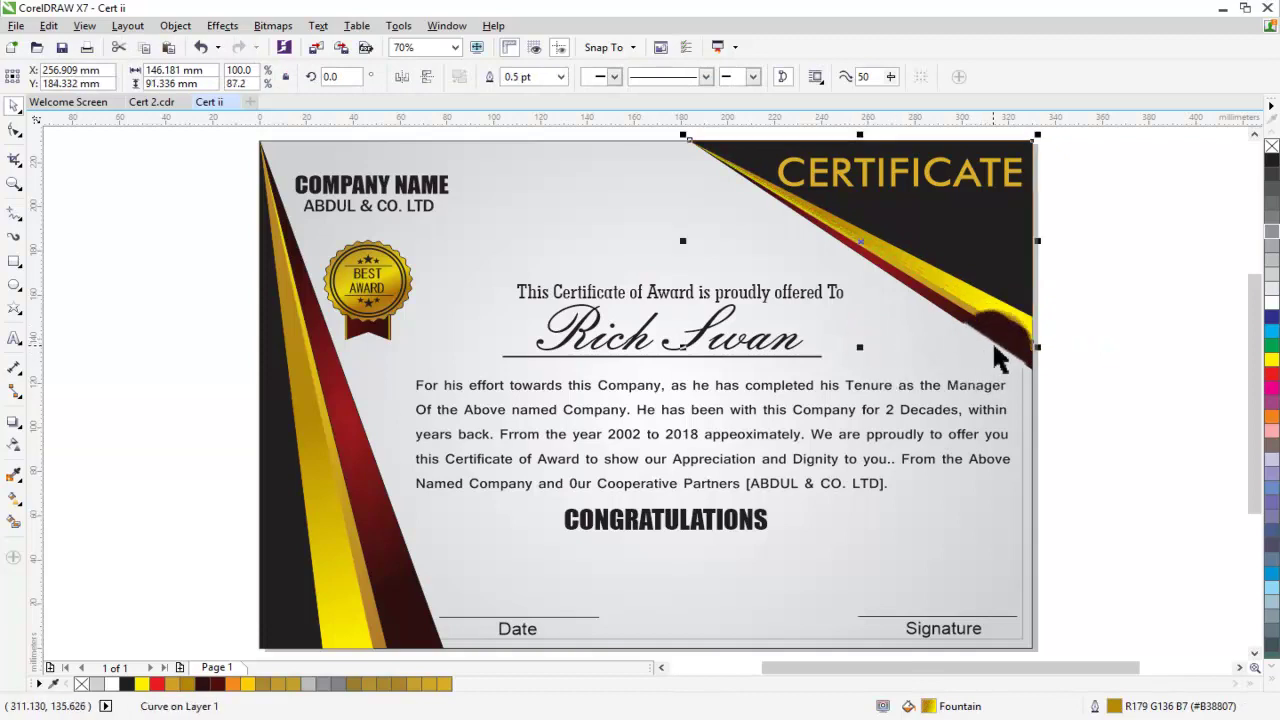
{"action": "left_click_drag", "start_coordinate": [1102, 341], "coordinate": [1100, 357]}
{"action": "left_click", "coordinate": [1100, 351]}
{"action": "left_click", "coordinate": [1005, 328]}
Step: Resize the dark-red top-right stripe and show the certificate in full-screen preview
{"action": "left_click", "coordinate": [1083, 386]}
{"action": "left_click", "coordinate": [969, 320]}
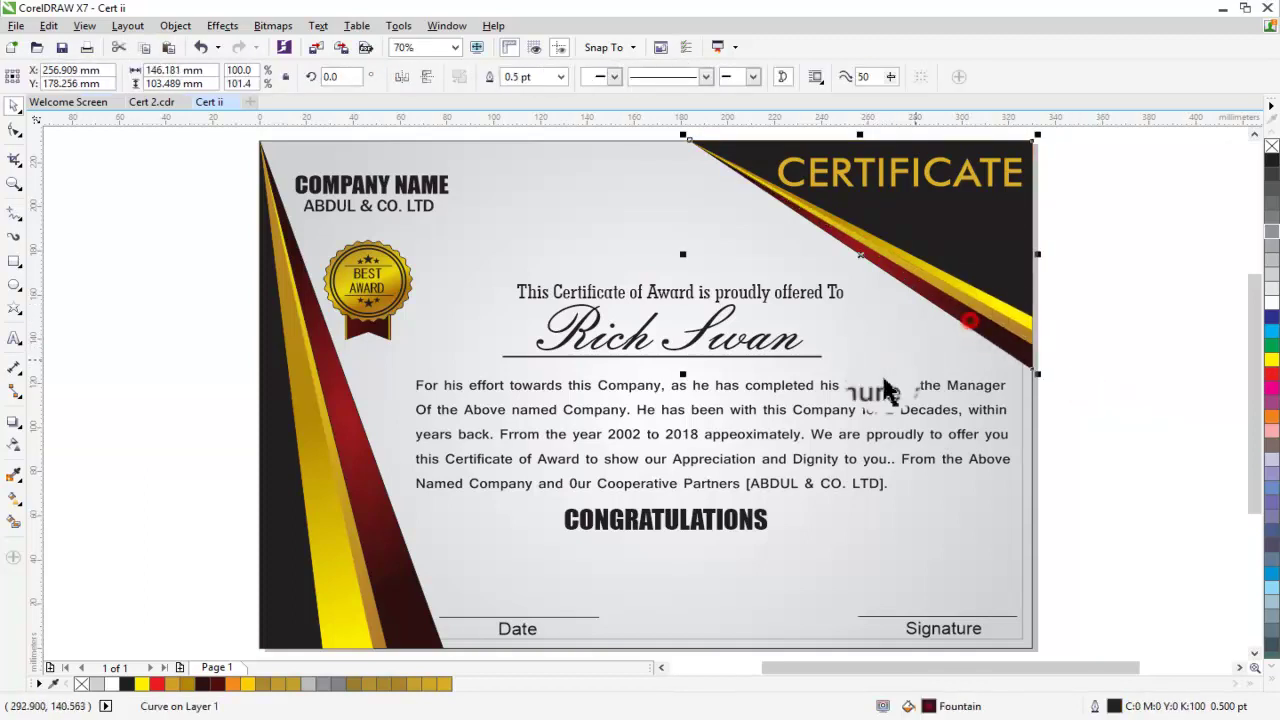
{"action": "left_click_drag", "start_coordinate": [860, 372], "coordinate": [860, 374]}
{"action": "left_click", "coordinate": [1077, 297]}
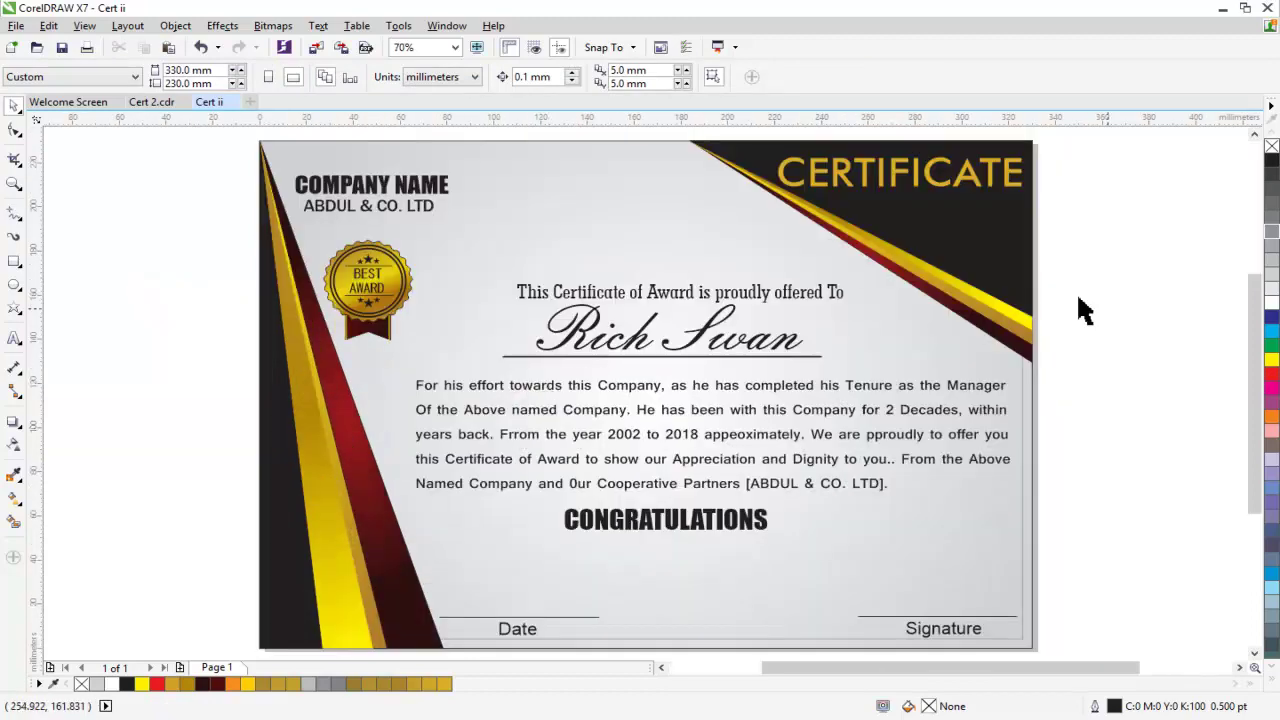
{"action": "right_click", "coordinate": [1106, 303]}
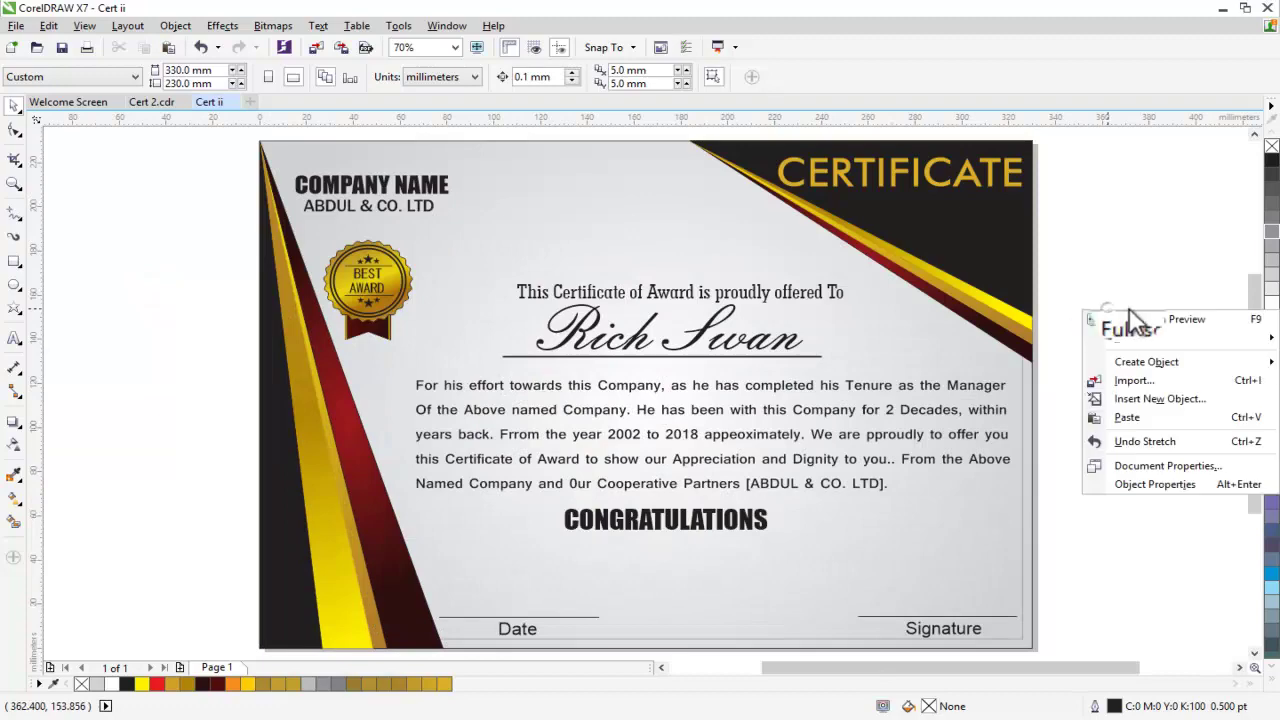
{"action": "left_click", "coordinate": [1131, 317]}
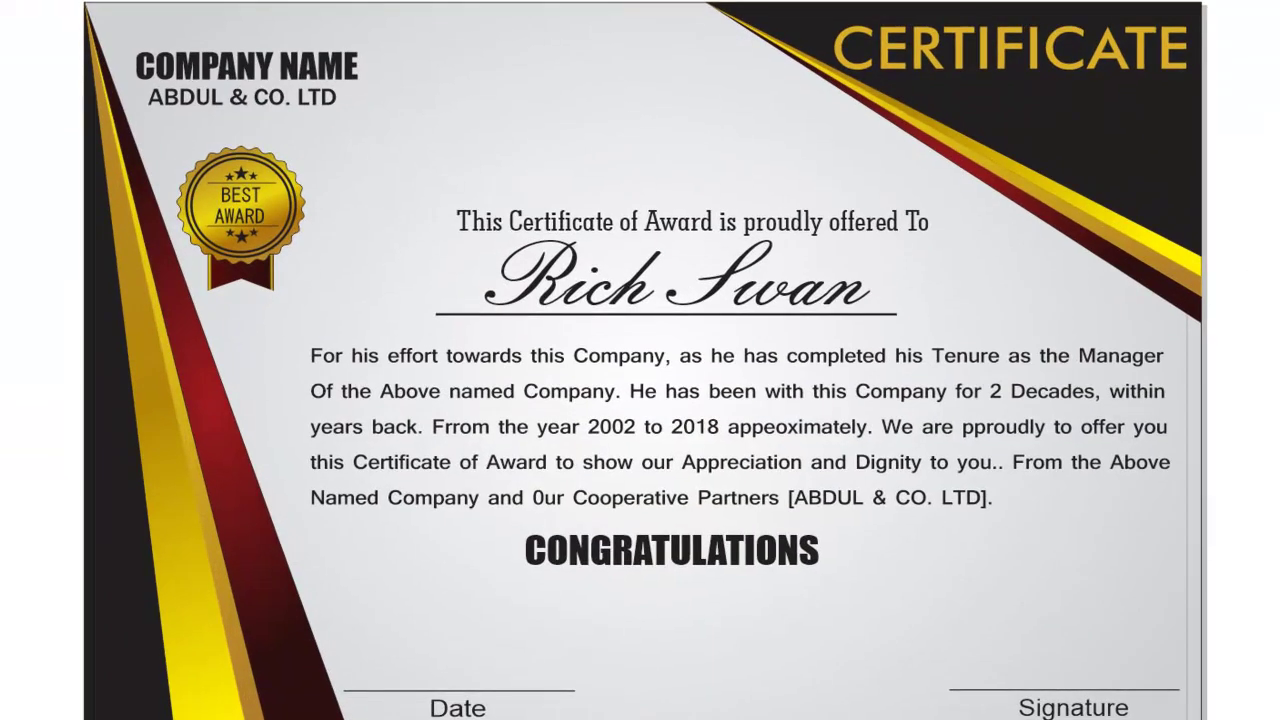